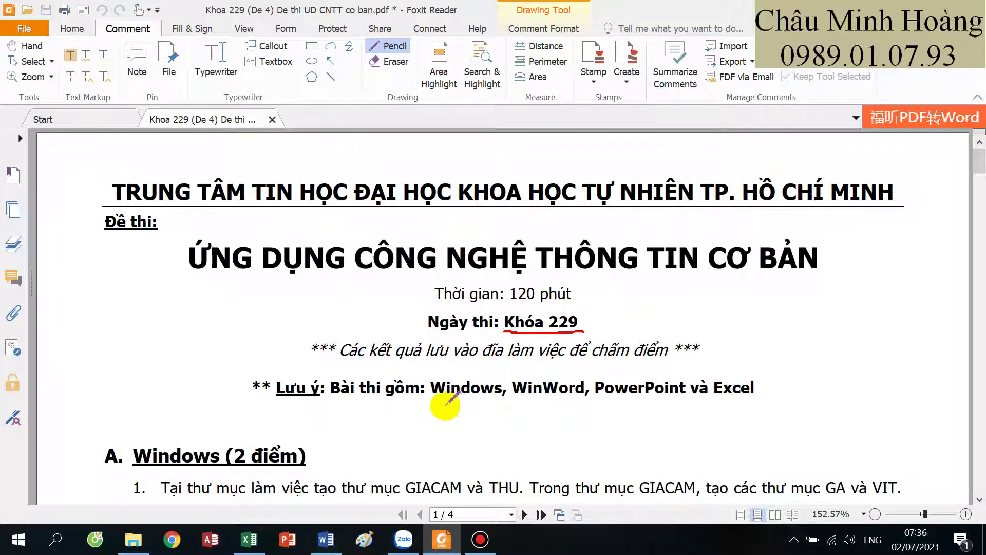
- Underline the exam parts "Windows, WinWord, PowerPoint và Excel" in the note line with the Pencil
scroll(472, 409, down, 3)
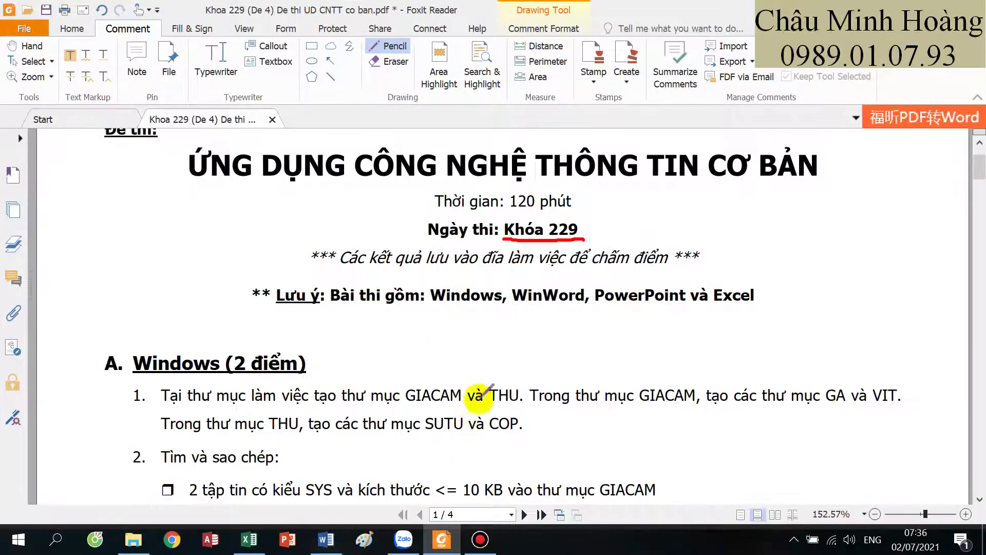
drag(462, 333, 708, 326)
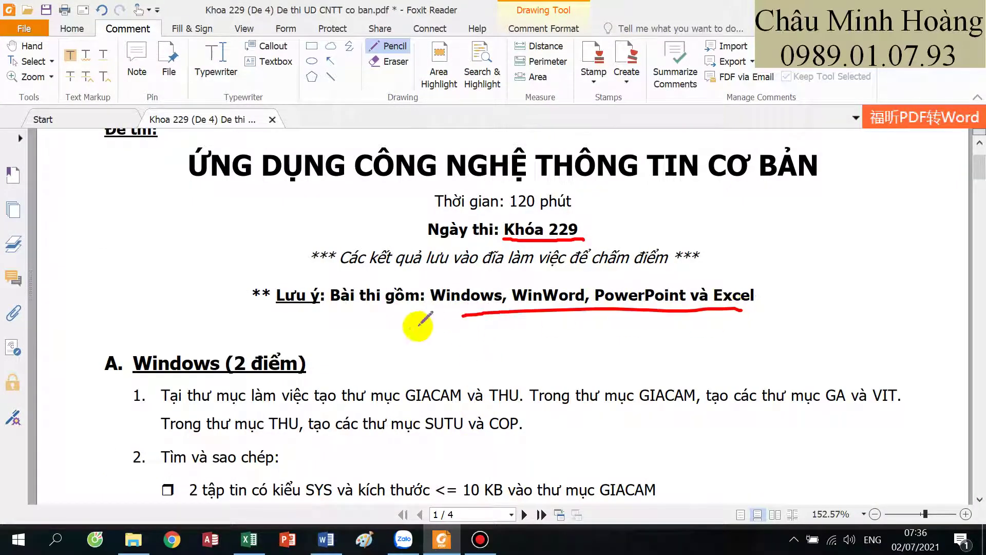
scroll(409, 326, down, 3)
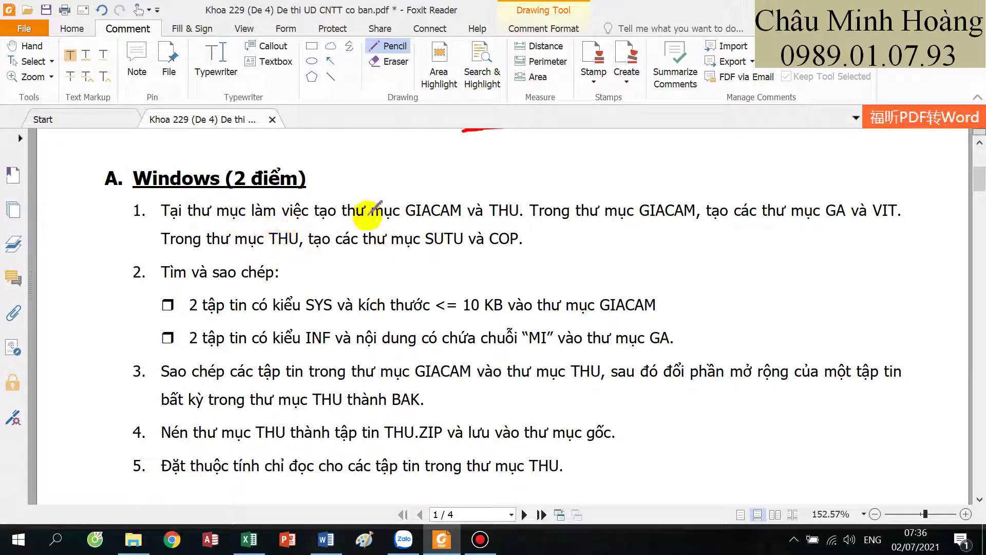
- Switch to File Explorer and create a folder named GIACAM in Documents
click(130, 535)
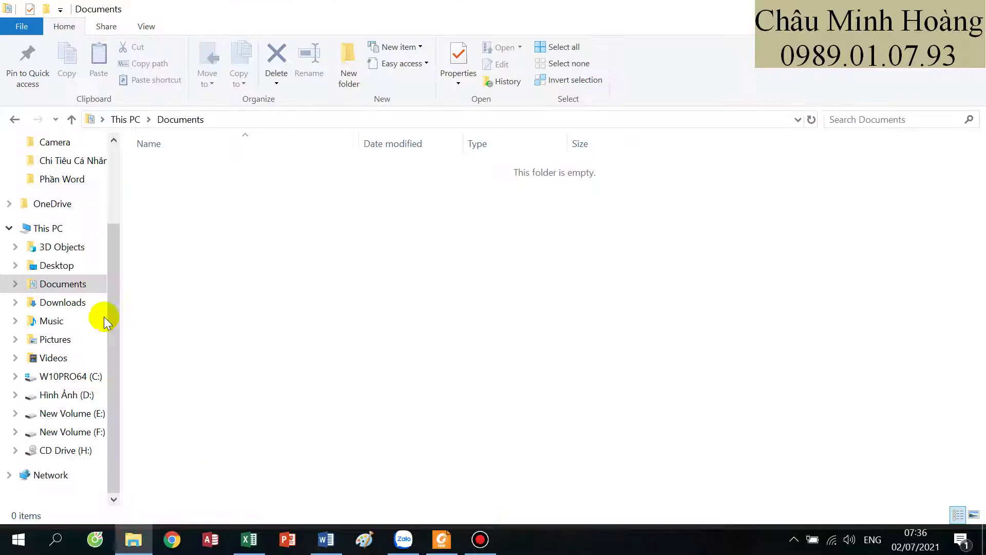
click(62, 301)
click(59, 283)
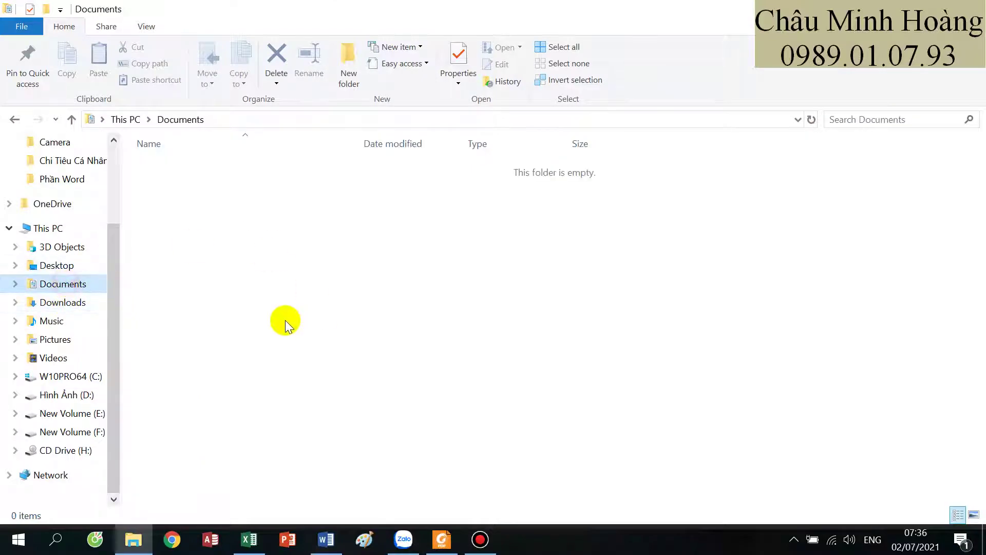
click(443, 539)
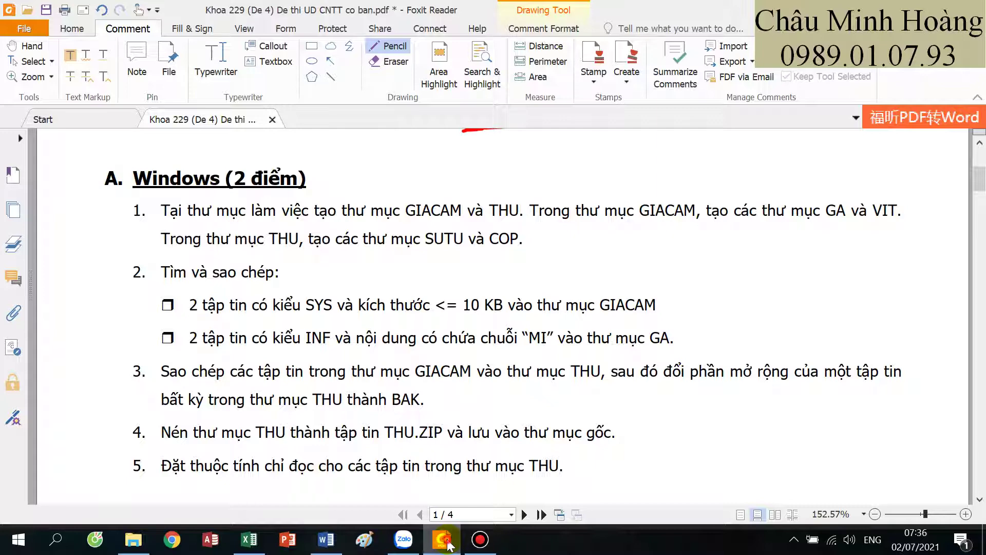
click(443, 539)
right_click(352, 283)
mouse_move(473, 478)
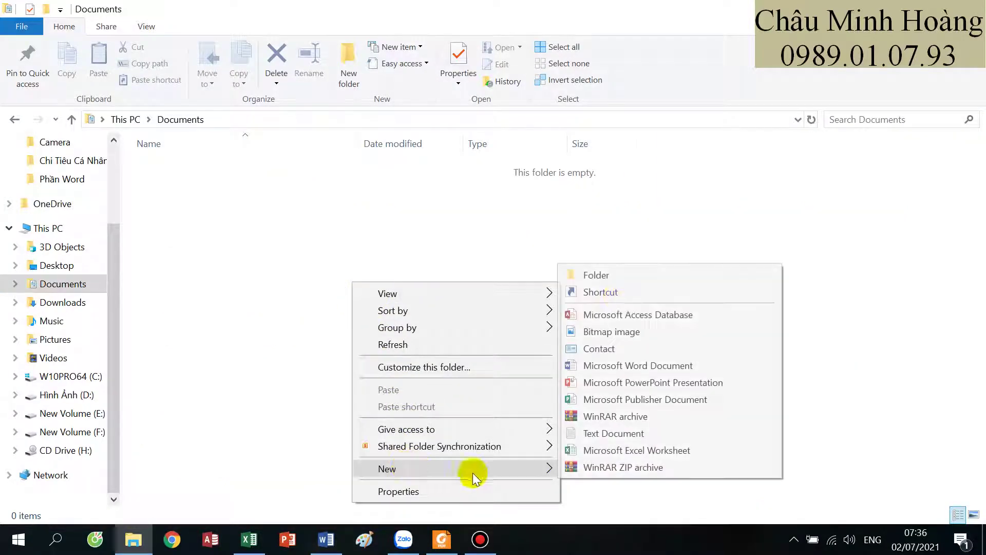
click(598, 274)
text(GIACAM)
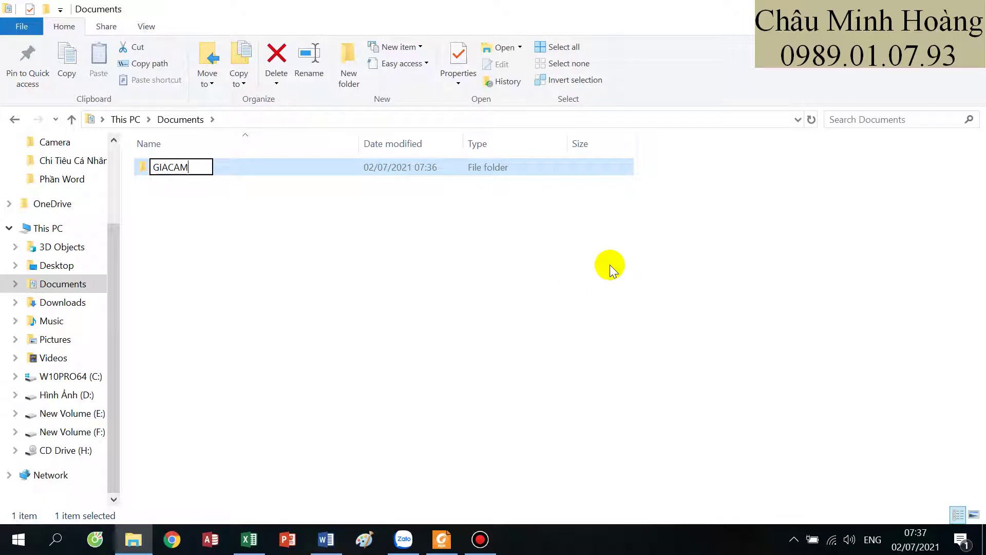
key(Return)
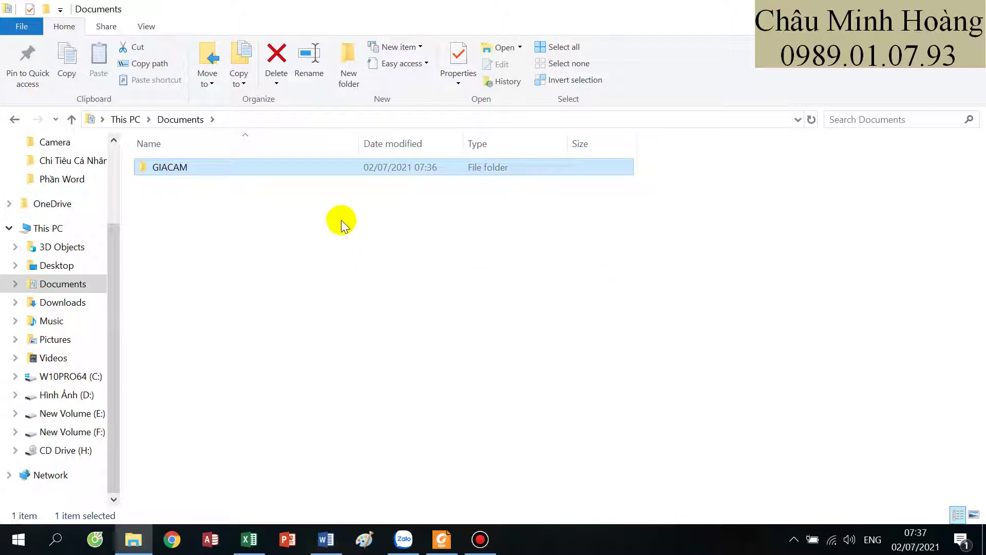
- Create a second folder named THU in Documents, next to GIACAM
right_click(341, 219)
mouse_move(390, 421)
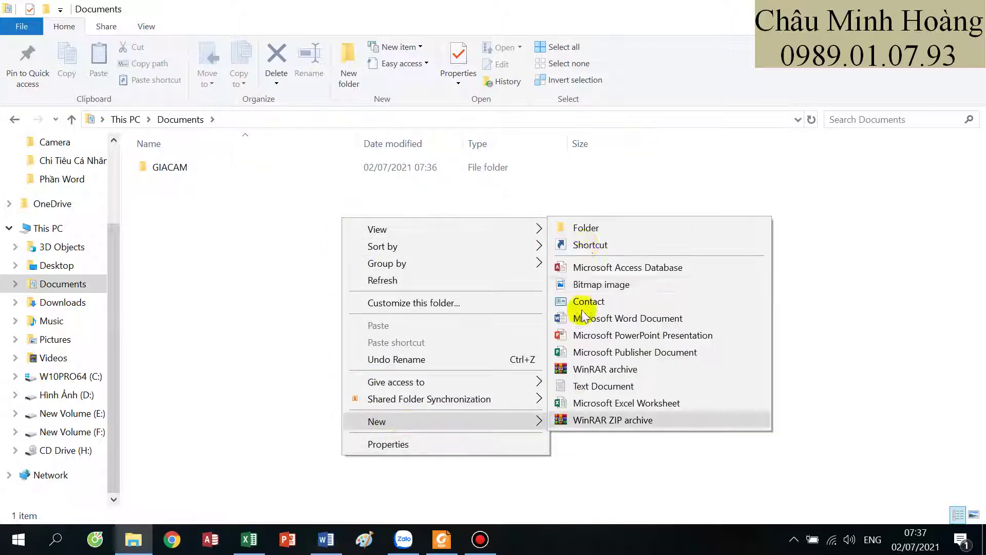
click(586, 221)
text(THU)
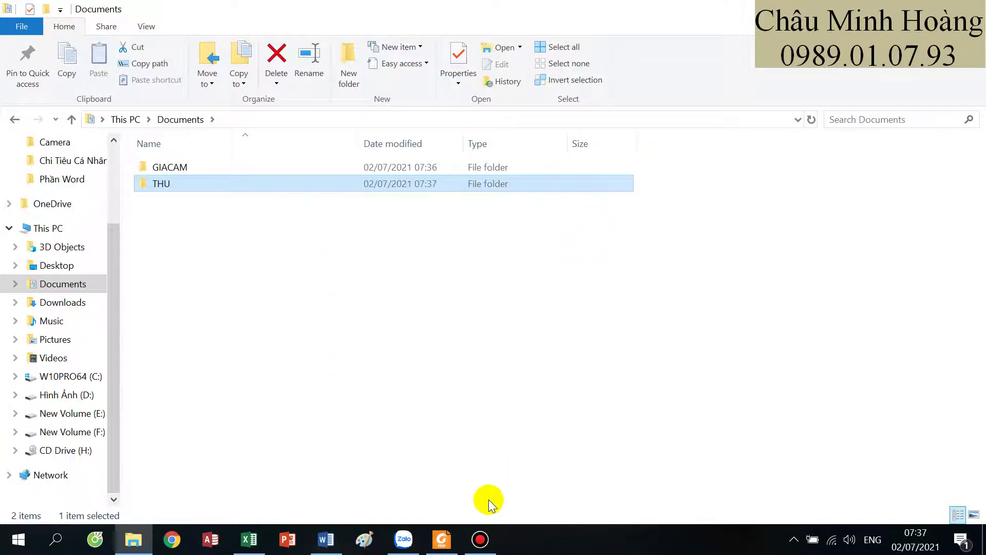
- Check the folder task in the exam PDF, return to File Explorer and create a folder named GA inside GIACAM
click(450, 538)
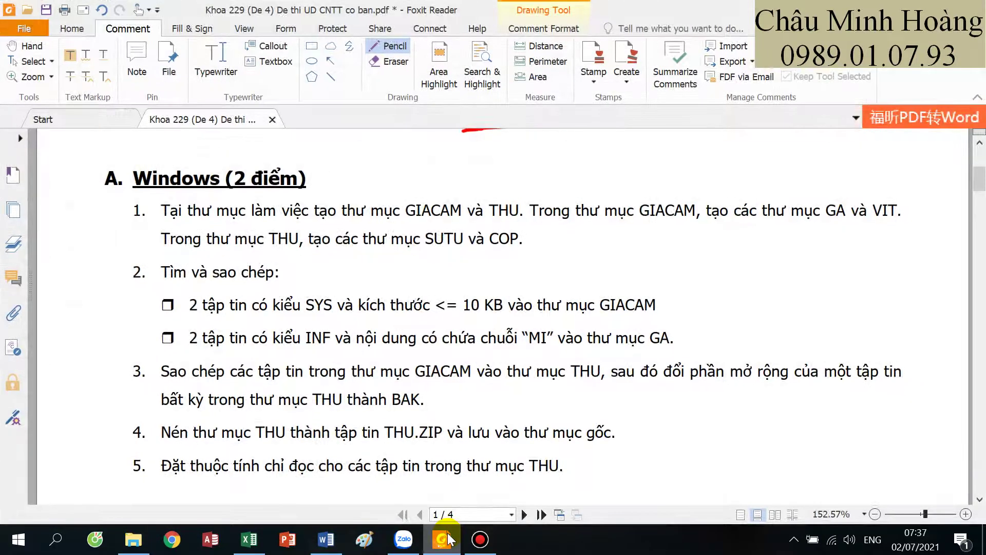
click(450, 538)
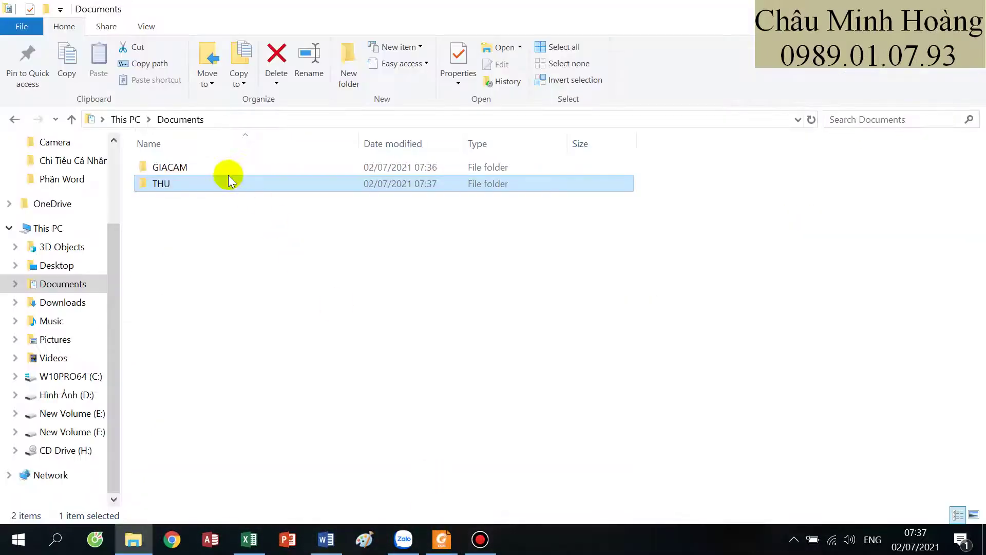
double_click(194, 161)
right_click(210, 198)
mouse_move(280, 400)
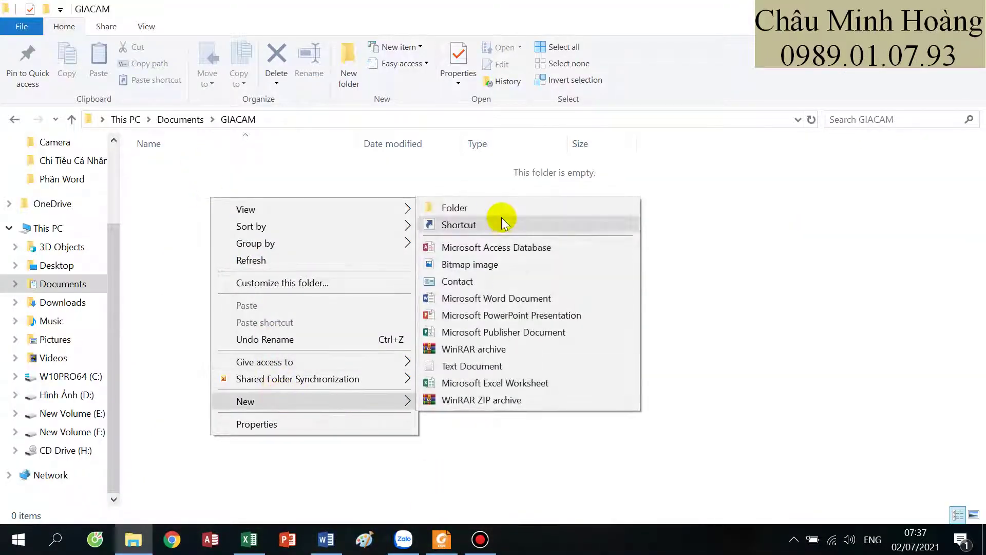
click(501, 208)
text(GA)
key(Return)
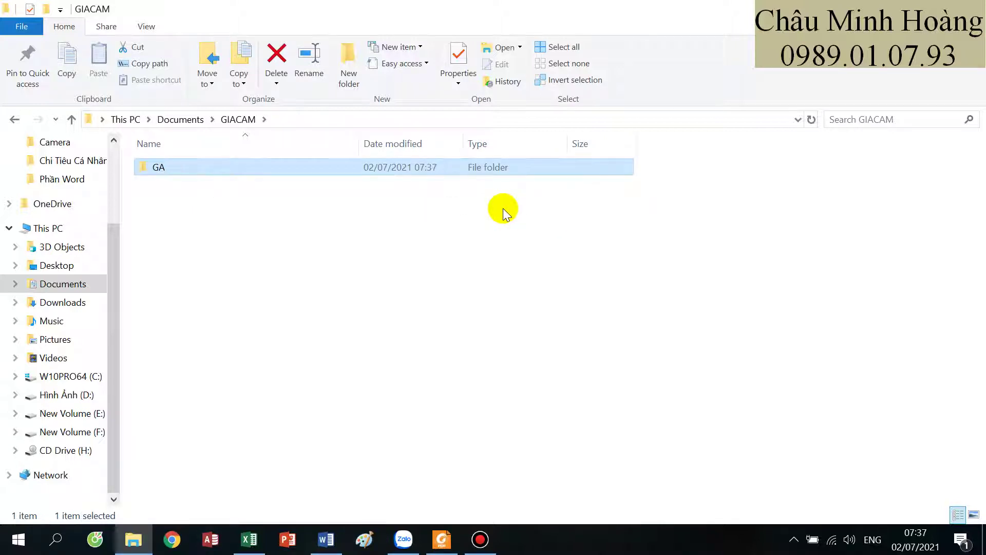
- Create a folder named VIT inside GIACAM, next to GA
right_click(502, 208)
mouse_move(558, 417)
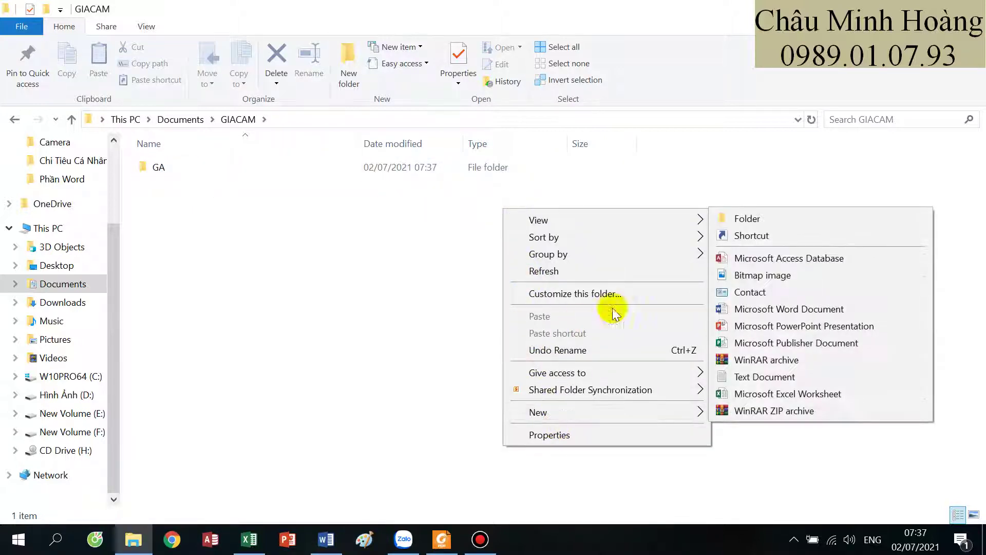
click(751, 221)
text(VIT)
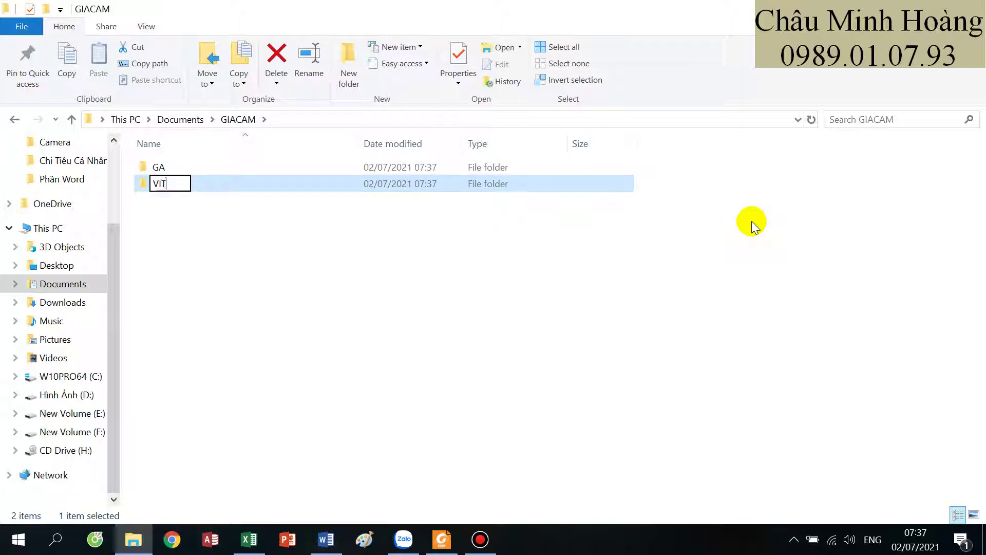
key(Return)
- Go back to Documents, open the THU folder and create a folder named COP in it
click(72, 119)
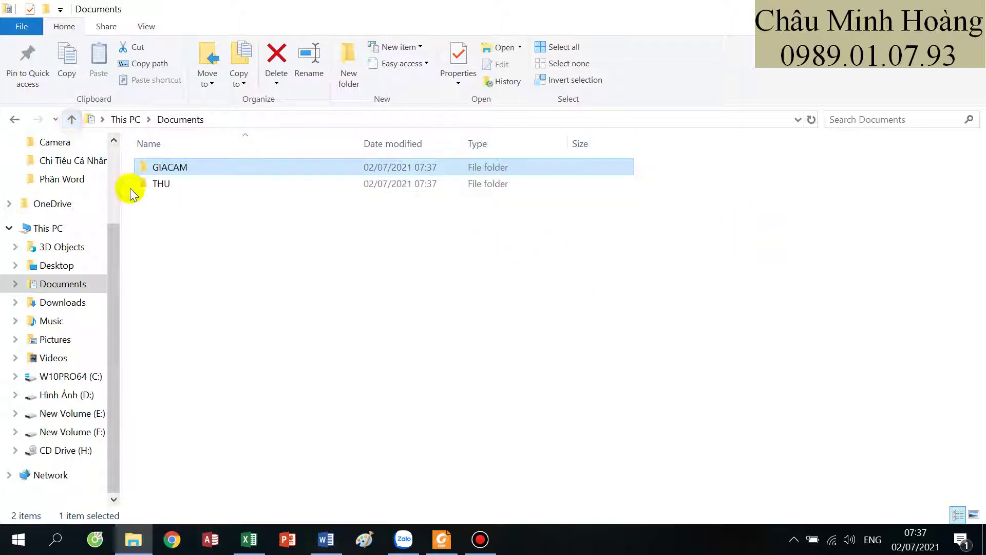
double_click(170, 185)
right_click(196, 236)
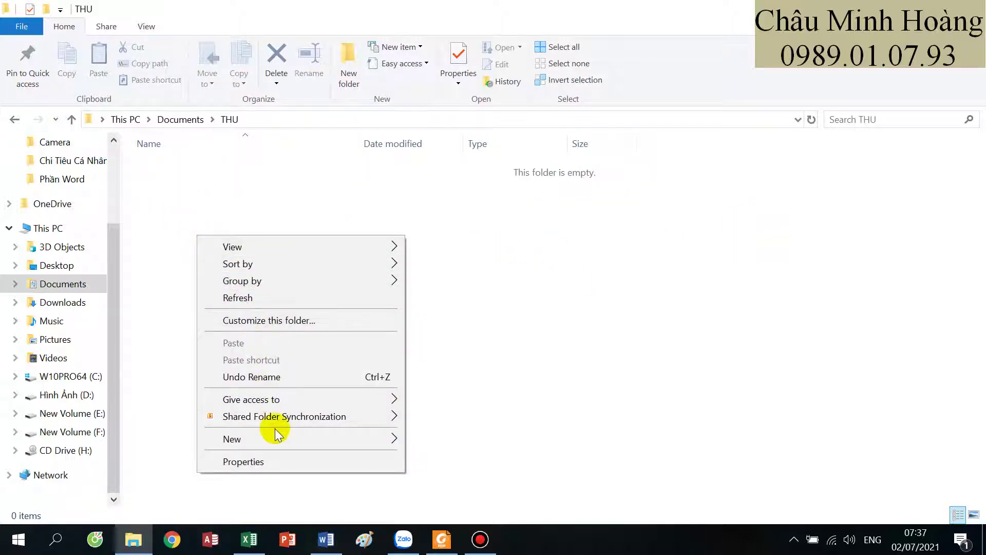
mouse_move(276, 437)
click(505, 246)
text(COP)
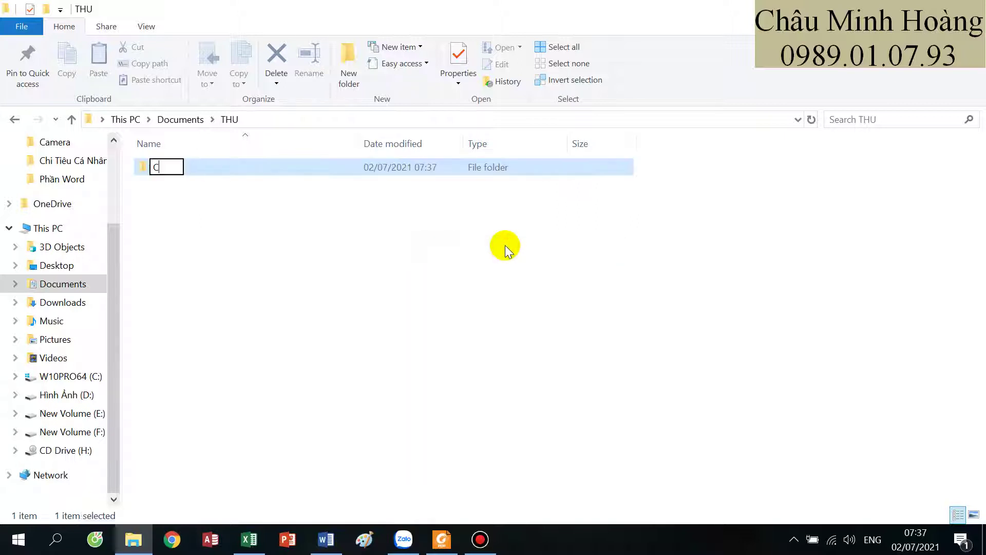
click(450, 249)
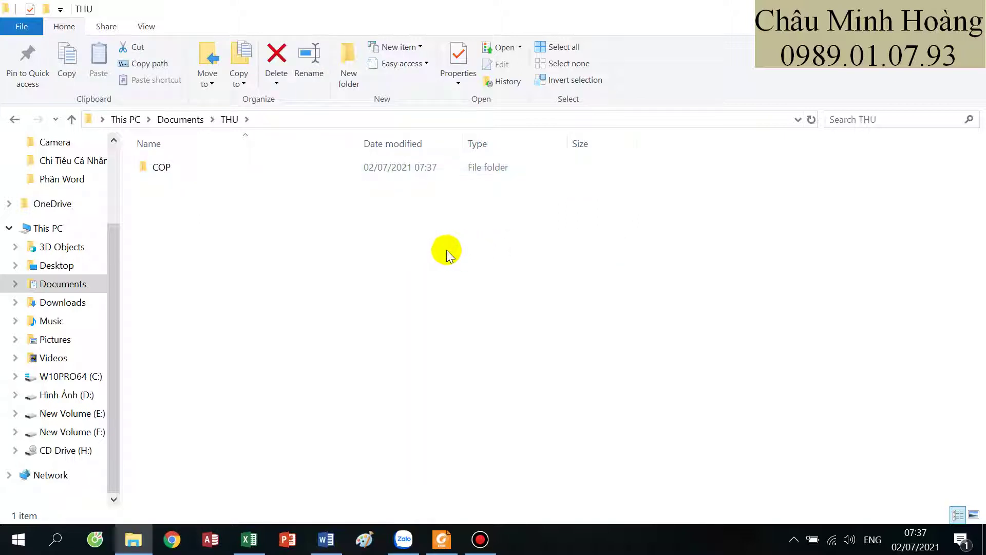
- Create a folder named SUTU inside THU, next to COP
right_click(447, 250)
mouse_move(502, 454)
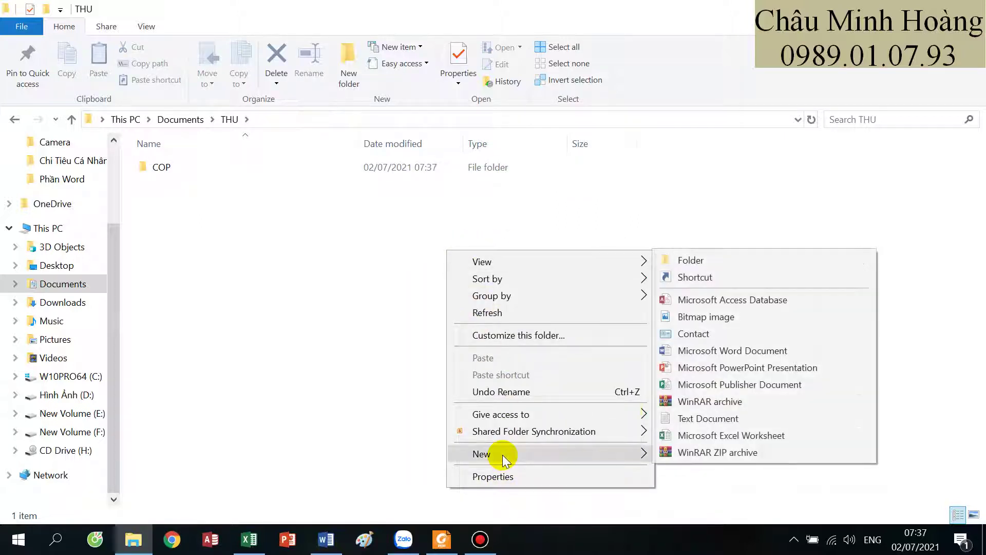
click(694, 253)
text(SUTU)
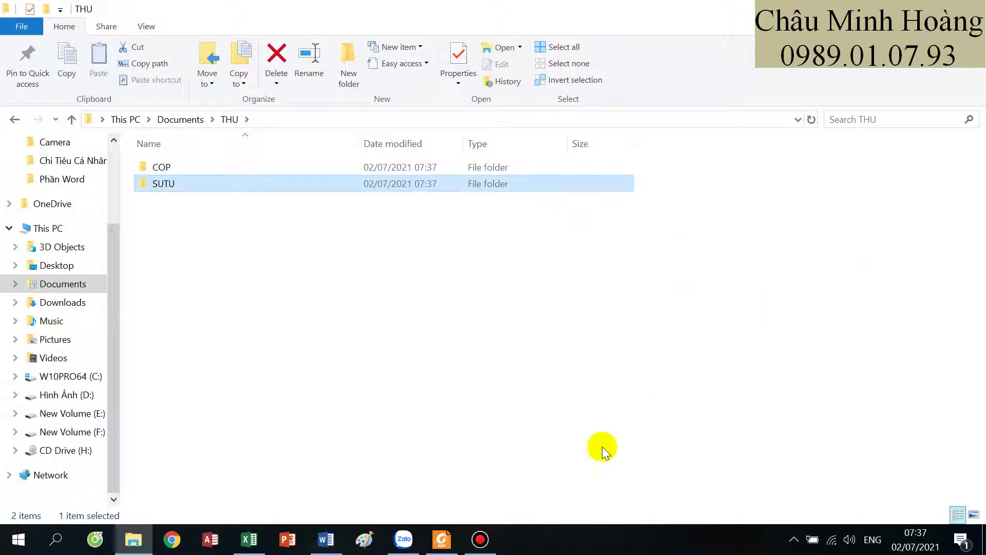
- Switch to the exam PDF in Foxit Reader and underline "SYS" and "10 KB" in task 2 with the Pencil
click(453, 548)
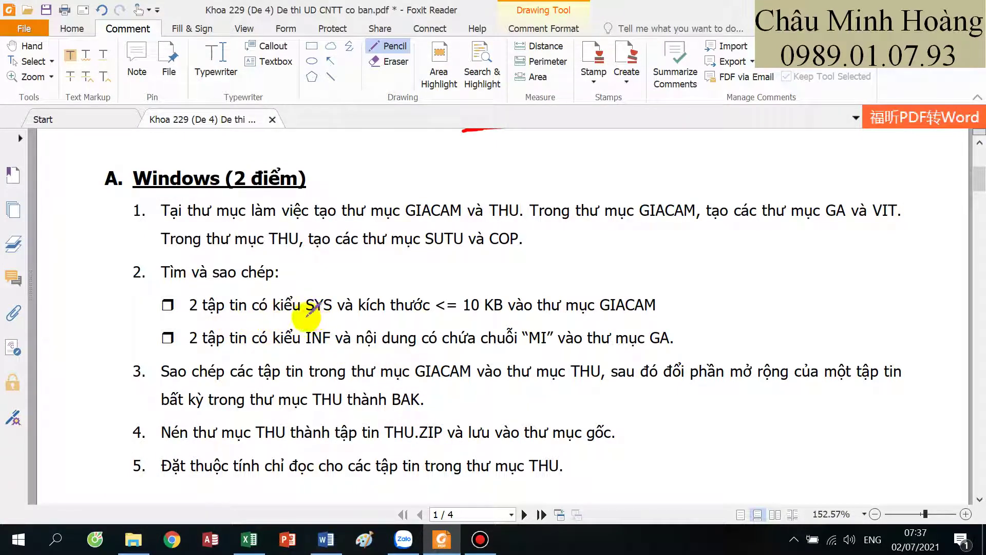
drag(306, 316, 334, 322)
drag(456, 324, 497, 319)
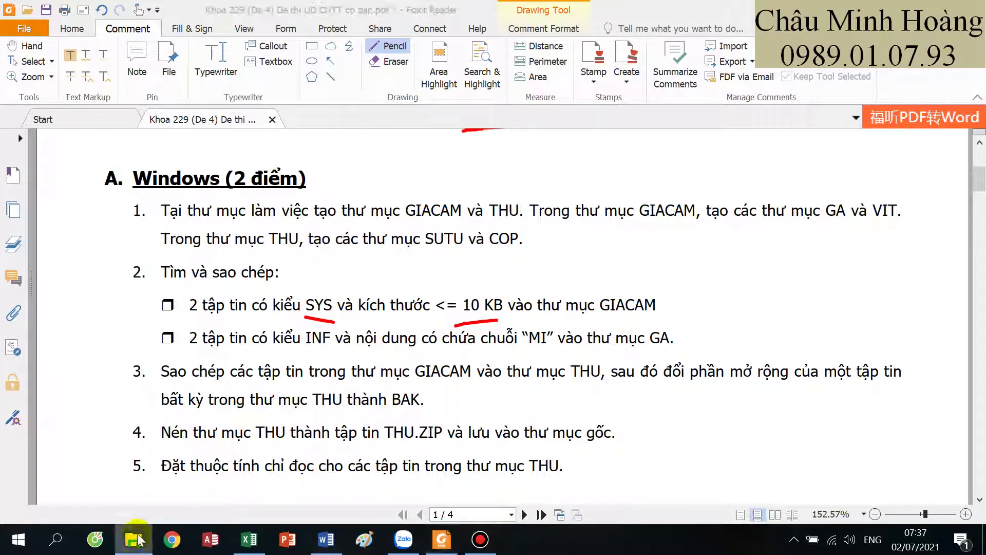
- Open a second File Explorer window at This PC and search the whole computer for .SYS
right_click(135, 541)
click(90, 456)
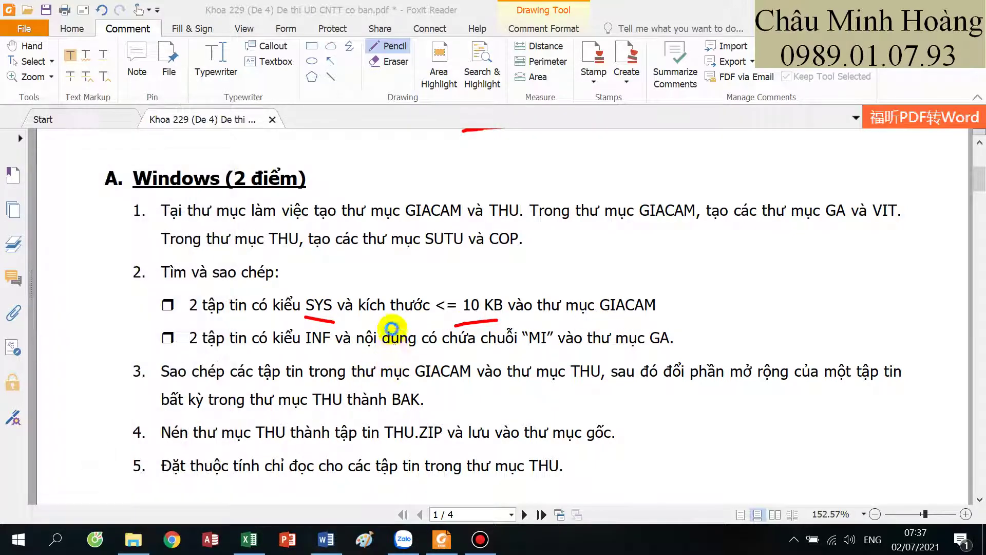
click(32, 353)
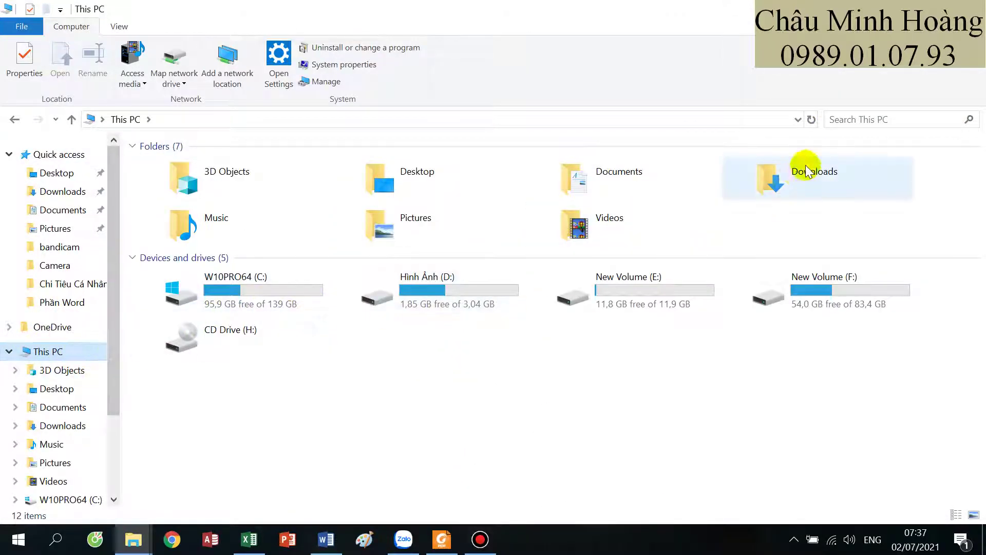
click(885, 118)
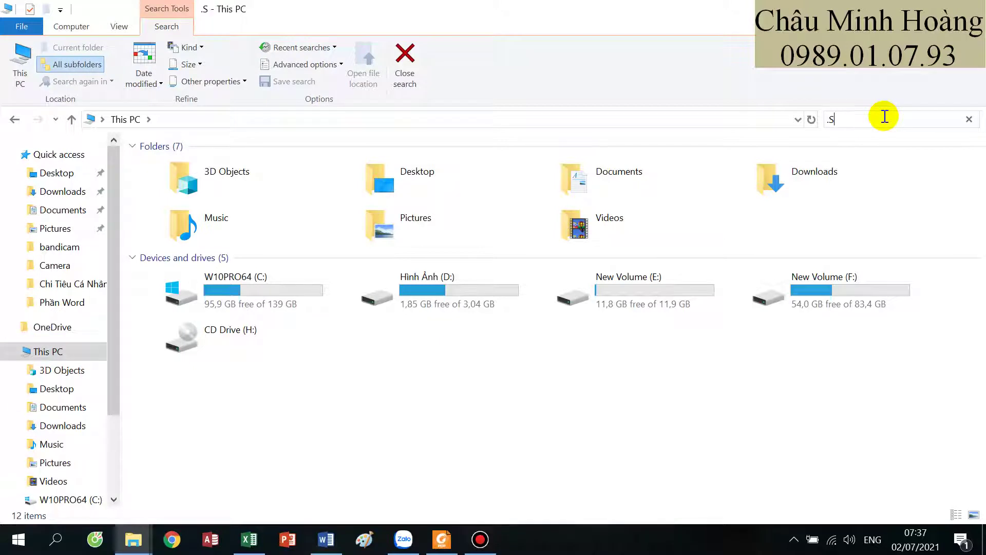
text(.SÝ)
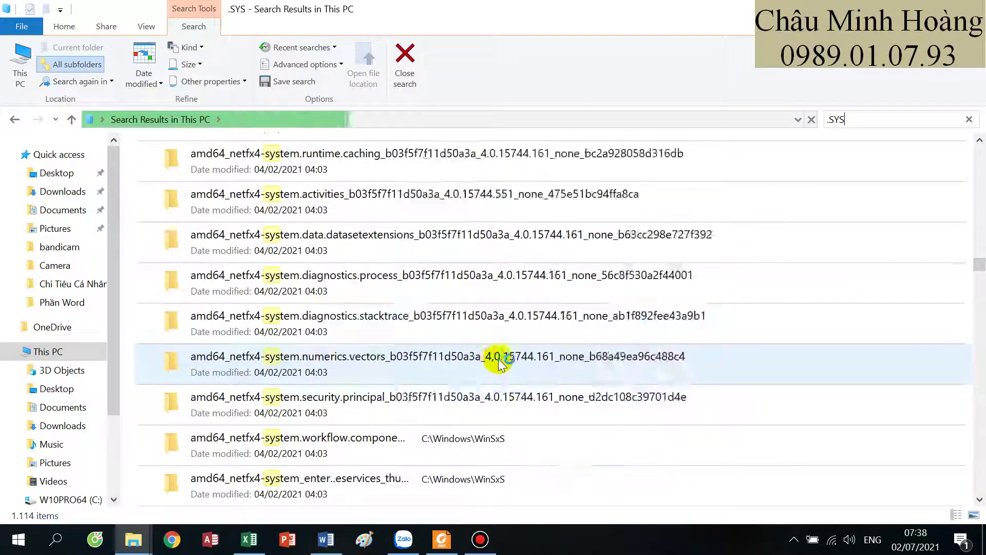
- Check task 2 in the exam PDF and copy the 12-byte win32k.sys system file from the .SYS search results
drag(975, 280, 975, 475)
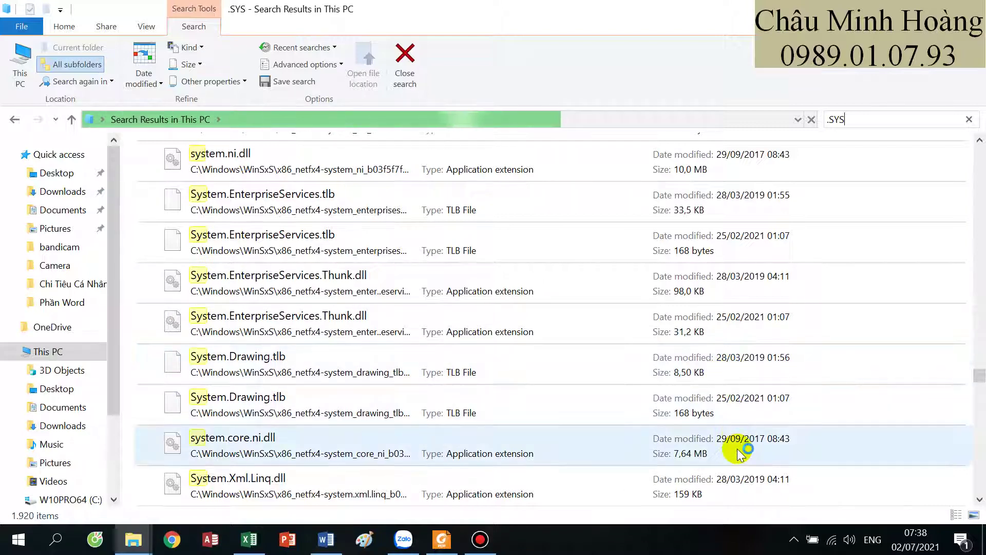
scroll(738, 453, down, 2)
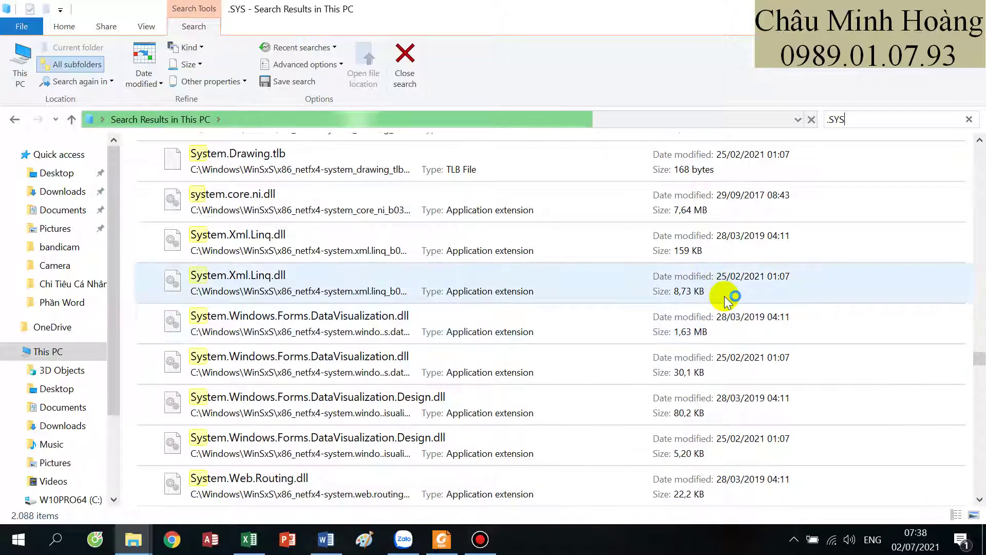
scroll(727, 297, up, 3)
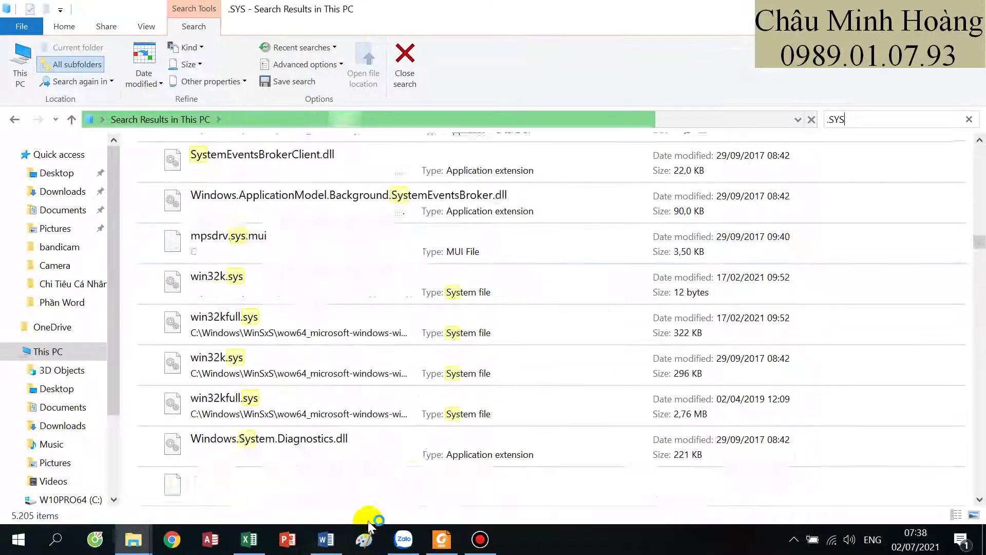
click(442, 539)
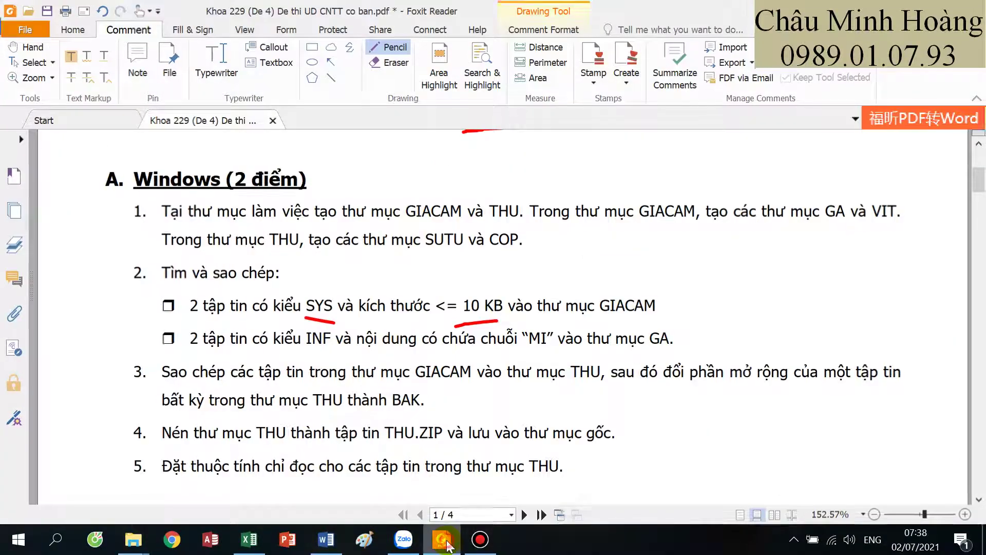
click(443, 540)
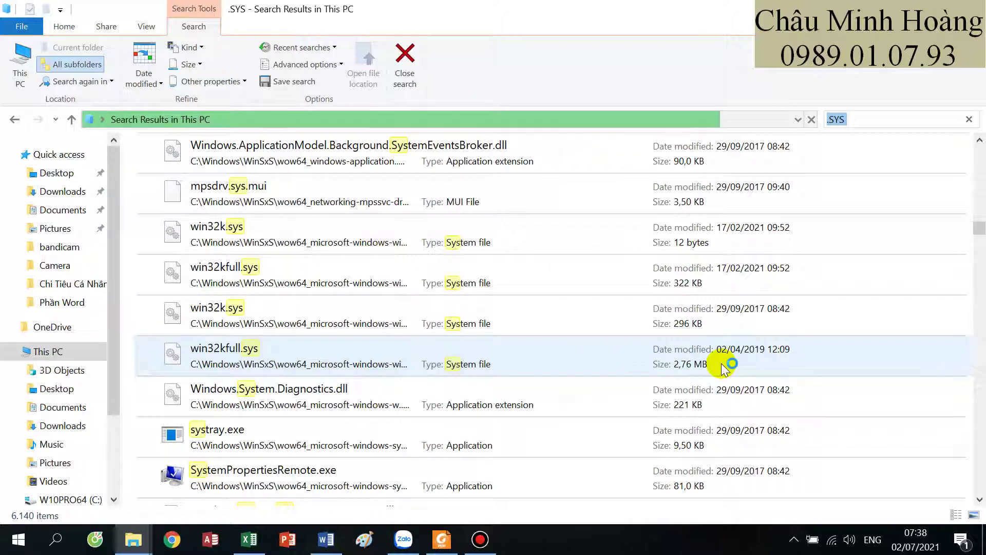
click(672, 242)
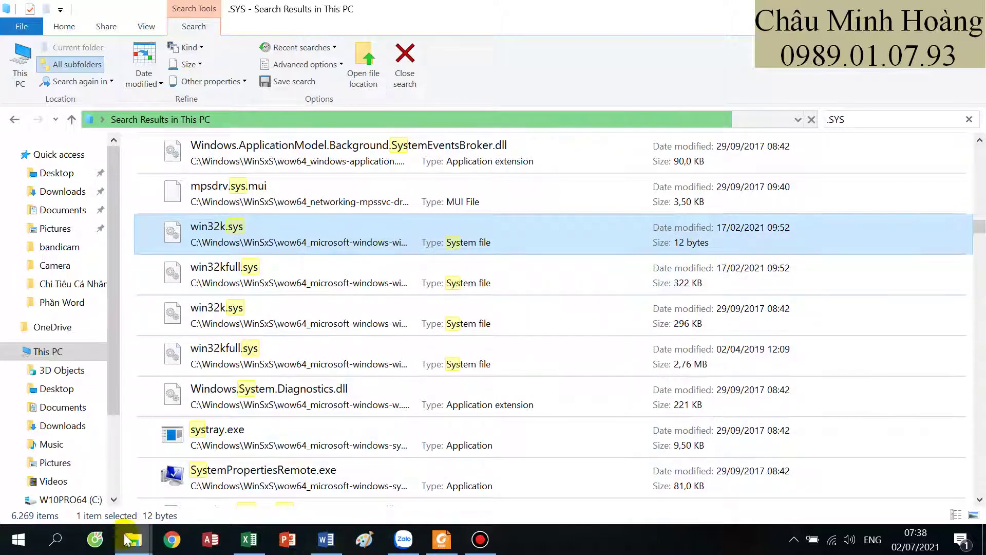
- Switch to the File Explorer window showing THU, go to the GIACAM folder in Documents and paste win32k.sys there
mouse_move(133, 539)
click(97, 485)
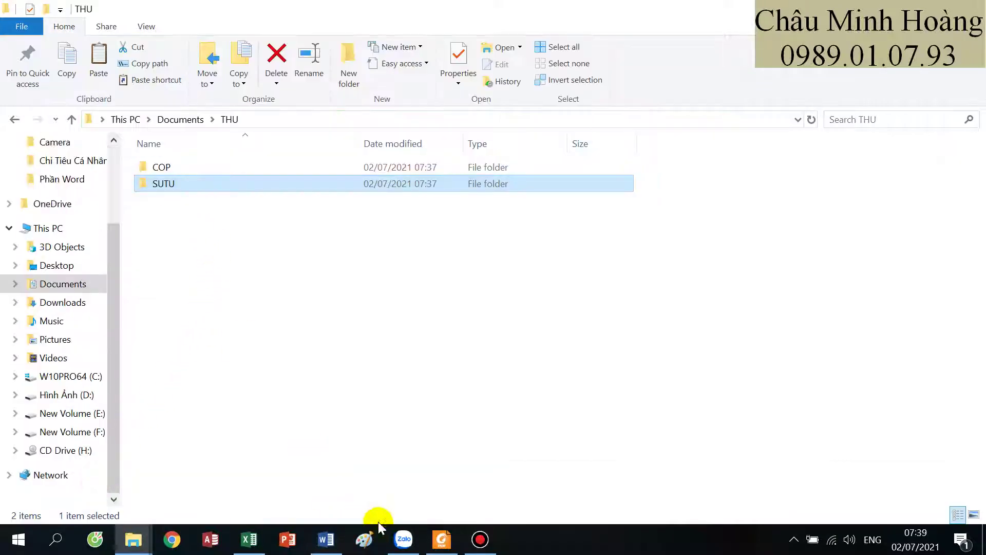
click(442, 540)
click(442, 541)
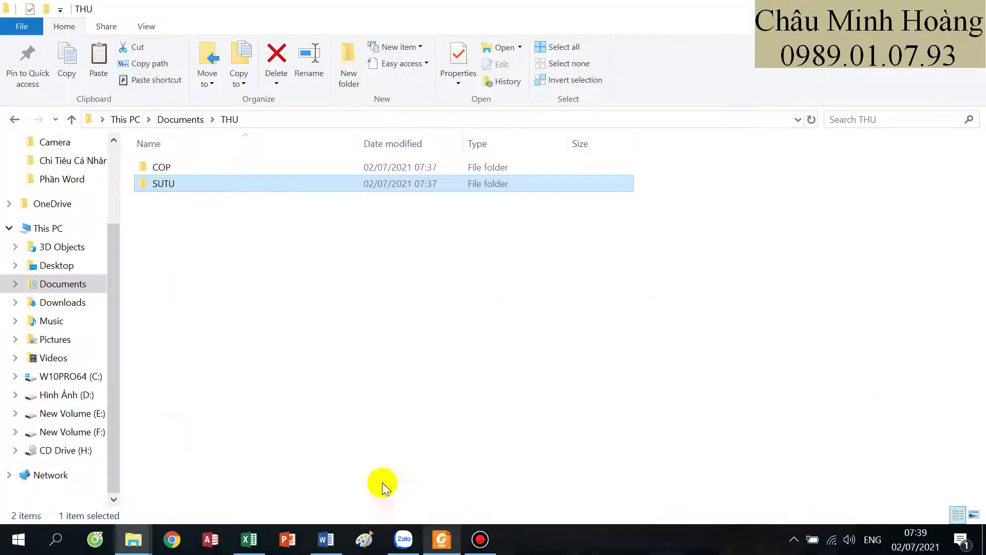
click(71, 120)
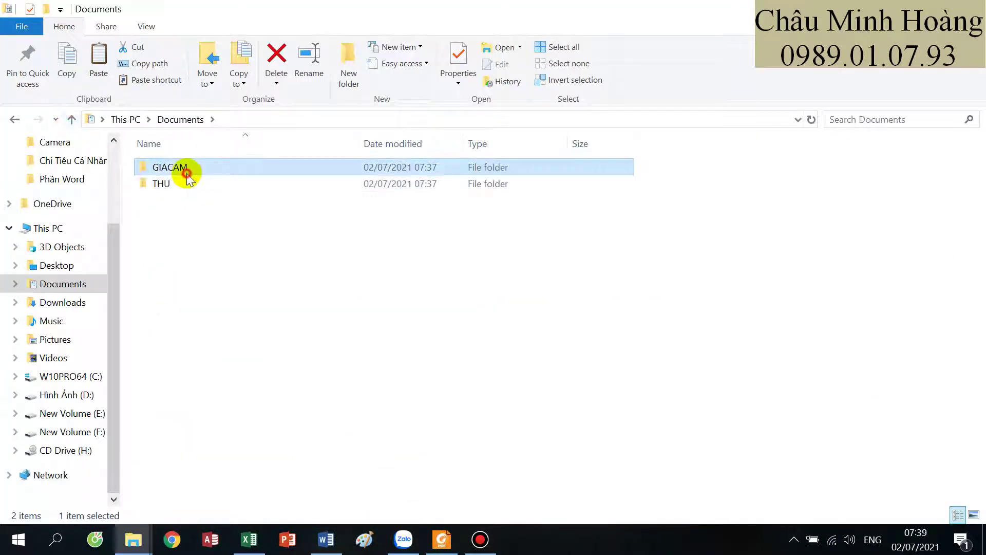
double_click(185, 170)
key(ctrl+v)
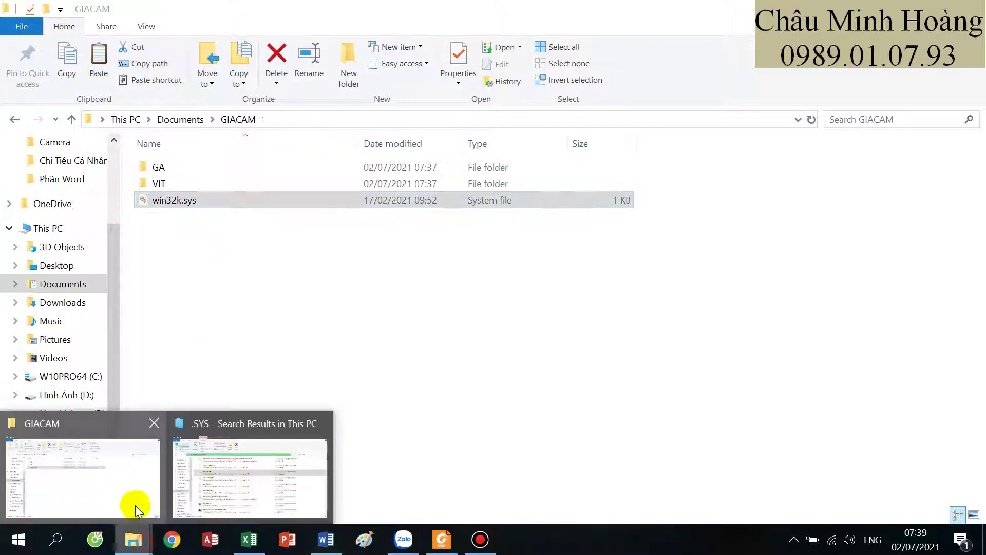
- Return to the .SYS search results and look below win32k.sys for a second system file of at most 10 KB
drag(119, 497, 119, 498)
mouse_move(133, 539)
click(228, 488)
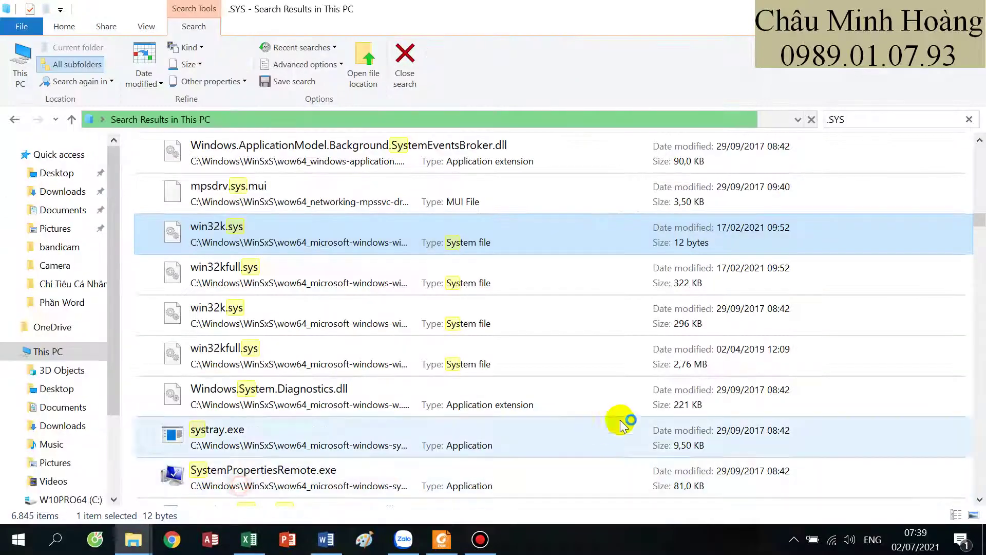
scroll(667, 411, down, 5)
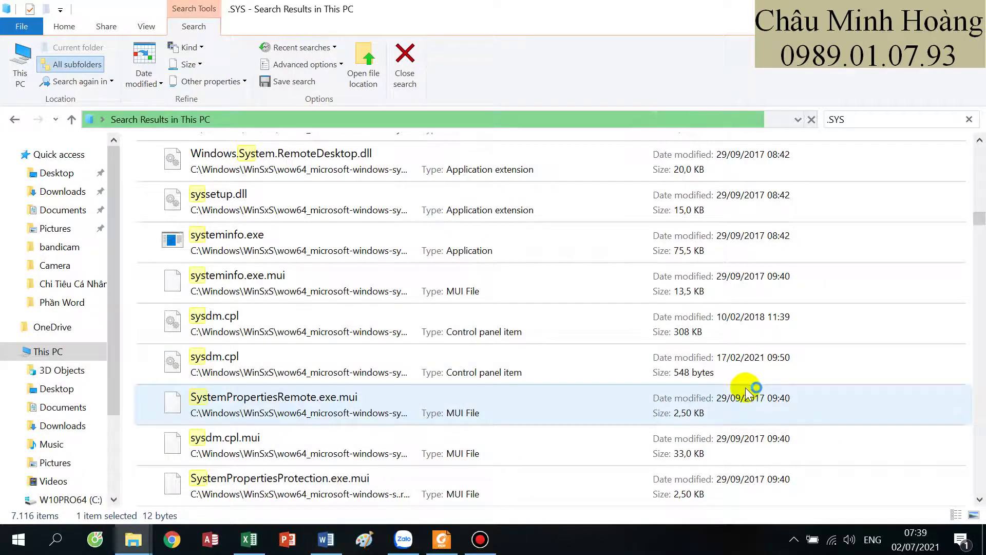
scroll(754, 400, down, 2)
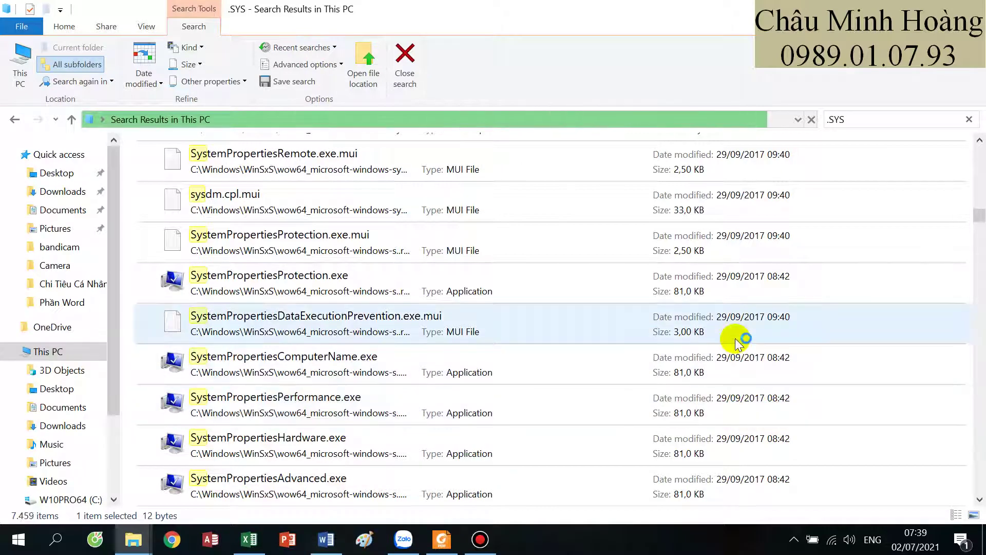
scroll(738, 343, down, 4)
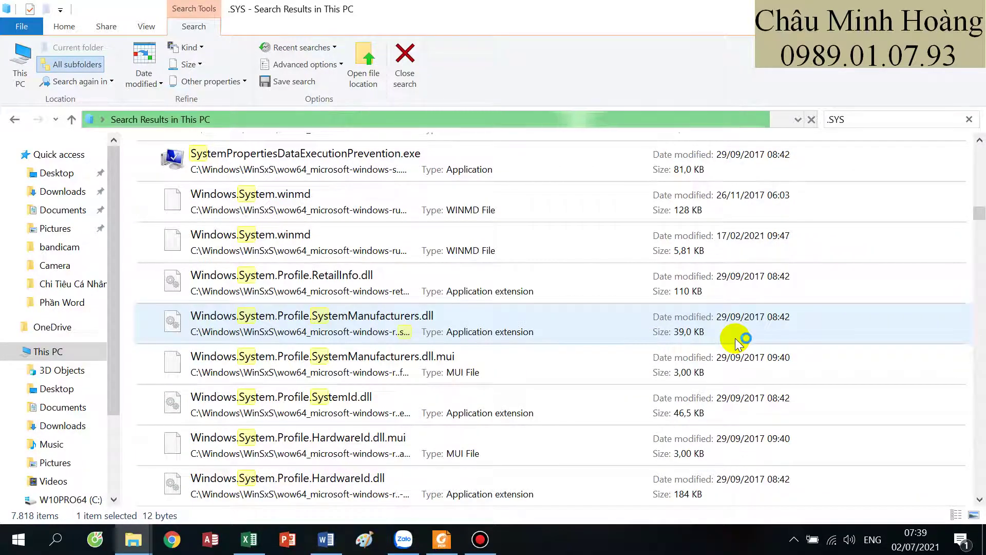
scroll(739, 343, down, 4)
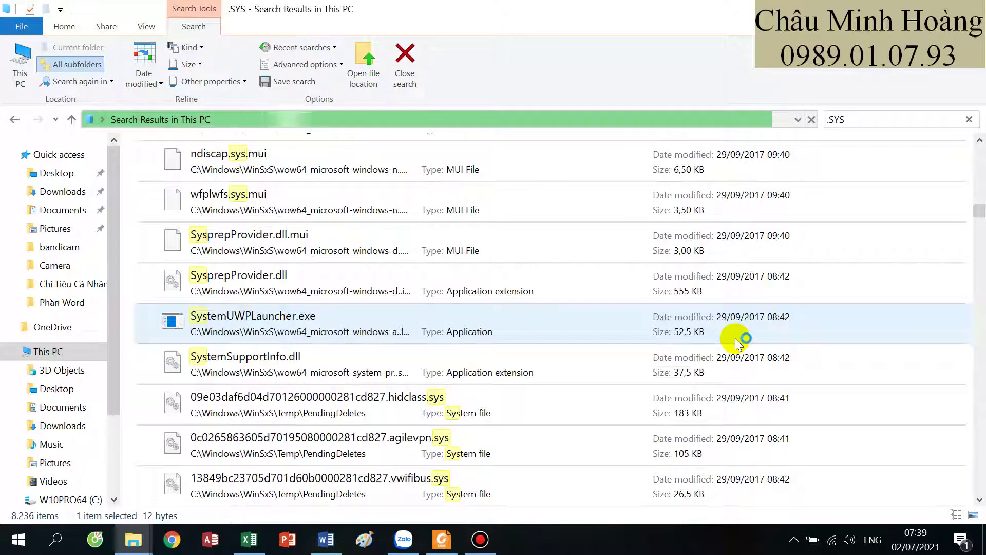
scroll(738, 343, down, 4)
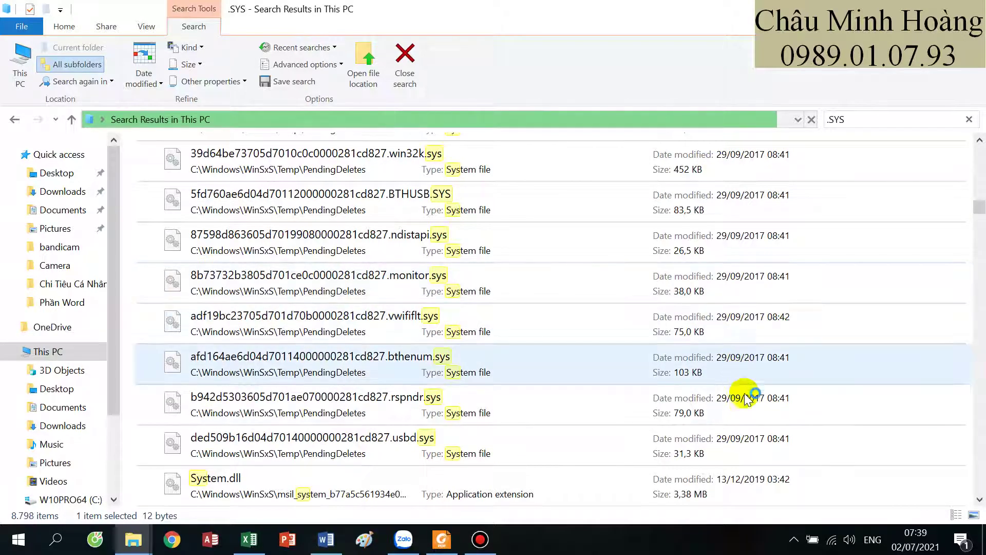
scroll(746, 400, down, 4)
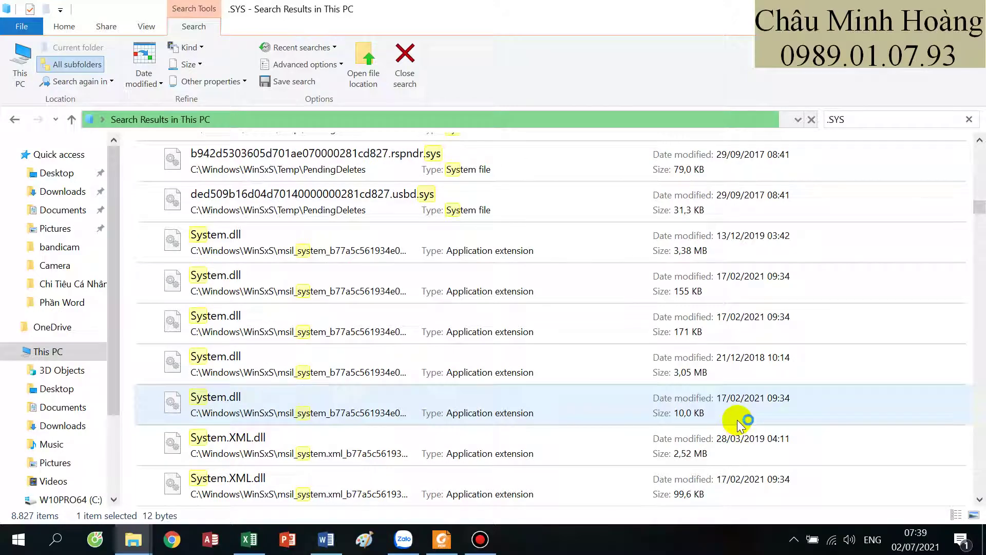
scroll(738, 422, down, 5)
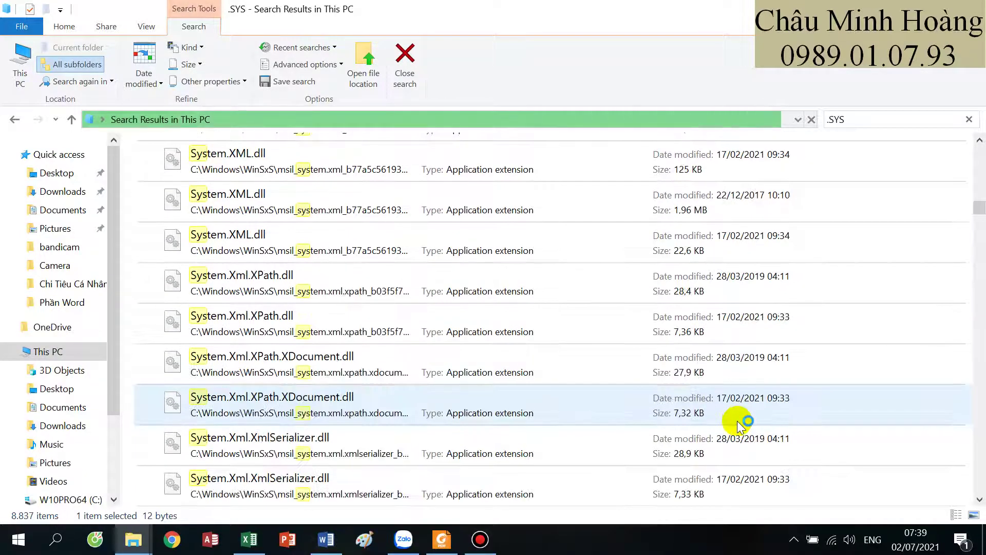
scroll(740, 424, down, 10)
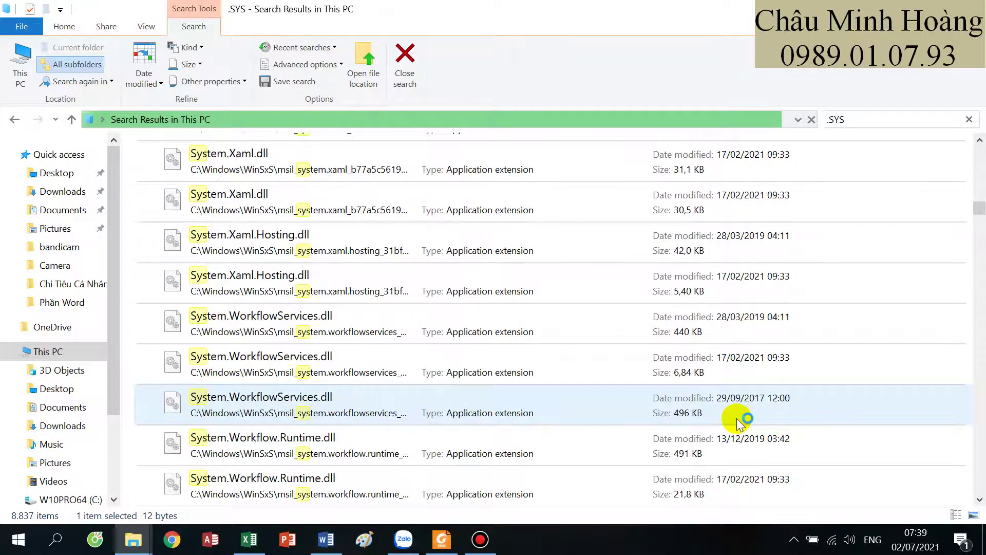
scroll(740, 423, down, 10)
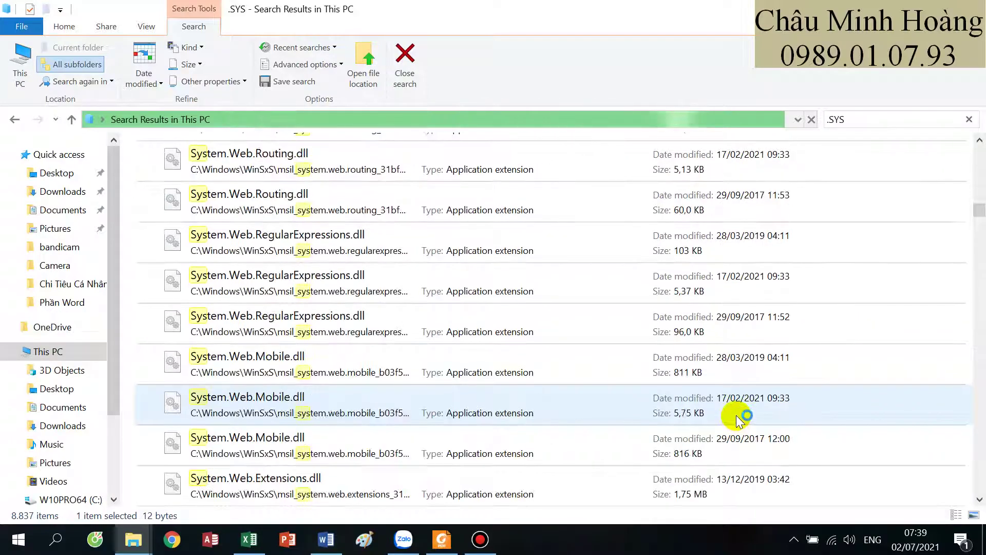
scroll(740, 420, down, 12)
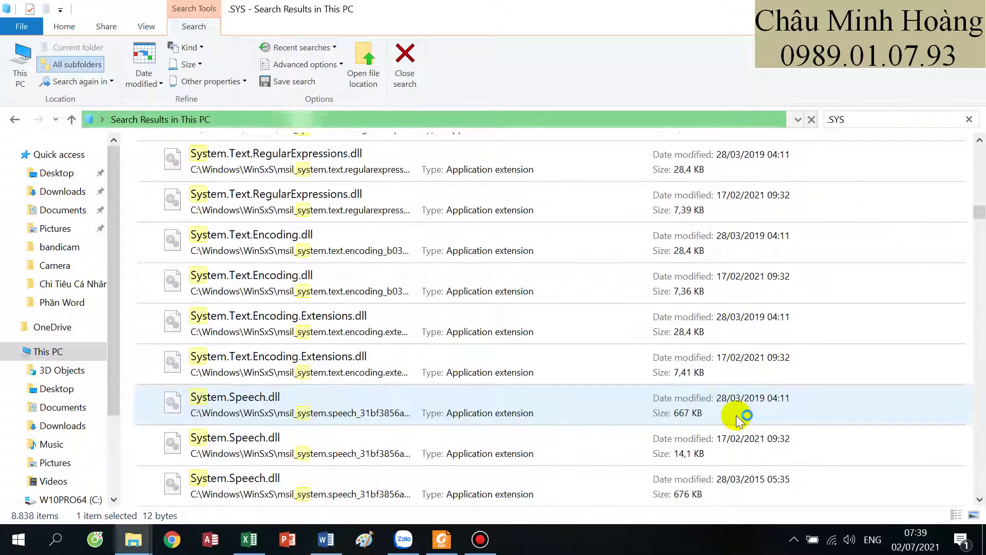
scroll(719, 388, up, 15)
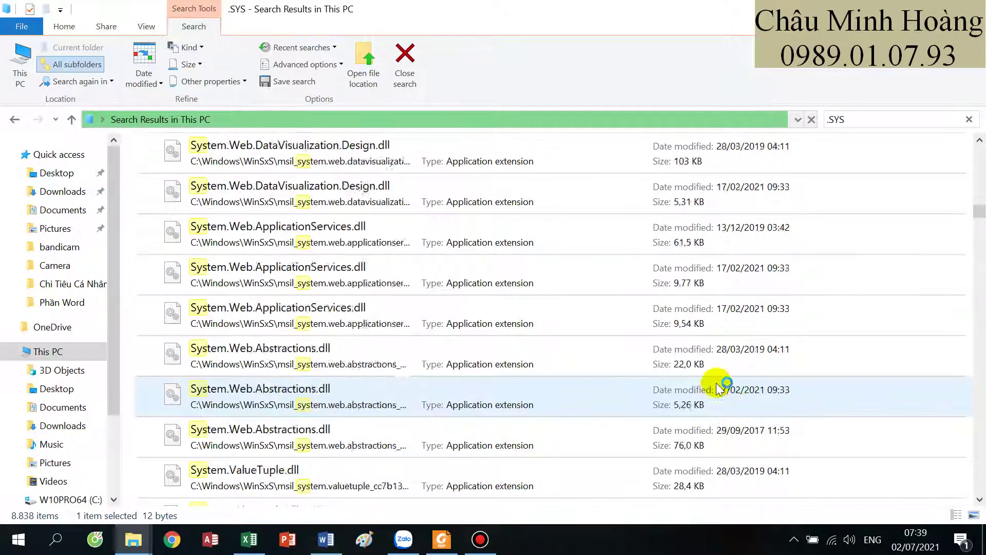
scroll(719, 388, up, 15)
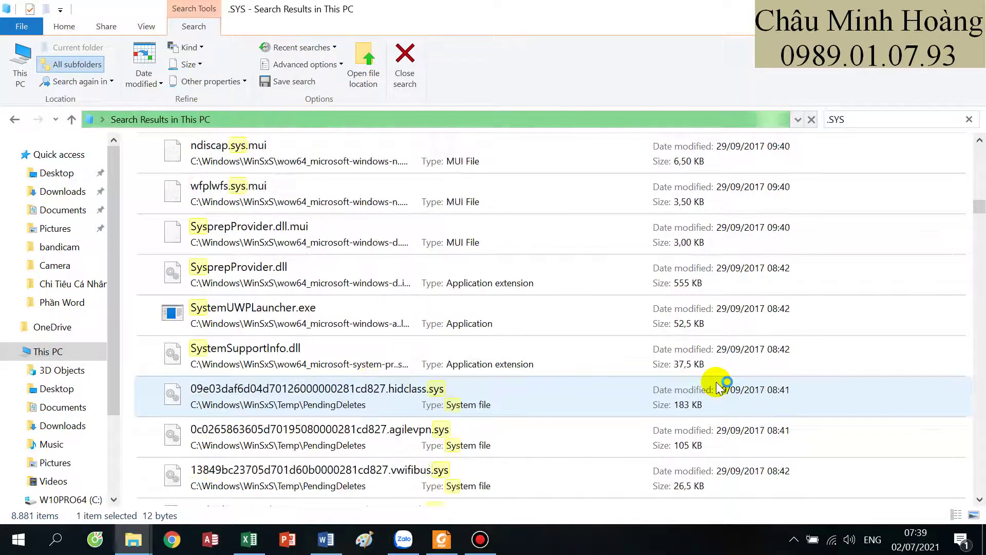
scroll(719, 388, up, 5)
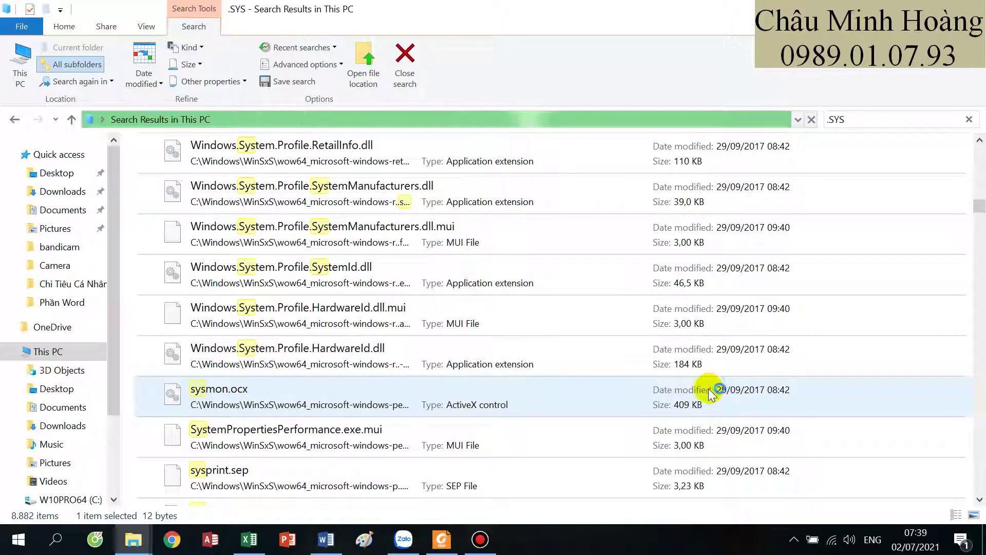
scroll(718, 388, up, 5)
scroll(709, 395, up, 5)
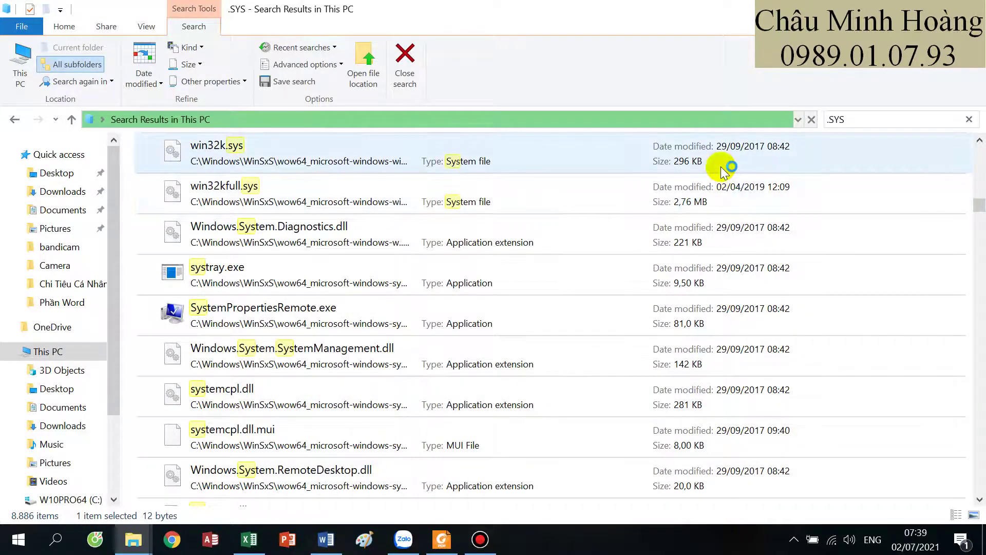
scroll(717, 211, up, 2)
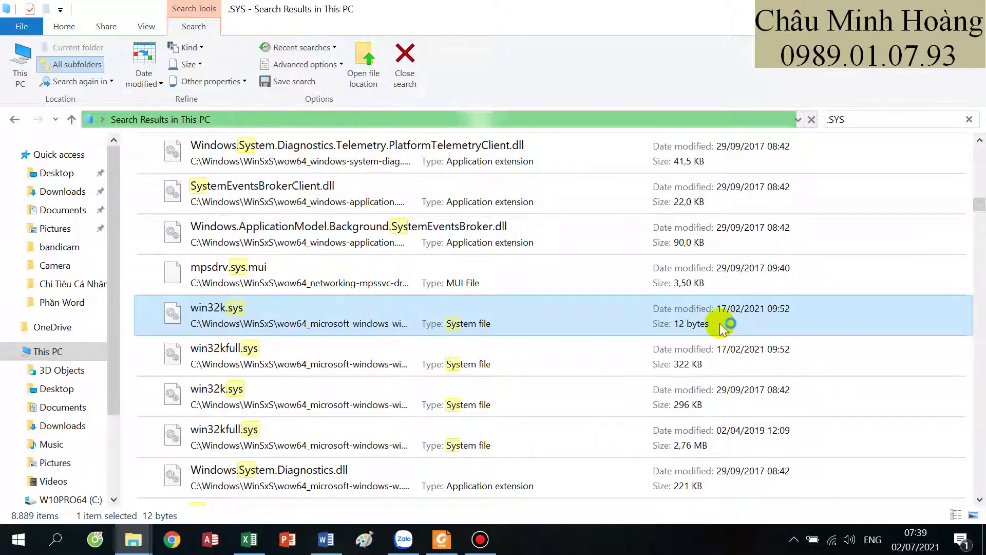
- Check the GIACAM window, return to the .SYS search results and look through nearby entries for a second system file up to 10 KB
mouse_move(139, 545)
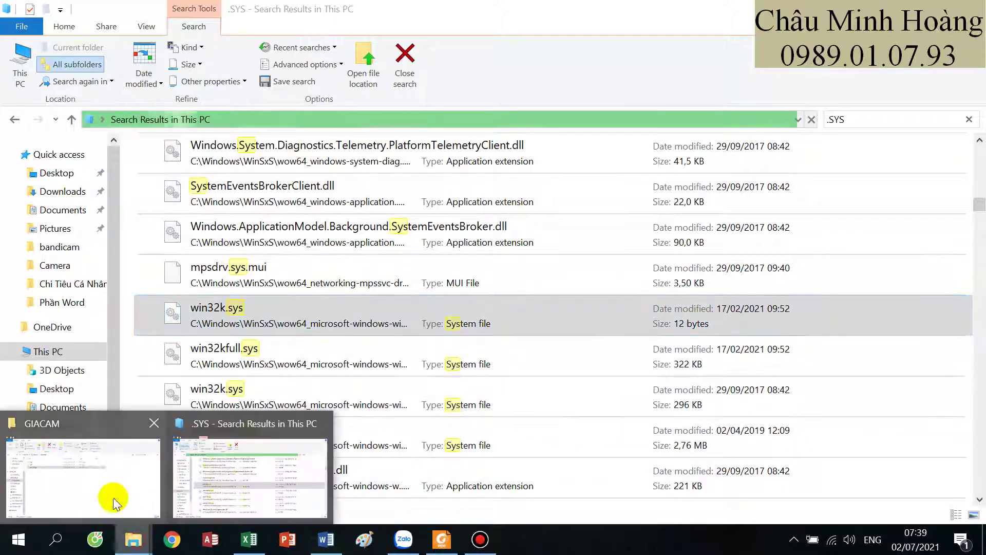
click(113, 497)
click(280, 472)
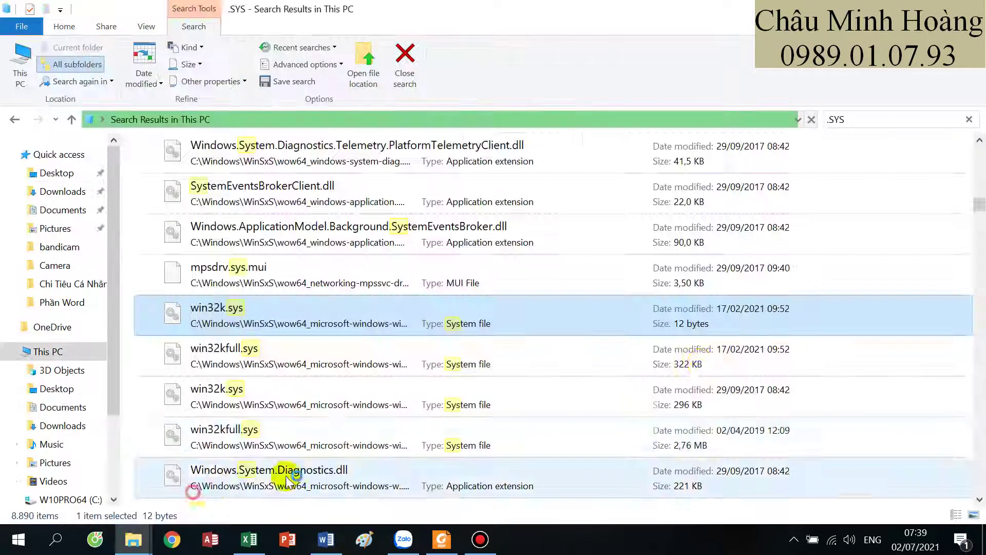
scroll(722, 352, up, 5)
scroll(721, 353, up, 10)
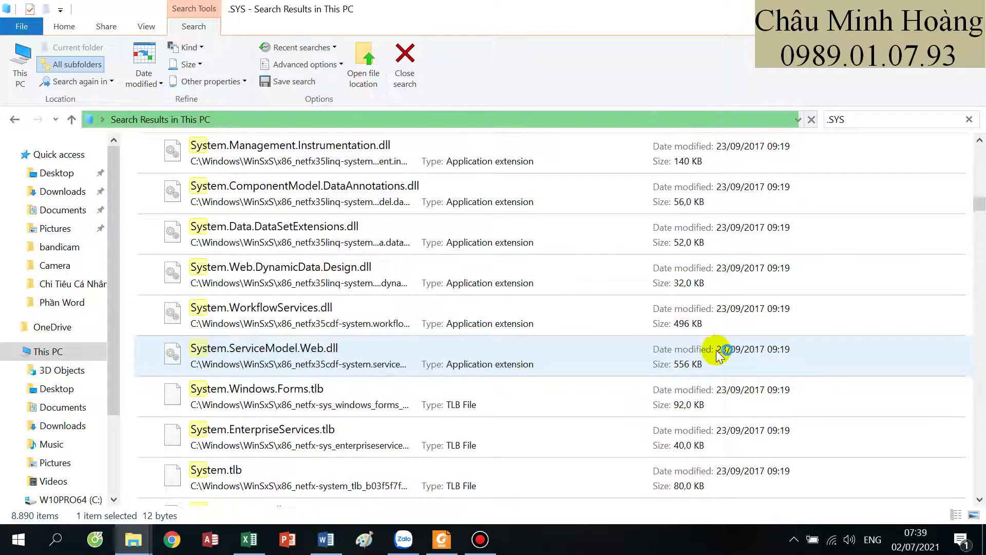
scroll(721, 353, up, 10)
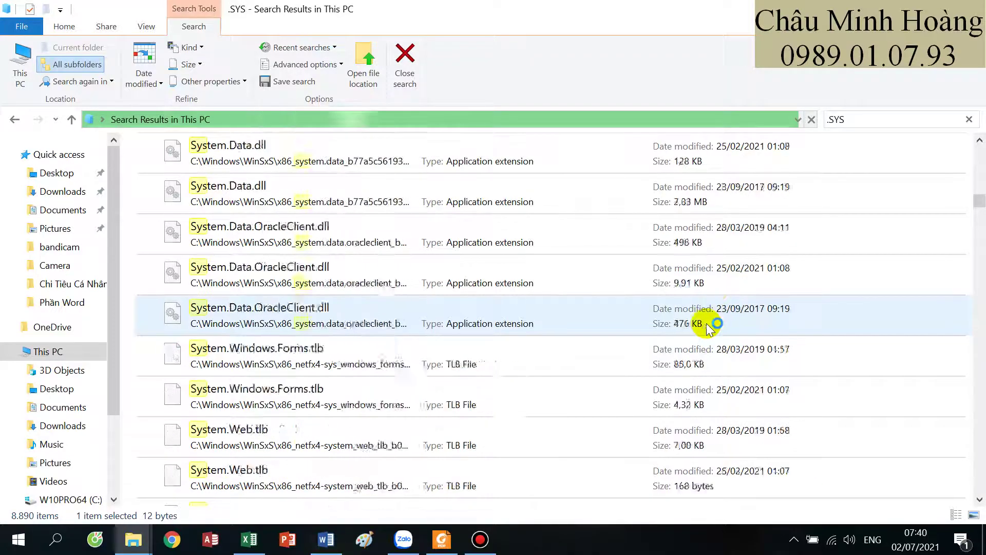
scroll(709, 326, up, 10)
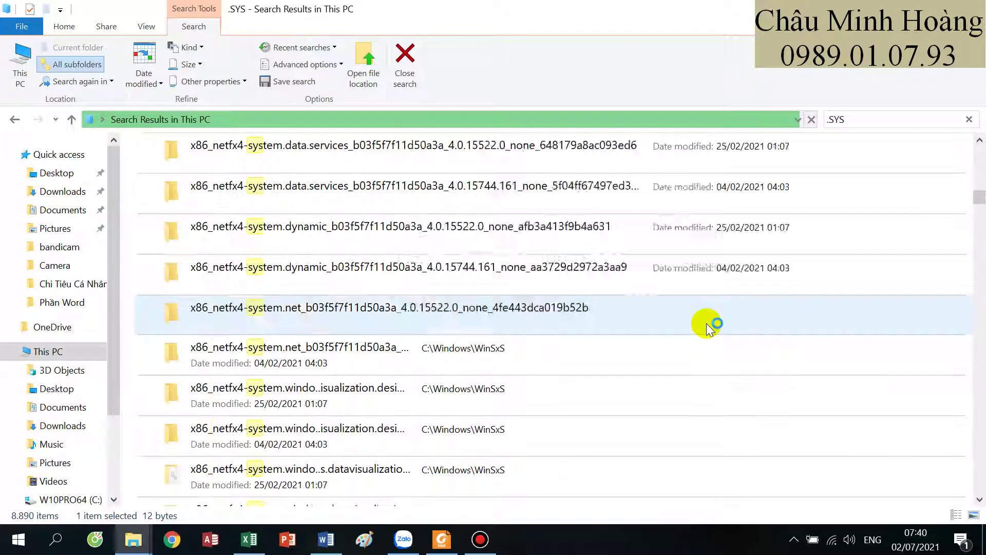
- Examine the .SYS results from the end of the list back through the Microsoft.NET entries for a system file up to 10 KB
drag(981, 226, 972, 488)
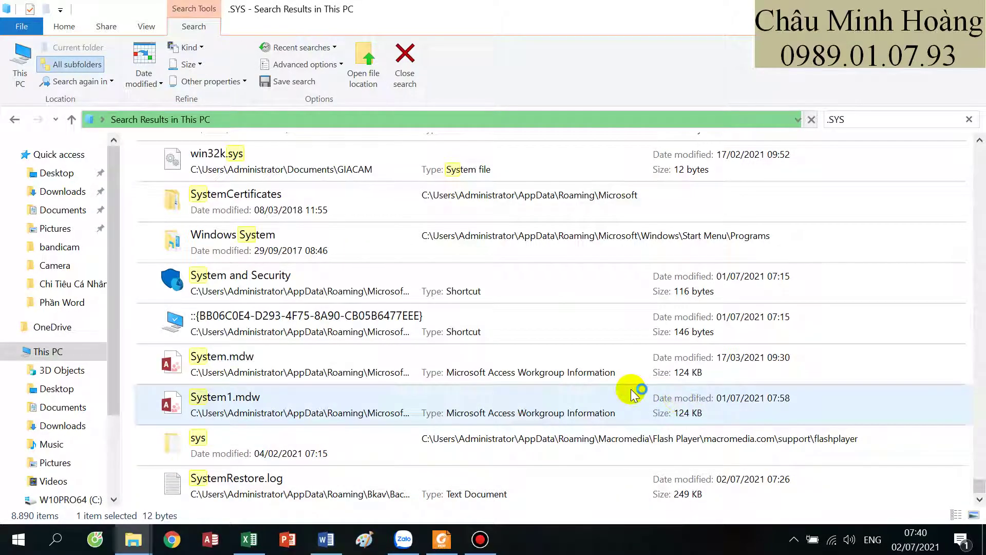
scroll(629, 391, up, 5)
scroll(628, 391, up, 10)
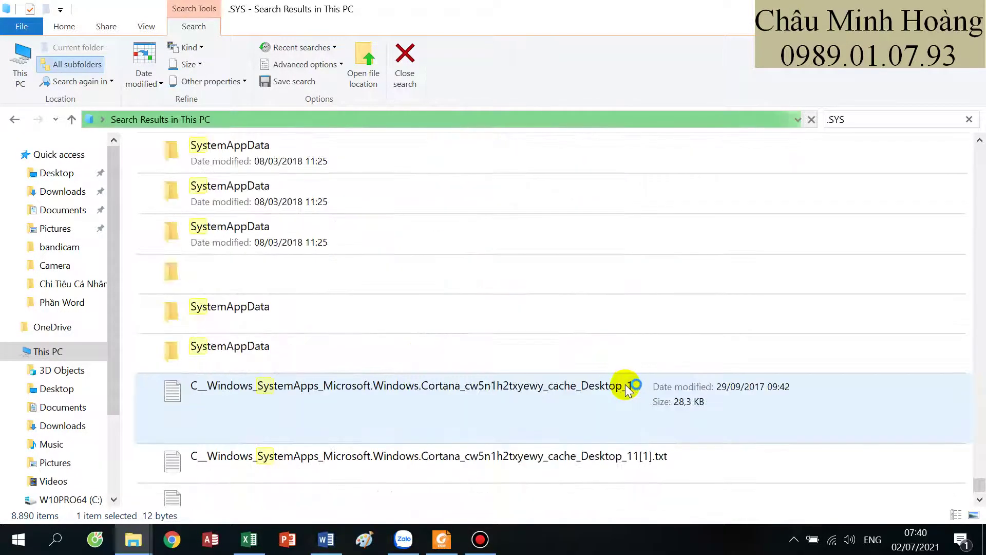
scroll(625, 389, up, 10)
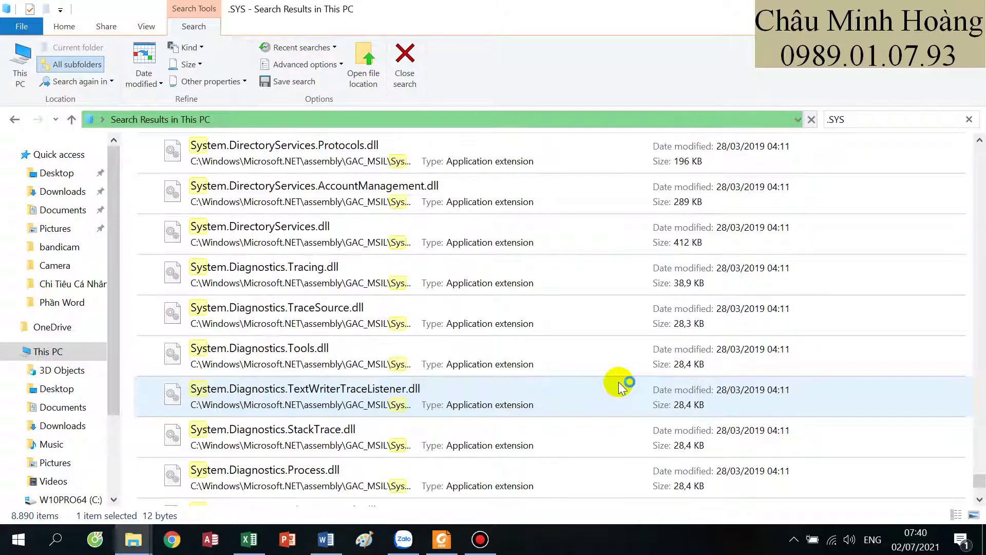
scroll(618, 385, up, 15)
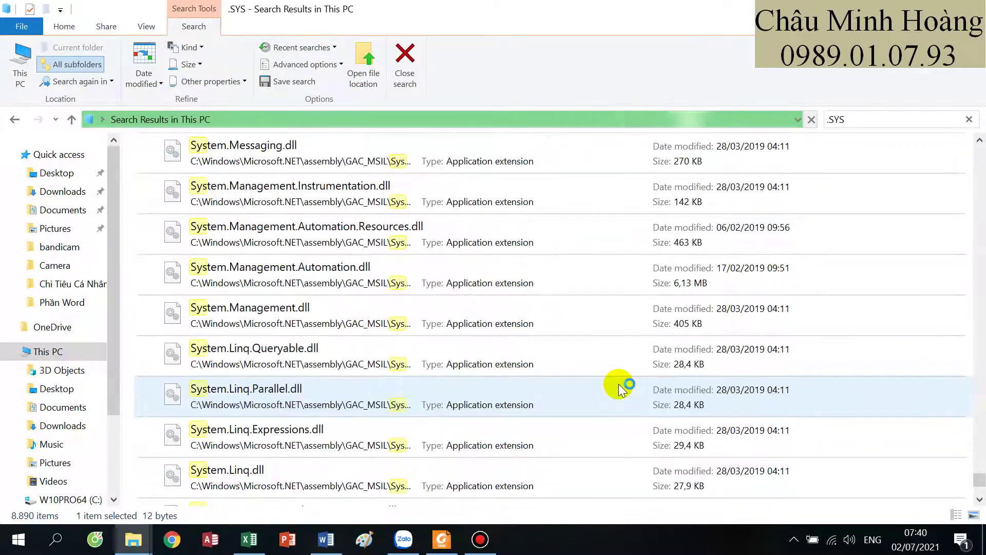
scroll(618, 384, up, 15)
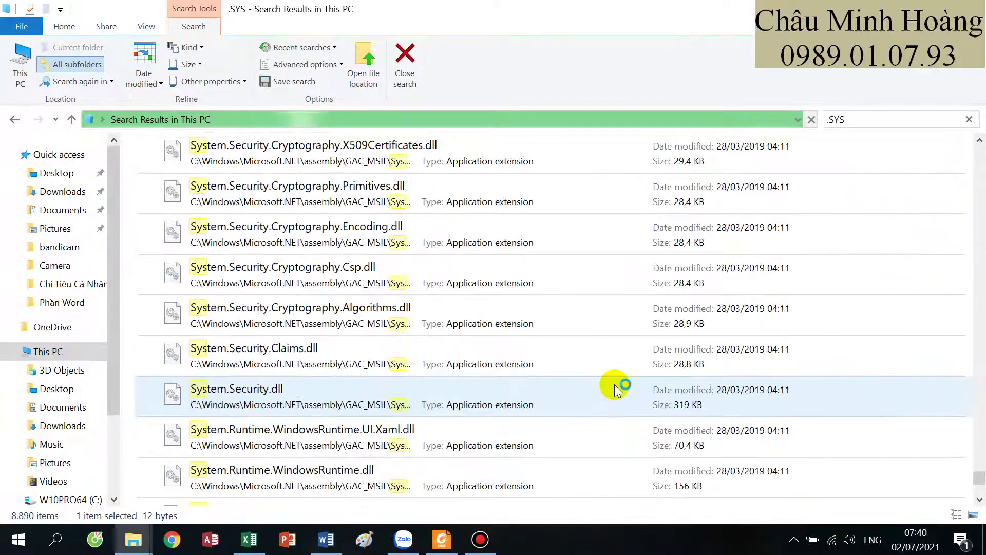
scroll(616, 389, up, 20)
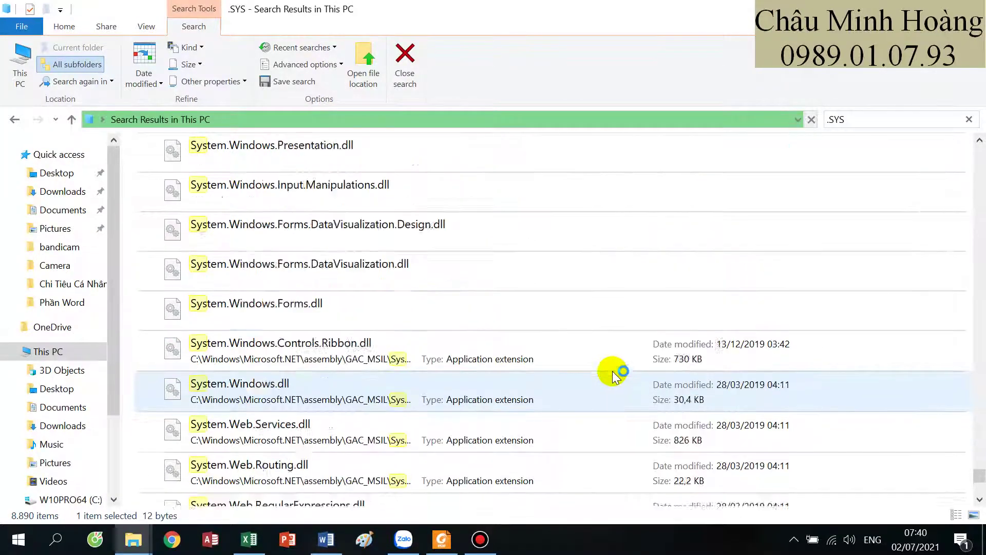
scroll(617, 375, up, 20)
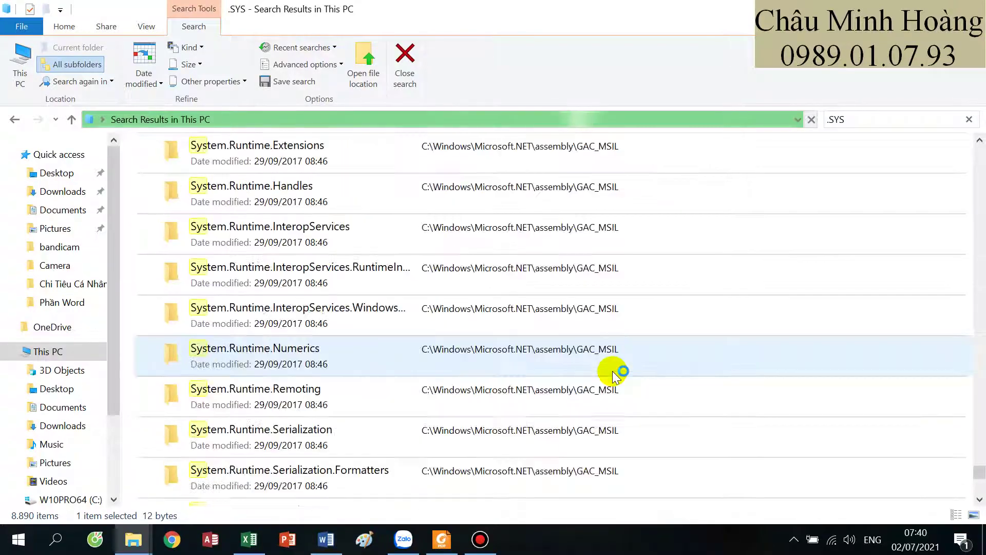
scroll(615, 376, up, 10)
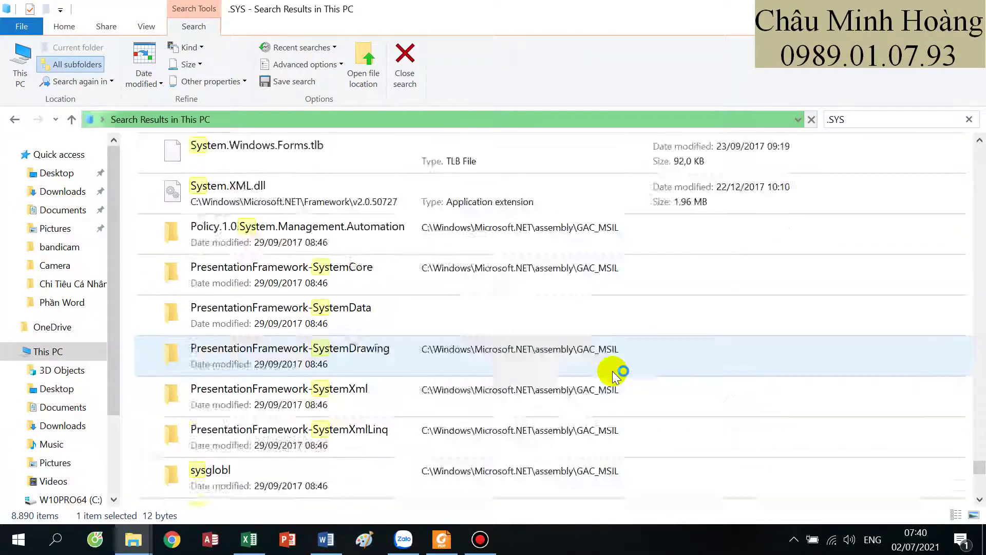
scroll(615, 377, up, 20)
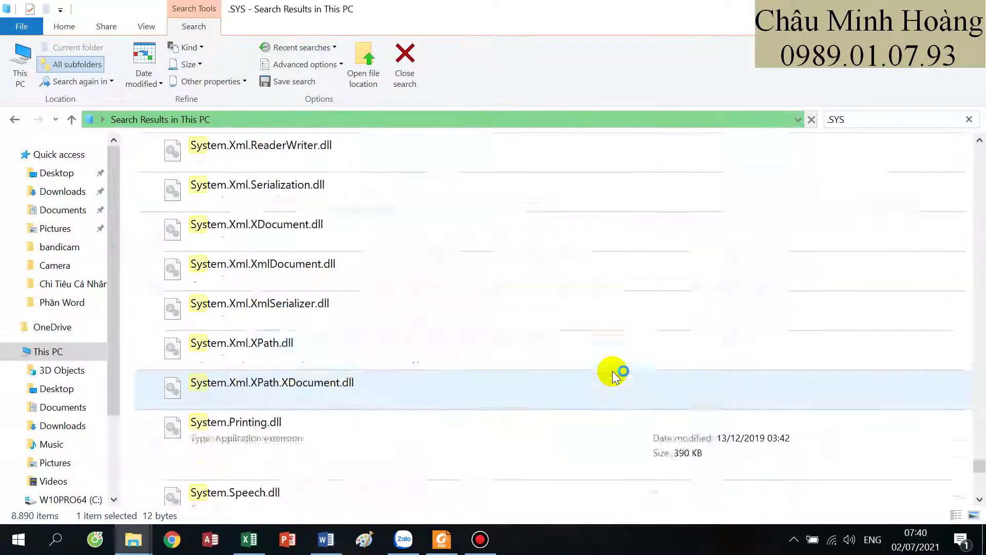
scroll(615, 377, up, 20)
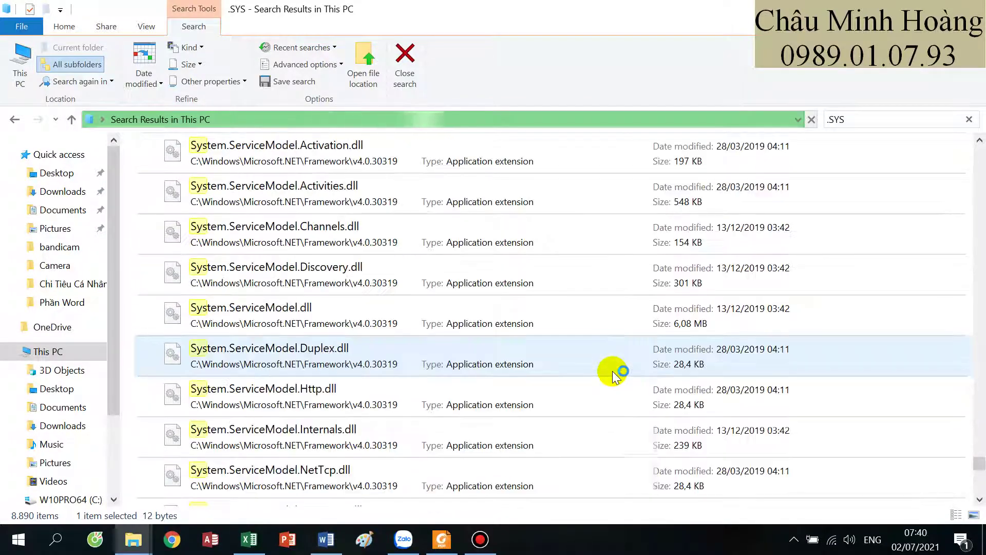
scroll(615, 376, up, 20)
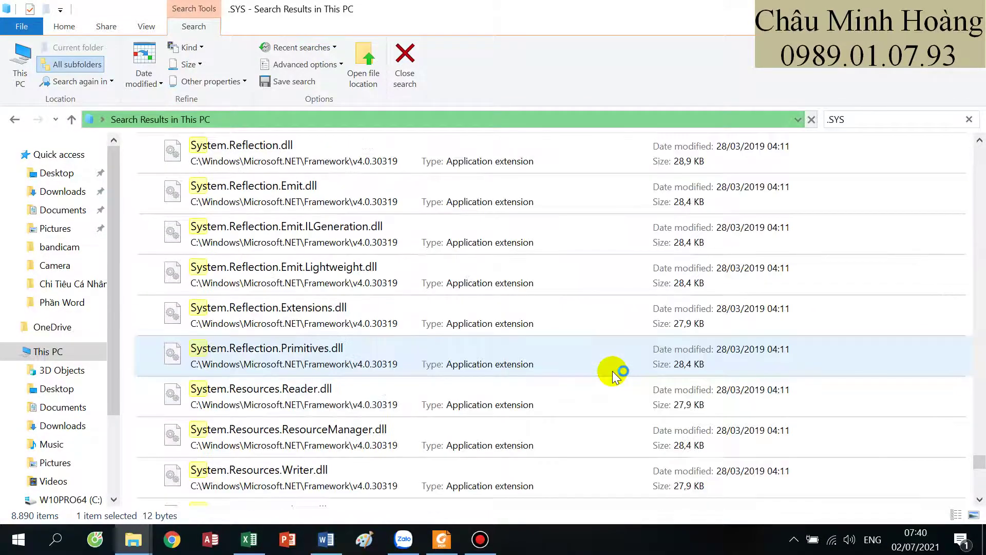
scroll(615, 377, up, 20)
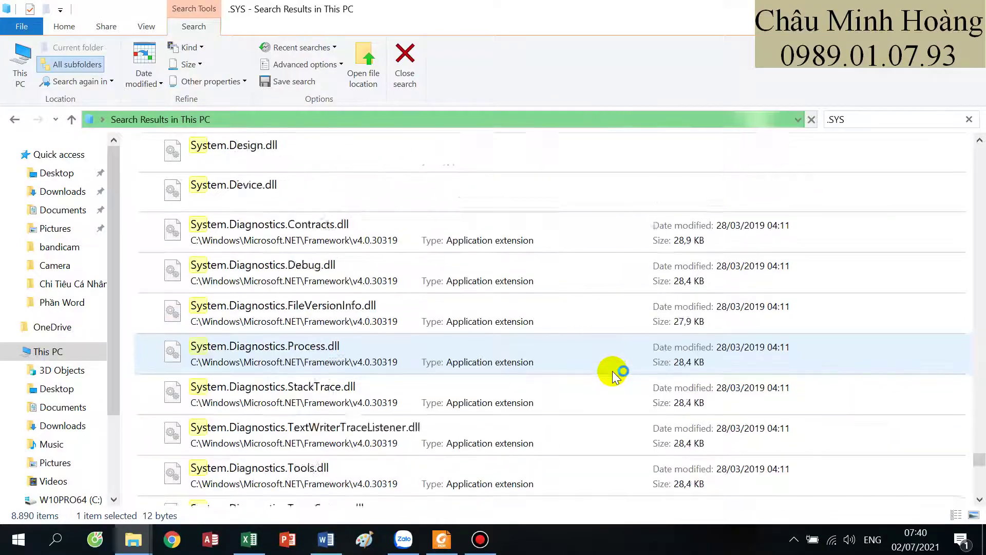
scroll(615, 376, up, 20)
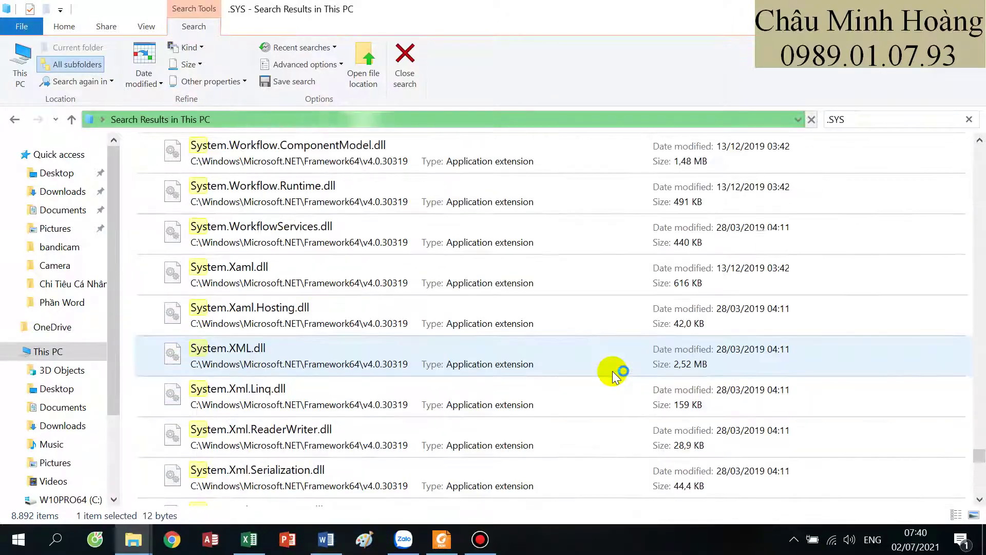
scroll(612, 371, up, 20)
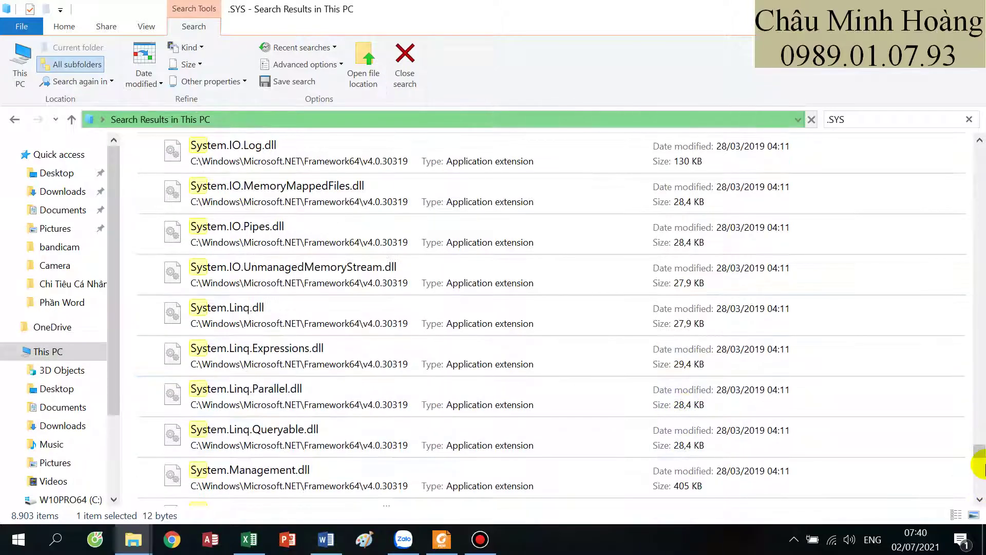
- Go to the System32 DriverStore entries in the results and check the sizes of the mouse, modem, keyboard and Intel driver files
drag(980, 455, 980, 417)
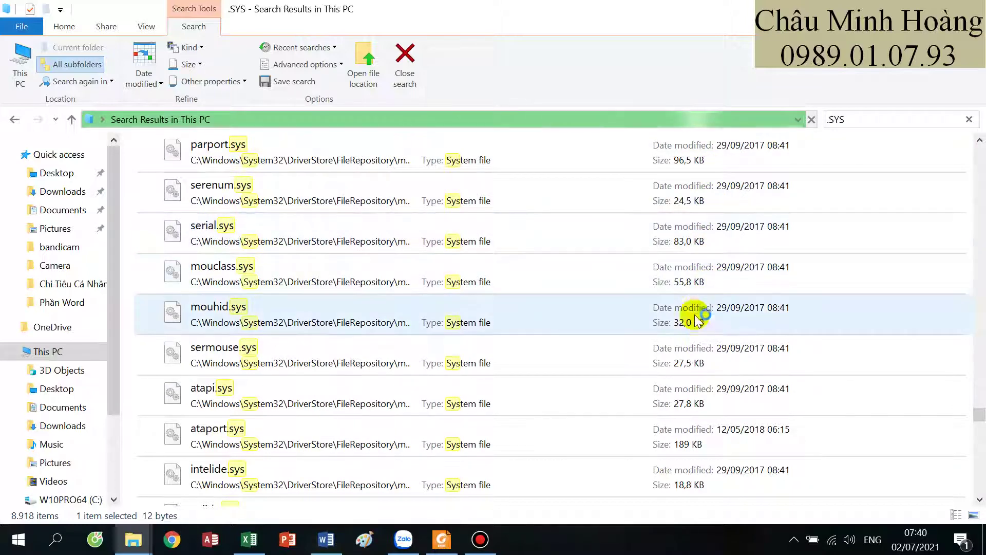
scroll(673, 334, down, 2)
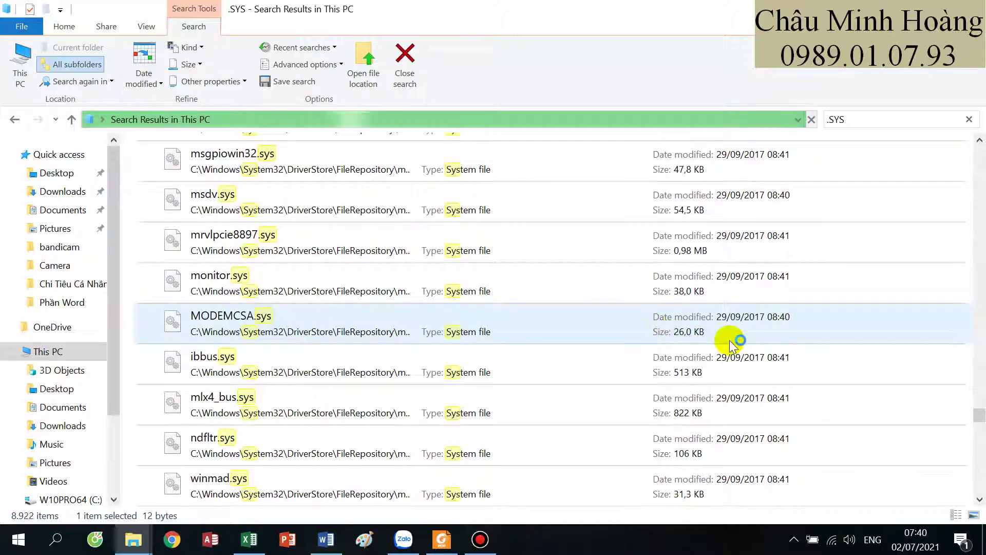
scroll(734, 346, down, 2)
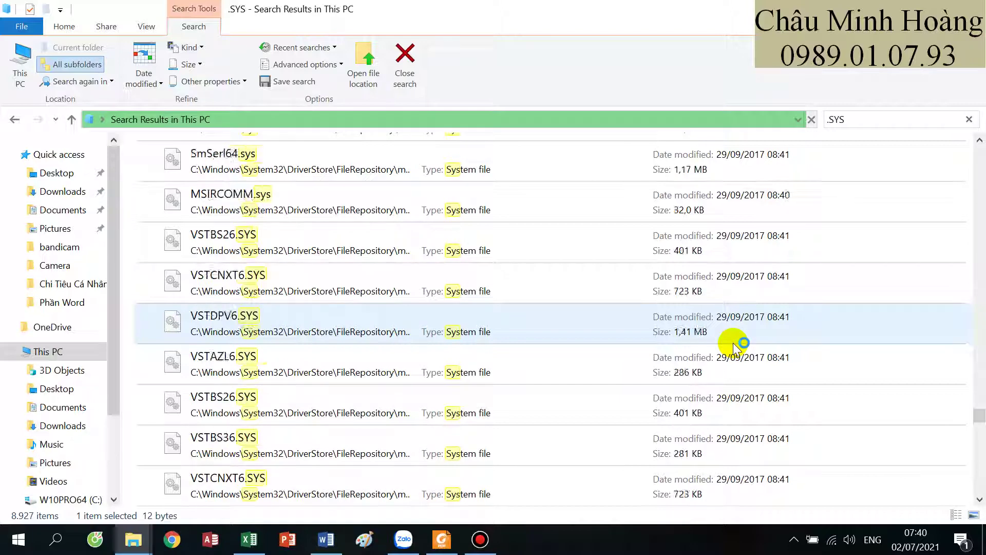
scroll(735, 345, down, 5)
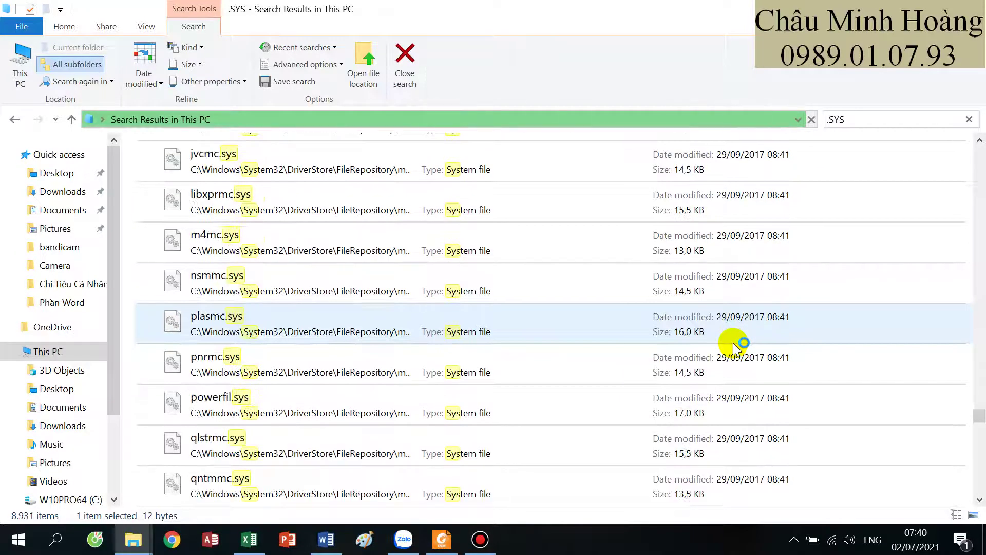
scroll(735, 345, down, 2)
scroll(734, 345, down, 2)
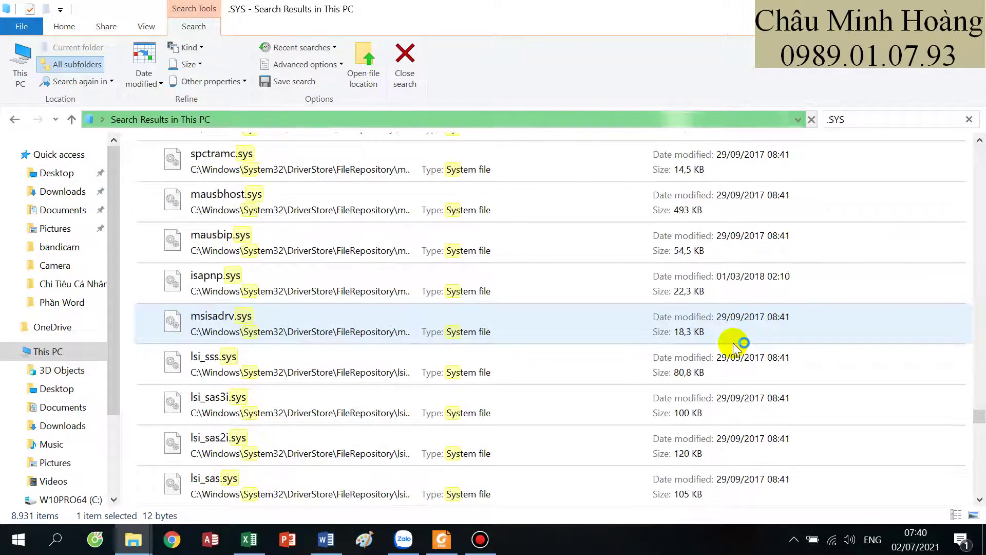
scroll(735, 345, down, 2)
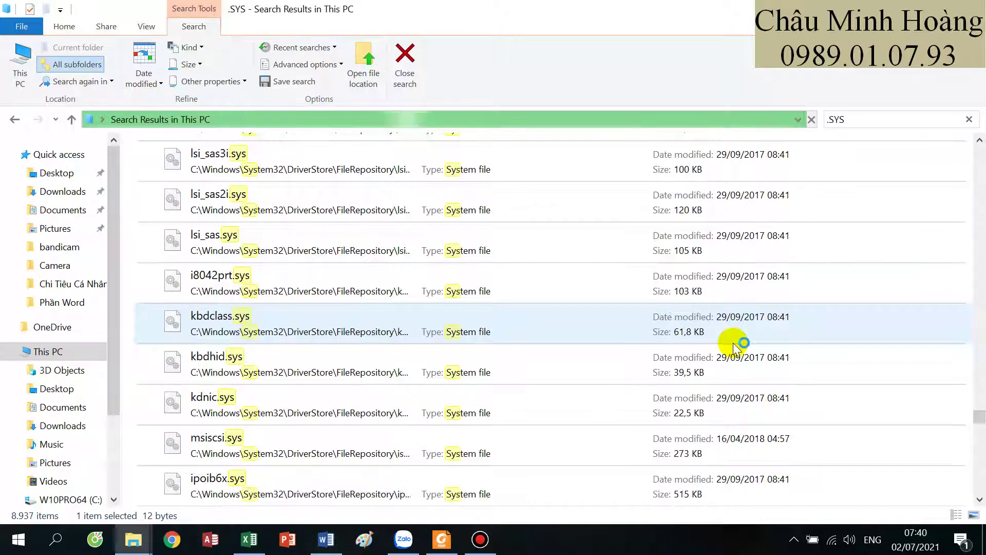
scroll(735, 346, down, 2)
scroll(735, 345, down, 2)
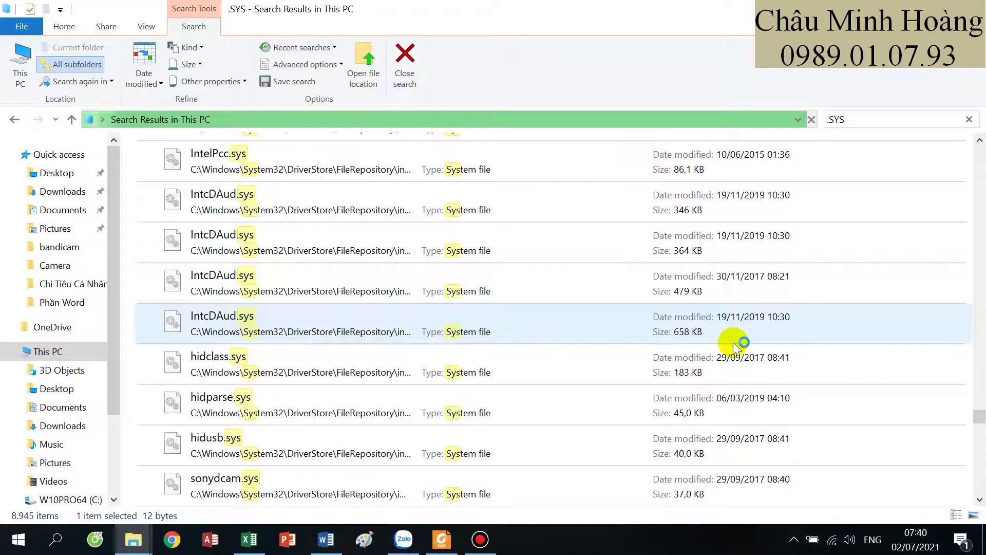
scroll(735, 345, down, 1)
scroll(735, 345, down, 1)
scroll(731, 335, down, 2)
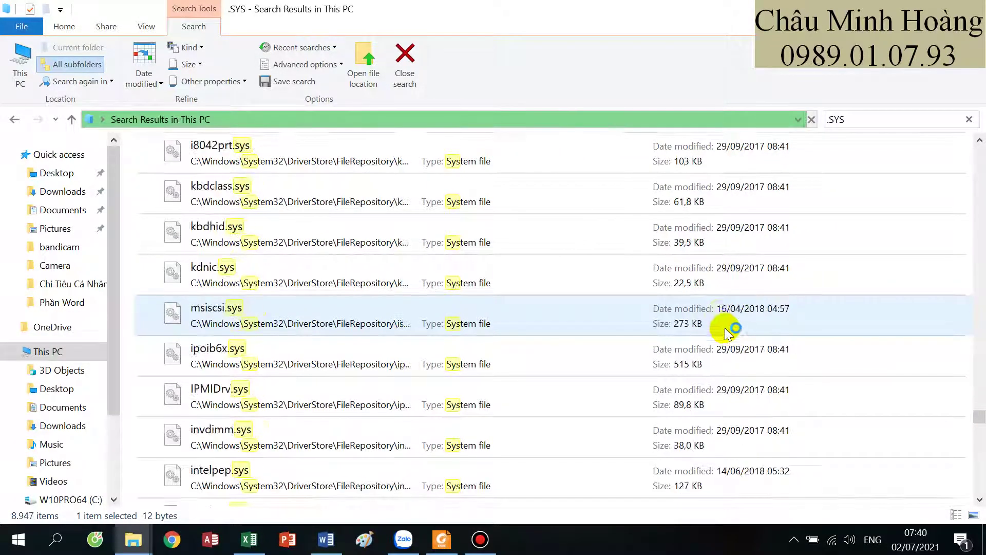
- Look through the System32 DriverStore entries in the .SYS results, checking network, tape, USB, audio and virtual machine driver sizes for one up to 10 KB
scroll(721, 319, down, 12)
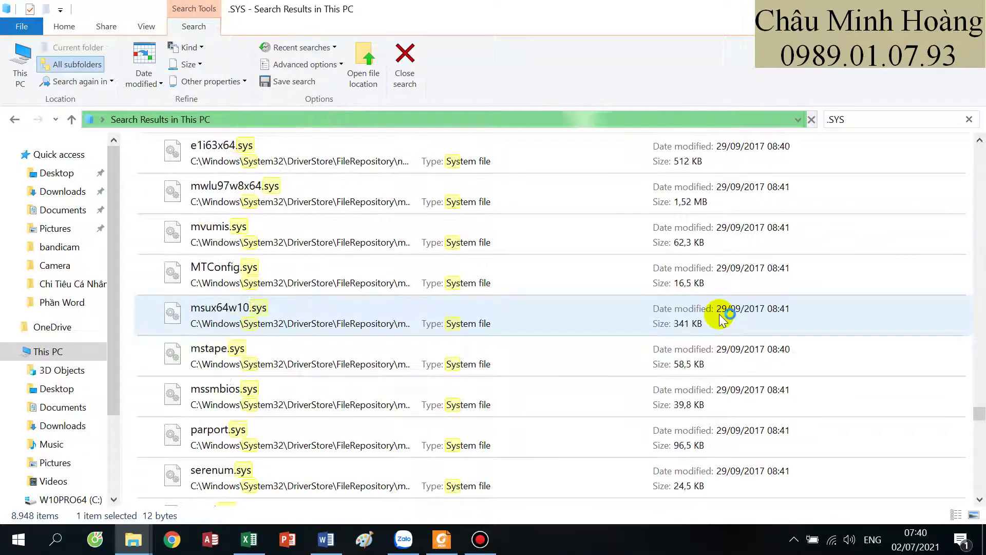
scroll(721, 320, down, 4)
scroll(721, 319, down, 8)
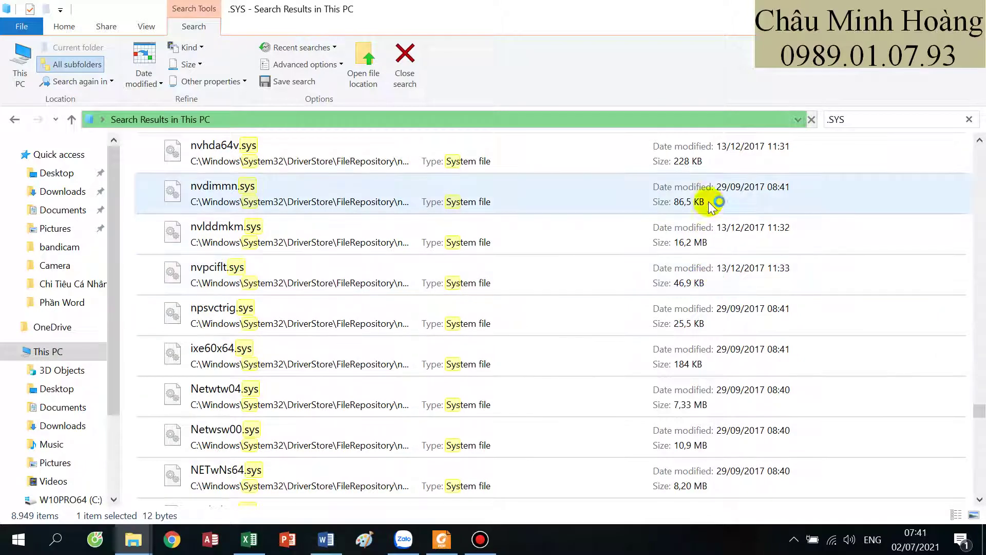
scroll(702, 289, up, 3)
scroll(695, 302, up, 6)
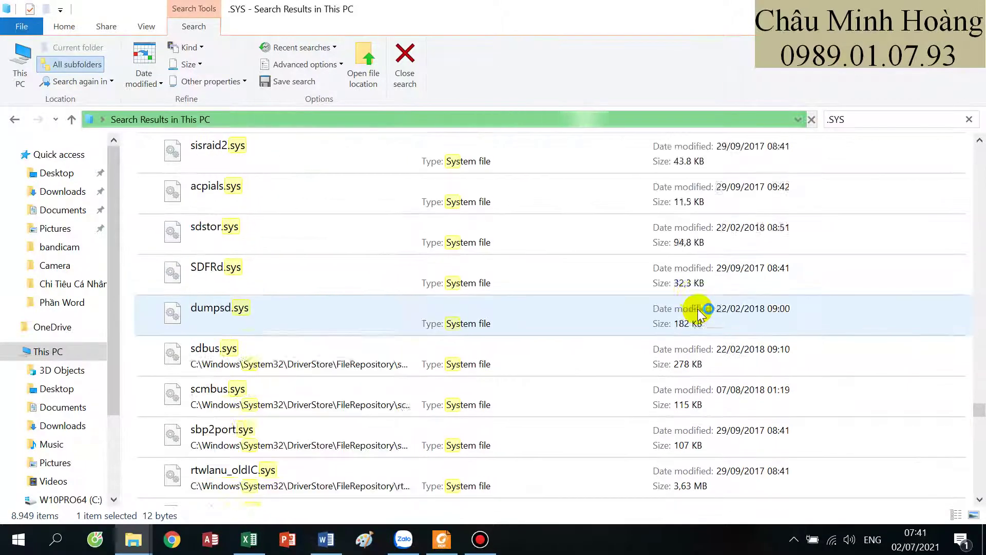
scroll(695, 215, up, 3)
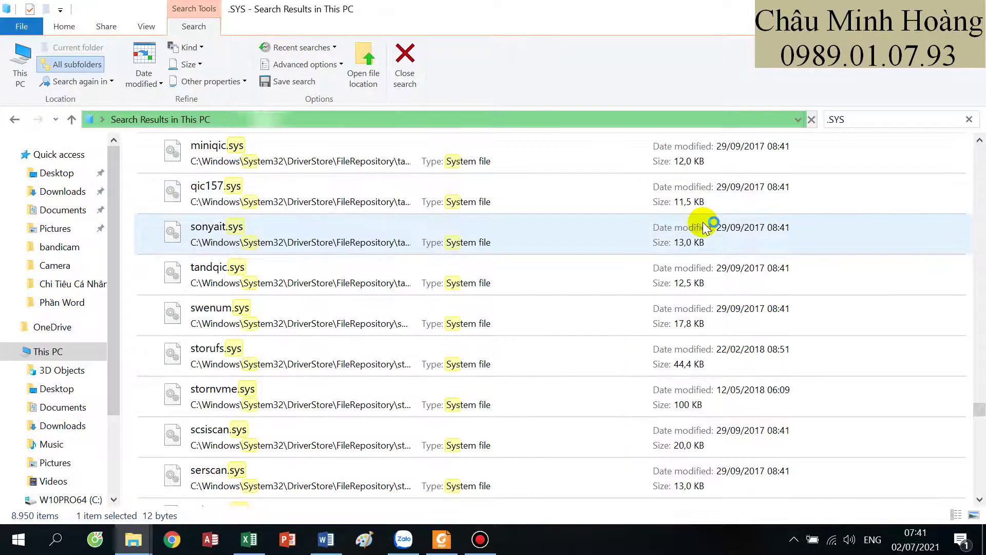
scroll(704, 206, up, 2)
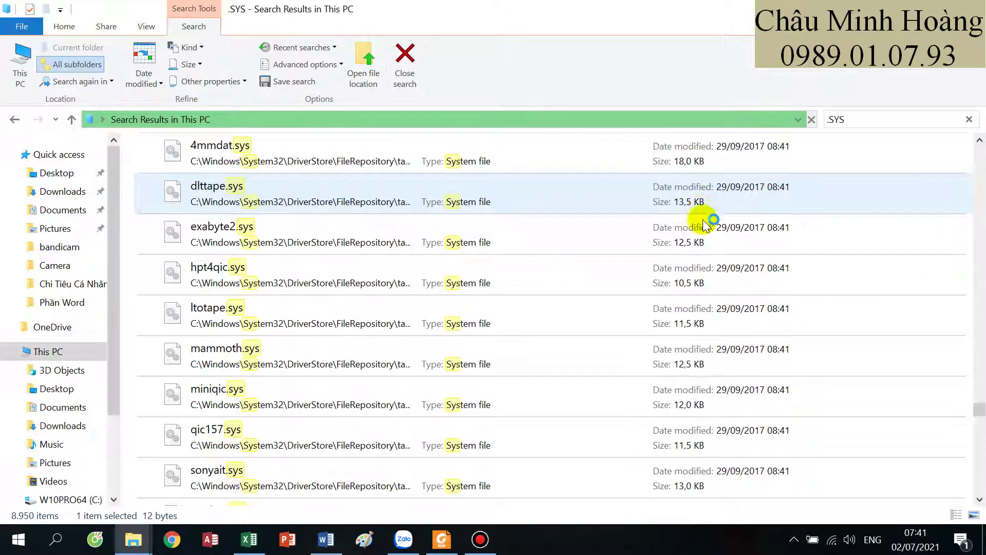
scroll(707, 224, up, 8)
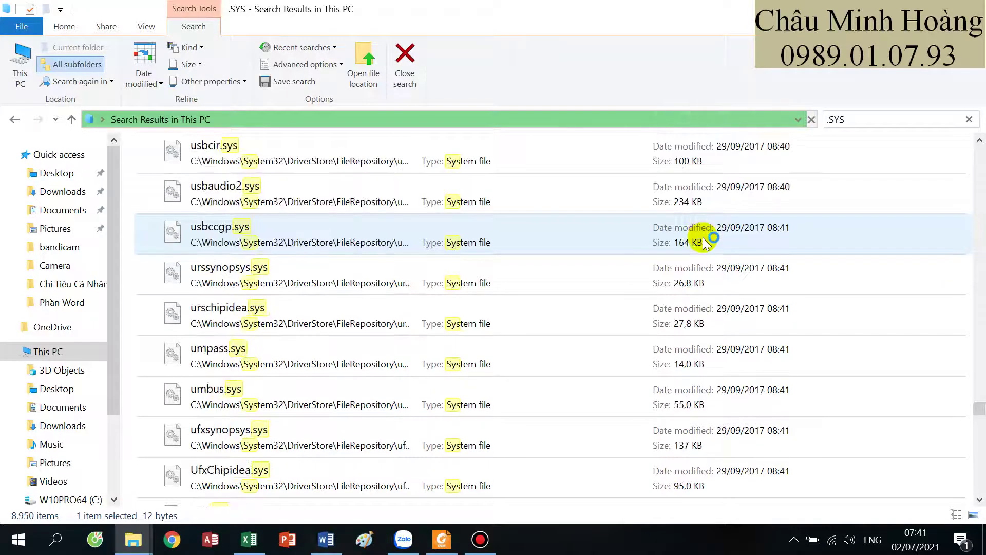
scroll(706, 242, up, 3)
scroll(703, 242, up, 10)
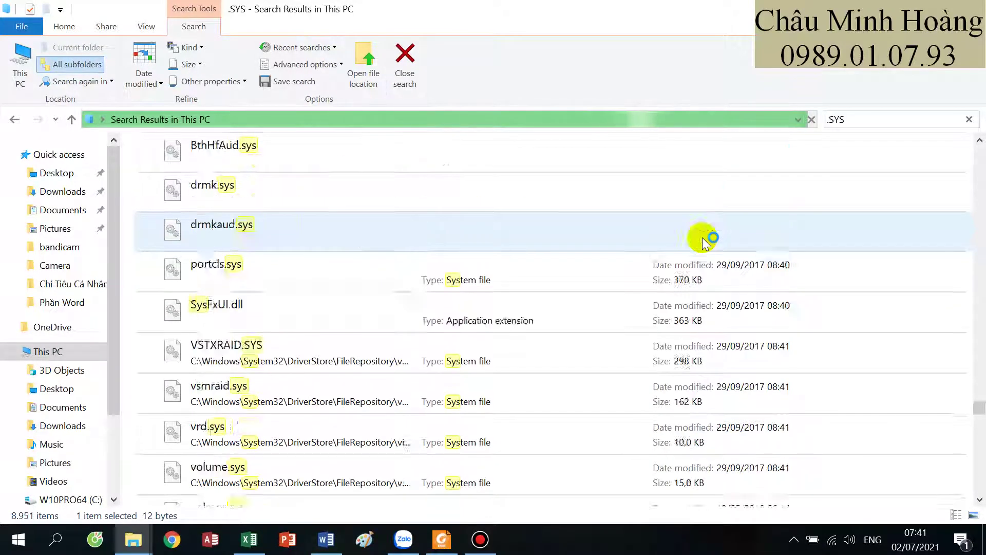
scroll(706, 242, up, 5)
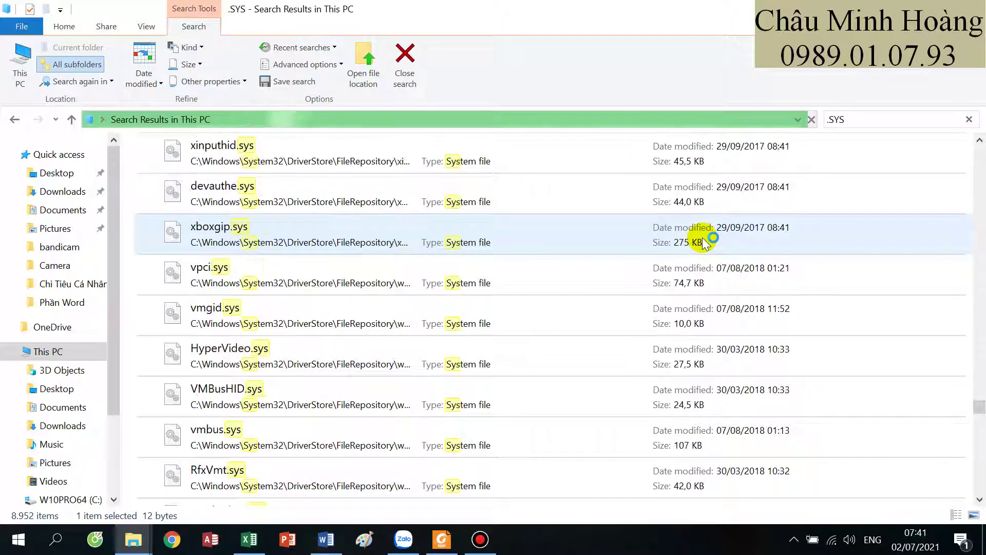
scroll(719, 322, up, 6)
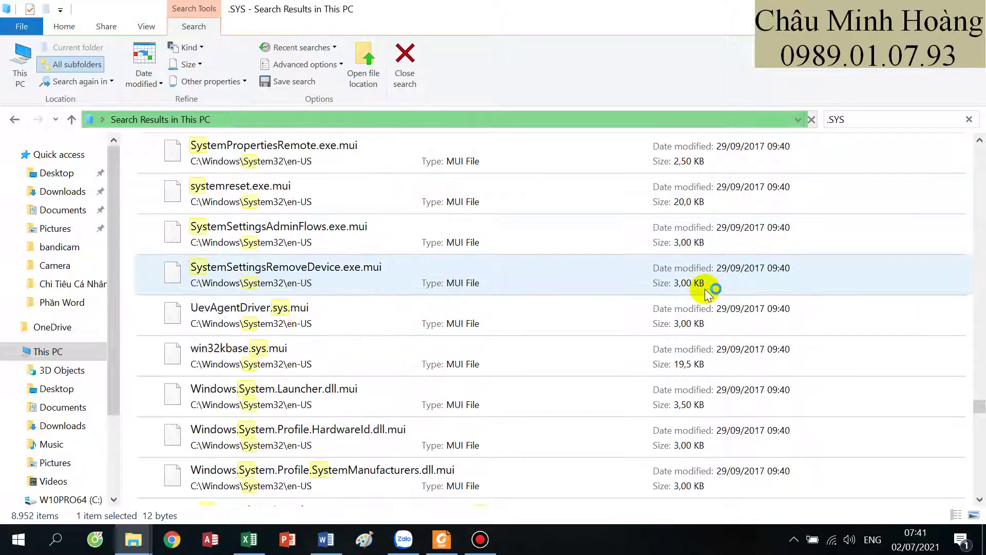
- Examine the System32 en-US entries, remaining DriverStore drivers and WinSxS FileMaps entries in the .SYS results for a small system file
scroll(706, 291, up, 7)
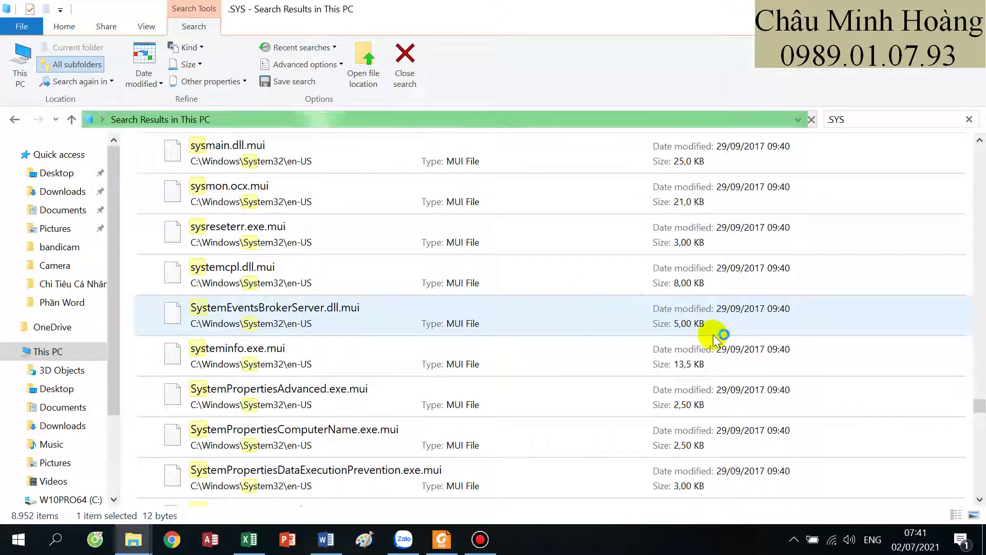
scroll(712, 339, down, 2)
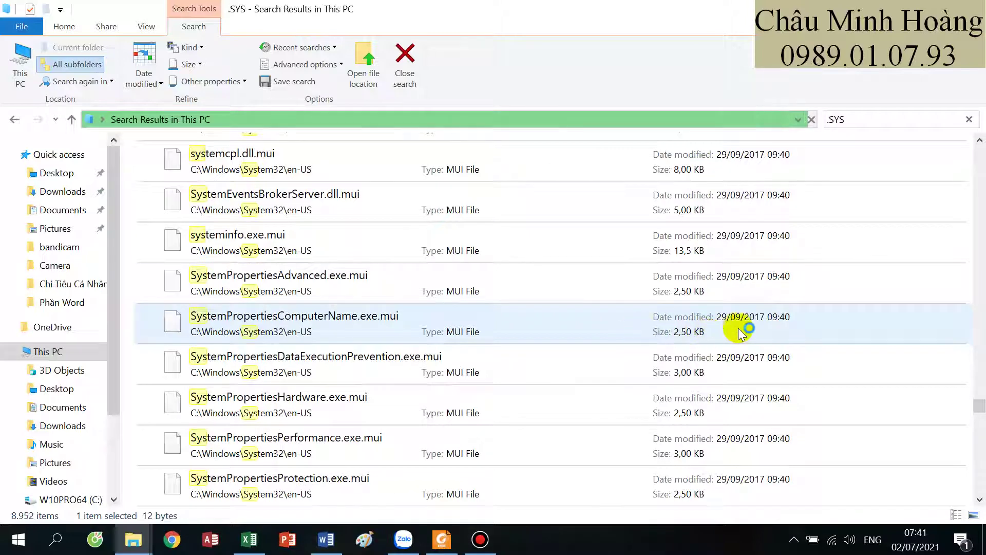
scroll(742, 333, down, 2)
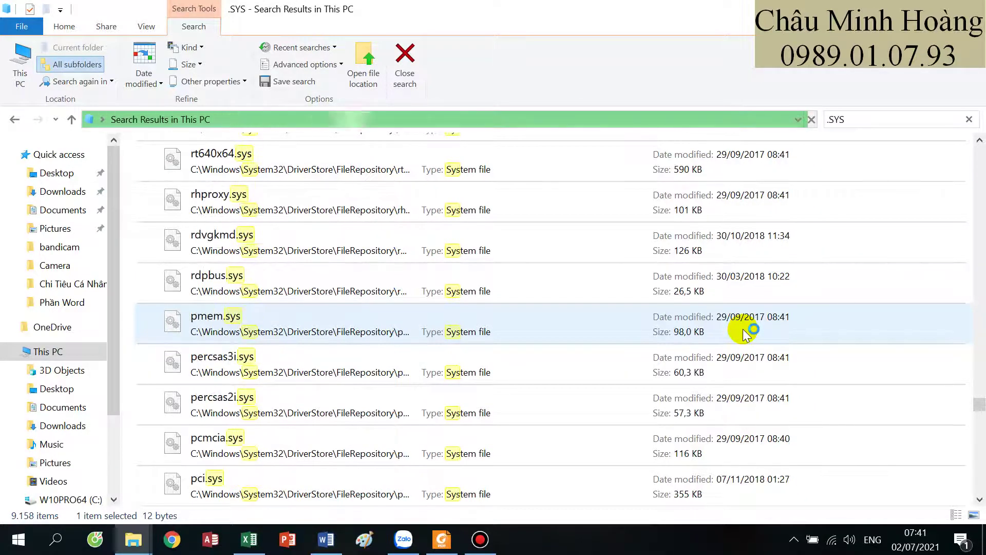
scroll(747, 331, down, 2)
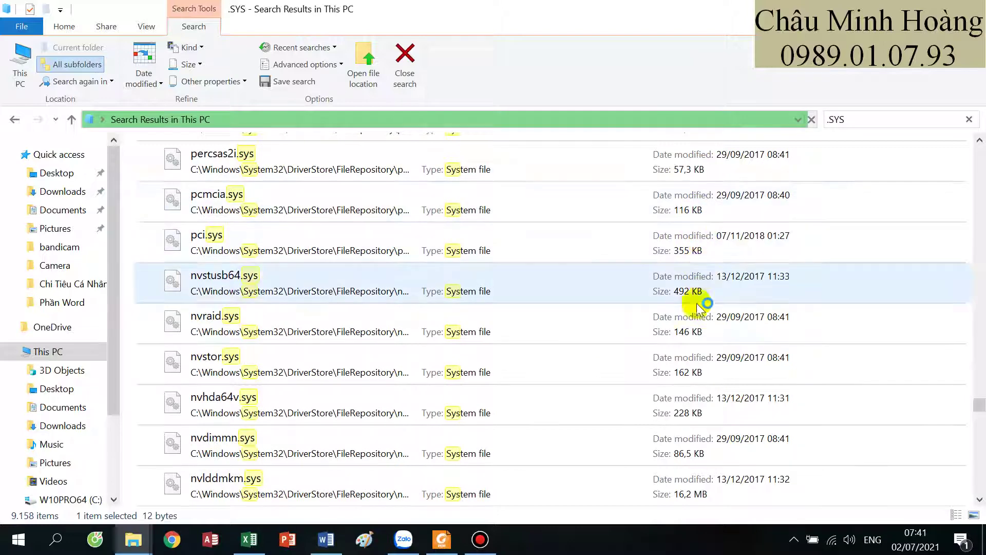
scroll(699, 307, down, 5)
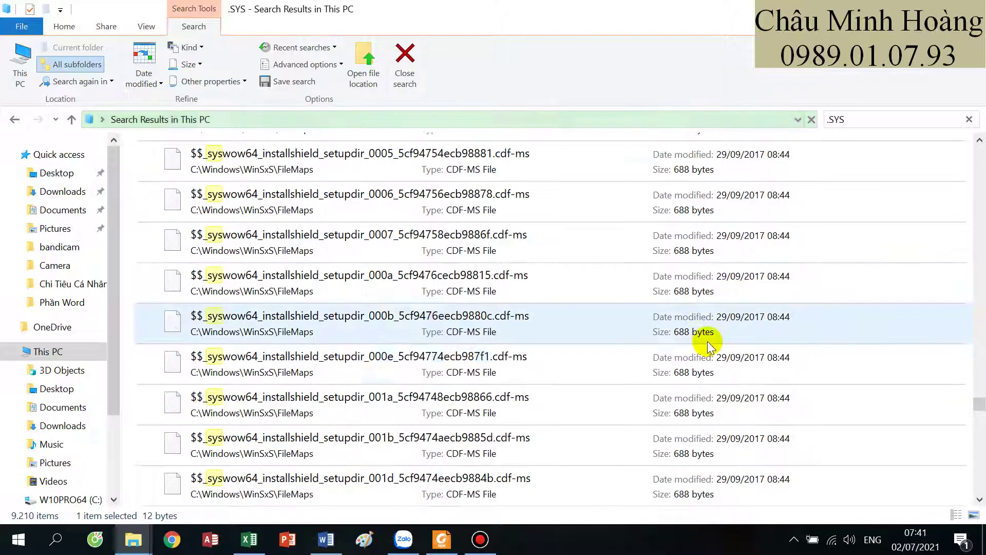
scroll(707, 341, down, 1)
scroll(706, 323, down, 3)
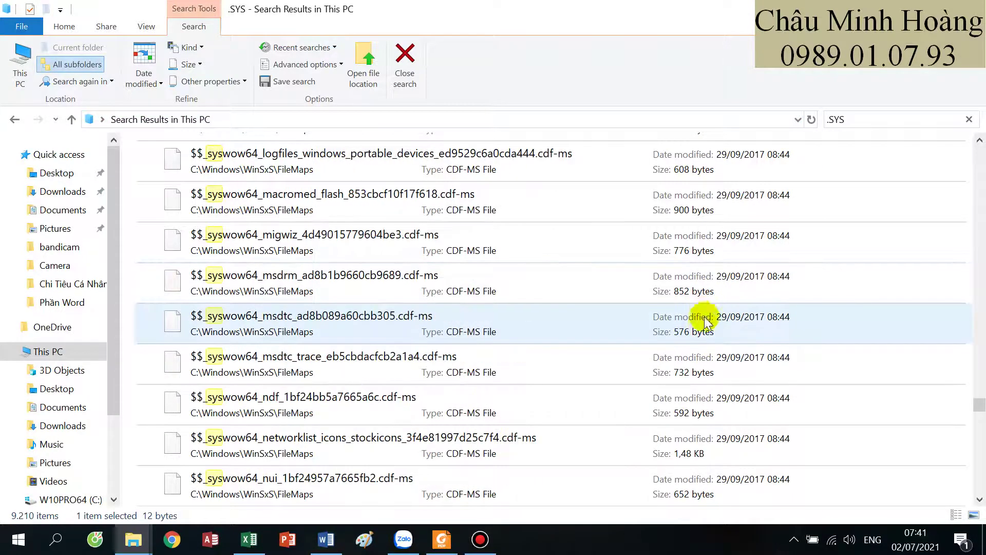
scroll(706, 322, down, 5)
- Look back through the .SYS results from the WinSxS FileMaps entries past the Microsoft.NET folders to the msil_system manifest files
scroll(700, 326, up, 10)
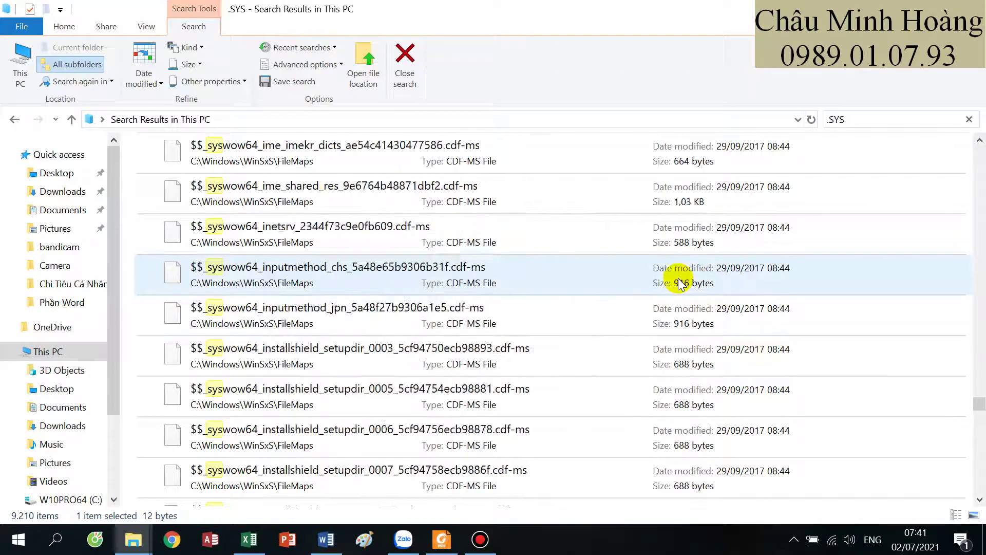
scroll(680, 283, up, 15)
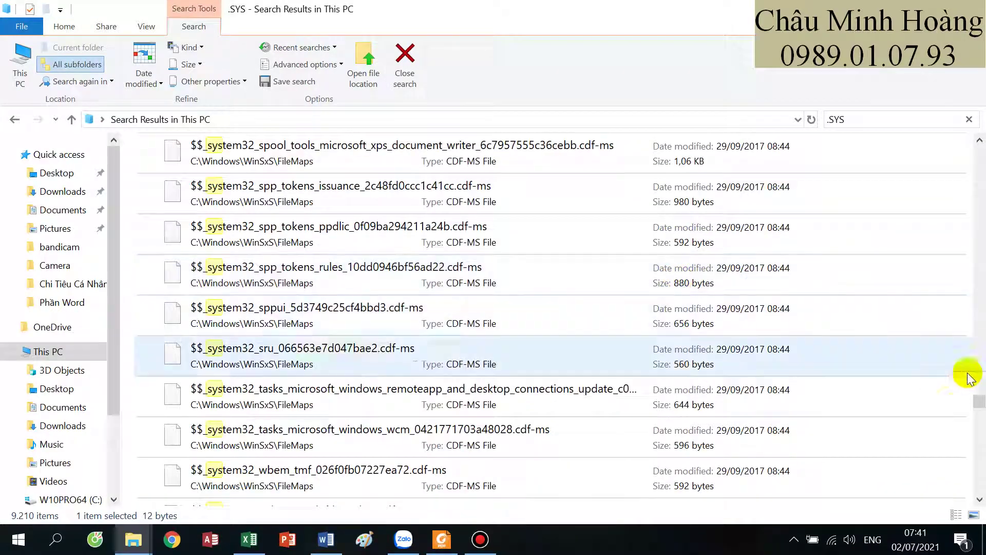
scroll(974, 388, up, 15)
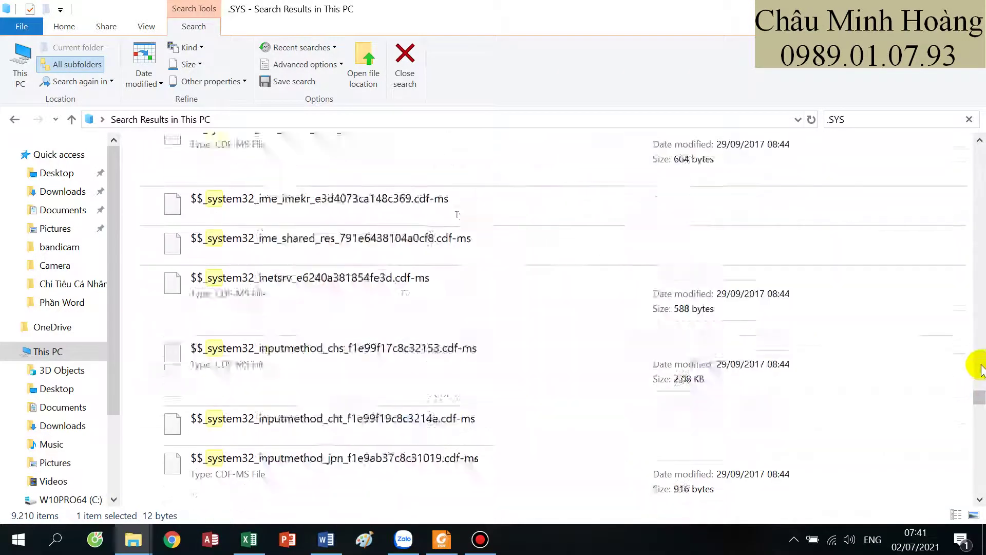
scroll(981, 369, up, 15)
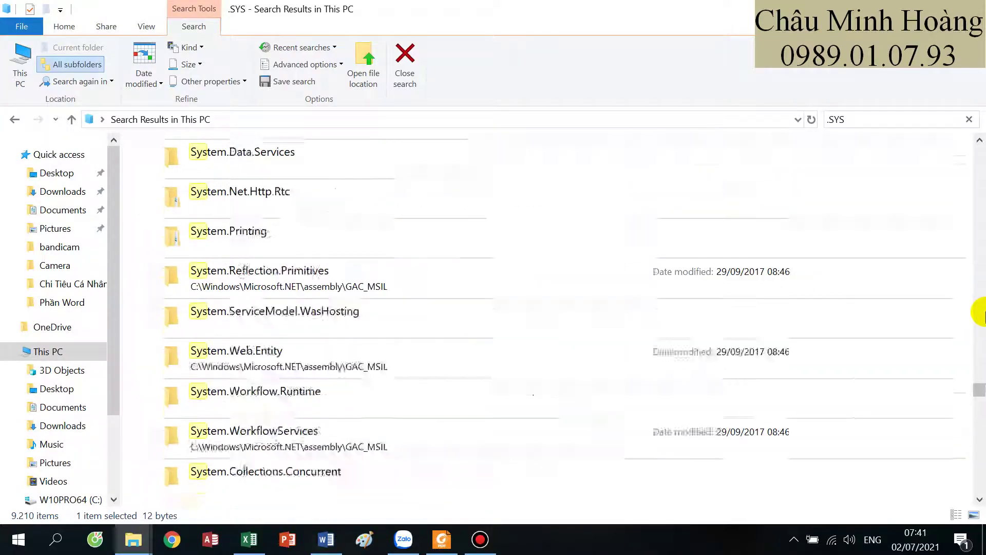
scroll(983, 313, up, 15)
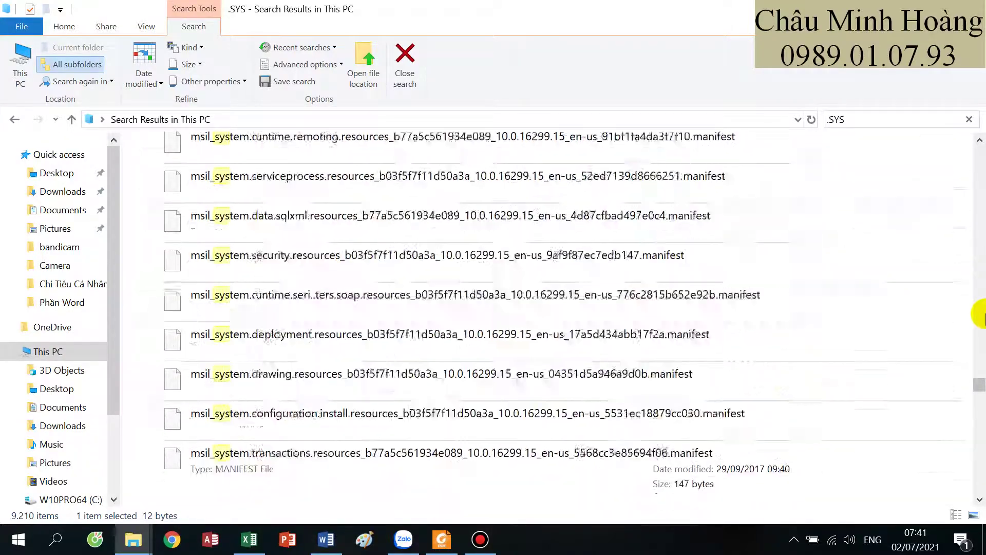
scroll(981, 314, up, 5)
- Find the DriverStore copy of snyaitmc.sys in the .SYS results and copy it into the GIACAM folder
drag(980, 381, 979, 440)
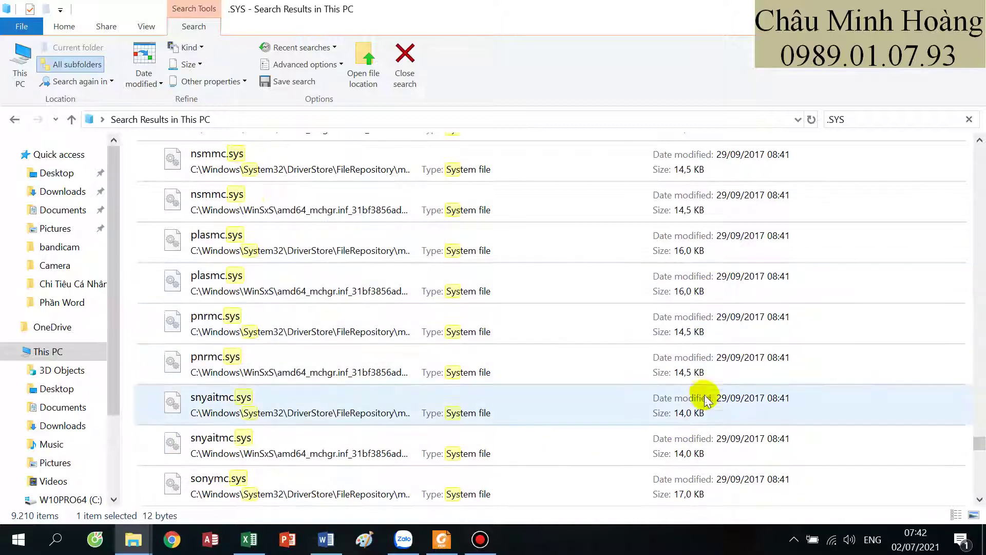
click(706, 412)
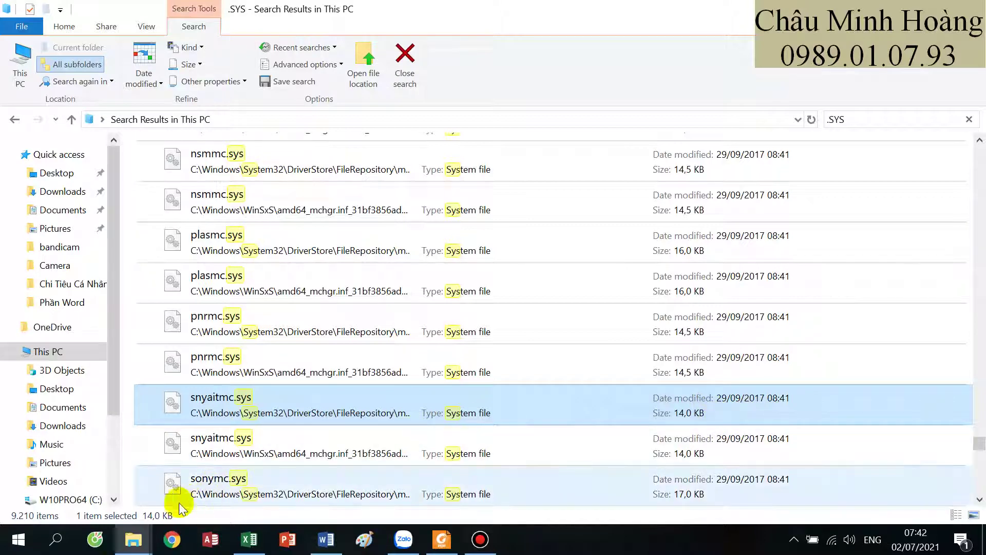
click(133, 539)
click(116, 481)
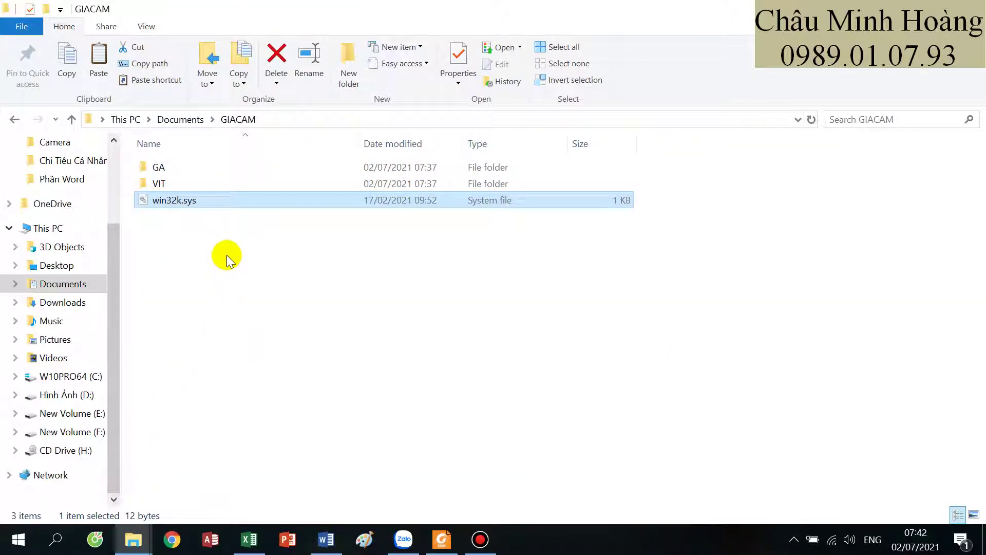
key(ctrl+v)
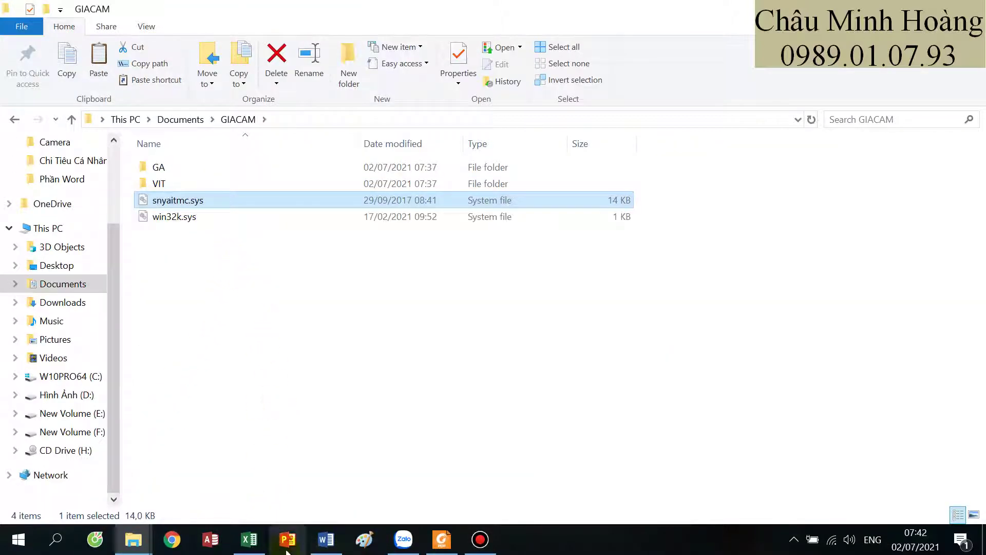
- Check the INF file requirement in the exam PDF in Foxit Reader and return to the .SYS search results in File Explorer
click(443, 541)
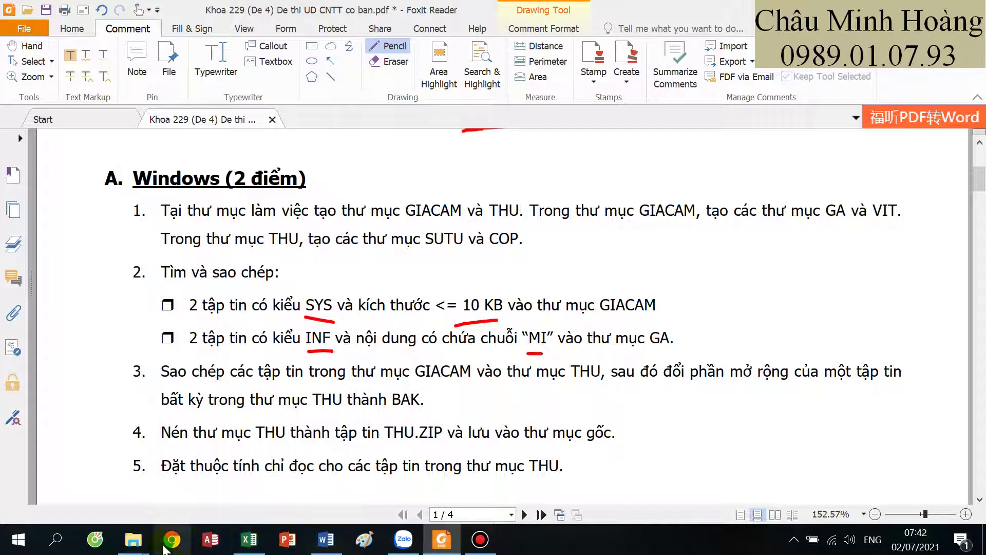
mouse_move(129, 548)
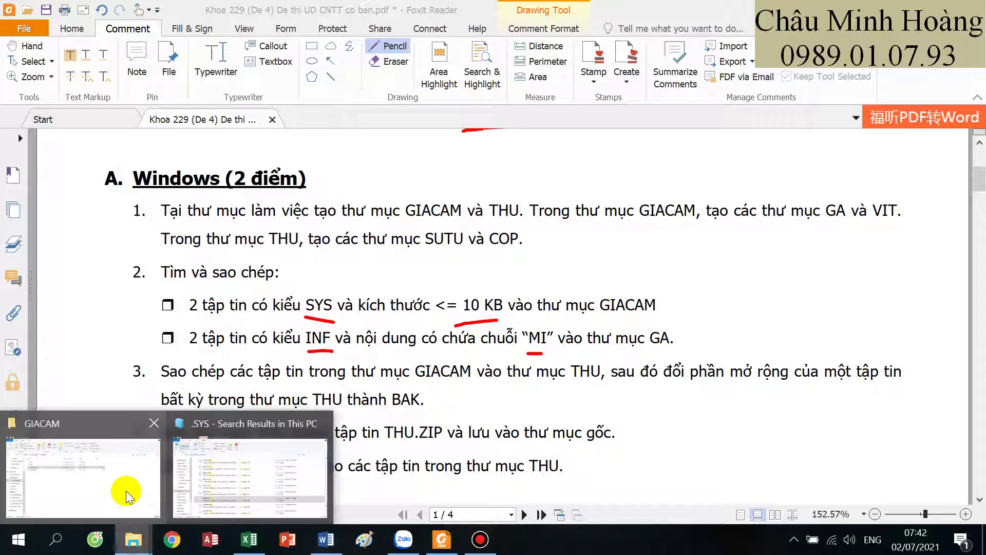
click(131, 498)
click(243, 506)
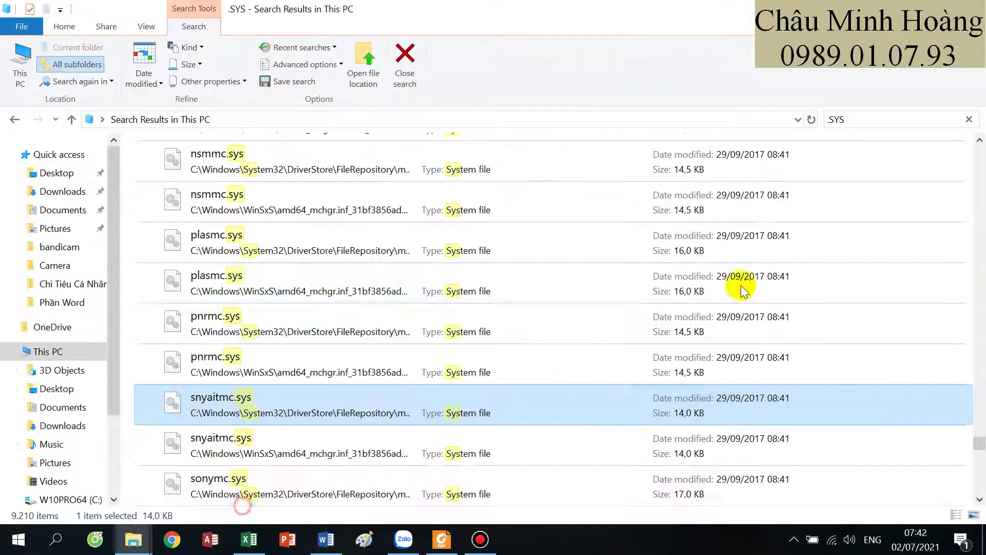
- Replace the .SYS search in This PC with MI*.INF, rechecking the required file type in the exam PDF
click(861, 117)
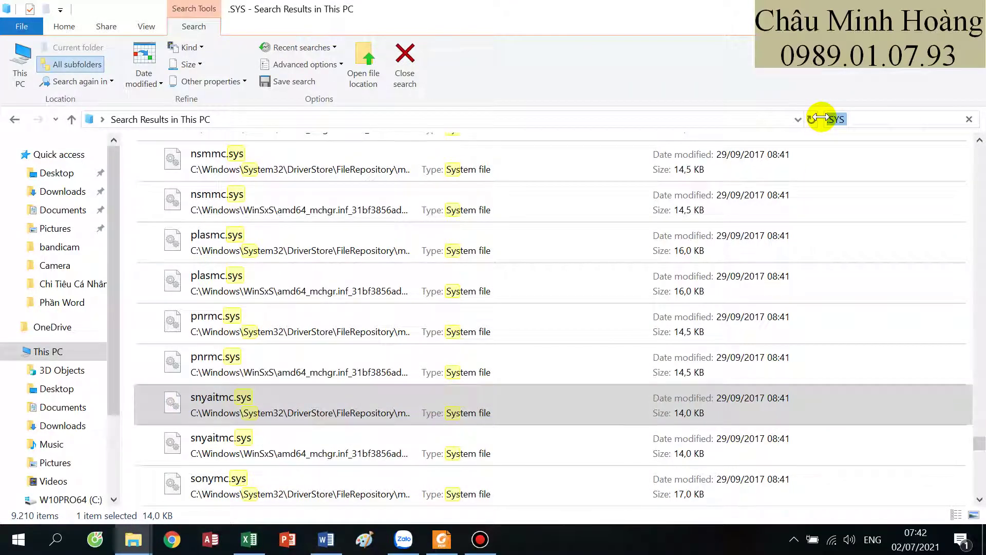
text(MI*)
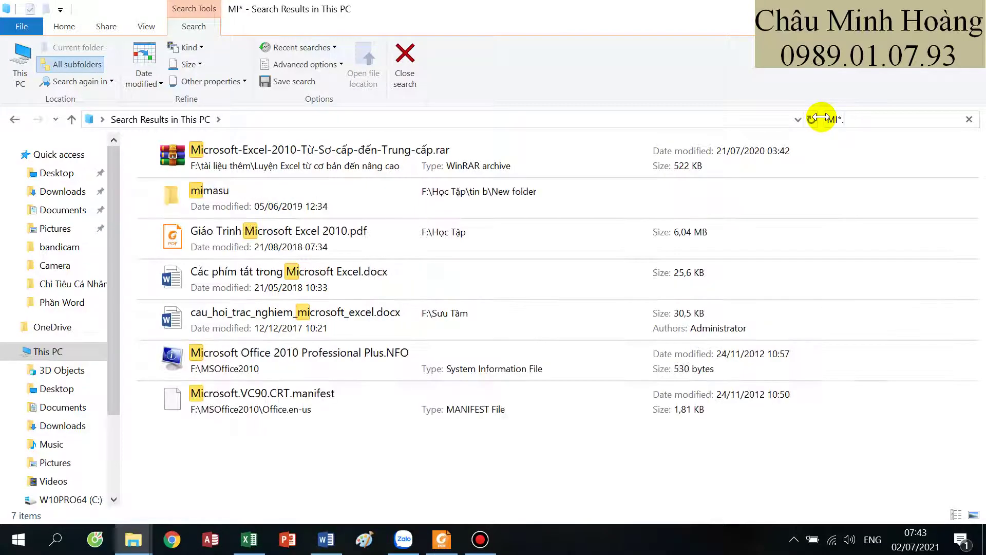
text(.)
key(BackSpace)
click(441, 540)
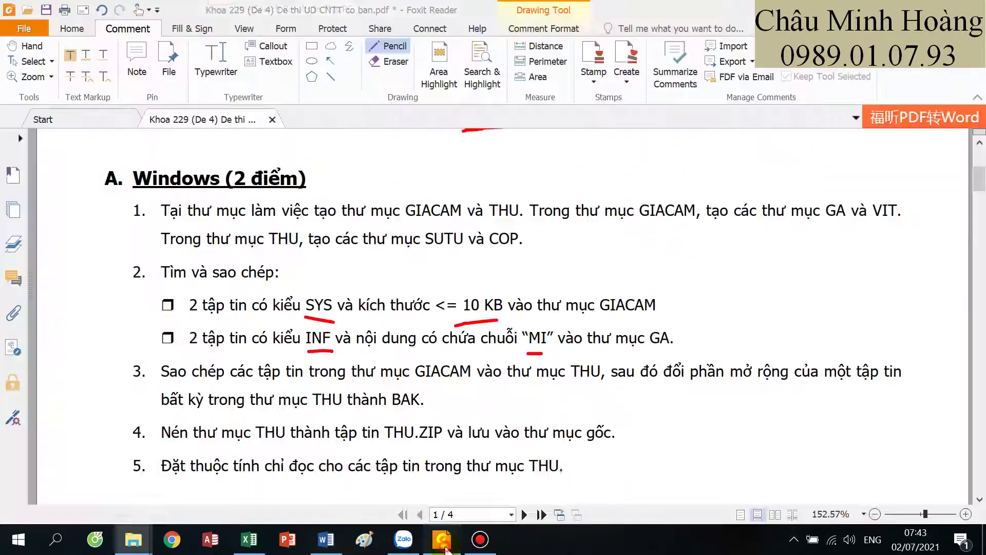
click(442, 540)
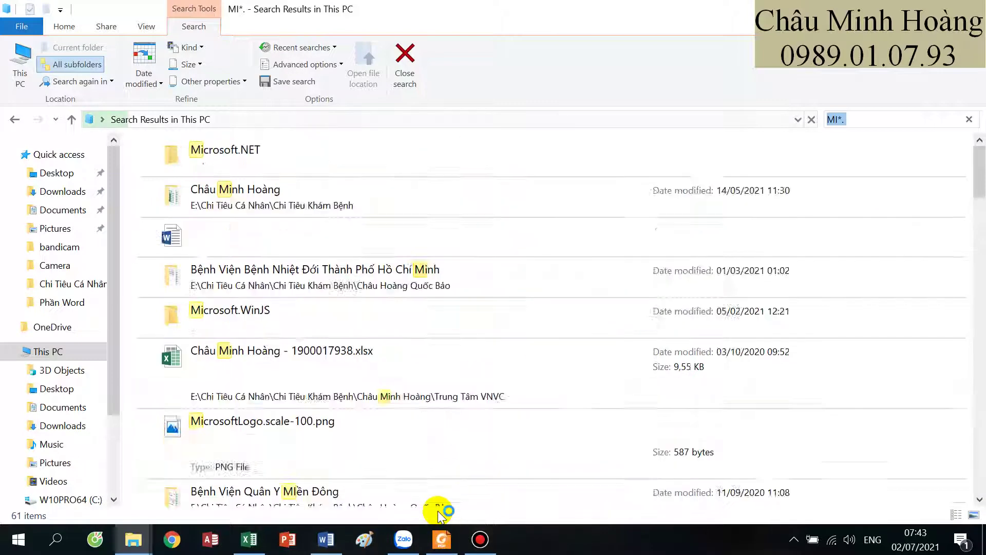
click(869, 125)
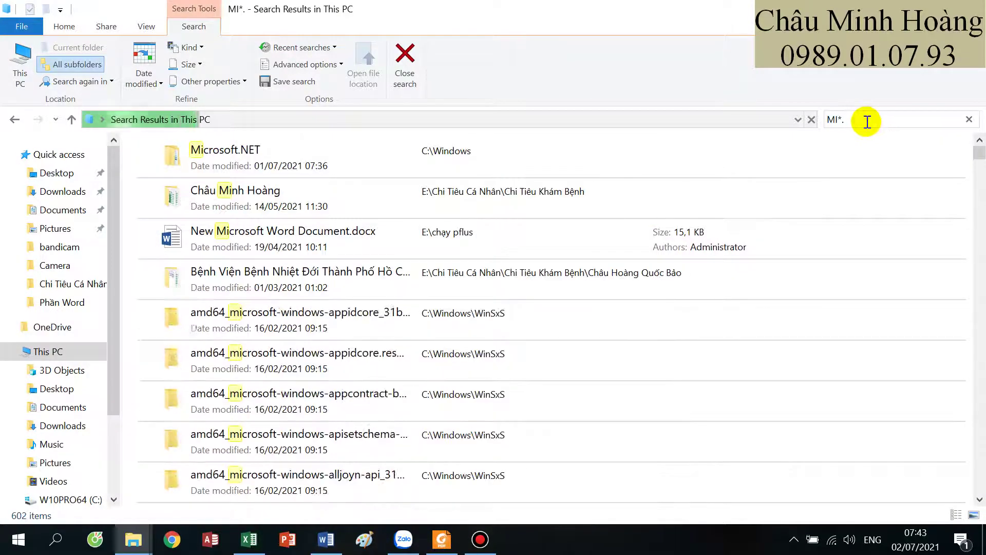
text(IN)
text(F)
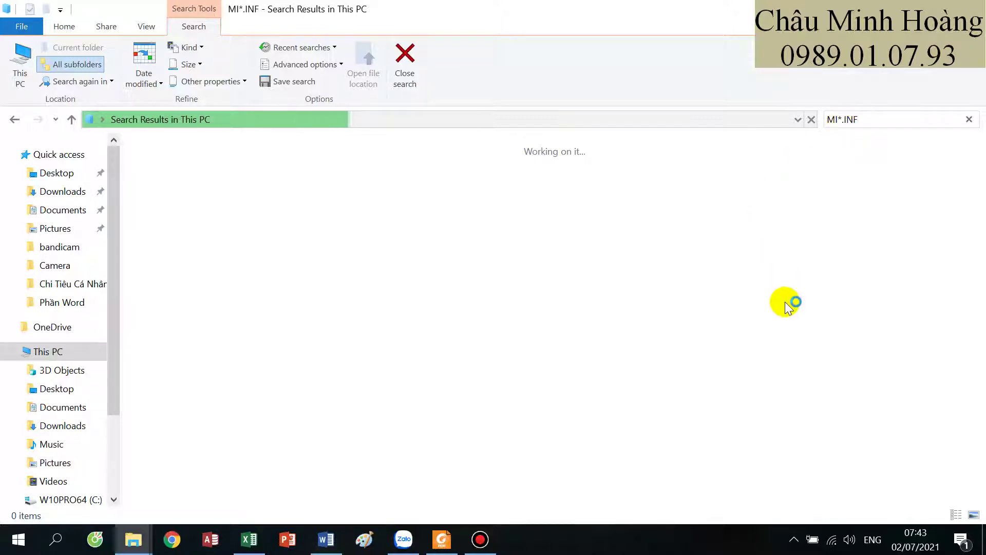
click(470, 538)
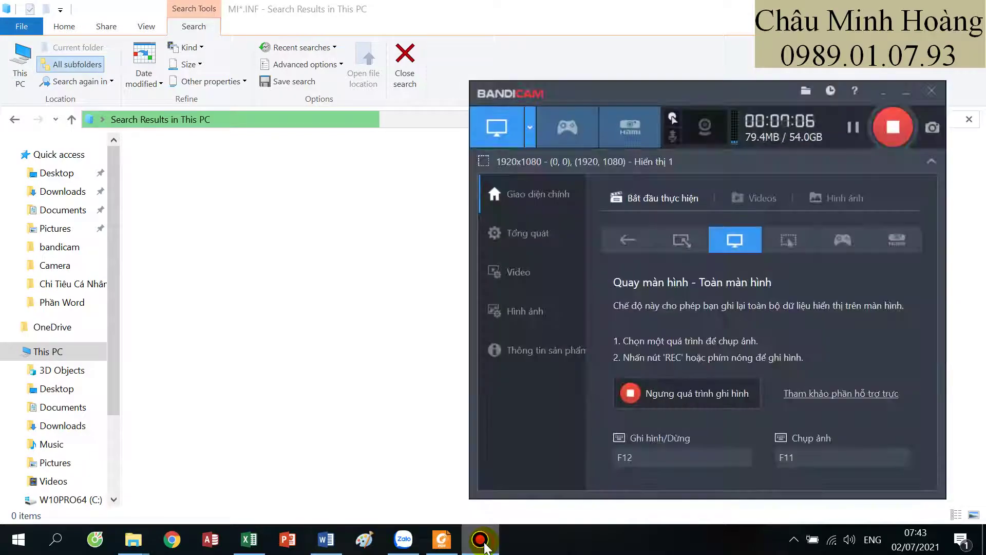
click(906, 92)
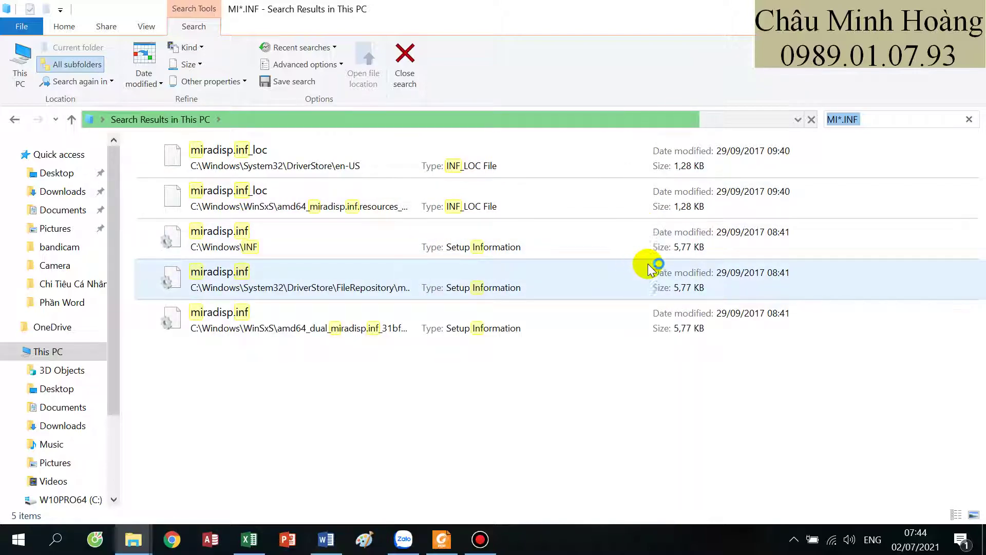
- Recheck the INF requirement in the exam PDF, then copy miradisp.inf from C:\Windows\INF into the GA folder inside GIACAM
click(439, 540)
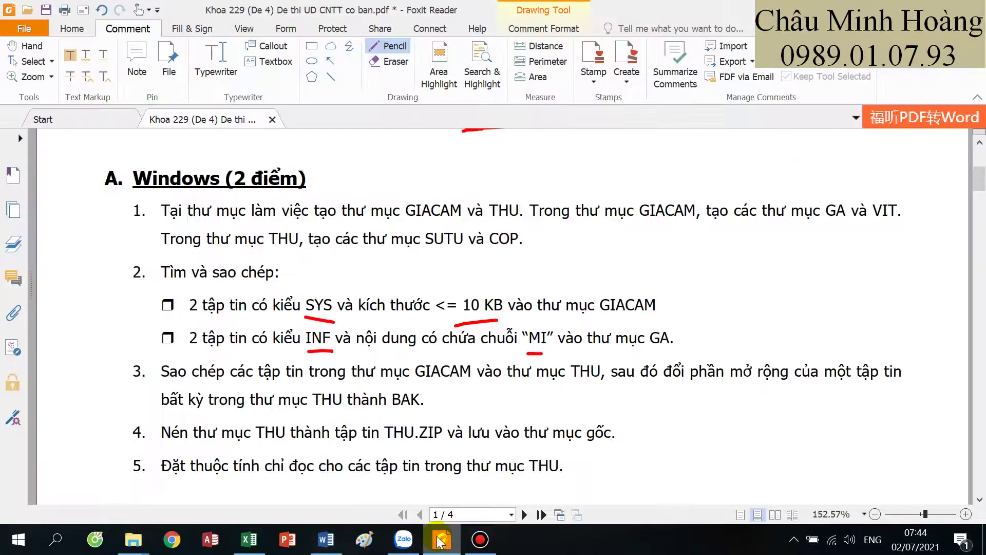
click(439, 540)
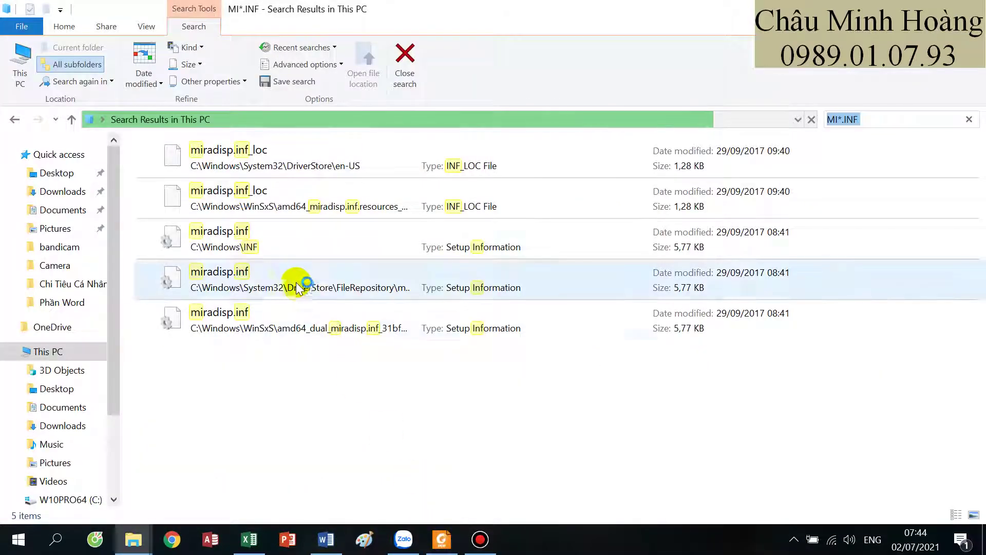
click(331, 239)
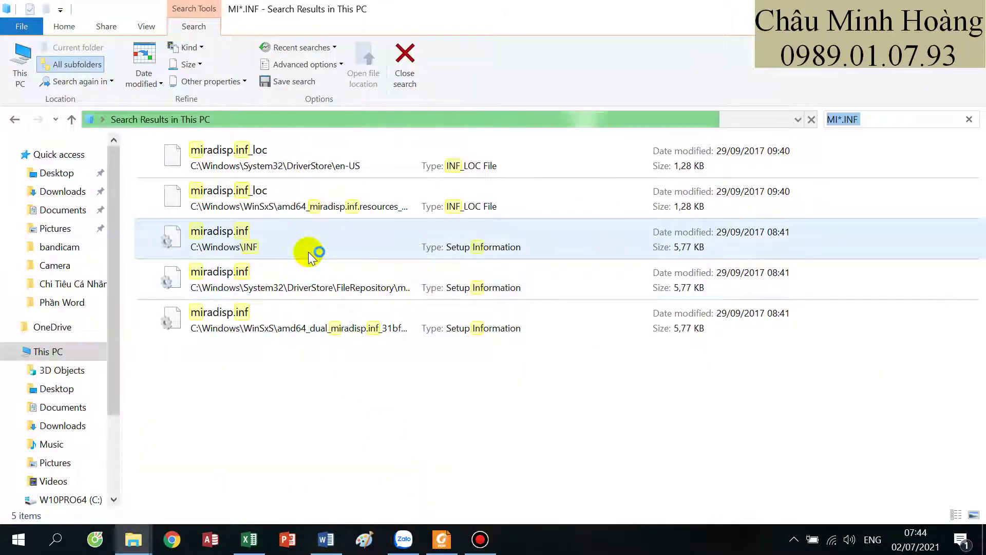
click(688, 248)
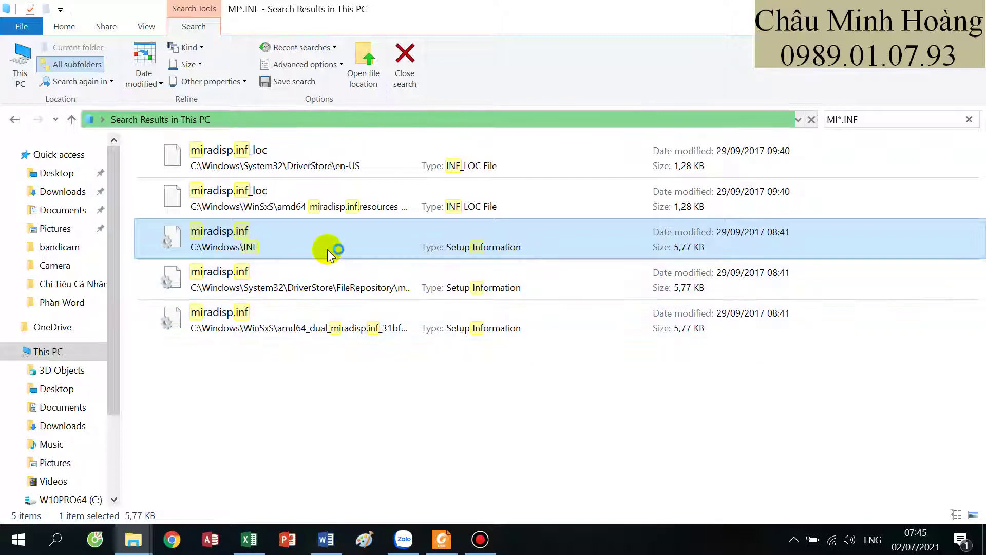
mouse_move(133, 539)
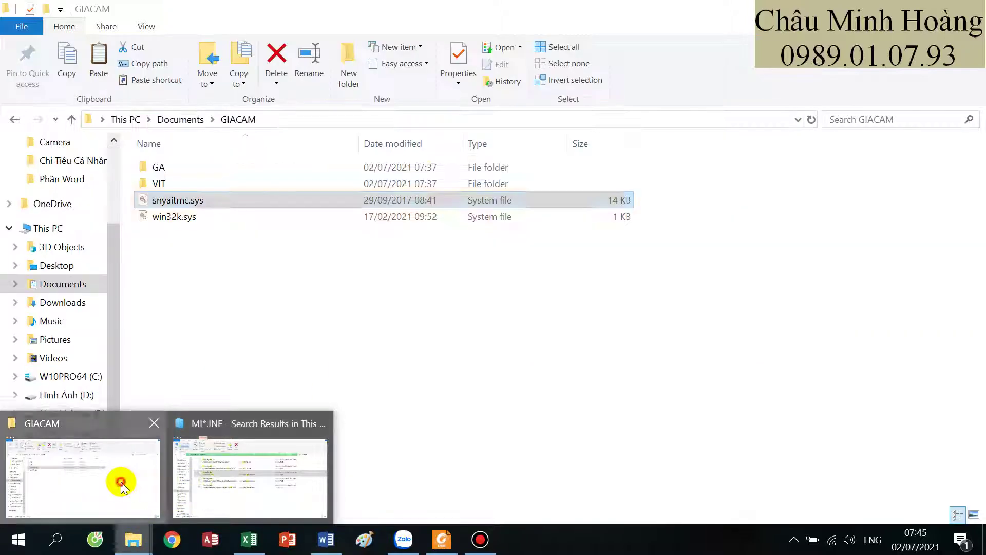
click(121, 485)
click(436, 546)
click(432, 547)
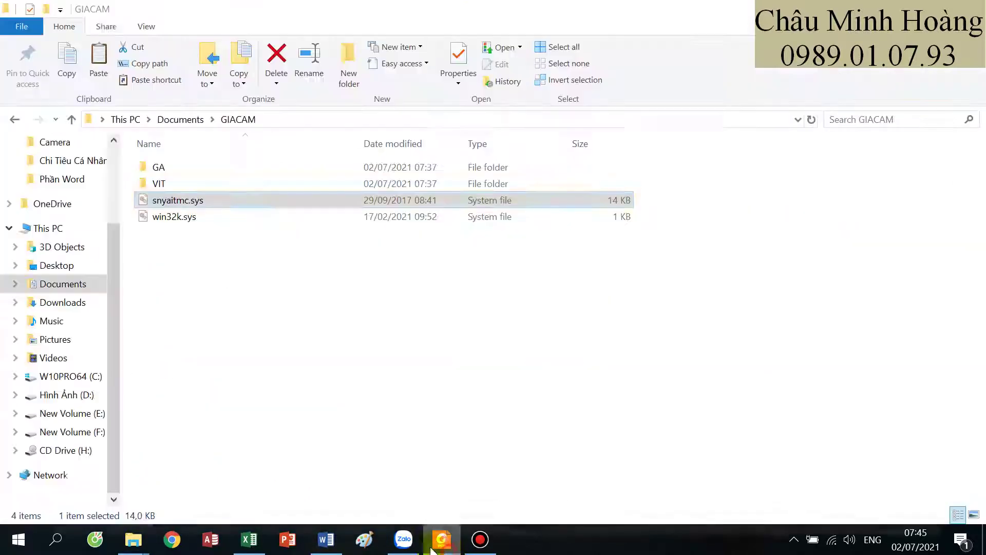
double_click(163, 166)
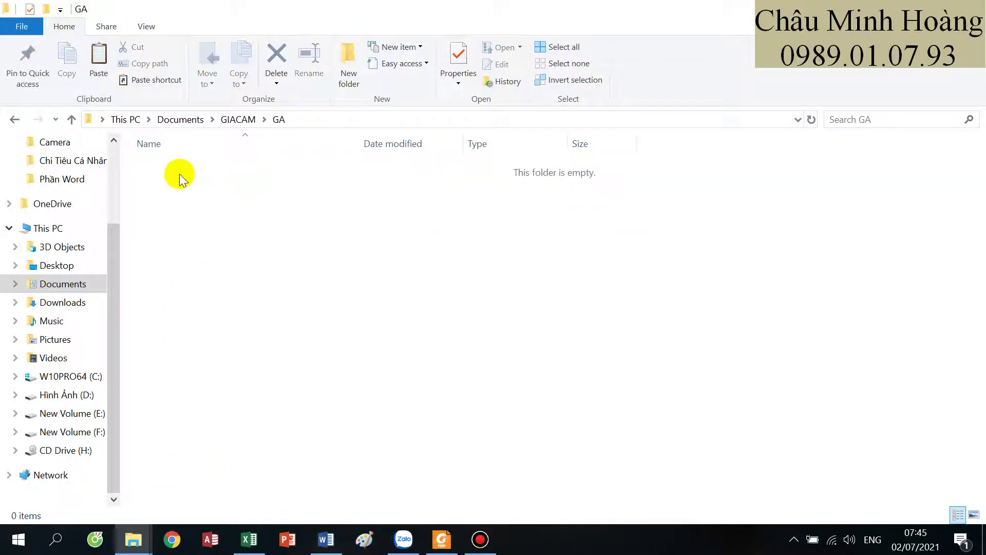
key(ctrl+v)
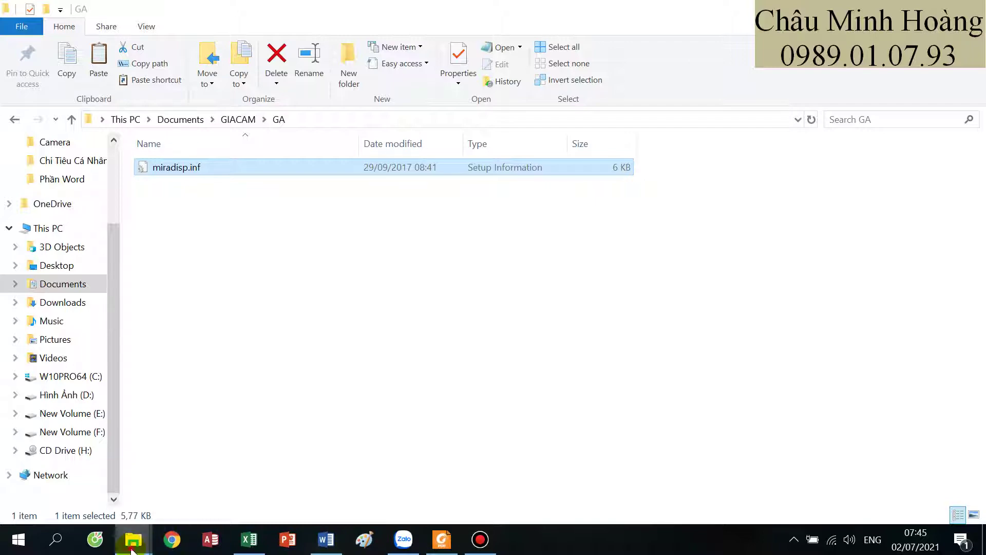
- Copy the WinSxS version of miradisp.inf from the MI*.INF search results into the GIACAM folder
click(133, 539)
click(248, 495)
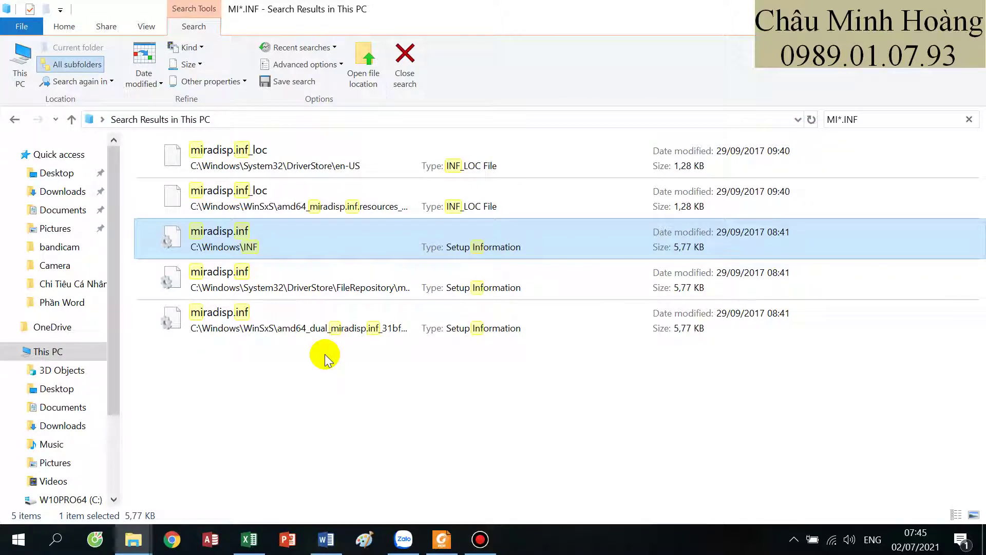
click(296, 318)
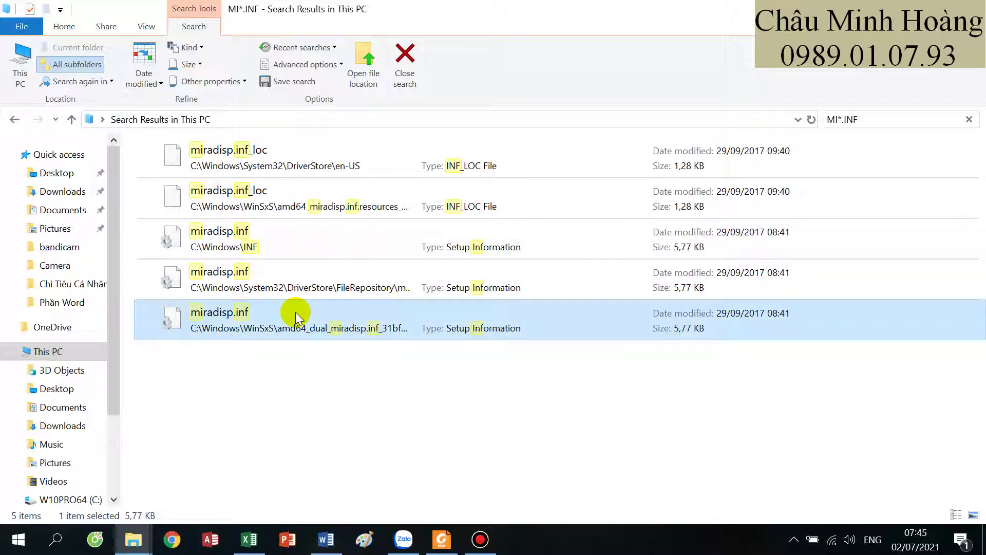
click(133, 539)
click(132, 491)
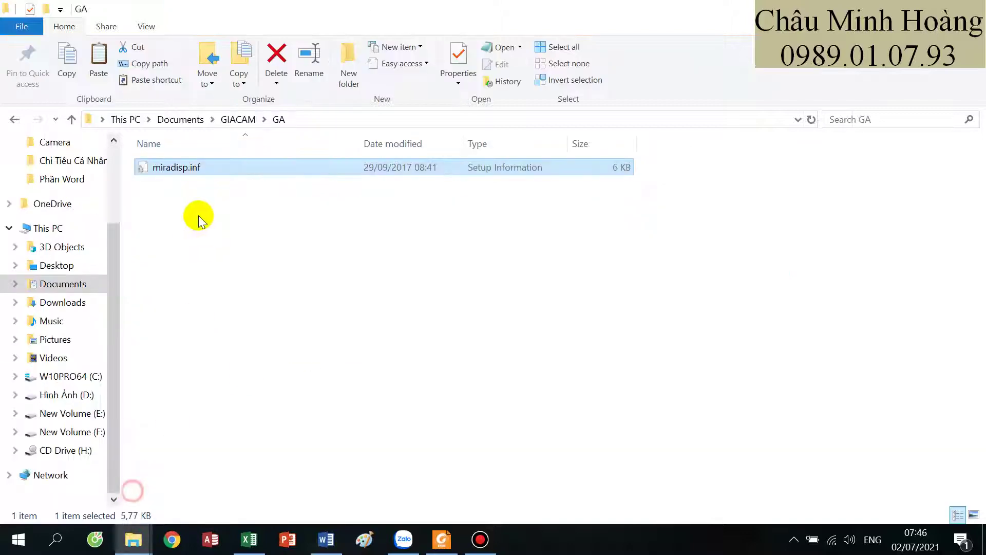
click(71, 119)
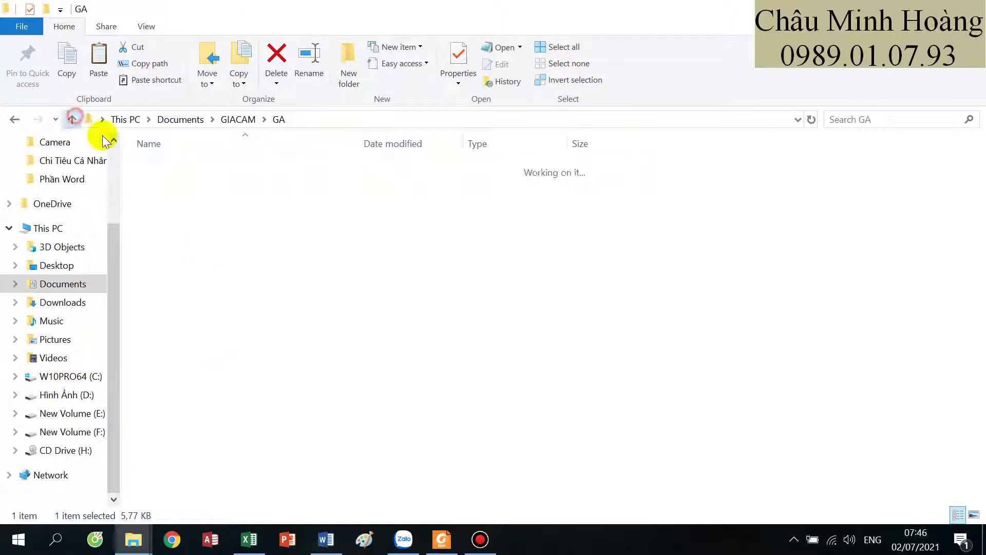
click(182, 259)
key(ctrl+v)
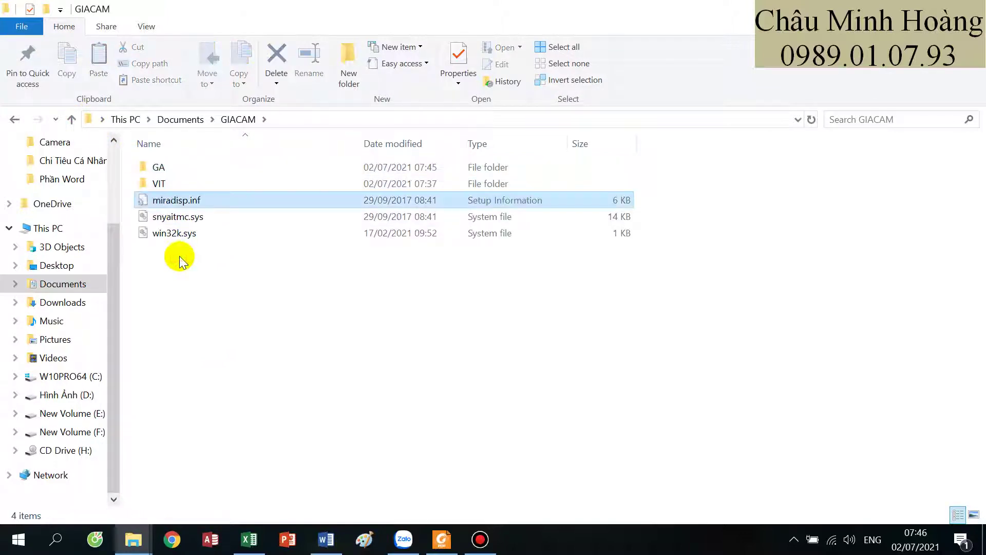
- Rename the miradisp.inf copy in the GIACAM folder to mira.inf
click(174, 204)
right_click(173, 204)
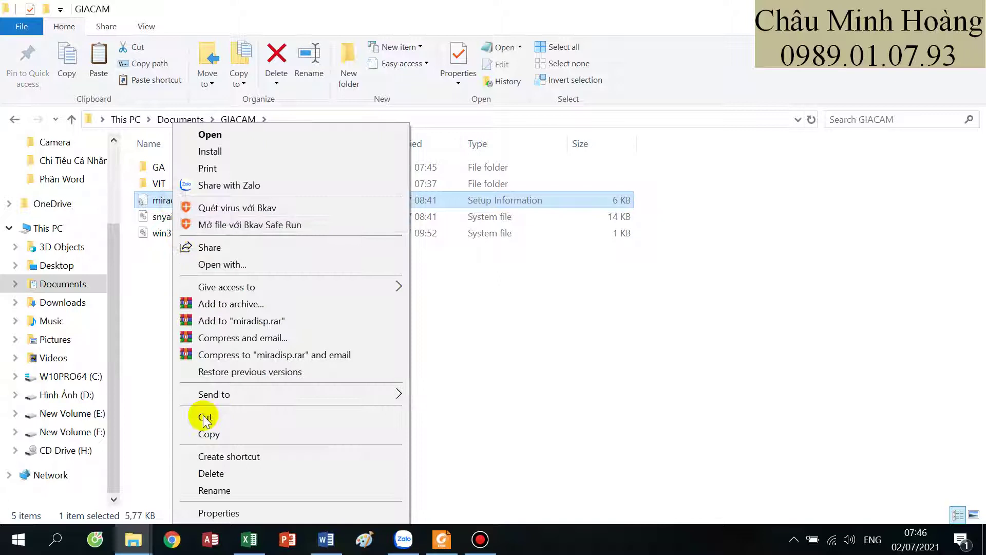
click(205, 489)
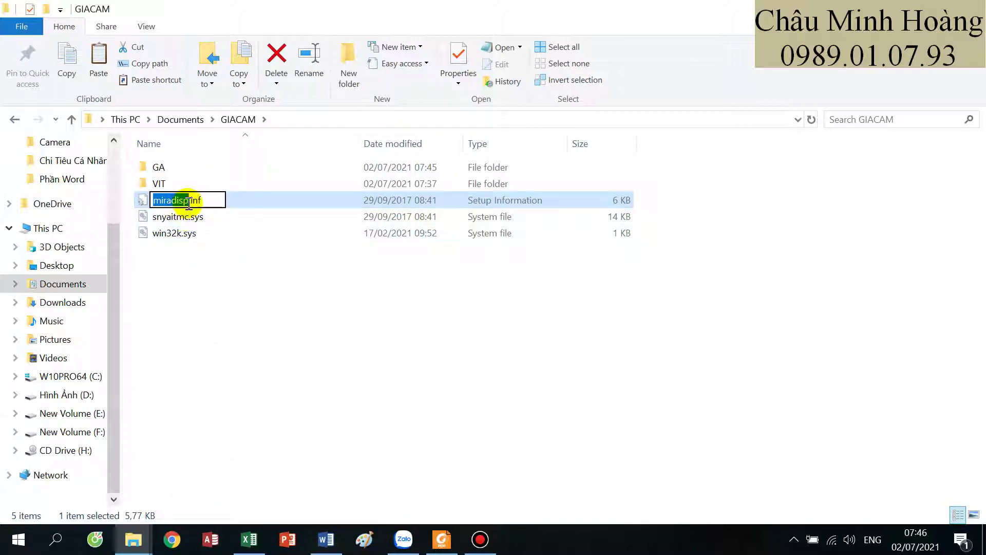
drag(188, 202, 173, 202)
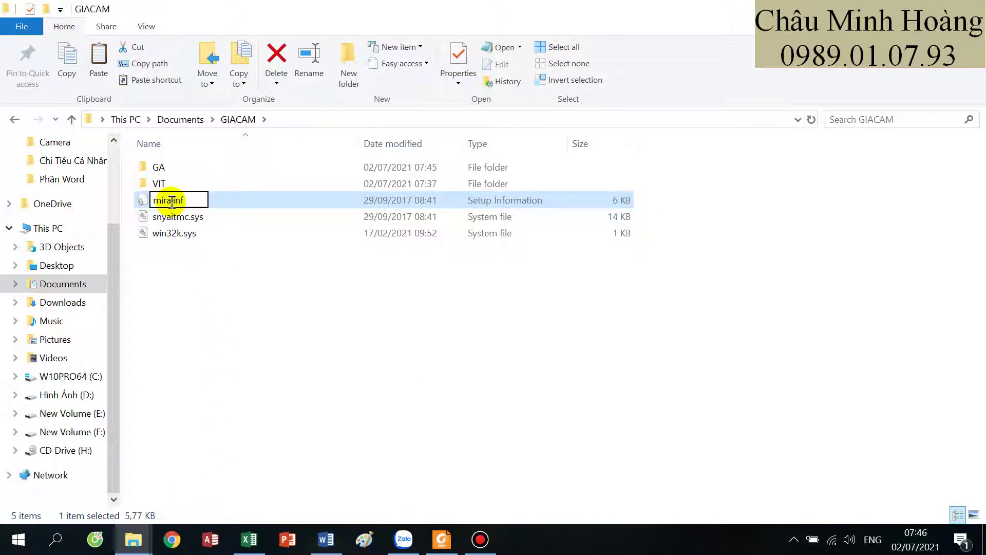
key(Return)
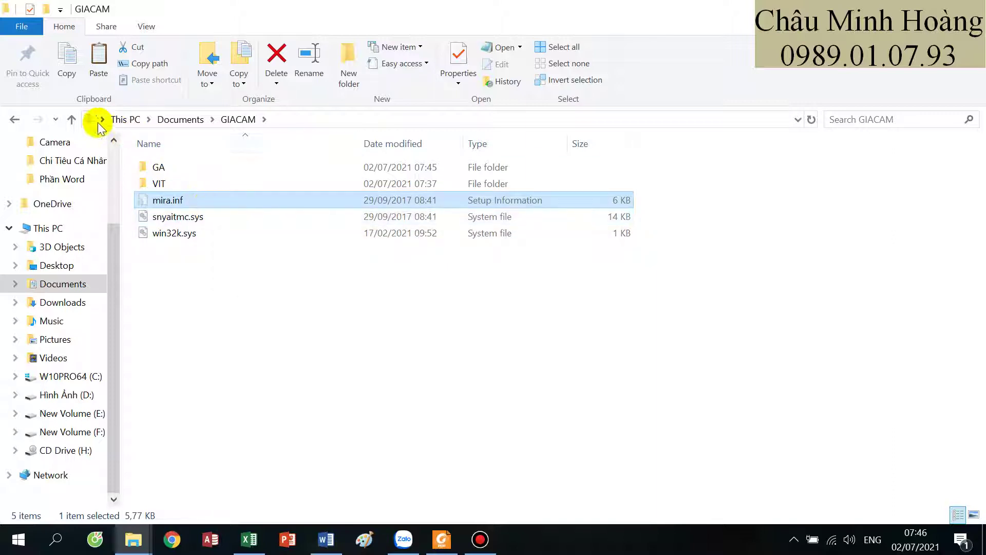
- Move mira.inf from GIACAM into its GA subfolder
click(69, 123)
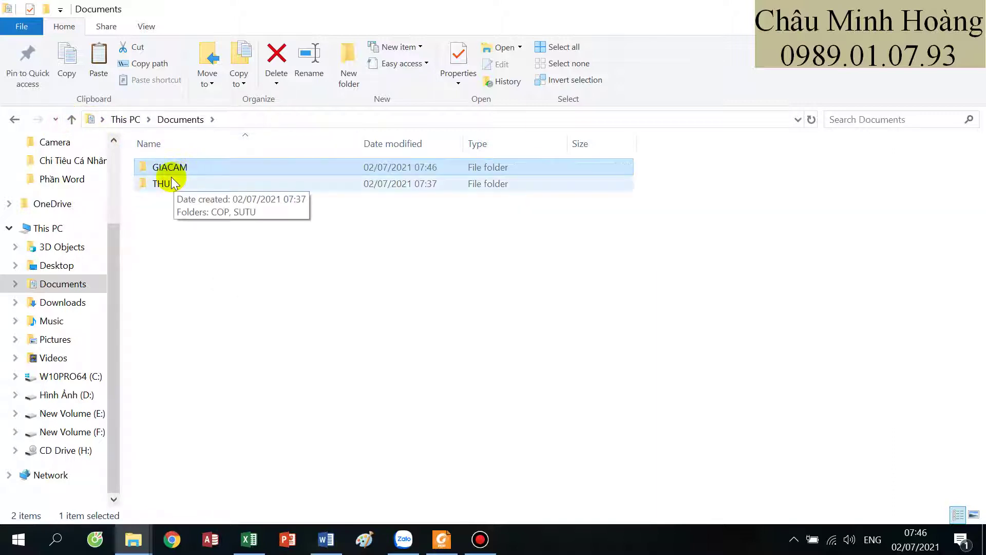
double_click(169, 169)
double_click(174, 174)
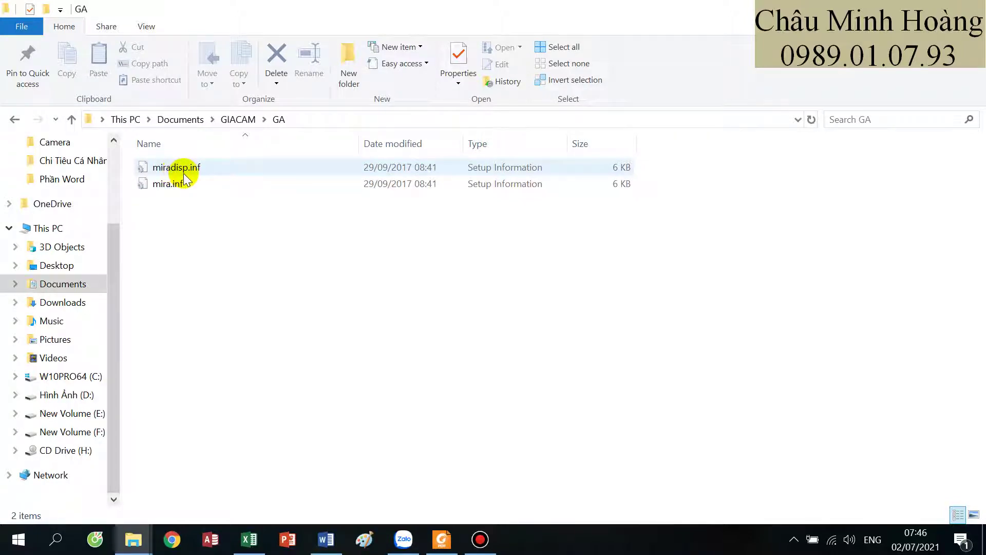
- Switch to the exam PDF in Foxit Reader and underline GIACAM in item 3 with the Pencil tool
click(442, 540)
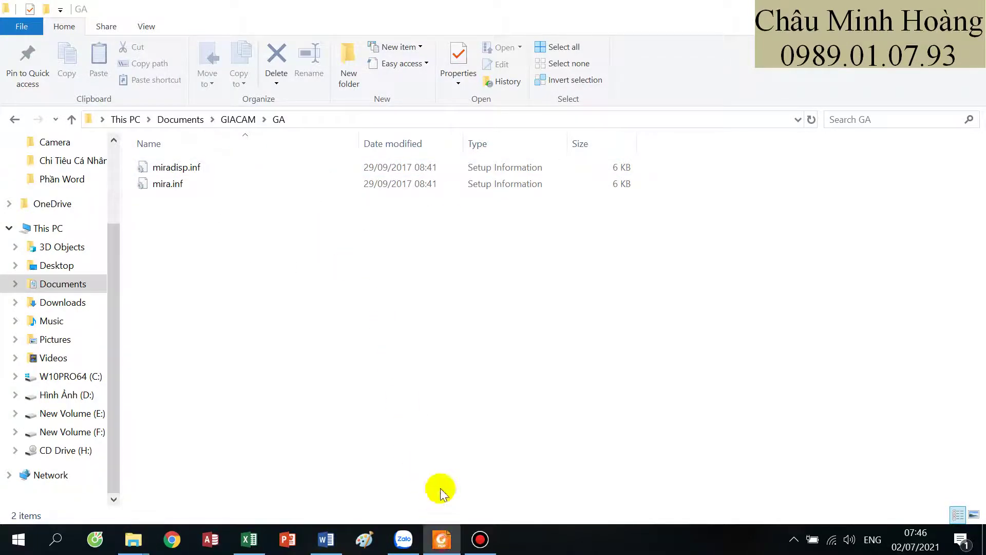
drag(528, 354, 542, 353)
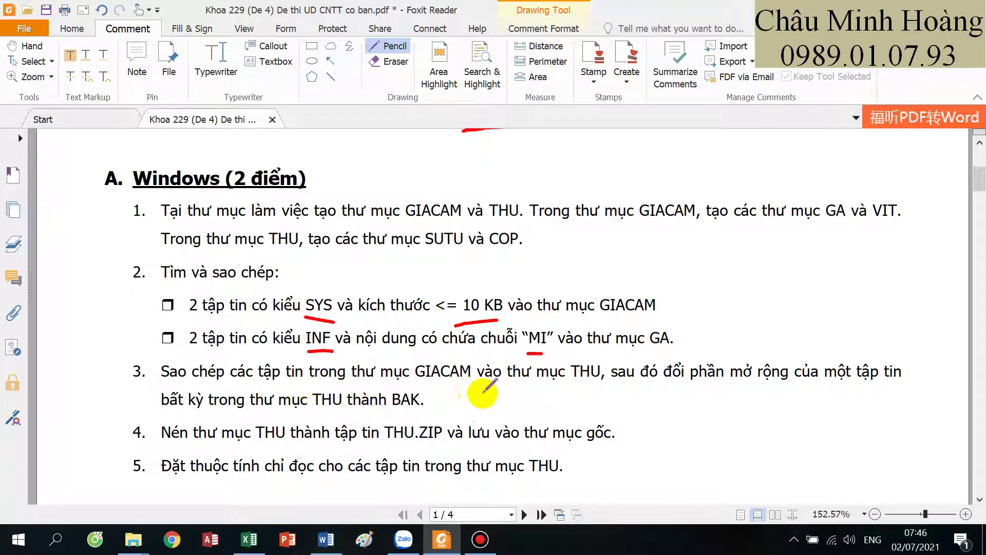
drag(429, 389, 460, 388)
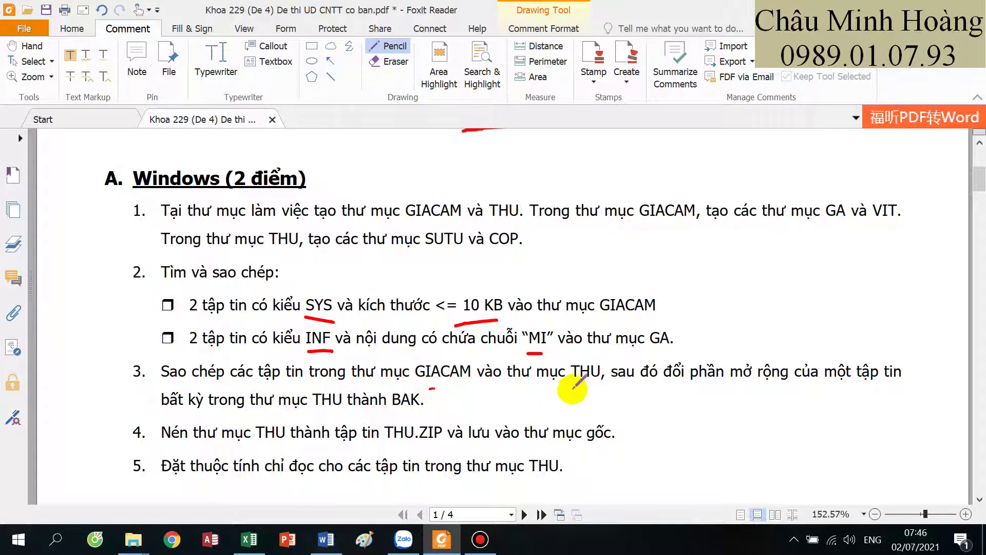
- Switch to File Explorer and copy snyaitmc.sys and win32k.sys from the GIACAM folder into the THU folder
mouse_move(133, 540)
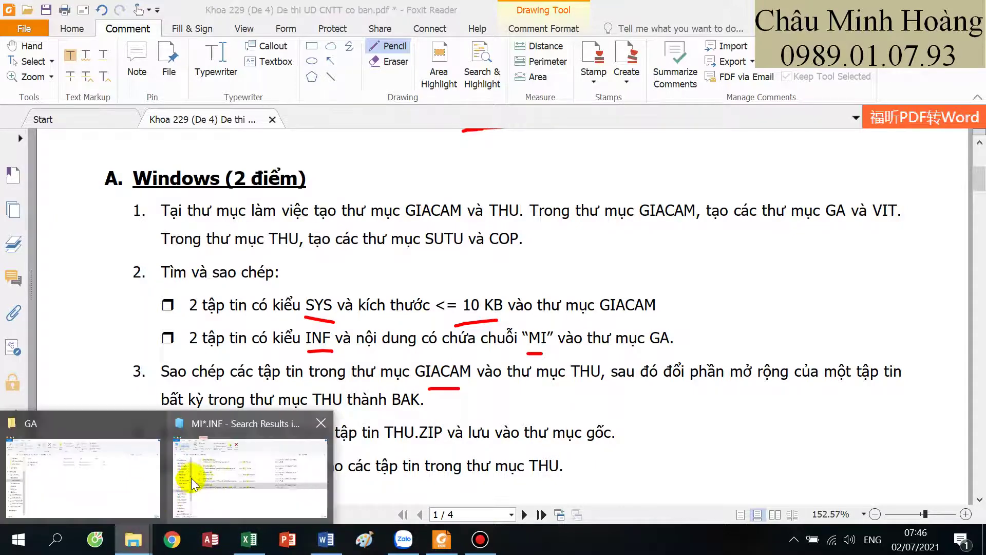
click(190, 476)
click(109, 486)
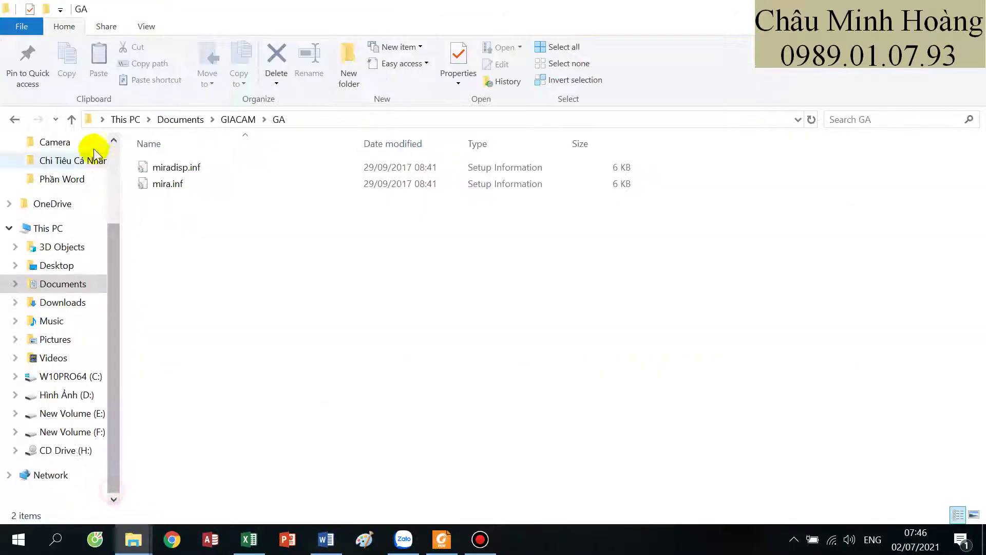
click(73, 122)
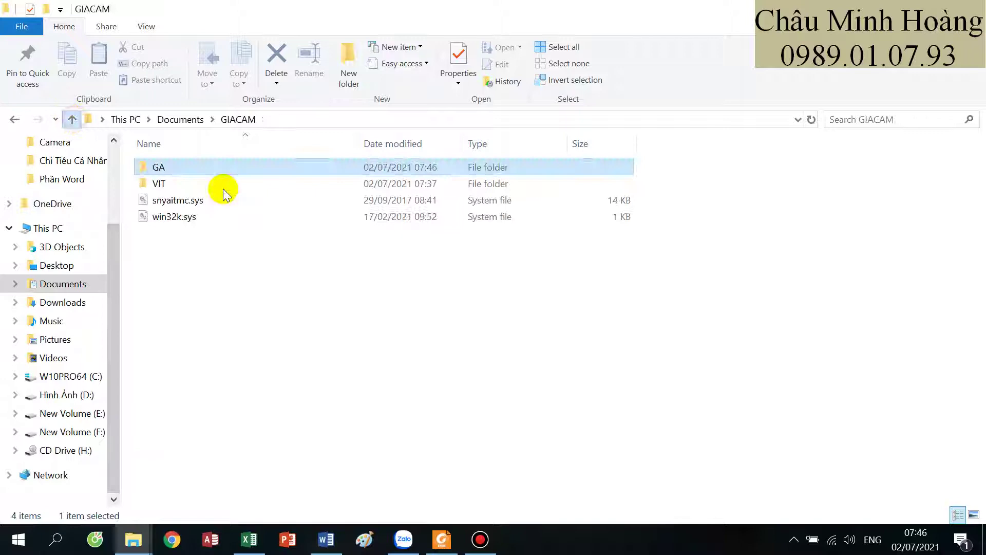
click(193, 217)
ctrl+click(195, 200)
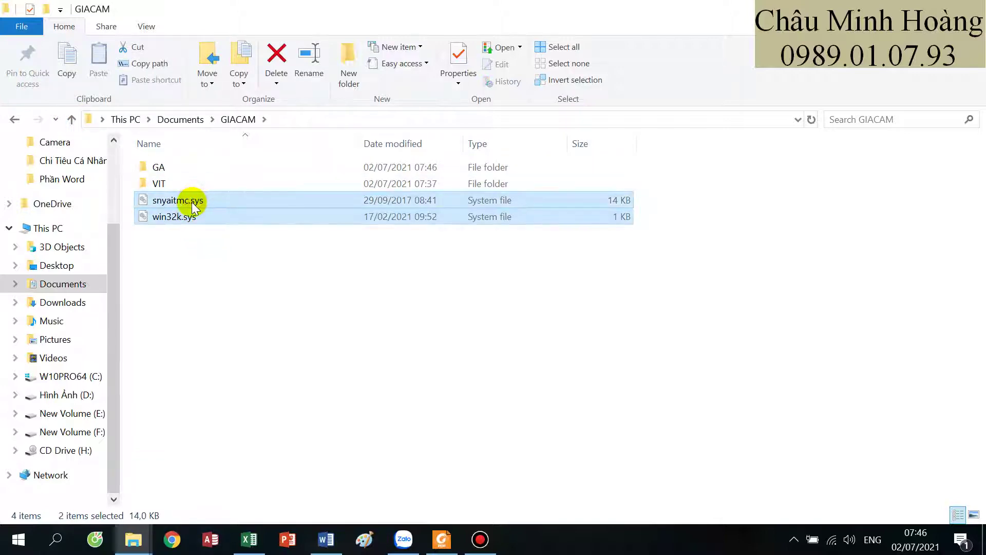
key(ctrl+c)
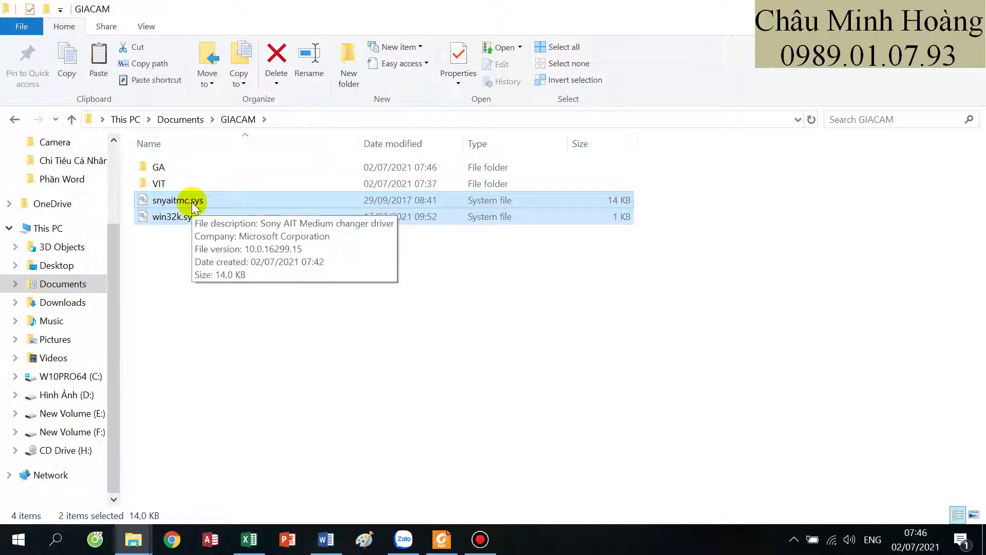
click(72, 120)
double_click(156, 184)
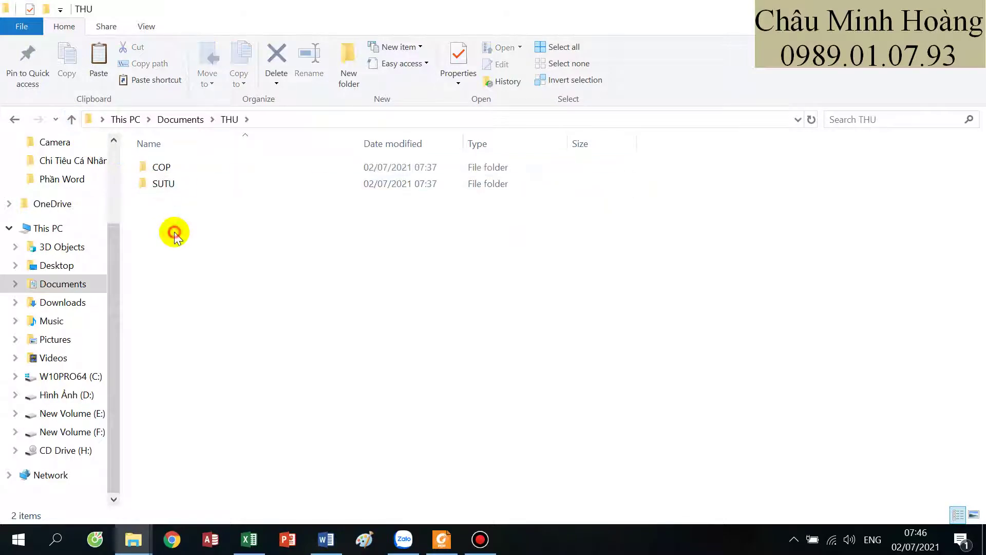
key(ctrl+v)
- Switch to the exam PDF in Foxit Reader and underline "thành BAK" in item 3
click(441, 540)
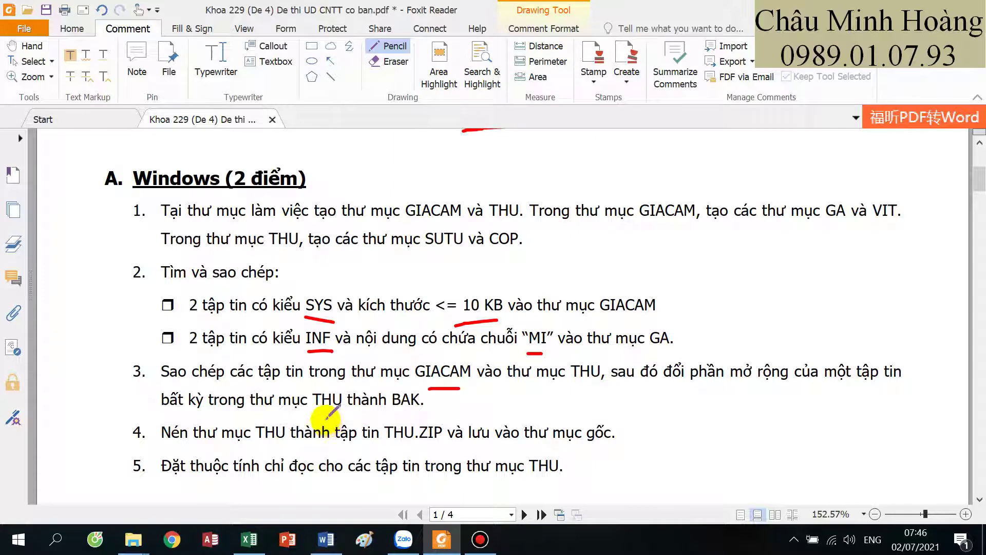
drag(350, 413, 405, 409)
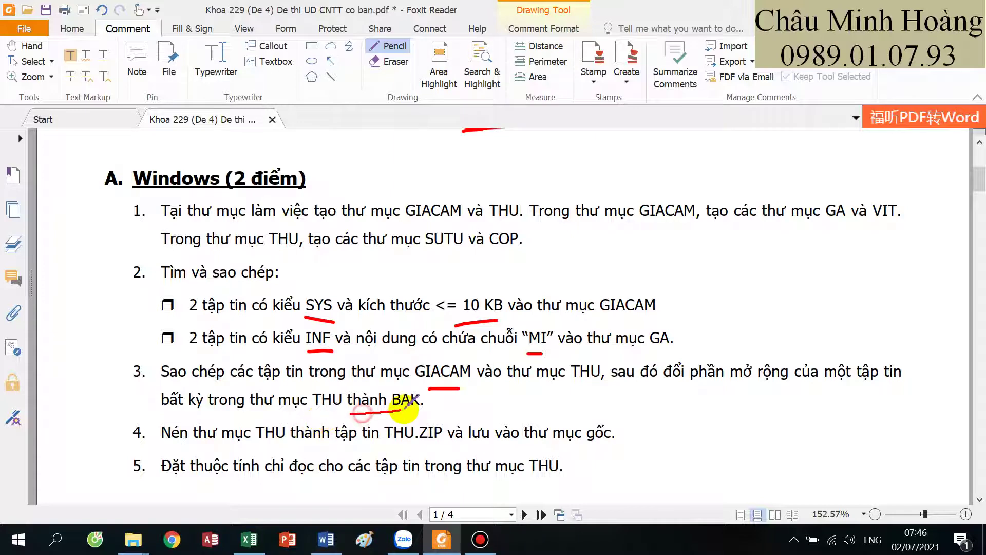
- Rename win32k.sys in the THU folder to win32k.BAK in File Explorer and return to the exam PDF in Foxit Reader
mouse_move(133, 539)
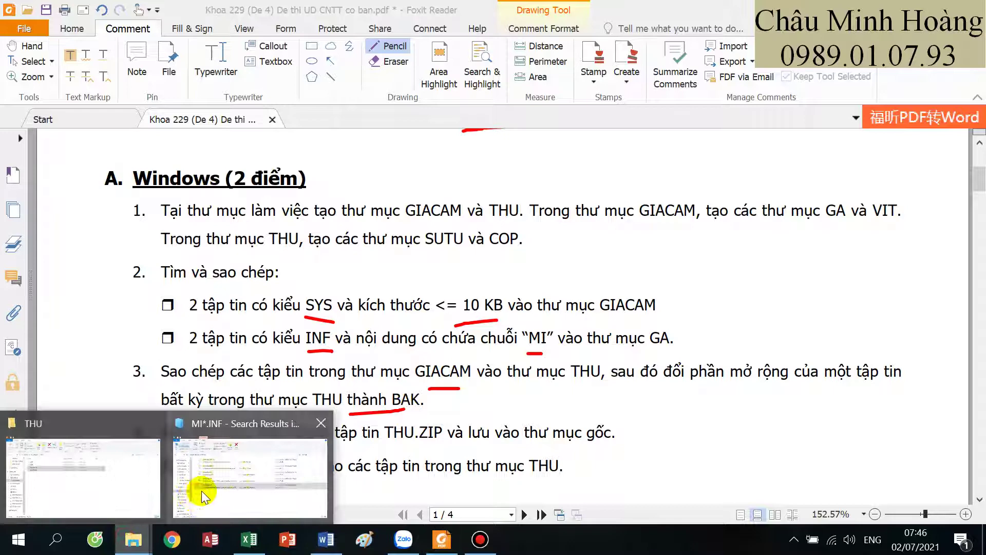
click(124, 483)
click(213, 216)
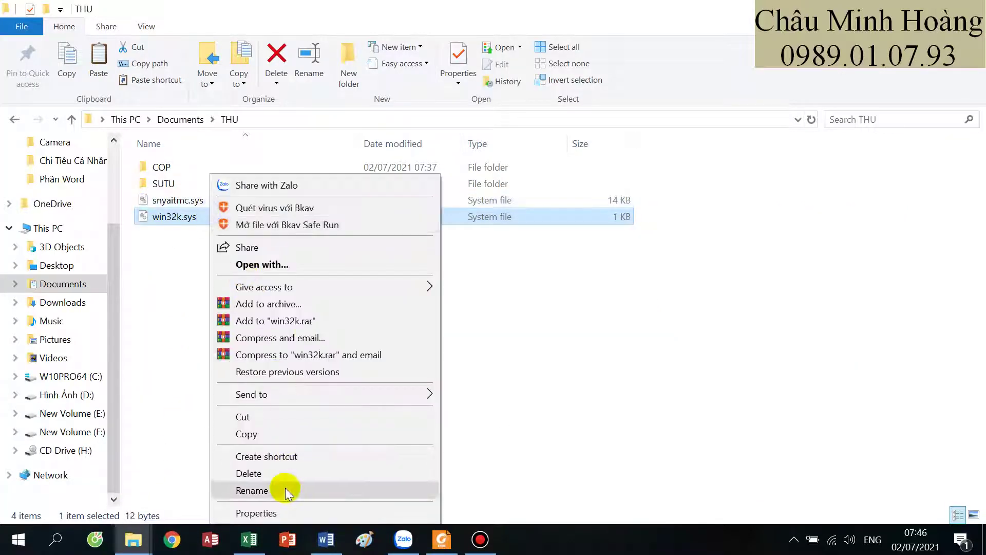
click(285, 488)
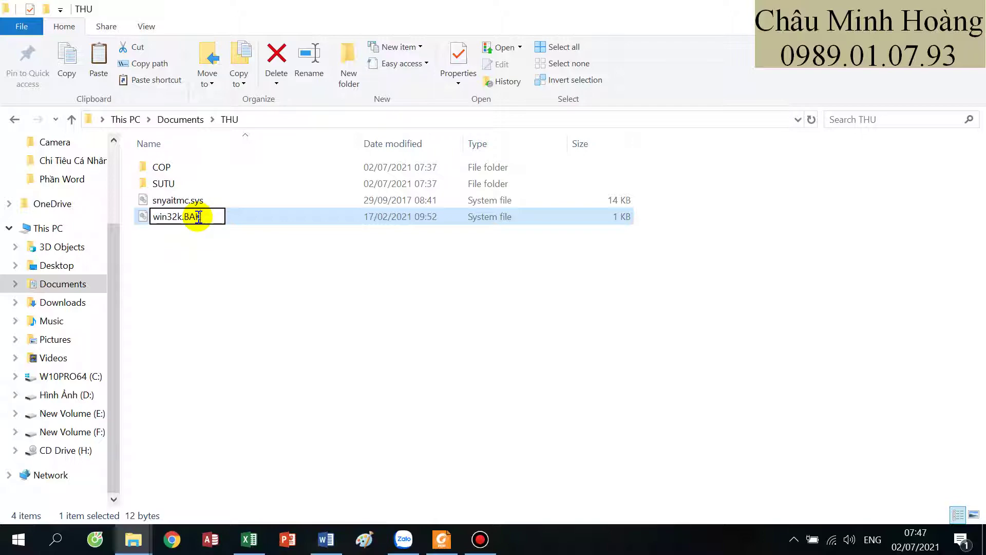
text(BAK)
key(Return)
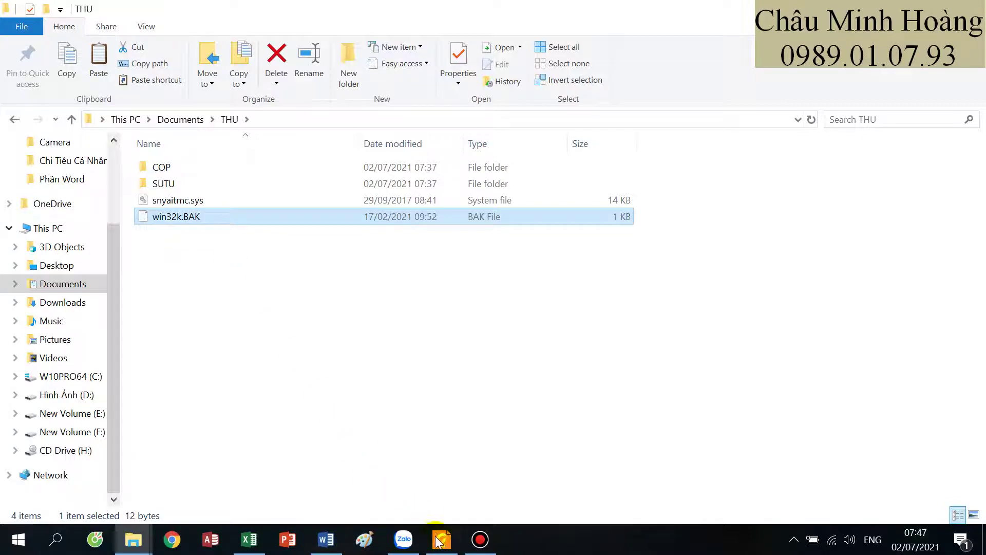
click(442, 539)
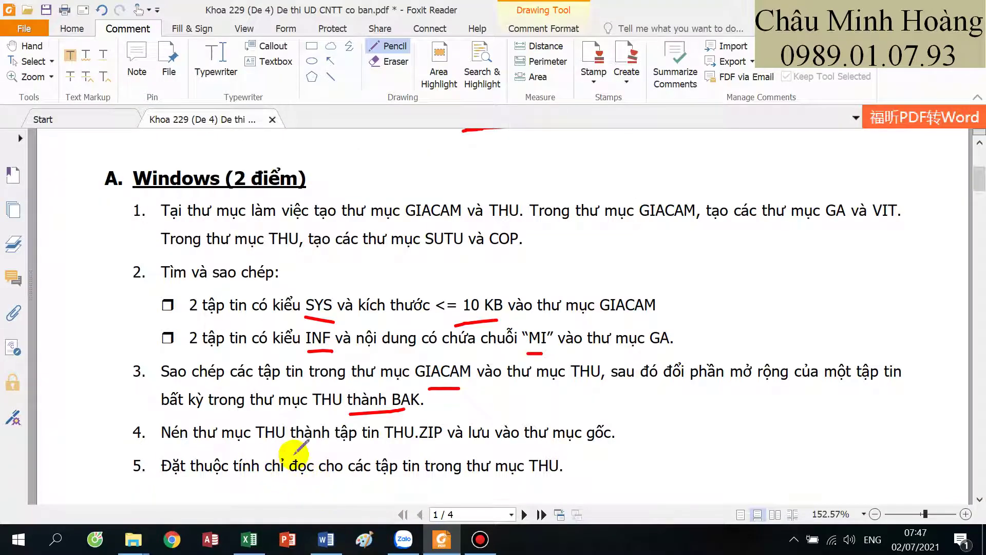
- Underline "thành tập tin THU.ZIP" in item 4, and in File Explorer compress the THU folder in Documents into the ZIP archive THU.zip
drag(283, 448, 391, 447)
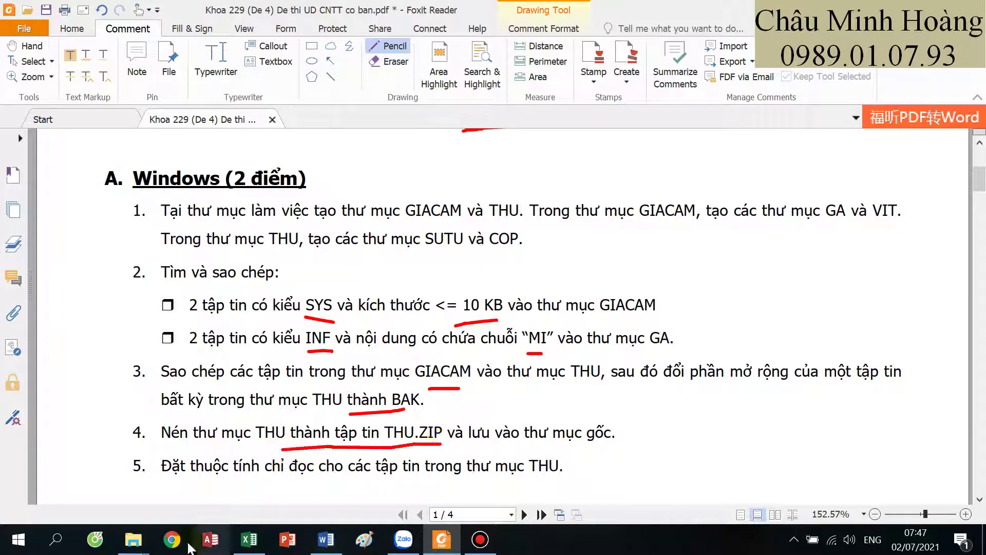
mouse_move(133, 540)
click(125, 481)
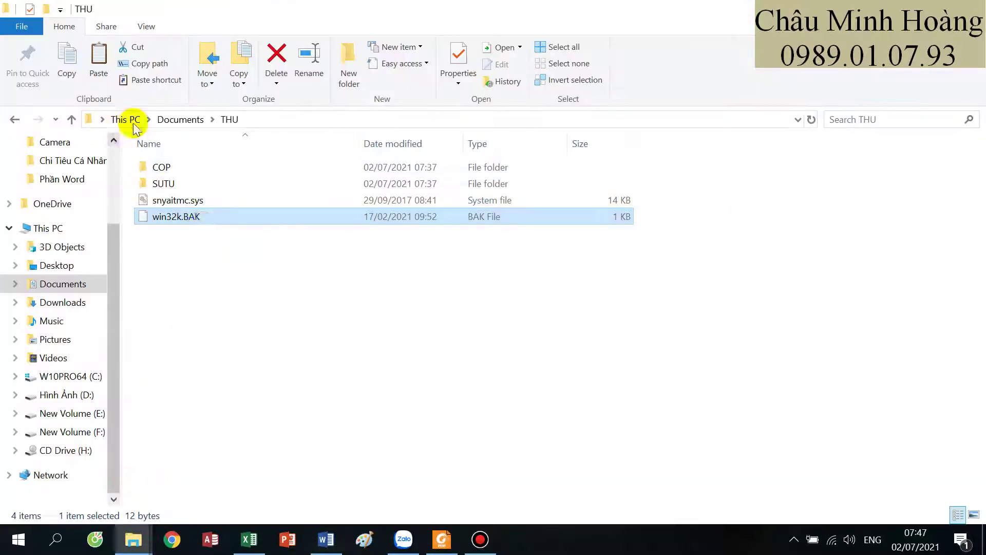
click(69, 119)
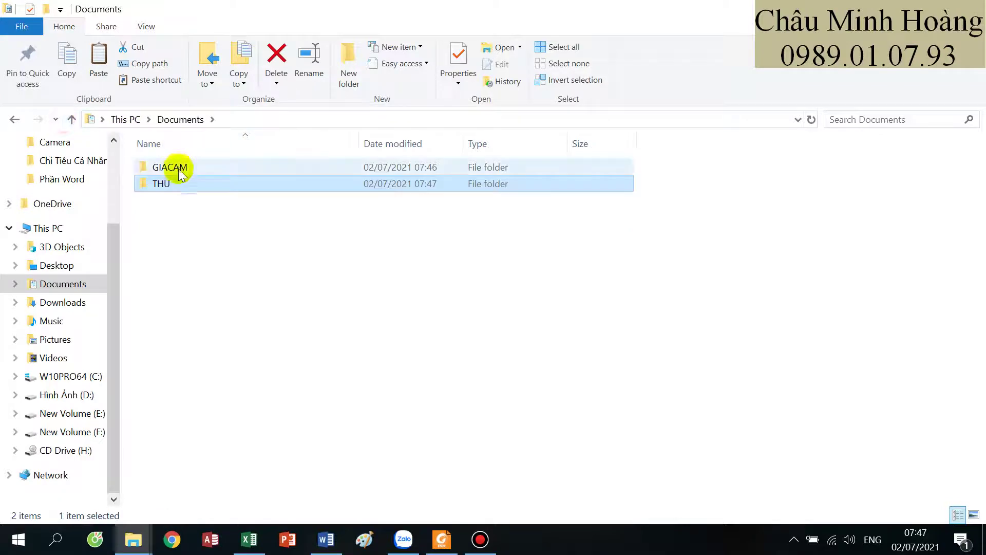
right_click(174, 183)
click(220, 305)
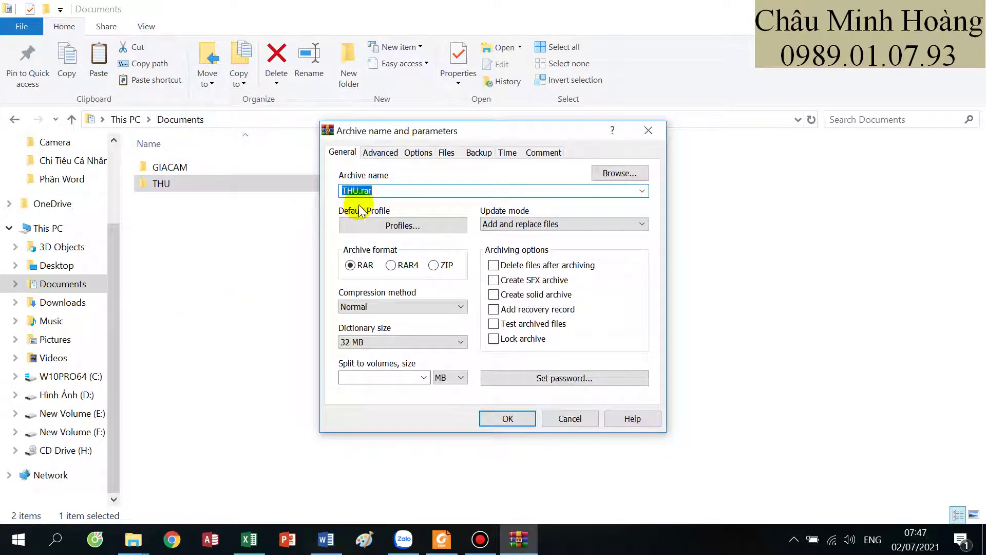
click(434, 265)
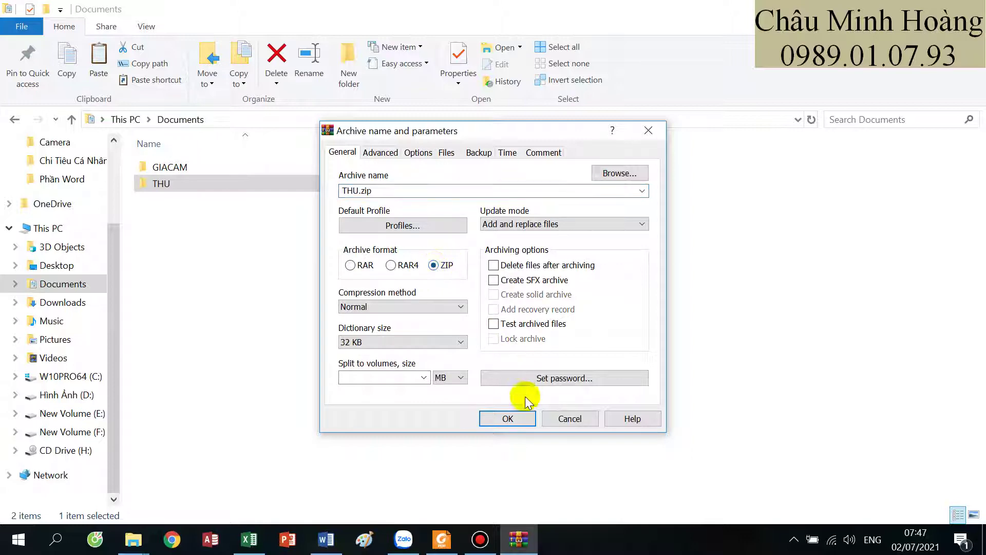
click(508, 419)
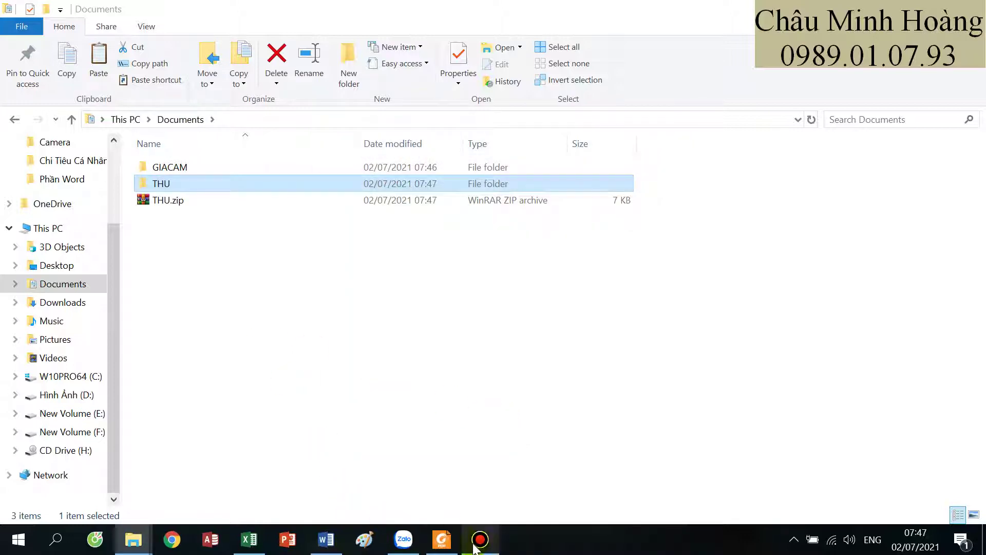
- Underline the read-only requirement of item 5 in the Foxit Reader exam PDF, and in File Explorer make snyaitmc.sys and win32k.BAK in THU read-only
click(443, 540)
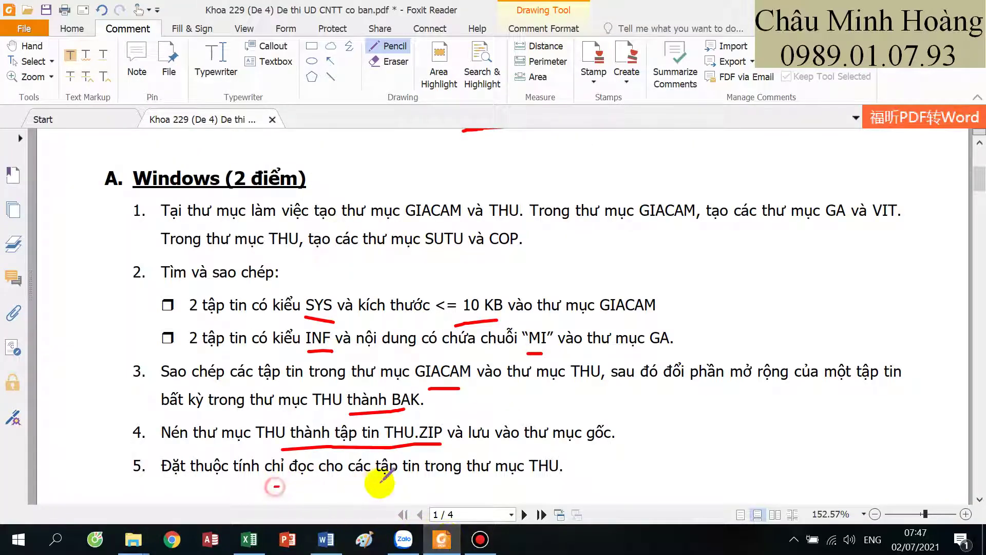
drag(380, 482, 539, 483)
mouse_move(133, 539)
click(97, 488)
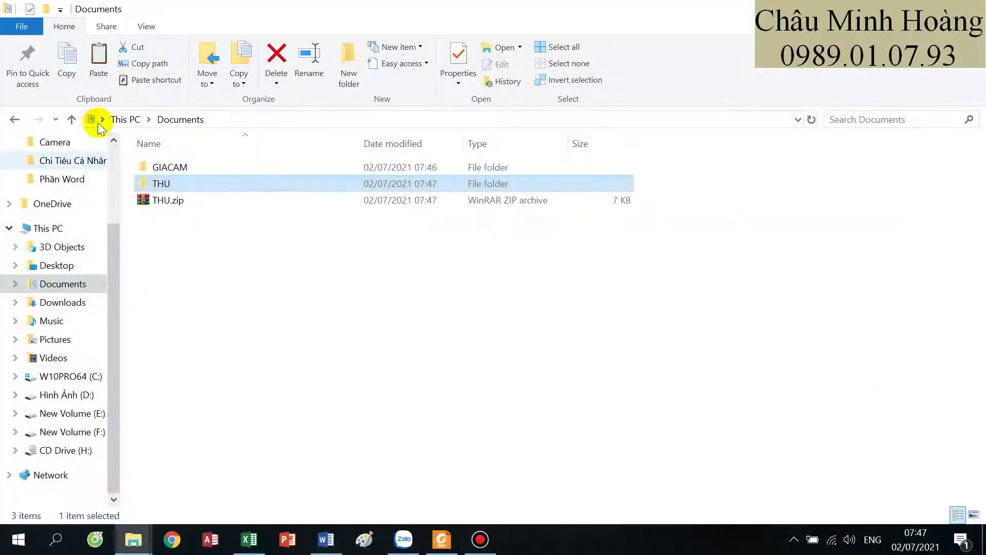
double_click(159, 183)
click(165, 200)
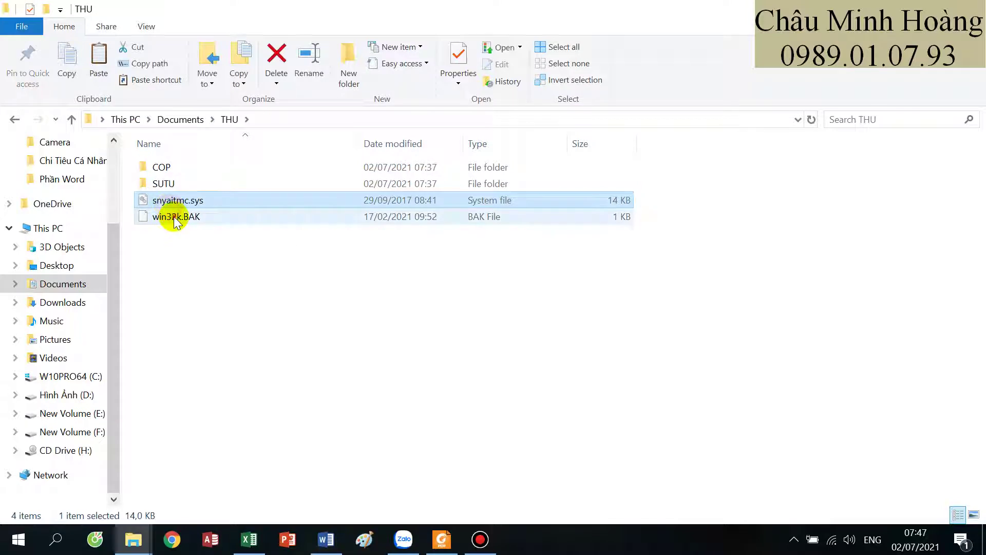
ctrl+click(175, 216)
right_click(175, 217)
click(218, 512)
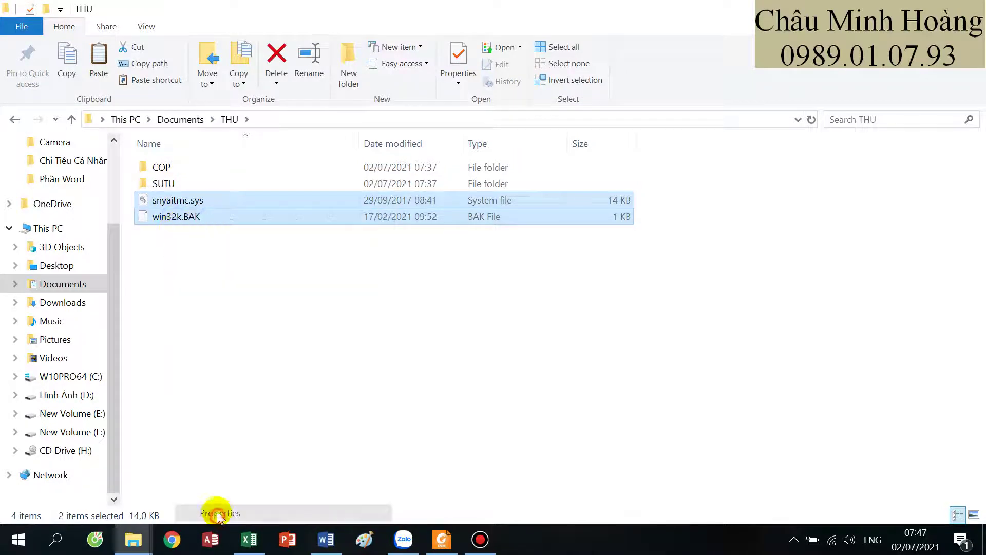
click(256, 324)
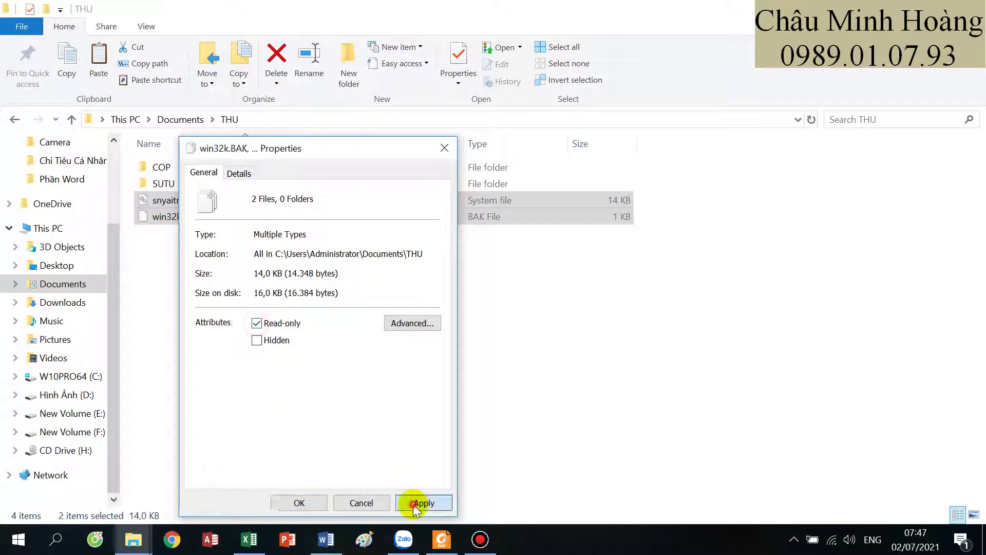
click(419, 501)
click(295, 501)
- Return to the exam PDF in Foxit Reader and make Pencil marks on the title scroll and the "Huế" ribbon on page 2
click(442, 540)
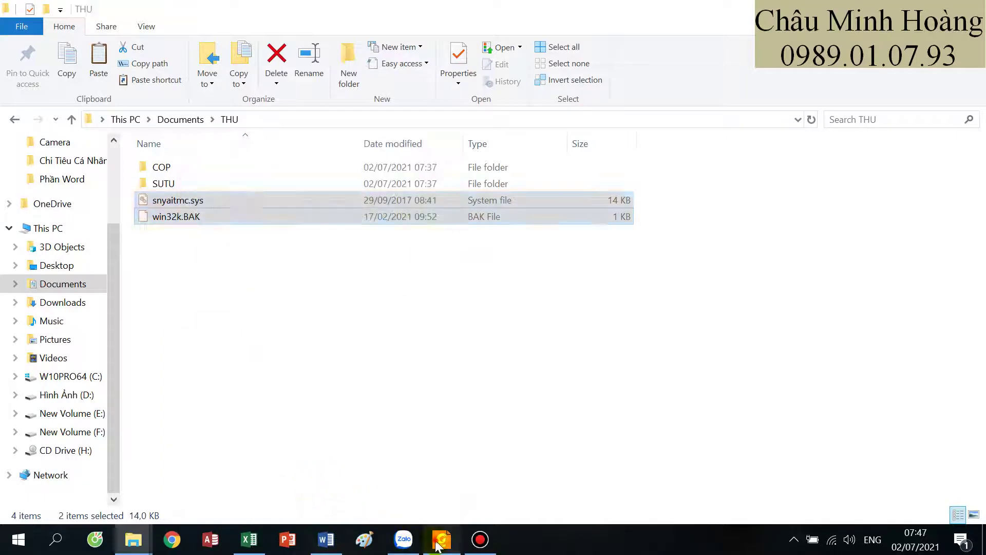
scroll(485, 409, down, 2)
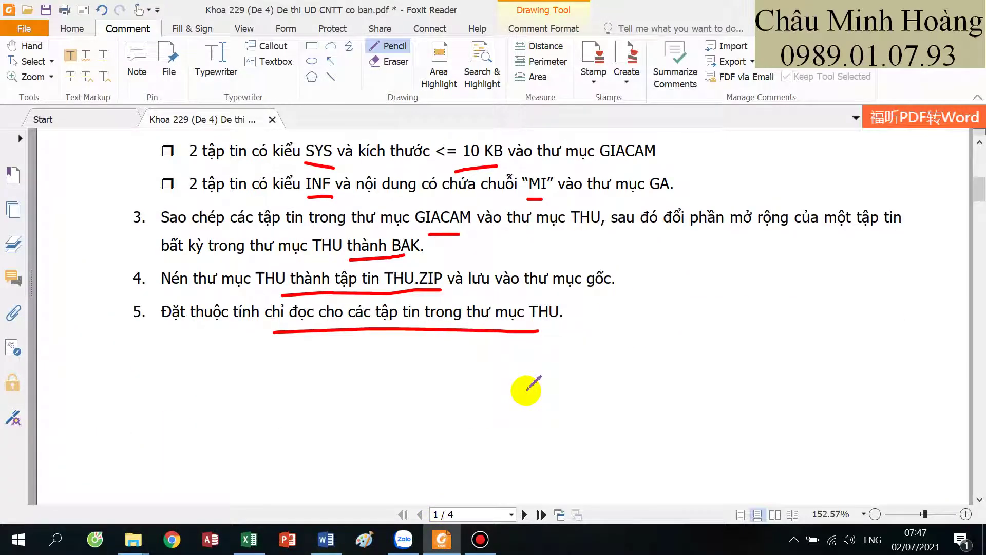
scroll(531, 391, down, 15)
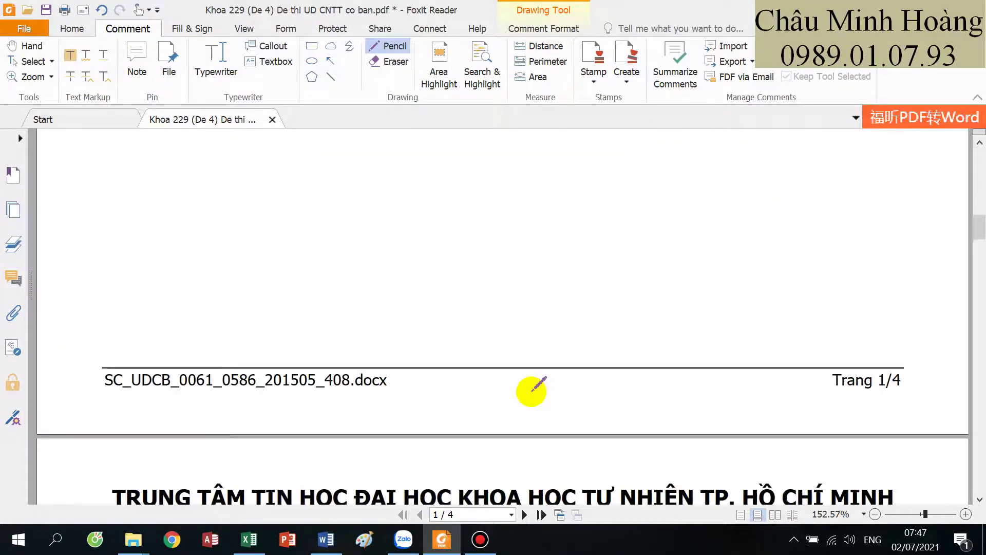
scroll(532, 391, down, 9)
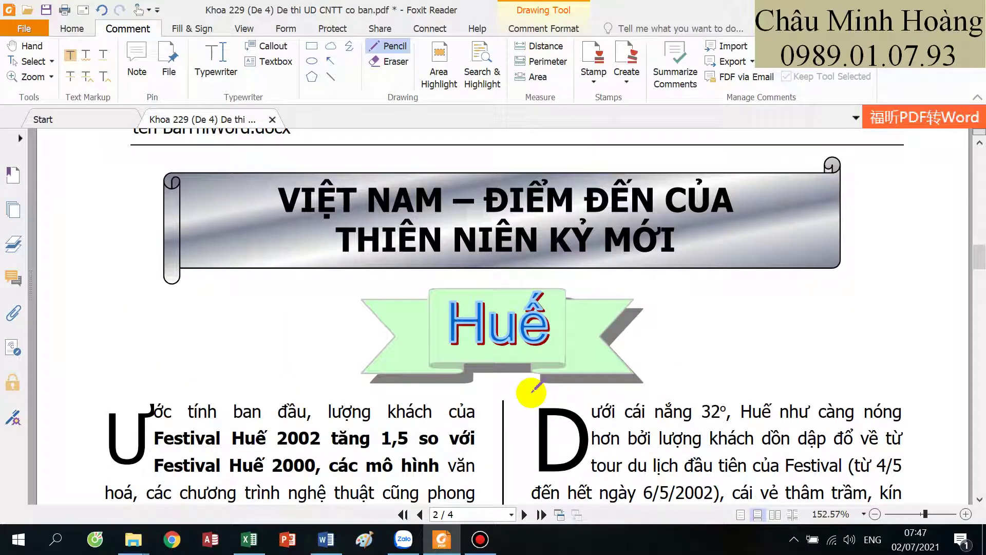
click(131, 156)
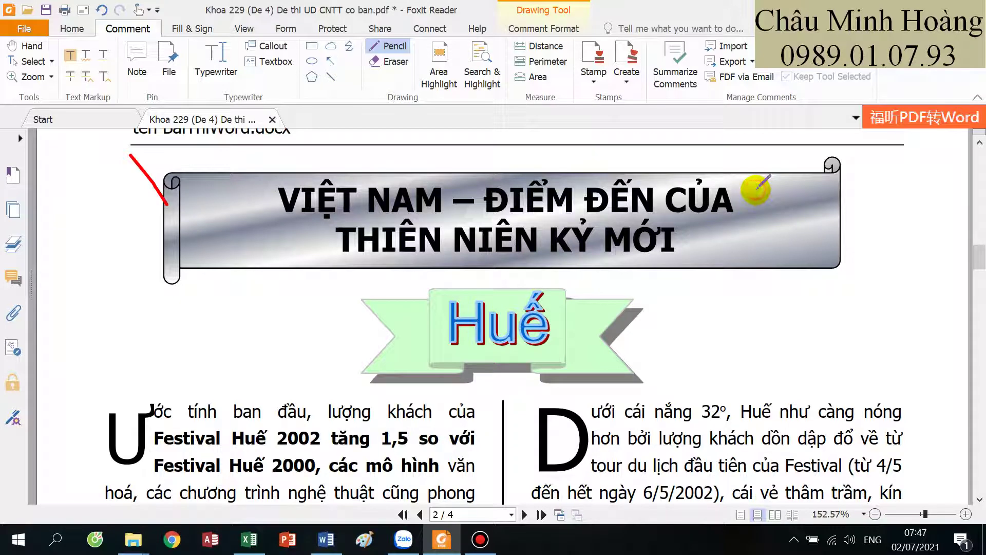
drag(756, 189, 757, 254)
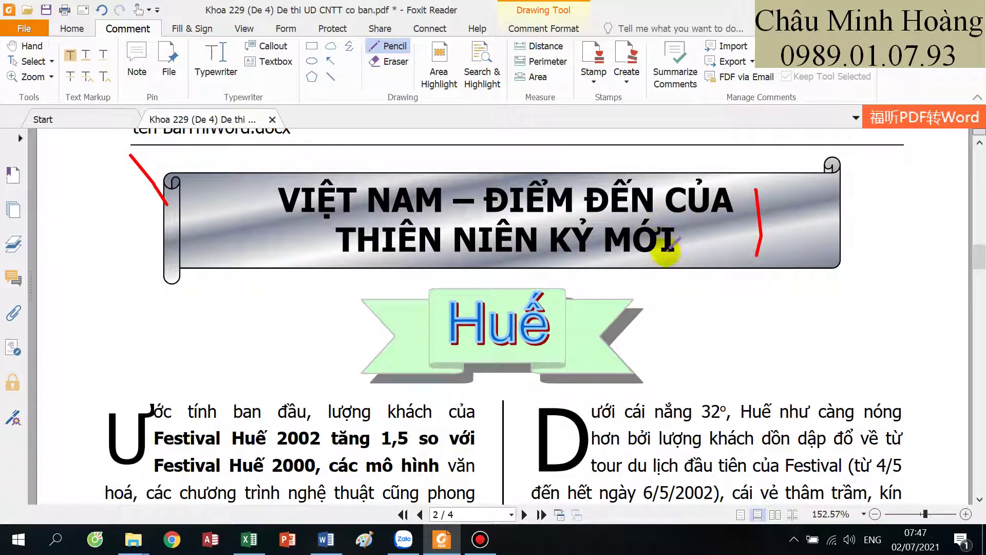
drag(656, 287, 669, 357)
mouse_move(548, 308)
mouse_down()
mouse_move(452, 322)
mouse_move(470, 350)
mouse_up()
- Examine the rest of the Word sample on page 2: the two-column text, the framed photo and the festival information table
scroll(608, 336, down, 3)
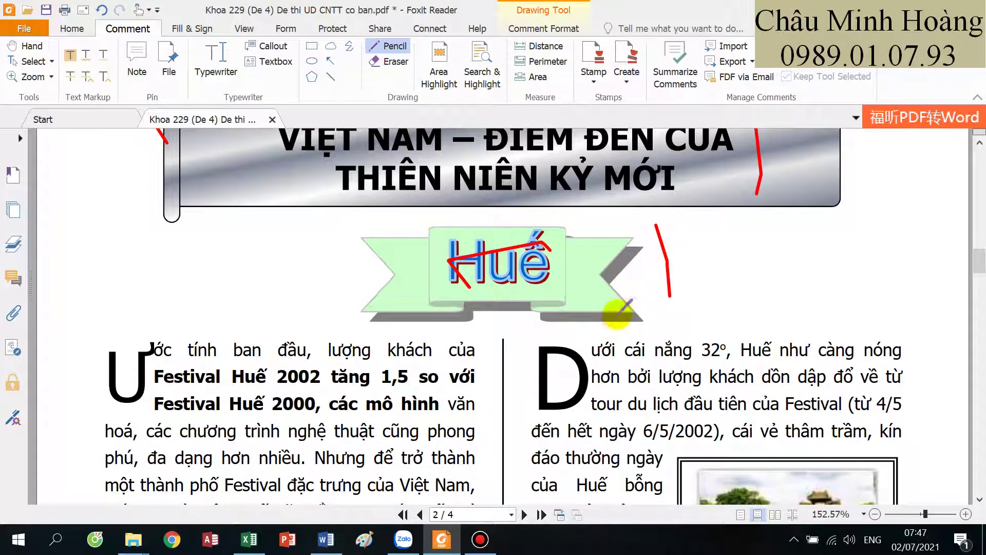
scroll(620, 306, down, 3)
scroll(623, 304, down, 6)
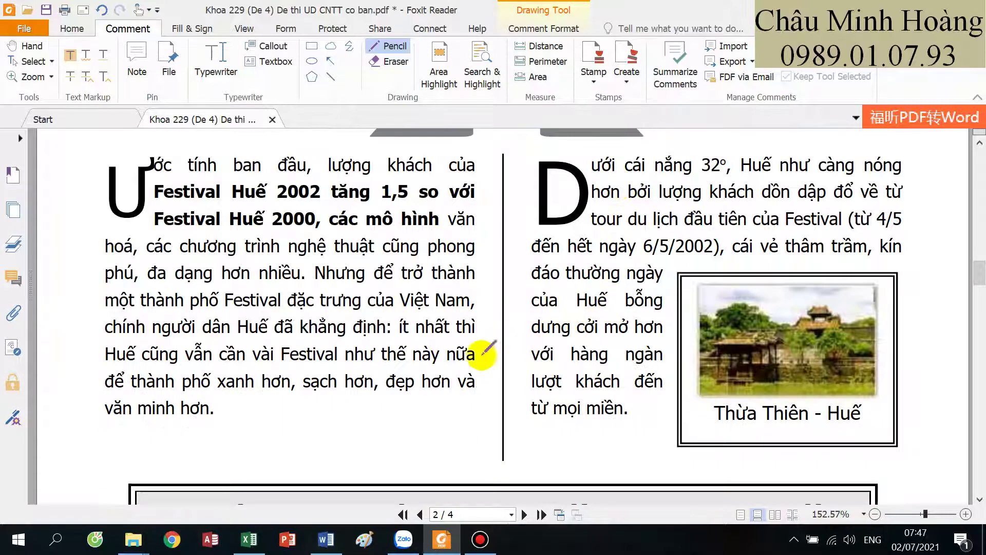
scroll(582, 411, down, 8)
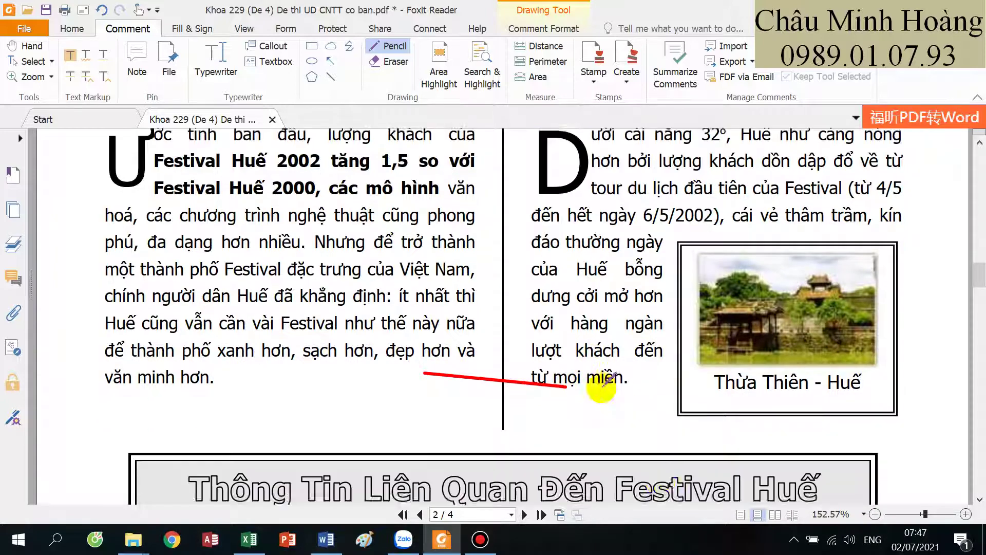
scroll(563, 313, up, 5)
scroll(563, 315, down, 20)
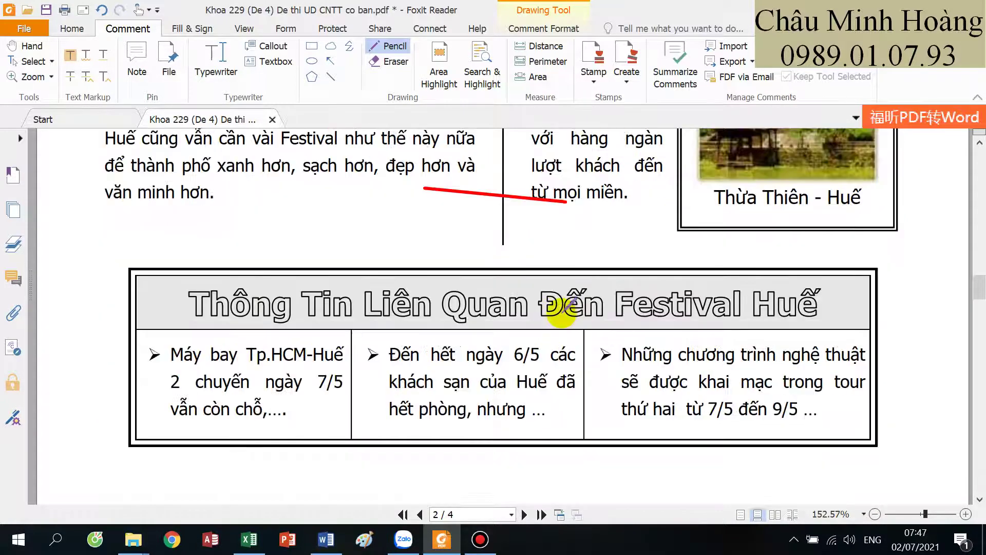
scroll(562, 317, up, 15)
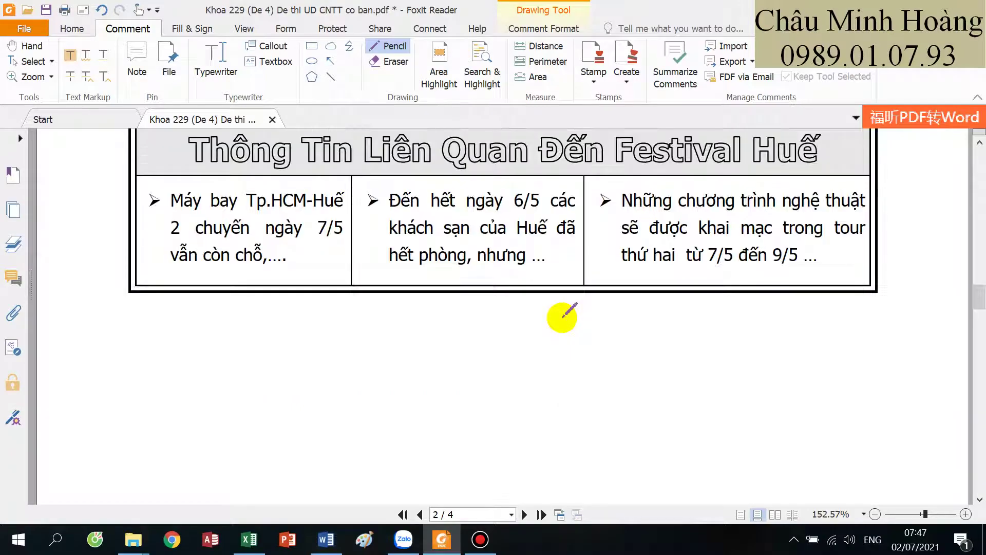
scroll(562, 314, up, 6)
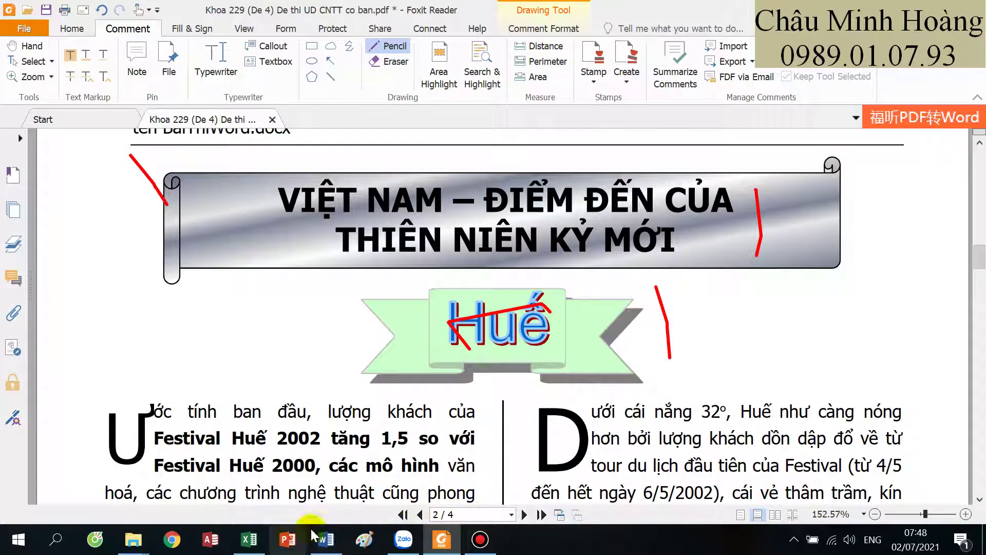
- Switch to Word, add a blank line above the title, and draw a horizontal scroll shape about 13.1 cm wide over the title
click(325, 538)
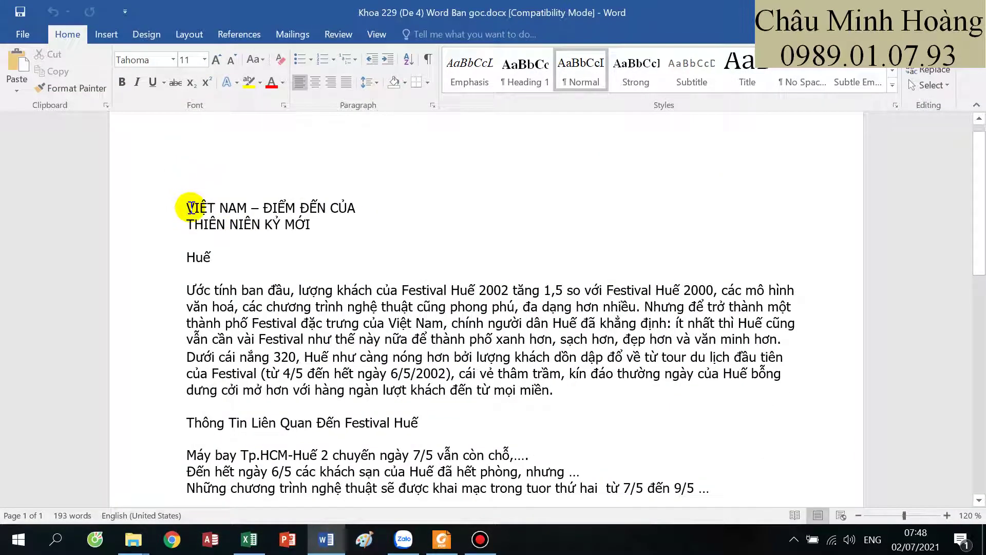
click(187, 208)
key(Return)
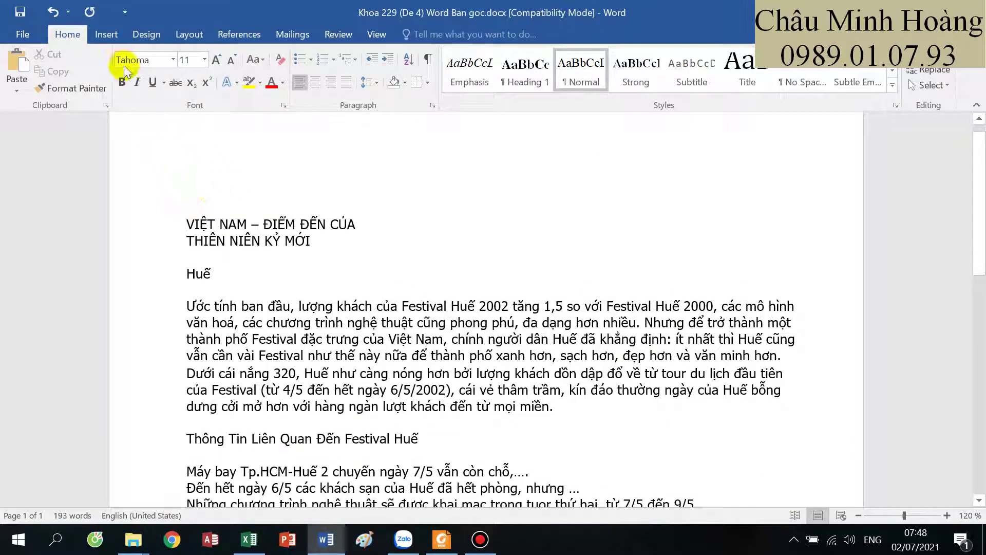
click(105, 34)
click(193, 90)
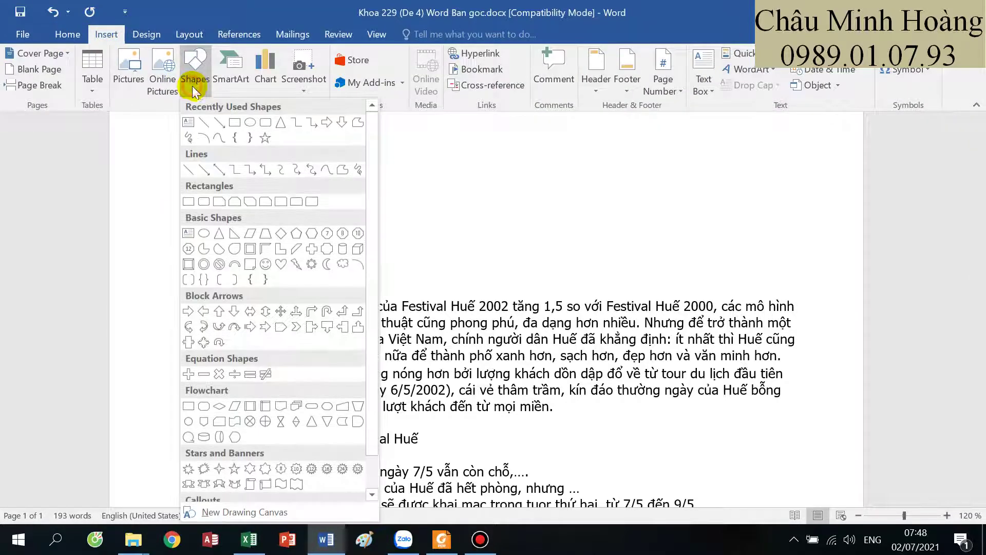
click(264, 492)
mouse_move(226, 166)
mouse_down()
mouse_move(275, 198)
mouse_move(638, 326)
mouse_move(683, 331)
mouse_up()
- Check the sample banner in the exam PDF, and in Word flatten the scroll, widen it to about 14.1 cm and place it above the title text
click(451, 543)
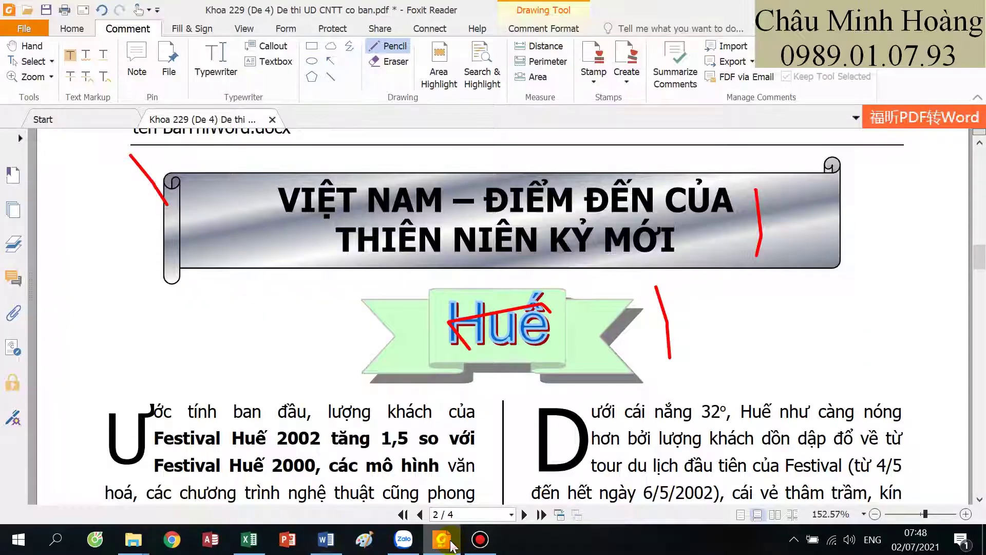
click(451, 543)
click(498, 283)
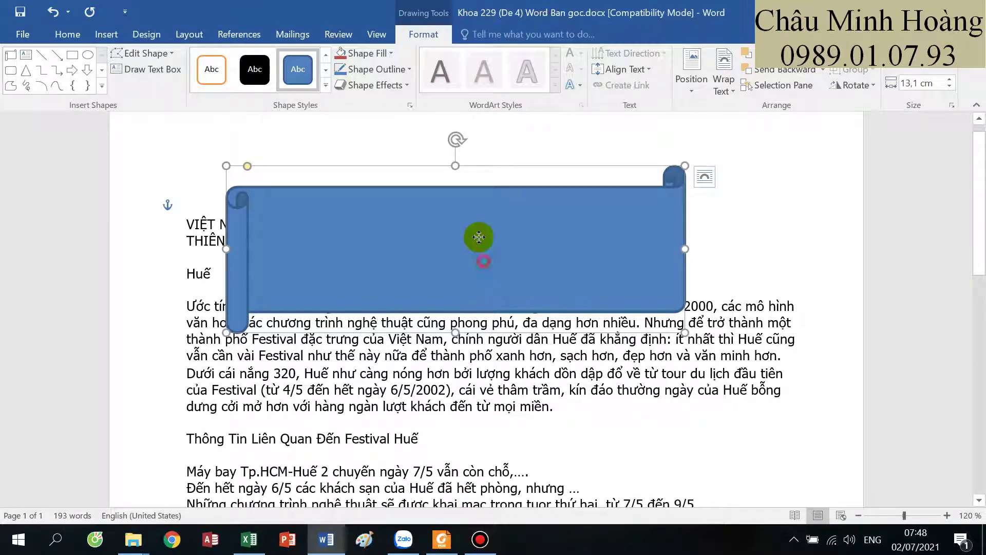
drag(479, 237, 470, 202)
drag(677, 297, 710, 240)
click(180, 228)
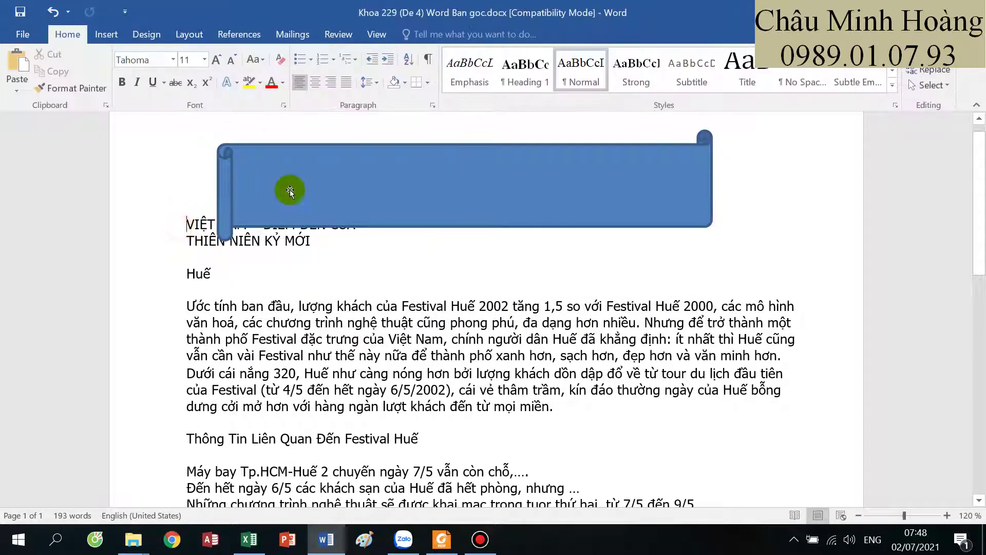
drag(290, 189, 301, 165)
- Move the two title lines "VIỆT NAM – ĐIỂM ĐẾN CỦA THIÊN NIÊN KỶ MỚI" from the page into the scroll shape
drag(188, 225, 316, 247)
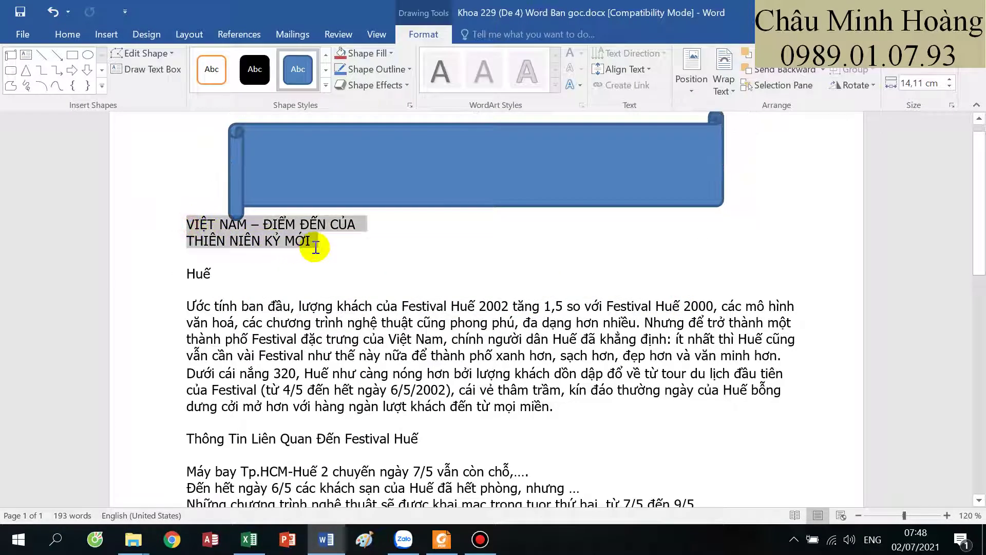
key(ctrl+x)
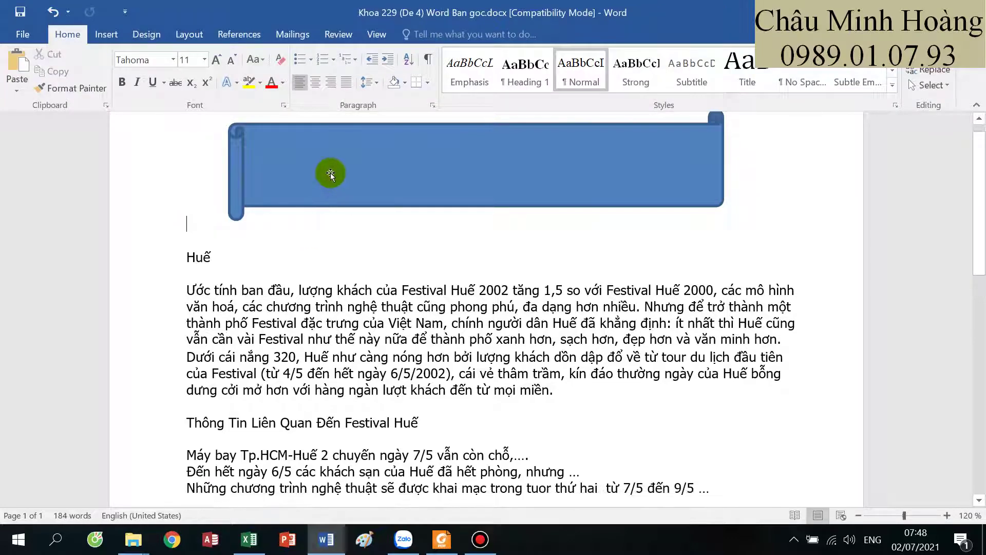
right_click(331, 172)
click(375, 261)
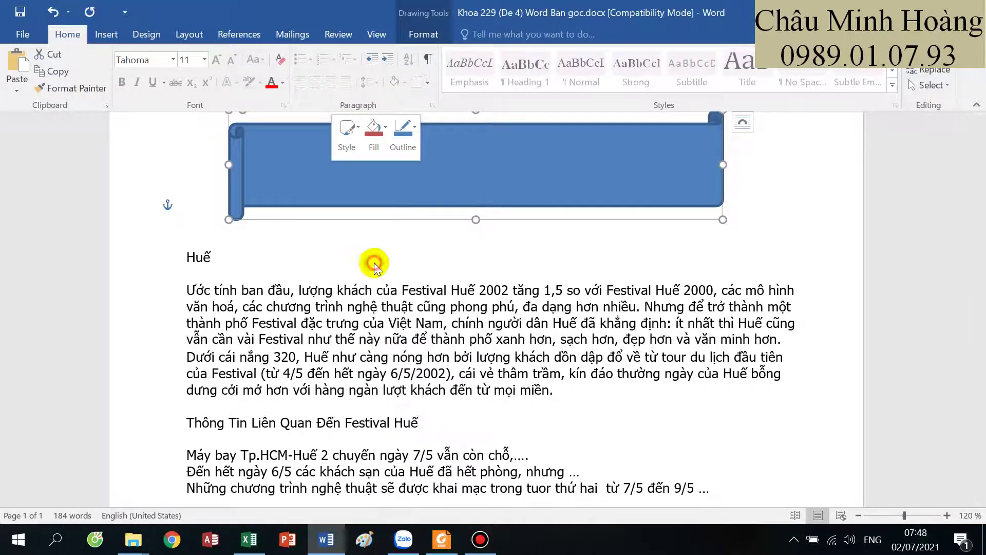
key(ctrl+v)
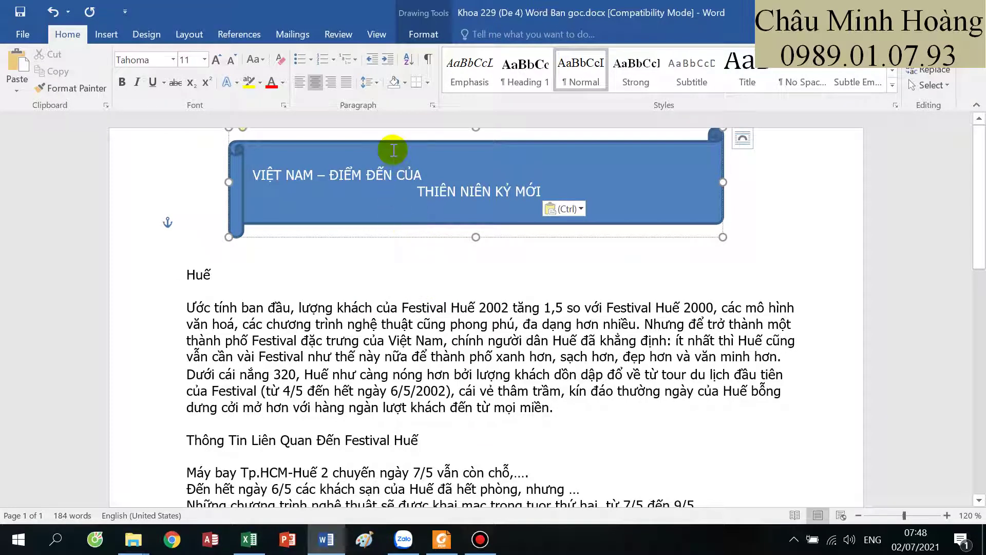
- Move the title scroll slightly down the page and set its text wrapping to Top and Bottom
drag(392, 147, 388, 171)
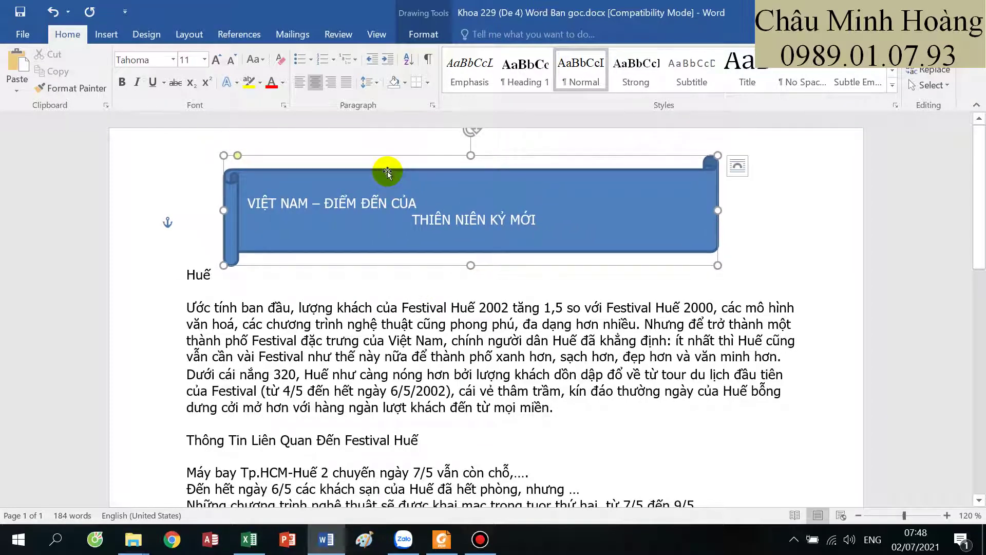
click(426, 34)
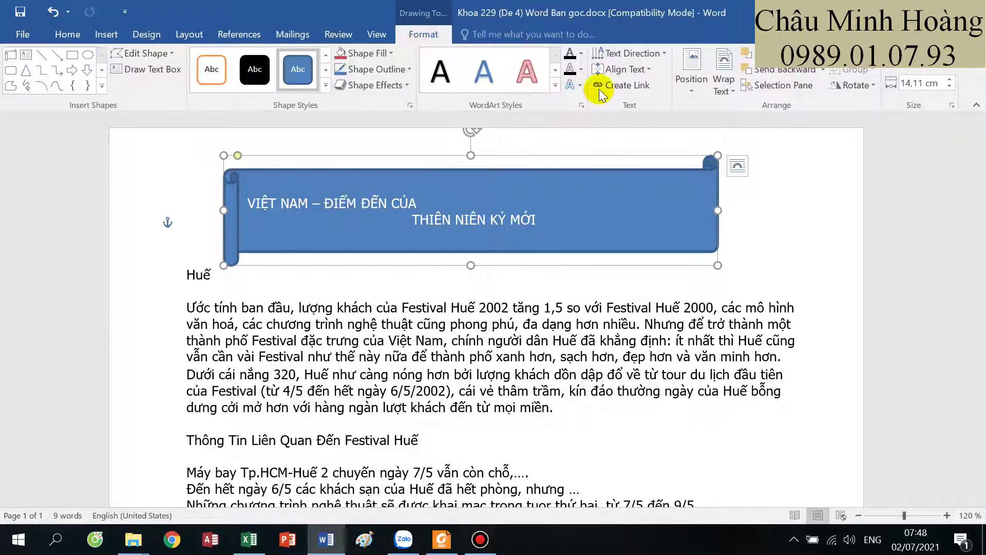
click(724, 82)
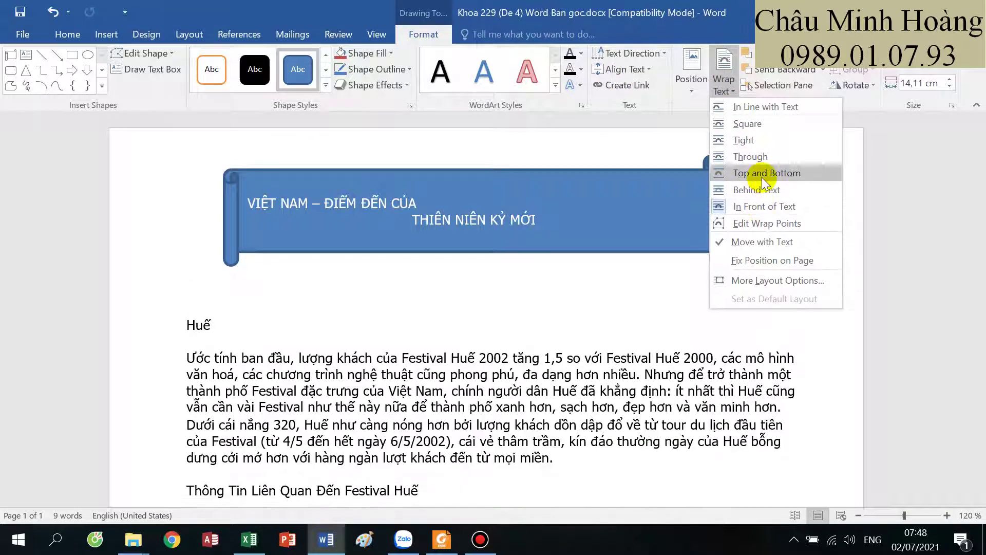
click(762, 174)
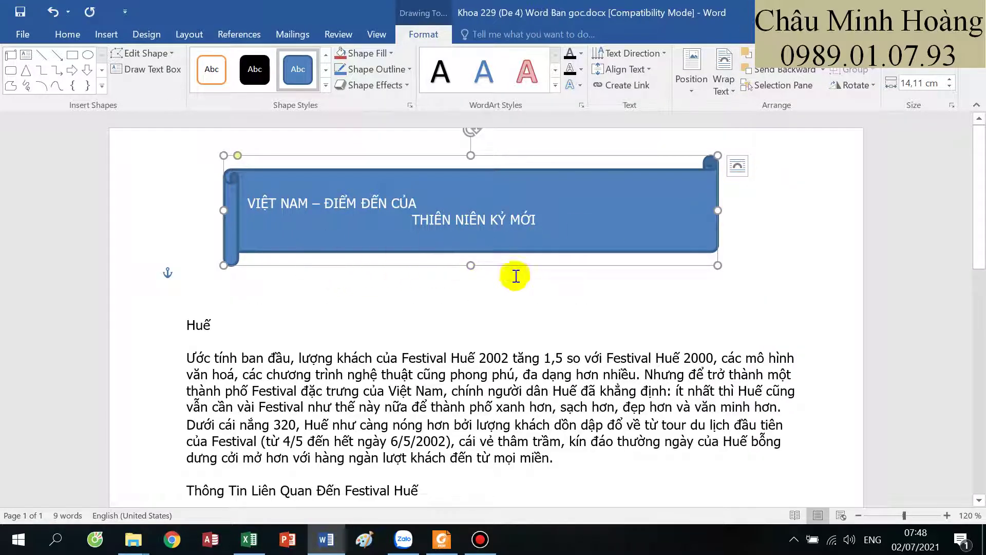
- Make the two title lines inside the scroll bold, size 16 and centred
click(328, 234)
click(309, 200)
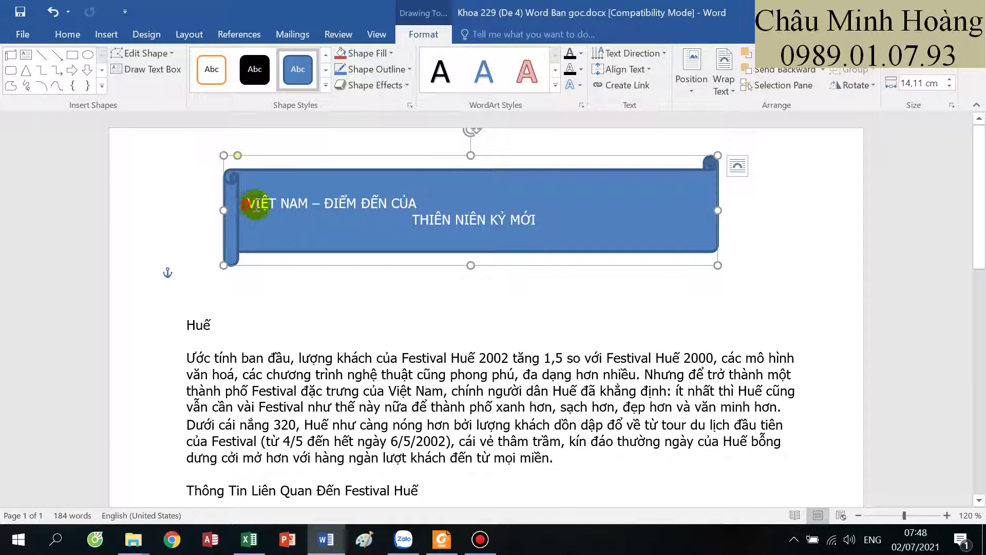
drag(255, 205, 542, 233)
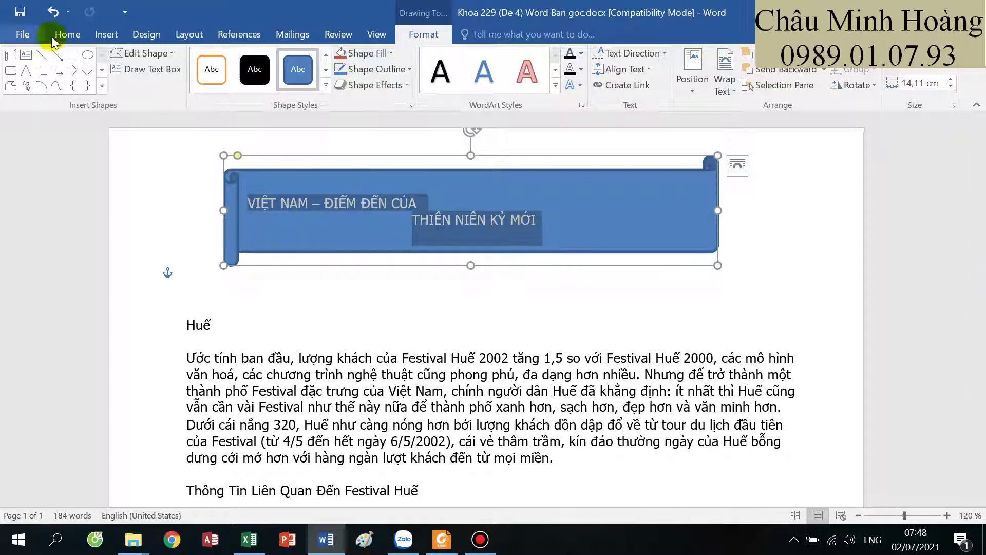
click(67, 34)
click(122, 82)
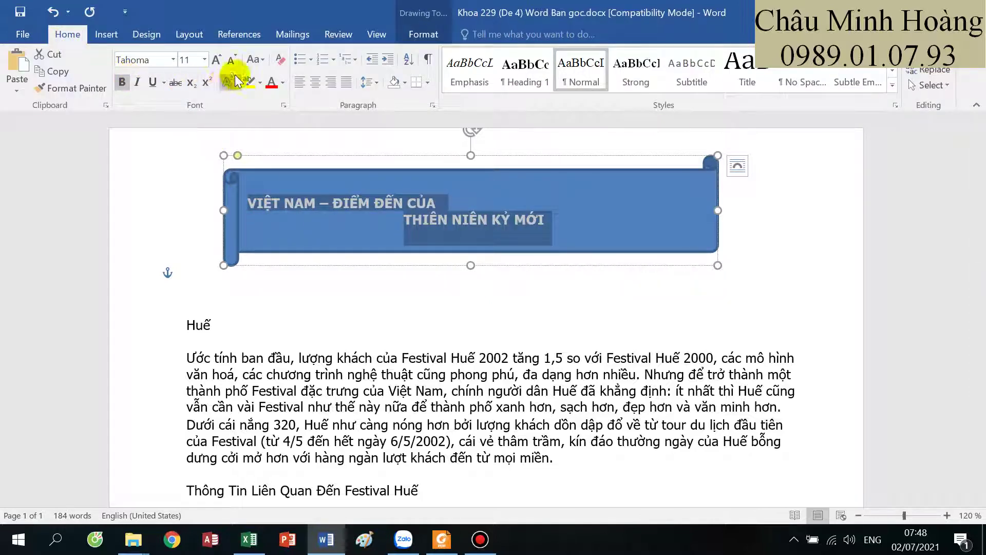
click(217, 60)
click(216, 60)
click(217, 60)
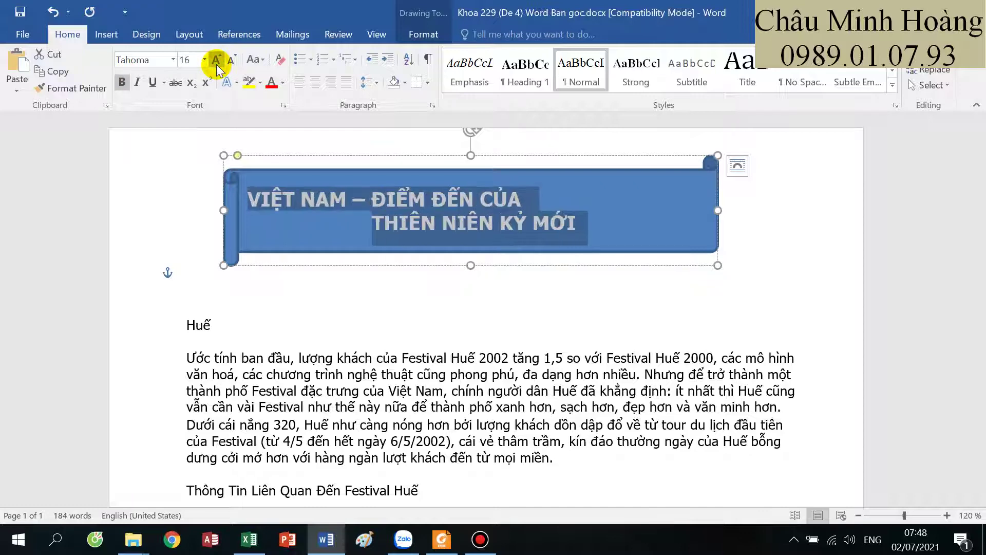
click(318, 85)
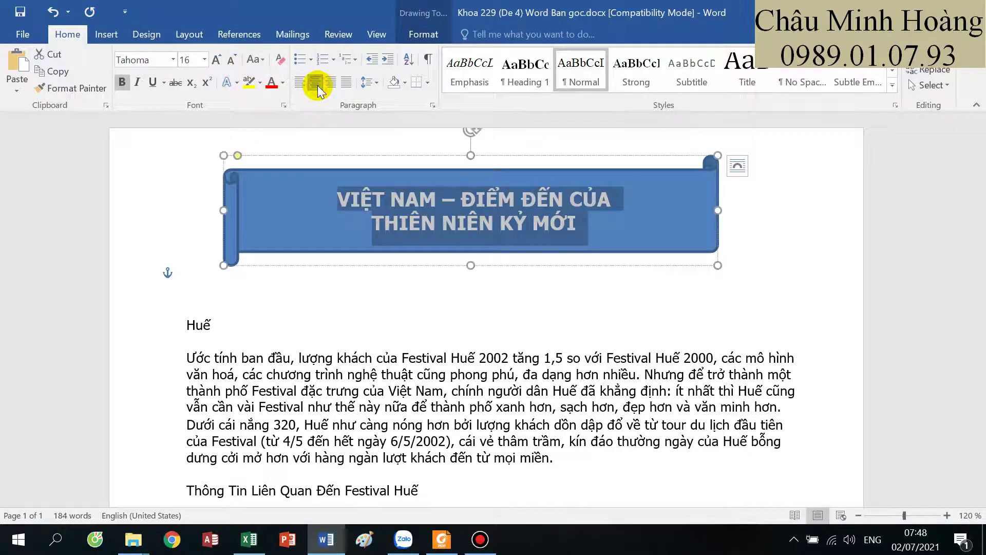
- Compare the title with the sample in the exam PDF and enlarge the scroll's title text to size 24 in Word
click(440, 541)
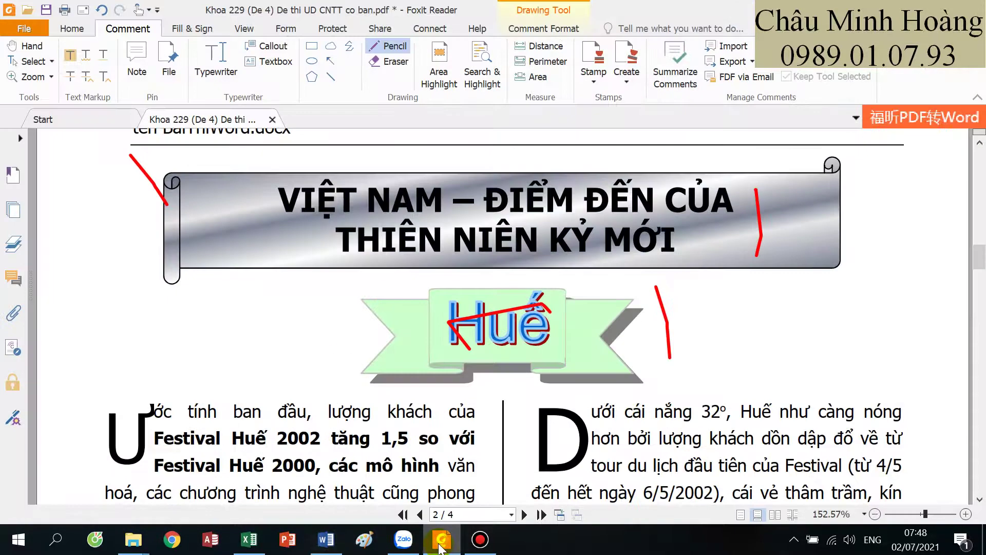
click(440, 543)
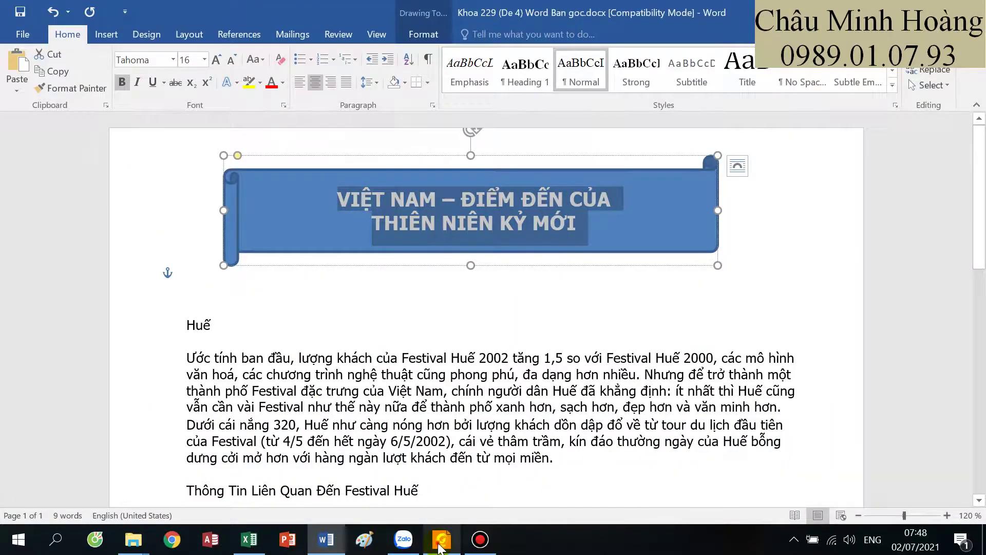
click(440, 544)
click(440, 543)
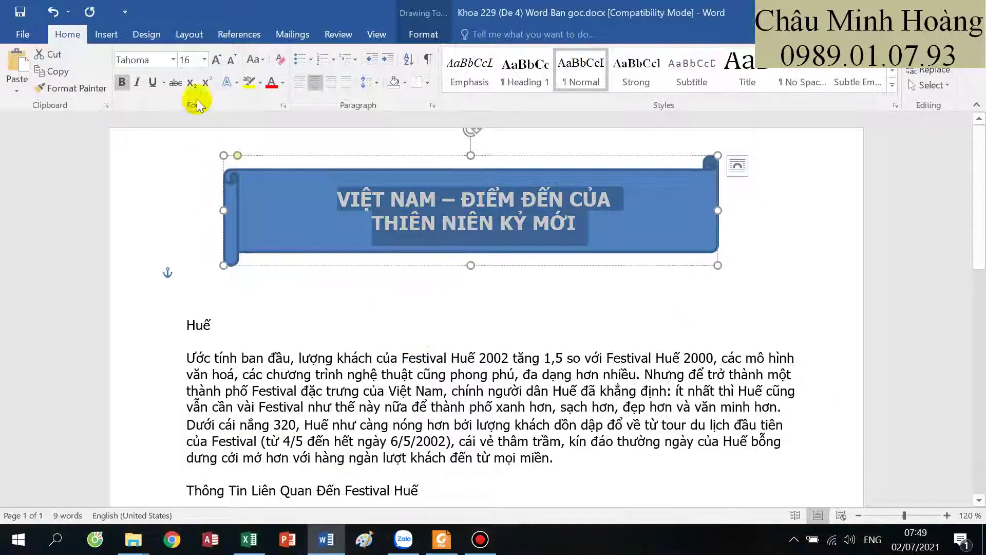
click(216, 61)
click(216, 61)
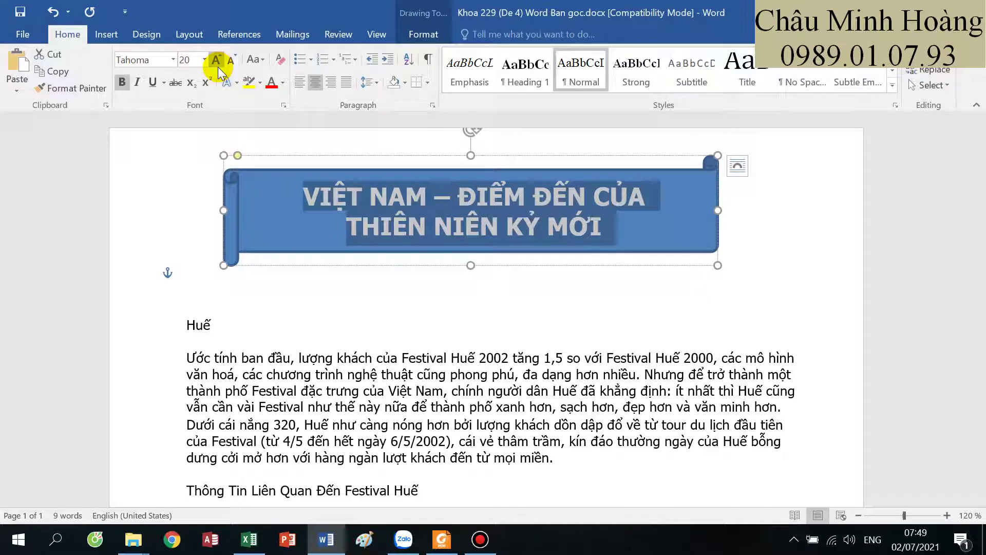
click(217, 61)
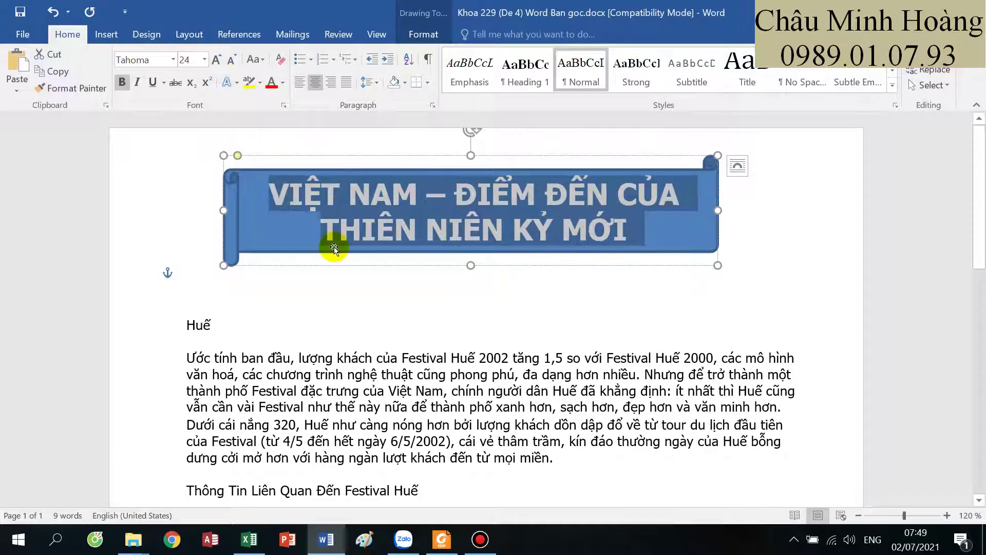
- Check the PDF sample, then draw a ribbon banner about 7.1 cm wide below the Word title scroll, with Top and Bottom wrapping
click(441, 540)
click(441, 540)
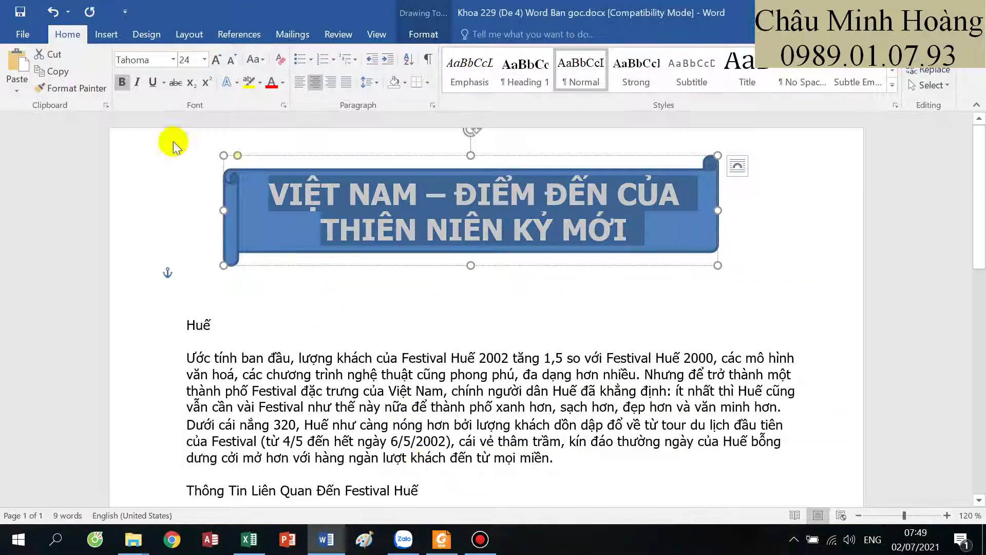
click(106, 34)
click(186, 91)
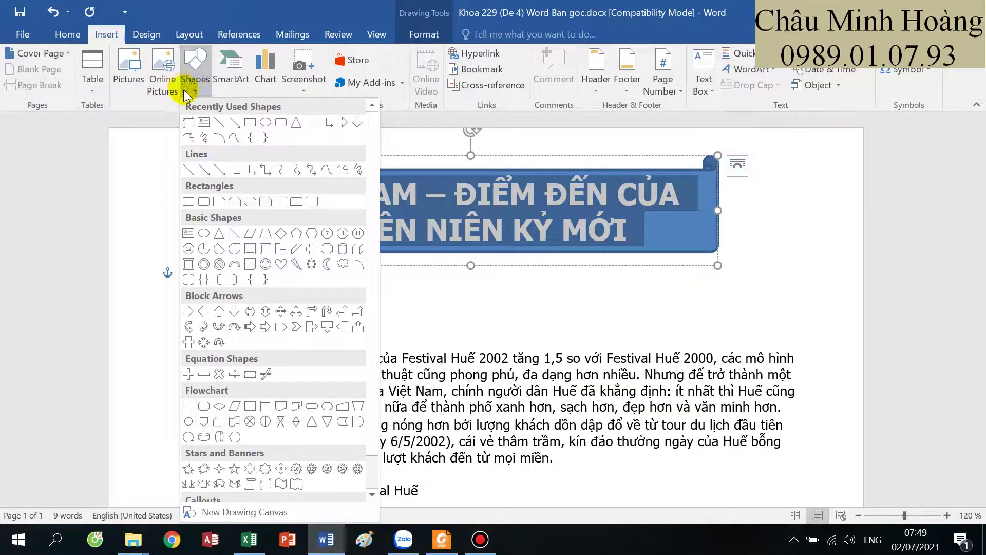
click(191, 485)
mouse_move(328, 286)
mouse_down()
mouse_move(370, 301)
mouse_move(577, 330)
mouse_move(578, 352)
mouse_up()
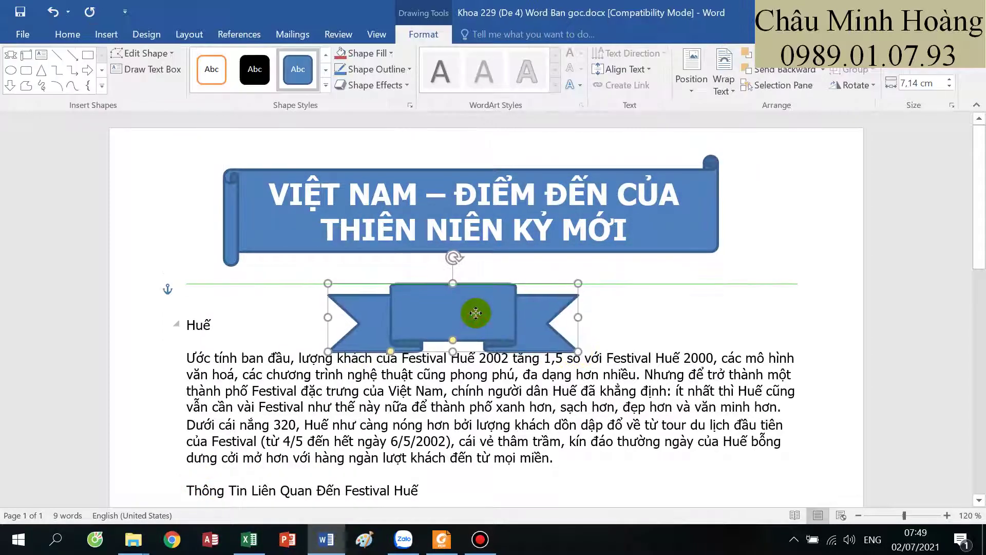
click(723, 82)
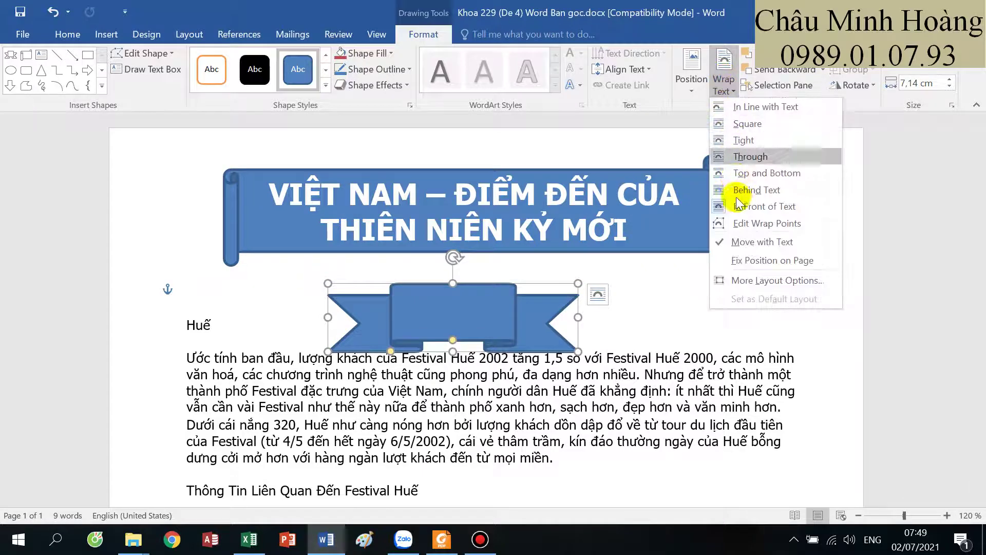
click(742, 175)
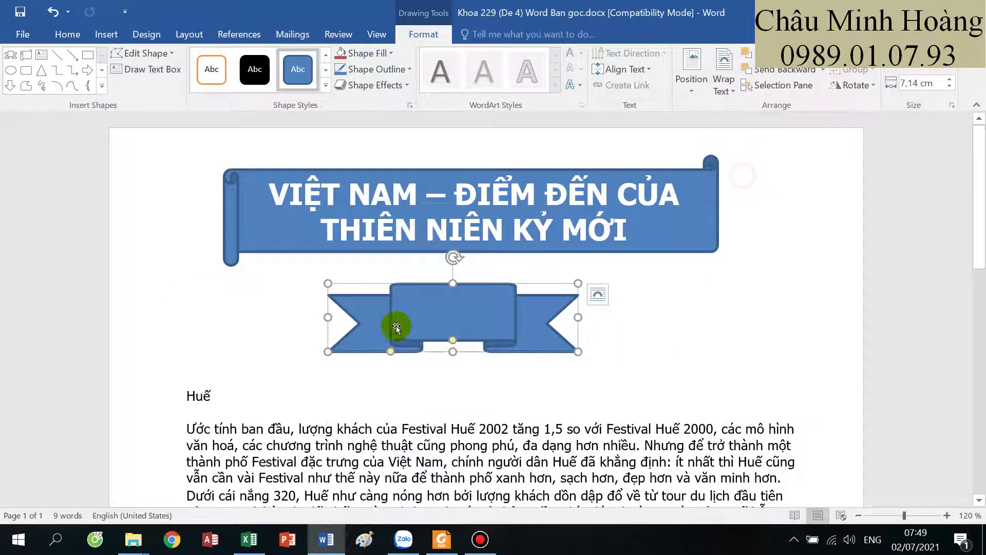
- Turn the heading "Huế" into WordArt with the blue-outlined white style and place it over the ribbon's centre
click(214, 395)
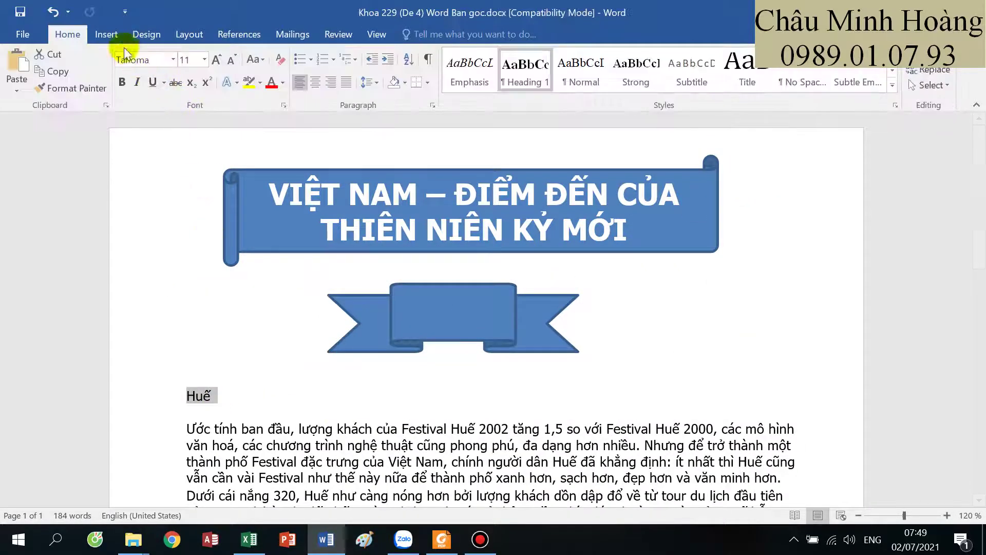
click(105, 34)
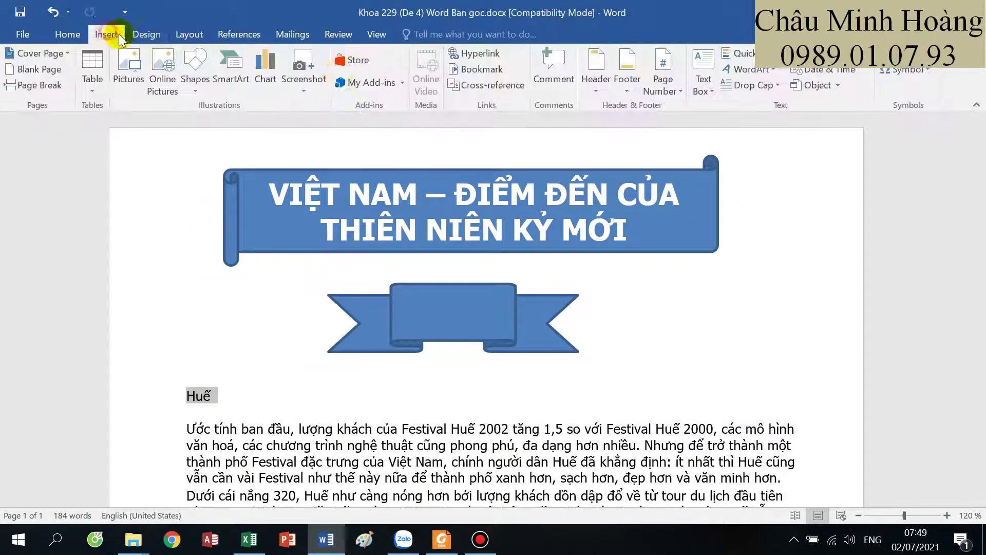
click(748, 70)
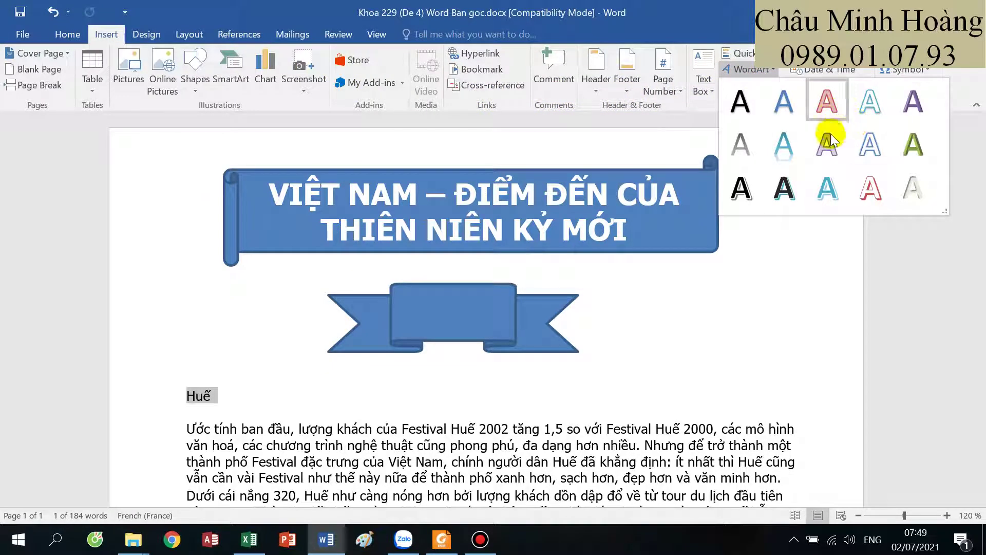
click(871, 146)
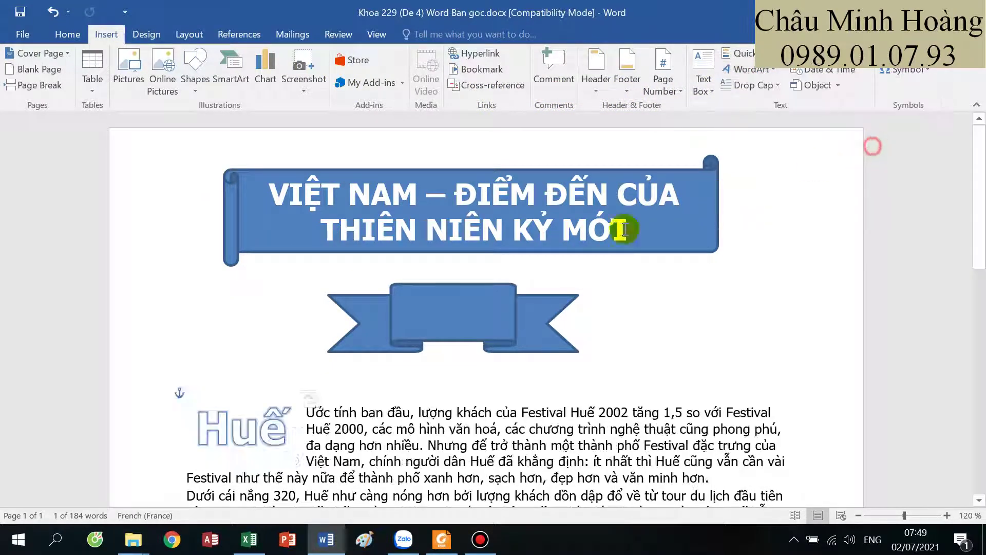
drag(227, 386, 440, 269)
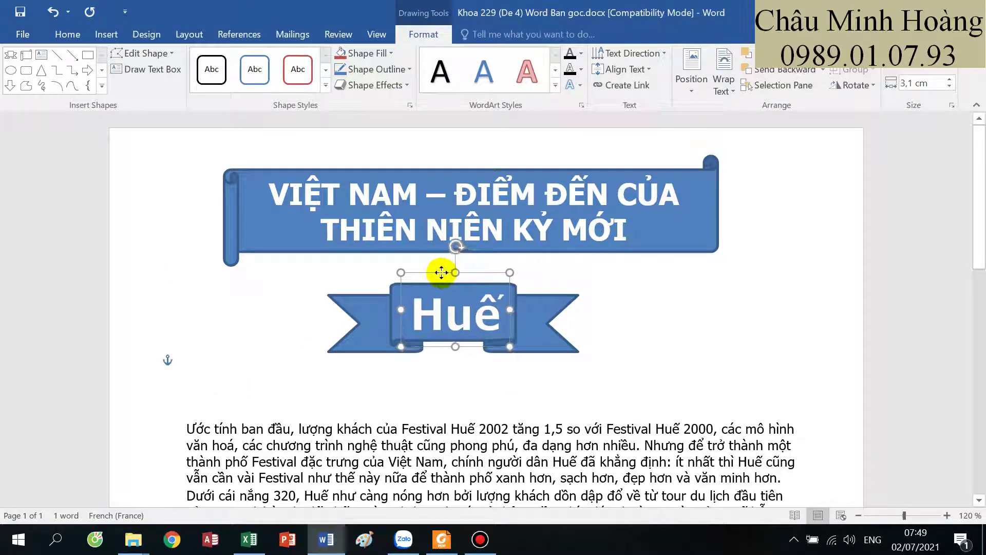
- Check the banner colours in the exam PDF and fill the title scroll in Word with grey
click(439, 546)
click(439, 546)
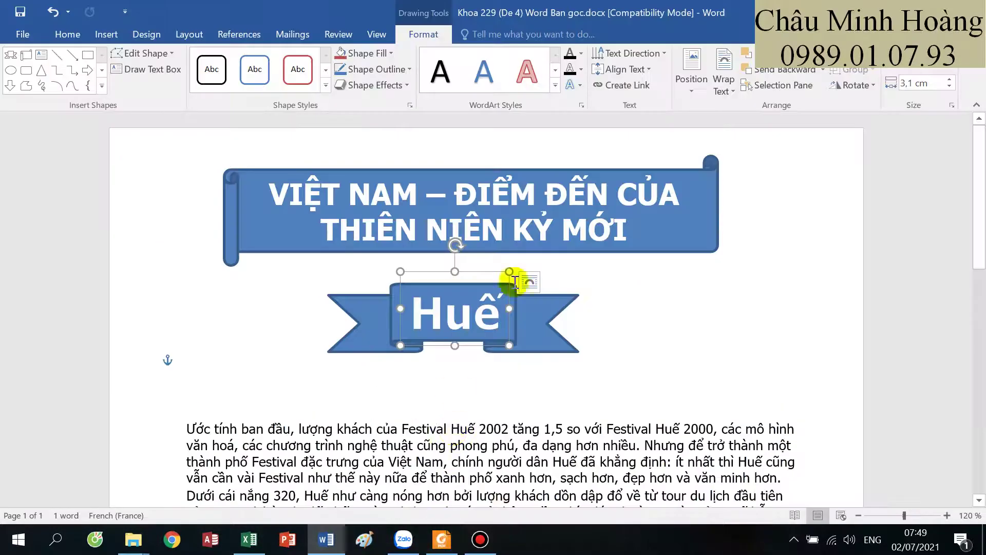
click(687, 177)
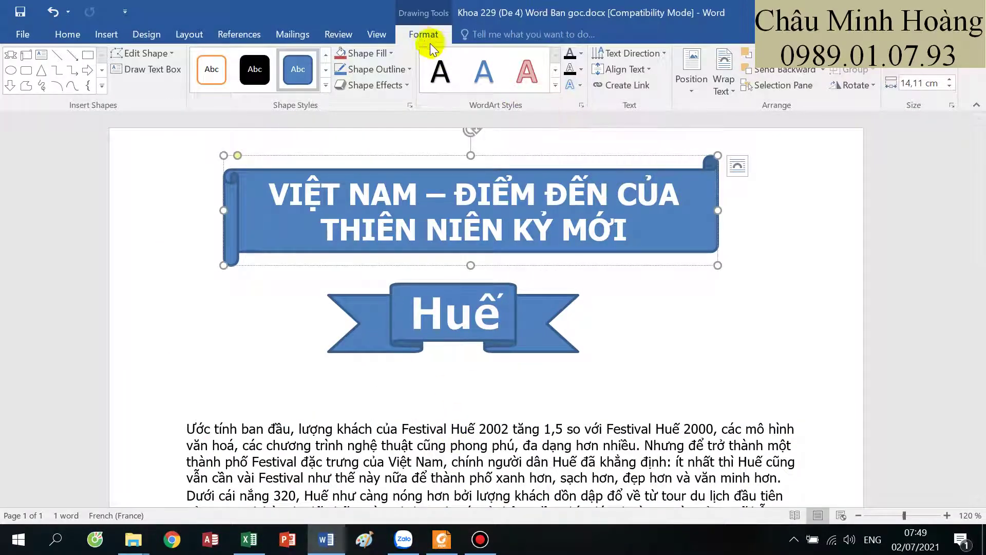
click(383, 53)
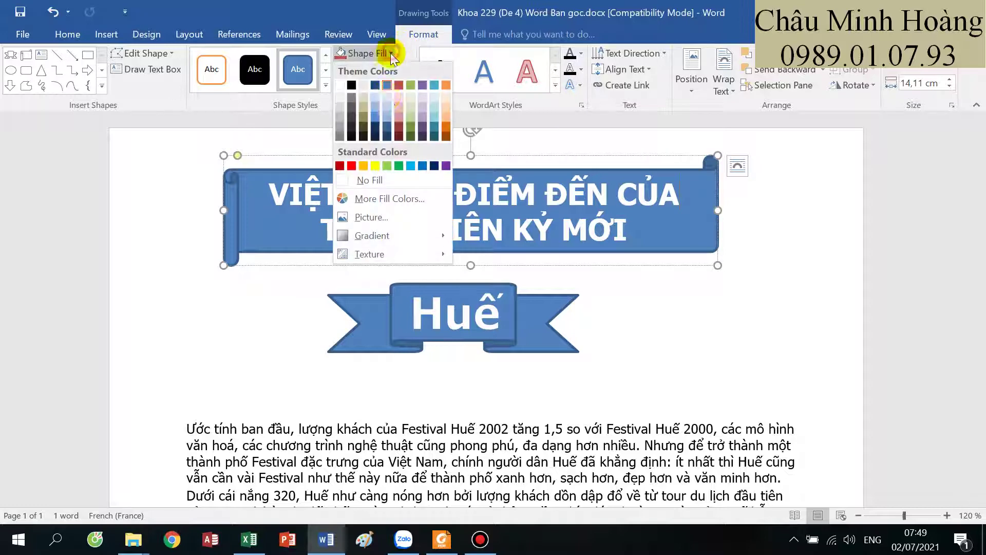
click(339, 125)
- Compare the title text with the PDF sample and set both title lines in the Word scroll to a black text fill
drag(272, 195, 642, 230)
click(448, 550)
click(448, 551)
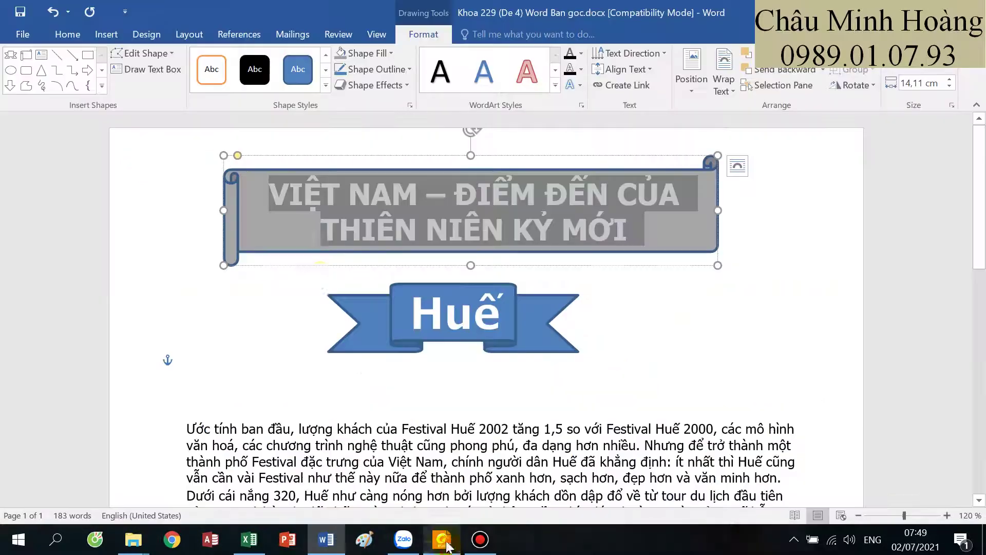
click(581, 53)
click(581, 102)
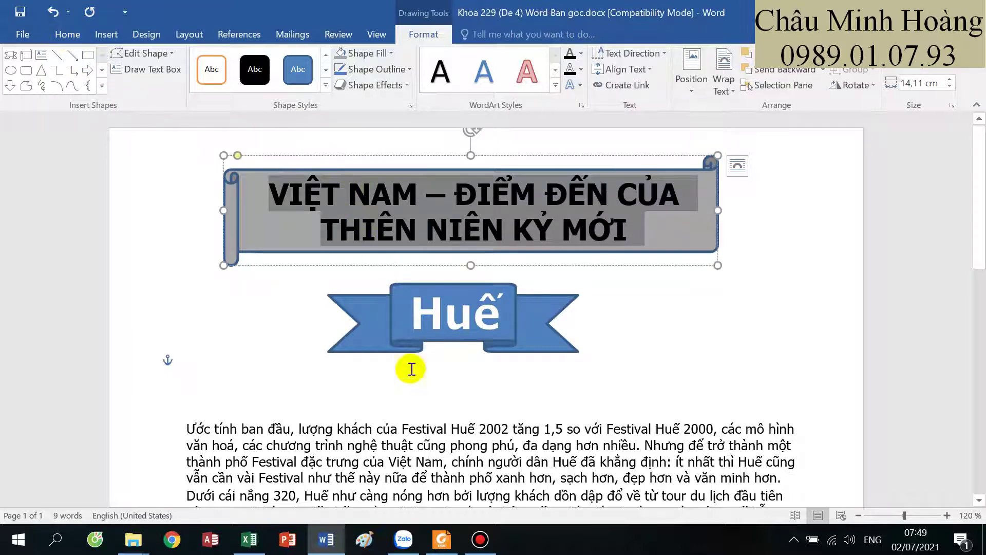
- Check the sample "Huế" lettering in the exam PDF and set the Word WordArt's text fill to the standard blue
click(440, 542)
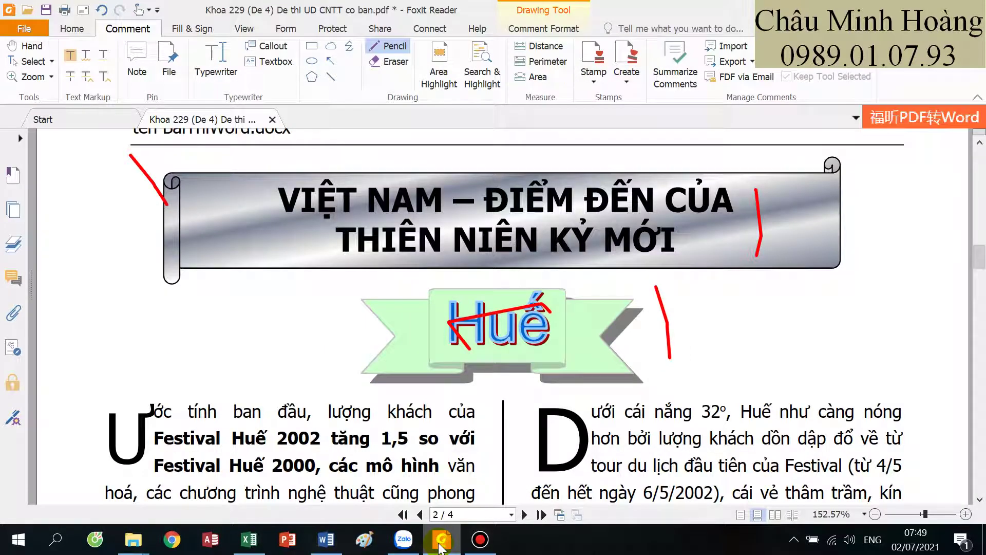
click(440, 542)
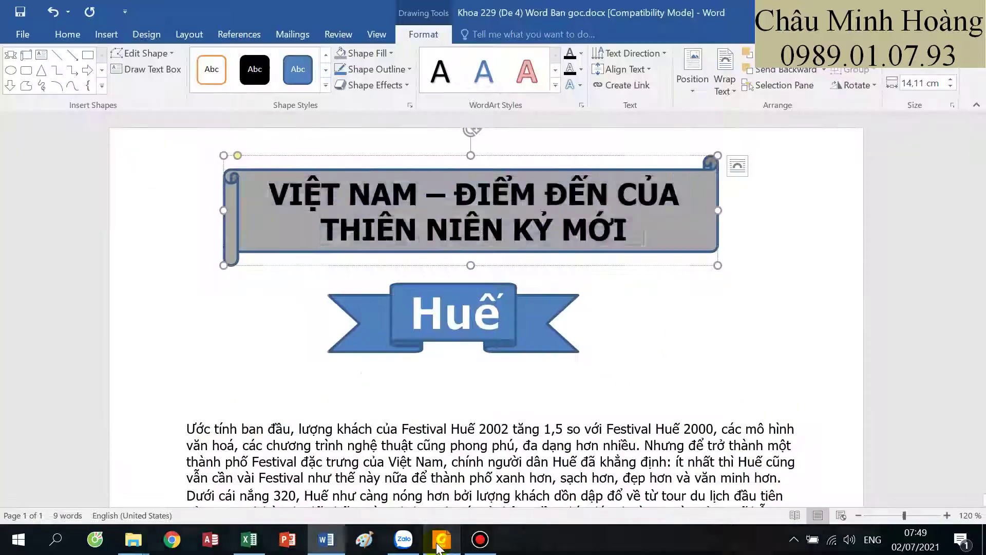
click(439, 543)
click(438, 545)
click(421, 321)
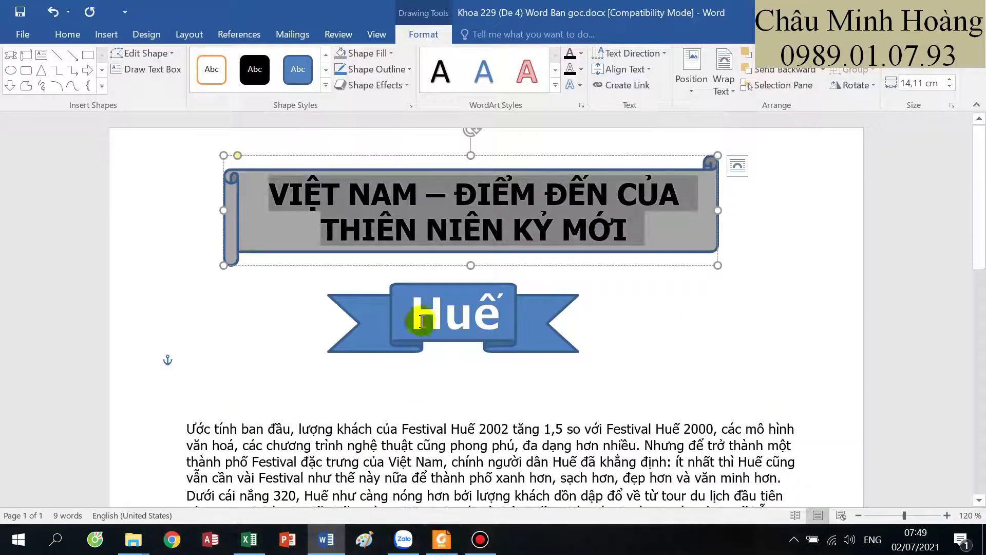
drag(416, 308, 495, 315)
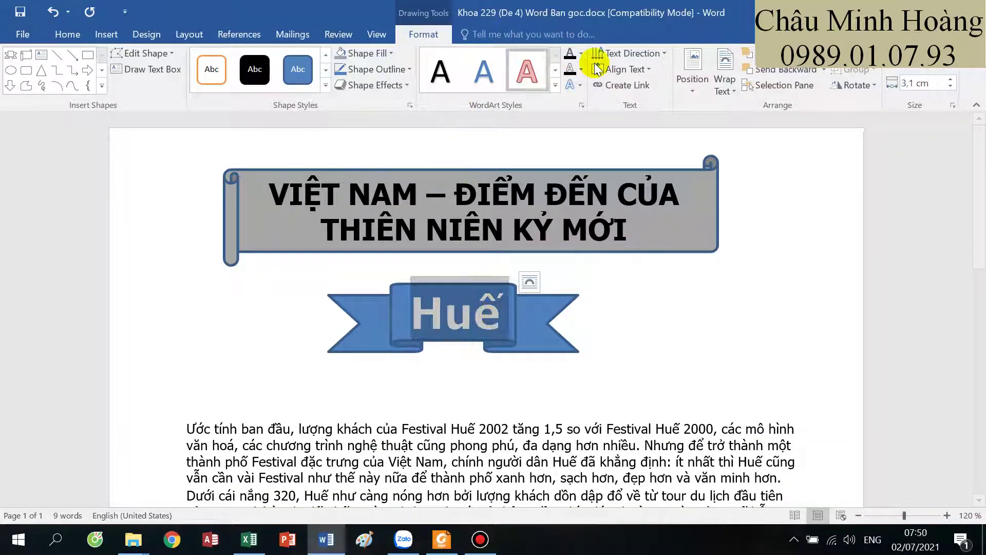
click(581, 53)
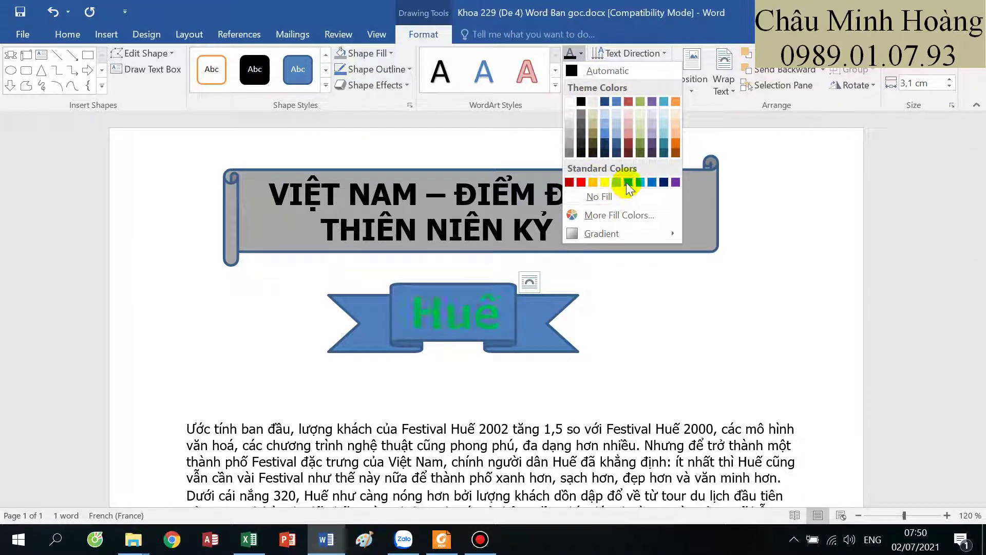
click(651, 182)
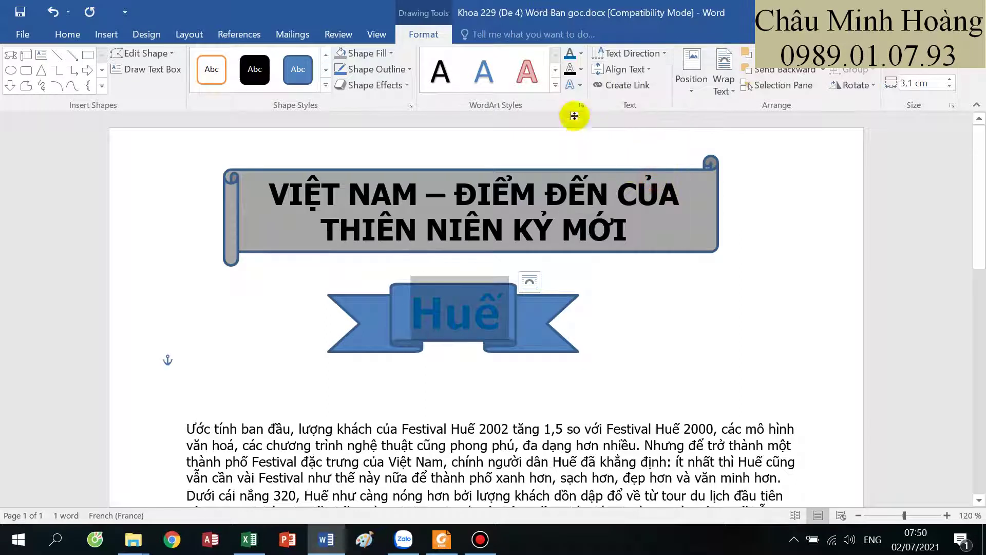
- Give the "Huế" lettering a white outline and fill the ribbon behind it with standard light green, checking against the exam PDF
click(582, 70)
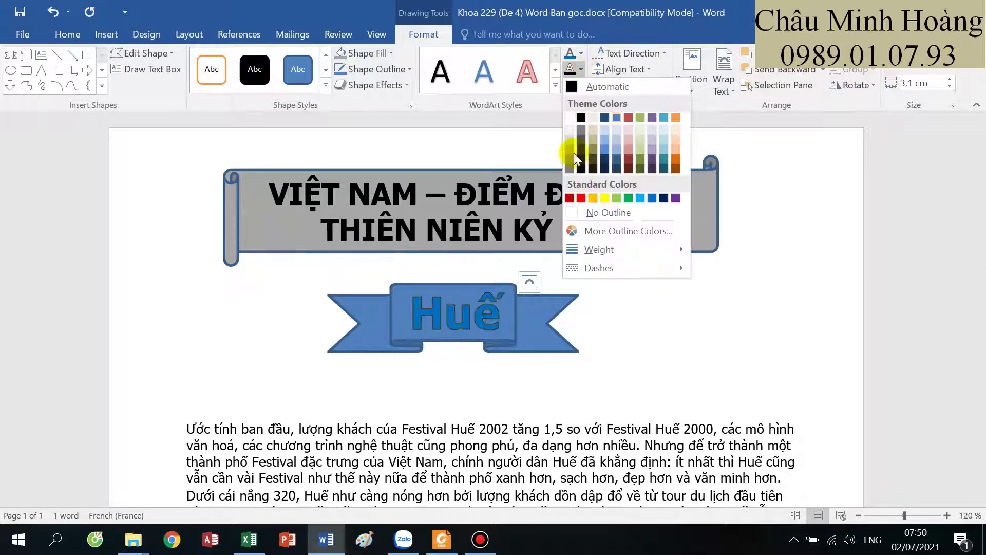
click(569, 118)
click(552, 315)
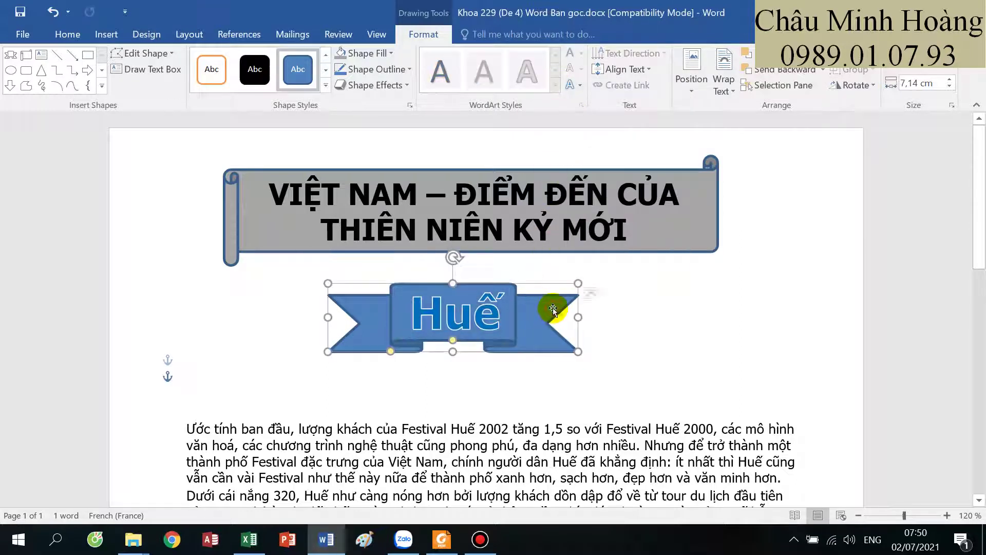
click(441, 539)
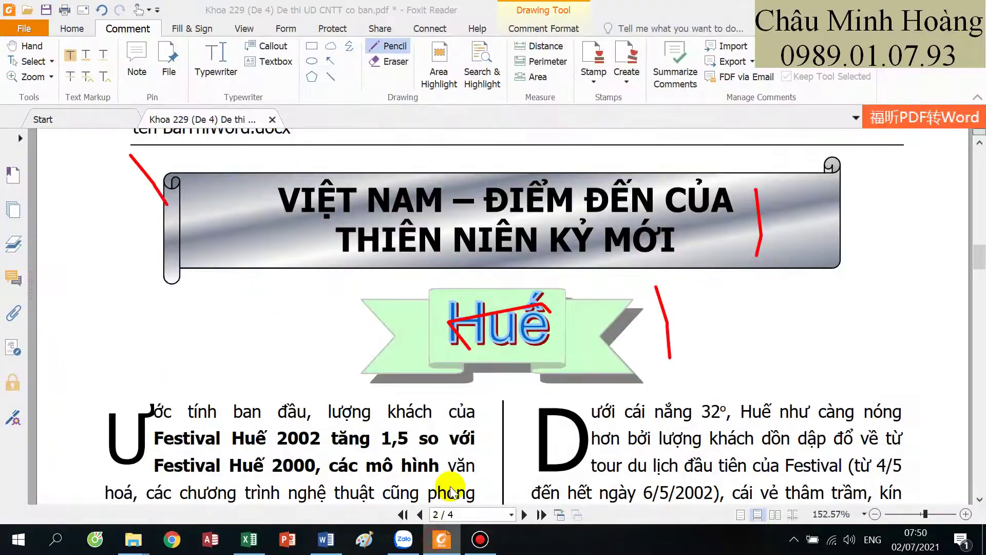
key(alt+Tab)
click(389, 54)
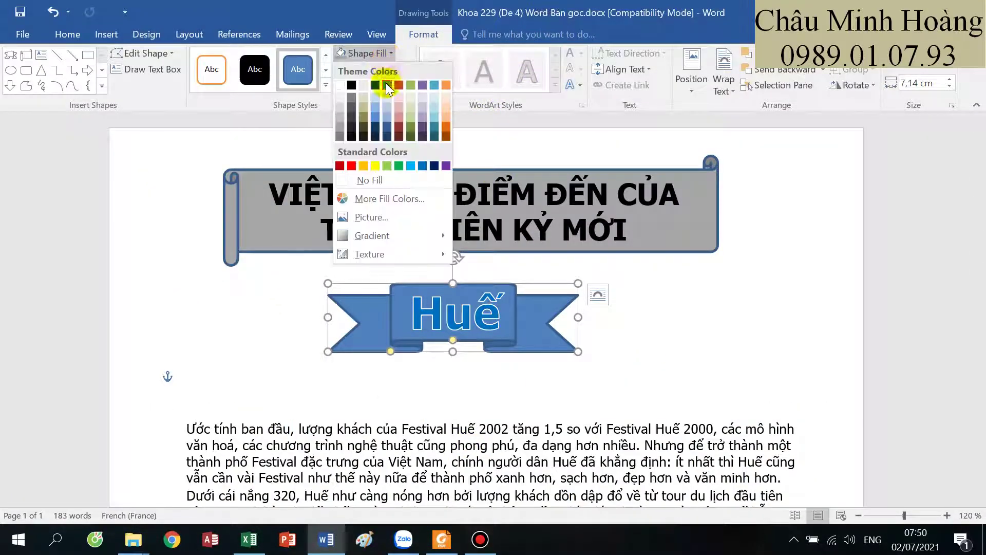
click(387, 166)
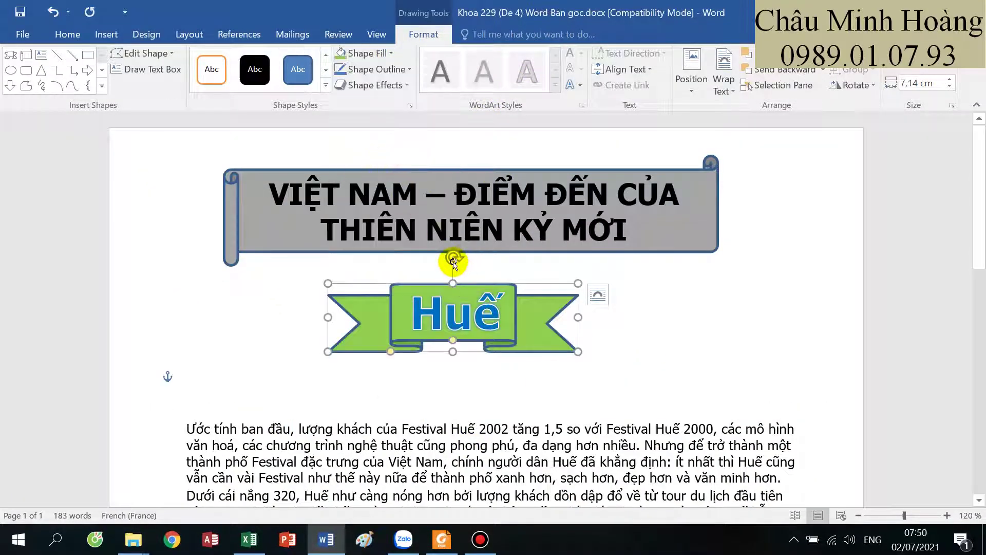
- Check the sample ribbon's border in the exam PDF and set the Word ribbon's outline to light grey
click(442, 537)
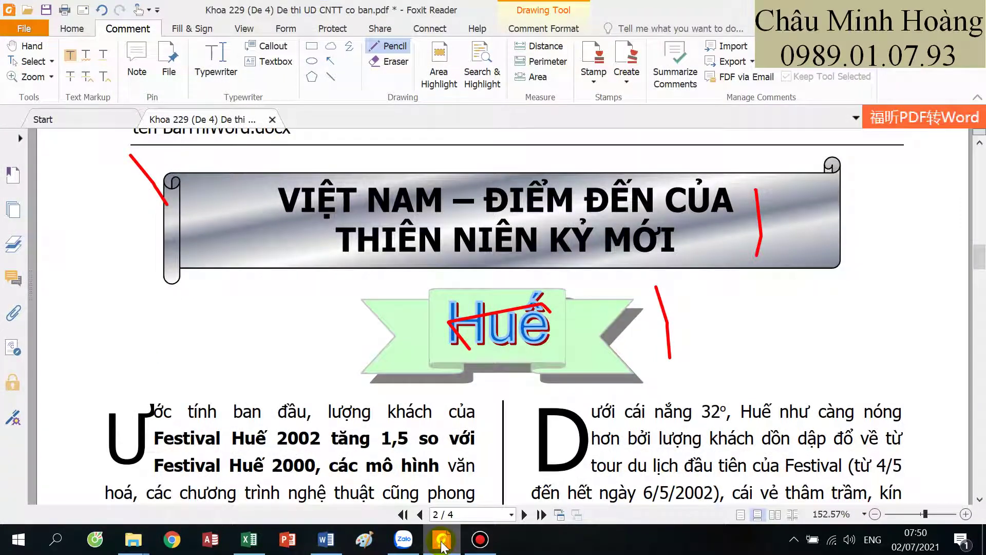
click(442, 542)
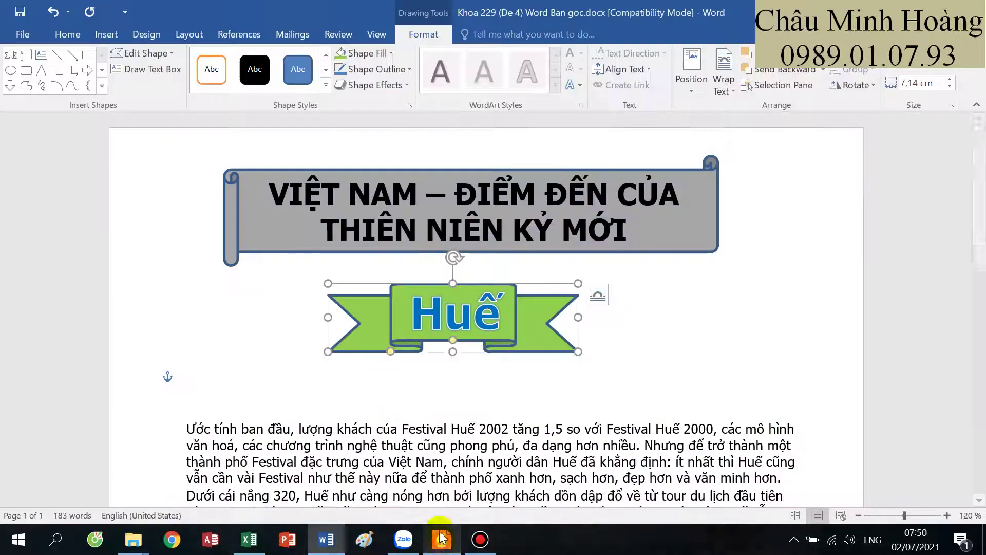
click(377, 69)
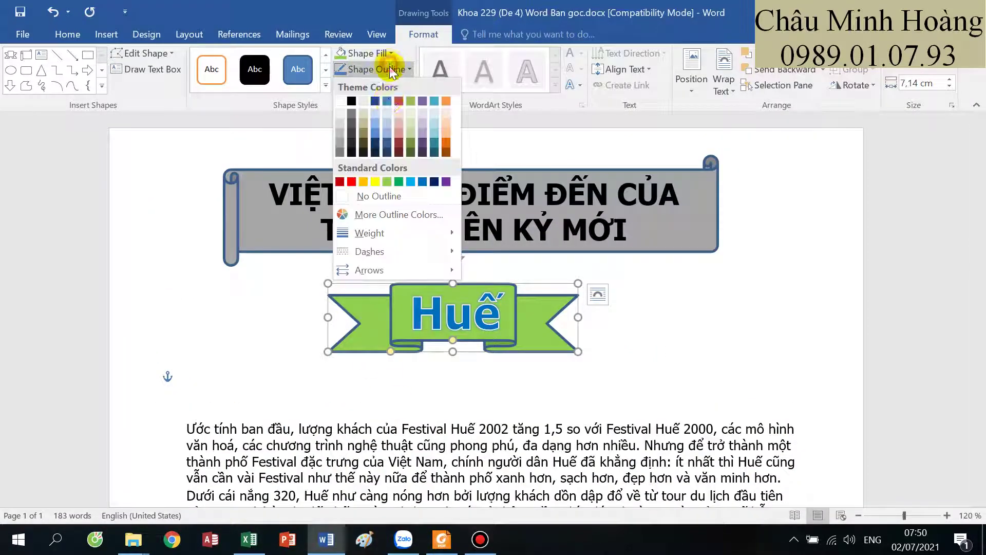
click(339, 123)
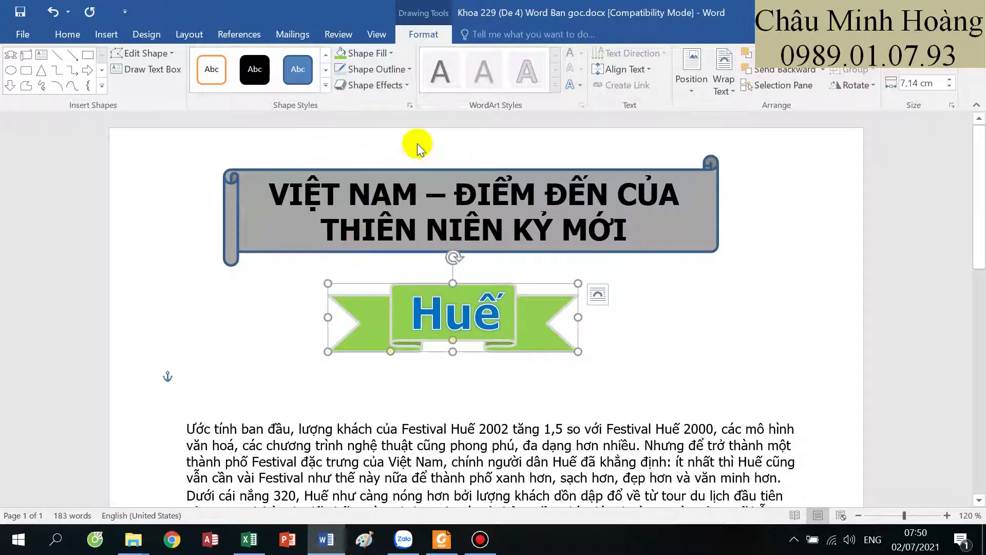
- Apply an outer shadow offset to the upper right to the green ribbon
click(400, 85)
mouse_move(392, 137)
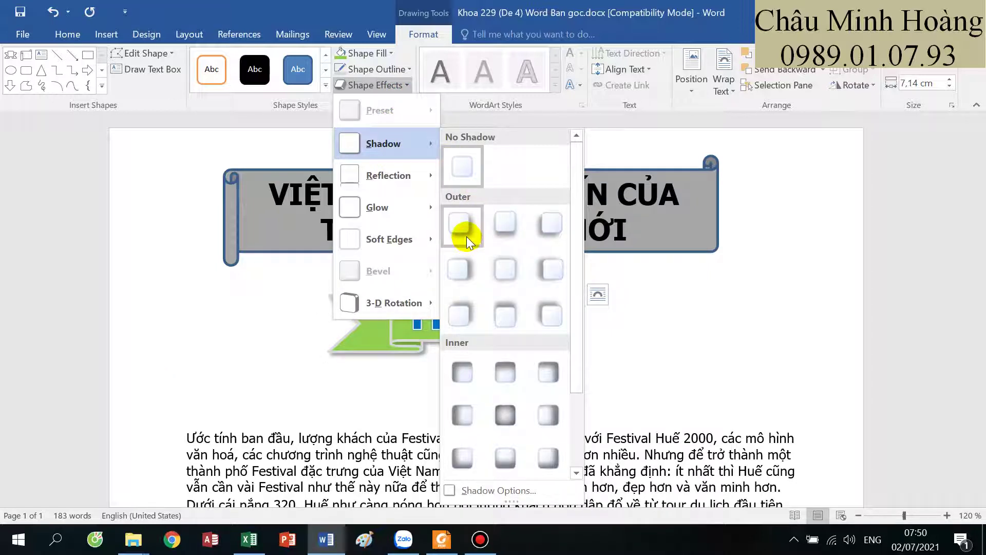
click(467, 310)
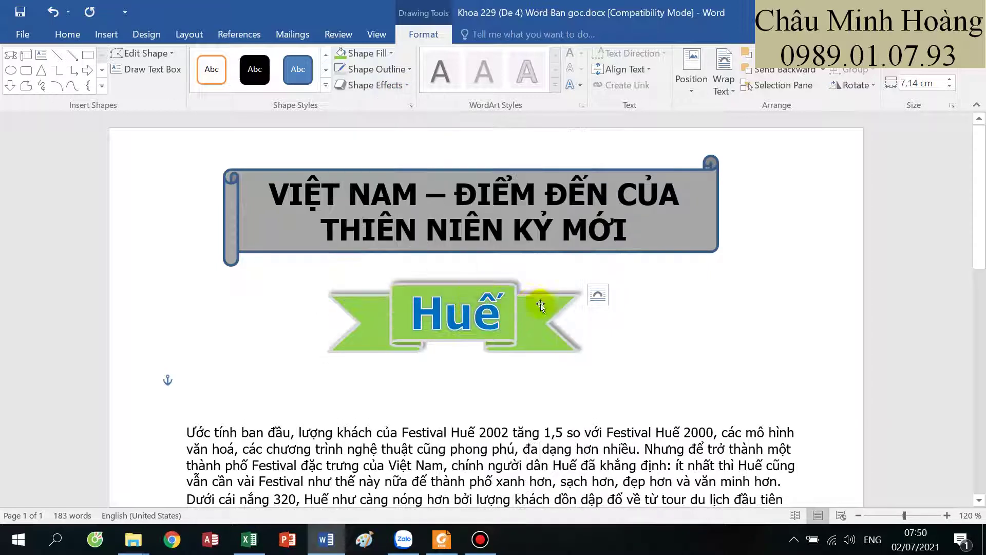
- Switch the green ribbon's shadow to the outer preset offset to the lower right and set its transparency to 62%
click(541, 306)
click(375, 85)
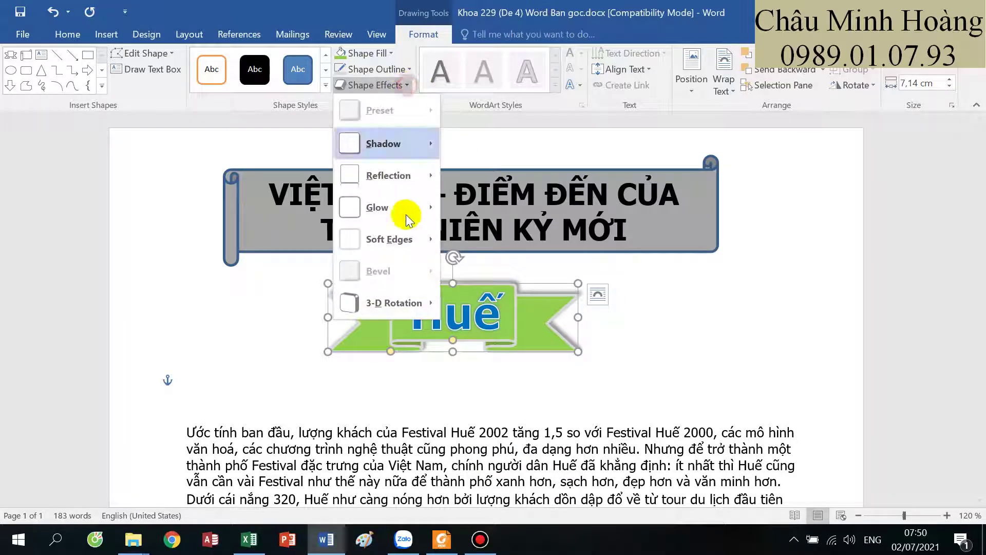
mouse_move(390, 145)
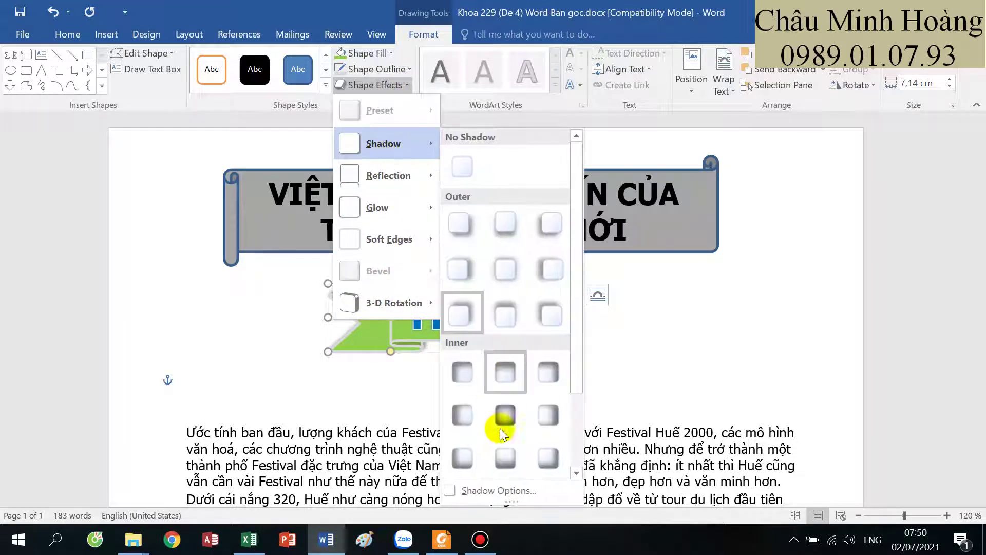
click(498, 489)
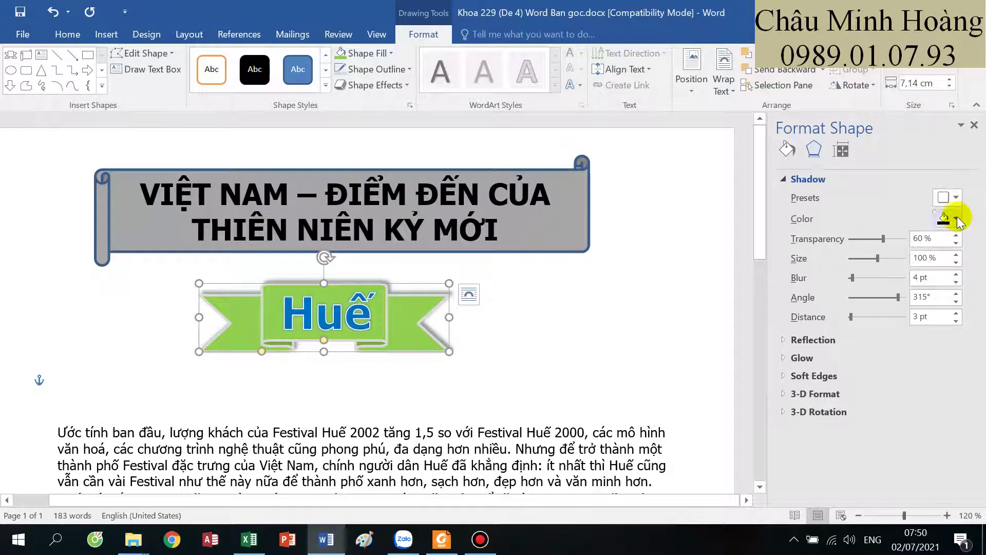
click(956, 200)
click(865, 308)
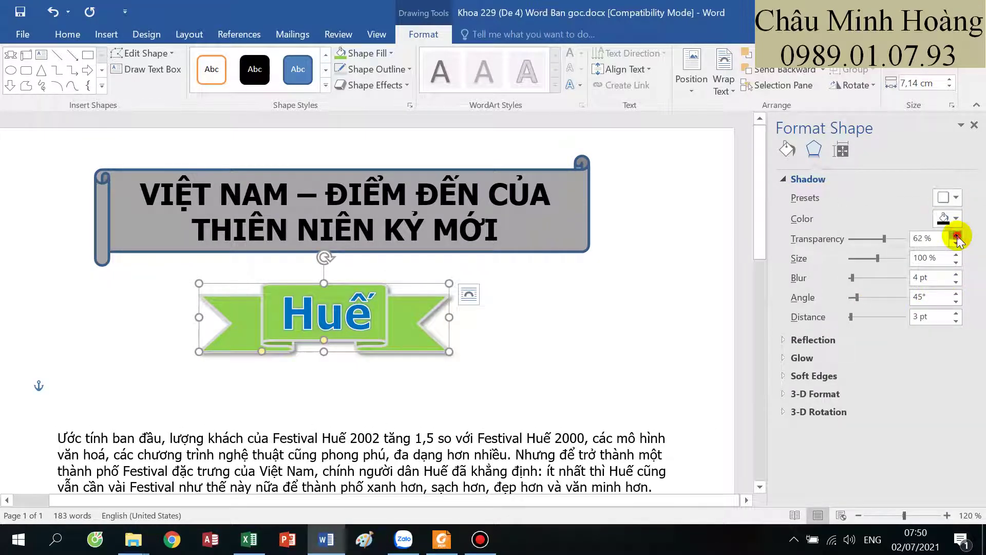
- Set the ribbon shadow's size to 103%, blur to 6 pt and angle to 330°
click(957, 253)
click(957, 254)
click(956, 254)
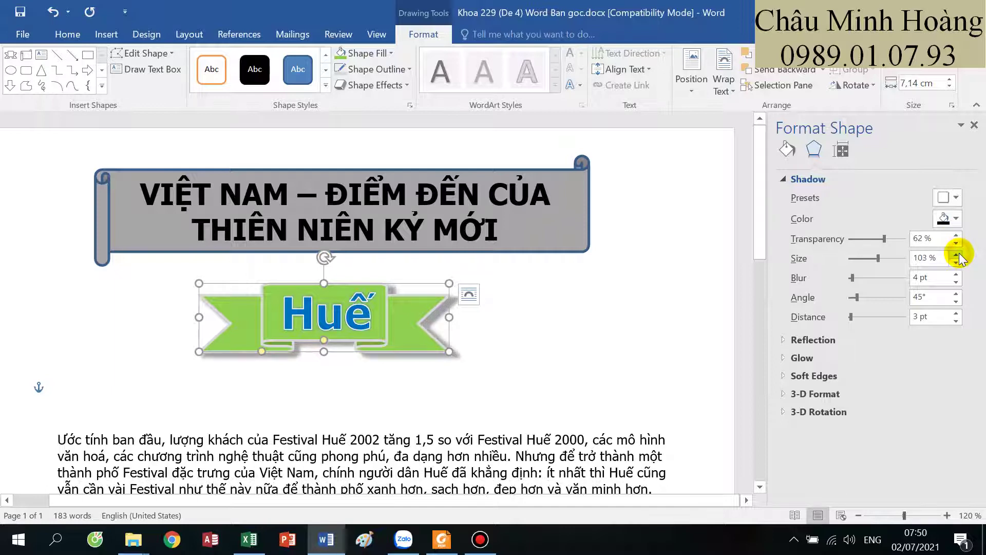
click(956, 274)
click(956, 273)
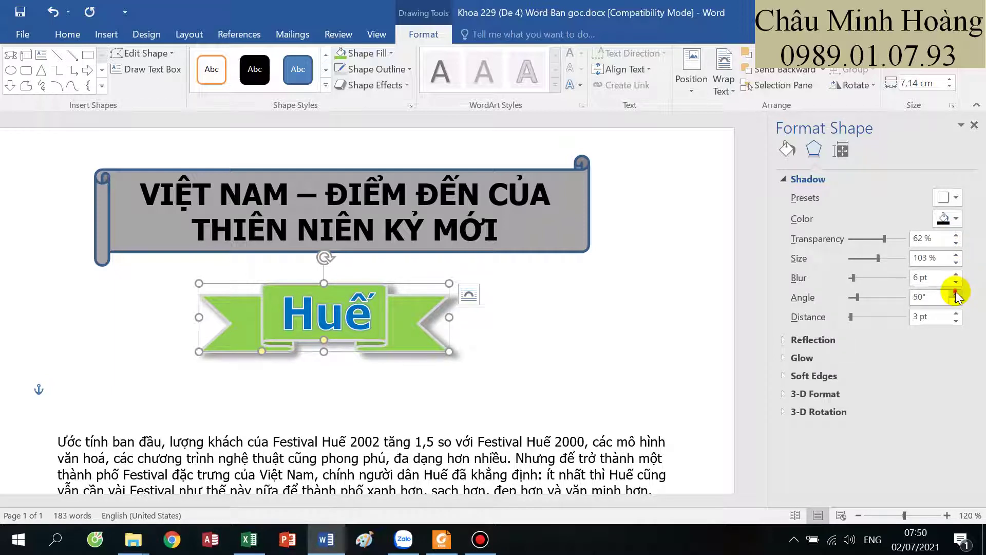
click(956, 293)
click(956, 293)
click(956, 293)
drag(956, 294, 950, 302)
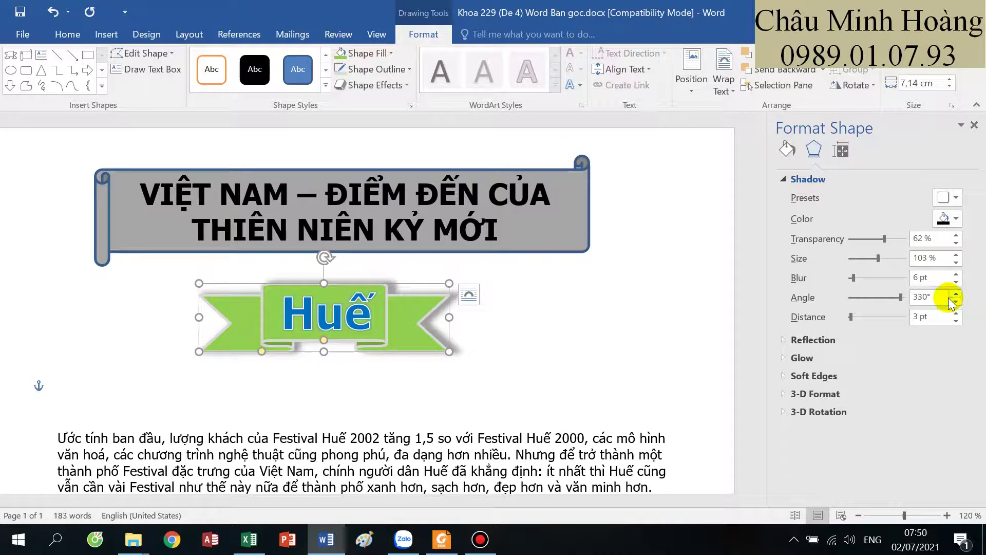
click(532, 333)
- Format the two paragraphs from "Ước tính ban đầu" to "mọi miền." as two columns with a line between
scroll(430, 220, down, 4)
scroll(429, 221, up, 1)
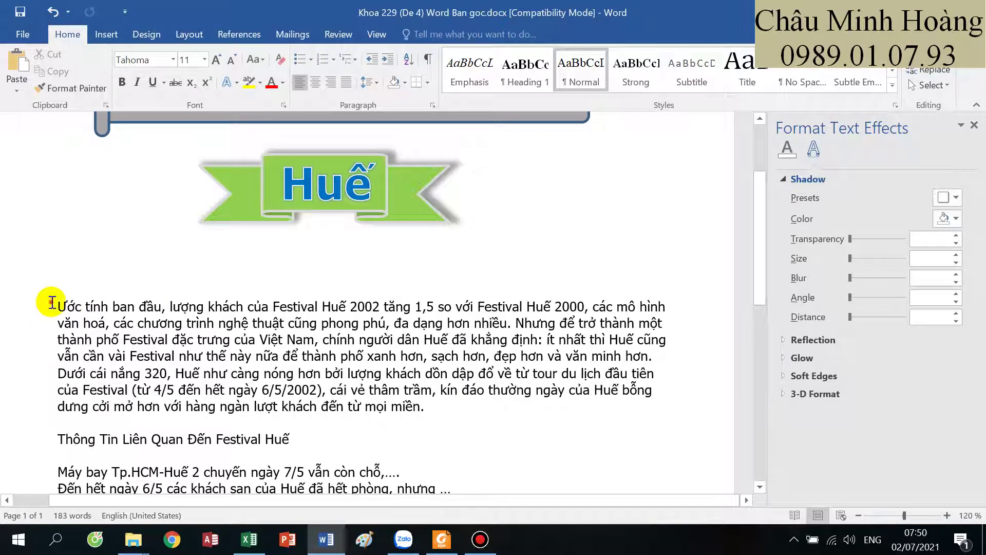
click(51, 303)
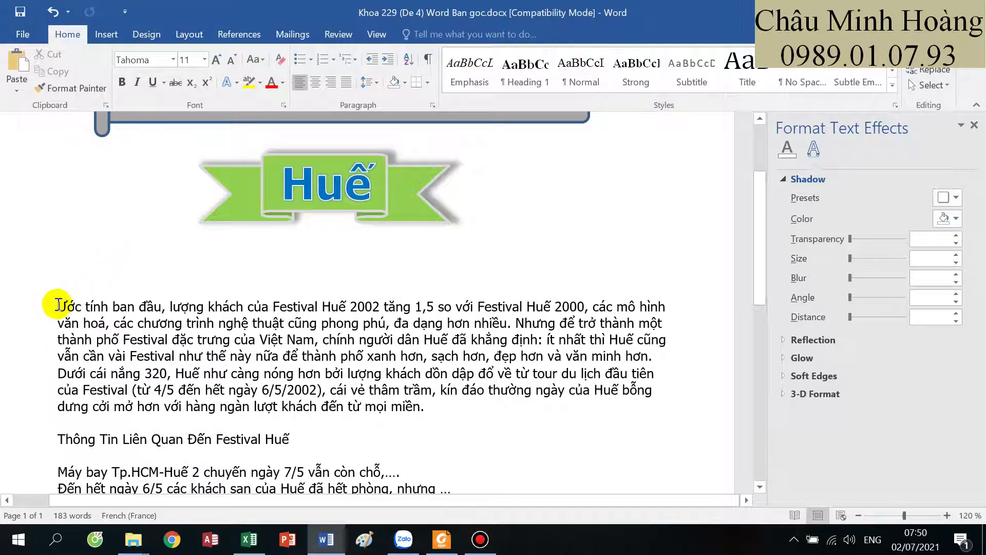
drag(58, 305, 446, 403)
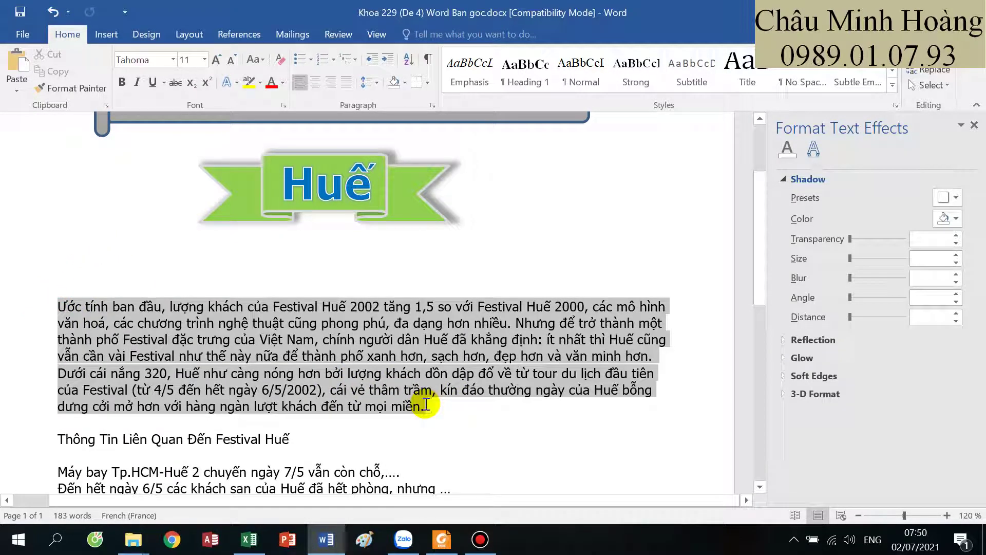
click(140, 40)
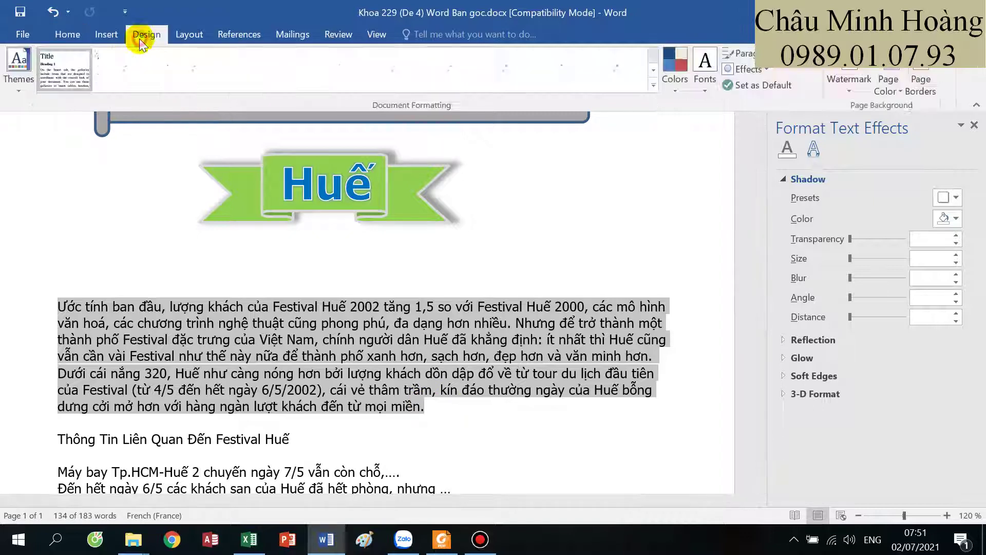
click(185, 35)
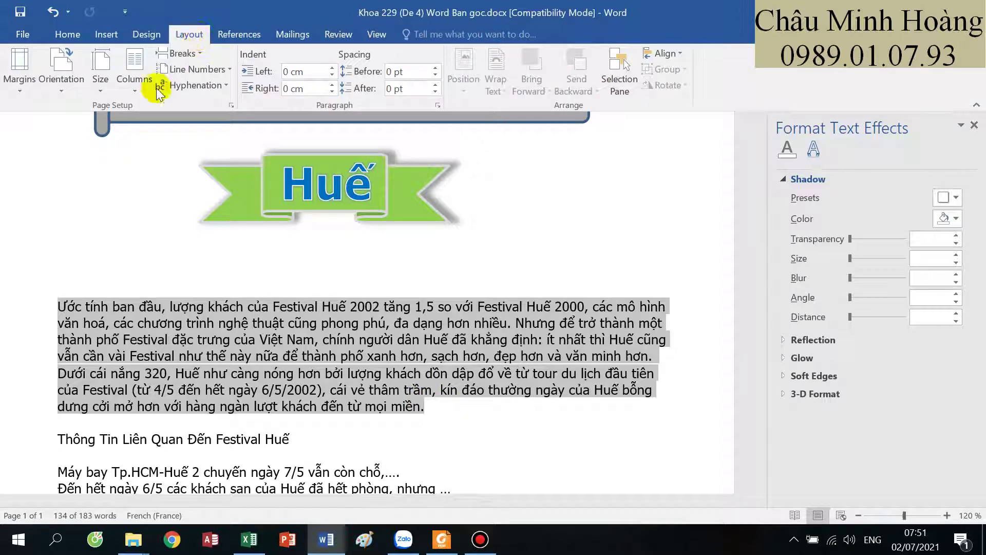
click(132, 89)
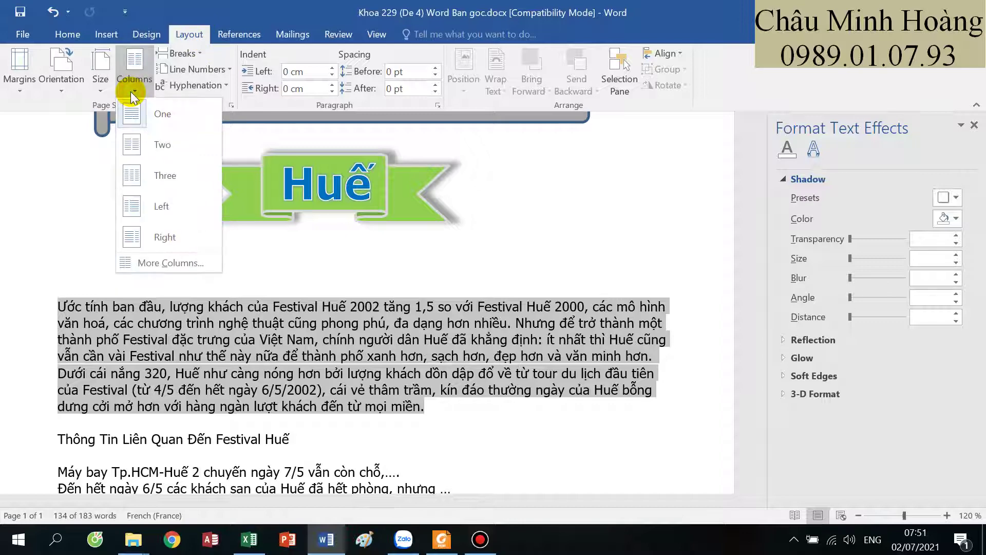
click(155, 264)
click(434, 167)
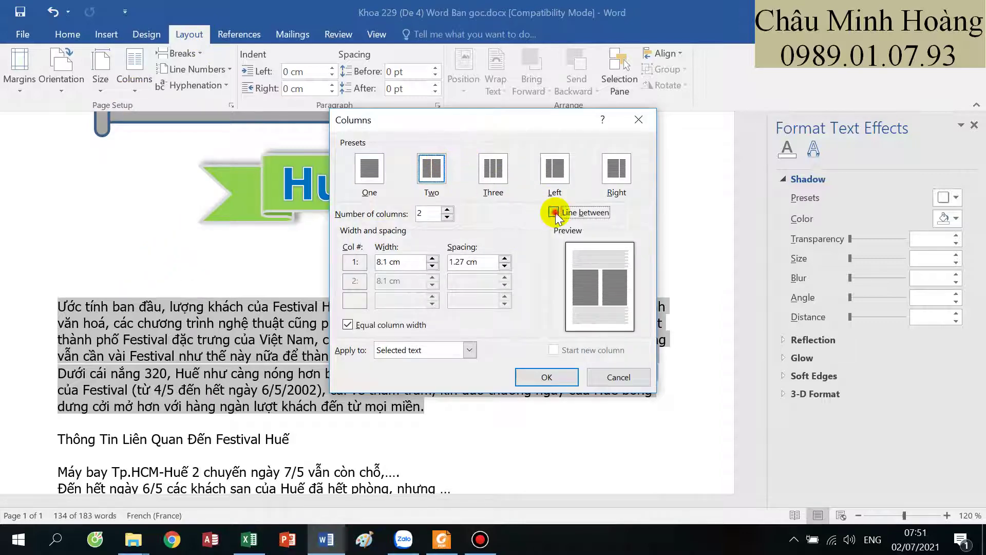
click(556, 377)
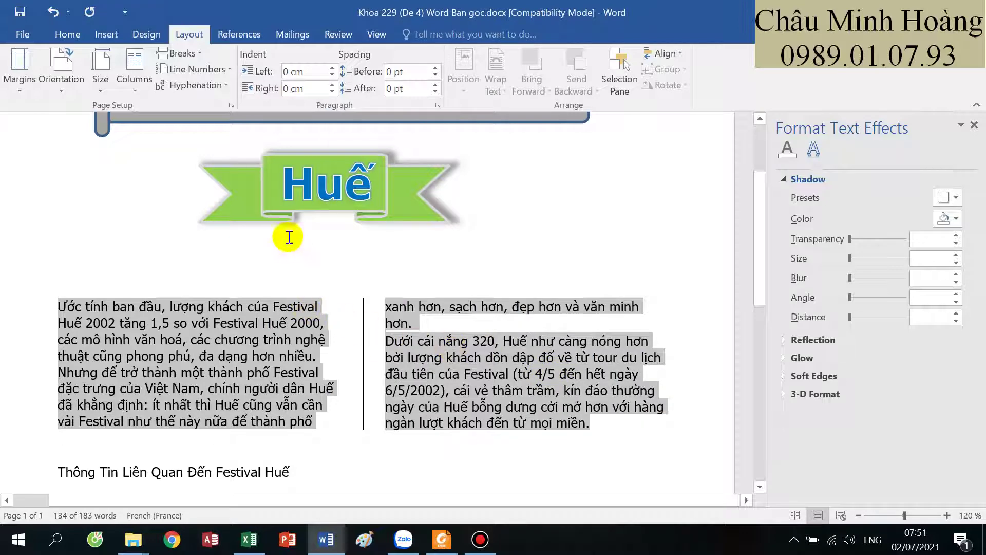
- Delete one empty line above the two-column text and undo the further deletion that displaces the ribbon
click(71, 284)
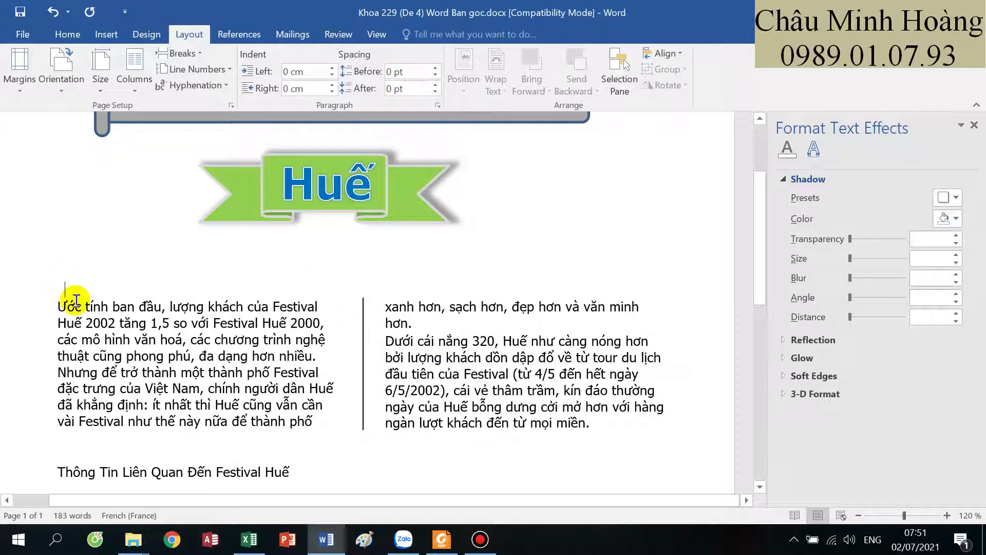
key(BackSpace)
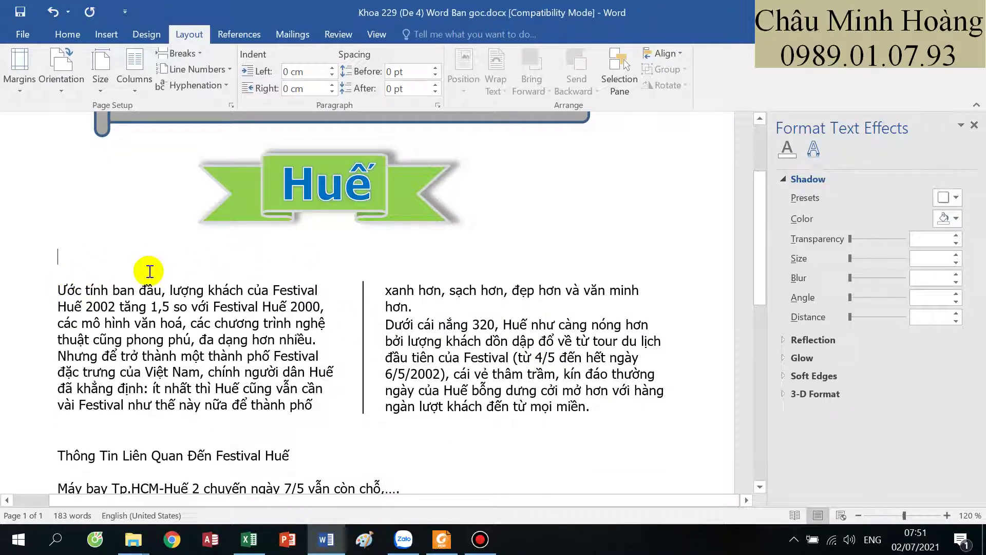
key(BackSpace)
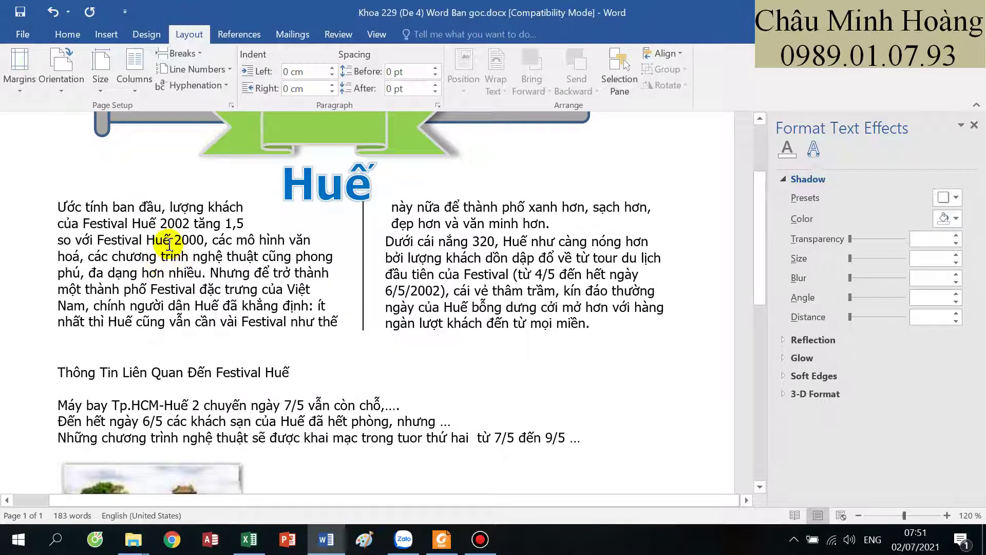
key(ctrl+z)
- Group the "Huế" WordArt with its green ribbon and set the group's text wrapping to Top and Bottom
scroll(342, 224, up, 1)
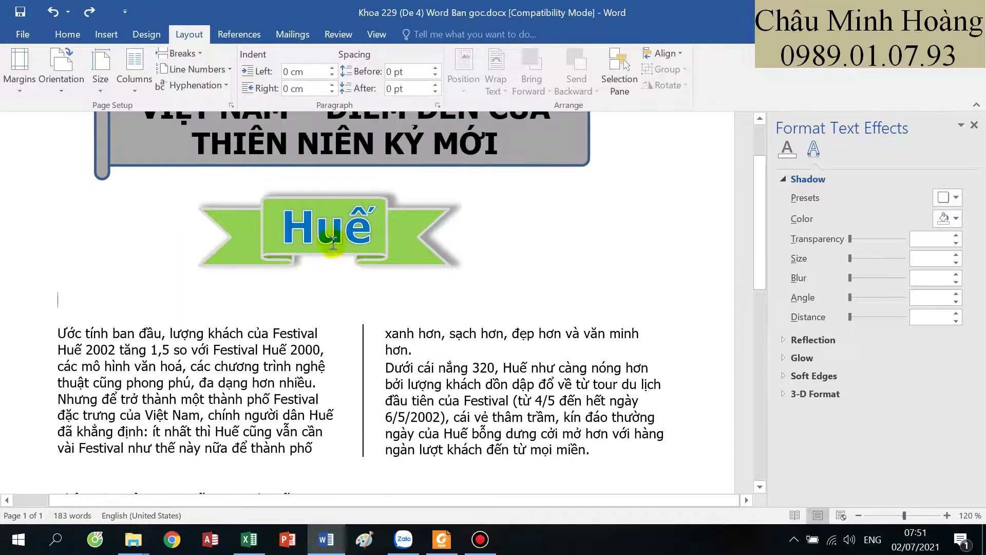
click(324, 241)
shift+click(416, 229)
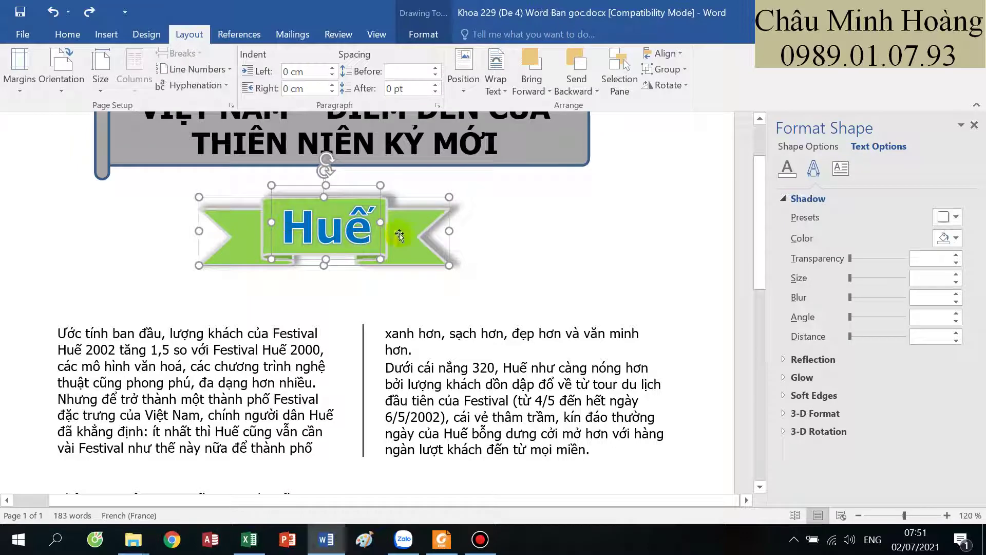
click(669, 69)
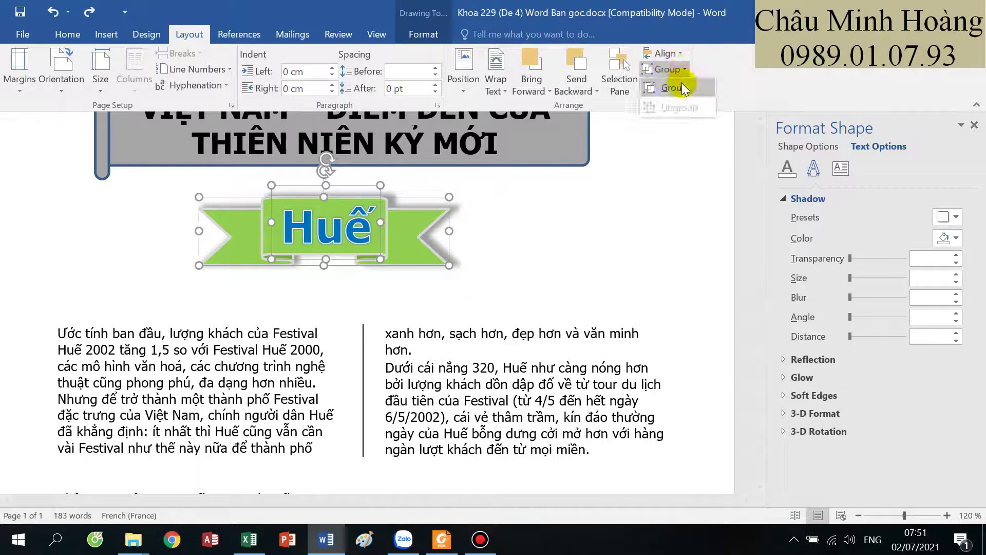
click(674, 95)
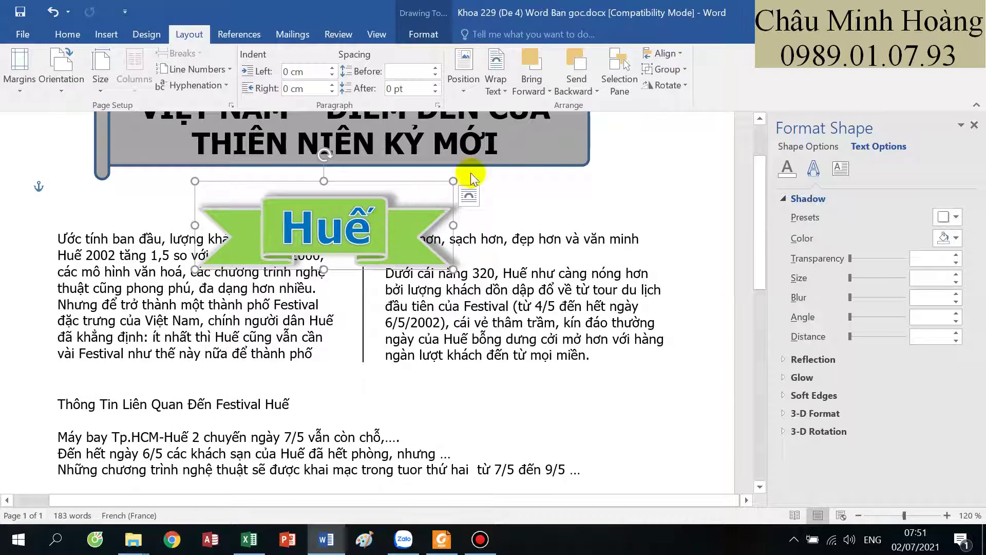
click(468, 195)
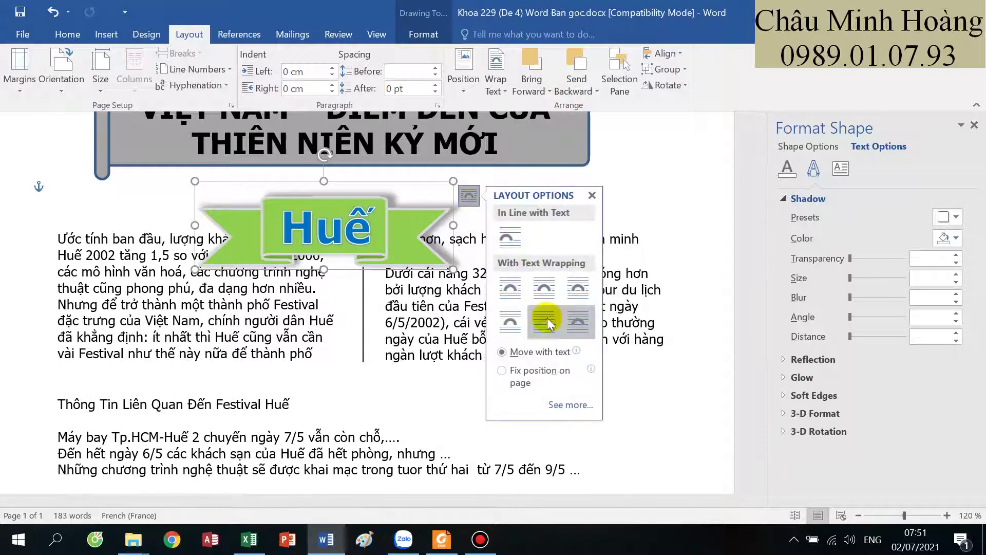
click(511, 326)
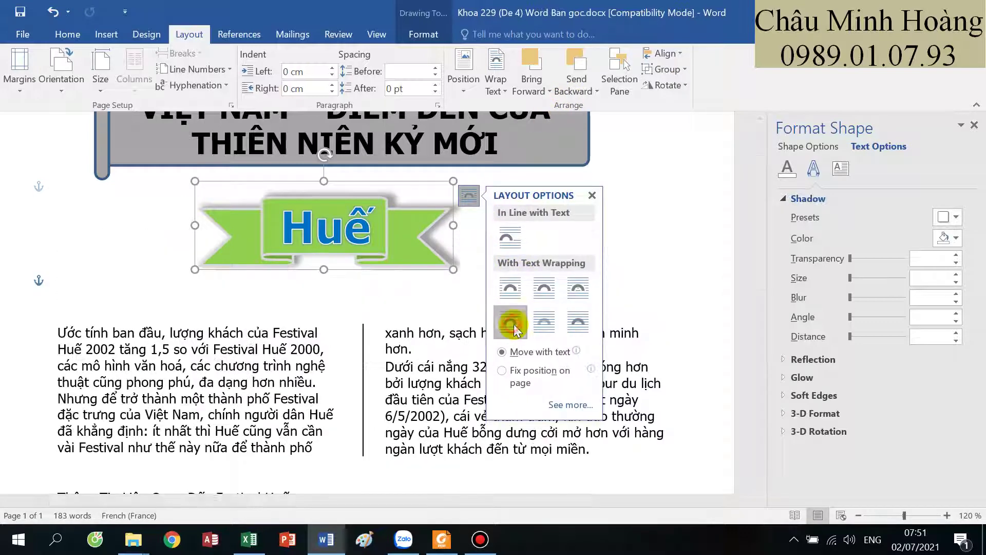
- Compare the scroll title, ribbon and two-column text with the sample page in the exam PDF
click(403, 302)
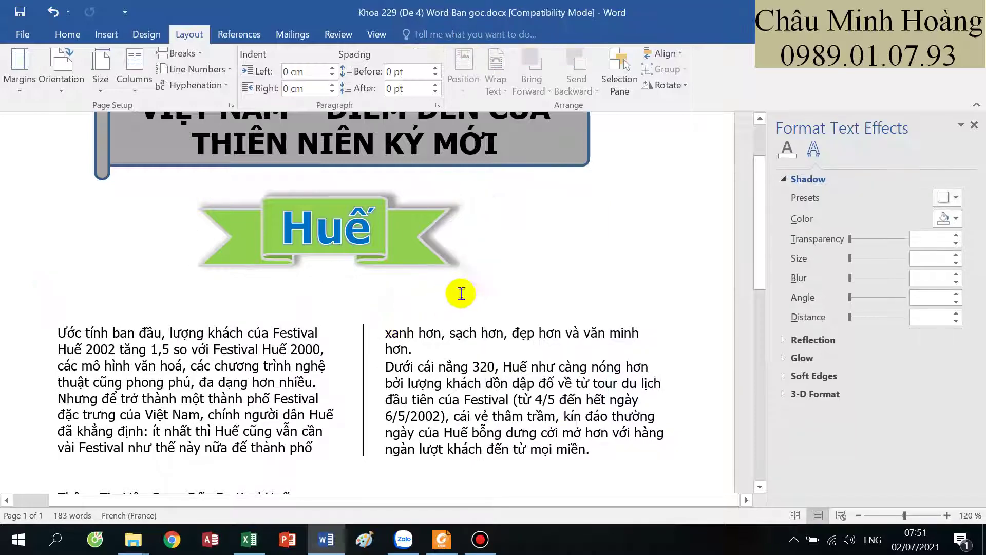
scroll(460, 288, up, 3)
click(317, 198)
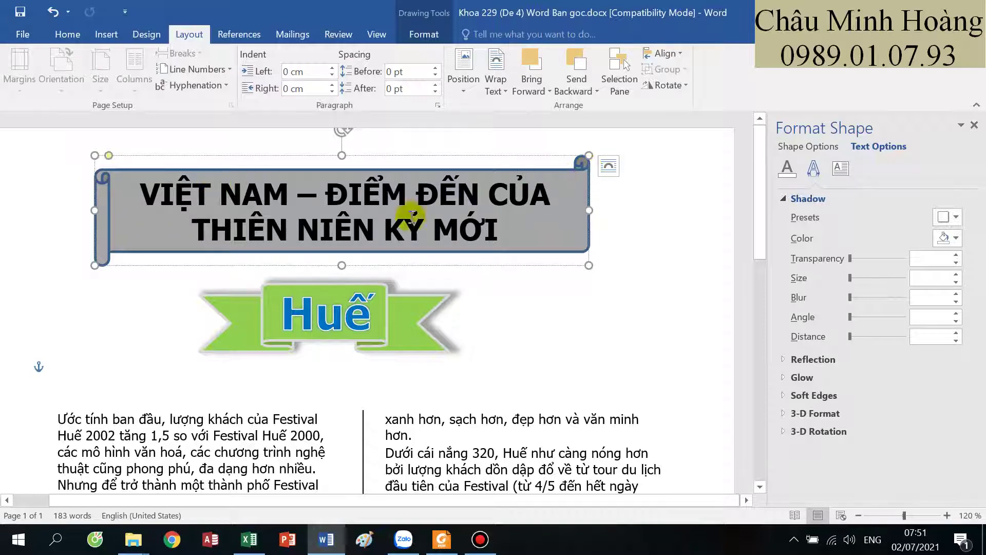
scroll(422, 276, down, 6)
click(179, 262)
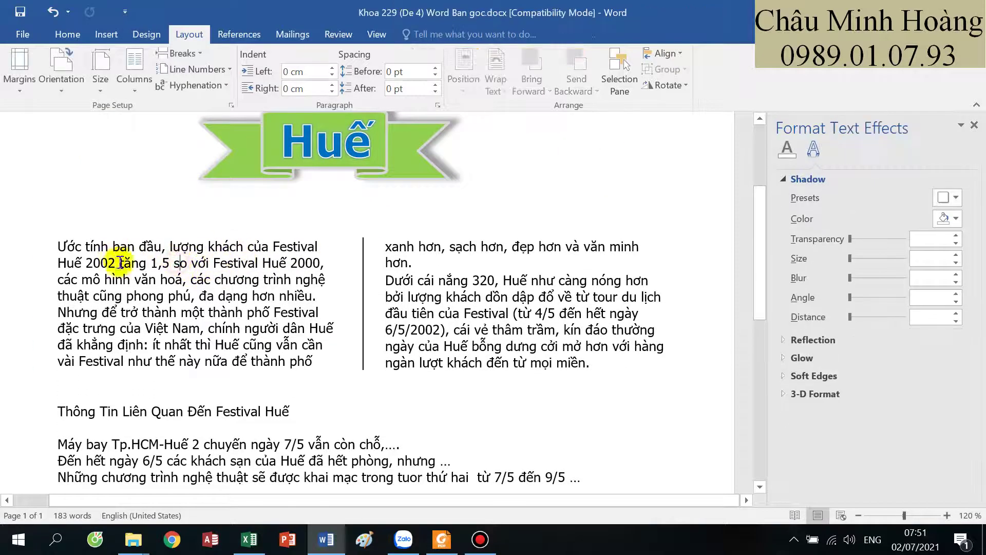
click(447, 543)
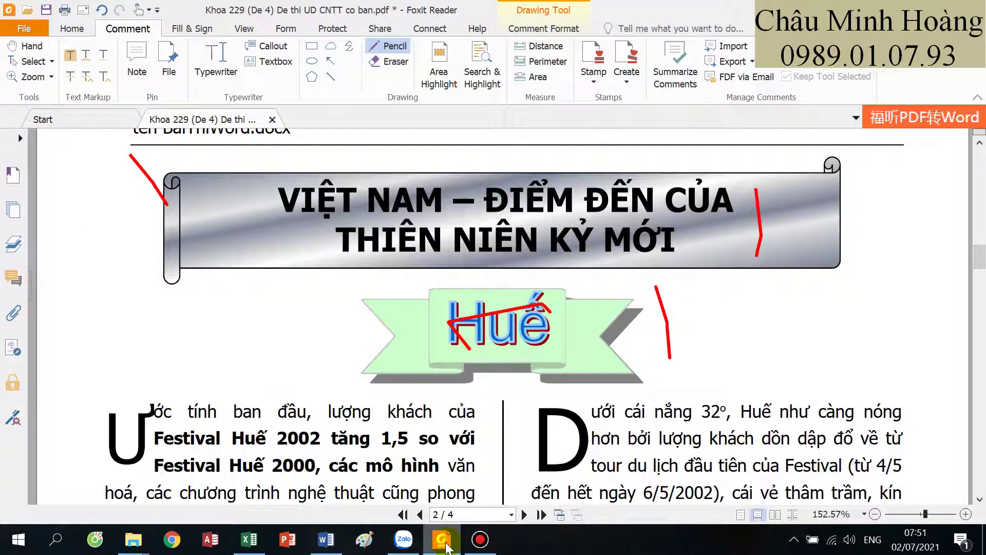
click(447, 544)
- Set the line spacing of the two-column text from "Ước tính ban đầu" to "mọi miền" to 1.5 lines
scroll(154, 205, down, 2)
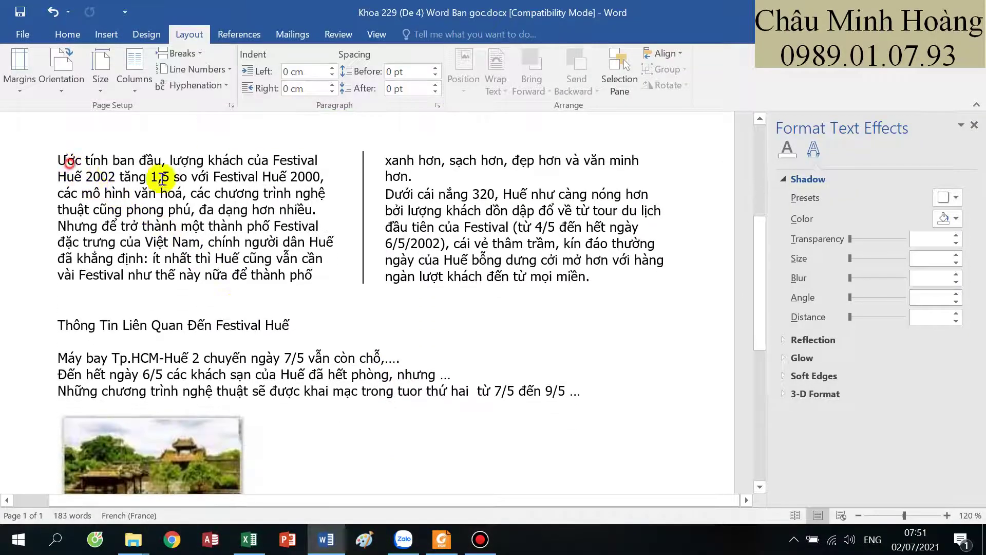
drag(162, 178, 588, 277)
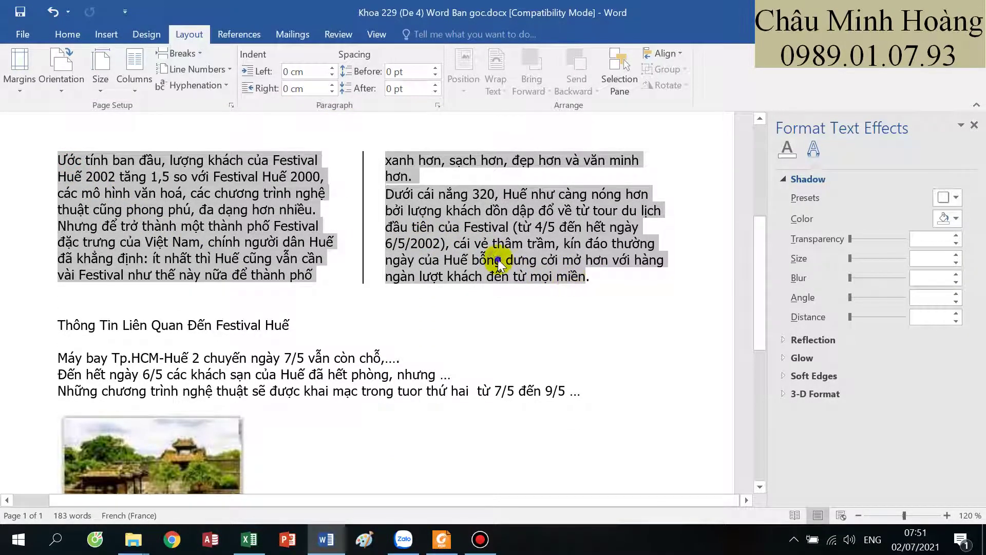
right_click(498, 262)
click(544, 370)
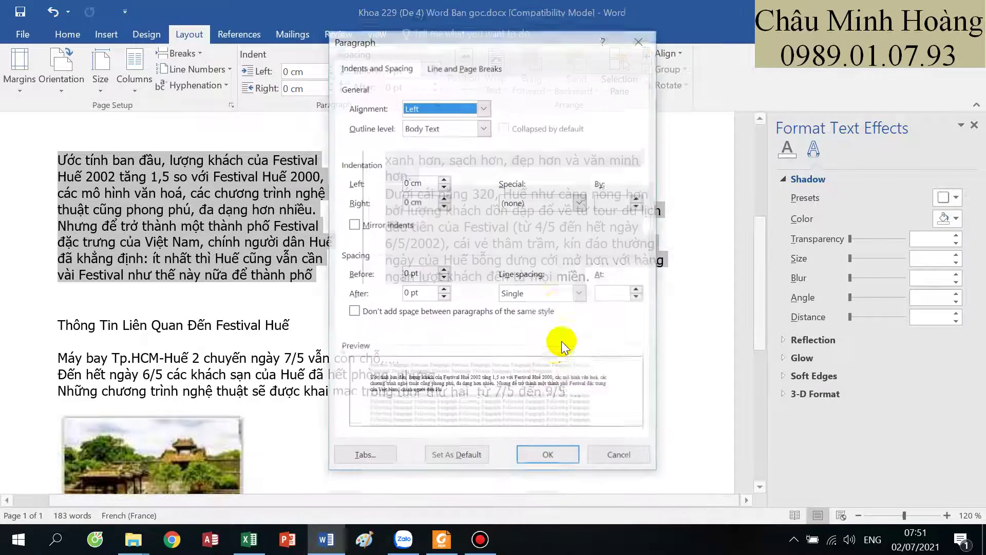
click(560, 298)
click(536, 316)
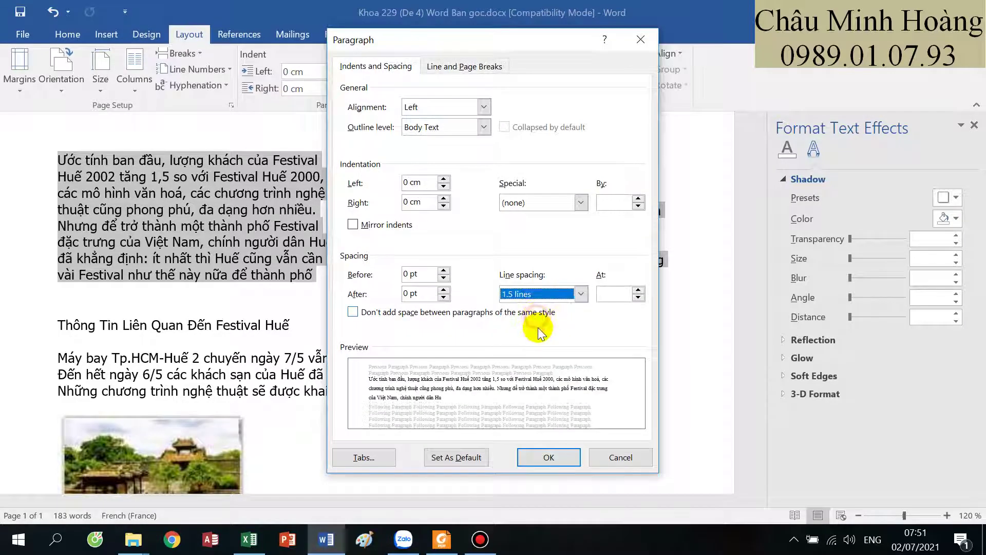
click(551, 457)
- Check the sample's text alignment and justify the two-column paragraphs
click(442, 542)
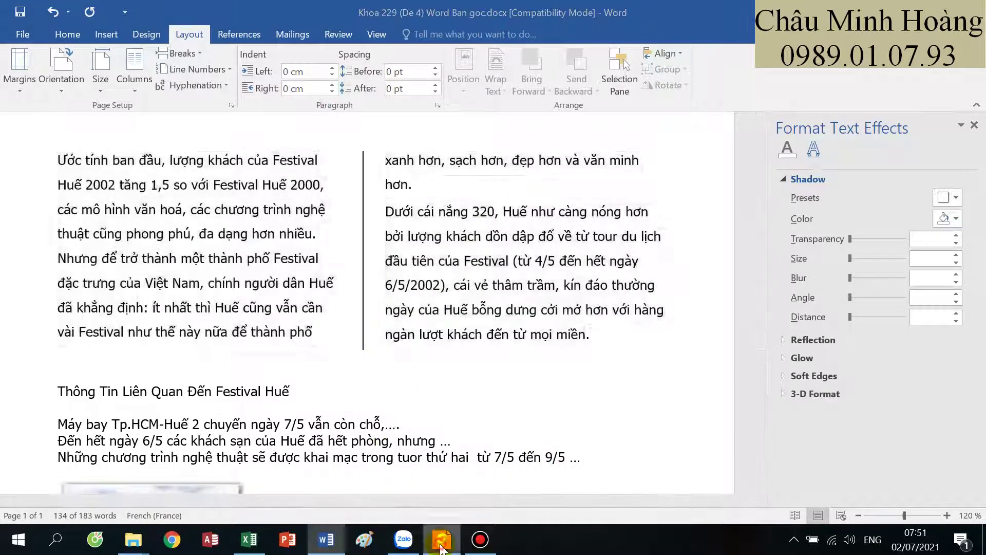
click(441, 542)
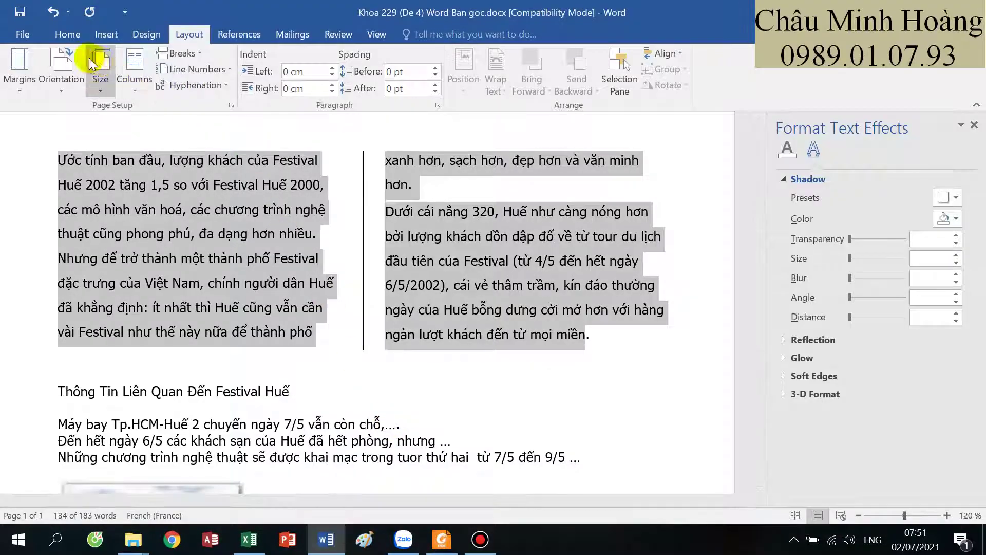
click(69, 34)
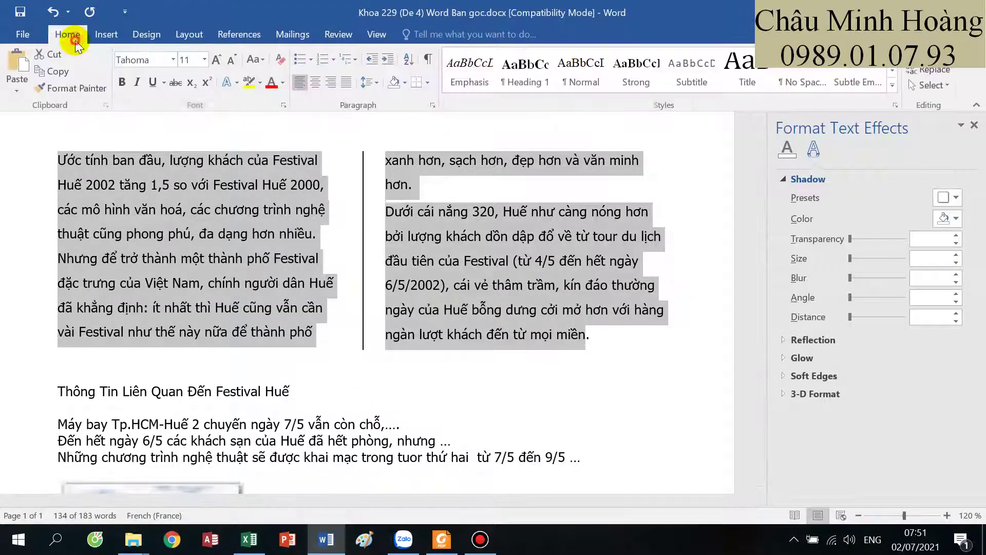
click(347, 85)
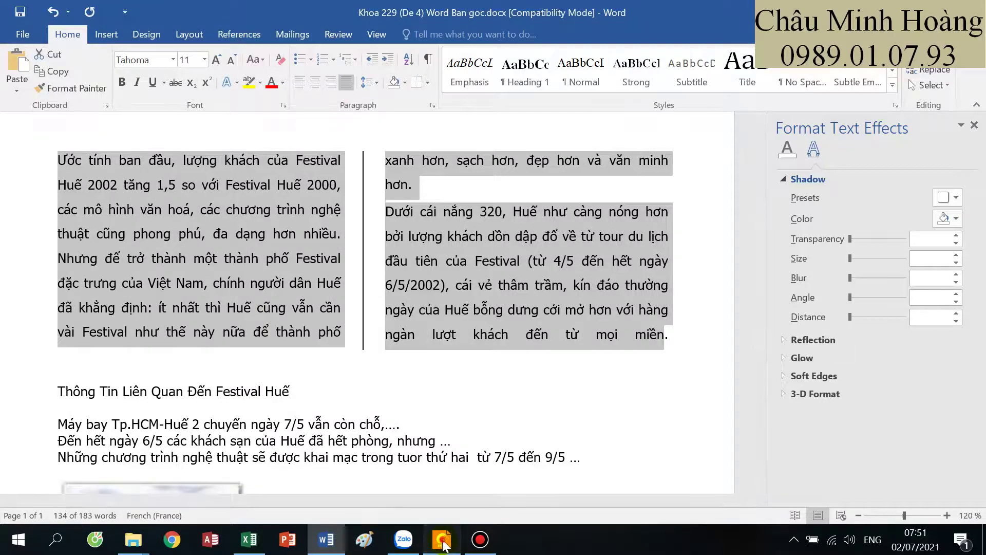
- Make the words from "Festival Huế 2002" to "các mô hình" in the first paragraph bold, as in the sample
click(441, 539)
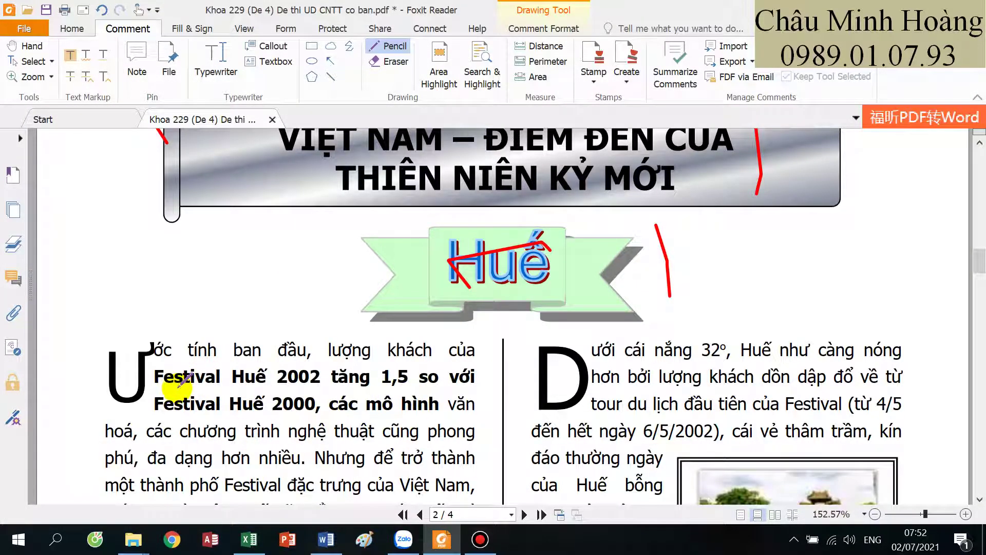
click(442, 539)
click(116, 194)
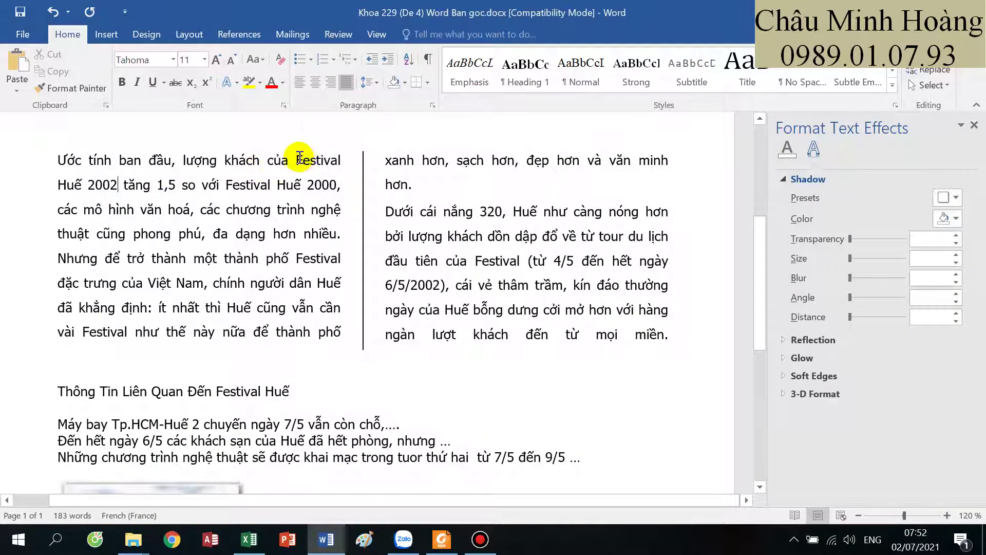
drag(297, 163, 134, 210)
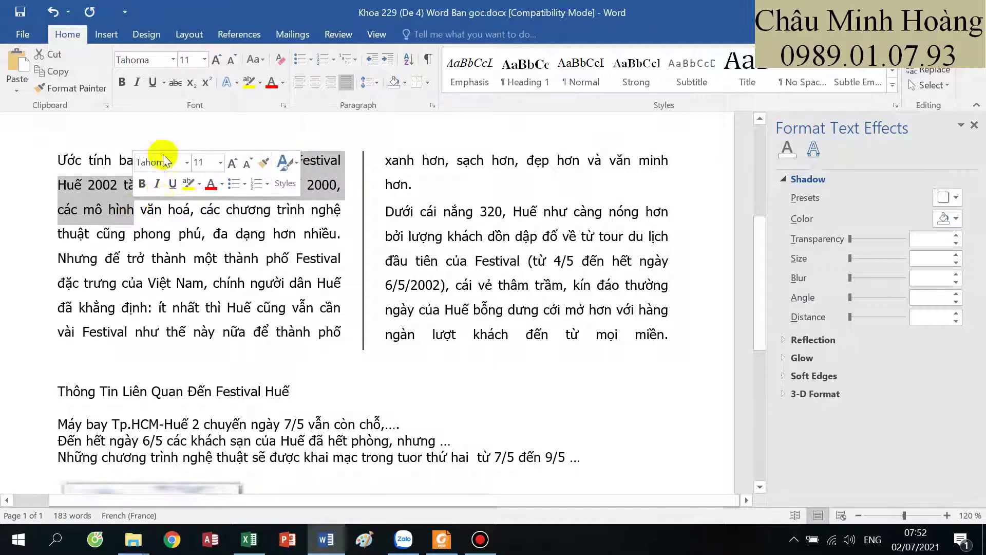
click(120, 82)
- Apply a dropped drop cap to the initial "Ư" of the first column paragraph
drag(57, 165, 67, 164)
click(105, 35)
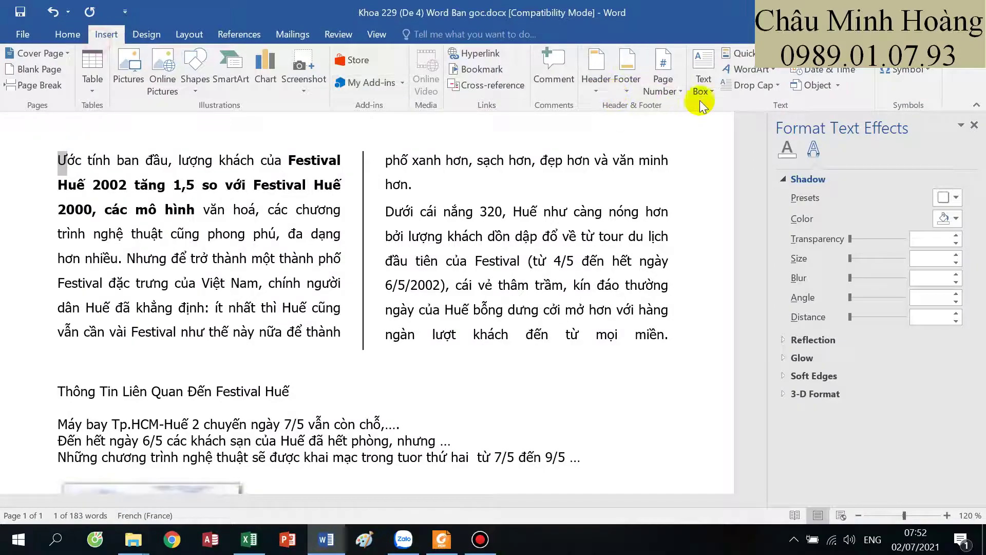
click(766, 85)
click(775, 139)
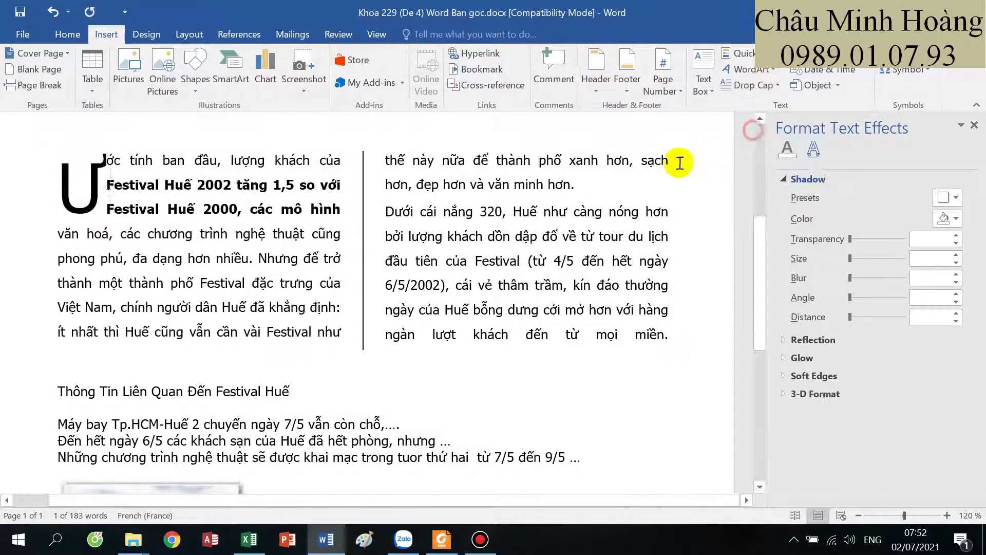
- Check the sample and apply a dropped drop cap to the "D" of the paragraph starting with "Dưới cái nắng"
click(458, 539)
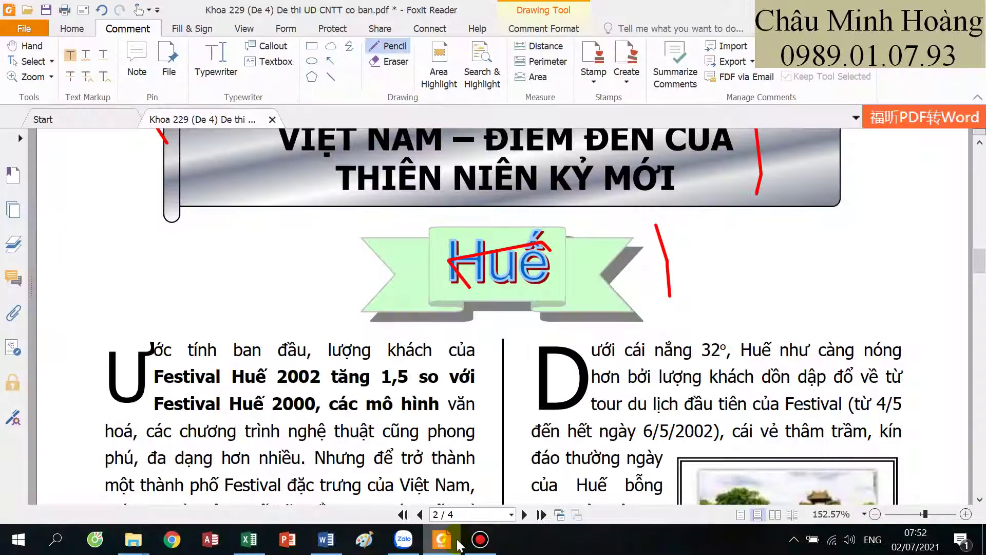
scroll(502, 418, down, 3)
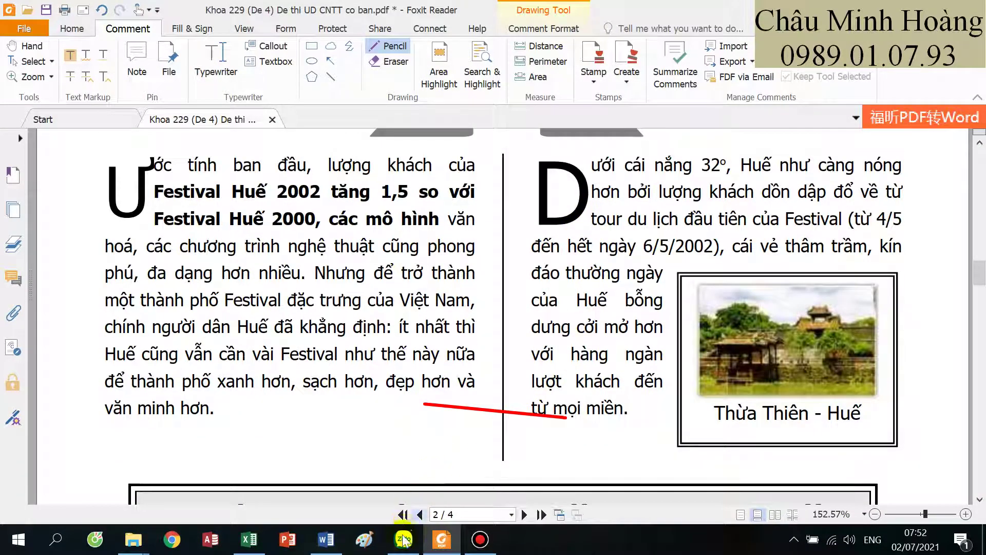
click(438, 525)
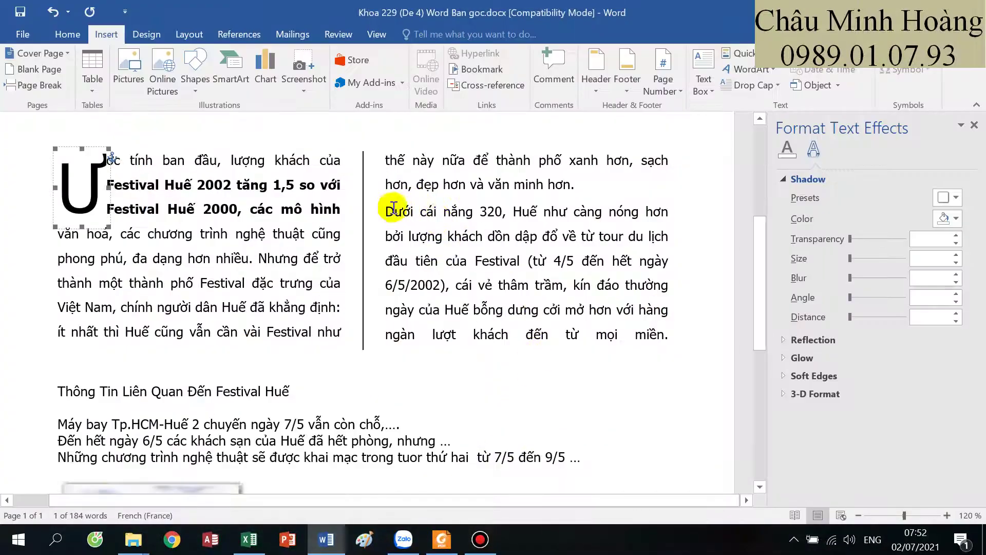
click(739, 85)
click(755, 139)
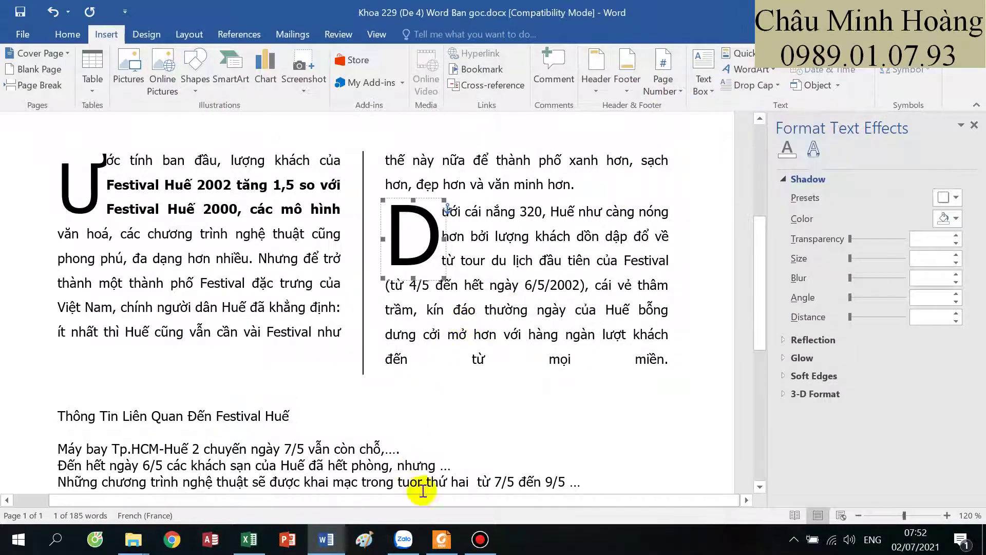
click(387, 362)
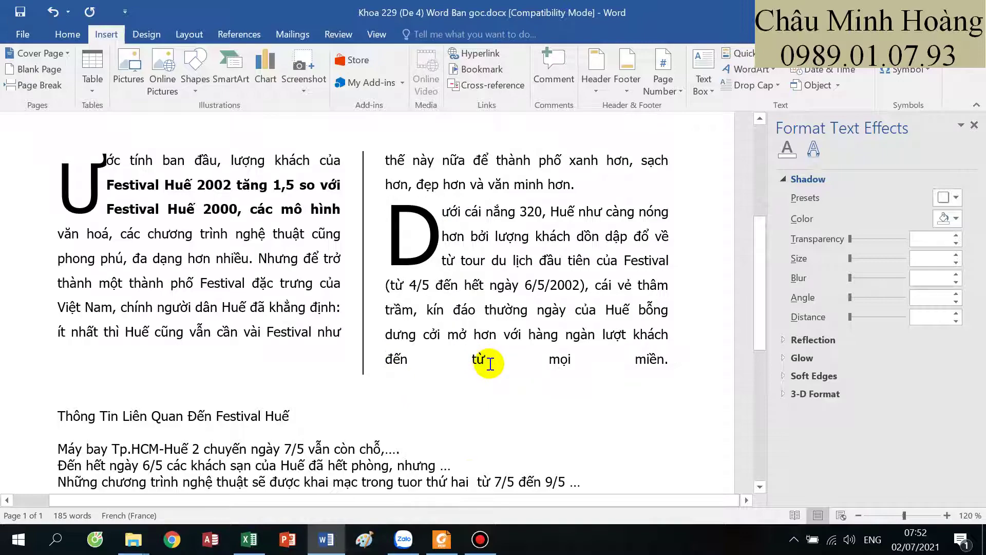
- Draw a text box about 4.79 cm wide just below the picture for its caption, following the sample
click(442, 543)
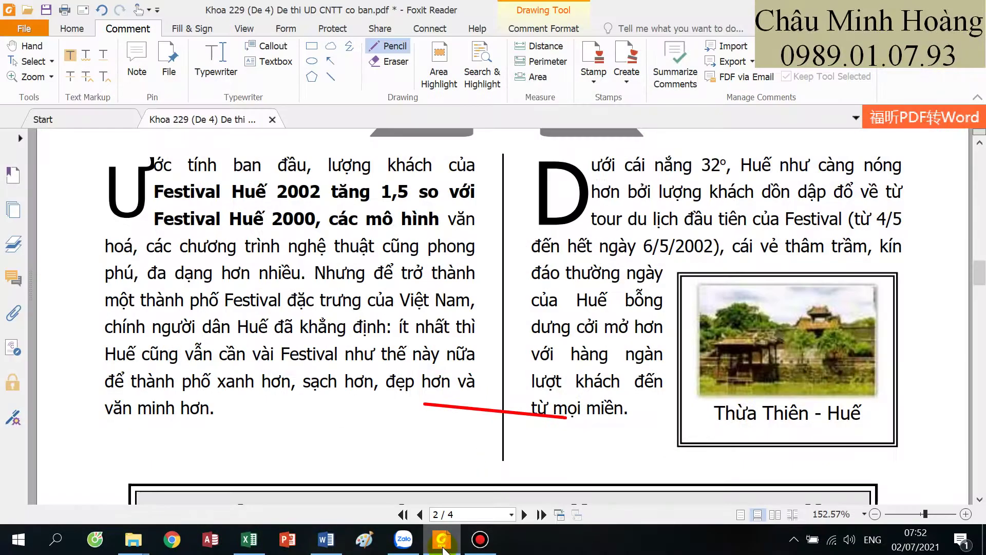
click(442, 543)
scroll(207, 337, down, 4)
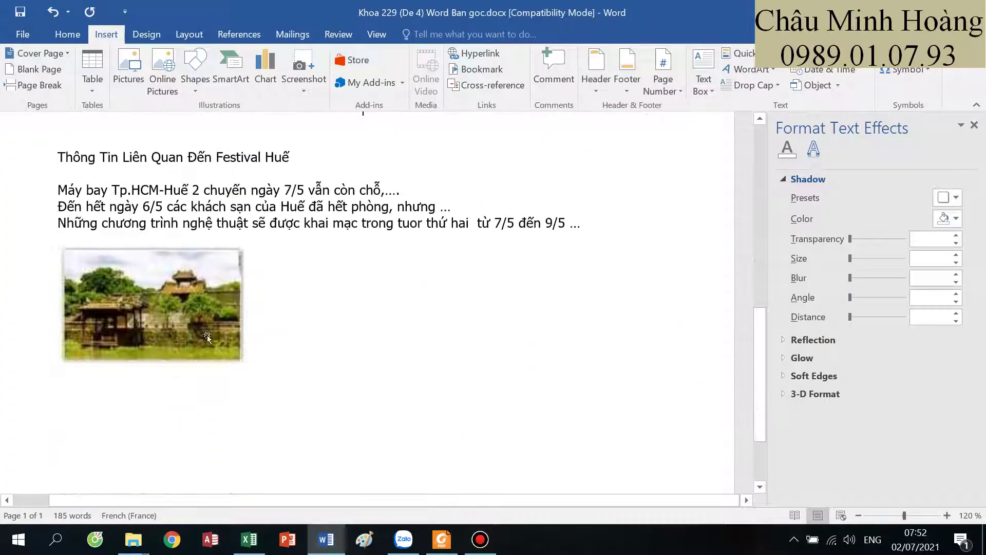
click(182, 325)
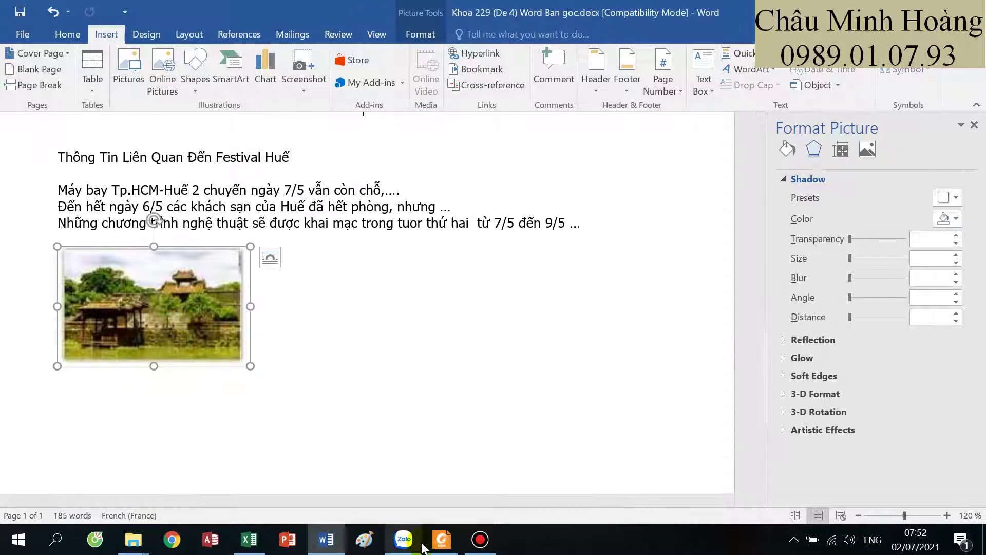
click(197, 82)
click(220, 123)
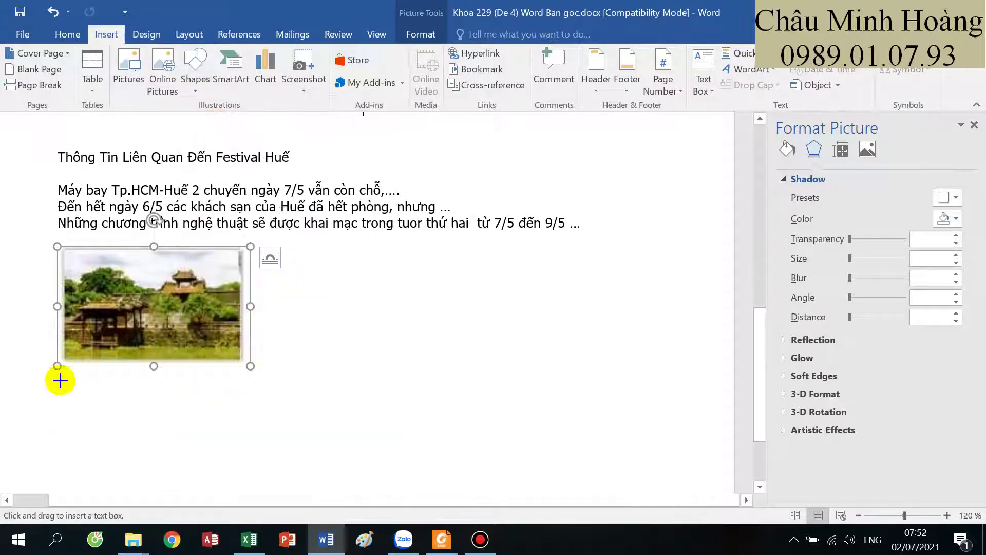
mouse_move(62, 375)
mouse_down()
mouse_move(137, 396)
mouse_move(255, 407)
mouse_move(229, 403)
mouse_up()
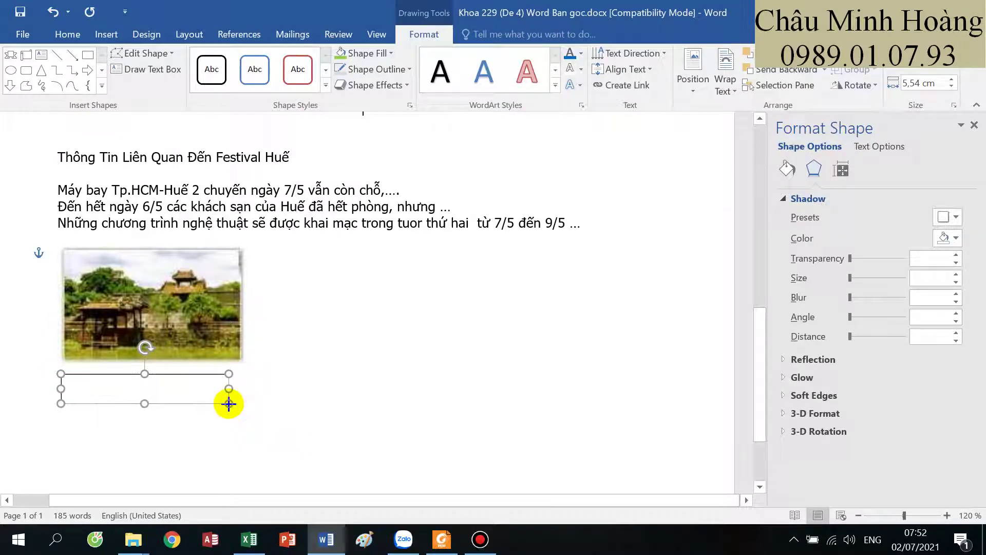
- Enter the caption "Thừa Thiên – Huế" in the text box below the picture, matching the sample
click(440, 540)
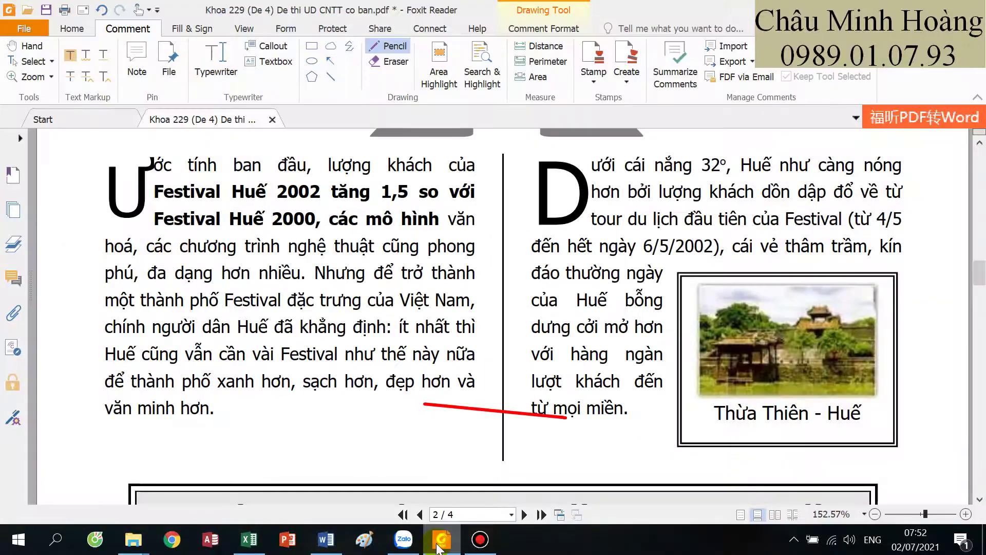
click(440, 540)
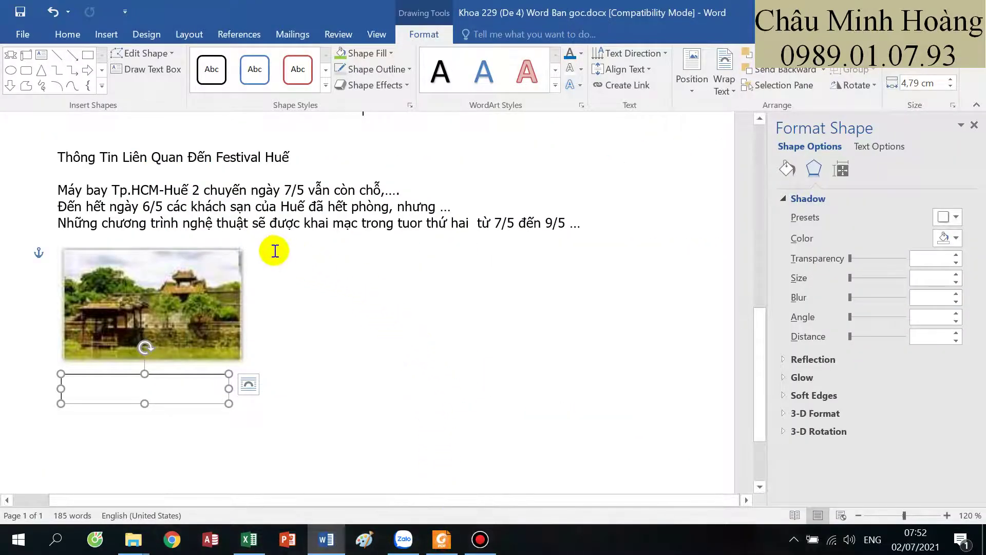
click(162, 390)
text(tHUA)
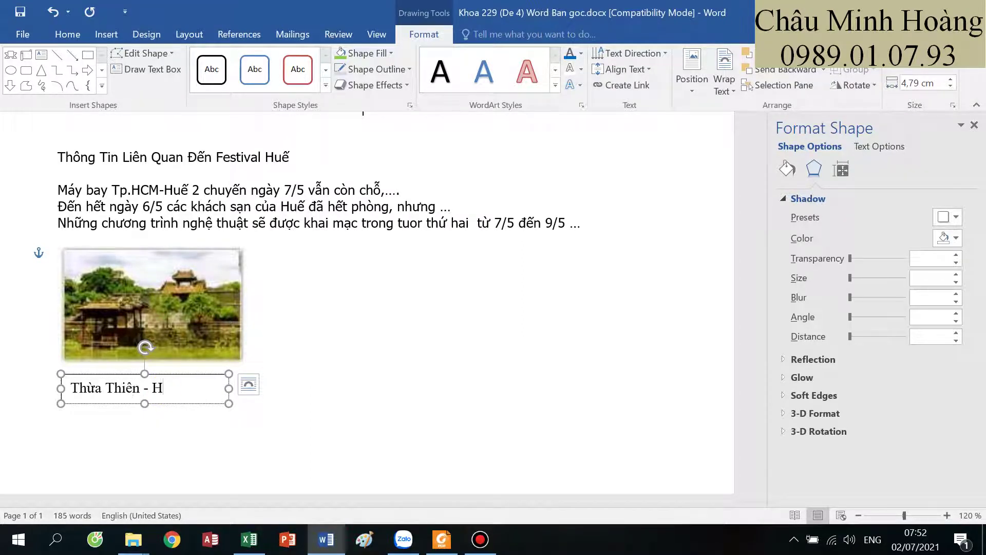
click(444, 547)
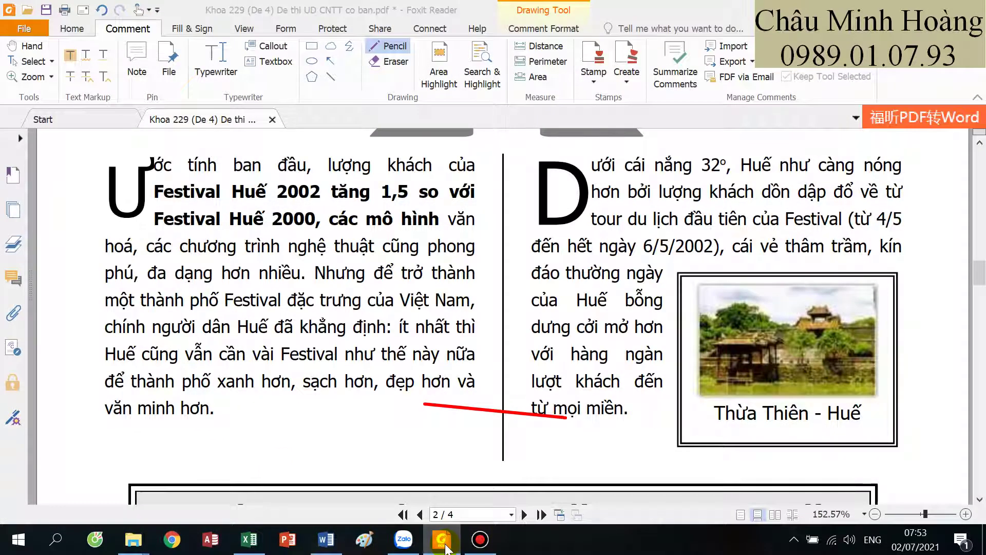
click(445, 546)
click(227, 434)
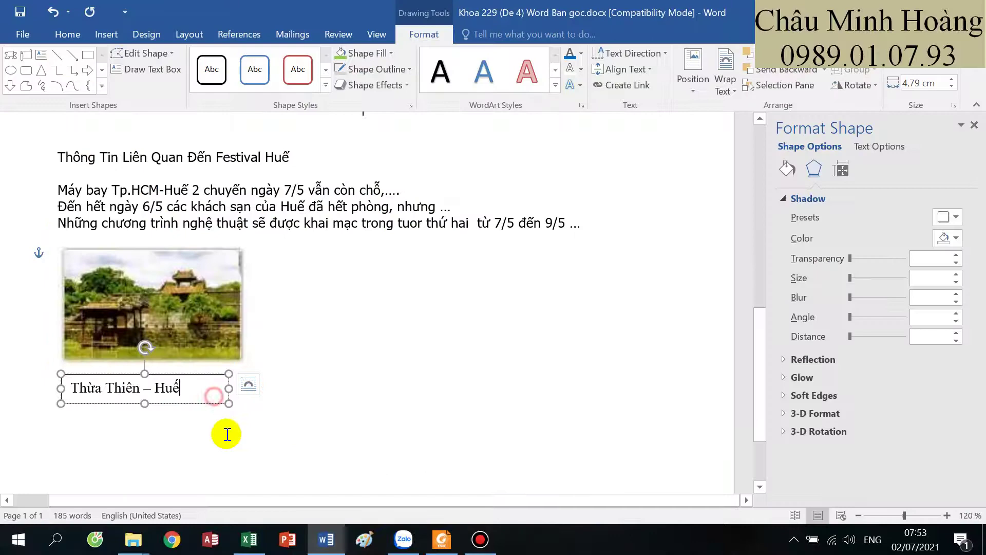
- Fit the caption text box directly under the picture at about 4.42 cm wide and remove its outline
click(191, 404)
drag(130, 378, 135, 364)
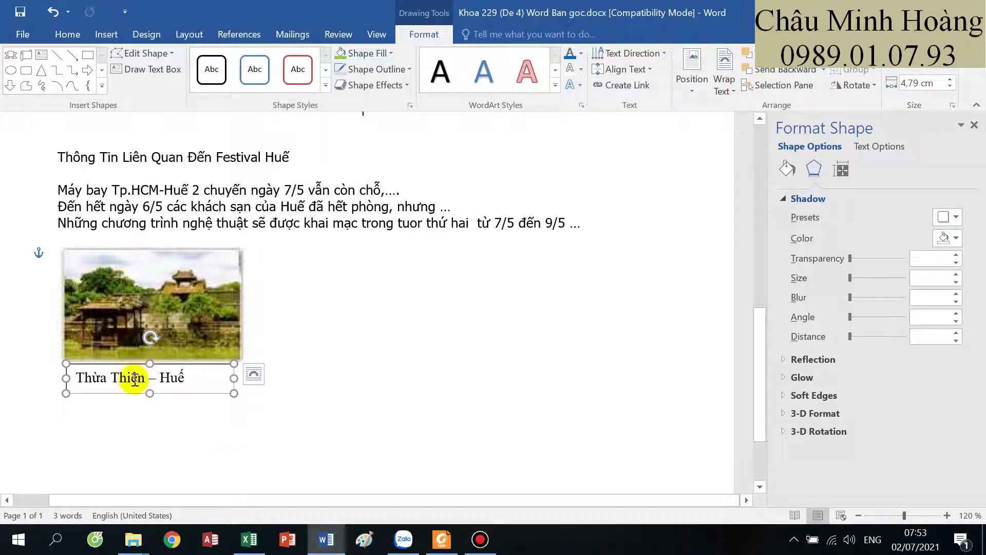
drag(68, 378, 79, 378)
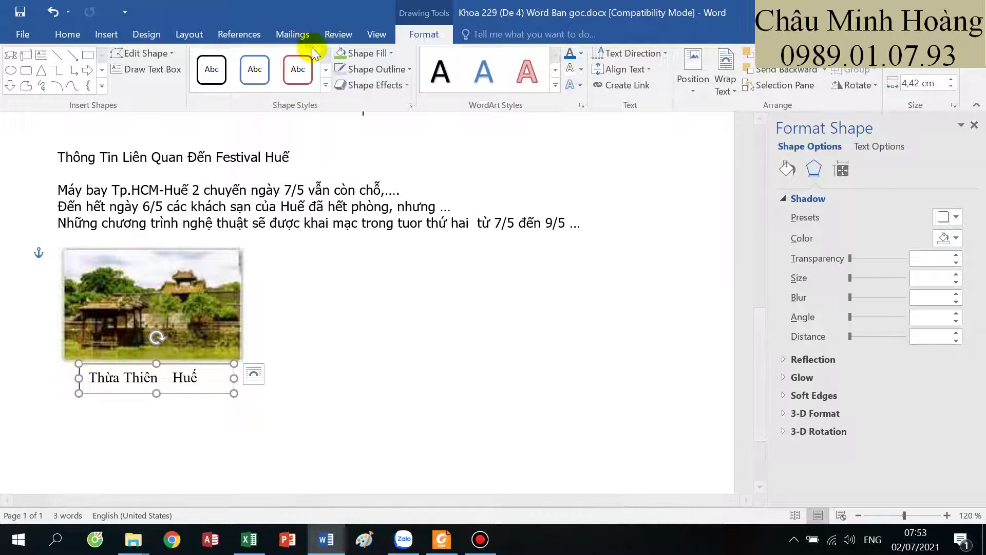
click(393, 69)
click(377, 192)
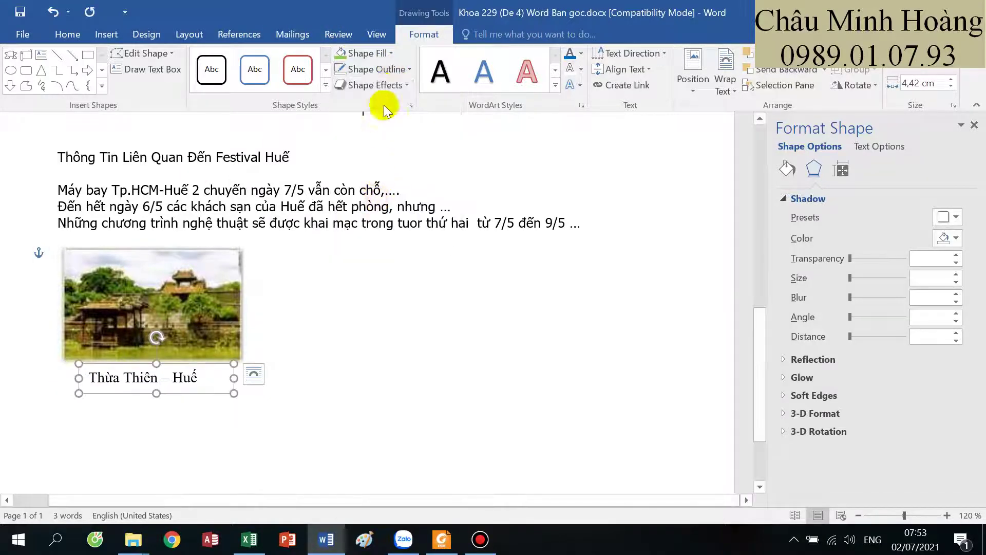
- Remove the fill from the "Thừa Thiên – Huế" caption text box below the picture
click(391, 58)
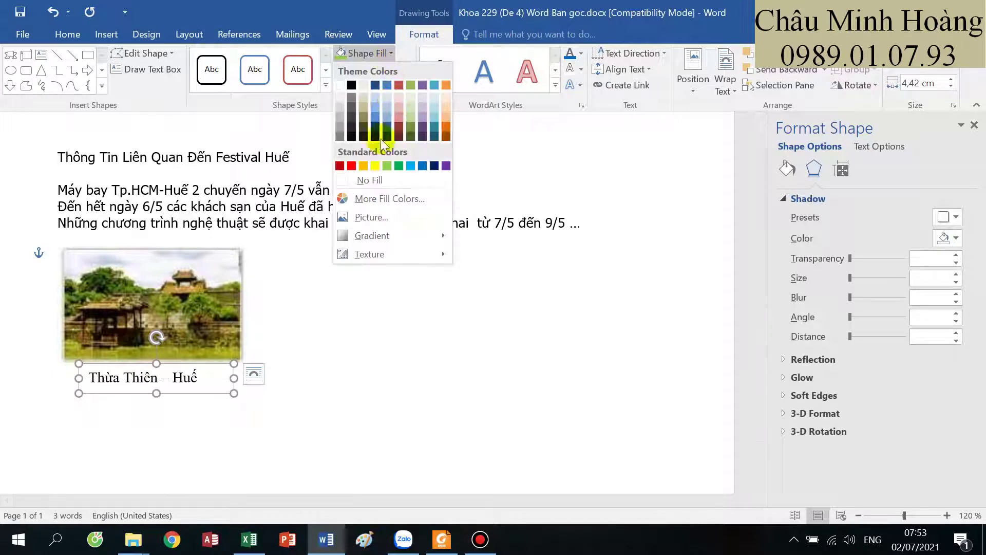
click(378, 181)
click(337, 356)
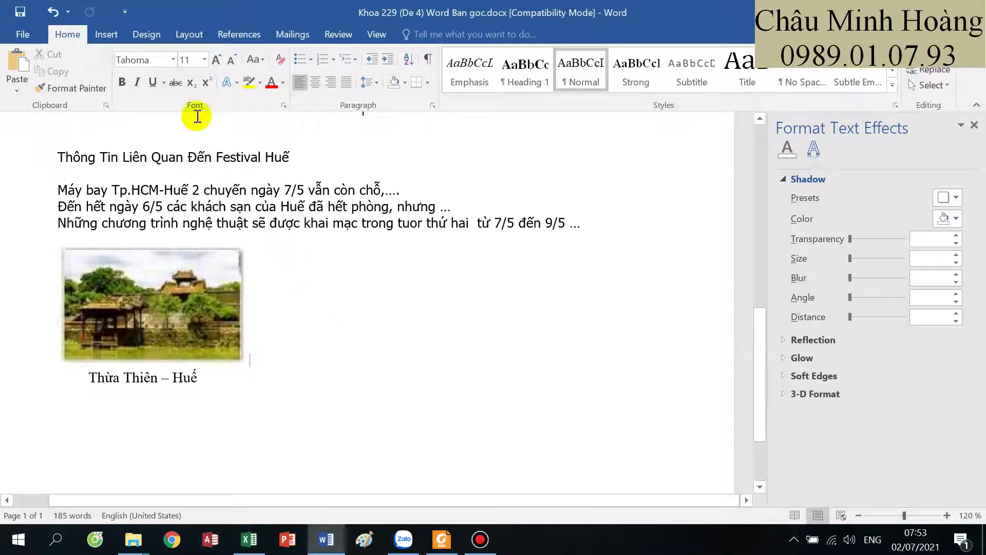
- Draw a text box about 5.55 cm wide around the picture and its caption, and remove its fill
click(106, 34)
click(207, 90)
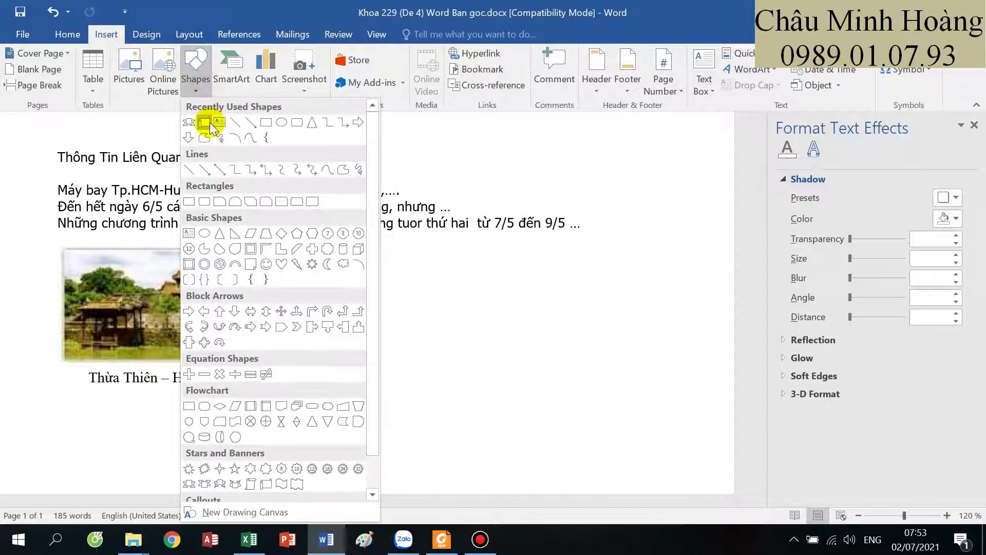
click(201, 126)
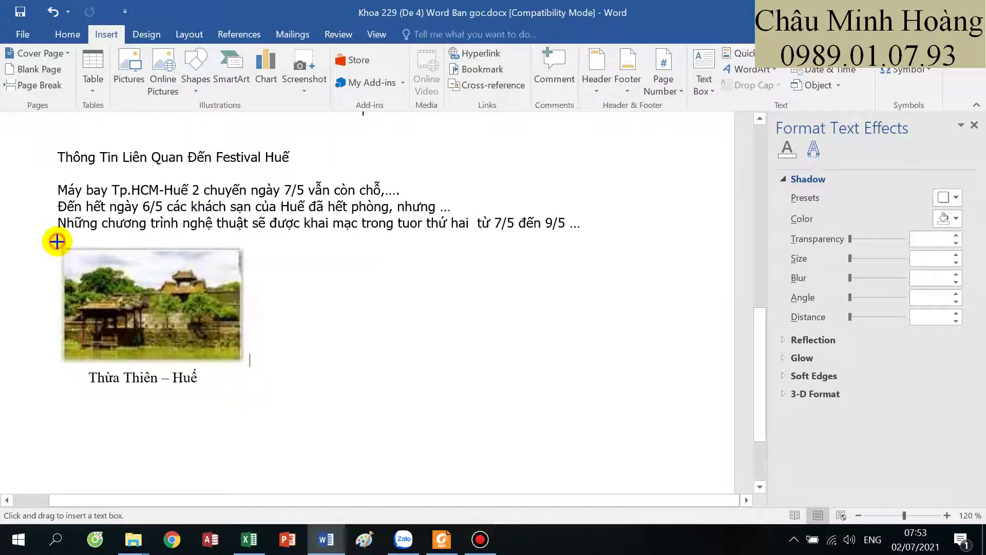
drag(58, 242, 252, 393)
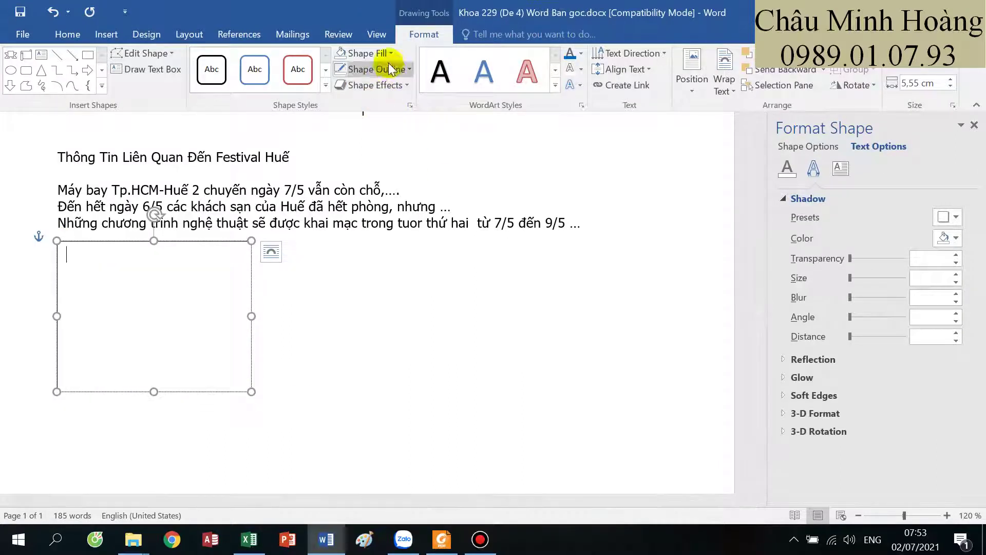
click(390, 54)
click(370, 179)
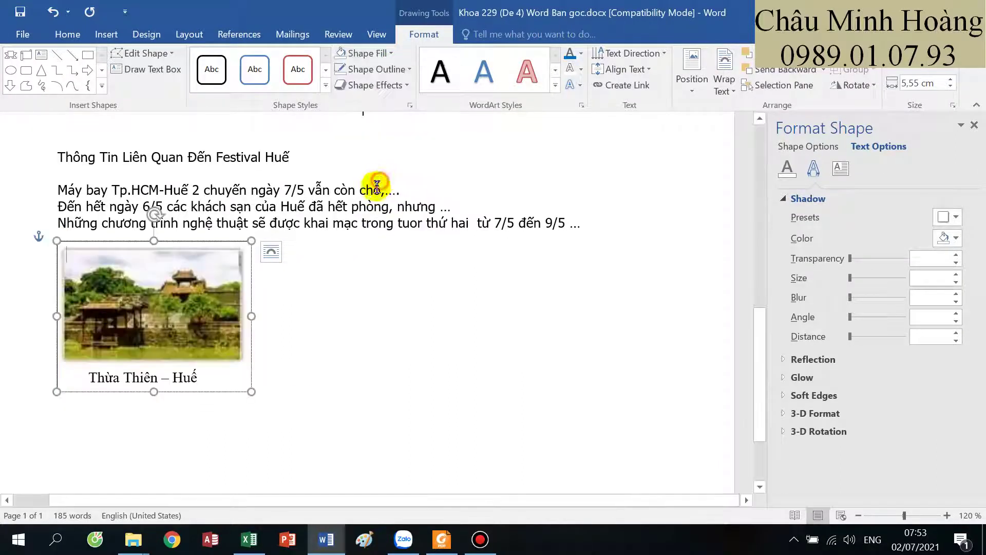
- Check the frame in the sample PDF and give the surrounding text box a 3 pt double-line outline in Word
click(431, 550)
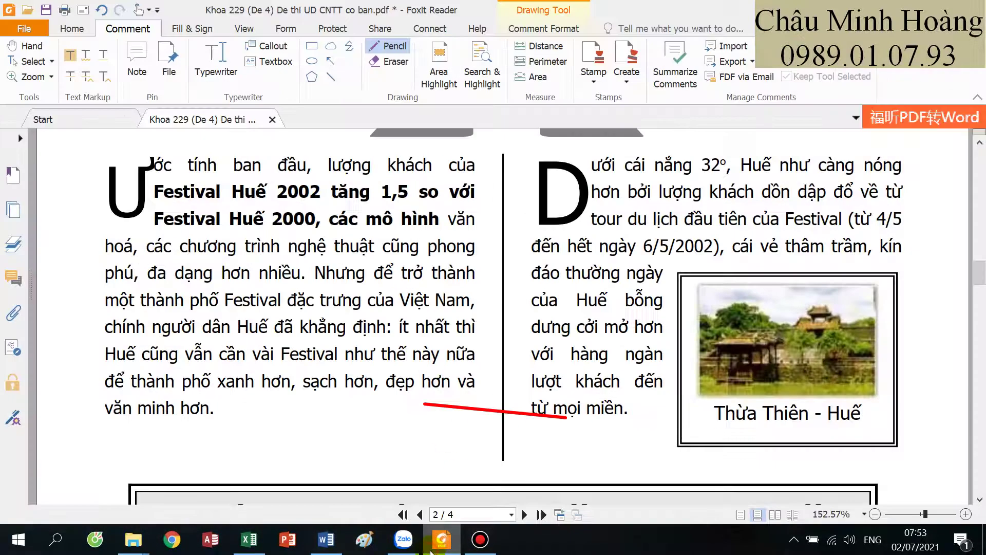
click(433, 550)
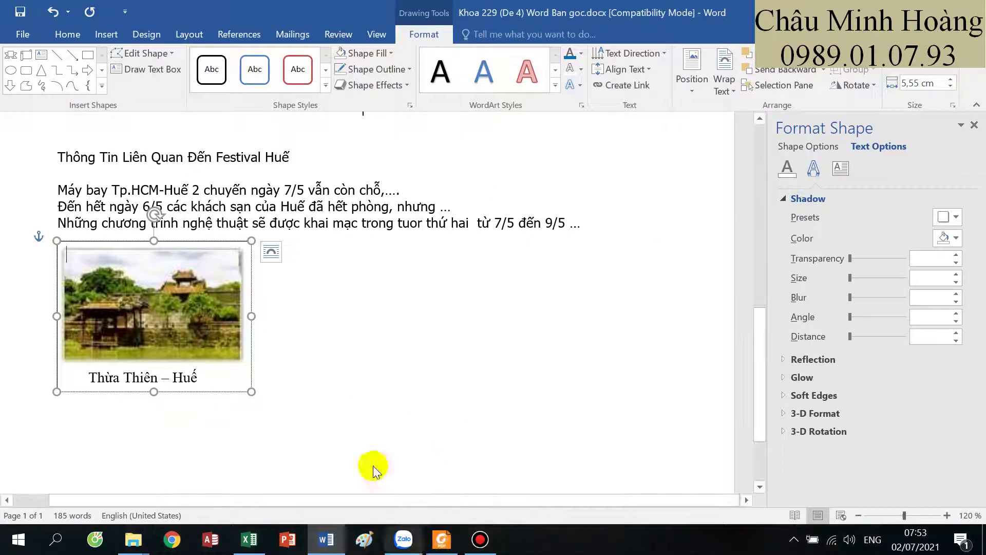
click(395, 68)
mouse_move(393, 238)
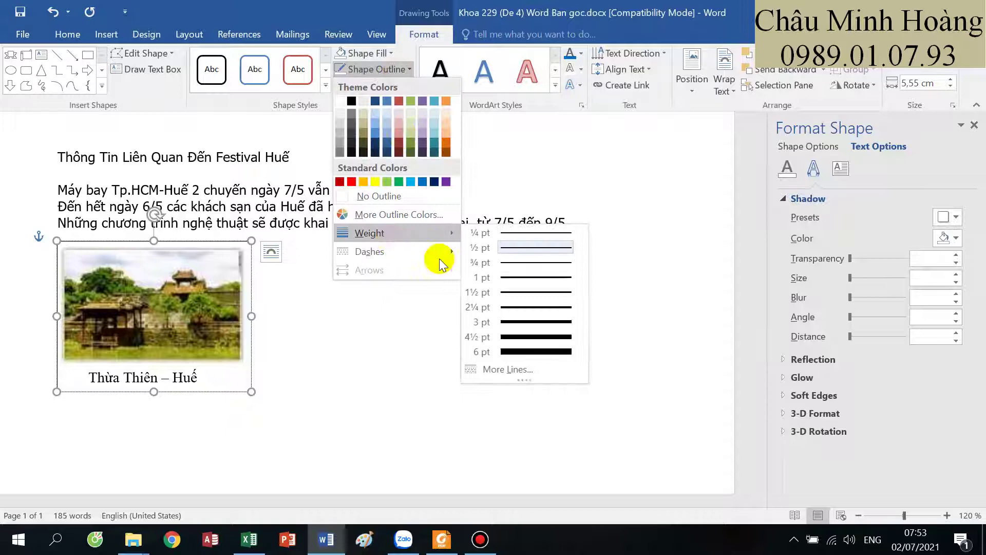
click(506, 322)
click(393, 69)
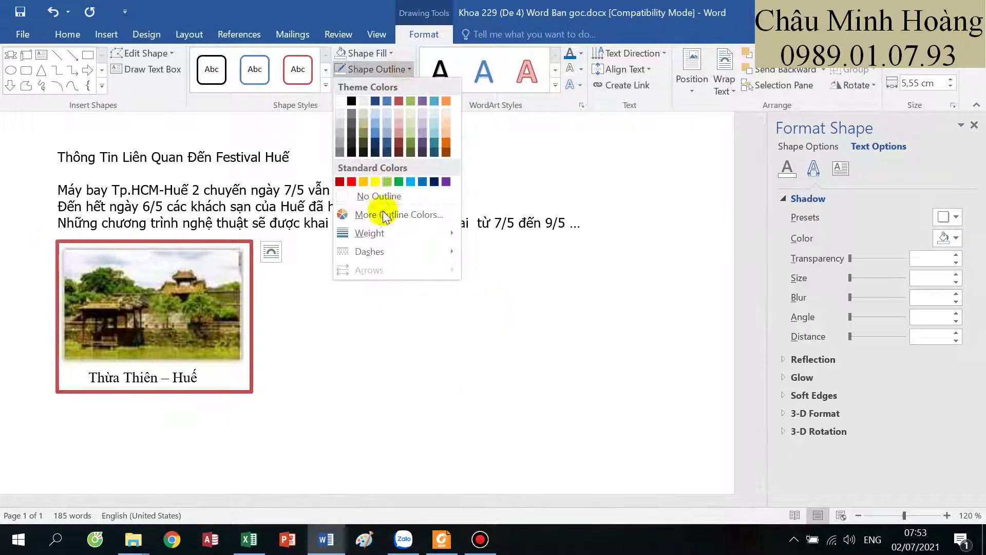
mouse_move(386, 239)
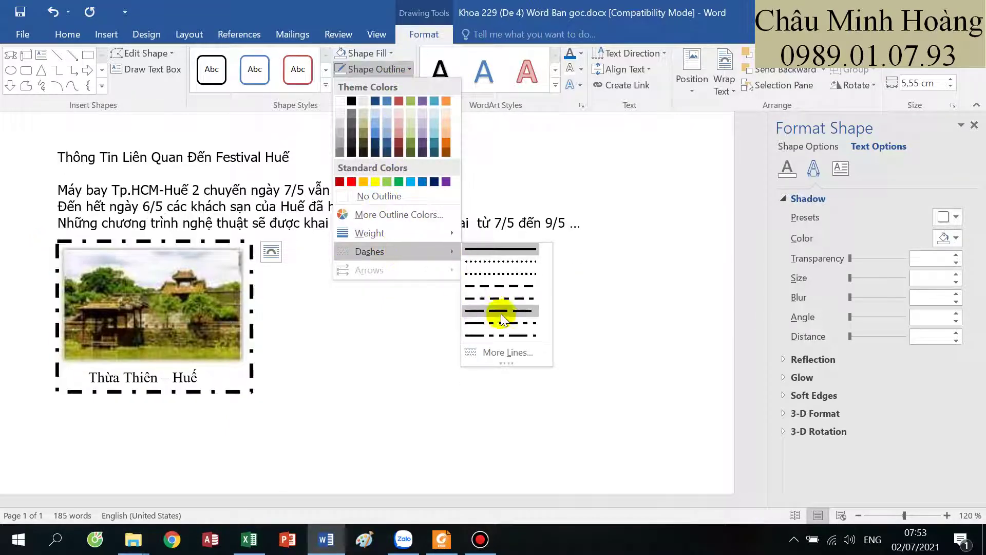
click(504, 352)
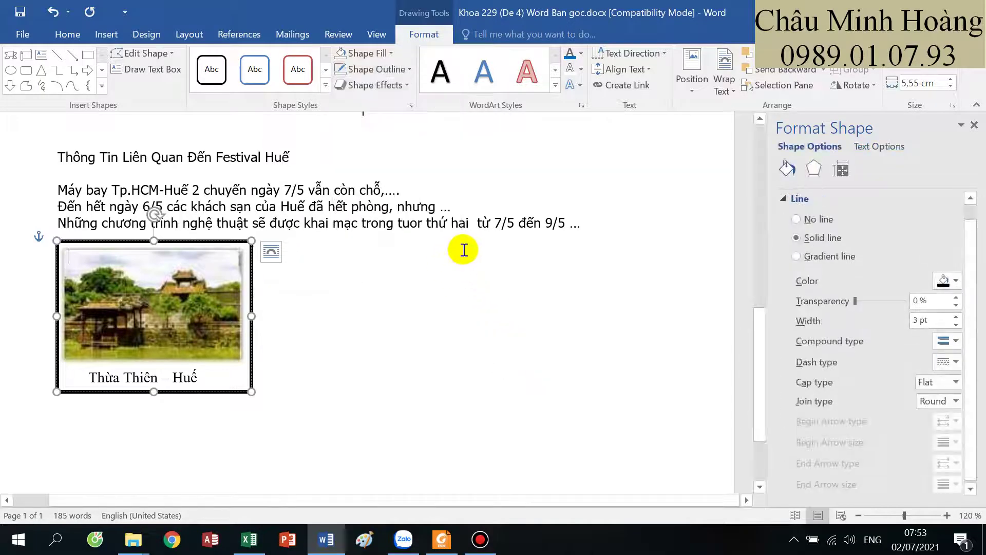
click(948, 341)
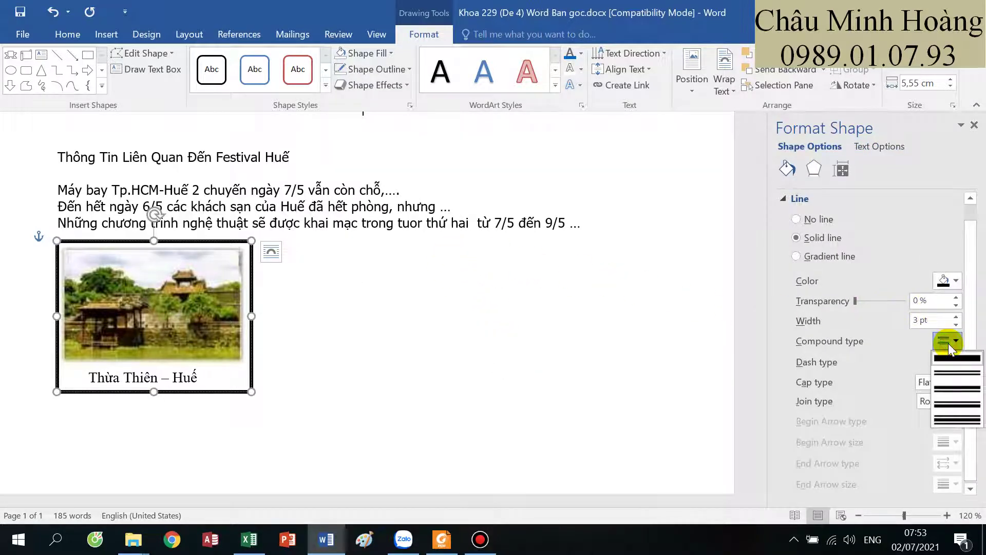
click(954, 379)
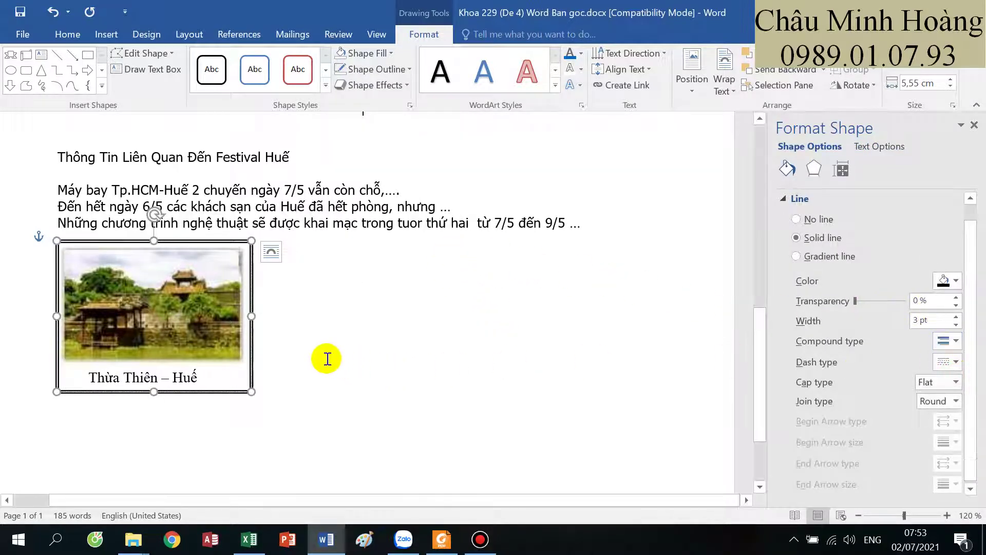
click(181, 386)
click(187, 371)
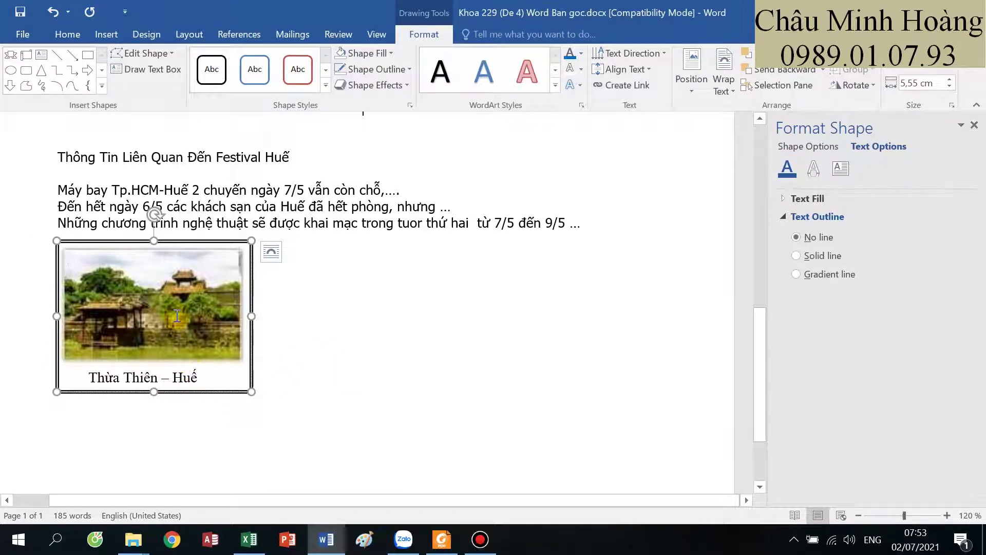
click(98, 373)
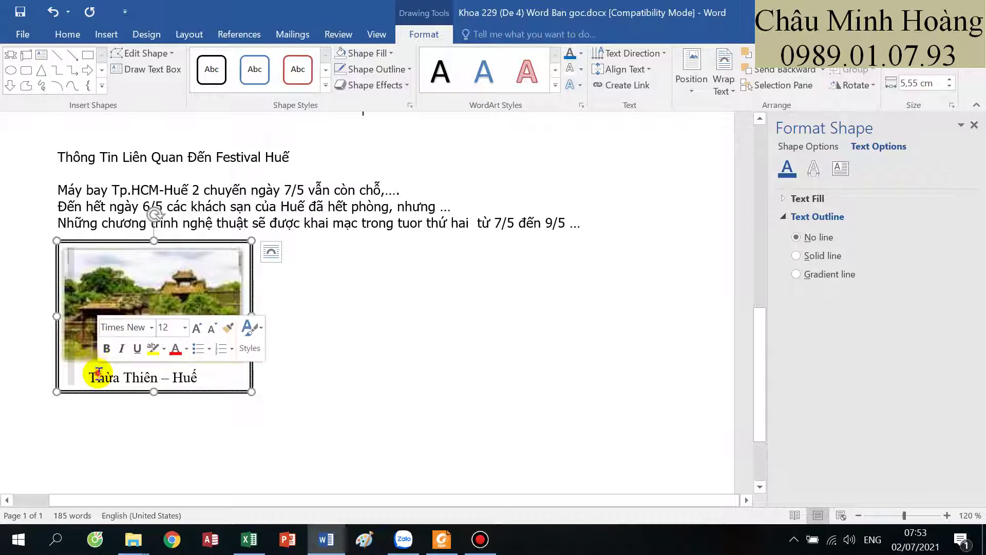
click(110, 384)
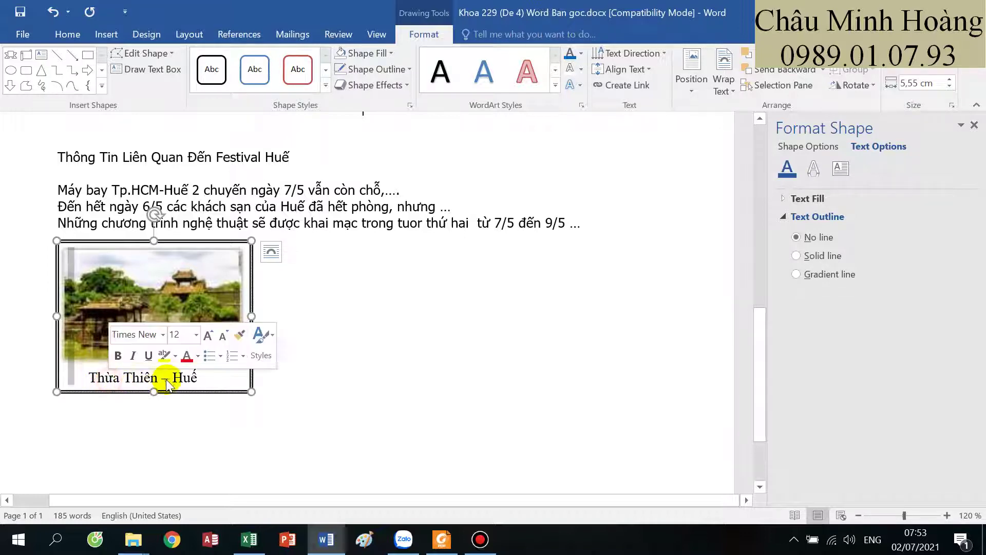
click(126, 354)
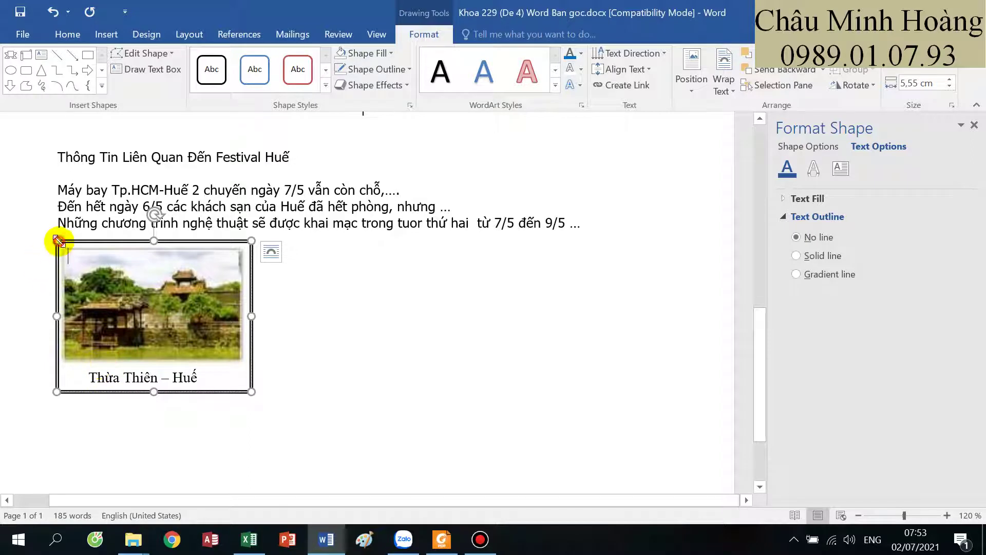
- Resize the double-line frame to about 5.62 cm wide and set its text wrapping to In Front of Text
click(61, 243)
mouse_move(60, 244)
mouse_down()
mouse_move(106, 253)
mouse_move(54, 244)
mouse_up()
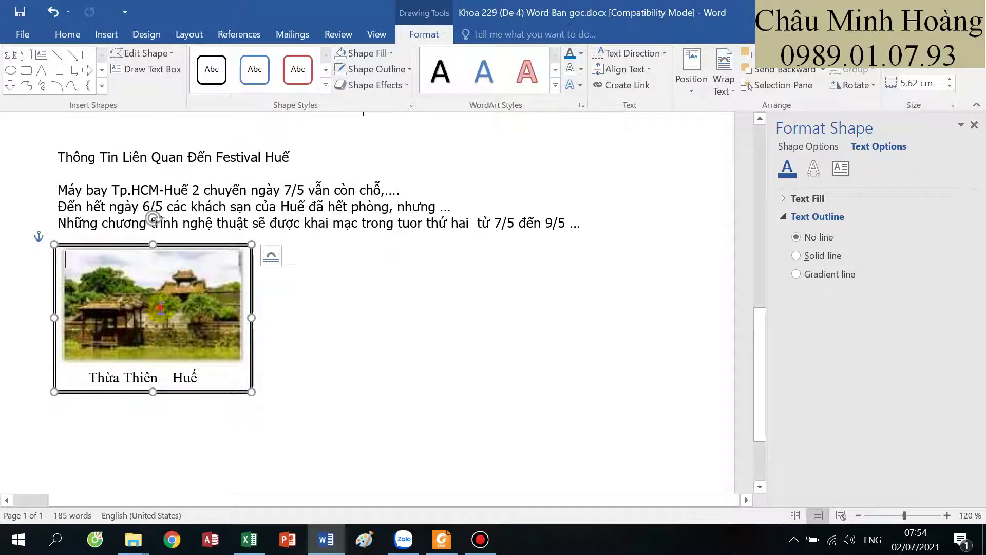
click(152, 294)
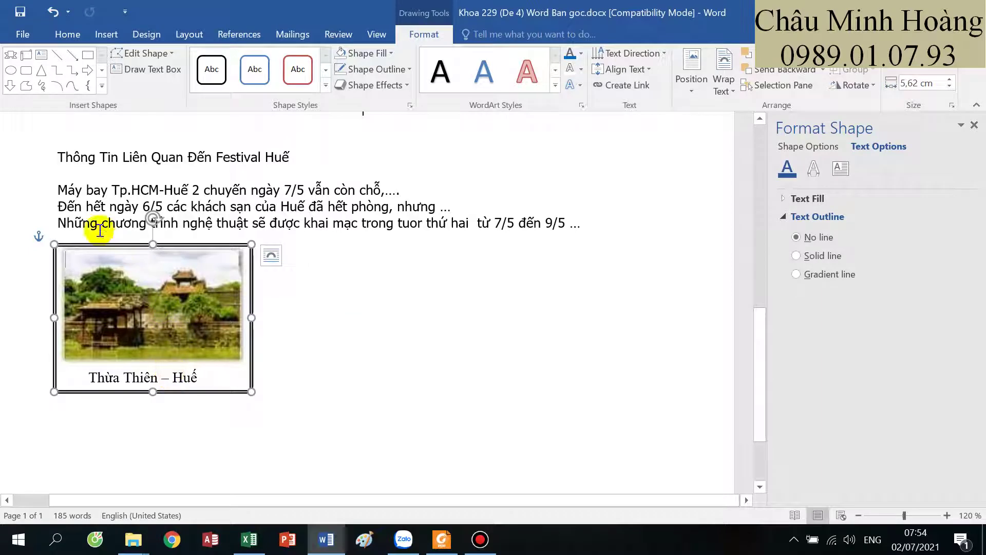
click(726, 74)
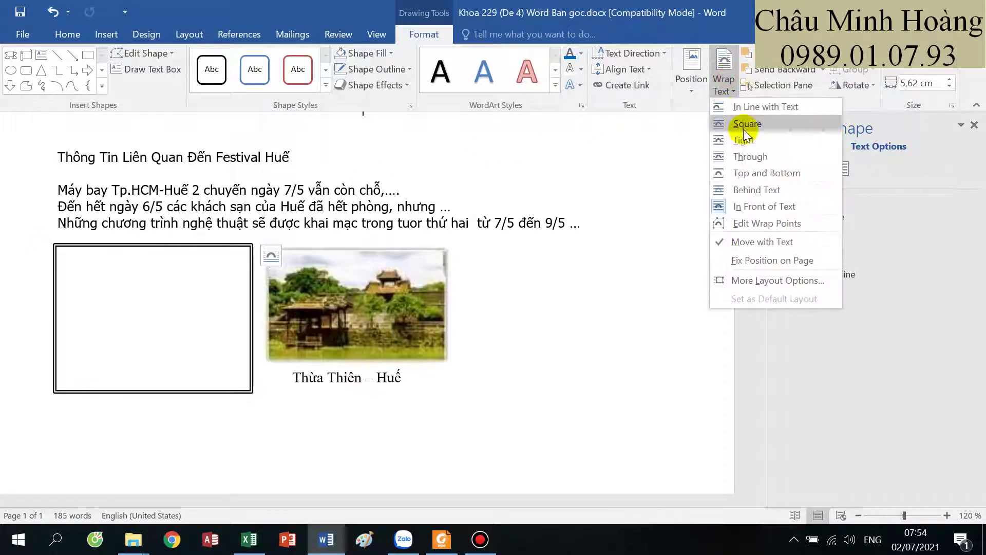
click(764, 206)
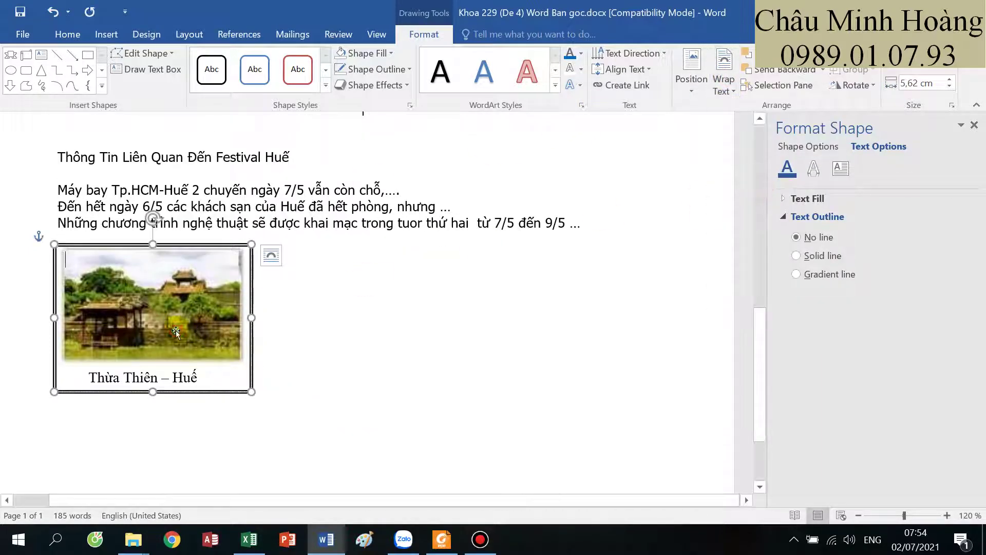
- Try to select the picture, its caption text box and the surrounding frame together
click(158, 357)
click(134, 377)
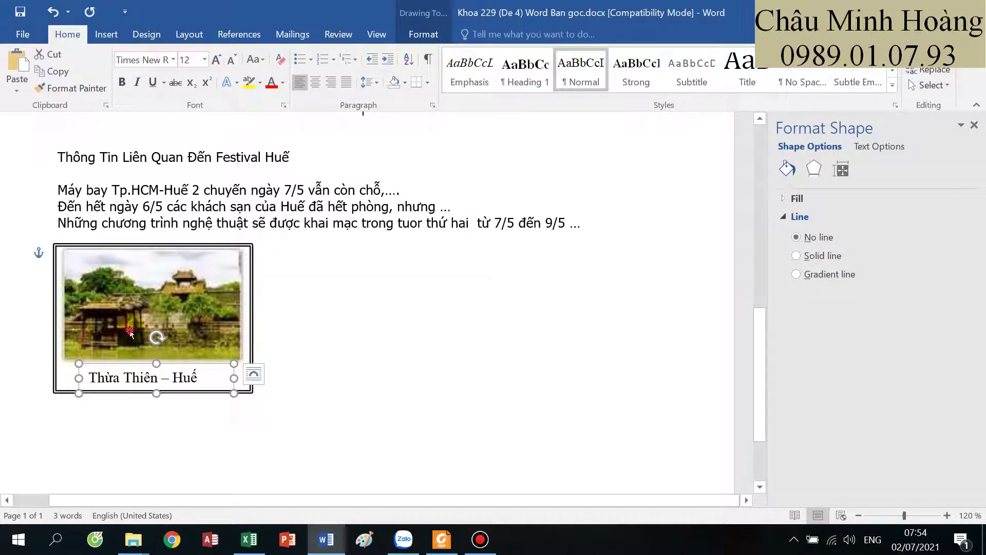
click(54, 351)
click(334, 399)
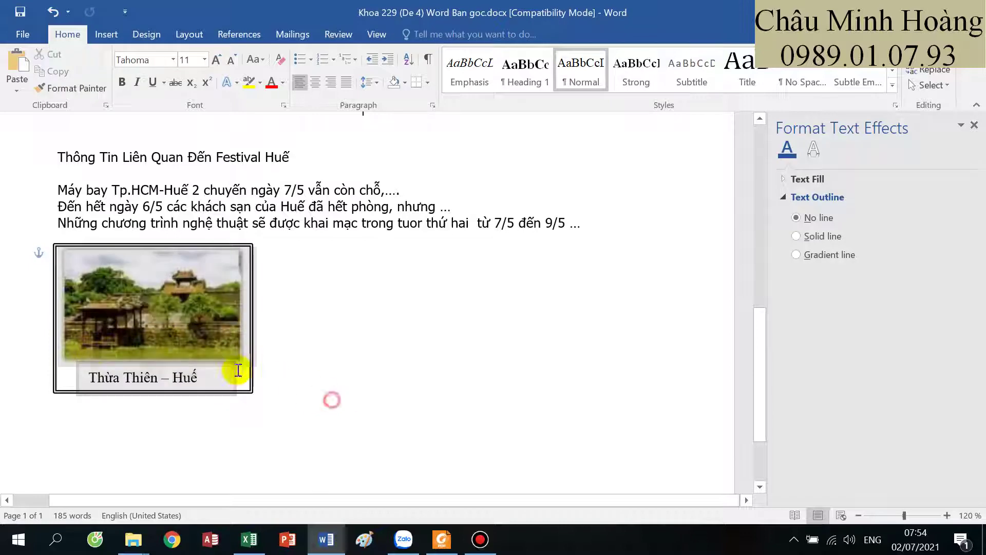
- Move the picture out of the frame into the second-column paragraph, after the words "cởi mở hơn"
click(171, 343)
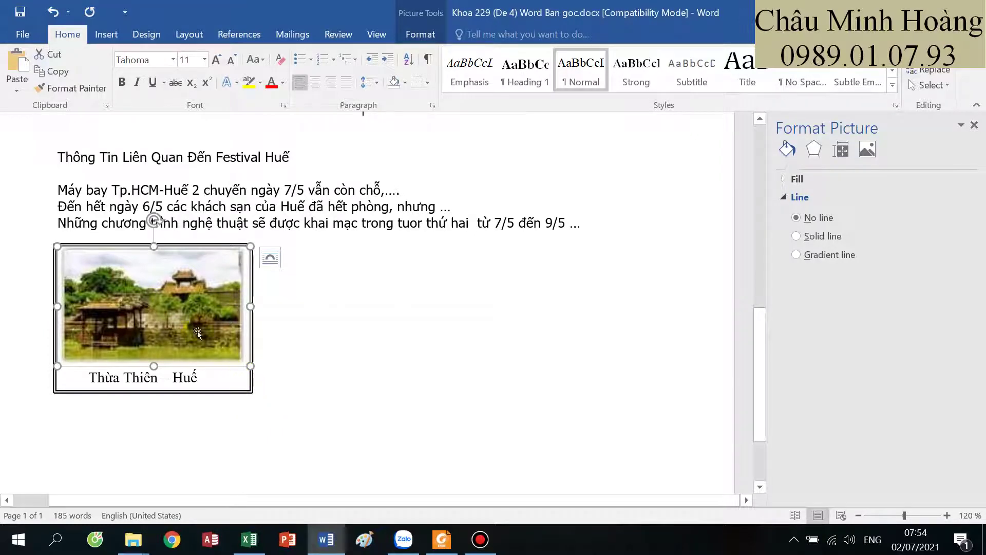
drag(117, 245, 516, 140)
scroll(238, 211, up, 1)
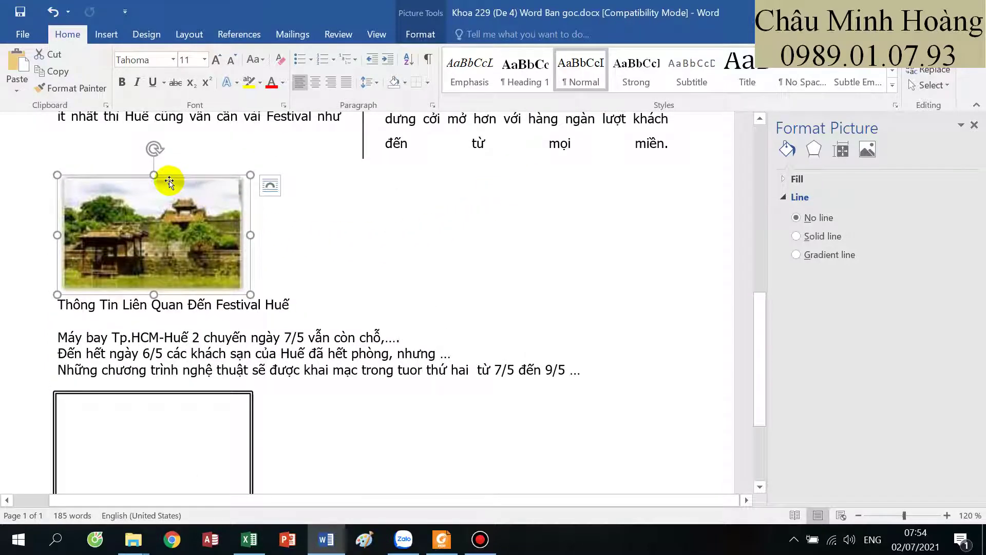
drag(175, 182, 481, 138)
scroll(512, 235, up, 1)
drag(512, 235, 460, 234)
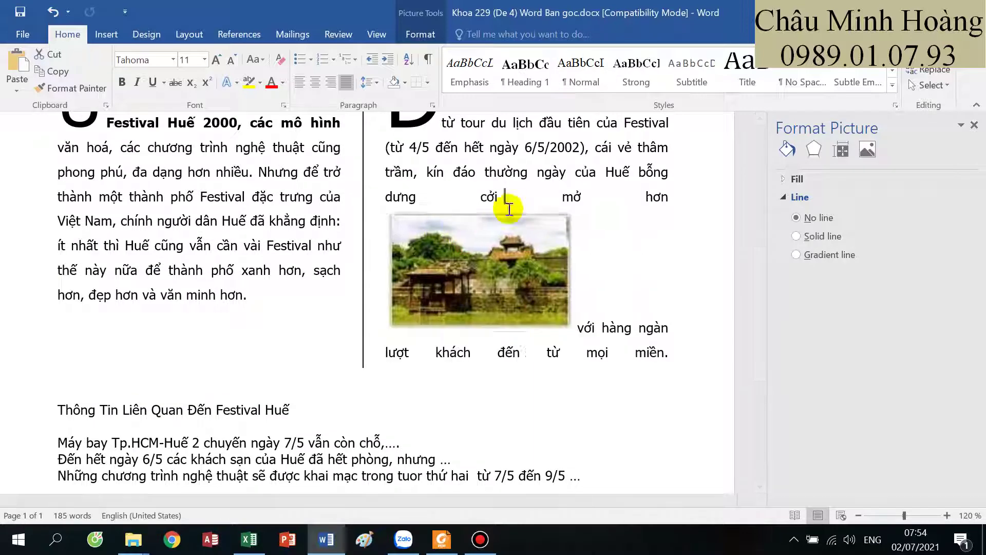
- Set the picture's text wrapping to Square
click(543, 264)
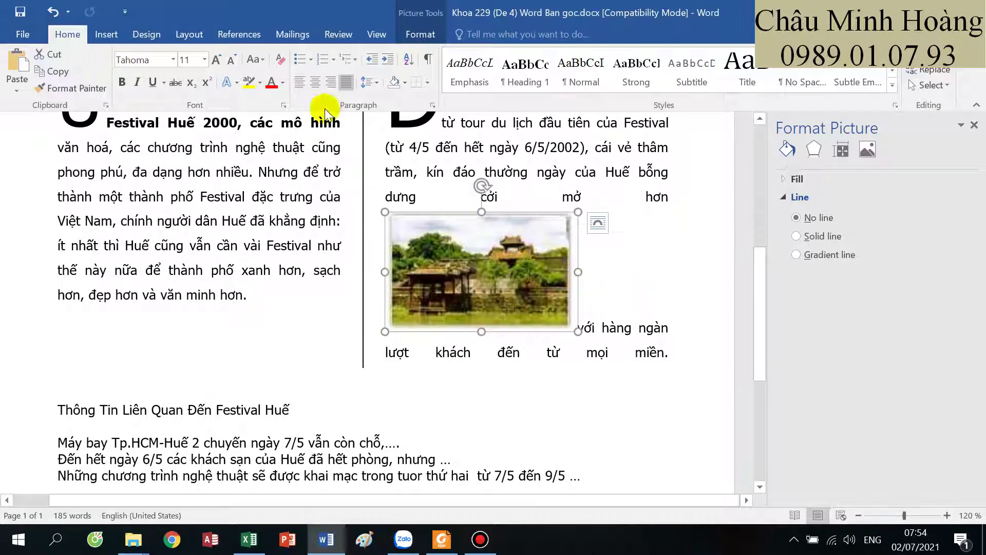
click(420, 34)
click(692, 85)
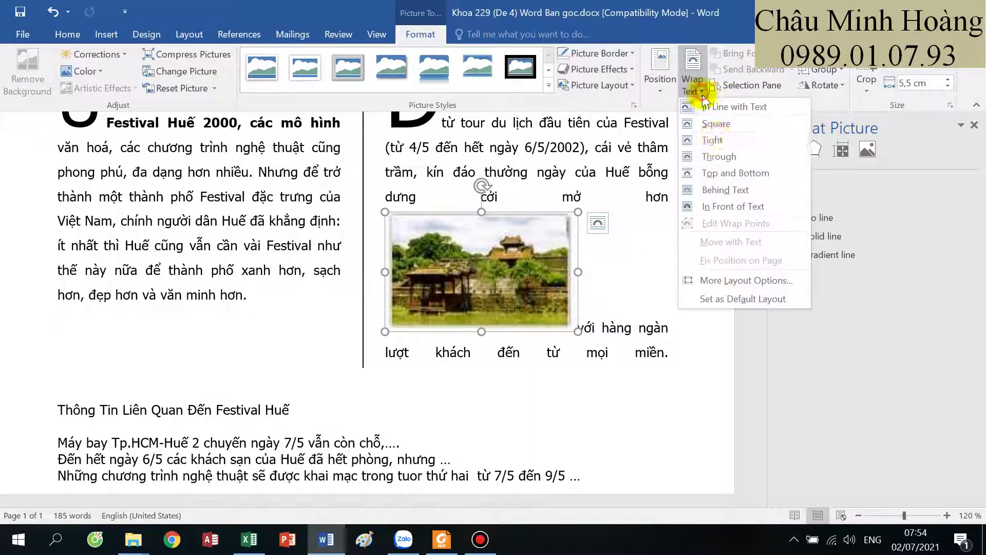
click(715, 126)
- Try to move the Square-wrapped picture from the festival information lines into the second column's text
drag(491, 247, 560, 208)
key(ctrl+z)
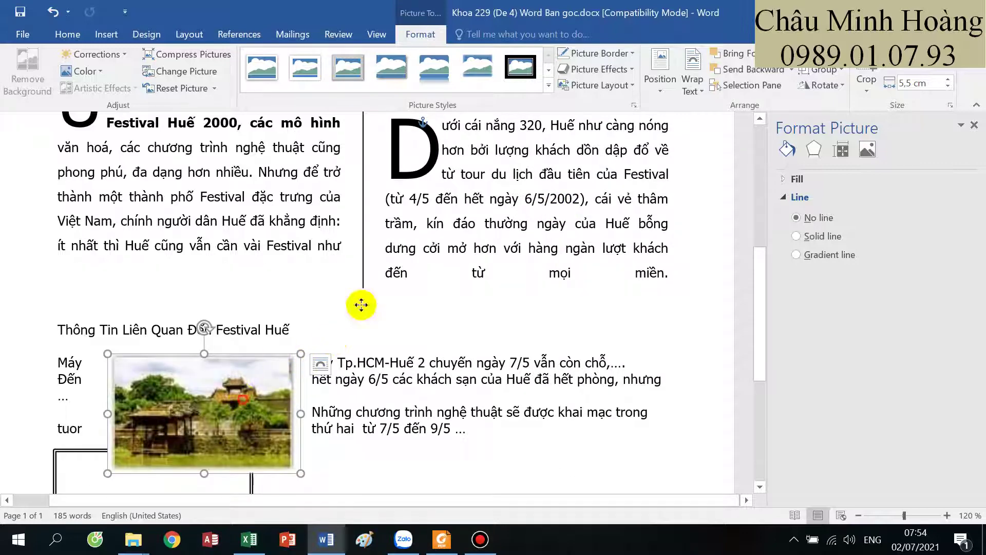
drag(361, 304, 595, 202)
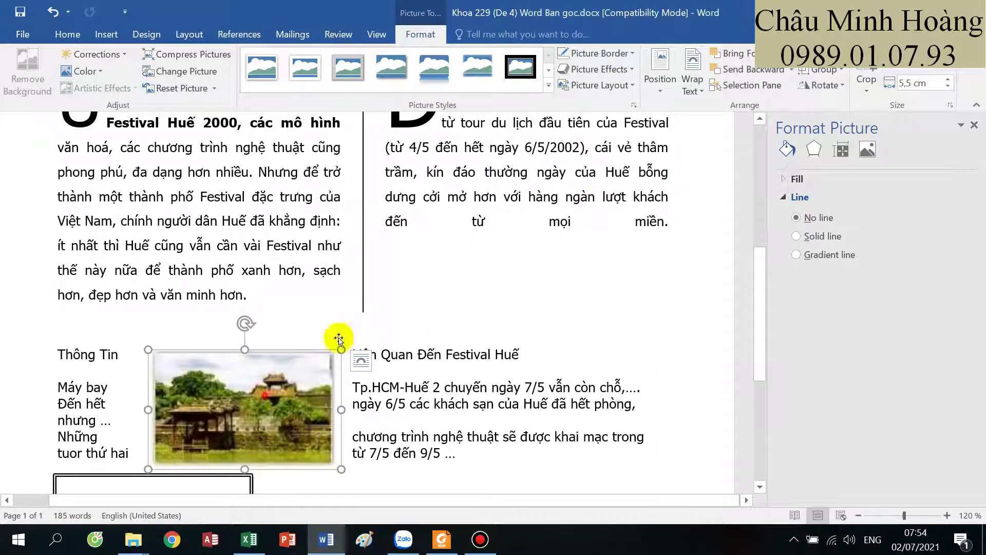
drag(339, 339, 560, 213)
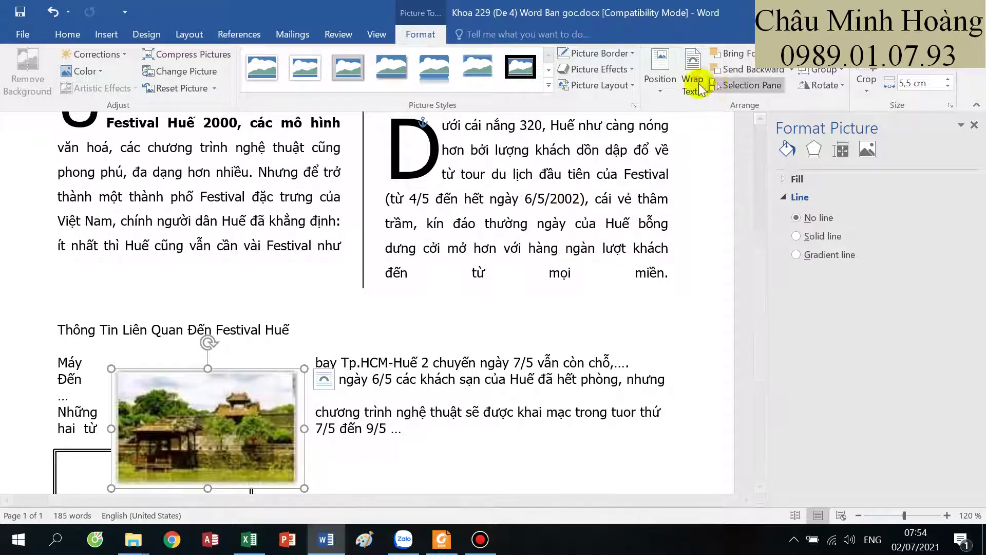
click(700, 89)
click(705, 124)
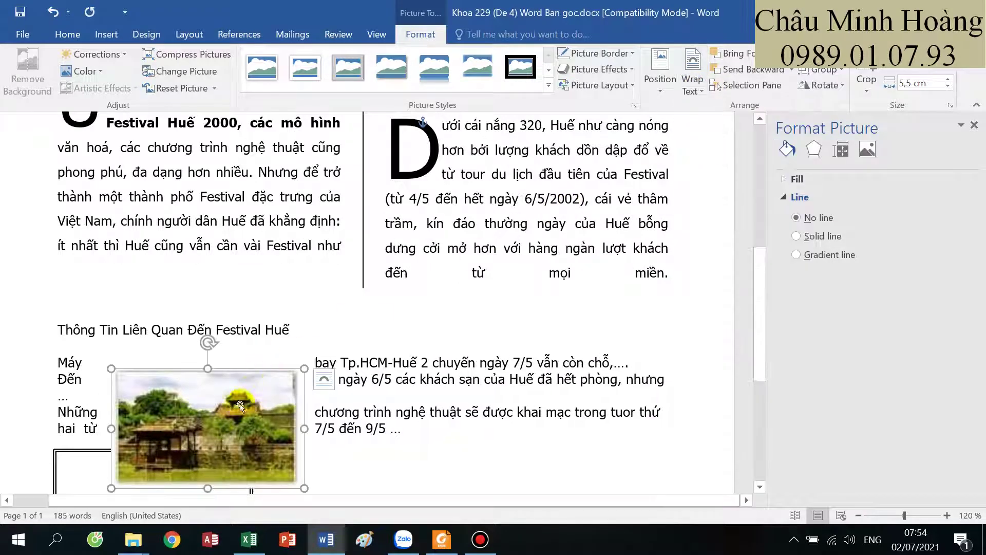
drag(241, 405, 552, 214)
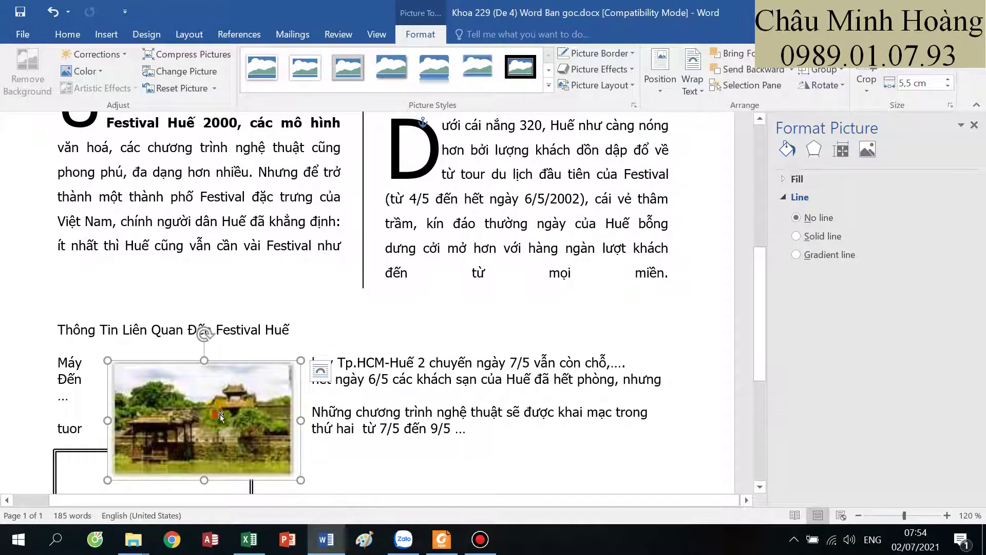
drag(220, 413, 512, 262)
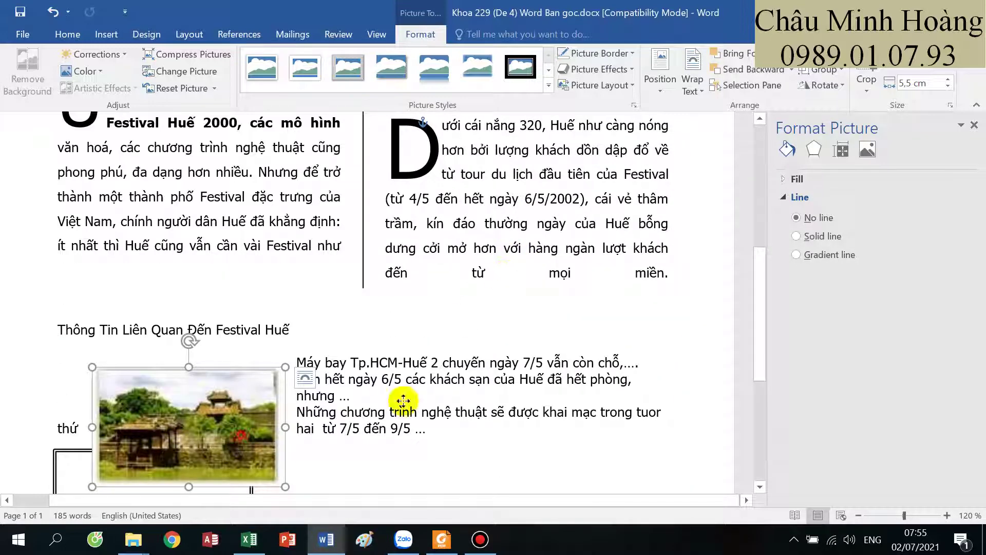
- Shrink the picture to about 4.6 cm wide and place it over the festival information lines beneath the columns
drag(403, 400, 306, 442)
drag(286, 371, 251, 392)
drag(170, 451, 204, 405)
drag(618, 252, 249, 476)
scroll(565, 287, up, 2)
drag(425, 377, 308, 462)
scroll(471, 297, down, 5)
scroll(339, 330, up, 1)
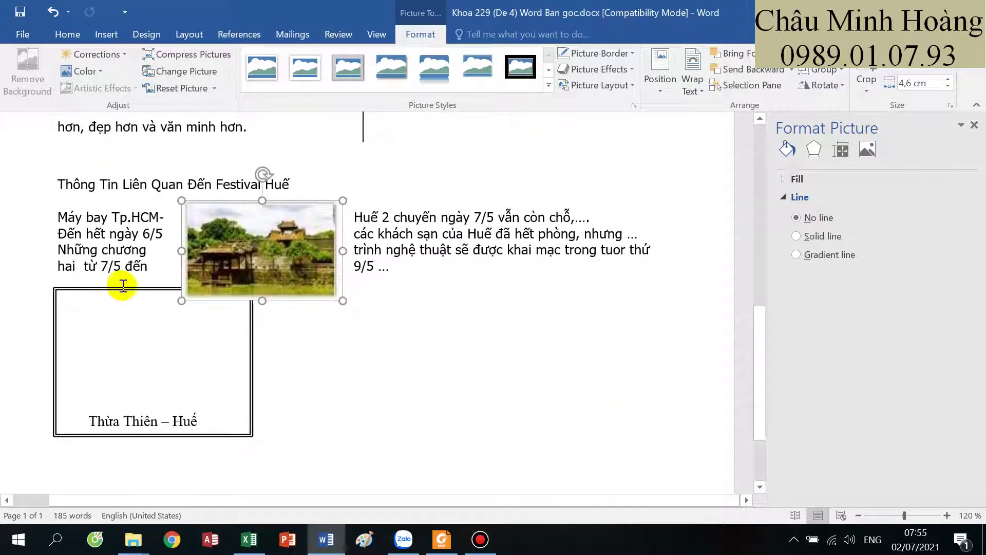
- Move the double-line frame below the second column's text and set its text wrapping to Square
drag(119, 289, 473, 125)
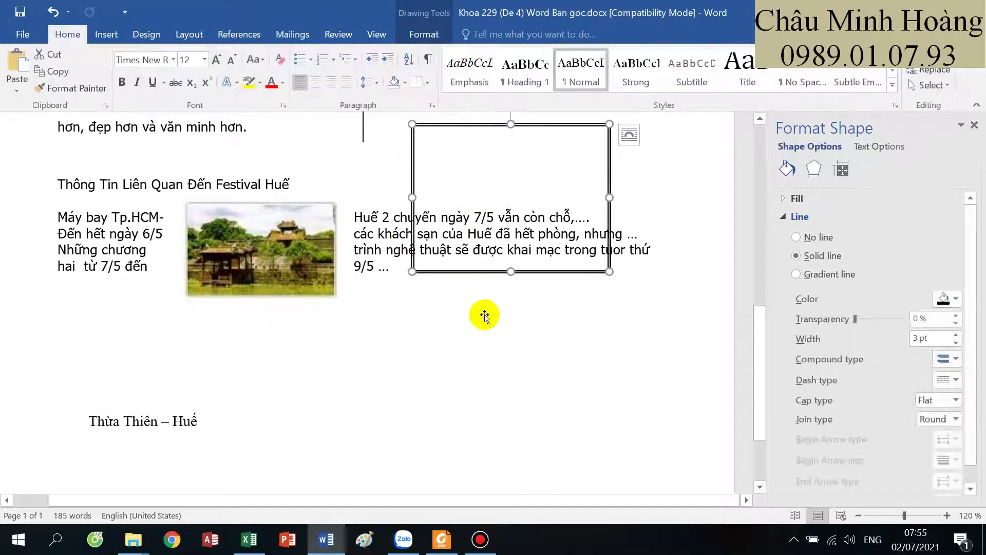
scroll(628, 330, up, 3)
scroll(628, 329, up, 3)
drag(476, 381, 496, 226)
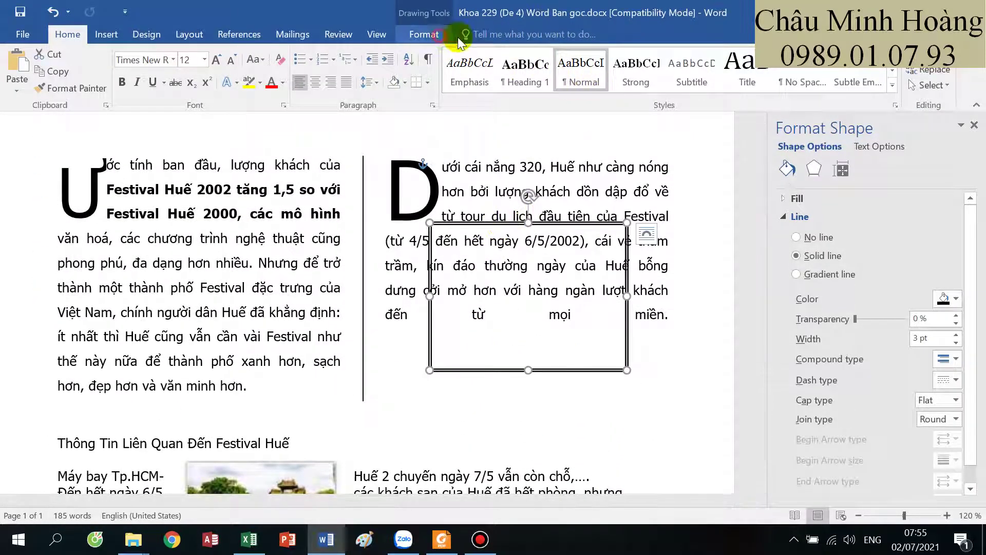
click(435, 35)
click(723, 84)
click(726, 125)
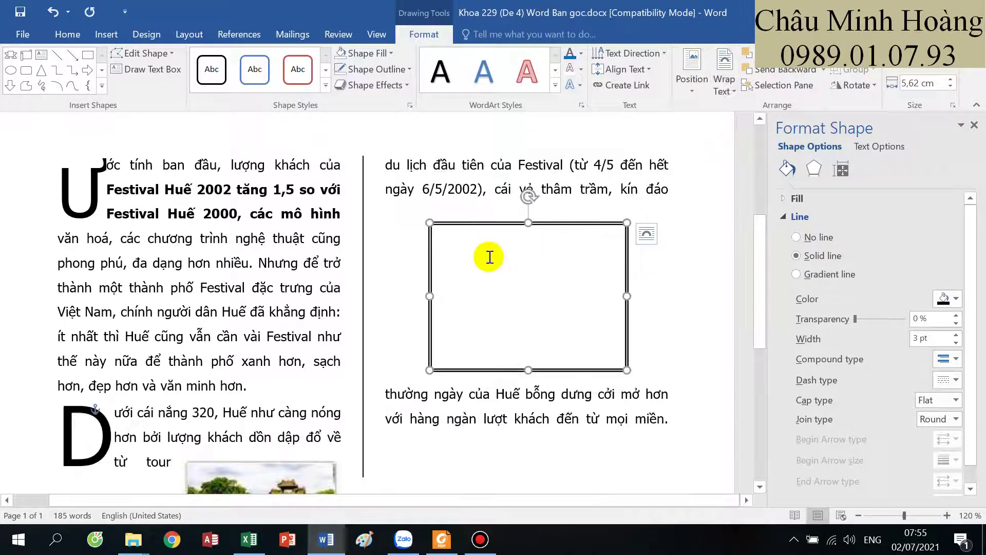
drag(480, 236, 485, 278)
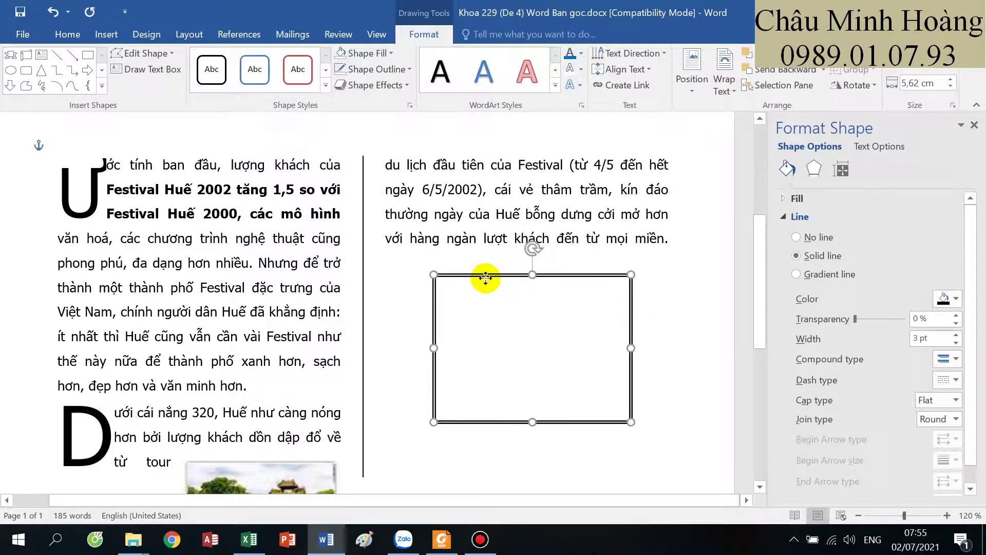
- Move the picture from the festival information lines into the upper part of the double-line frame
scroll(489, 279, down, 7)
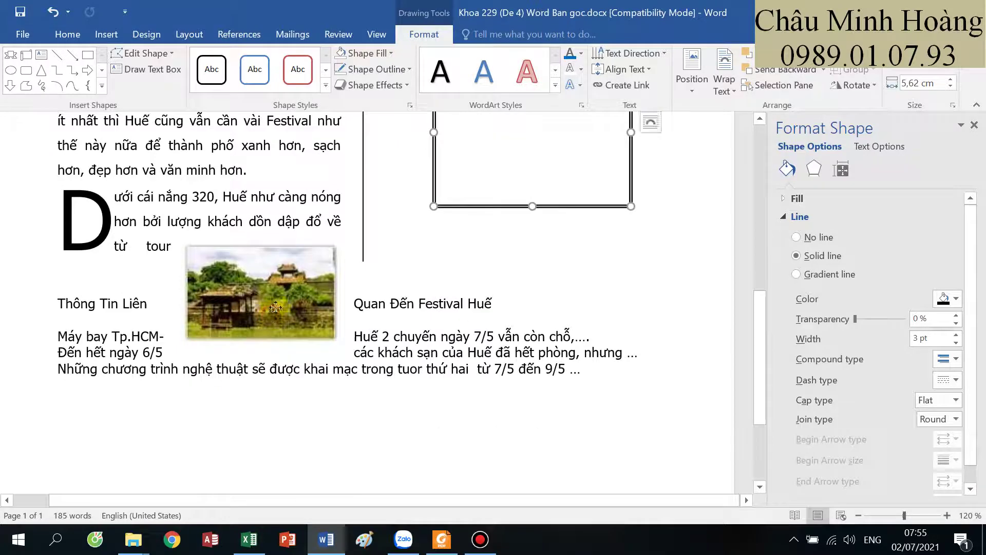
drag(277, 308, 550, 195)
scroll(536, 302, up, 6)
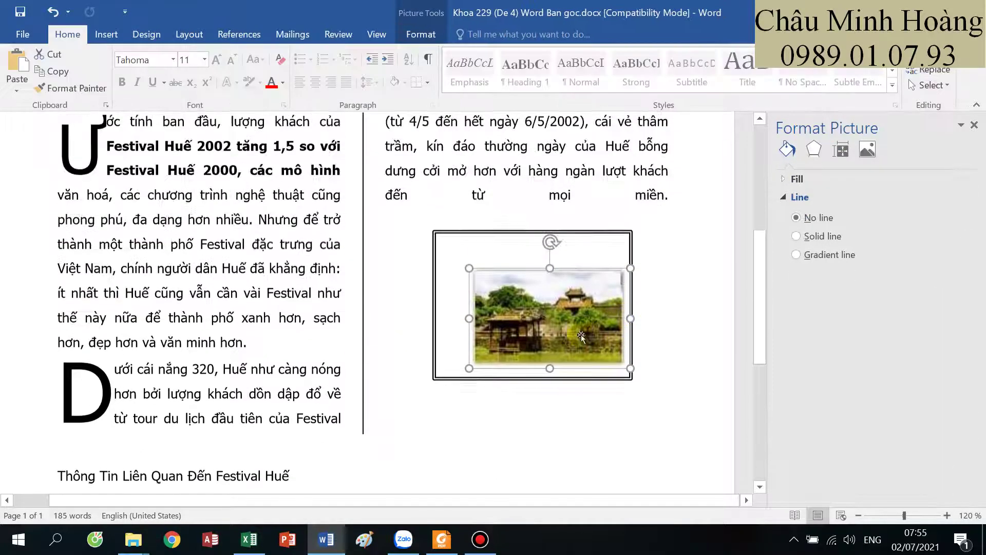
mouse_move(548, 294)
mouse_down()
mouse_move(535, 272)
mouse_move(538, 288)
mouse_up()
- Move the "Thừa Thiên – Huế" caption text box into the frame, directly under the picture
scroll(504, 280, down, 7)
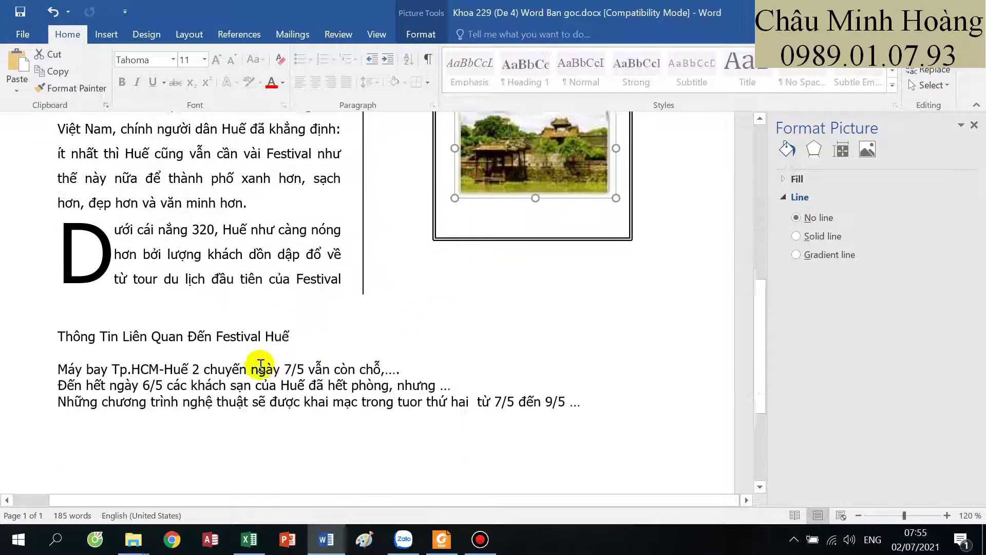
click(105, 466)
drag(105, 466, 488, 154)
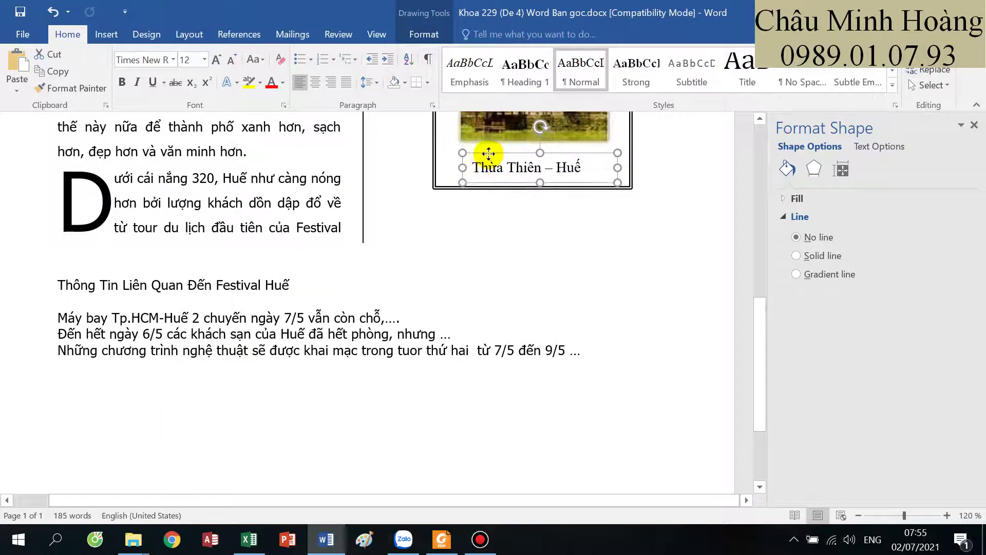
- Shift the double-line frame slightly down, then realign the caption near its lower edge with the picture centred above it
scroll(580, 308, up, 5)
drag(524, 213, 520, 249)
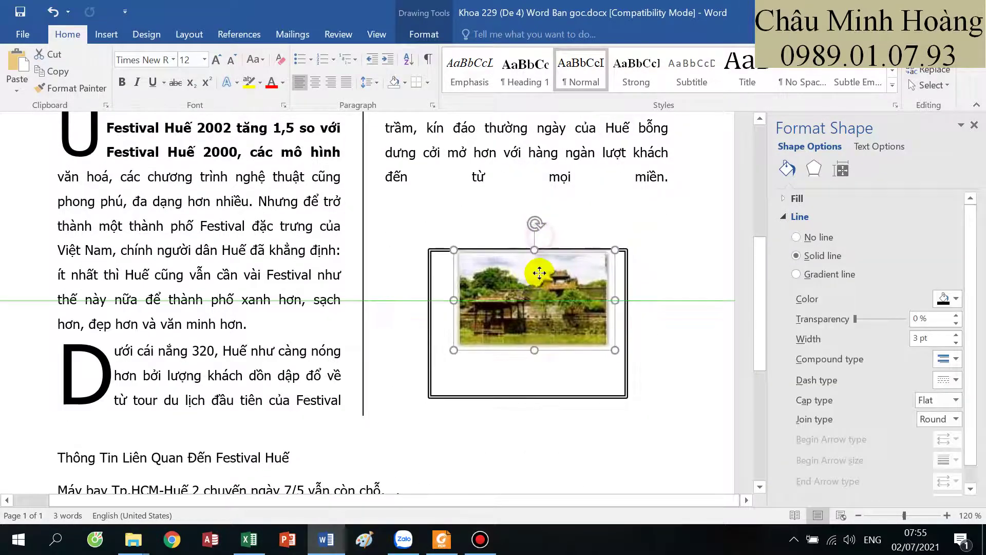
click(535, 241)
click(527, 336)
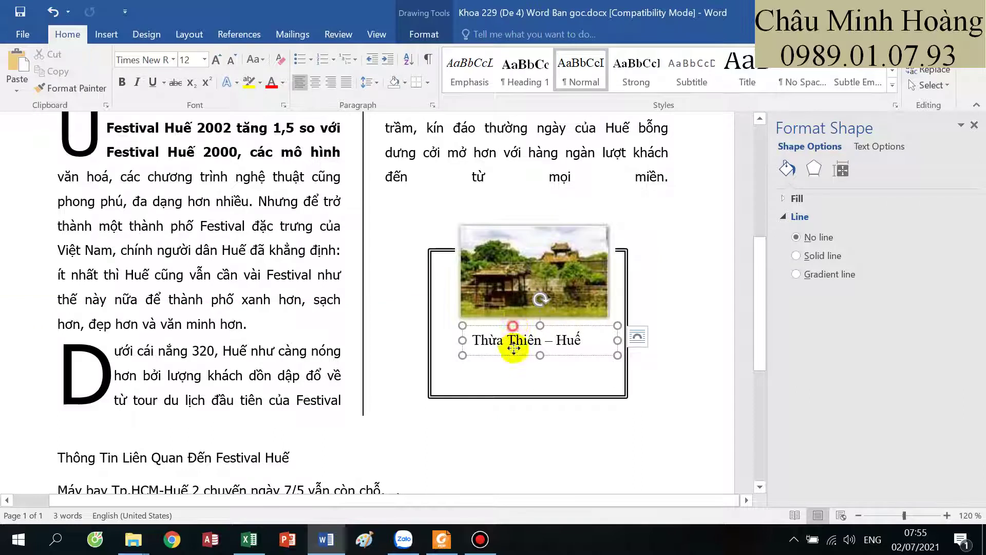
drag(514, 348, 503, 383)
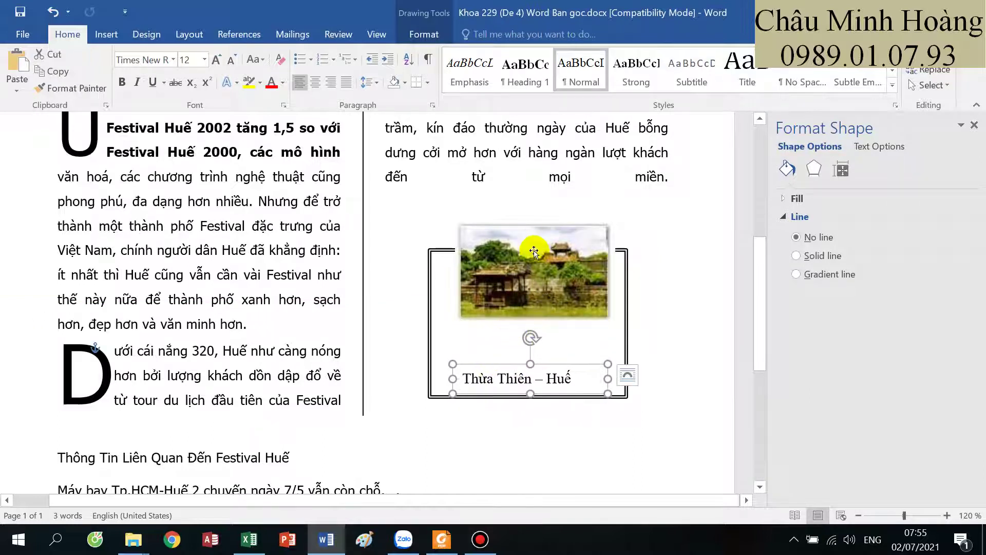
drag(534, 252, 526, 278)
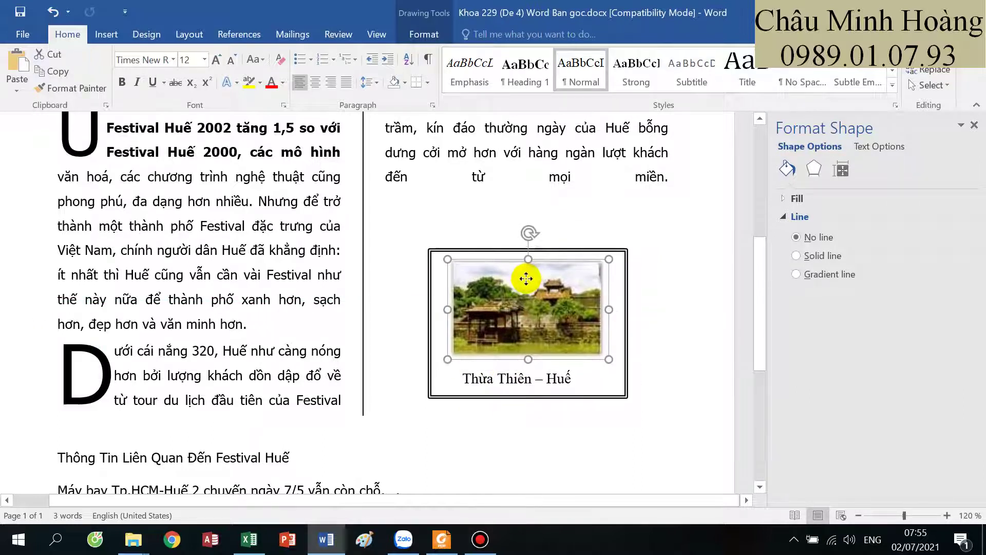
click(584, 447)
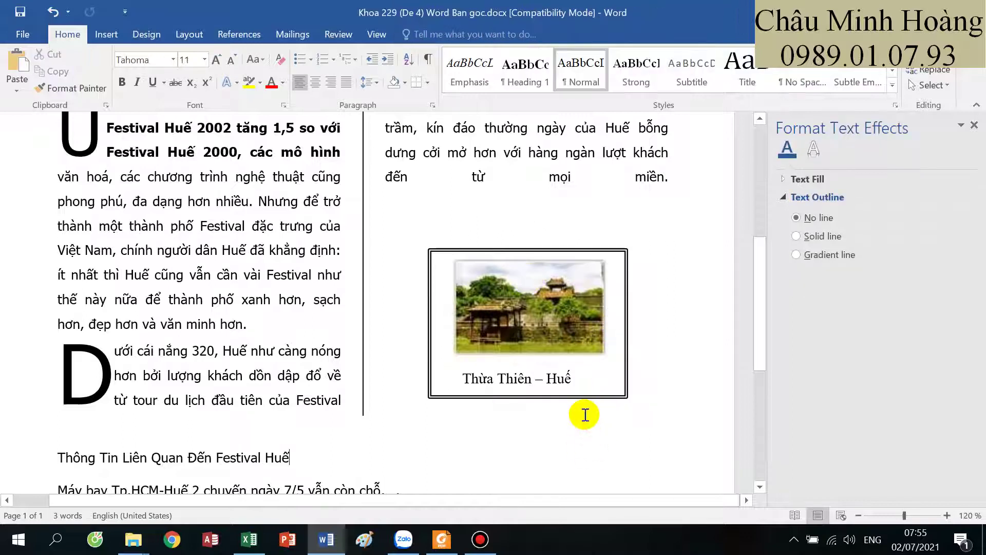
- Break "đến từ mọi miền." onto its own line at the end of the second-column text and left-align it
click(386, 176)
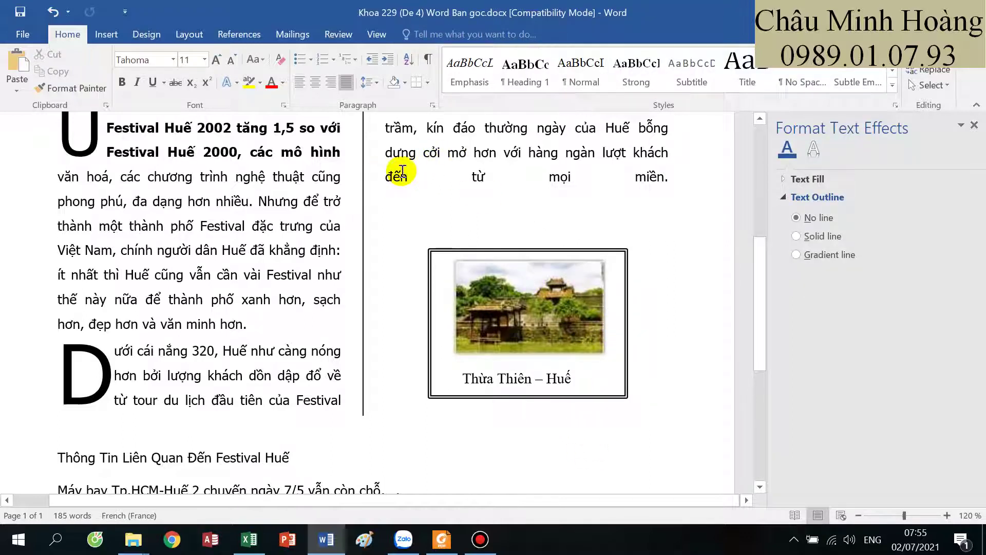
key(BackSpace)
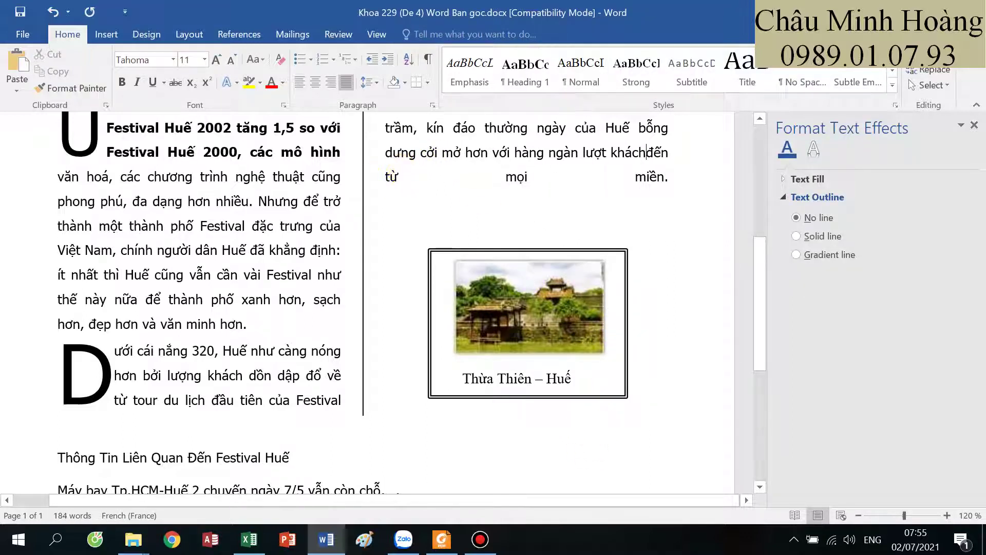
key(Return)
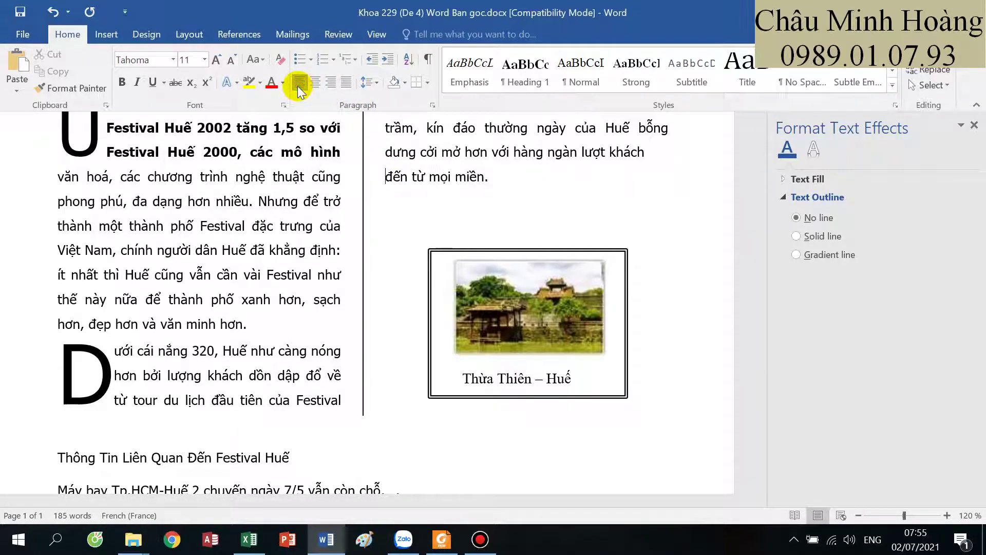
click(298, 84)
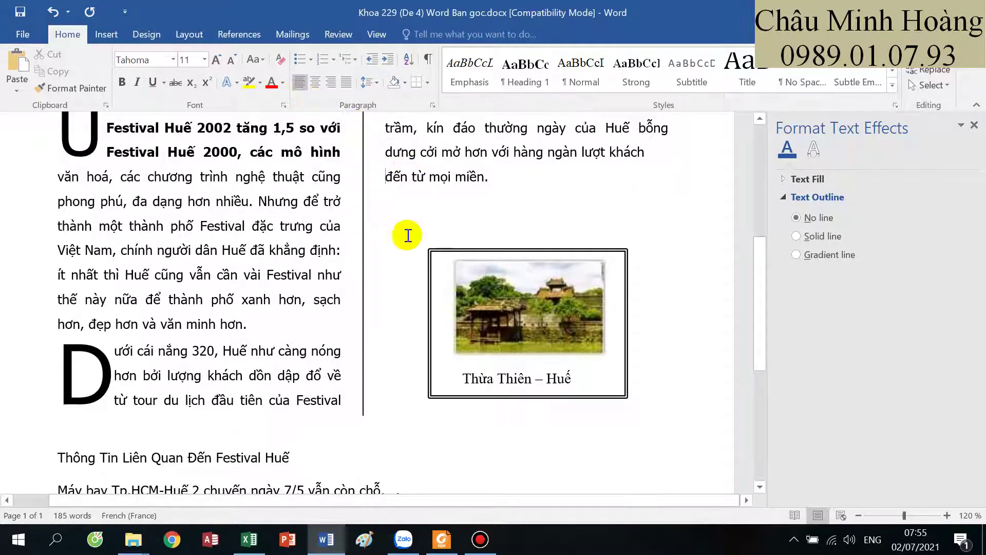
- Examine the framed picture and the "Thông Tin Liên Quan Đến Festival Huế" table in the exam PDF in Foxit Reader, and return to Word
click(438, 549)
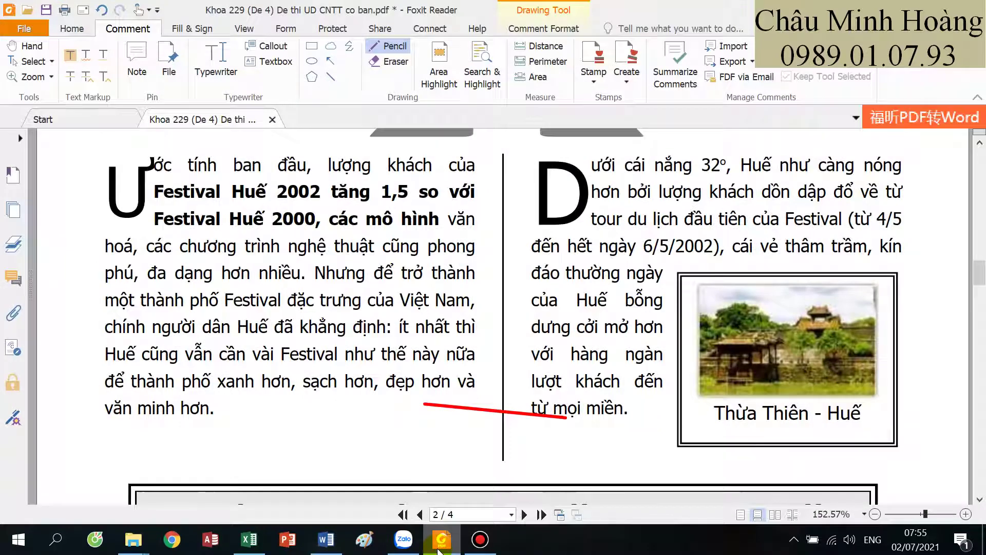
click(438, 544)
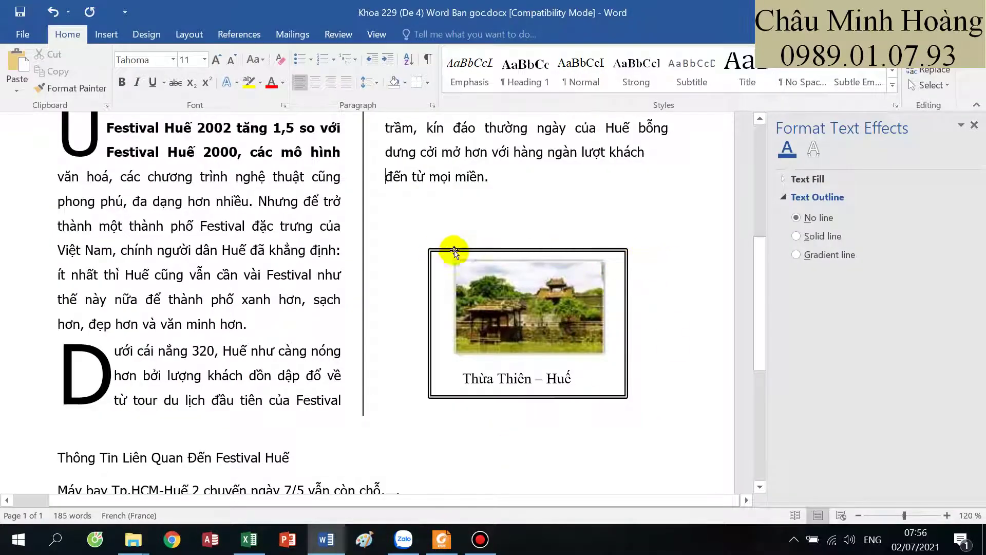
scroll(401, 326, down, 3)
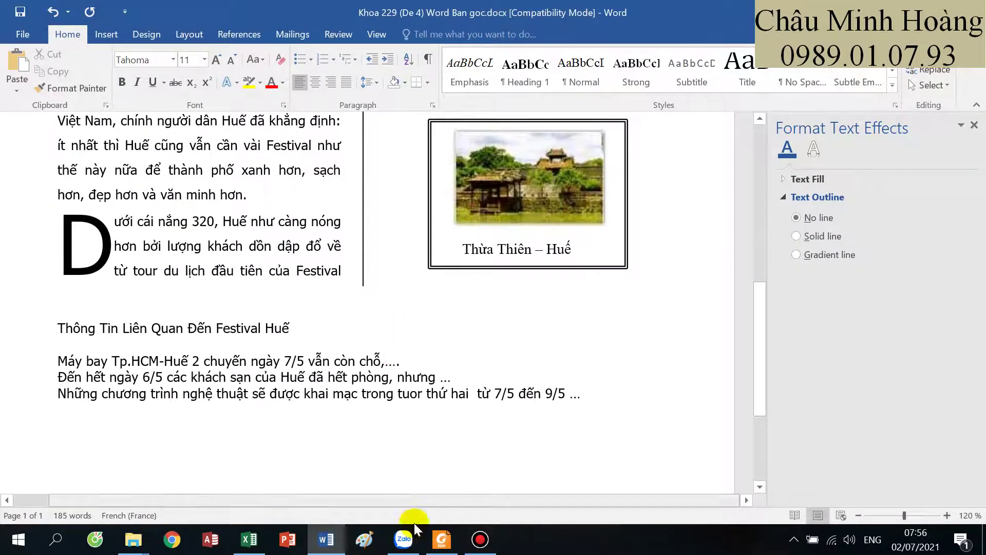
click(444, 542)
scroll(455, 360, down, 5)
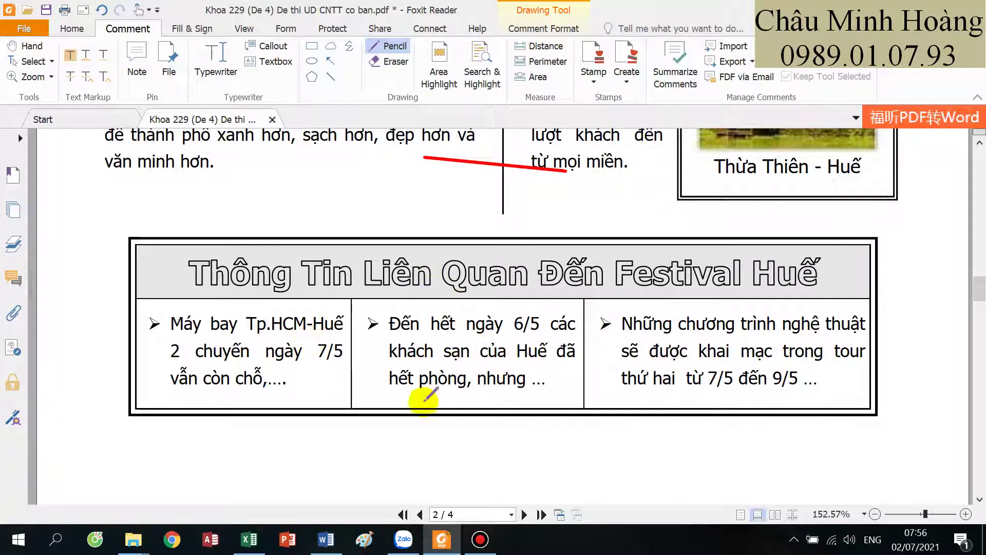
click(326, 539)
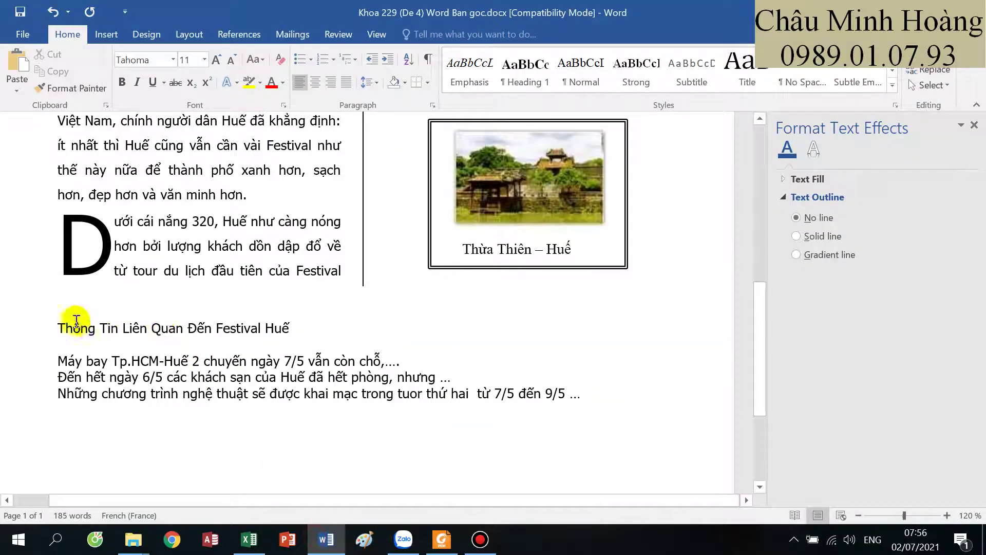
- Insert a table with three columns and two rows above the line "Thông Tin Liên Quan Đến Festival Huế"
click(60, 326)
key(Return)
click(66, 313)
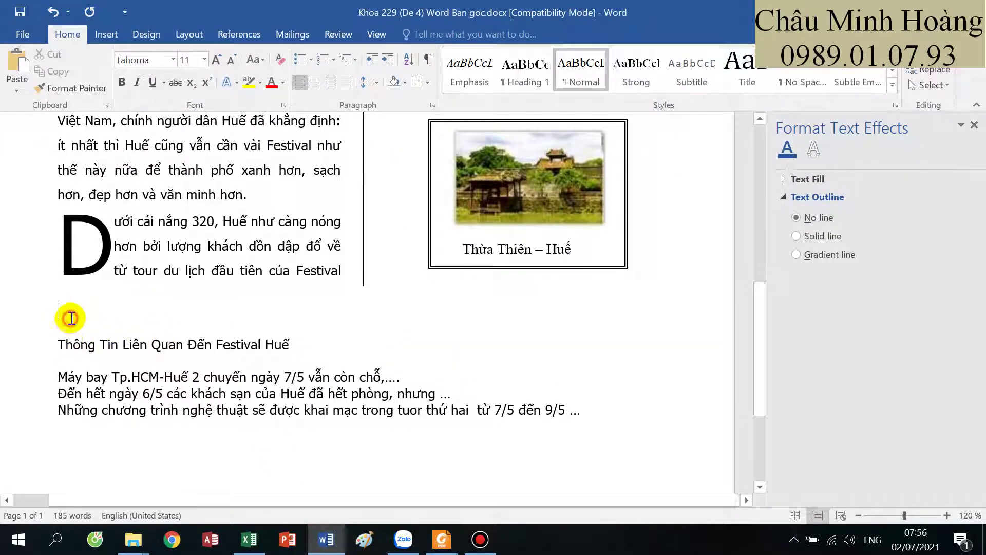
click(106, 35)
click(105, 85)
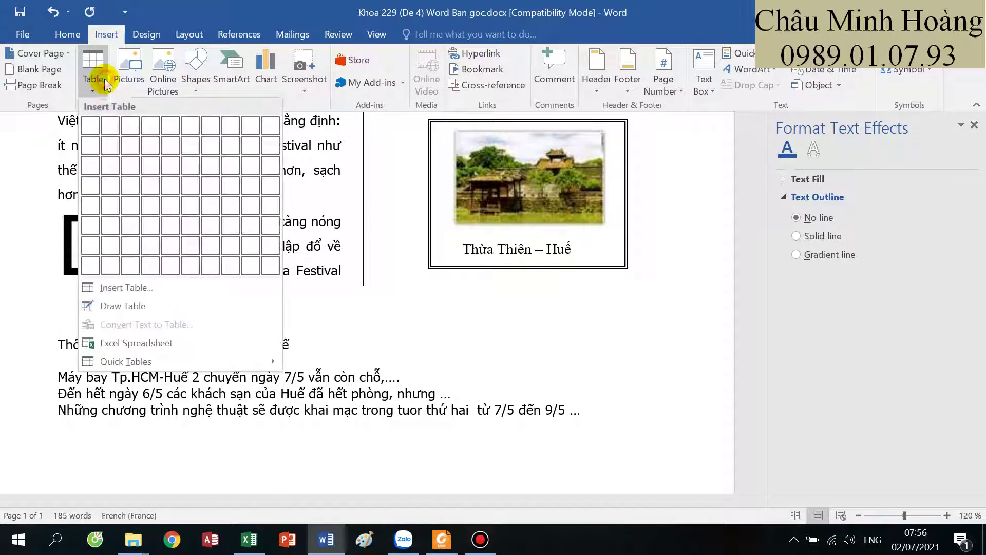
click(125, 148)
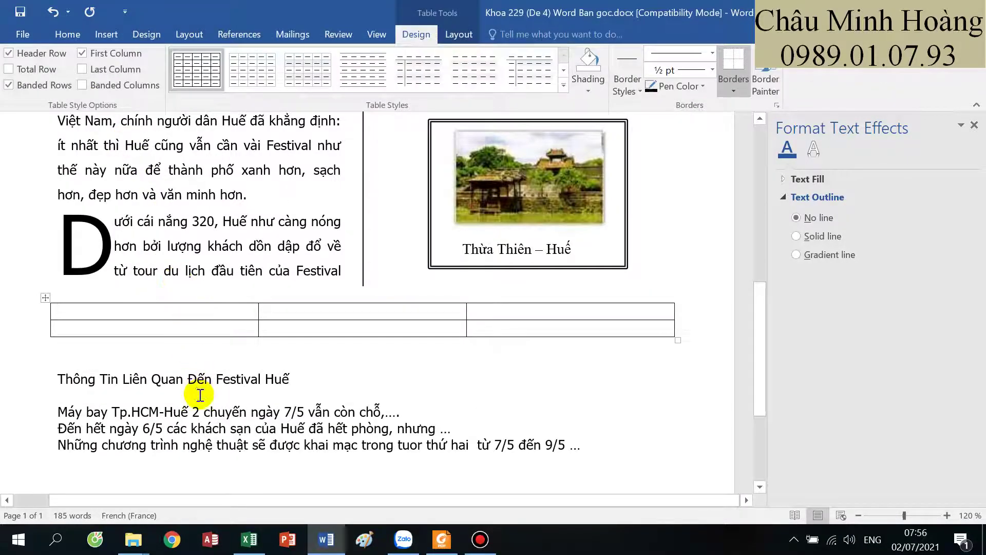
- Merge the table's first-row cells and move the heading "Thông Tin Liên Quan Đến Festival Huế" into the merged cell
drag(57, 381, 291, 395)
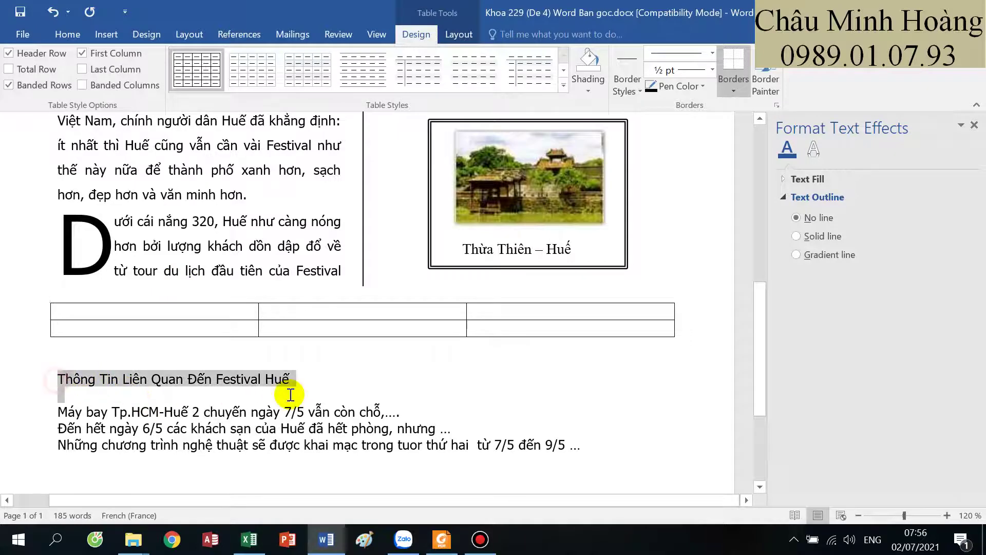
key(ctrl+x)
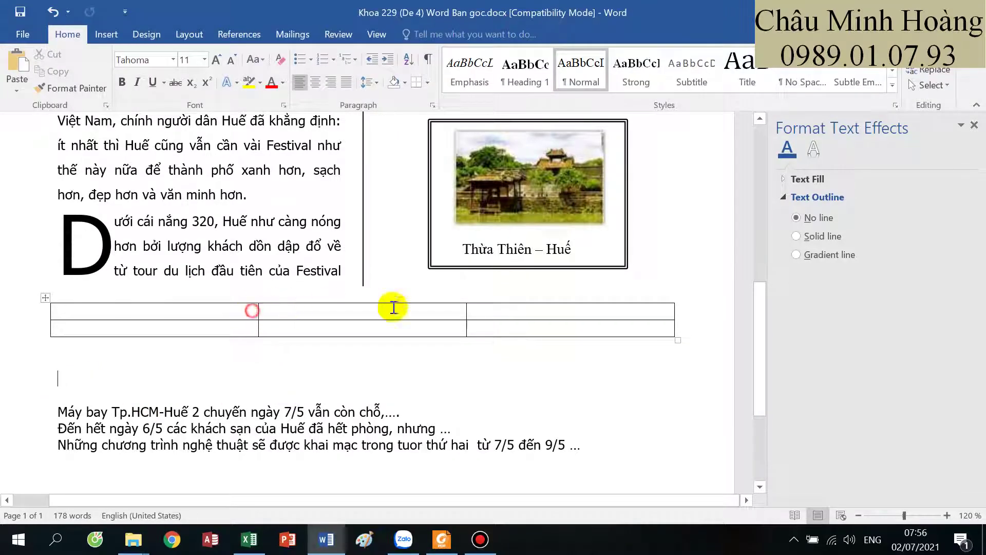
drag(393, 307, 510, 312)
right_click(510, 311)
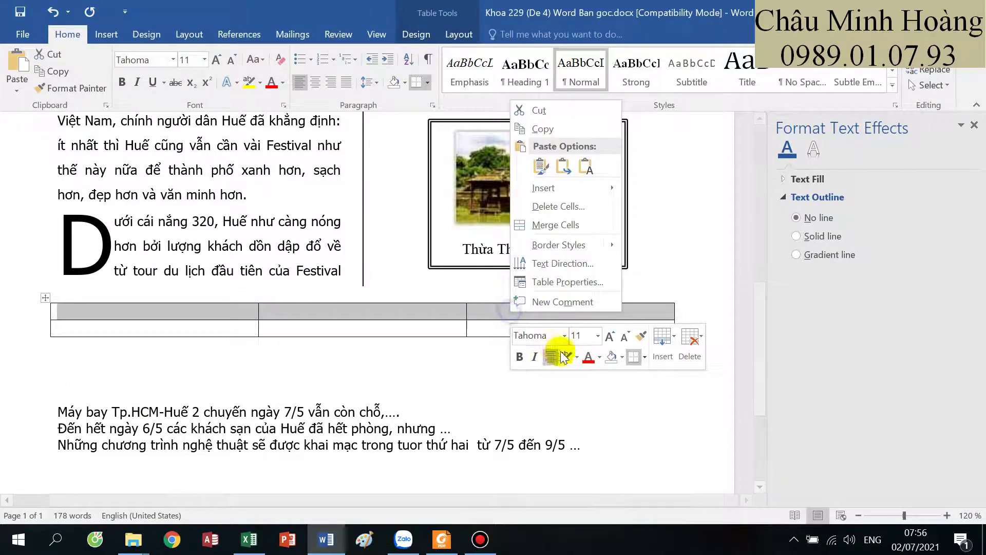
click(557, 228)
key(ctrl+v)
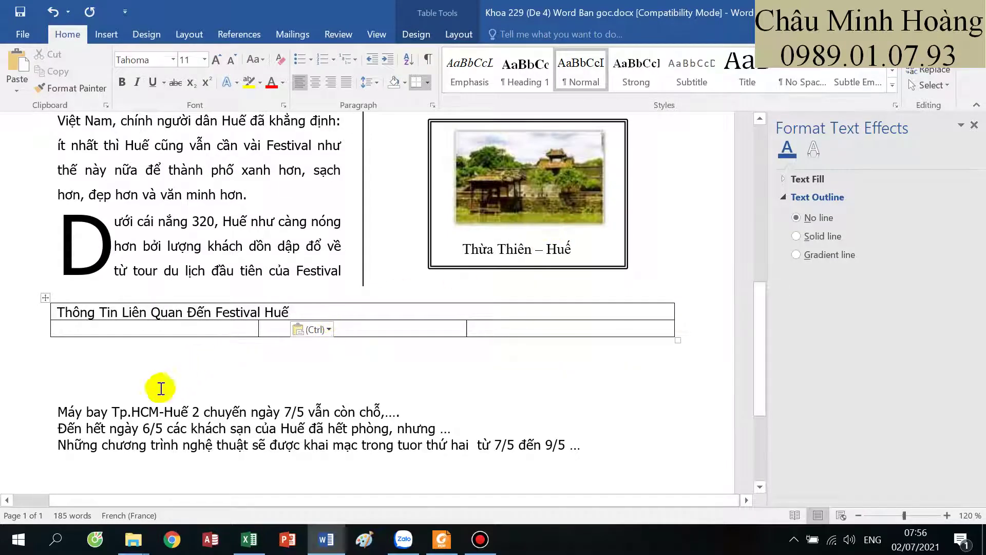
- Move the line starting "Máy bay Tp.HCM-Huế" into the first cell of the table's second row
drag(63, 413, 407, 415)
click(442, 540)
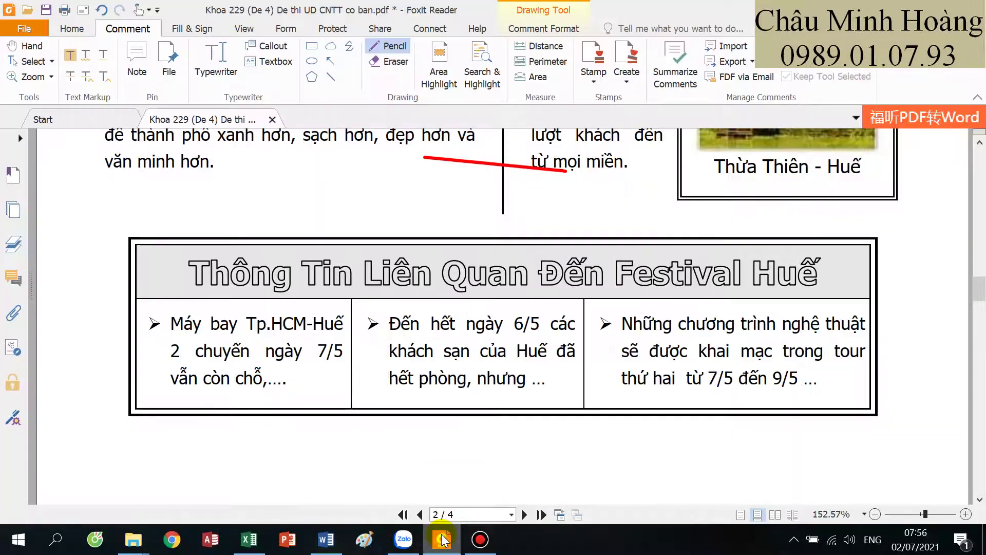
click(326, 539)
key(ctrl+x)
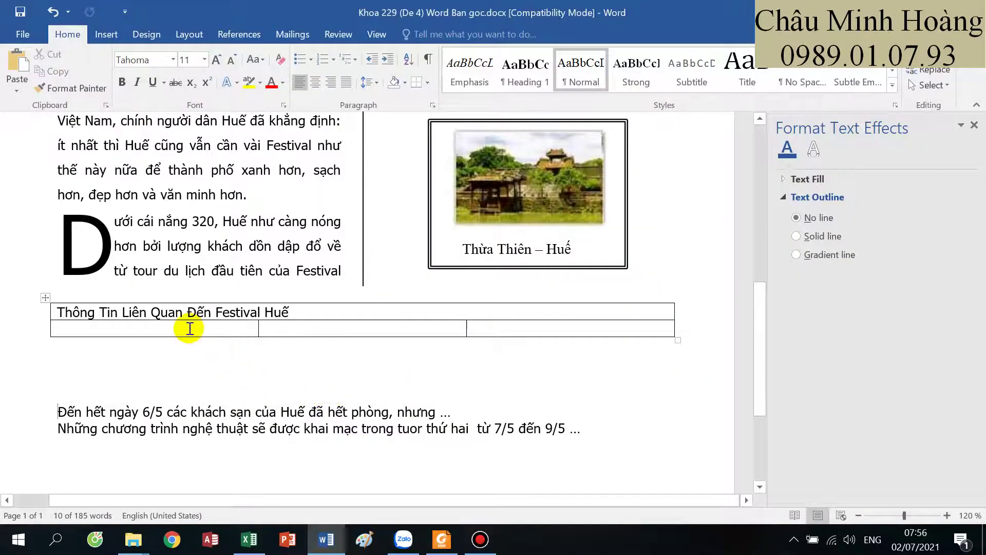
click(188, 329)
key(ctrl+v)
- Move the "Đến hết ngày 6/5" and "Những chương trình nghệ thuật" lines into the second and third cells of the second row
drag(59, 443, 456, 447)
key(ctrl+x)
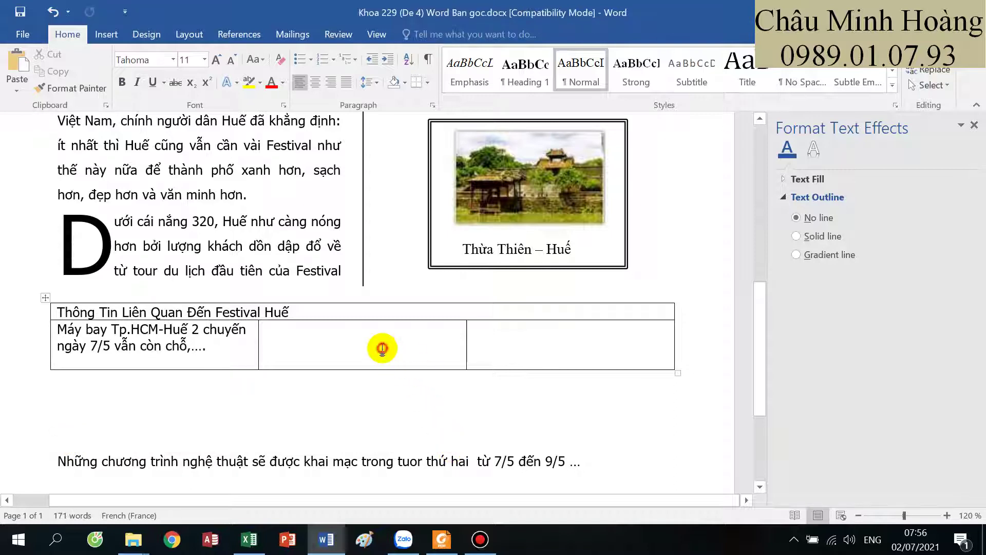
click(384, 349)
key(ctrl+v)
drag(55, 461, 583, 455)
key(ctrl+x)
click(519, 337)
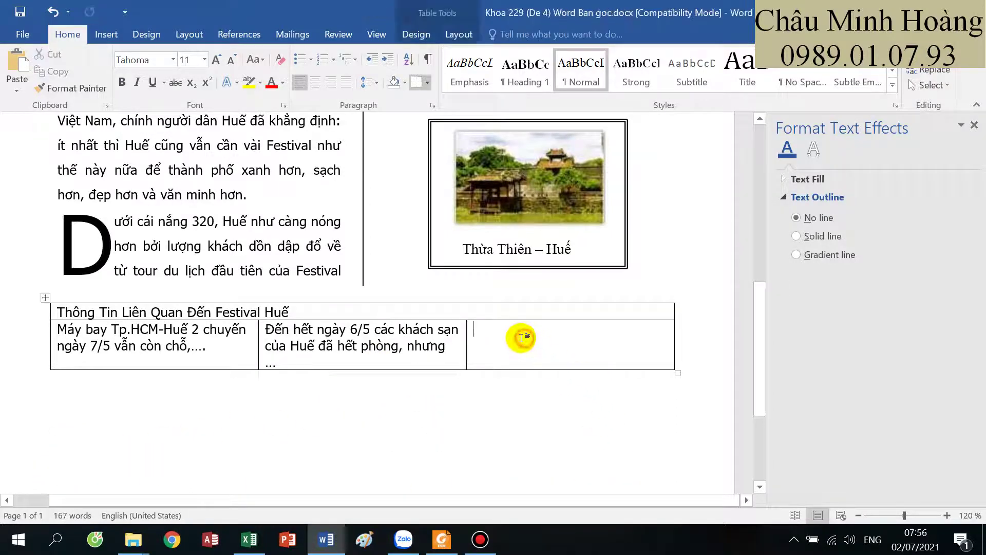
key(ctrl+v)
- Add arrowhead bullets to the text in all three cells of the table's second row, matching the sample PDF
drag(61, 331, 477, 374)
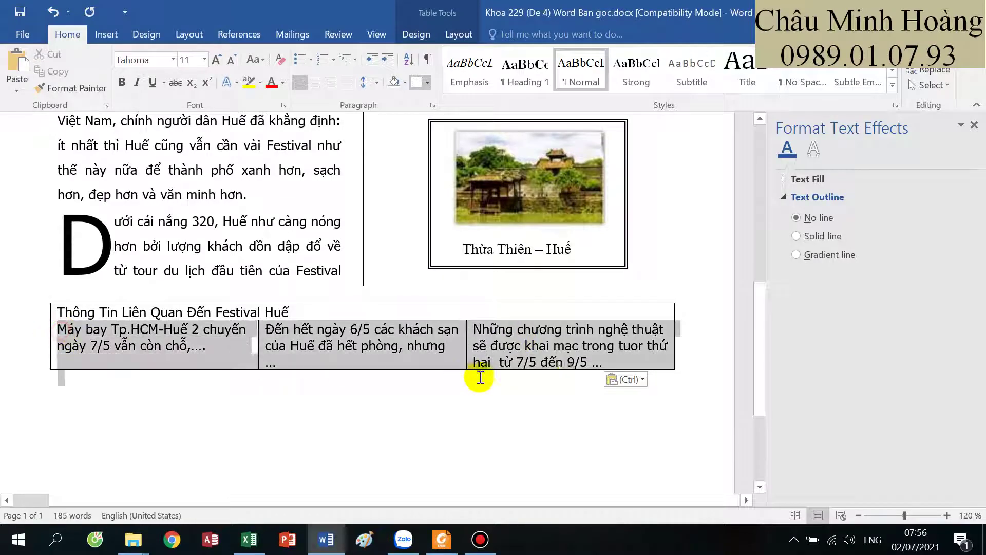
click(442, 539)
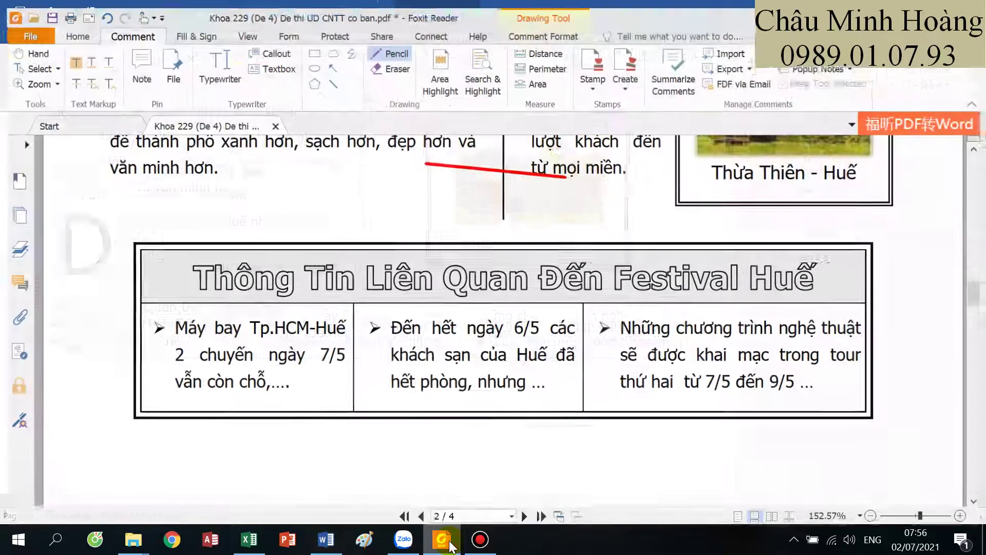
click(441, 539)
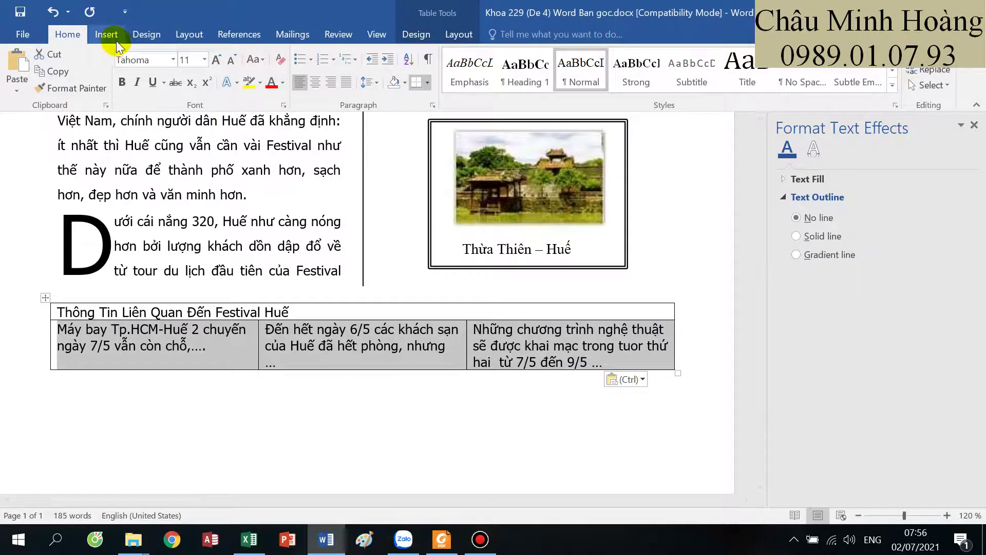
click(311, 60)
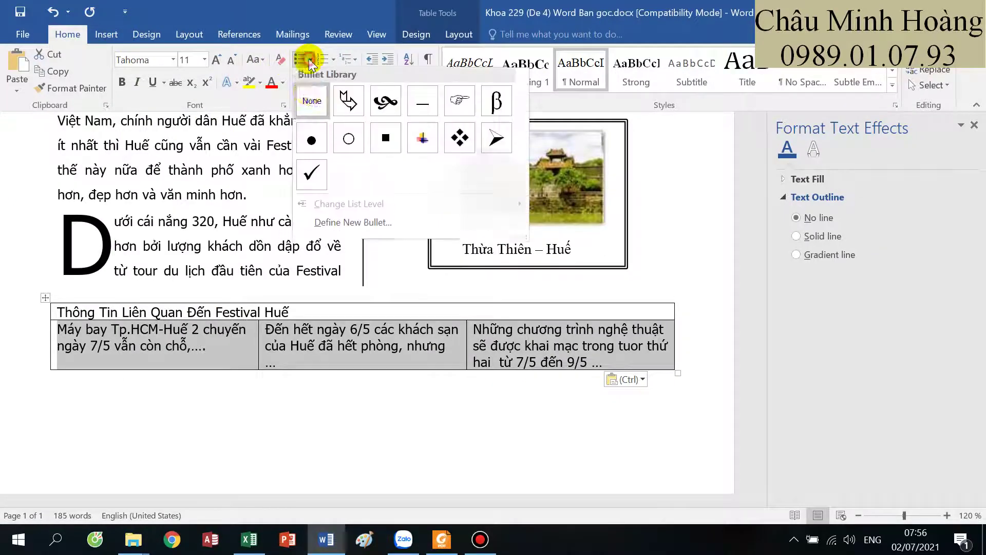
click(312, 173)
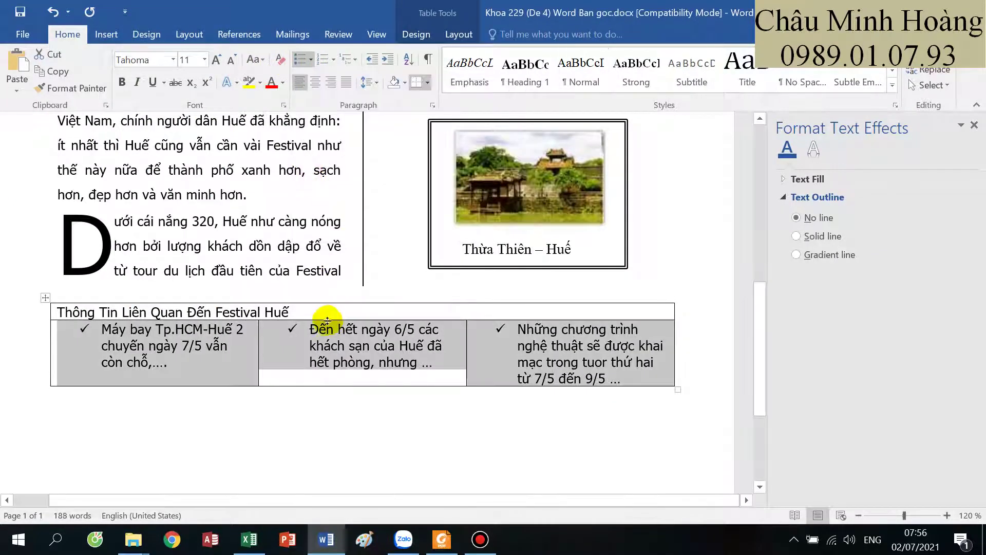
click(441, 540)
click(441, 543)
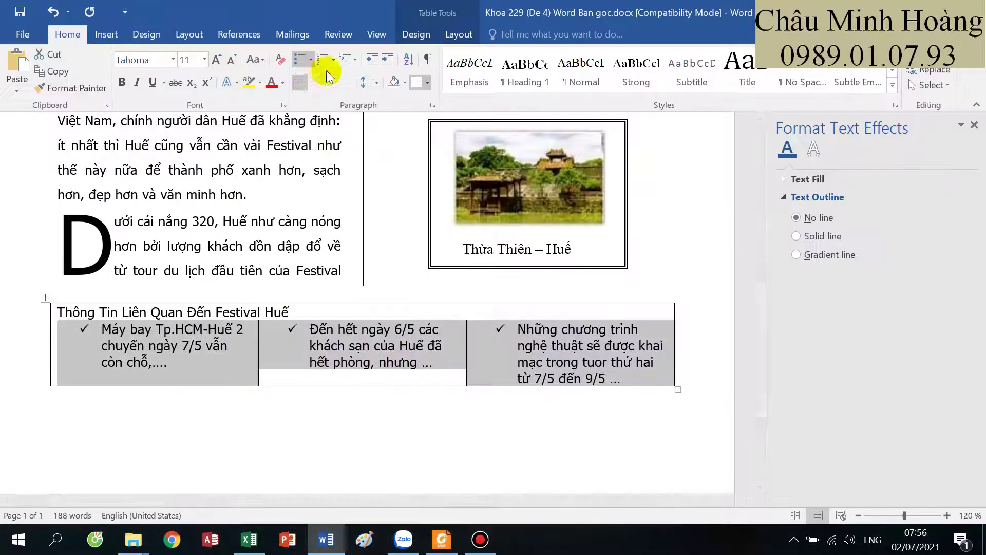
click(310, 60)
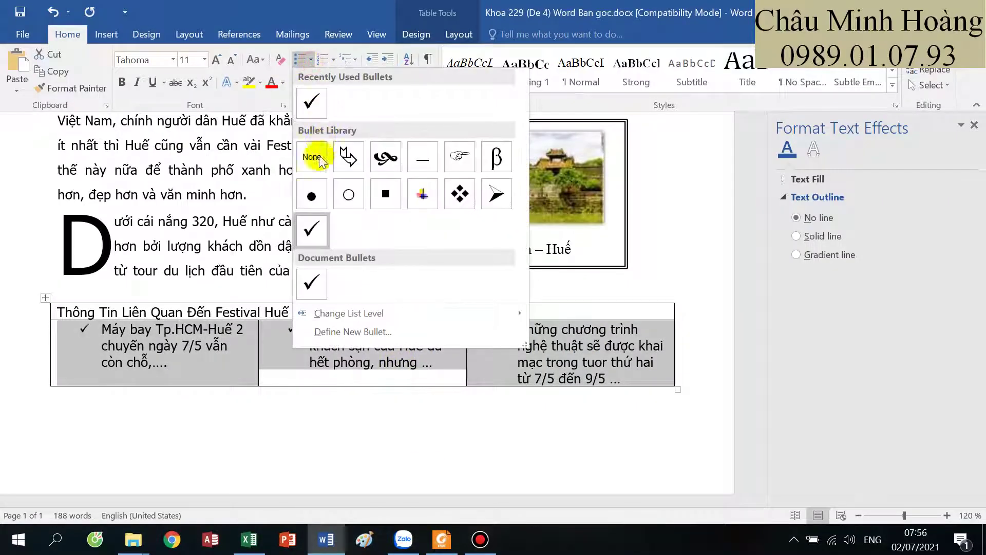
click(488, 193)
- Justify the bulleted text in the table's second row
click(443, 547)
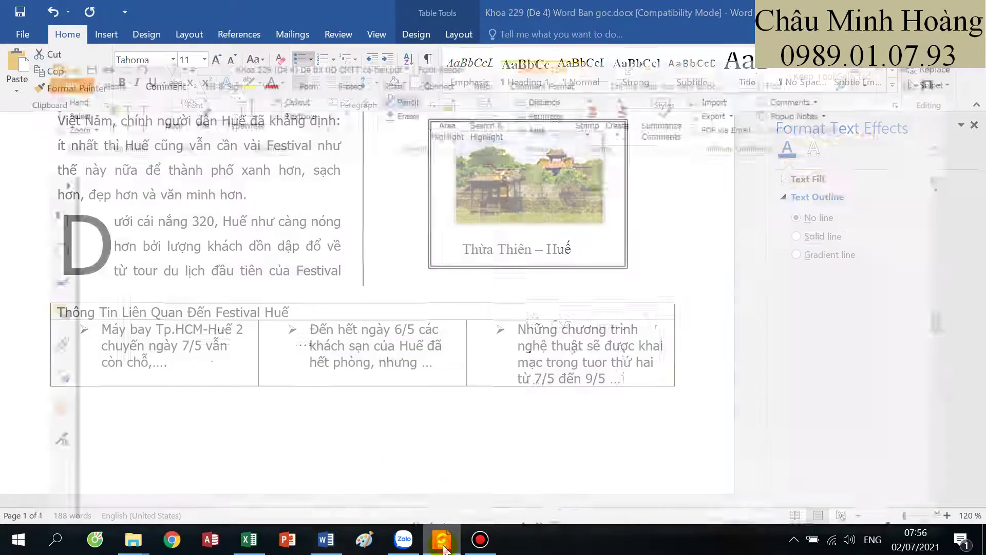
click(443, 547)
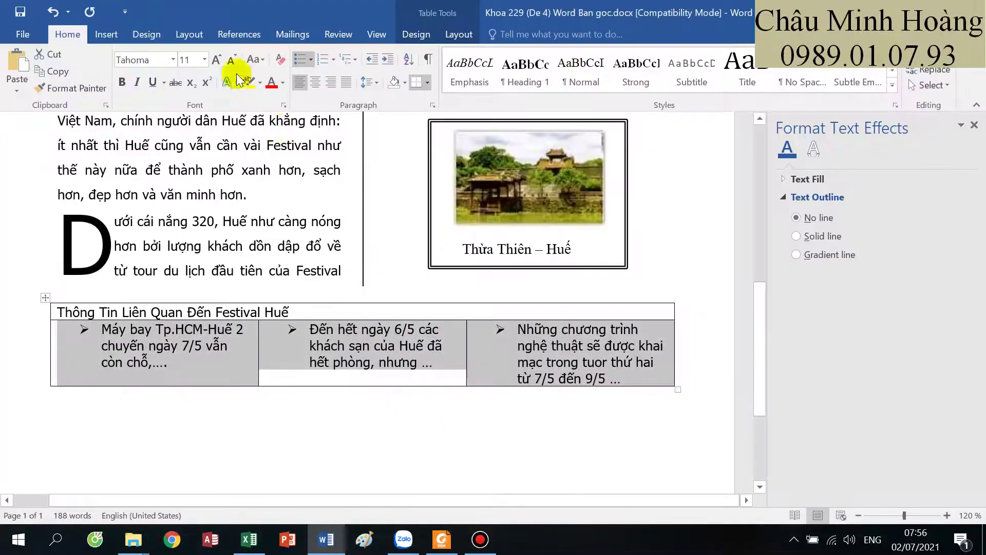
click(348, 83)
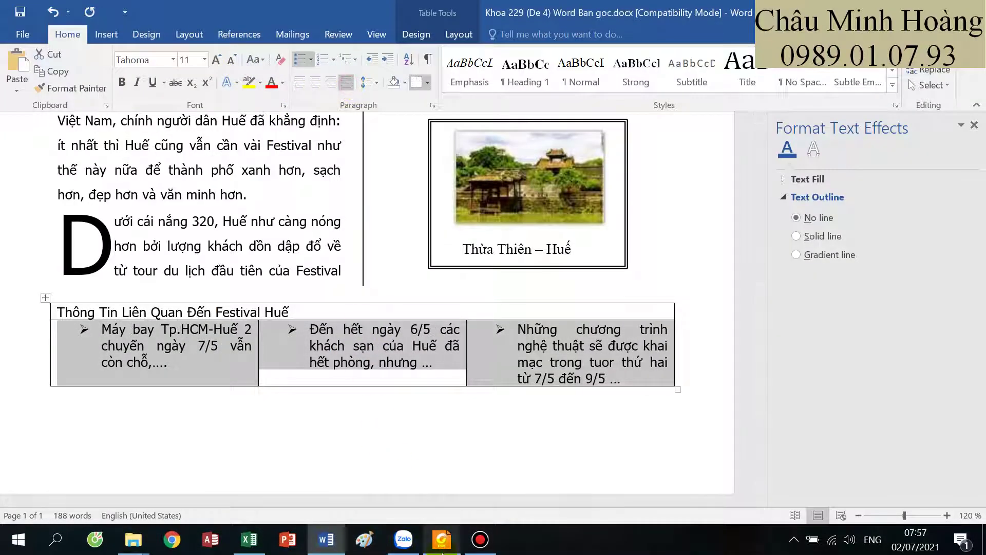
- Apply the white-filled, blue-outlined text effect to the heading in the table's merged top row
click(443, 545)
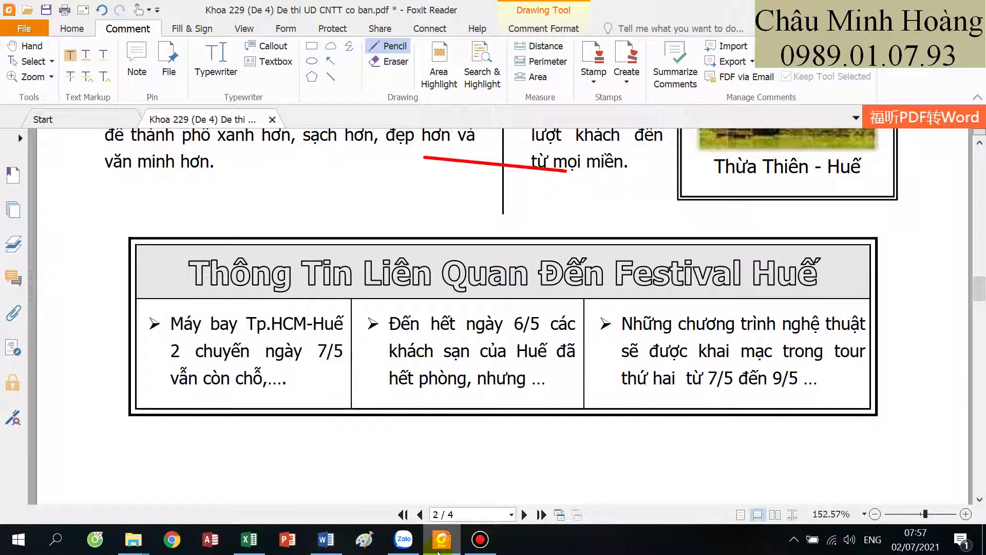
click(439, 549)
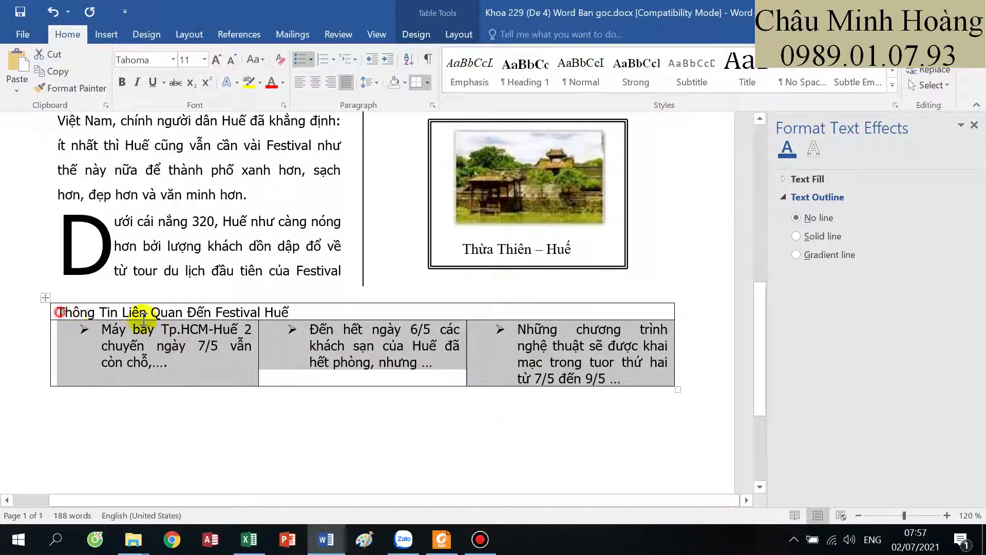
drag(143, 318, 289, 313)
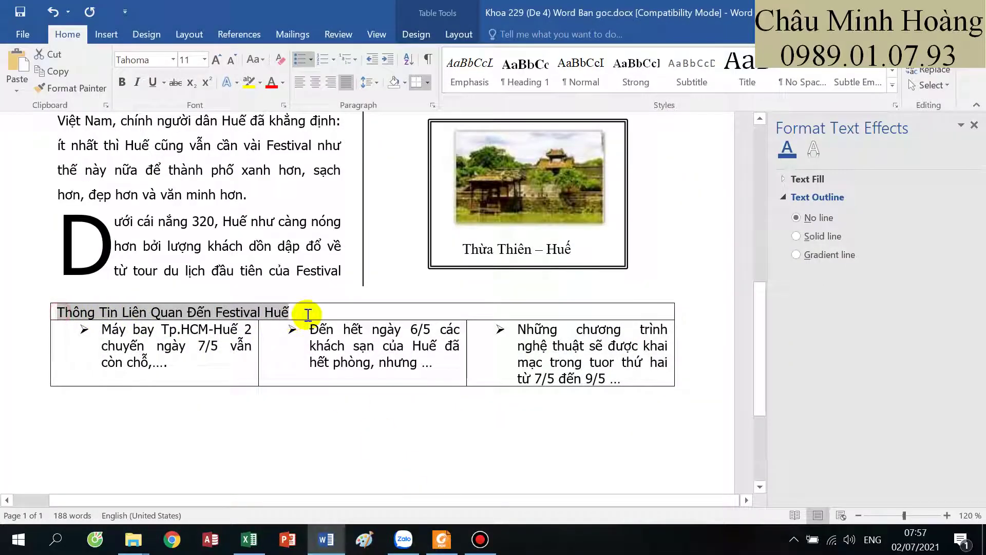
click(237, 83)
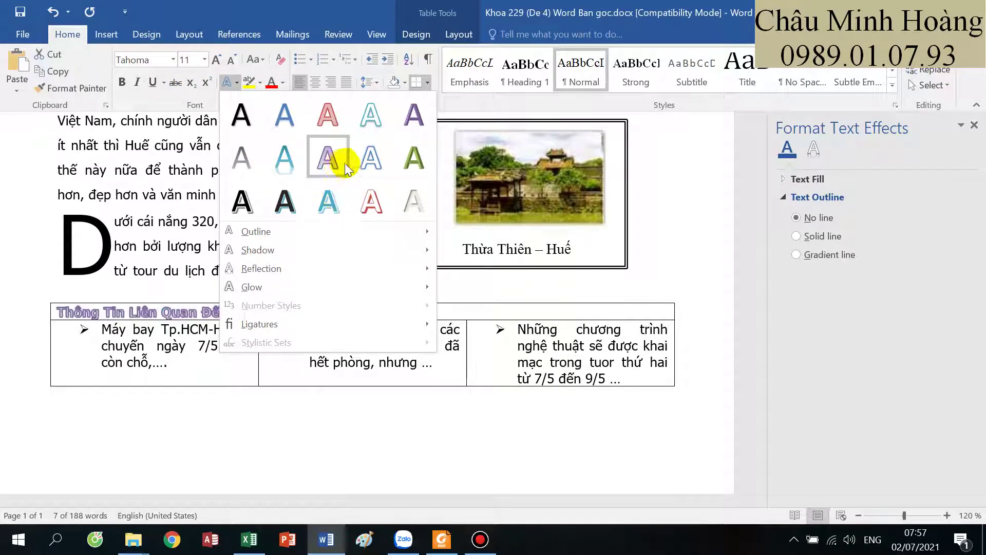
click(370, 159)
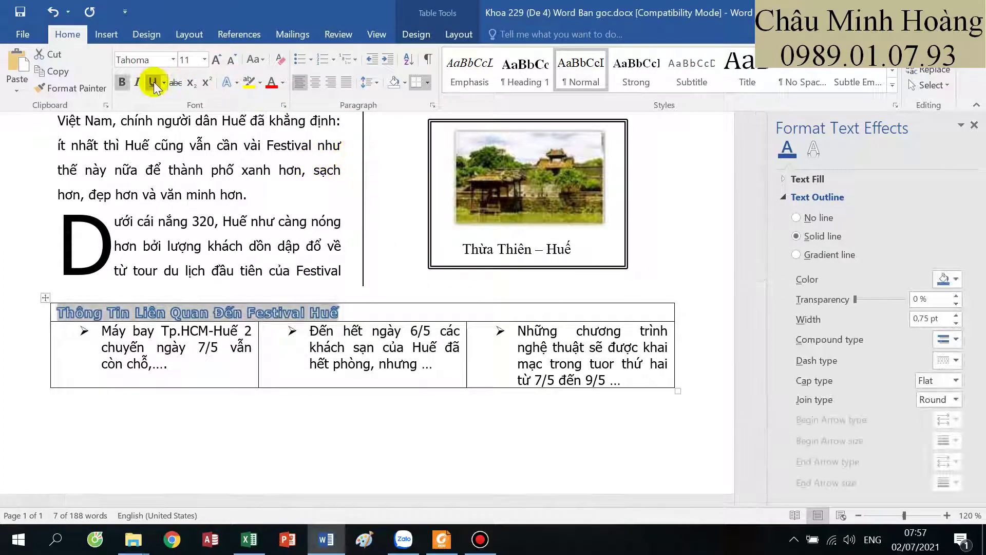
- Increase the table heading's font size to 24
click(220, 62)
click(220, 61)
click(220, 62)
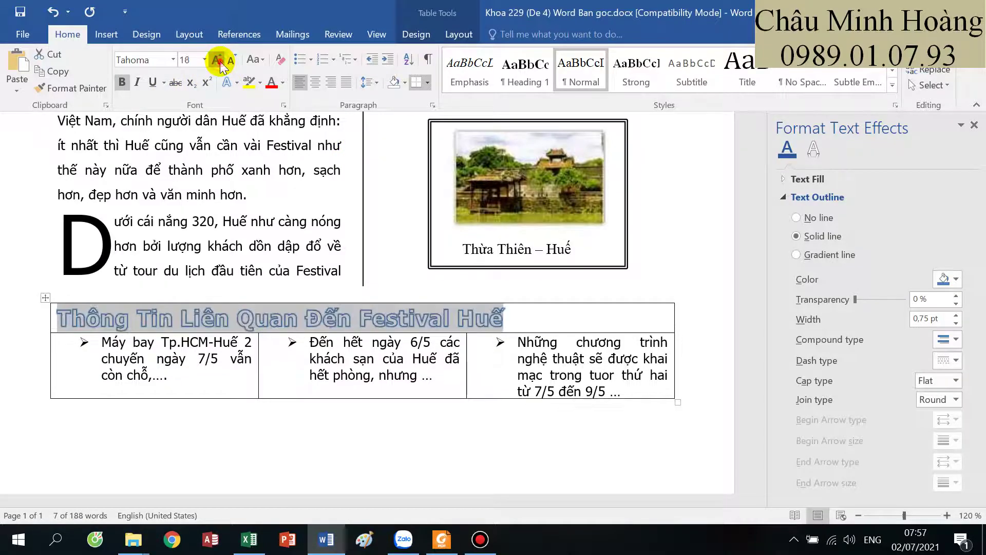
click(220, 62)
click(220, 61)
click(220, 62)
click(220, 61)
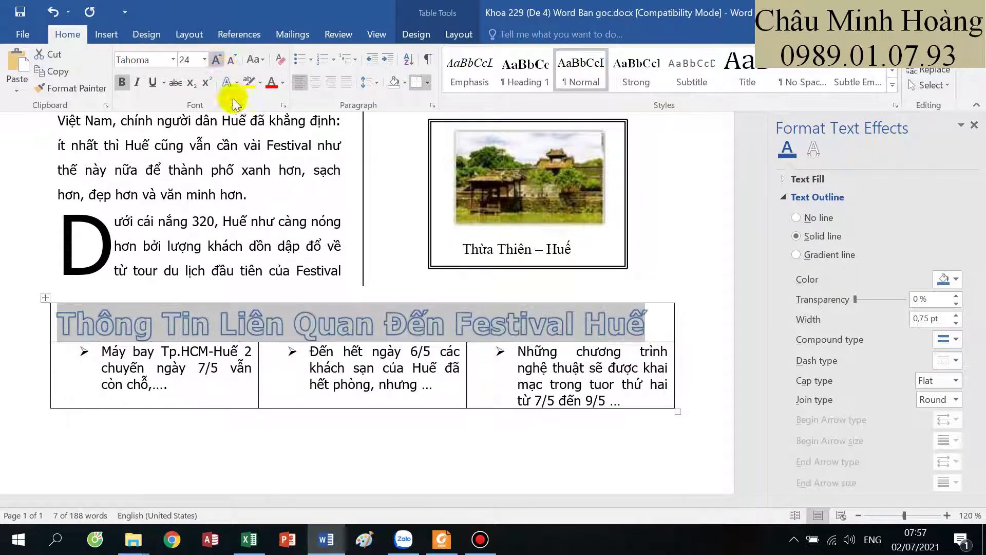
- Check the heading's layout in the sample PDF and centre the heading in its table cell
click(442, 540)
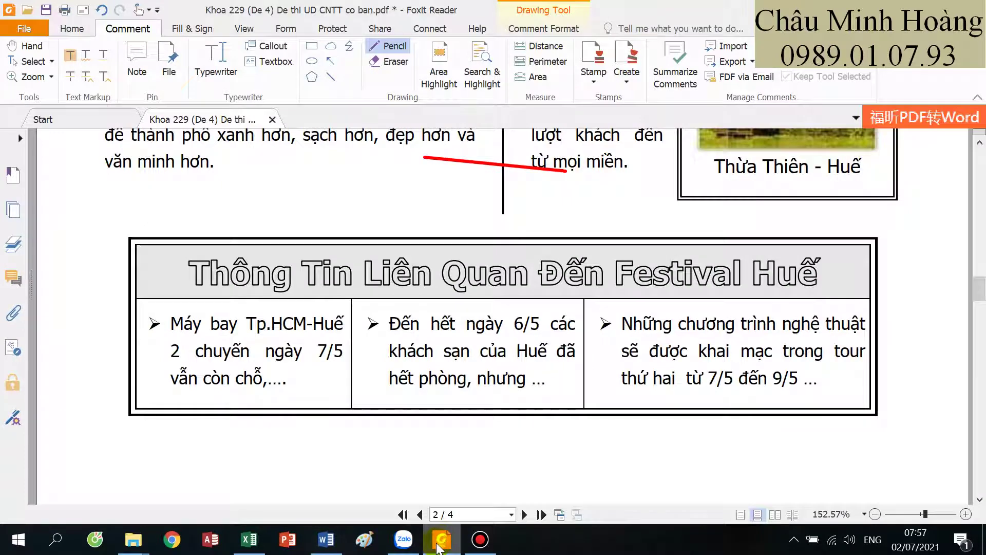
key(alt+Tab)
click(314, 83)
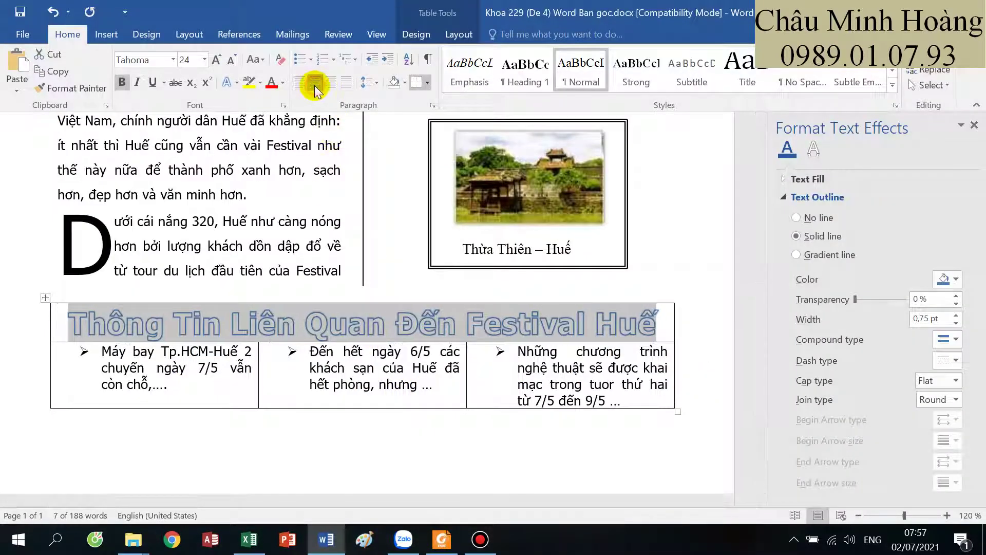
- Shade the table's heading cell with standard yellow and compare it with the sample PDF
click(427, 35)
click(597, 91)
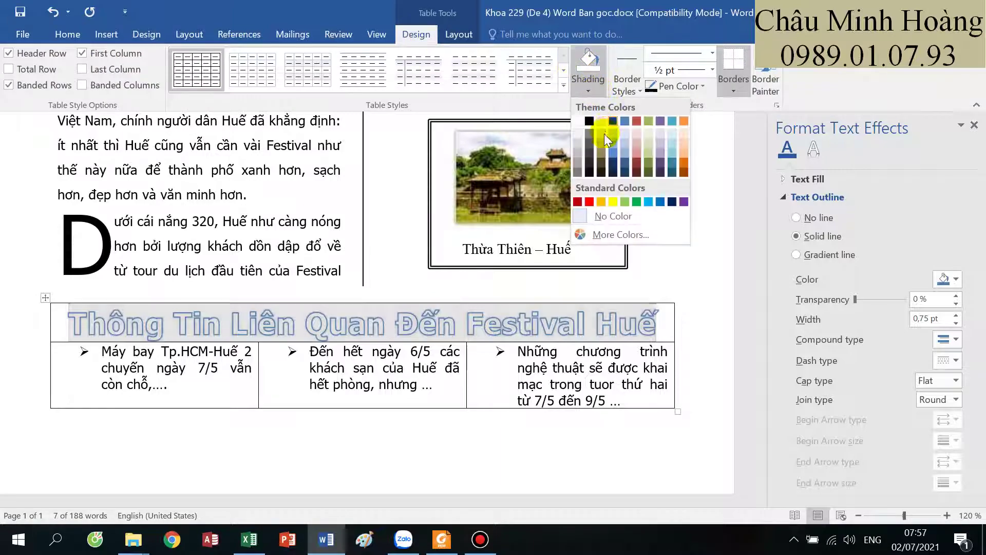
click(613, 200)
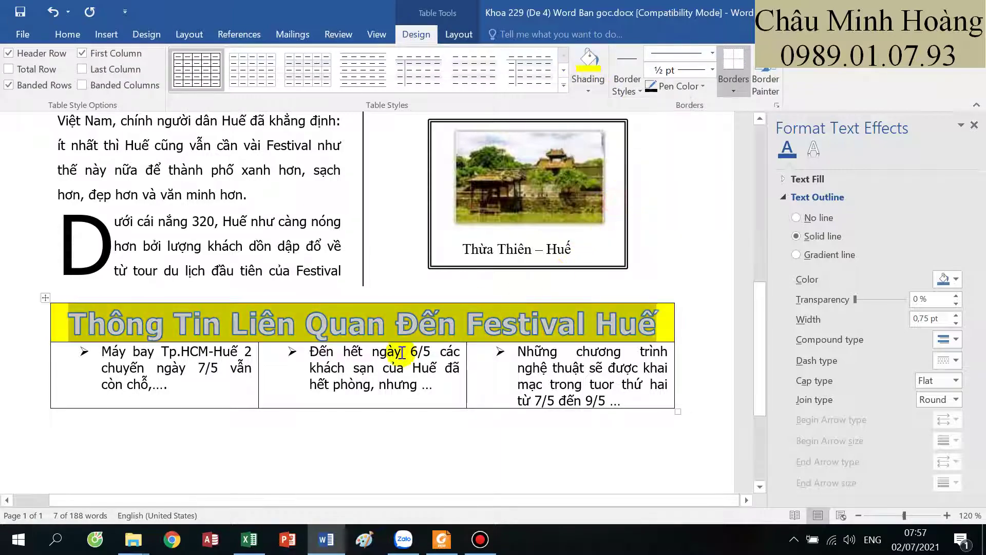
click(446, 548)
click(446, 550)
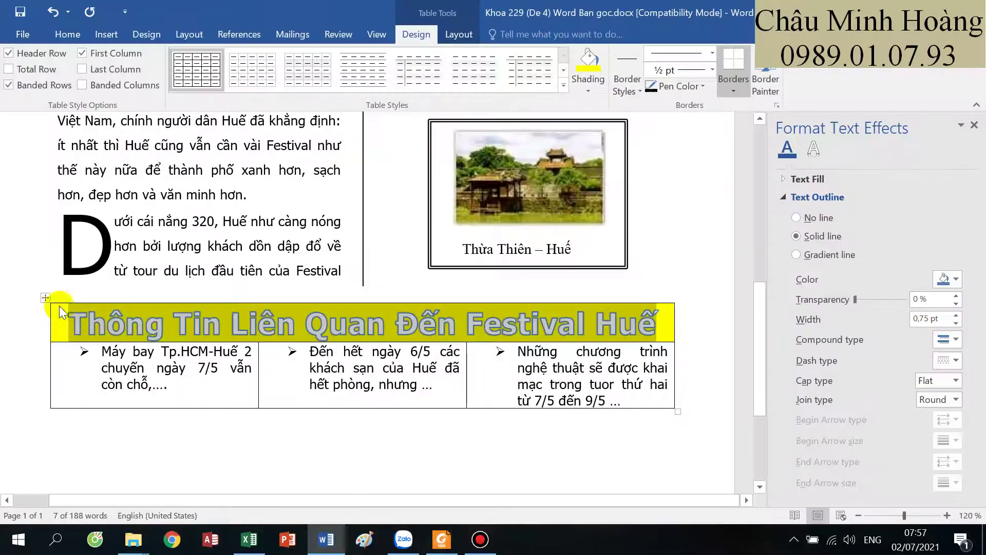
- Apply a custom 3 pt thick-and-thin double line to the whole table's outer edges, checking the border in the sample PDF
click(47, 300)
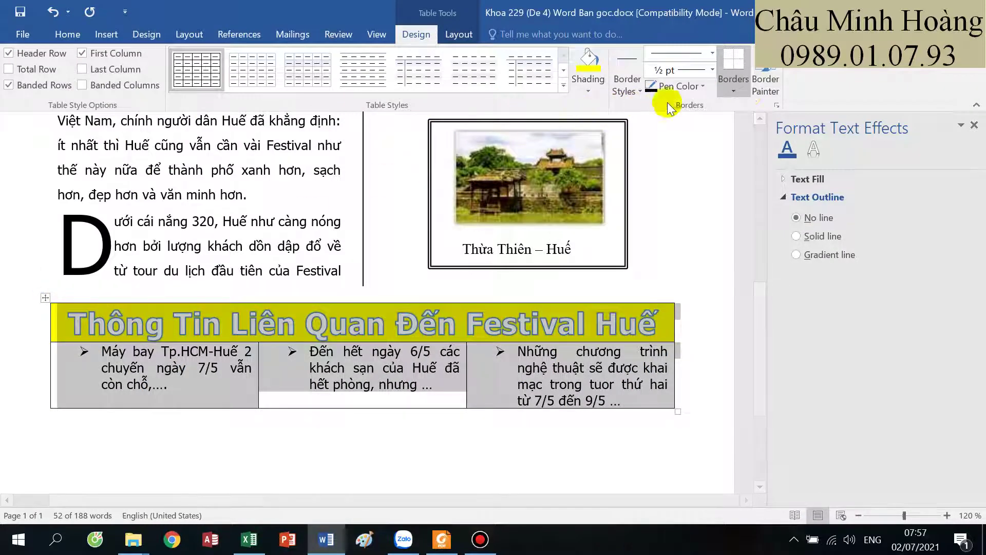
click(642, 91)
click(642, 91)
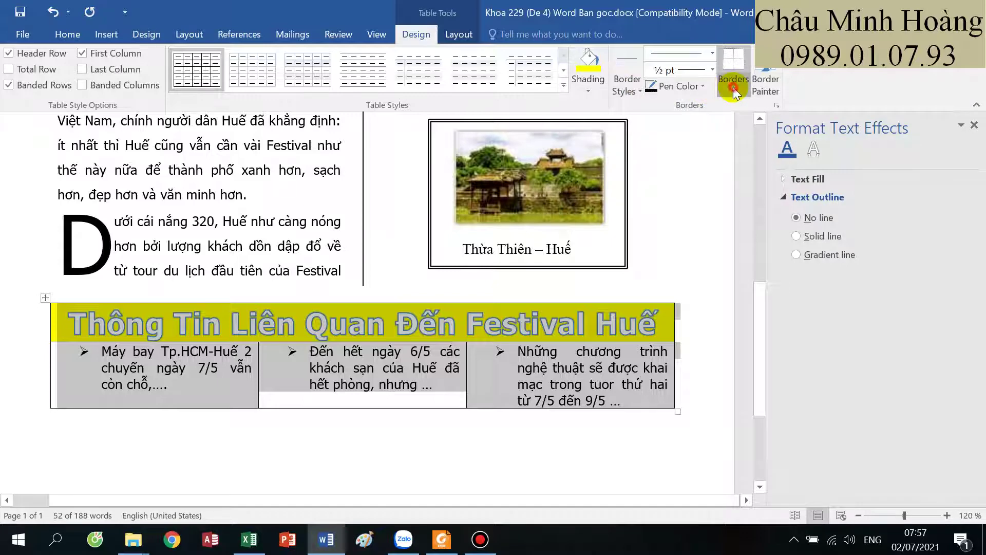
click(734, 91)
click(750, 363)
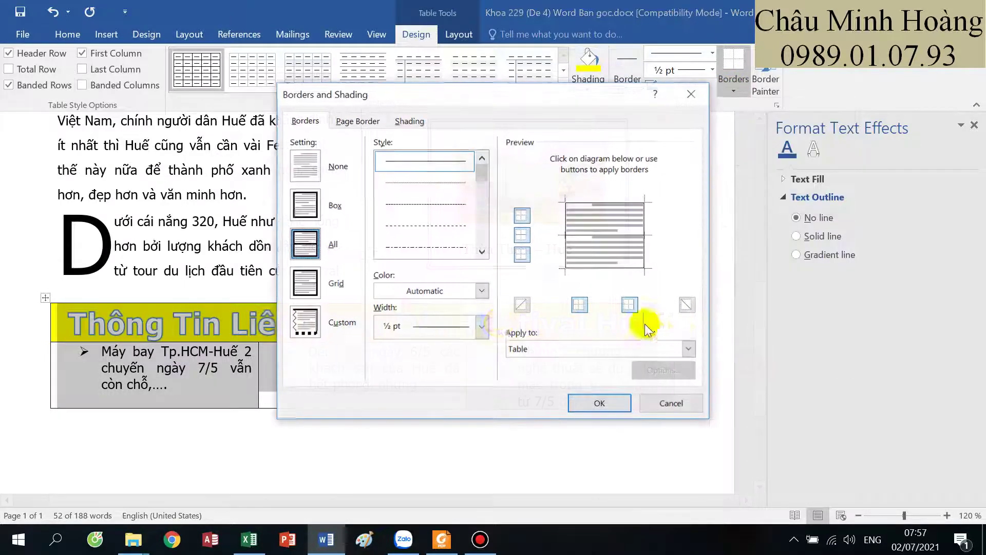
click(305, 322)
drag(481, 175, 482, 221)
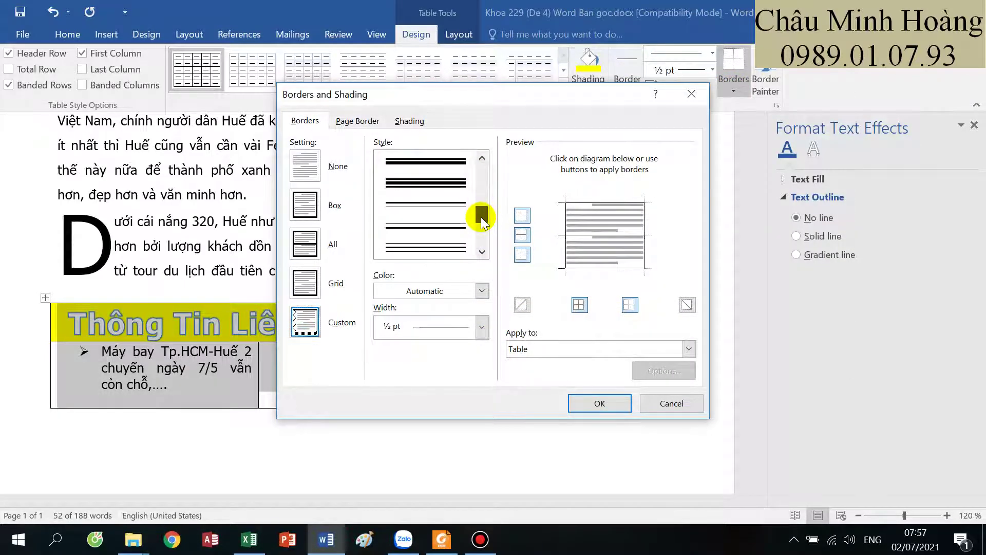
click(448, 547)
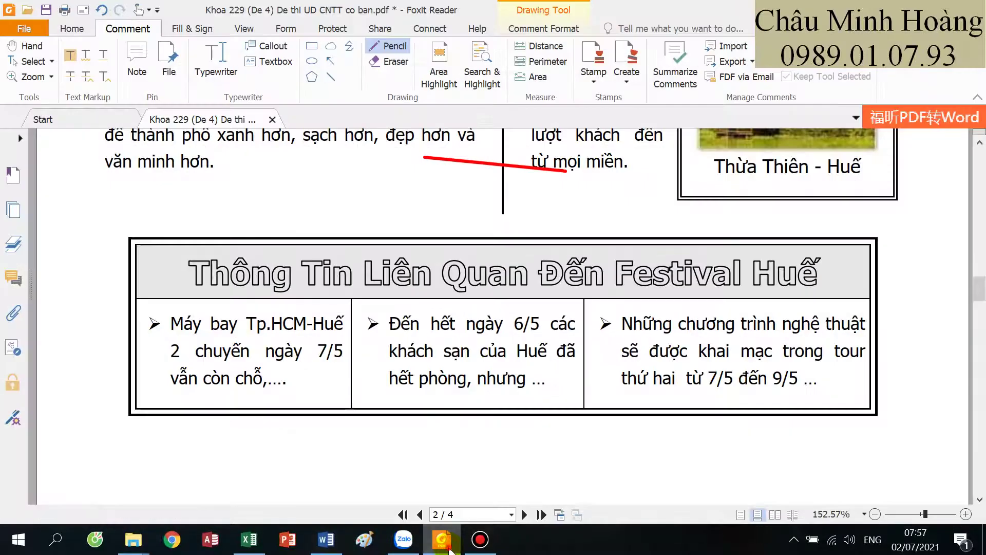
click(448, 547)
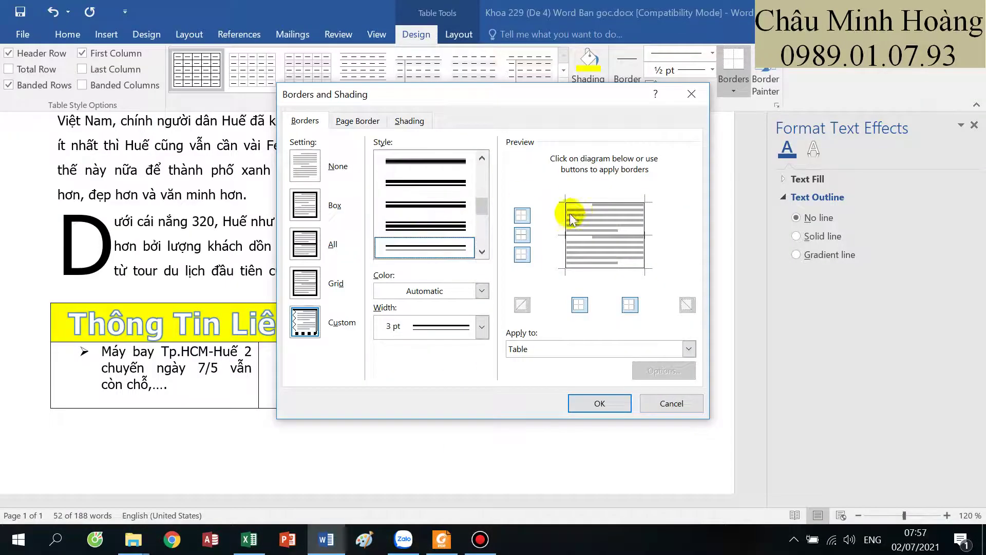
click(593, 206)
click(643, 236)
click(616, 267)
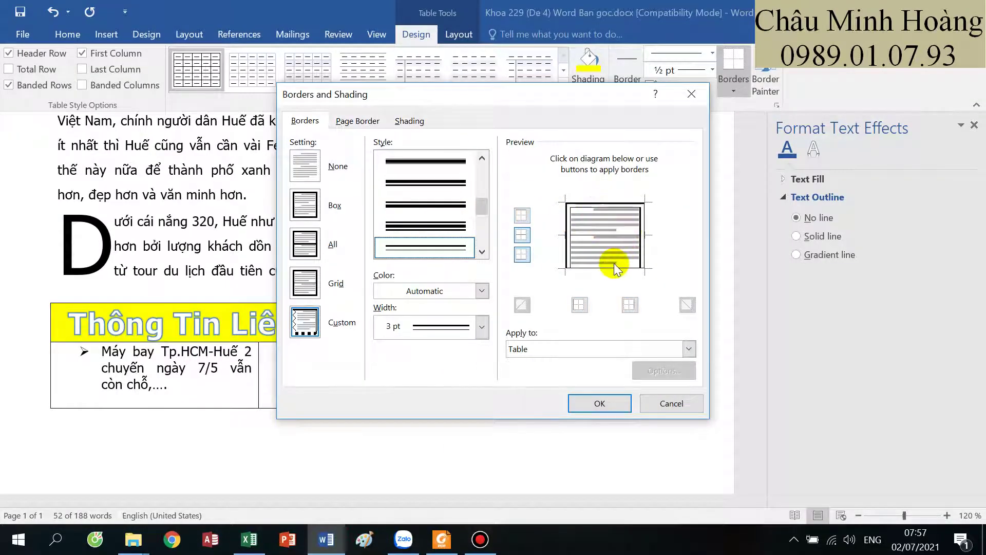
click(599, 403)
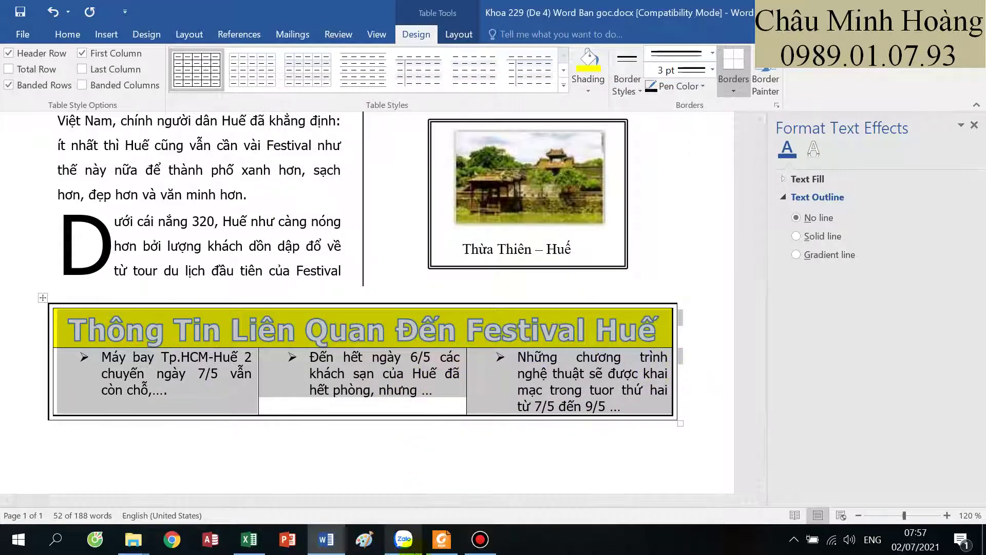
- Compare the border with the sample PDF and reapply the mirrored 3 pt double line to the table's right and bottom edges
click(444, 548)
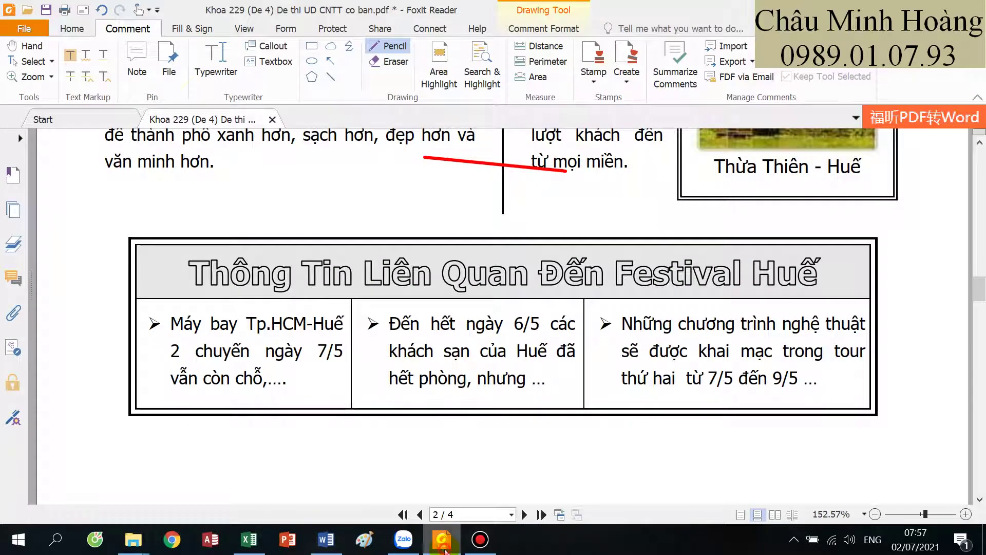
click(445, 548)
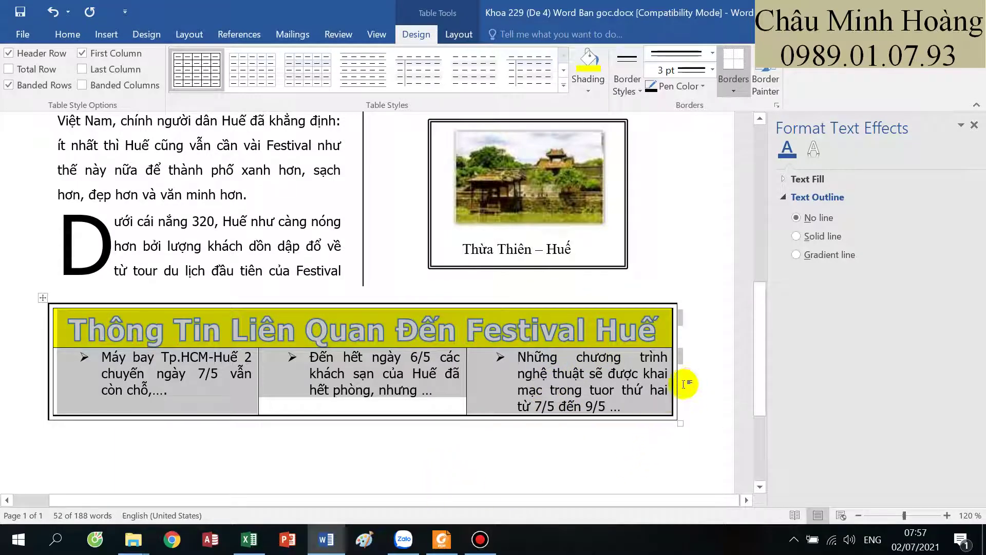
click(735, 85)
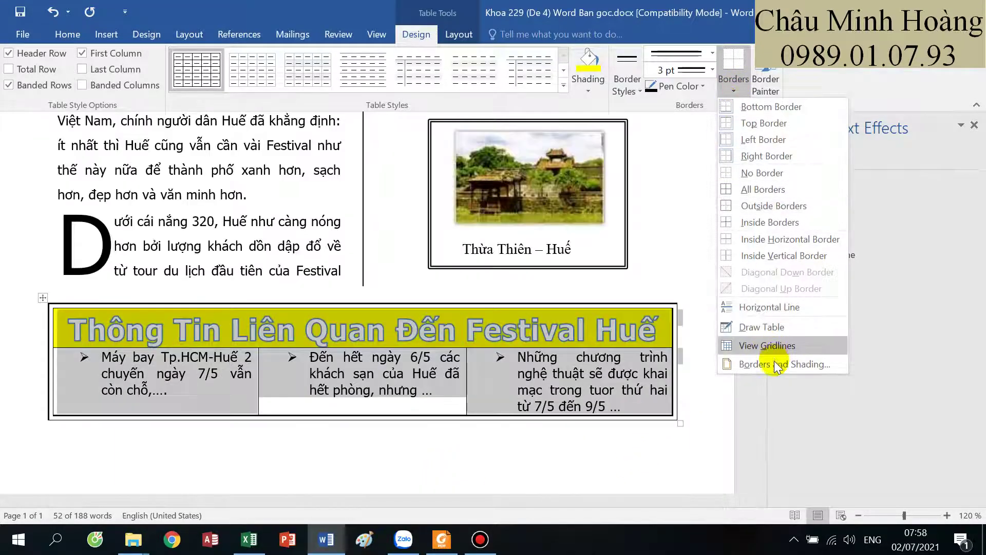
click(775, 362)
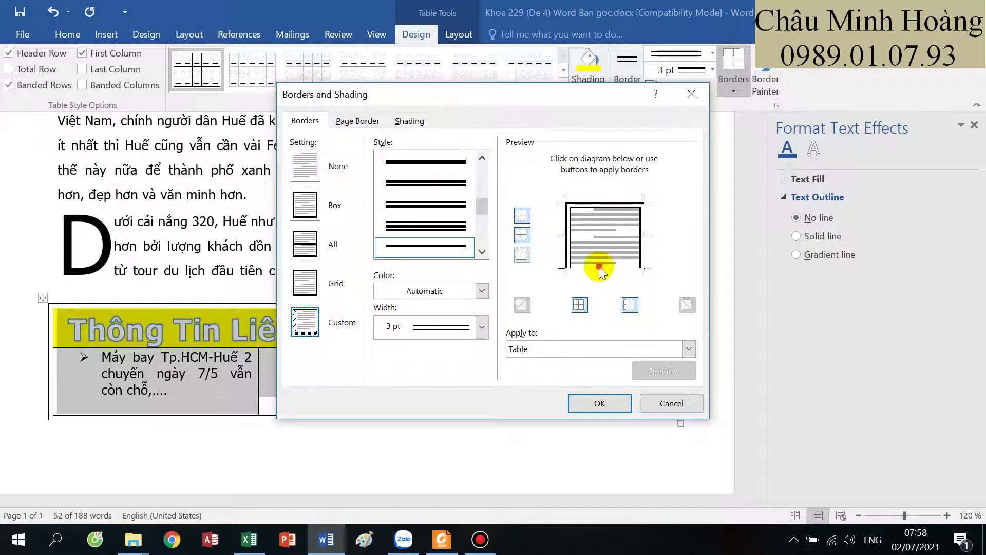
click(636, 252)
click(482, 252)
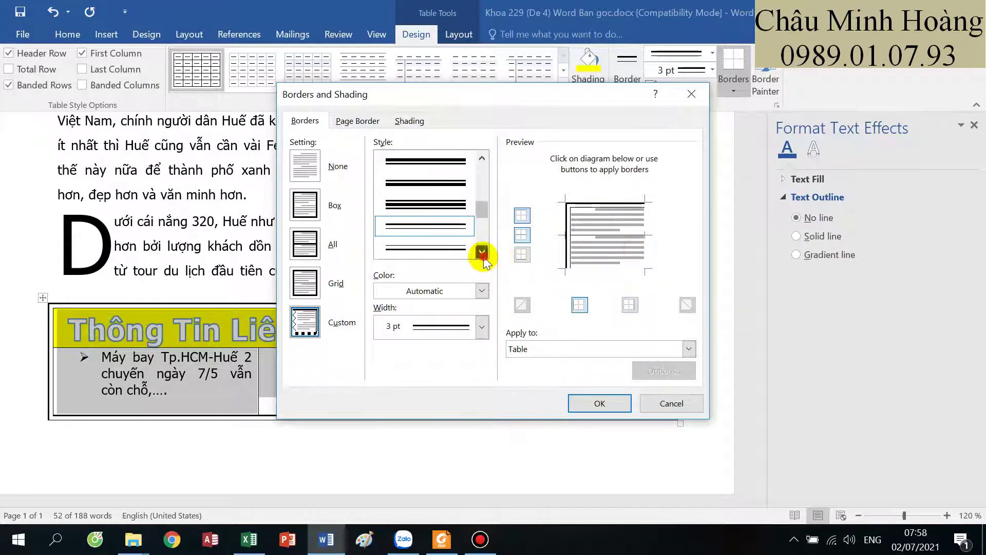
click(447, 246)
click(589, 262)
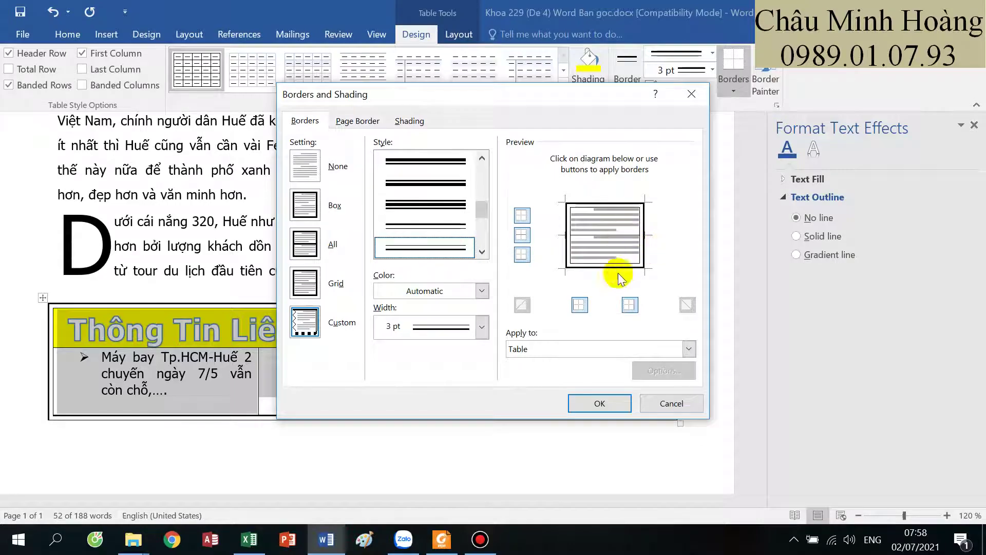
click(613, 404)
- Compare the table's border with the sample PDF and review the slide 1 and slide 2 samples on its page 3
click(441, 540)
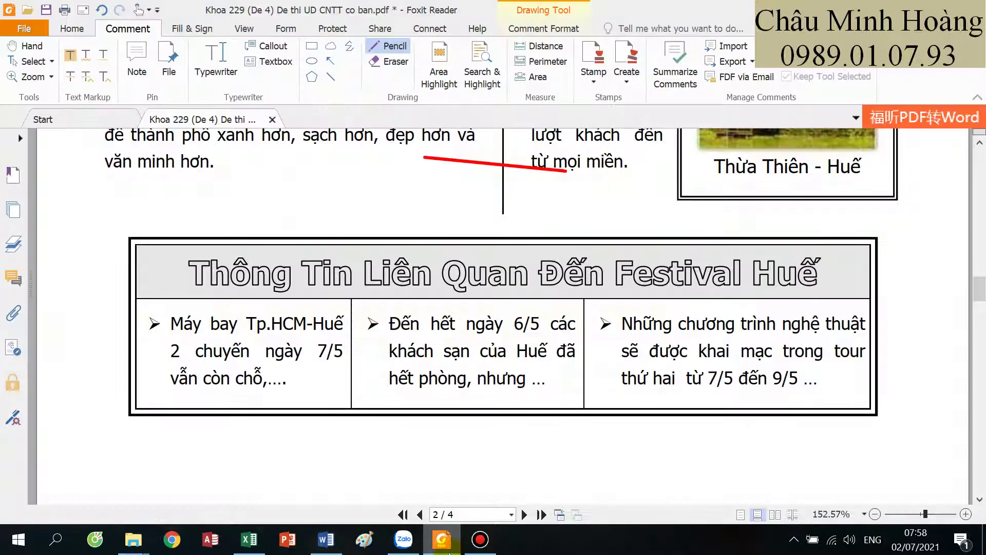
click(325, 539)
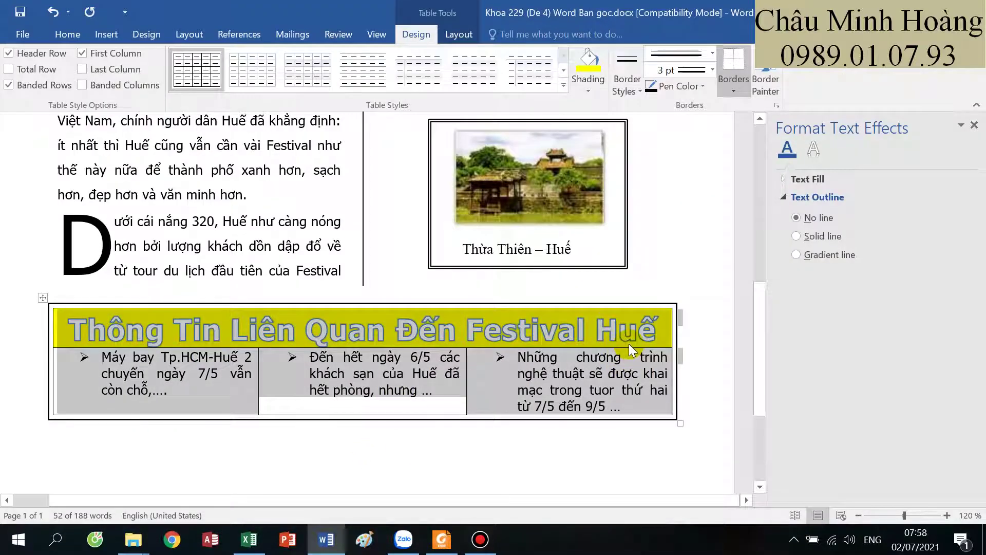
scroll(606, 353, down, 3)
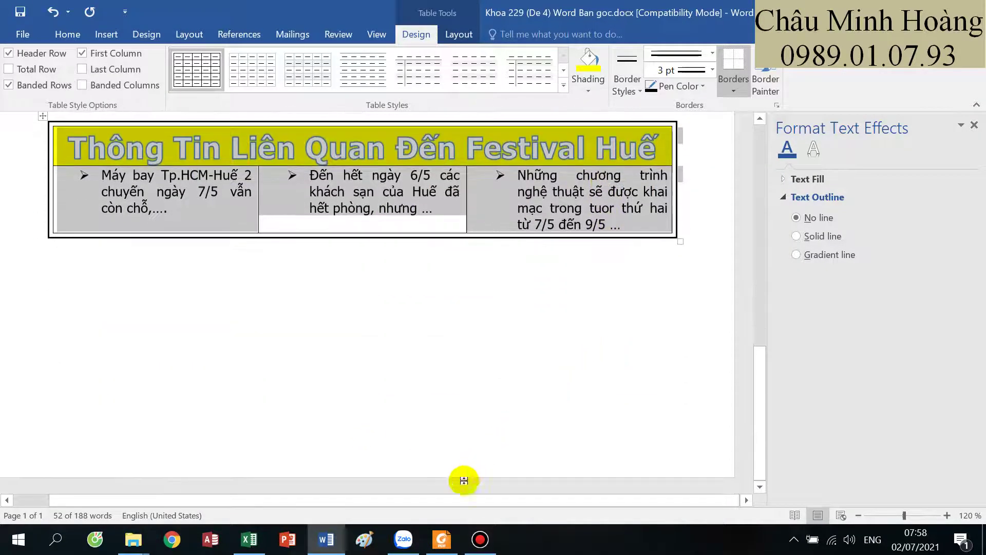
click(455, 538)
scroll(539, 354, down, 5)
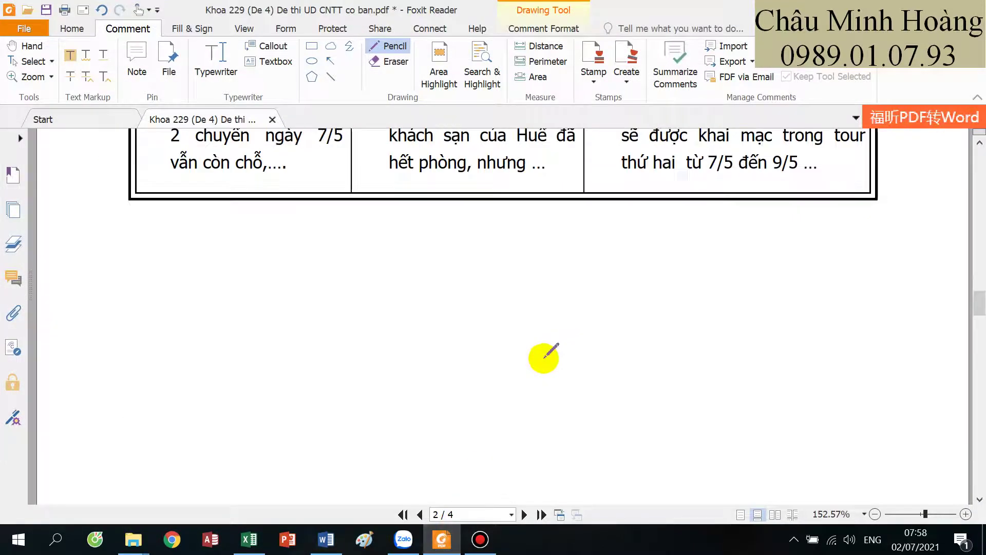
scroll(542, 353, down, 10)
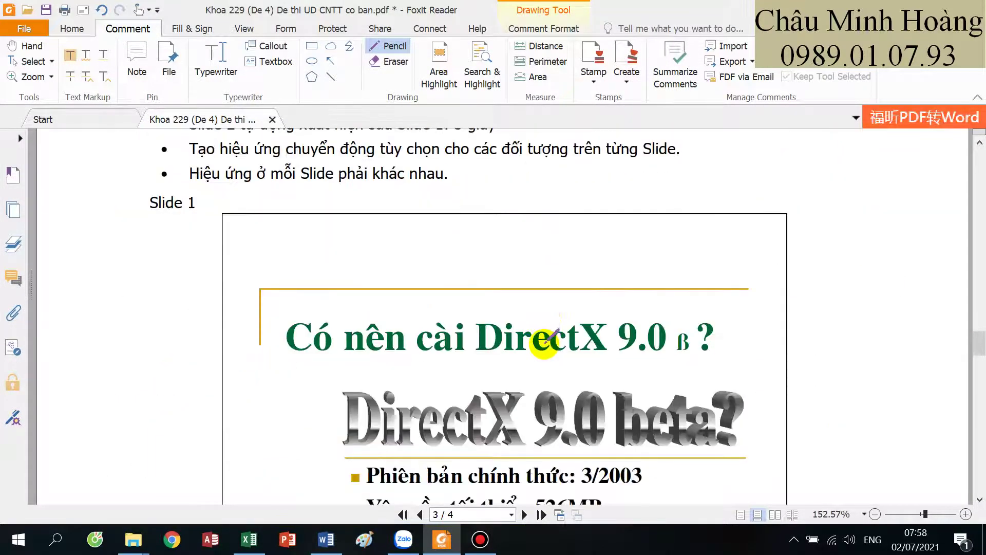
scroll(559, 316, down, 6)
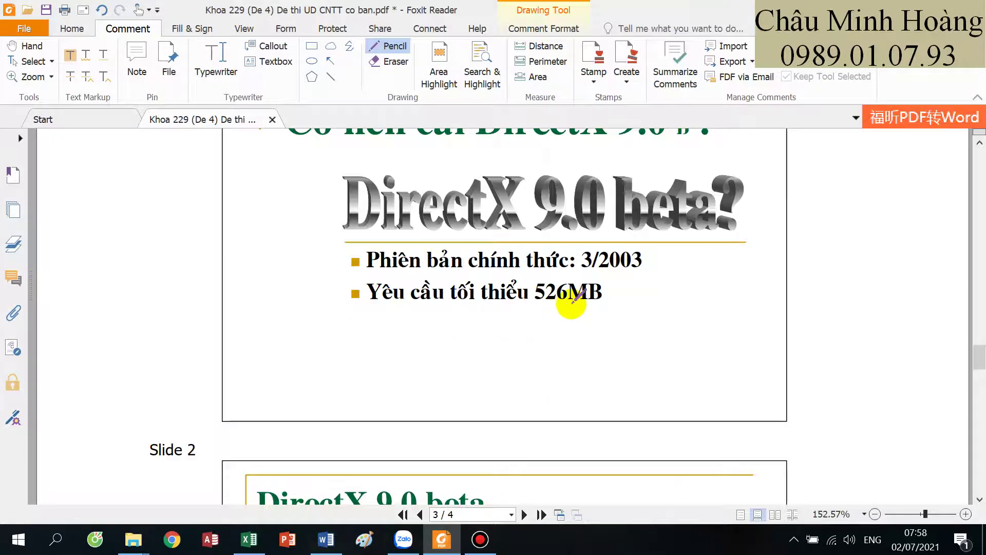
scroll(574, 308, down, 6)
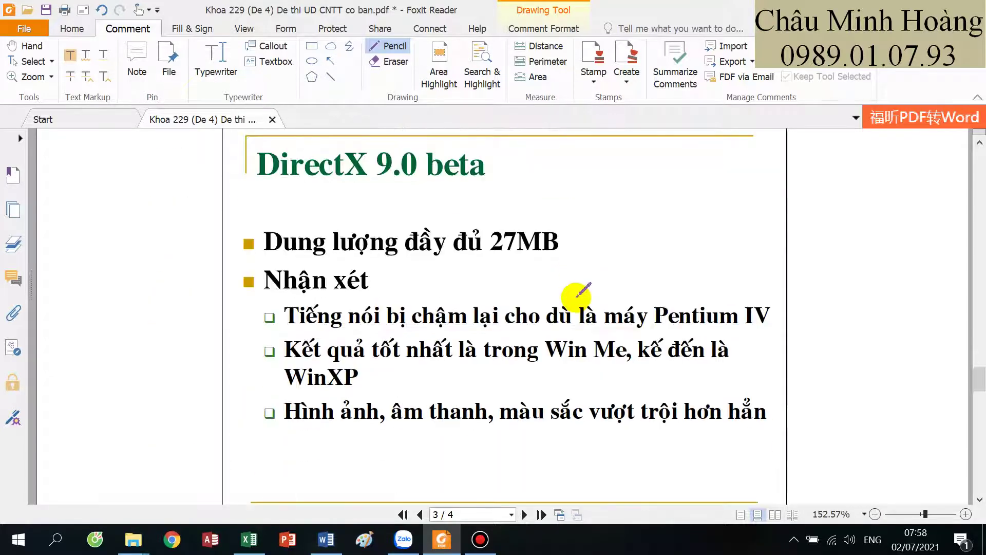
- Switch to PowerPoint, create a blank presentation and add a second slide
click(286, 540)
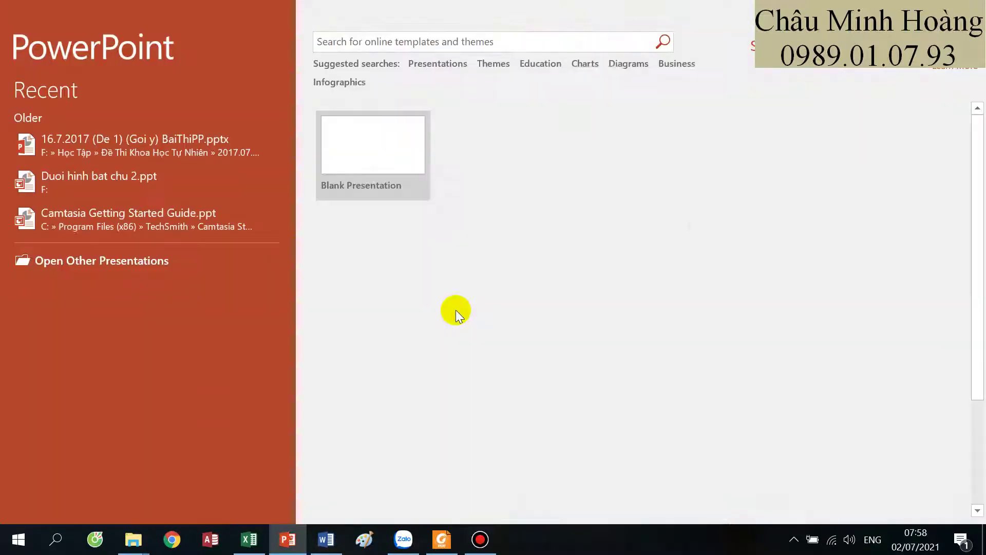
click(374, 156)
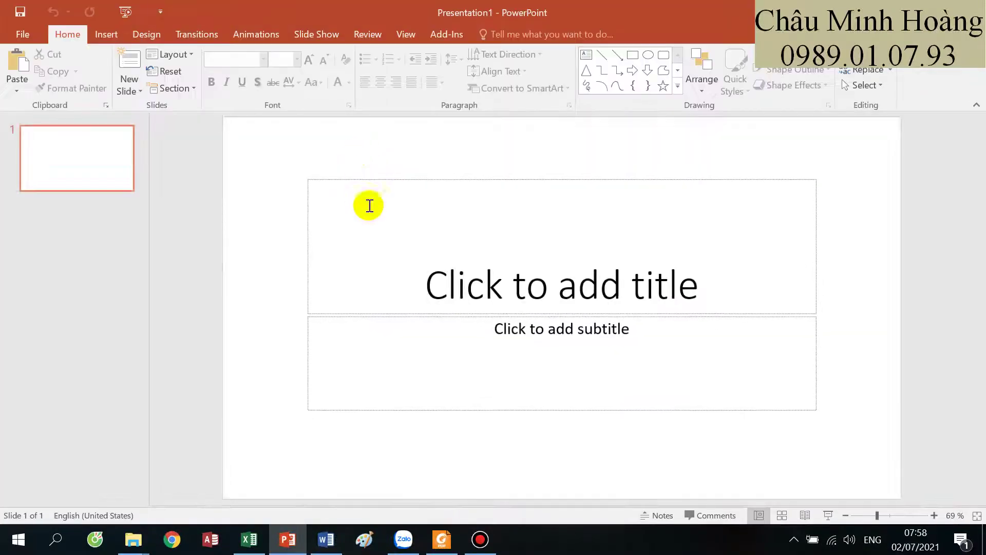
click(98, 160)
key(Return)
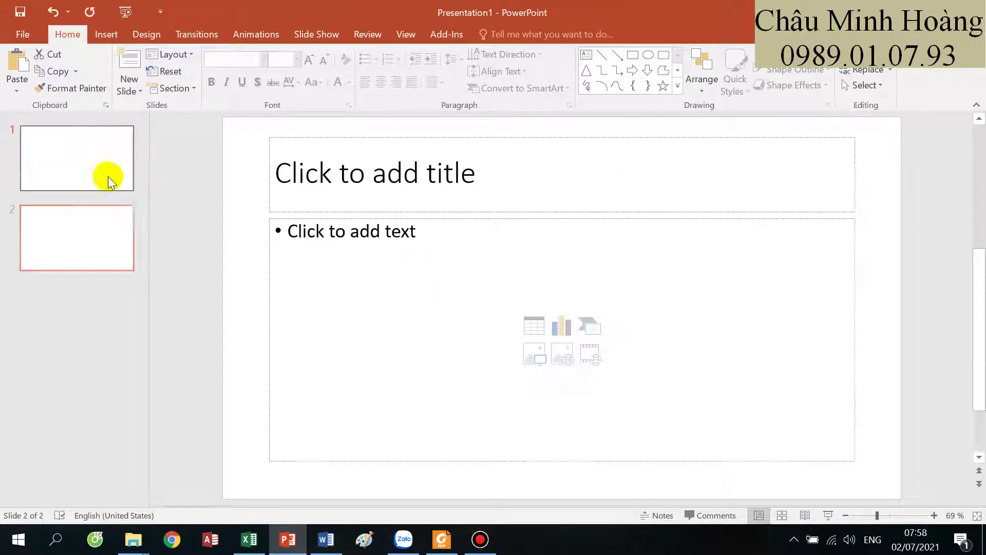
- Fill slide 2 with the sample title "adaF" and the body text "ĐAda"
click(407, 187)
text(adaF)
click(390, 259)
text(DAda)
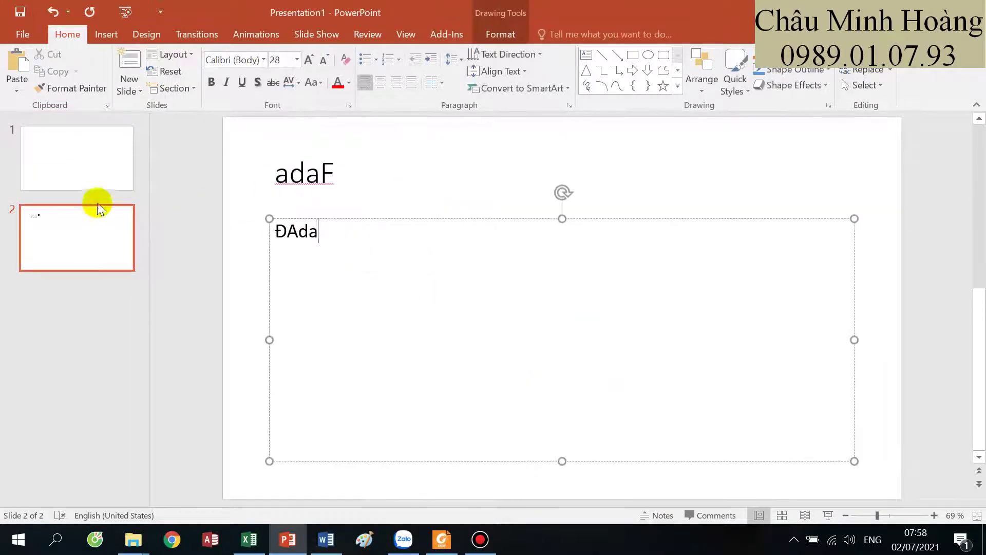
- Fill slide 1 with the sample title "daDa" and the subtitle "aDAd"
click(100, 171)
click(358, 220)
text(daDa)
click(453, 354)
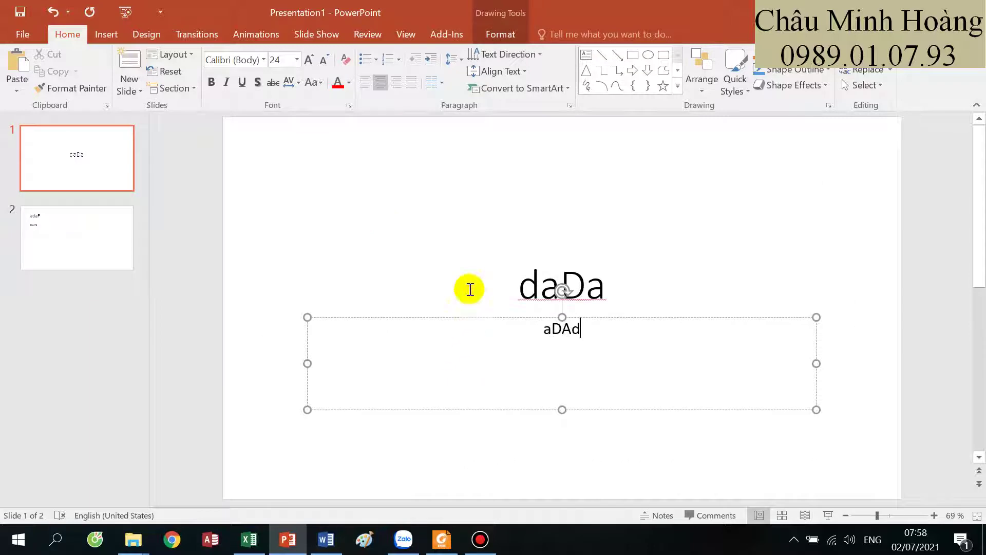
click(427, 236)
click(410, 149)
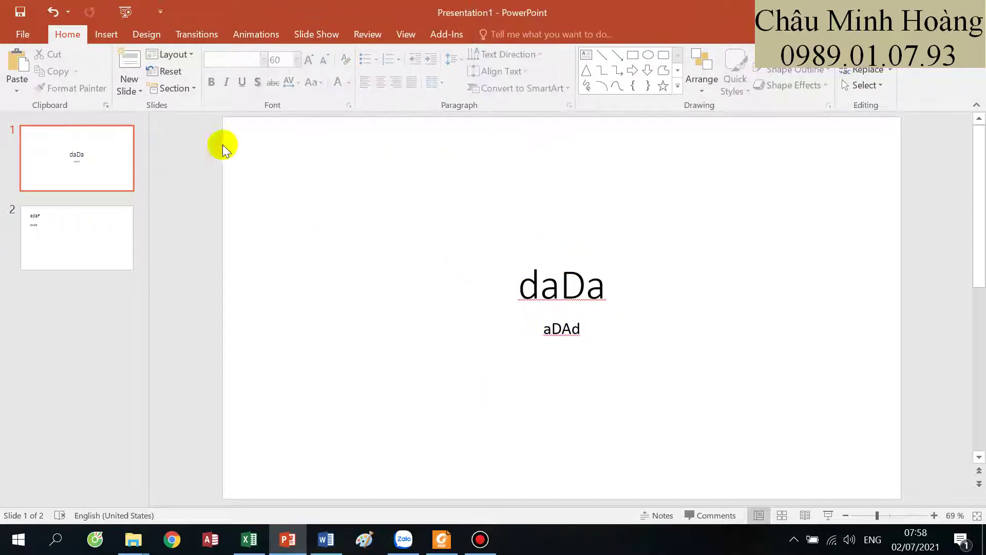
- Insert a smiley face shape about 4.11 cm wide on slide 1 and place it above and left of the title
click(106, 33)
click(239, 77)
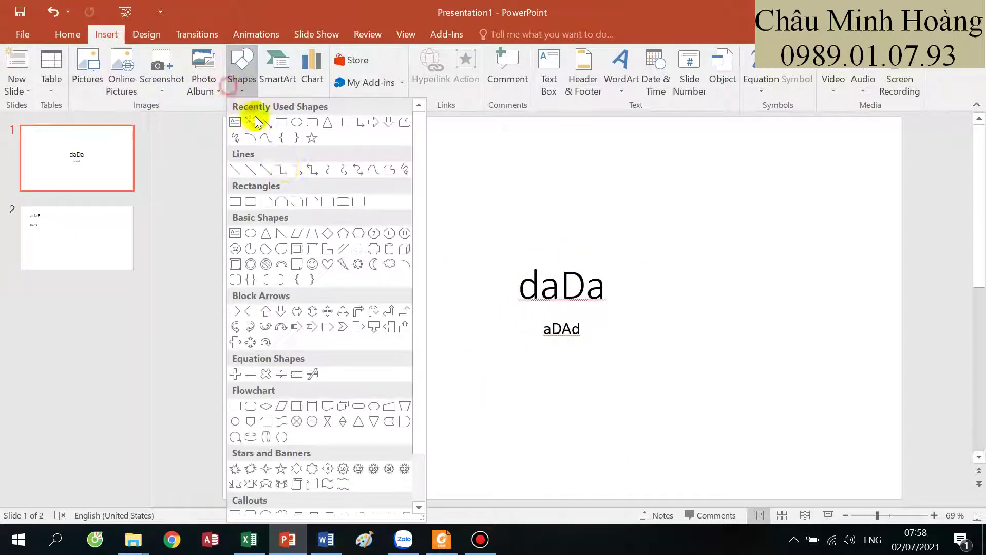
click(311, 263)
drag(395, 224, 477, 337)
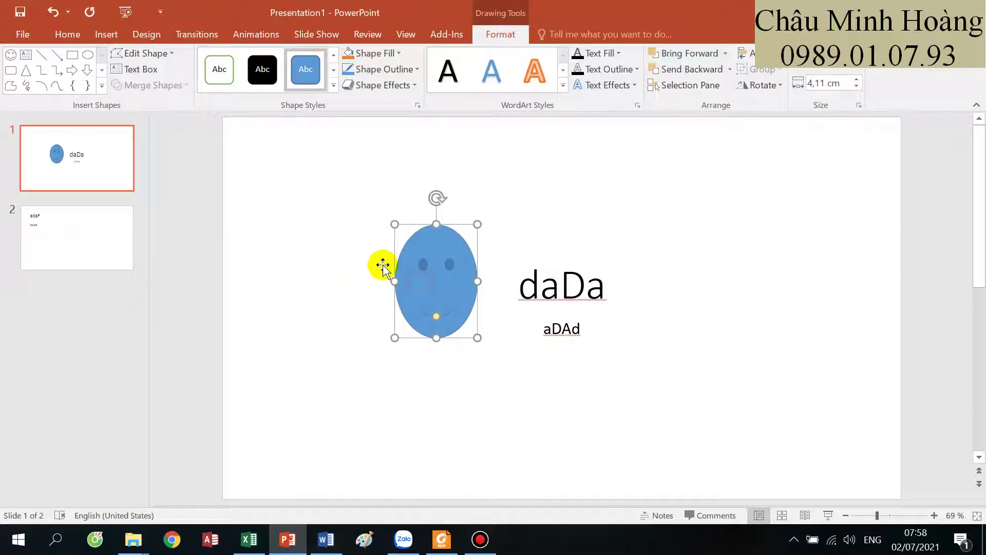
drag(382, 264, 288, 215)
click(399, 271)
double_click(346, 226)
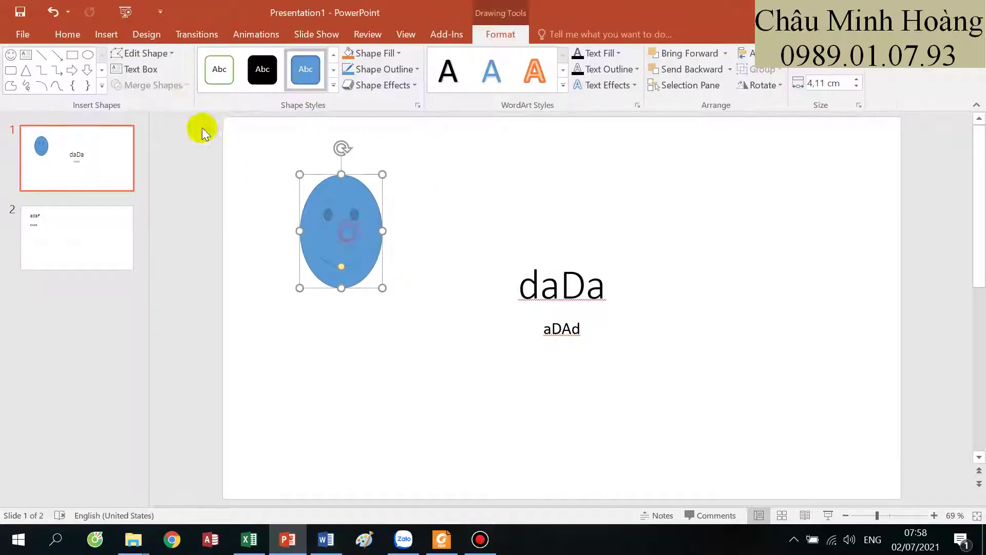
- Apply the theme with the blue interlocking-circle pattern to the presentation
click(139, 37)
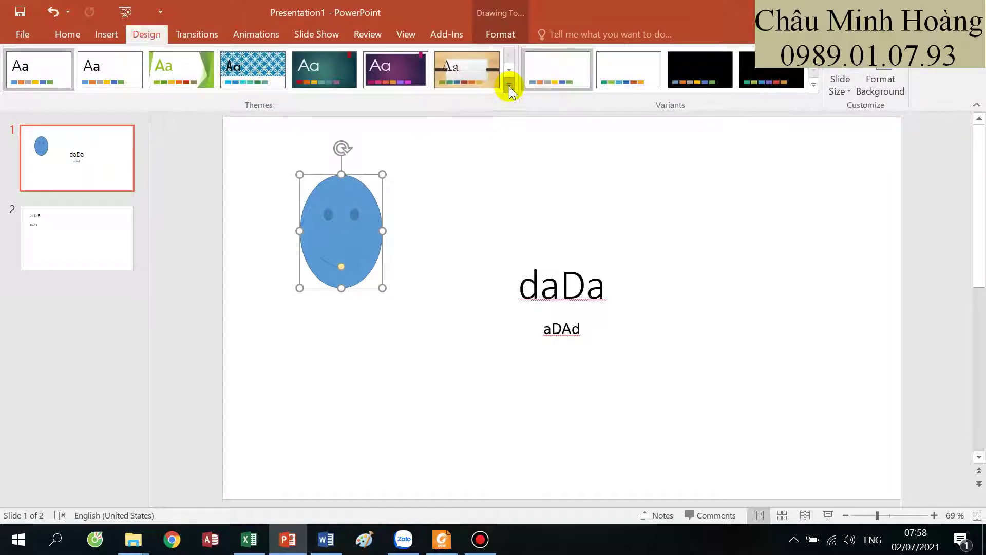
click(509, 85)
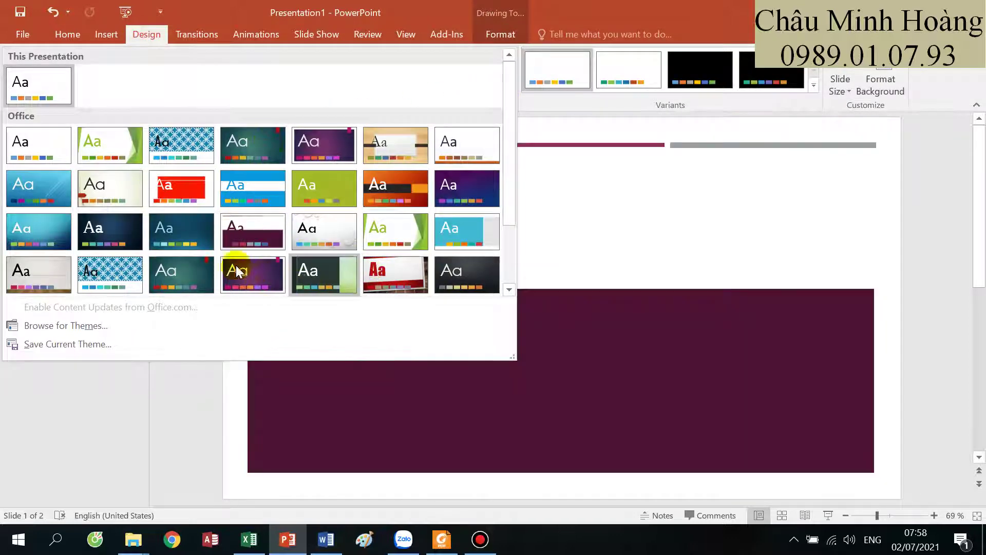
click(123, 272)
- Set slide 1's background to a picture or texture fill
right_click(419, 405)
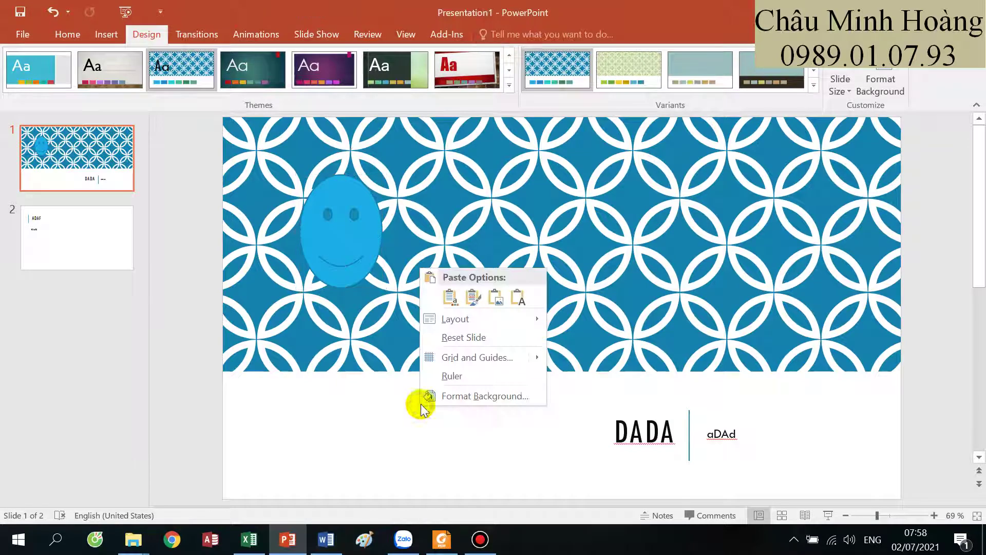
click(454, 394)
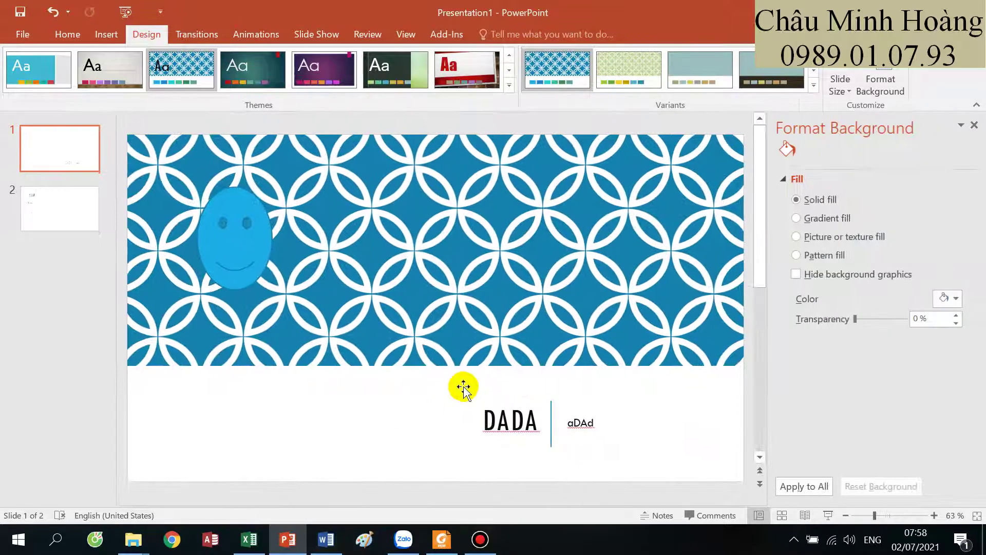
click(797, 236)
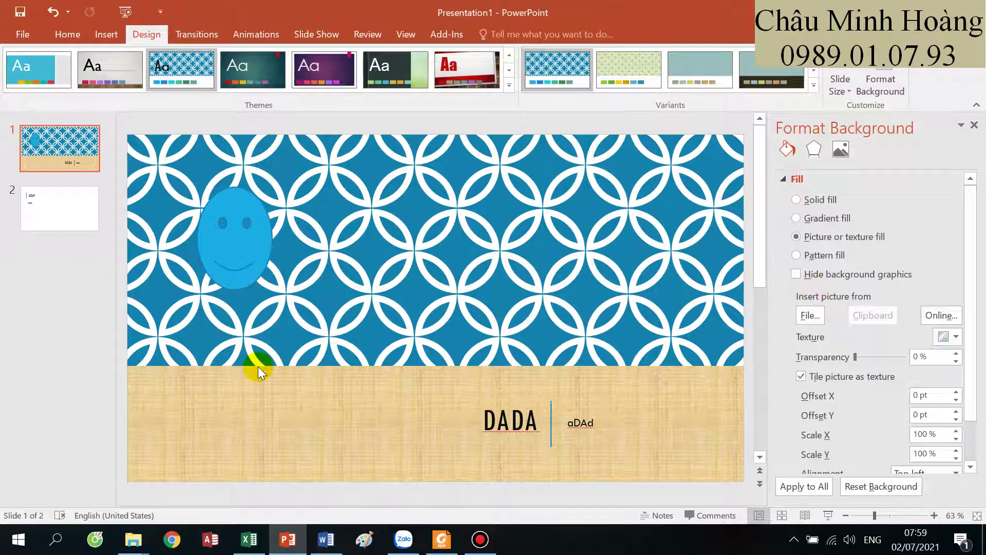
- Switch to the exam PDF in Foxit Reader and review the requirements of the PowerPoint section
click(290, 391)
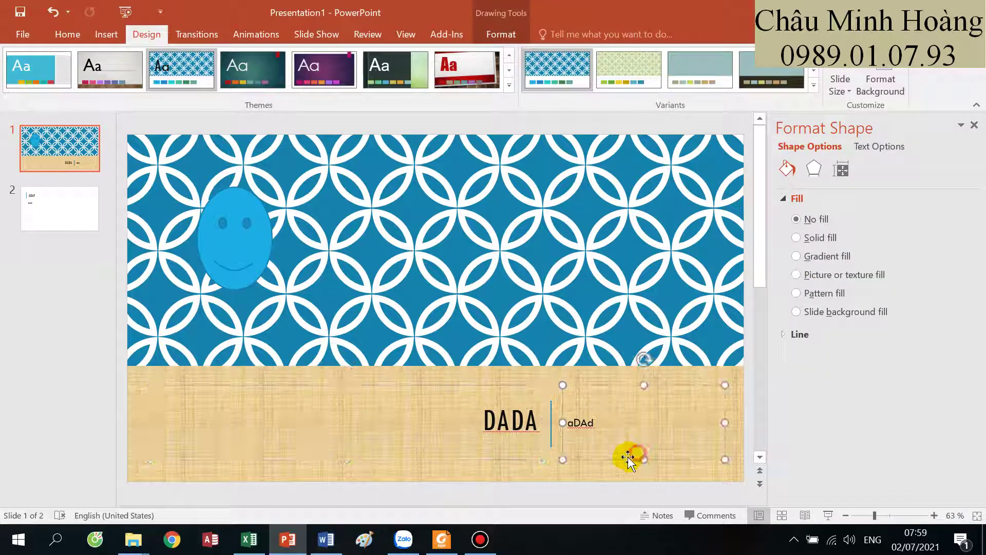
click(545, 478)
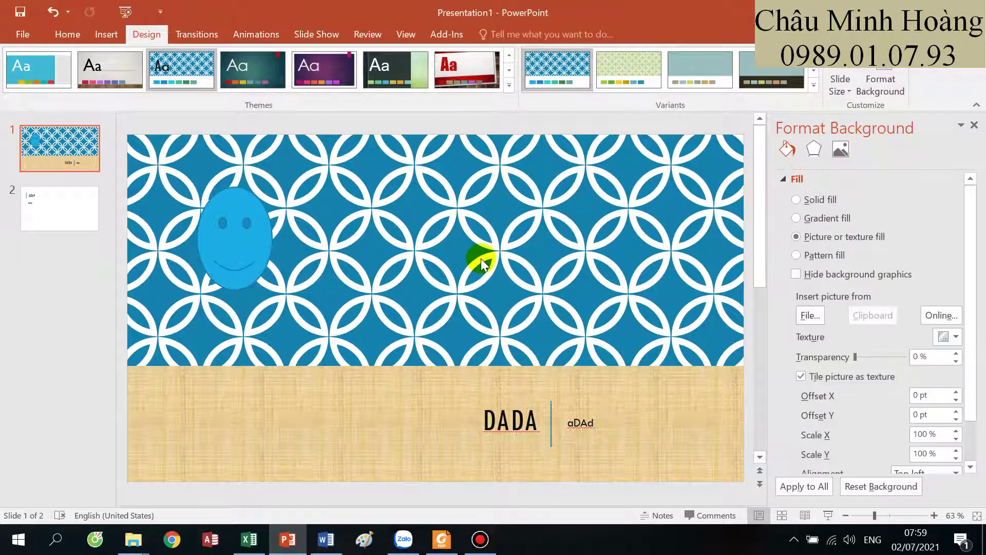
click(429, 545)
scroll(438, 412, down, 1)
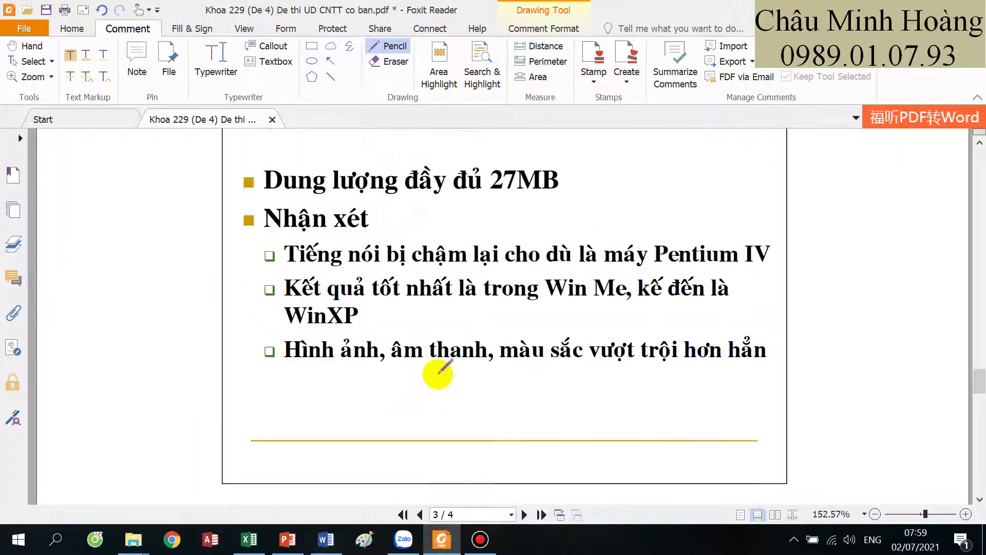
scroll(434, 370, up, 4)
scroll(426, 343, up, 5)
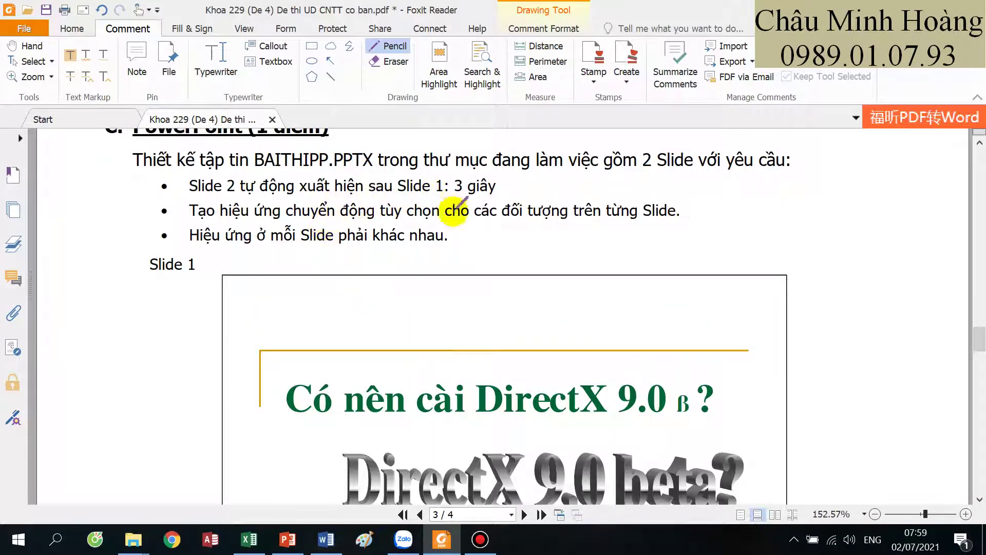
- Return to PowerPoint and set slide 1 to advance automatically after 3 seconds
click(288, 539)
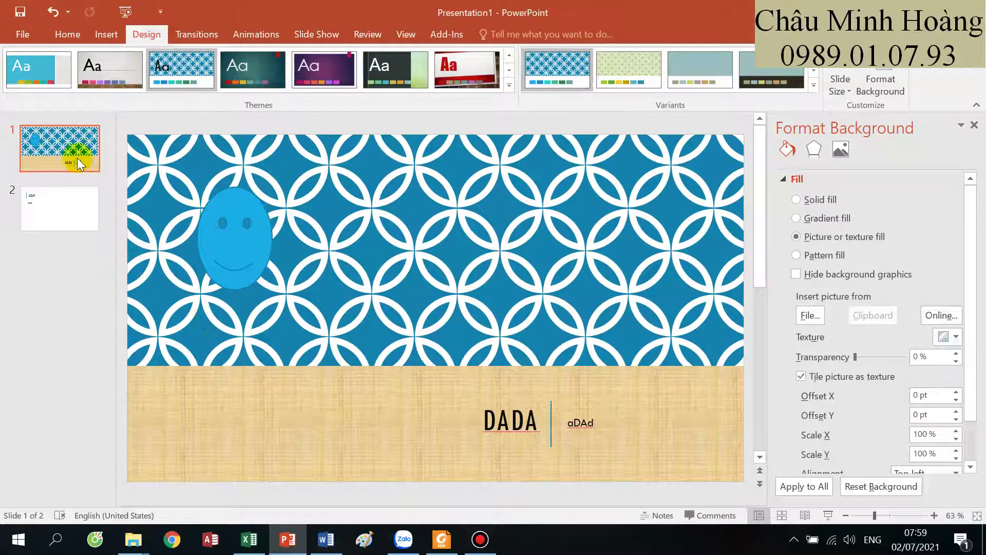
click(199, 35)
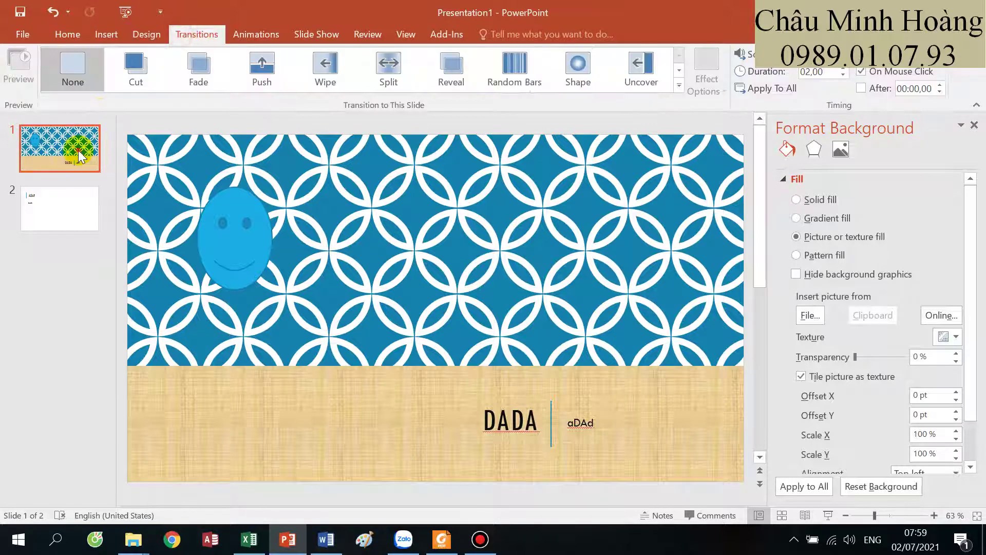
click(861, 89)
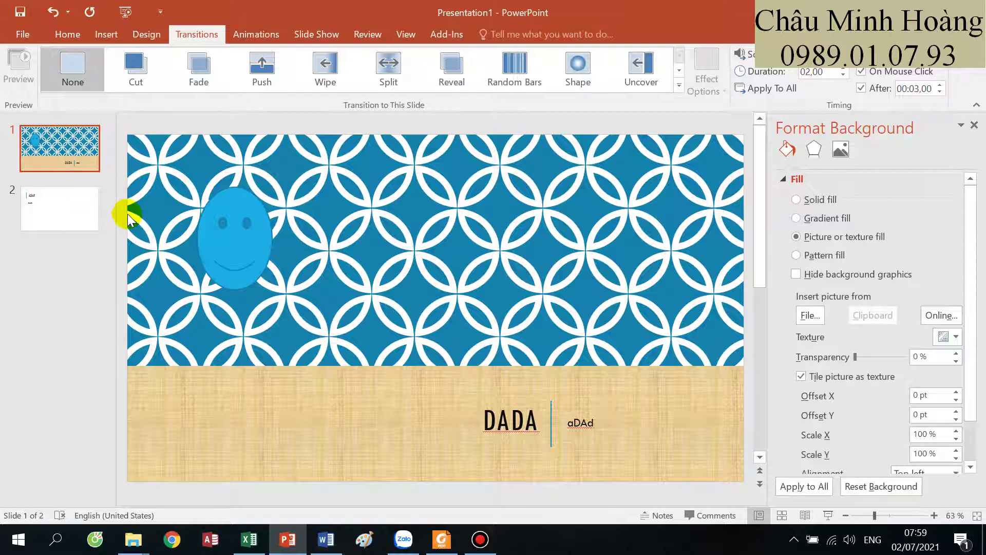
- Apply the Float In animation to all objects on slide 1 and add a second Swivel animation to them
click(446, 547)
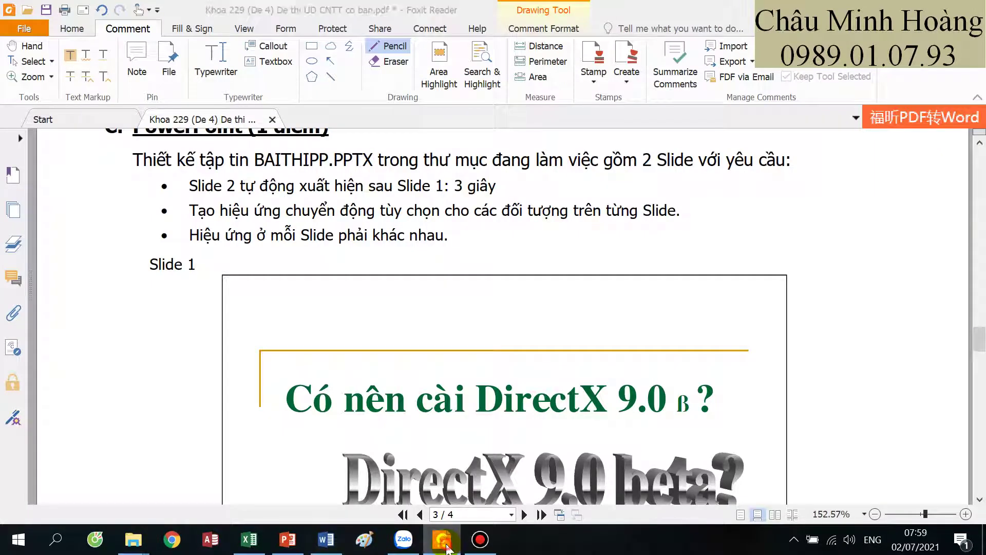
click(446, 547)
key(ctrl+a)
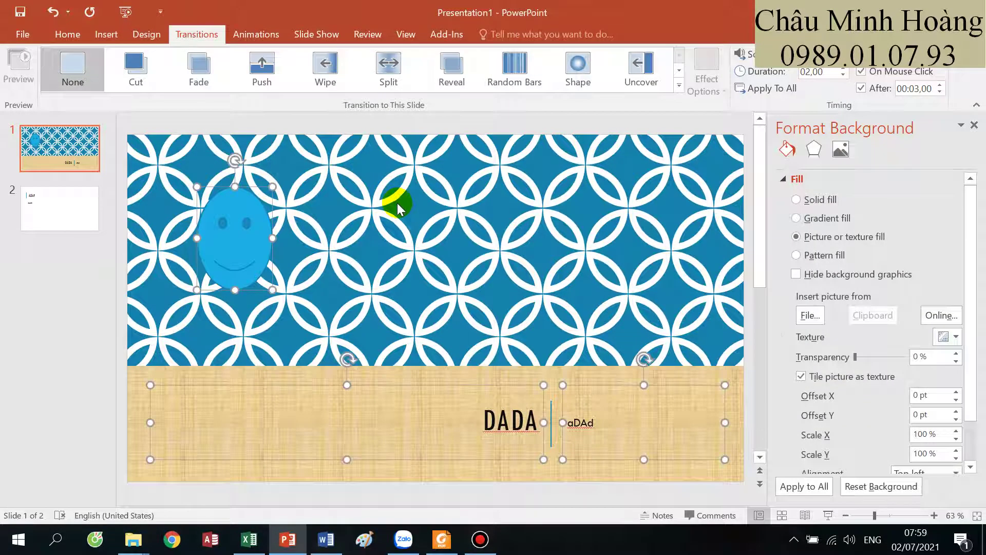
click(255, 34)
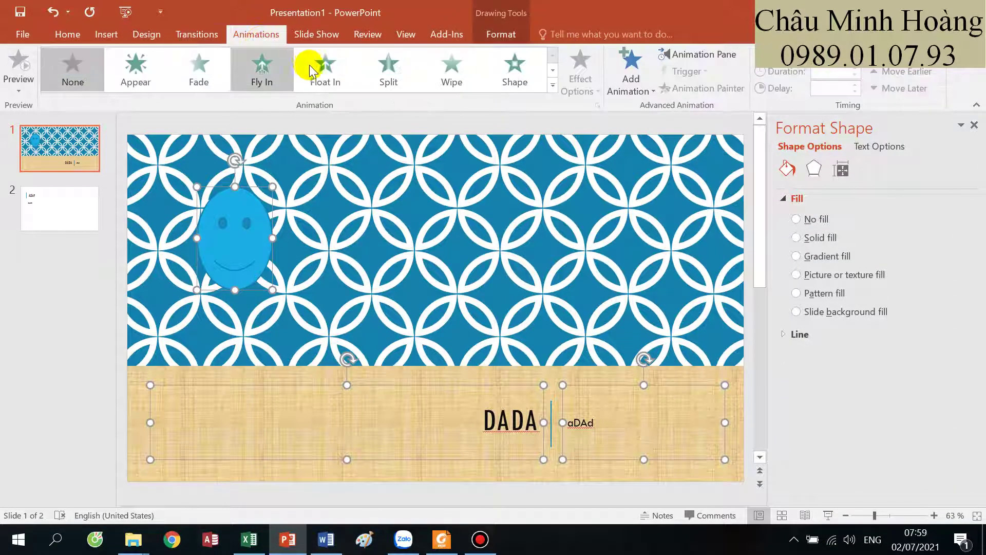
click(326, 69)
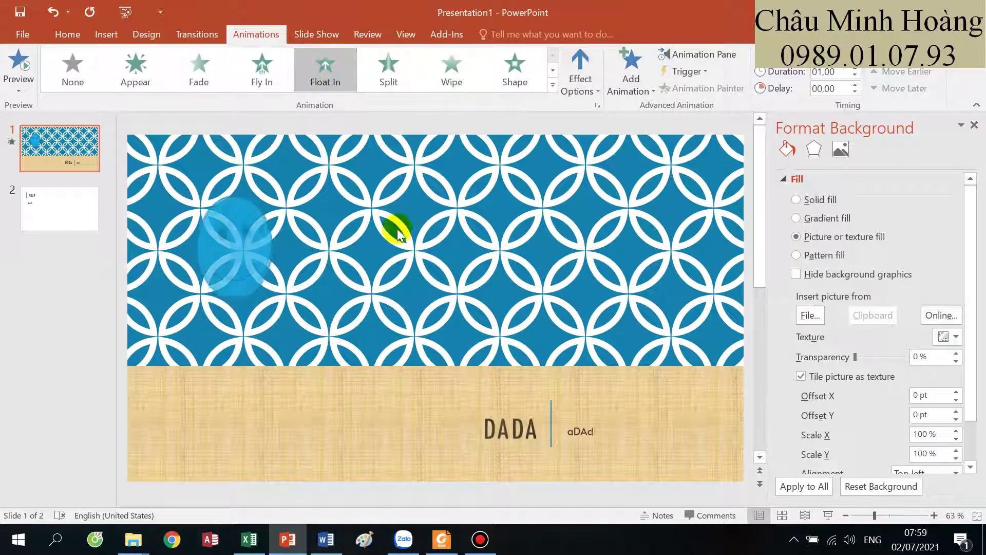
click(631, 82)
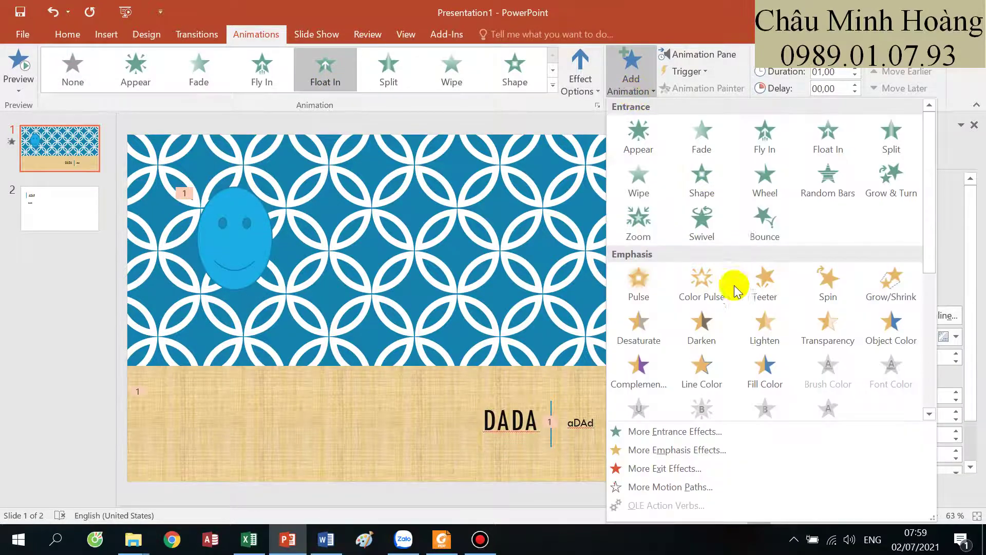
click(726, 238)
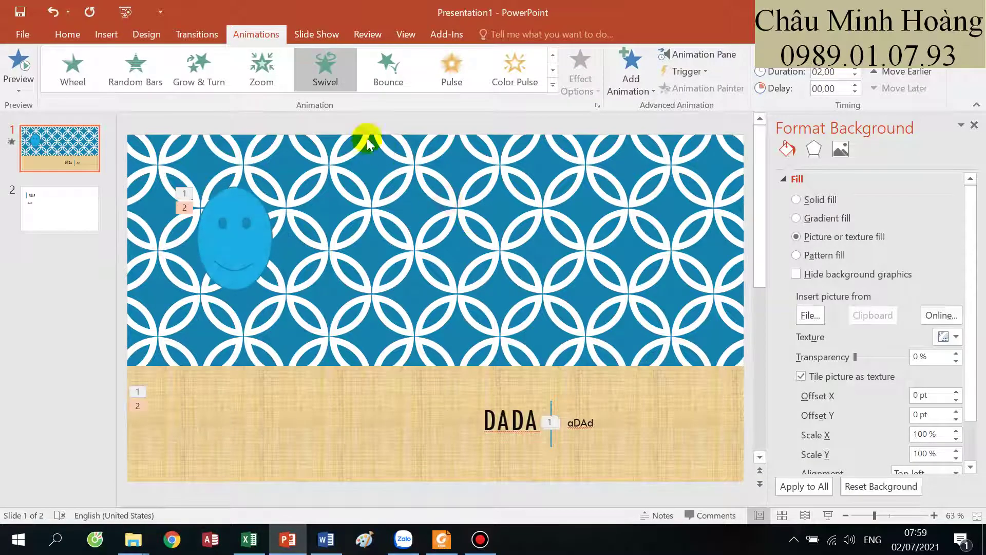
- Apply the Float In animation to the title and body text on slide 2
click(78, 211)
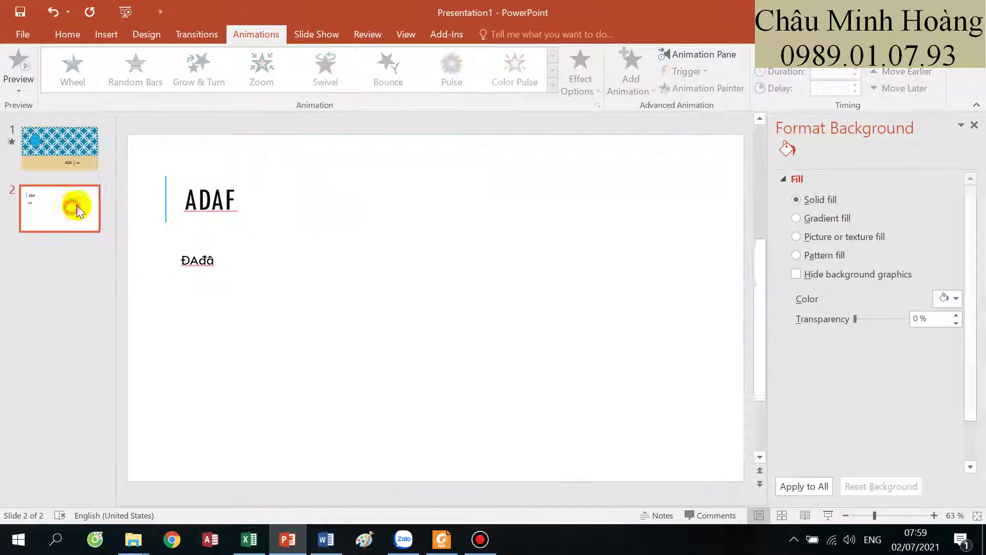
click(337, 208)
click(325, 66)
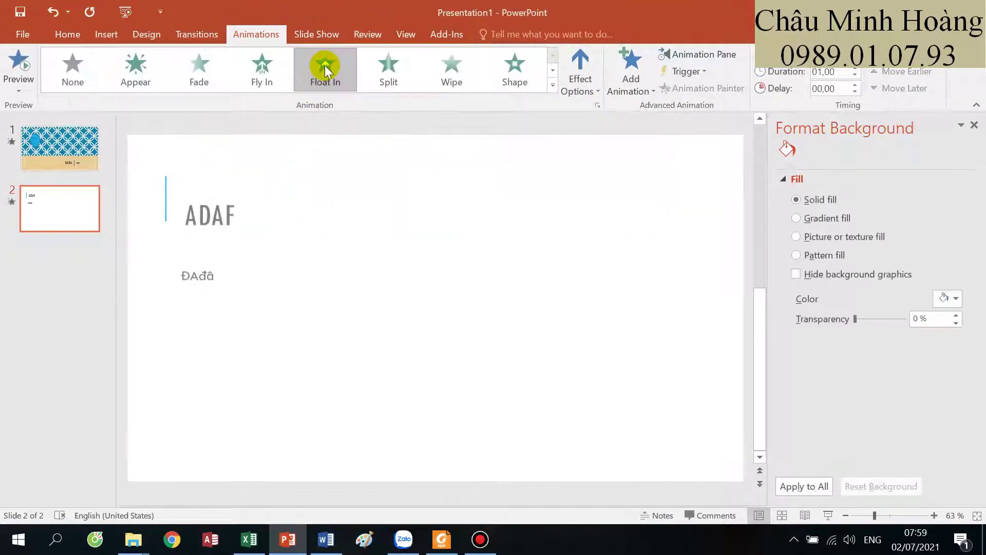
- Apply the Push transition to slide 1 and the Reveal transition to slide 2
click(447, 545)
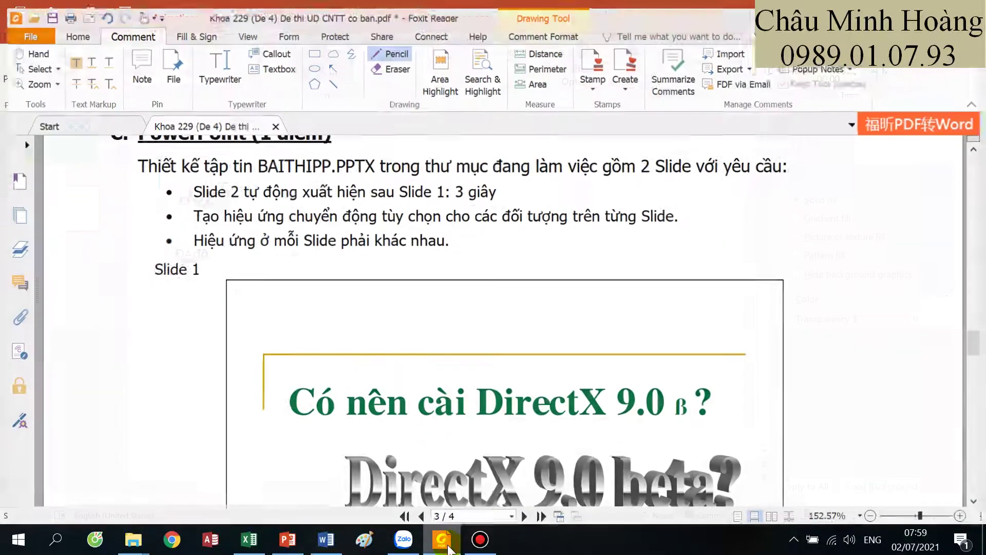
click(446, 545)
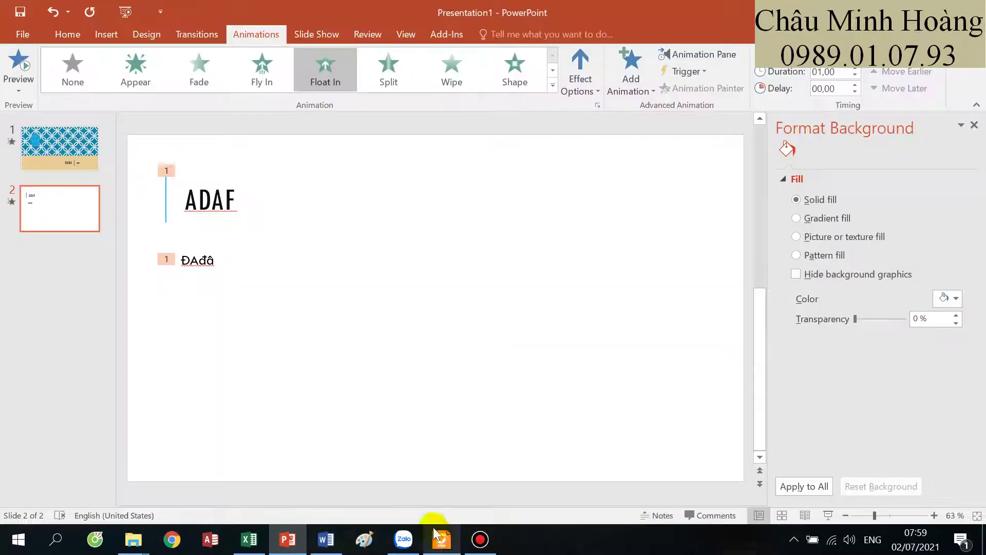
click(79, 149)
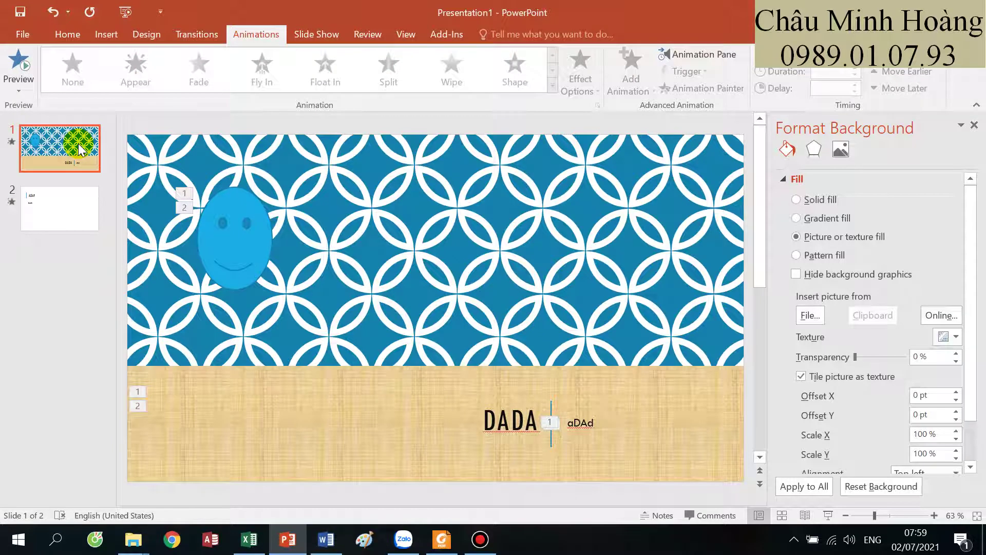
click(197, 34)
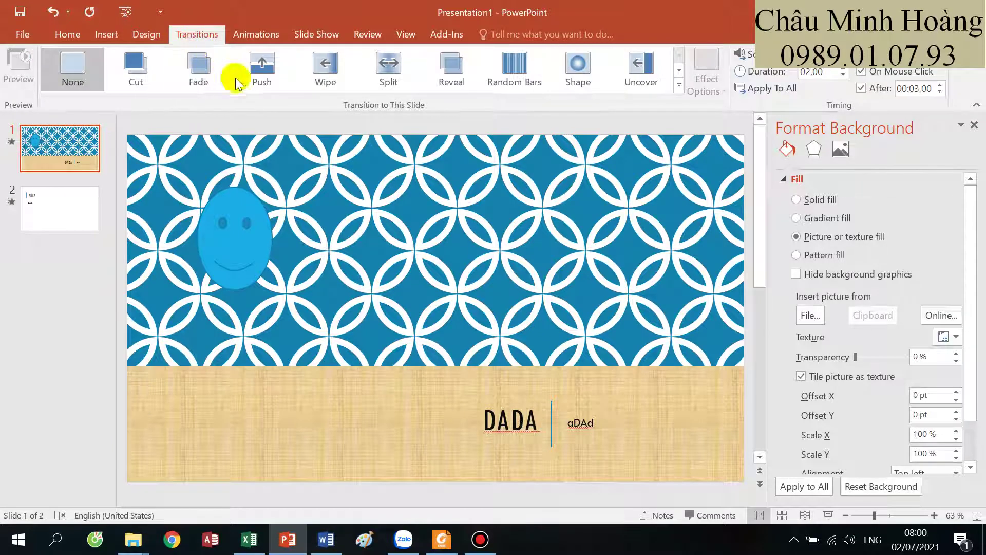
click(260, 77)
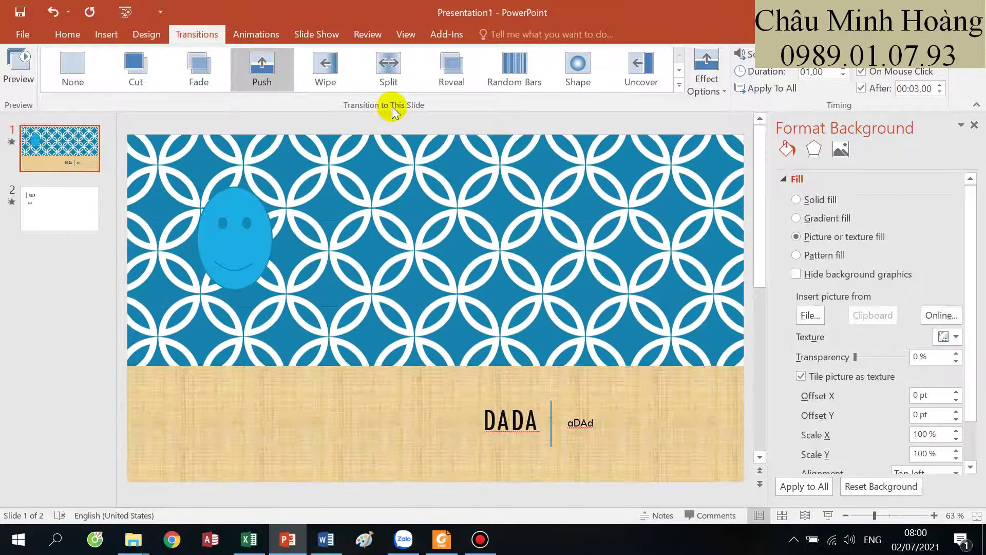
click(82, 207)
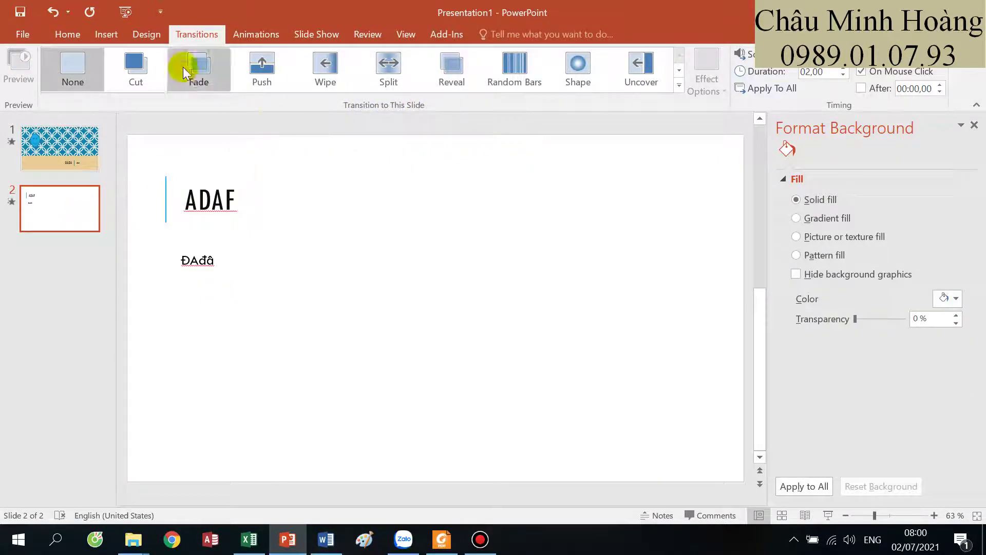
click(458, 79)
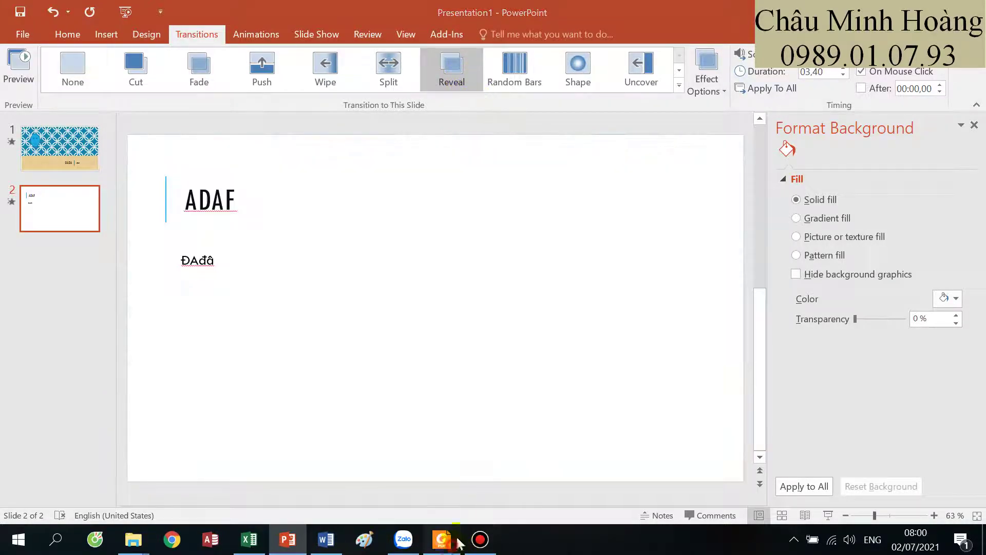
- Switch to the exam PDF in Foxit Reader and locate the Excel section on page 4
click(441, 540)
scroll(605, 383, down, 4)
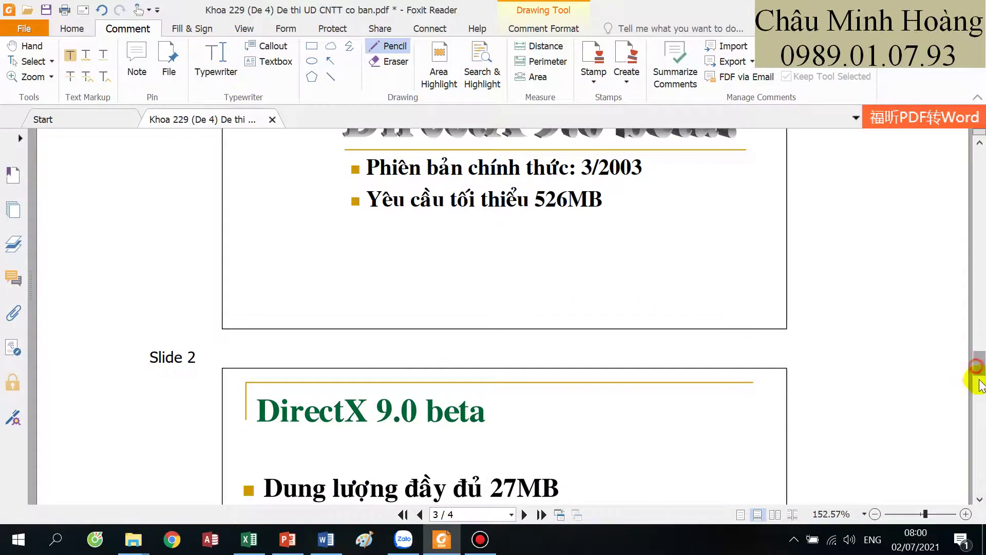
drag(979, 384, 930, 402)
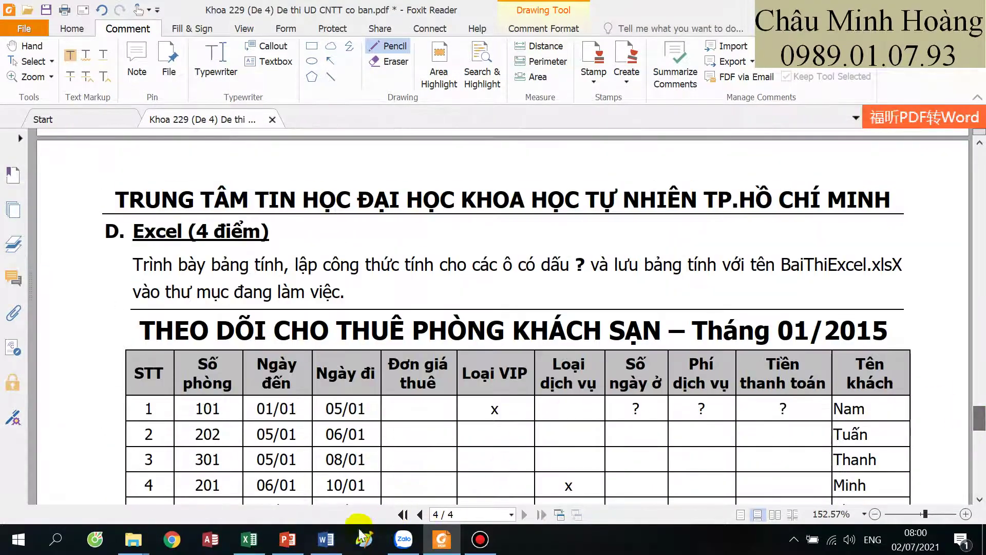
- Switch to the exam workbook in Excel and examine the departure dates and the description and requirements beneath the tables
click(249, 539)
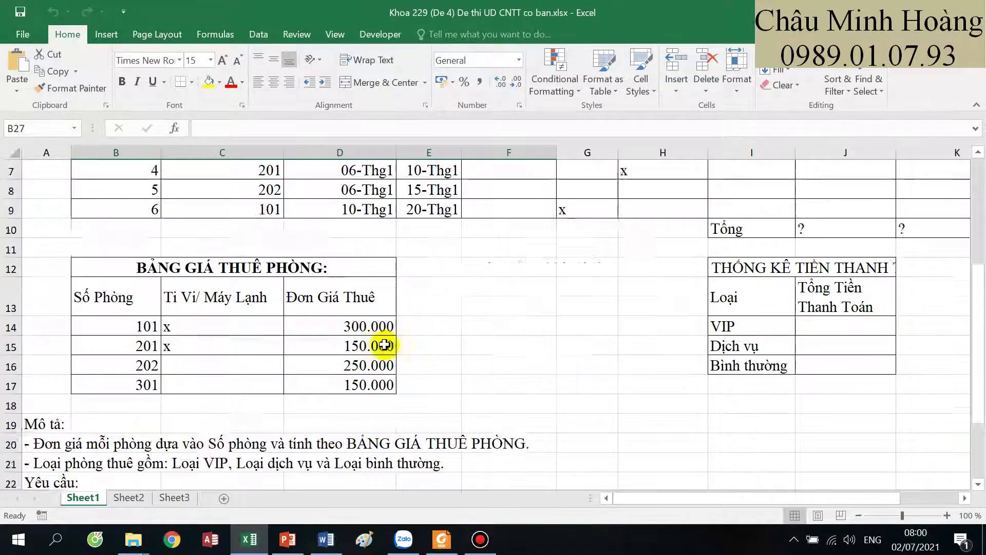
scroll(384, 345, up, 2)
click(426, 228)
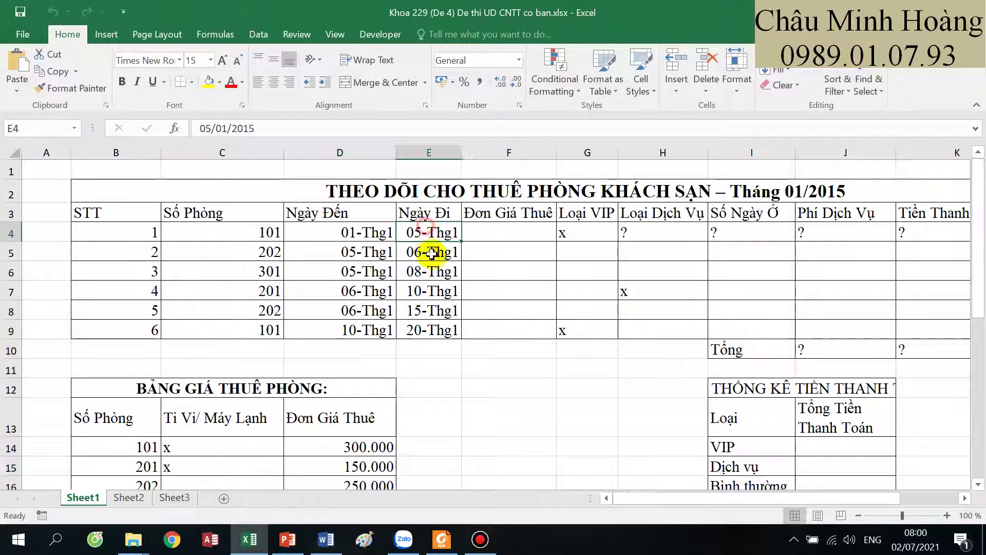
click(430, 314)
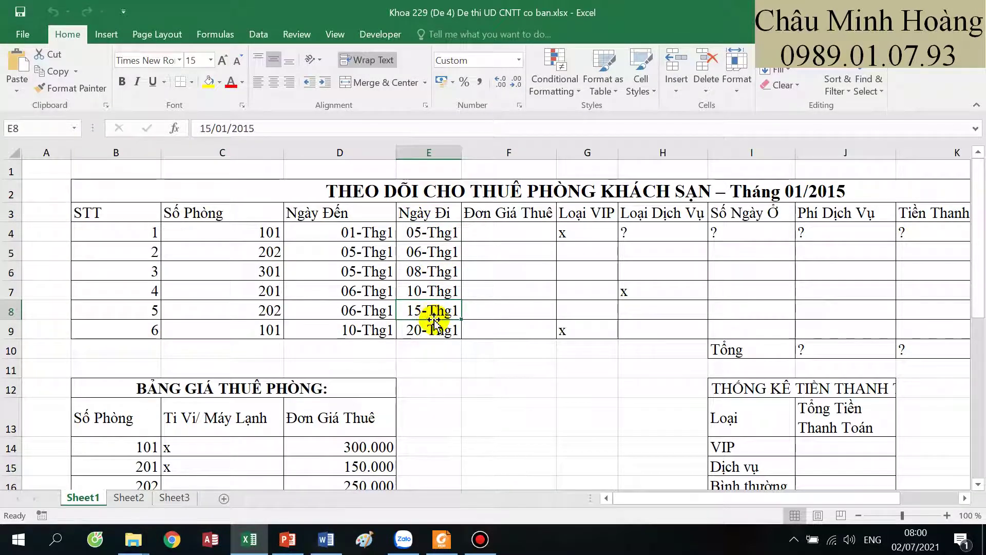
scroll(462, 381, down, 4)
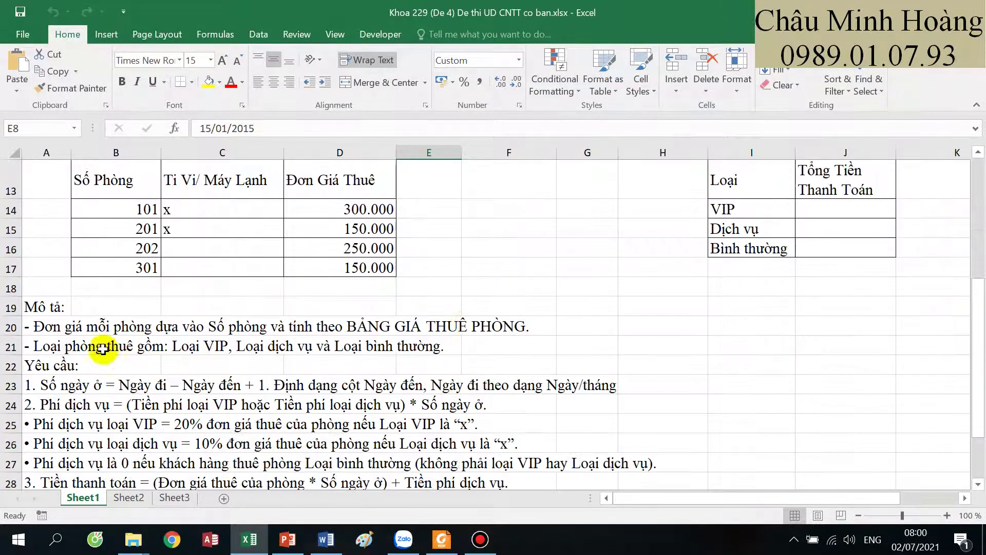
- Examine the unit price note in row 20, the room price table in B14:D17 and the room numbers in column C
drag(49, 329, 489, 337)
scroll(490, 336, up, 2)
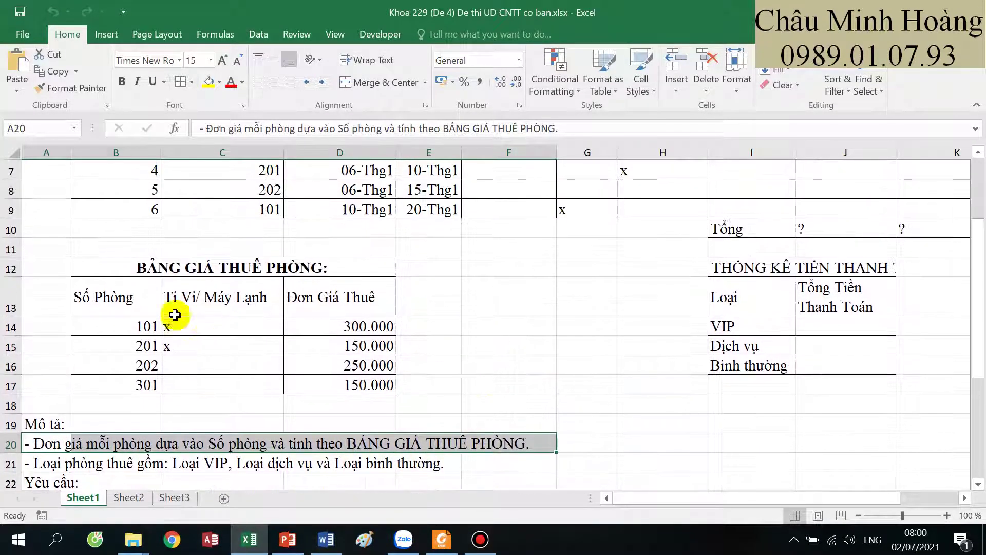
drag(137, 323, 356, 380)
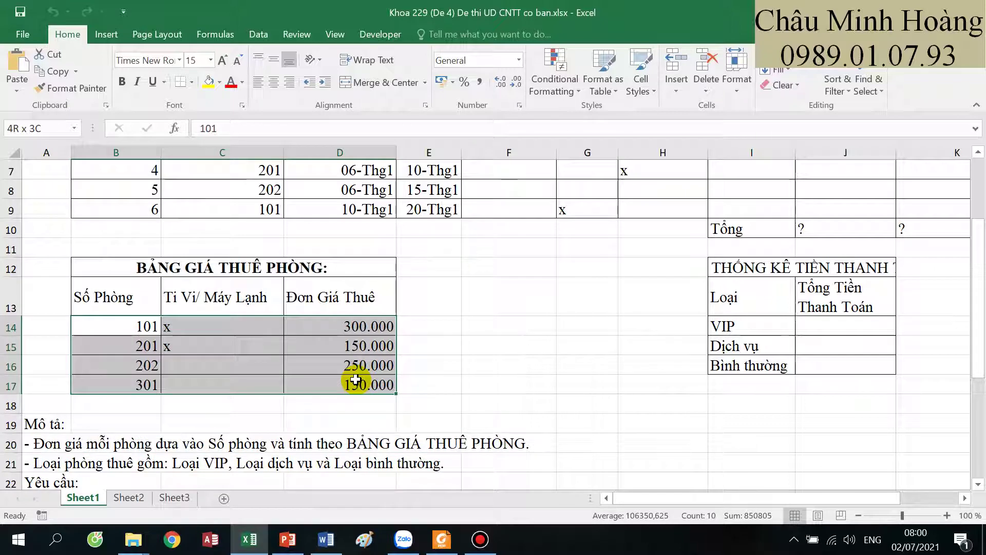
scroll(295, 293, up, 2)
drag(255, 239, 277, 310)
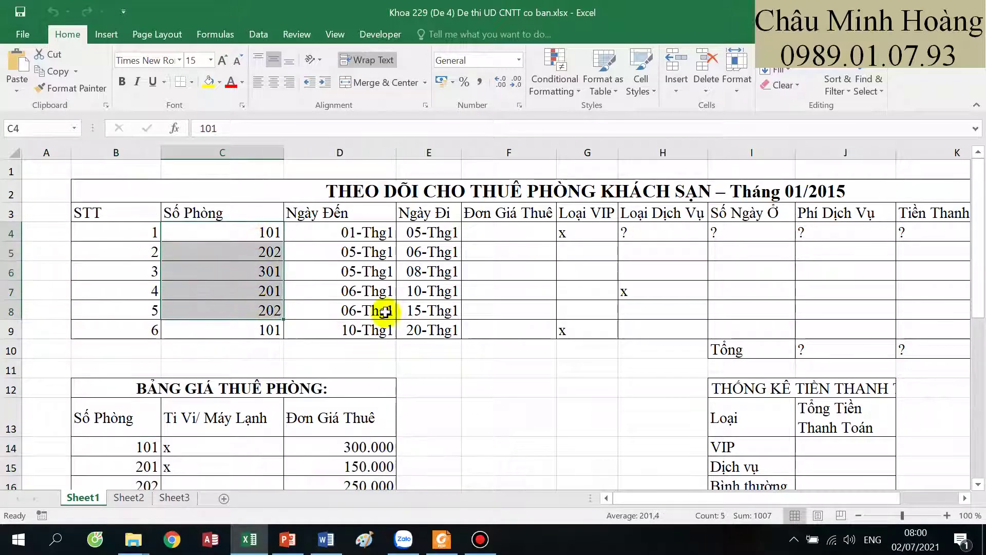
- Enlarge the font of cells F4 and I4:K4 to size 28
click(514, 239)
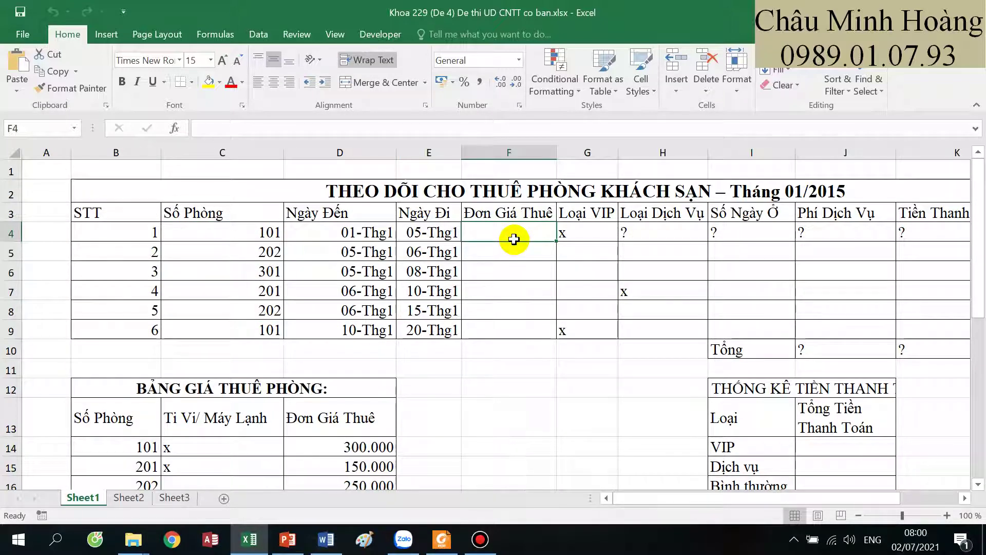
mouse_move(771, 233)
mouse_down()
mouse_move(981, 232)
mouse_move(673, 223)
mouse_move(741, 227)
mouse_up()
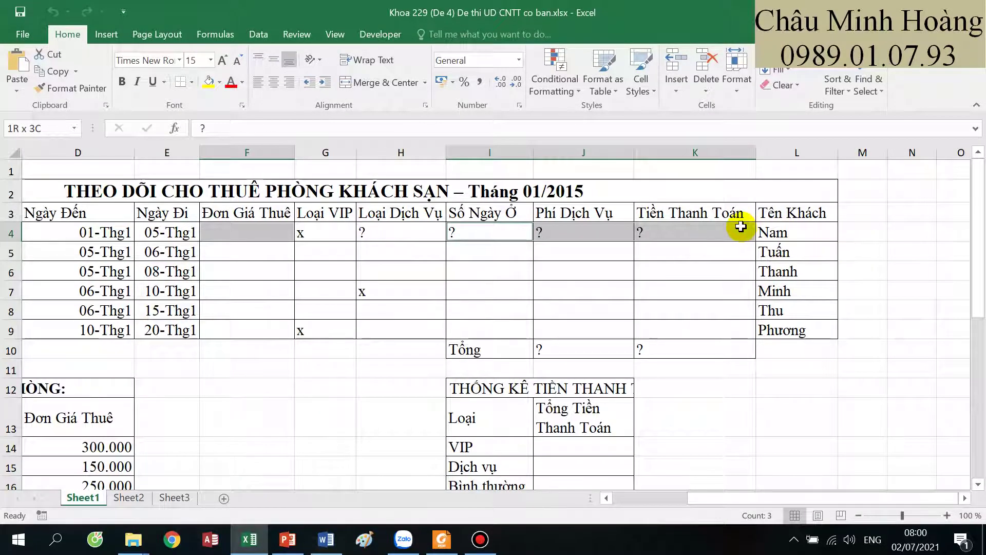
click(220, 62)
click(220, 61)
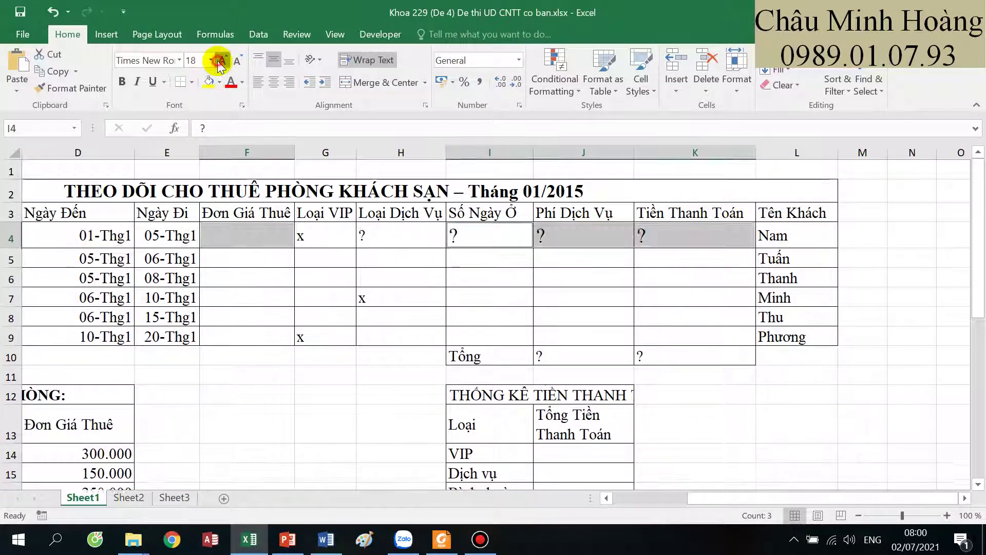
click(220, 61)
click(220, 62)
click(219, 62)
click(220, 62)
click(220, 61)
click(241, 240)
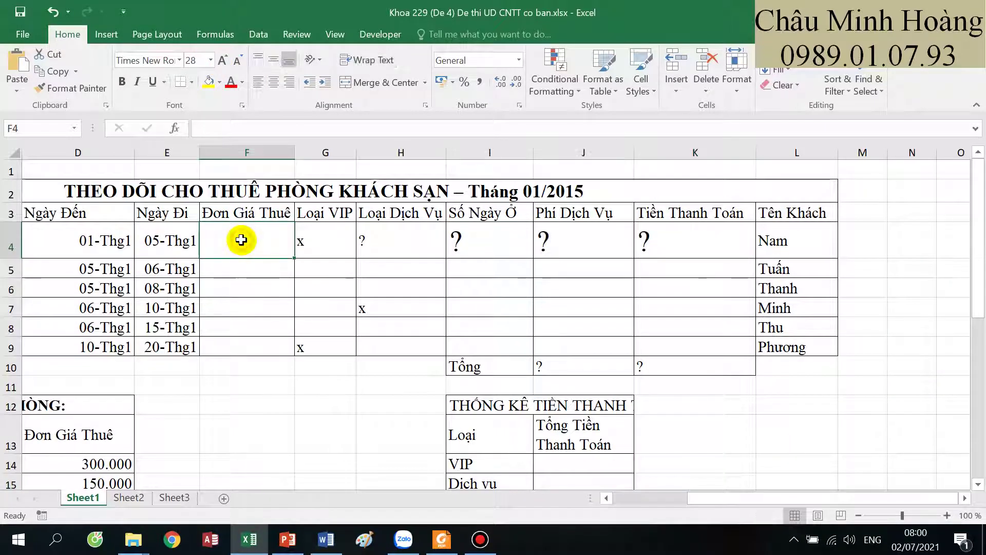
- Enter =VLOOKUP(C4;$B$14:$D$17;3;0) in cell F4 to look up the room's unit price
text(=VL)
key(Tab)
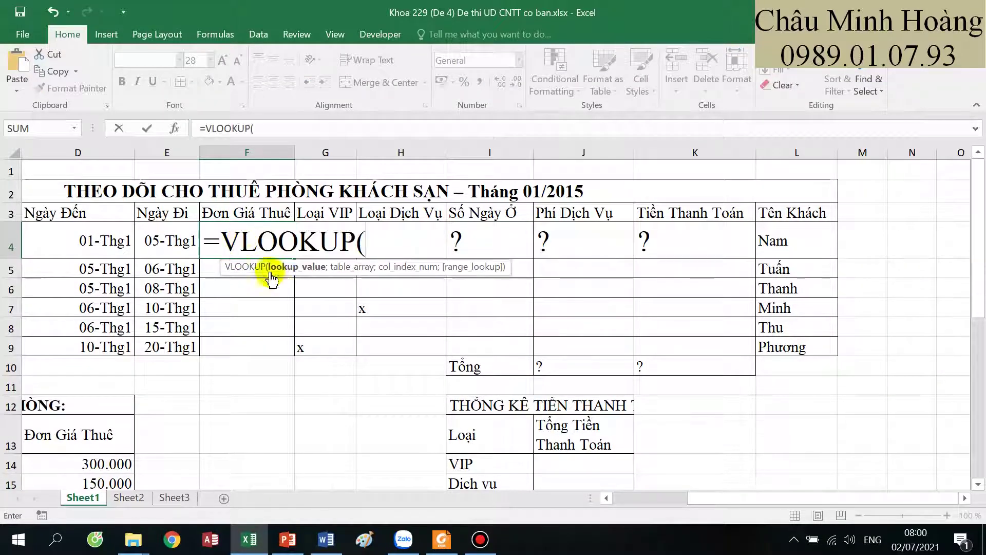
drag(716, 493, 114, 372)
scroll(114, 372, down, 2)
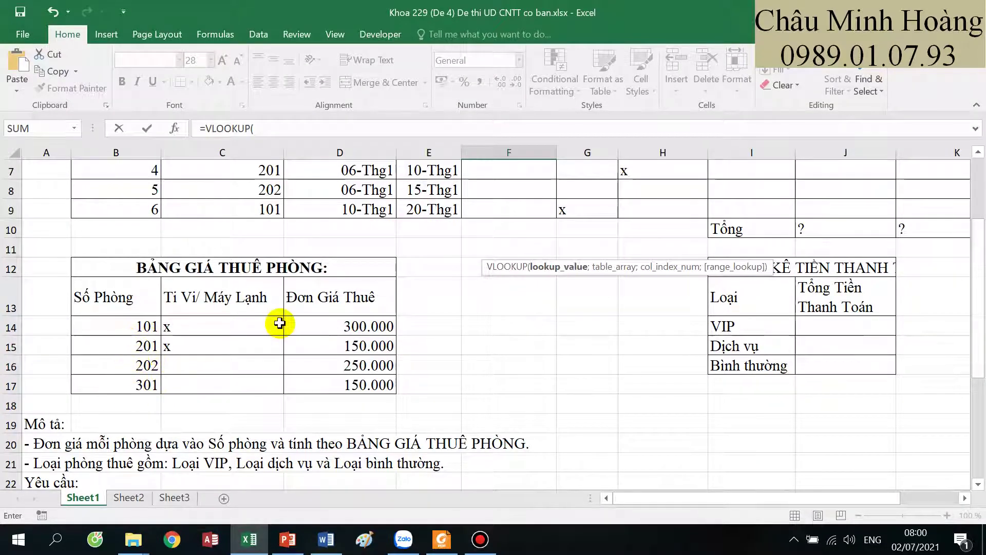
scroll(272, 288, up, 2)
click(260, 240)
scroll(250, 333, down, 1)
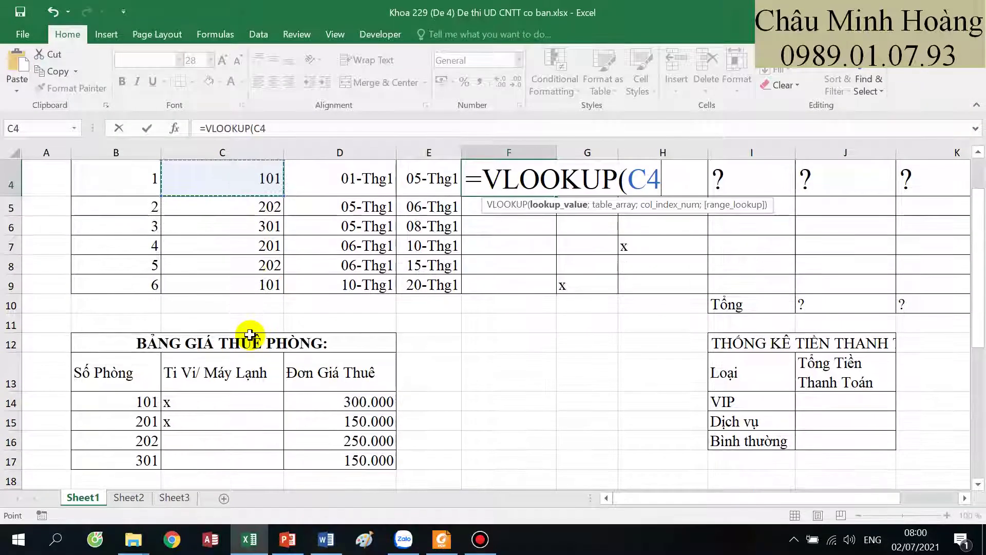
text(;)
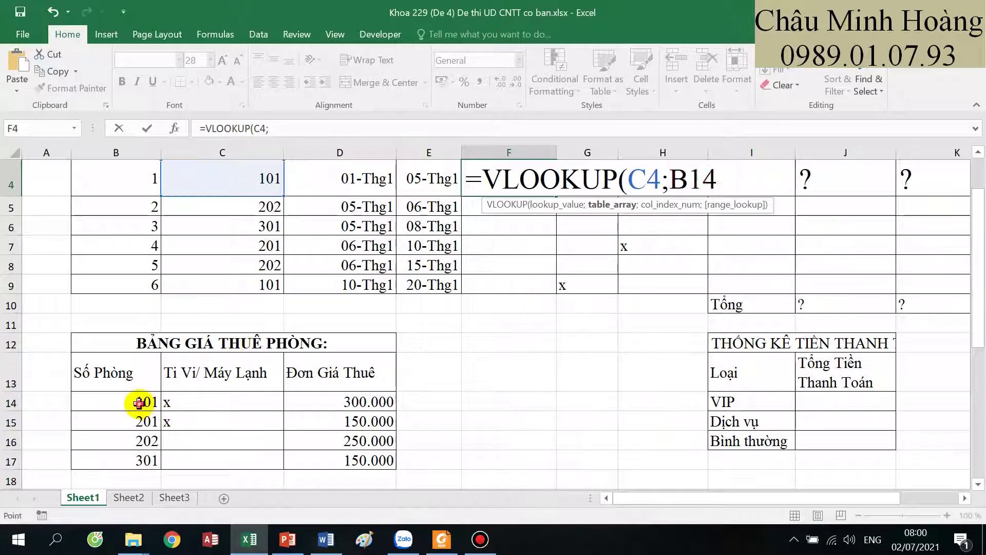
drag(139, 403, 357, 455)
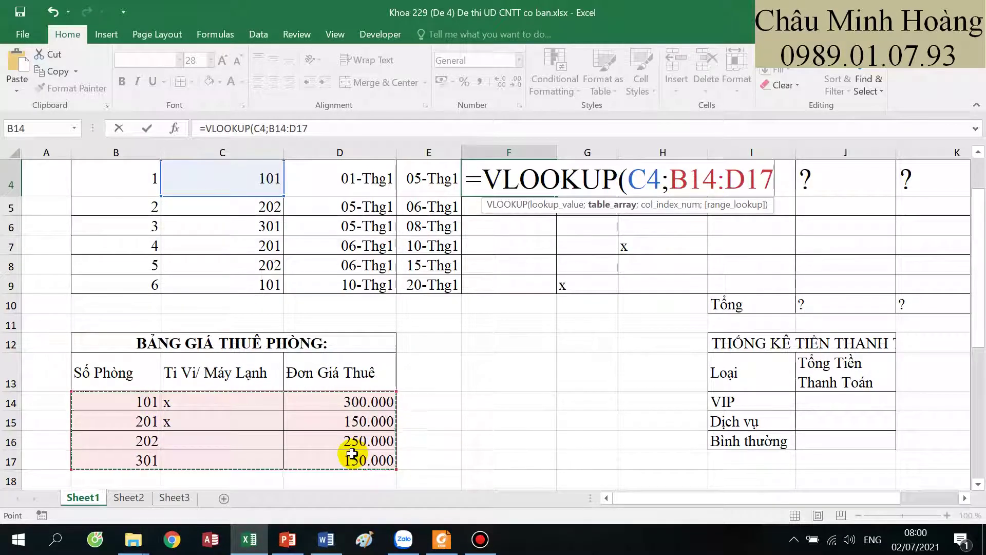
key(F4)
text(;)
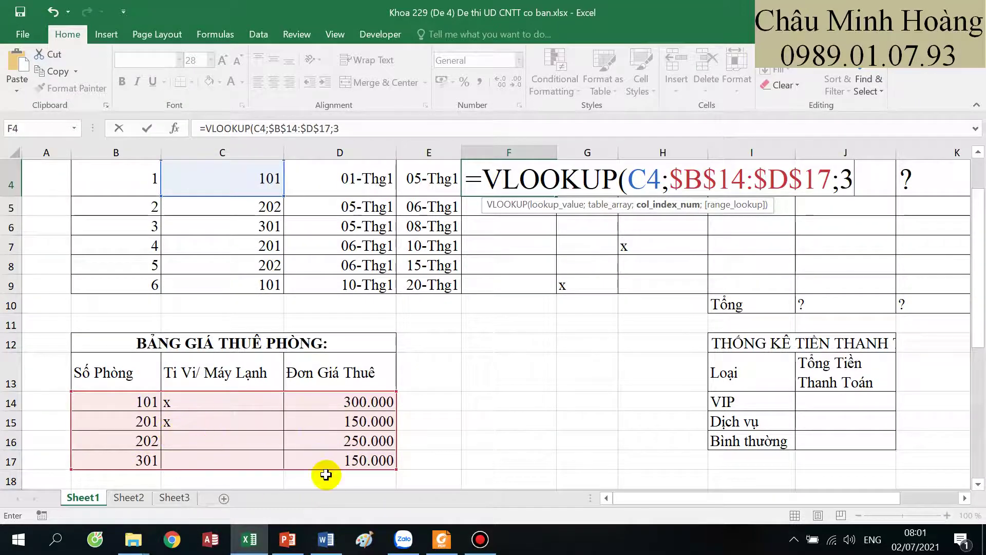
text(3;)
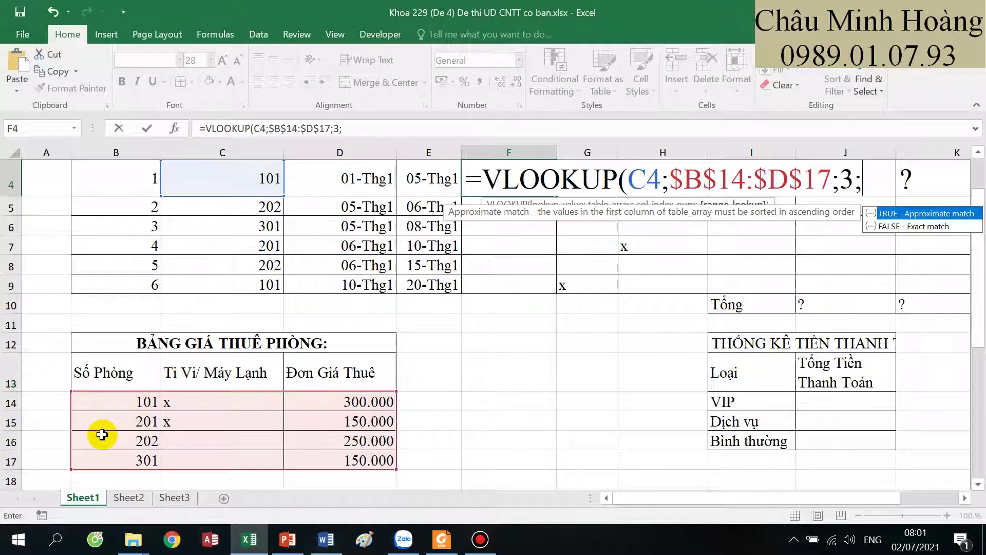
text())
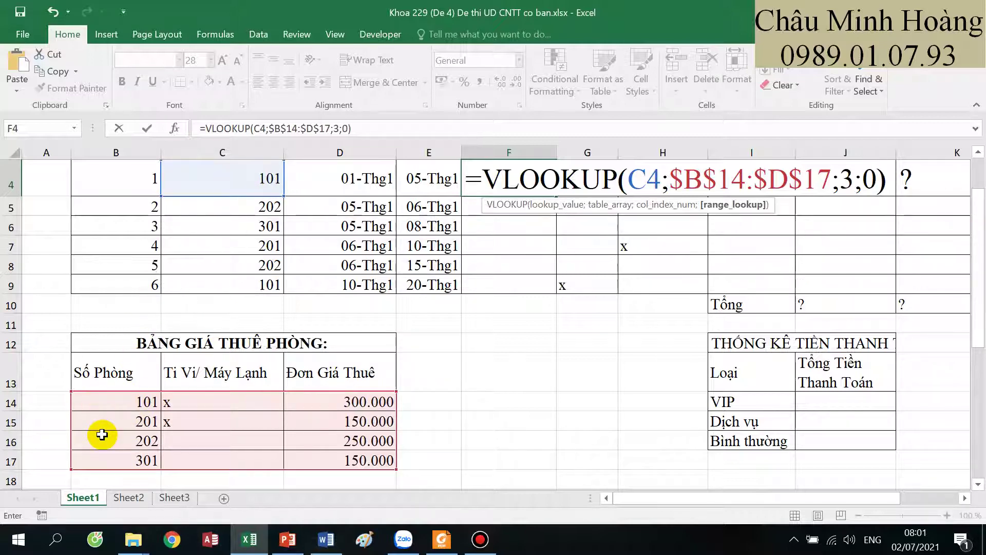
key(Return)
- Set the font size of cell F4 to 15 and fill its unit price formula down to F9
scroll(139, 371, up, 1)
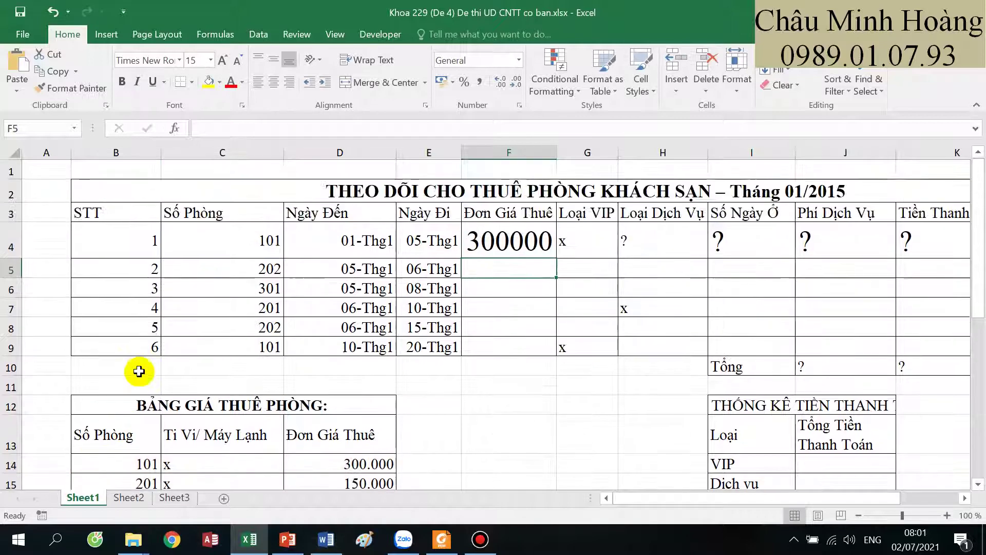
click(490, 250)
click(210, 61)
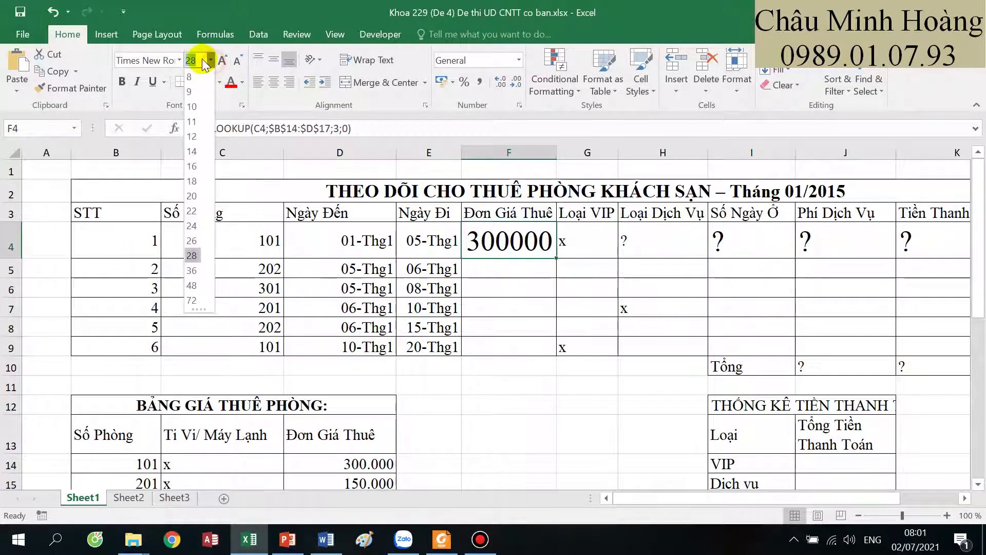
text(15)
key(Return)
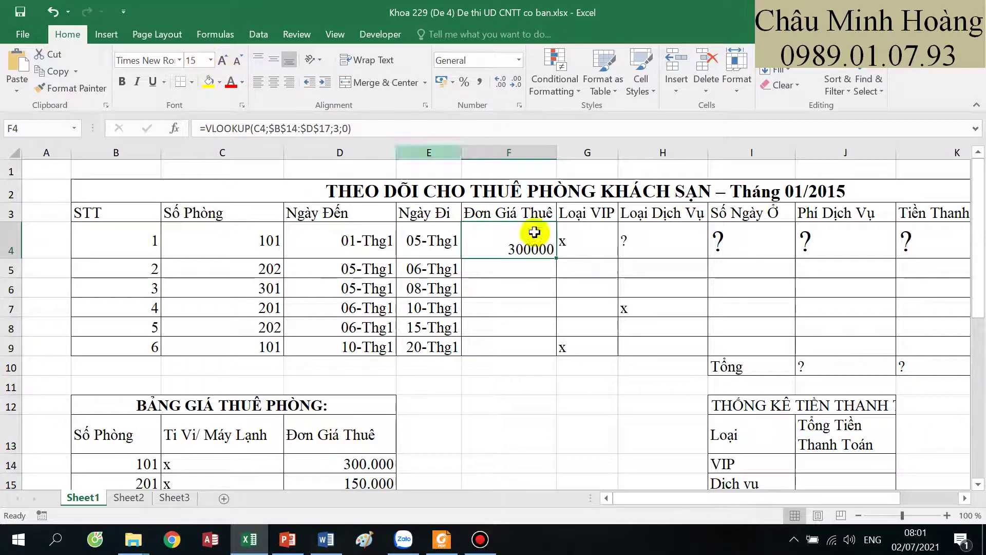
drag(556, 258, 545, 355)
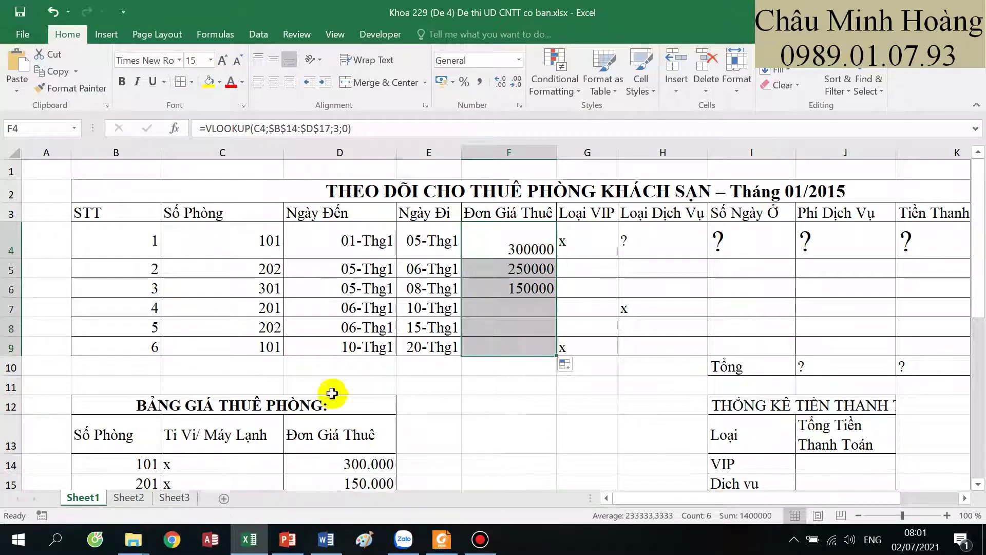
- Examine the room type note in row 21 and the days-of-stay requirement in row 23, comparing them with the rental table
scroll(298, 387, down, 4)
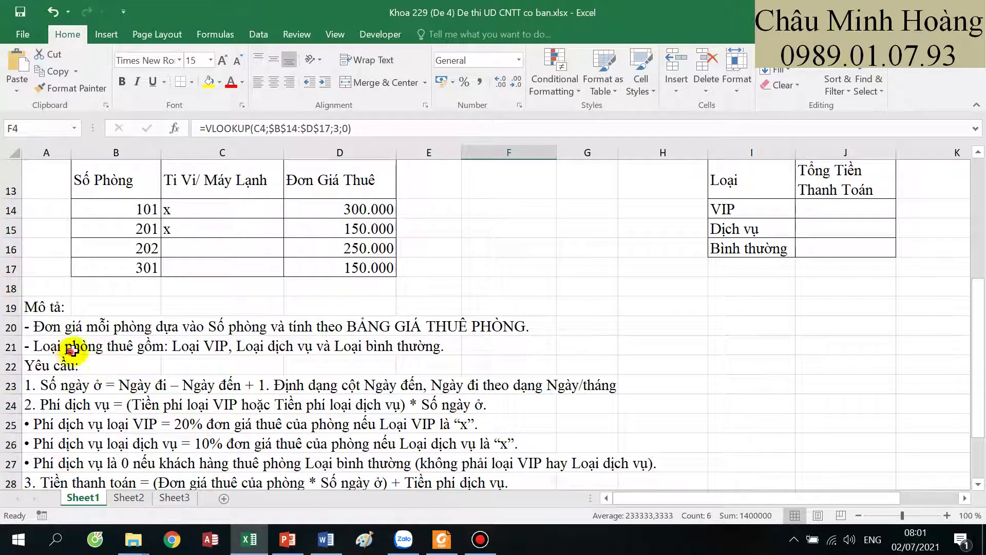
drag(71, 345, 447, 345)
scroll(526, 365, up, 2)
scroll(526, 365, up, 2)
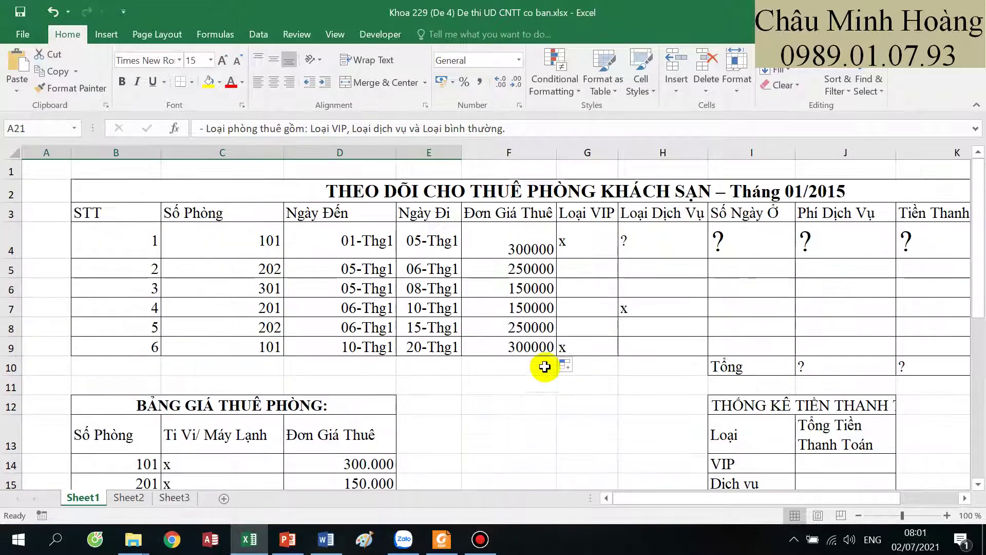
click(583, 248)
scroll(344, 386, down, 1)
scroll(344, 385, down, 4)
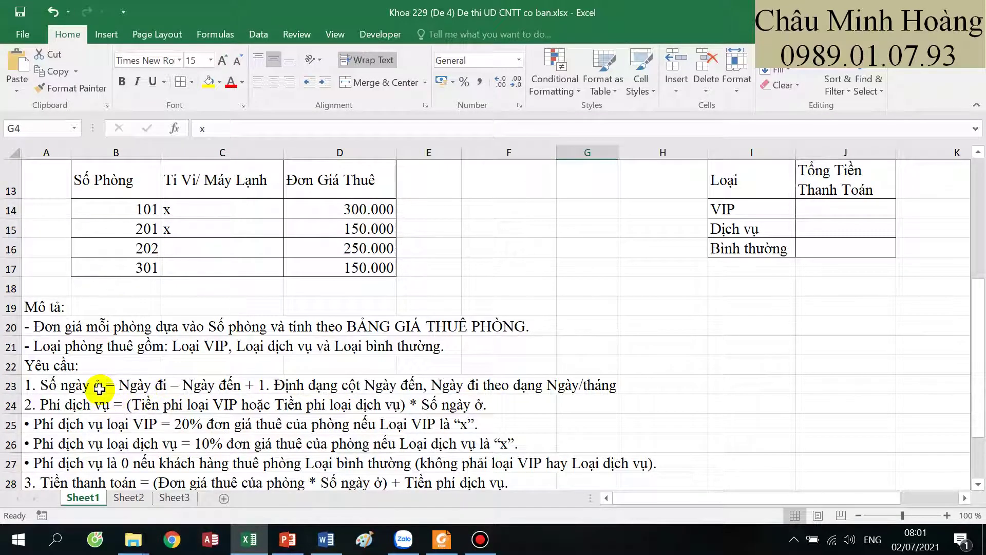
drag(99, 388, 565, 389)
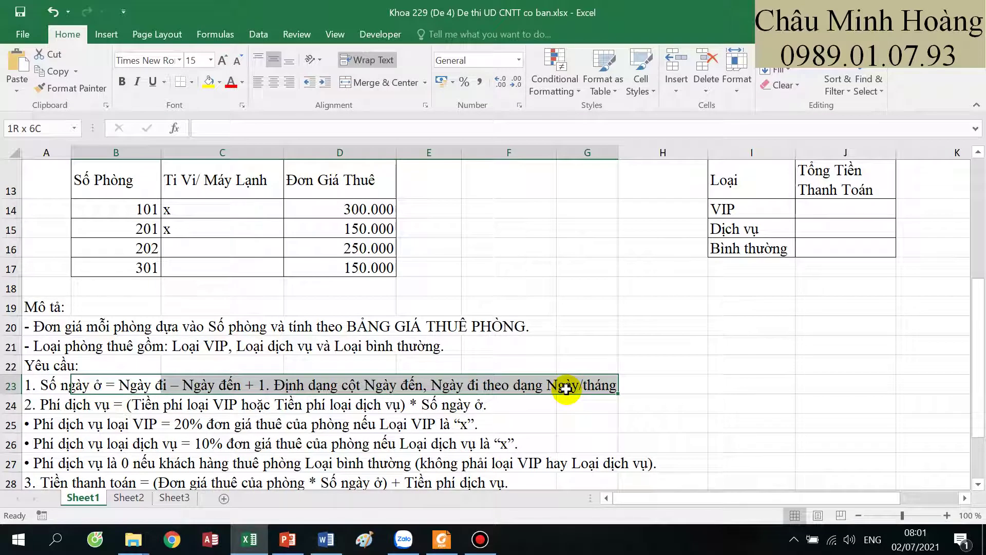
scroll(596, 375, up, 4)
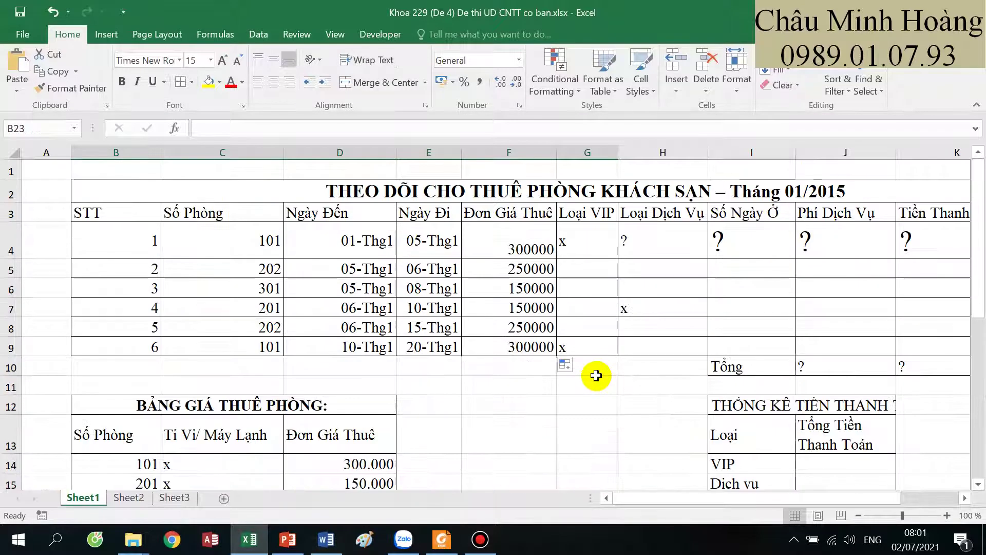
click(587, 243)
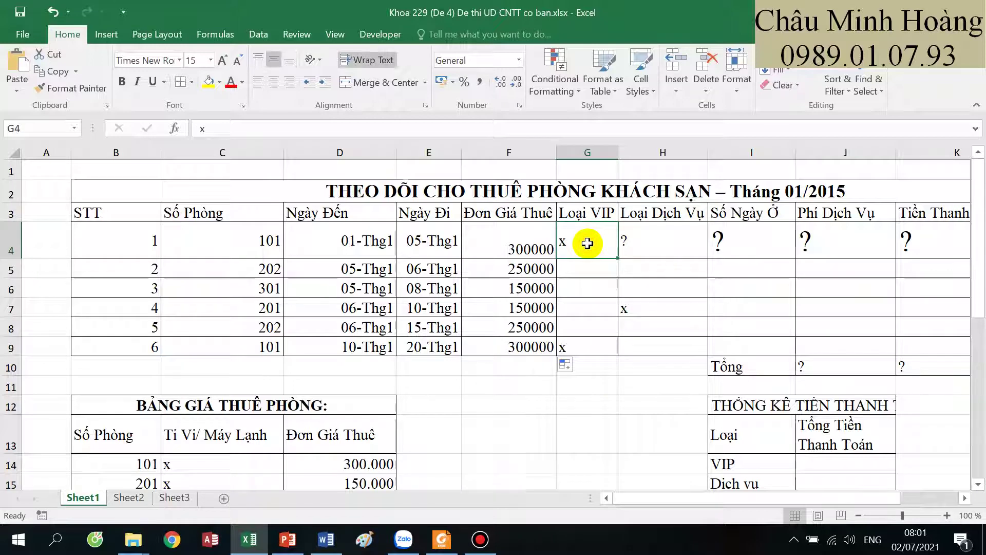
text(=i)
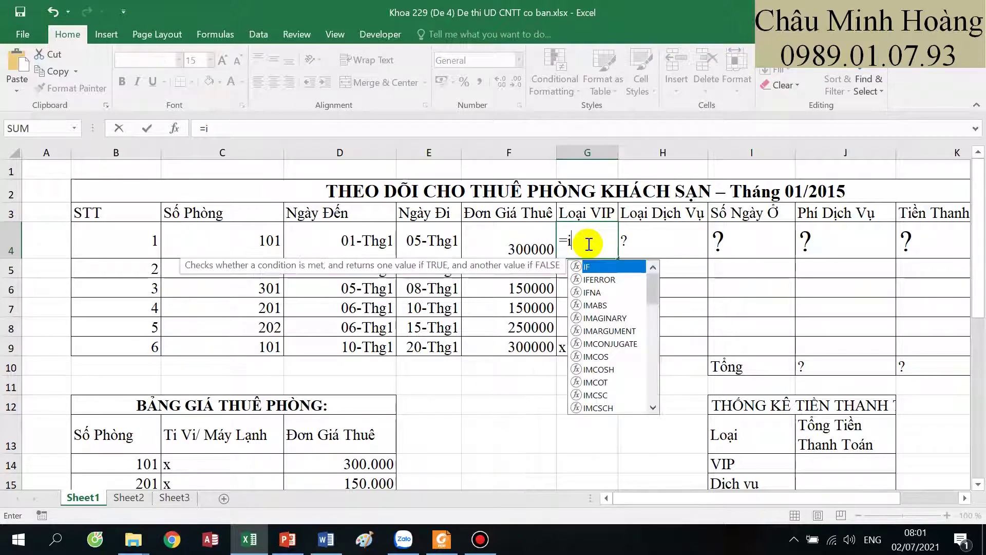
text(f()
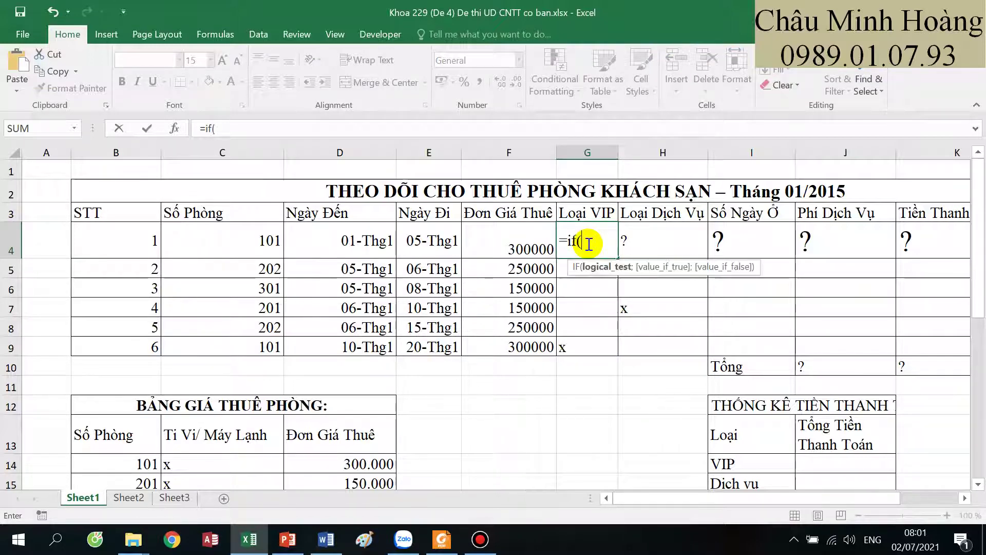
key(Escape)
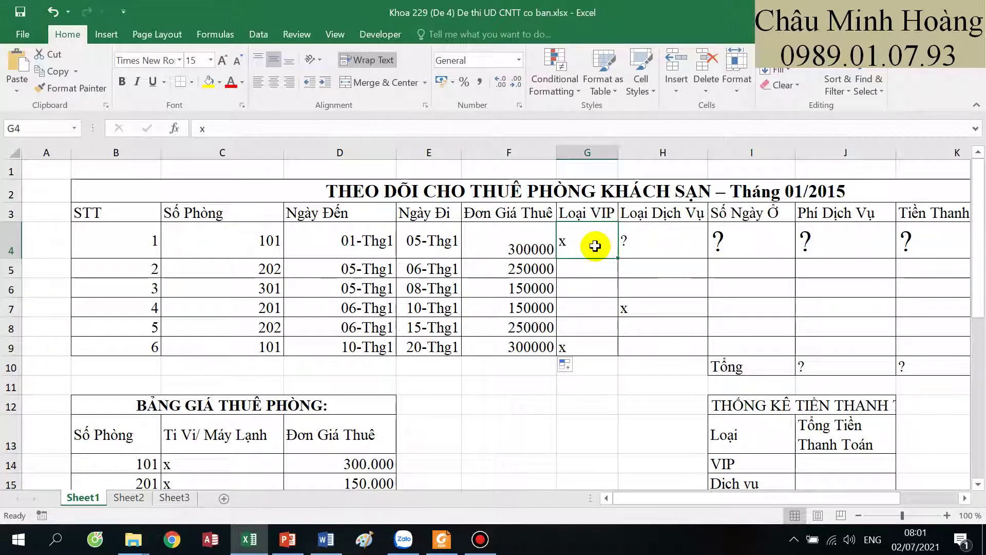
- Examine the Loại VIP and Loại Dịch Vụ marks against the room type note in row 21 and the service fee requirement in row 24
click(652, 243)
click(575, 247)
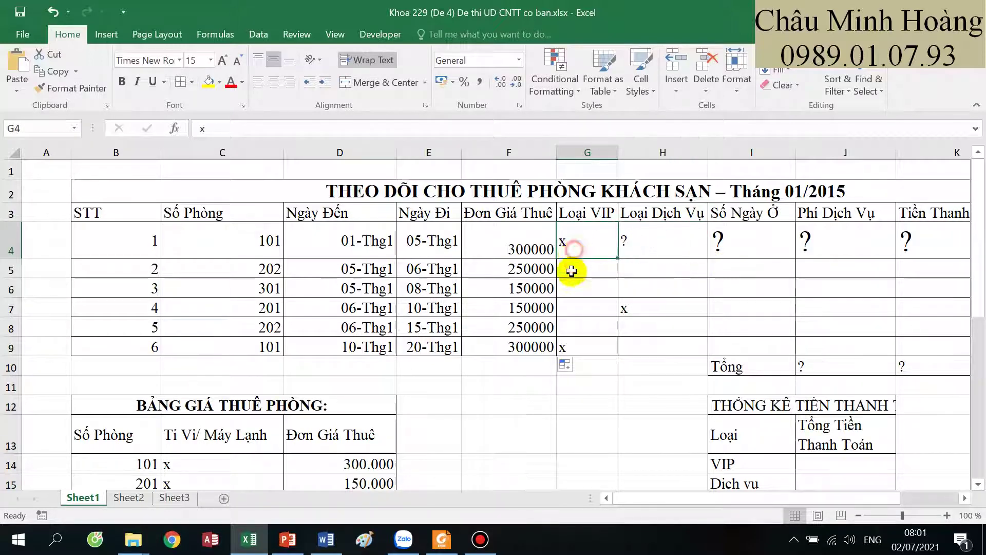
scroll(568, 308, down, 3)
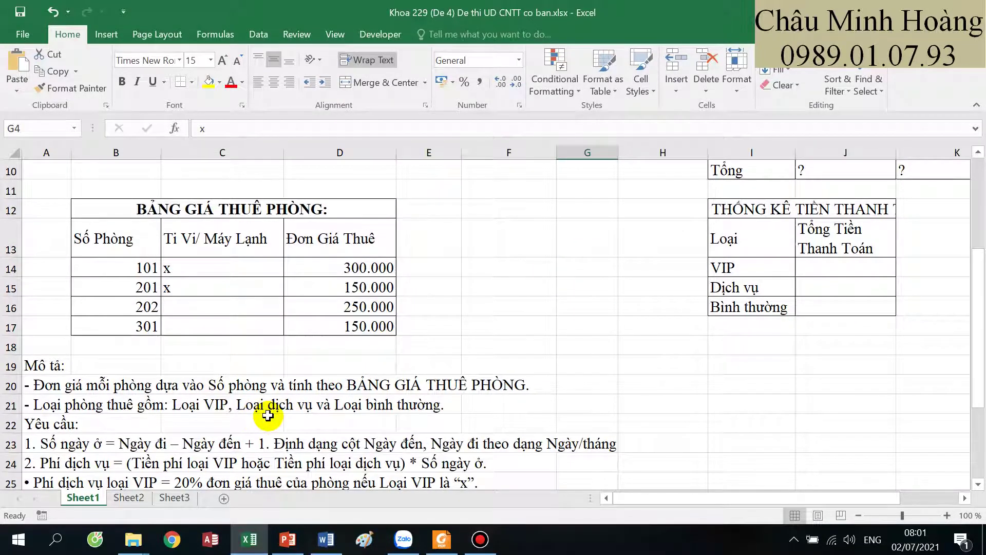
click(206, 411)
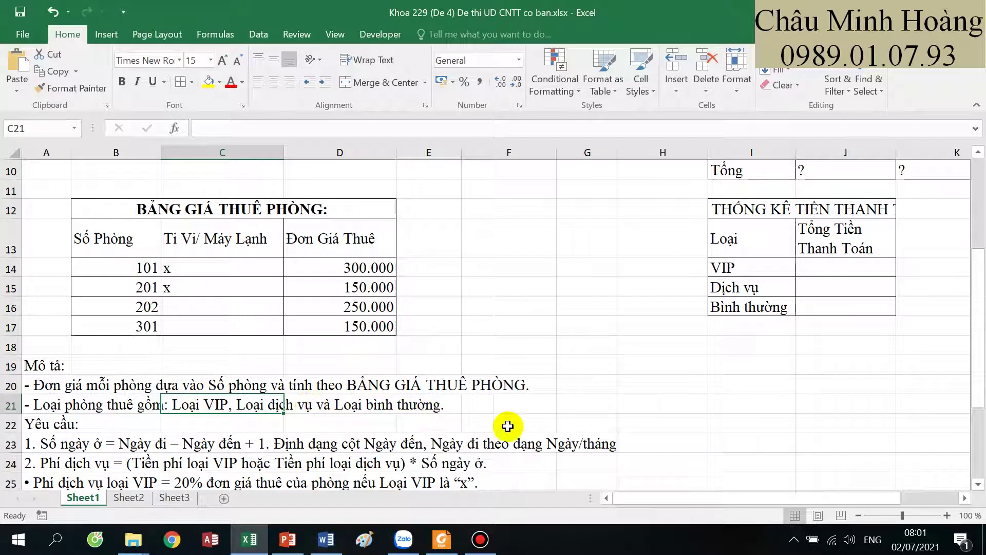
scroll(539, 426, up, 3)
click(579, 244)
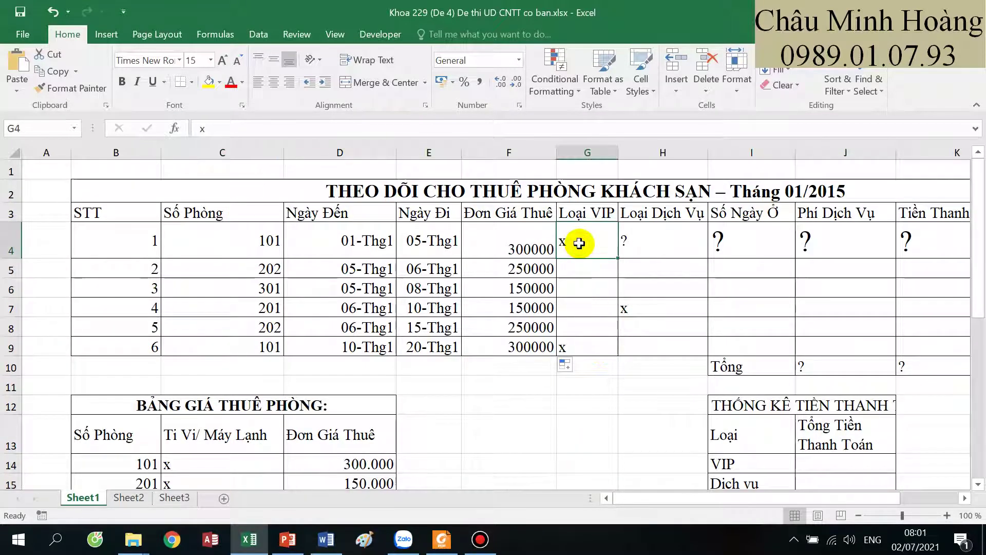
click(640, 310)
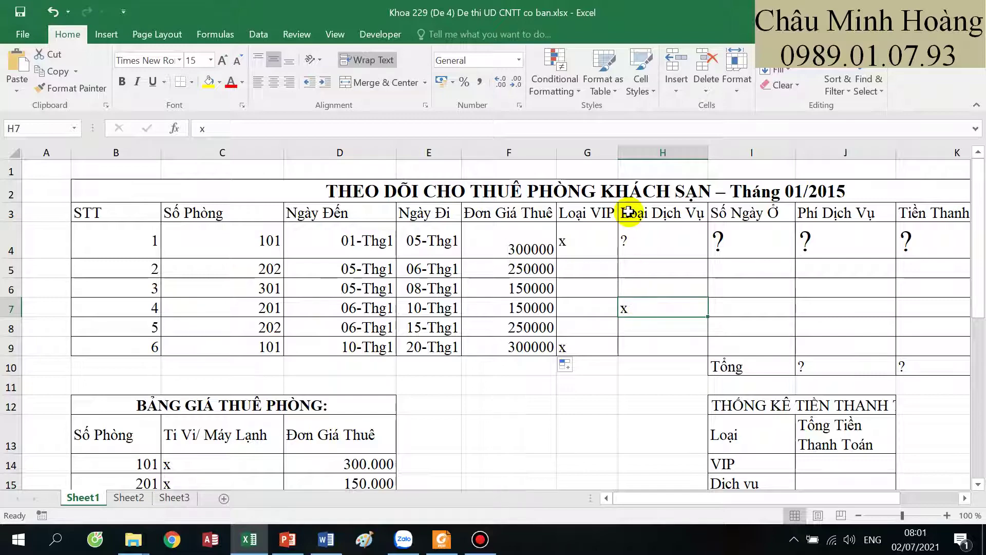
click(628, 236)
click(590, 247)
click(637, 250)
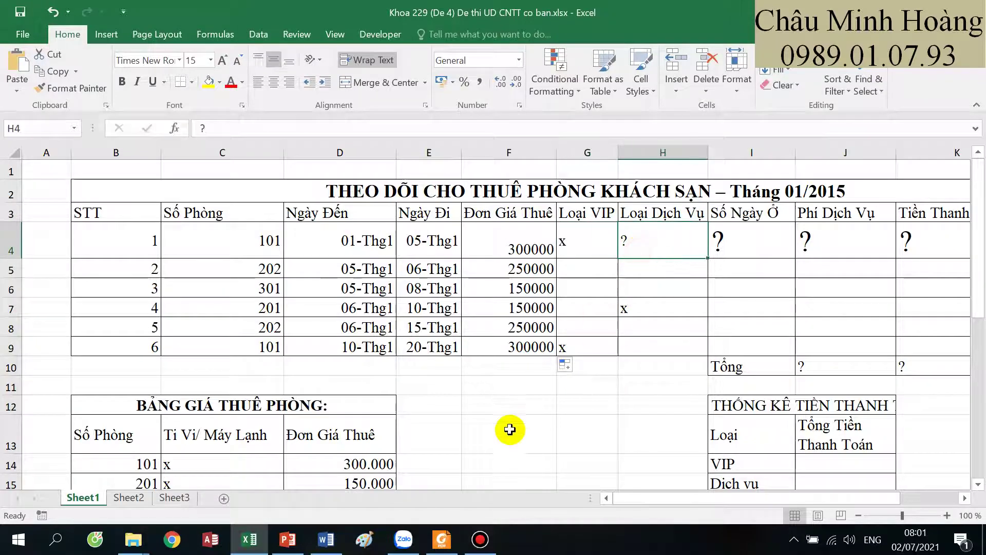
scroll(515, 405, down, 5)
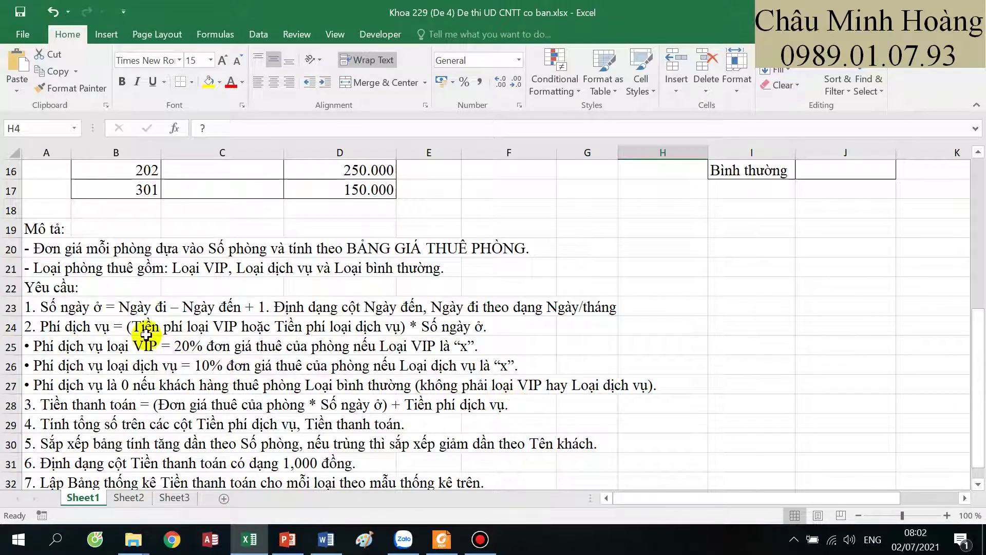
drag(146, 334, 571, 338)
scroll(572, 338, up, 4)
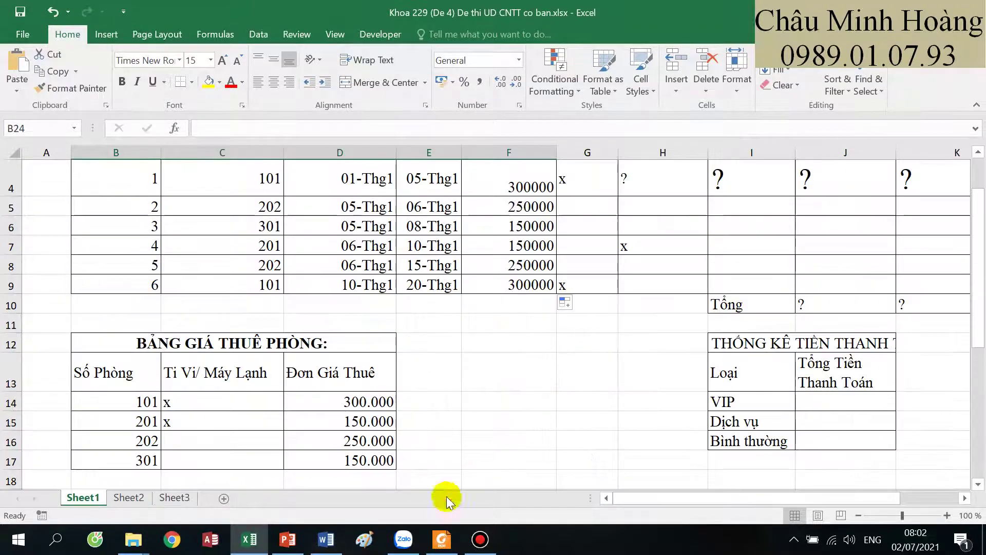
- Check the rental table in the exam PDF in Foxit Reader, then return to Excel and clear the question mark from cell H4
click(442, 539)
scroll(513, 406, up, 2)
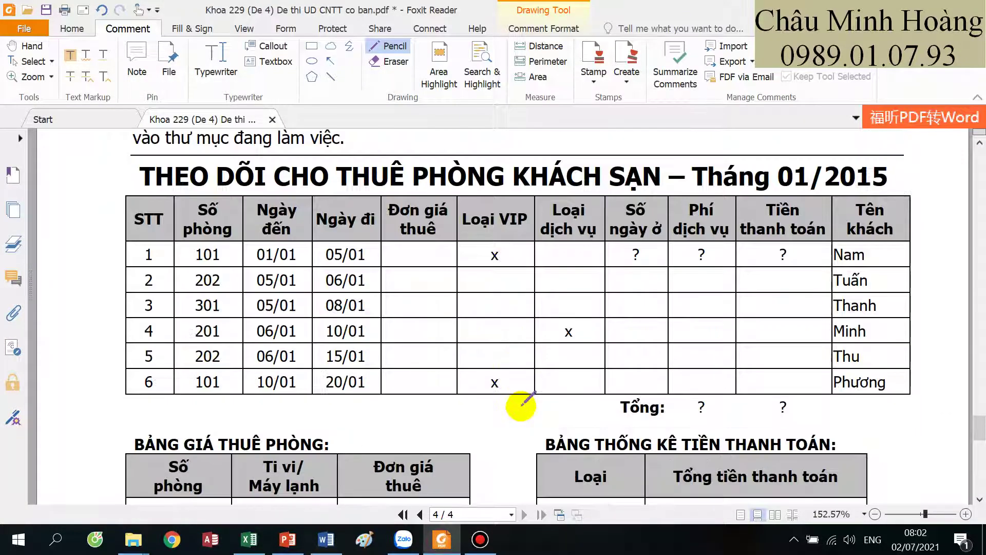
click(442, 539)
click(661, 241)
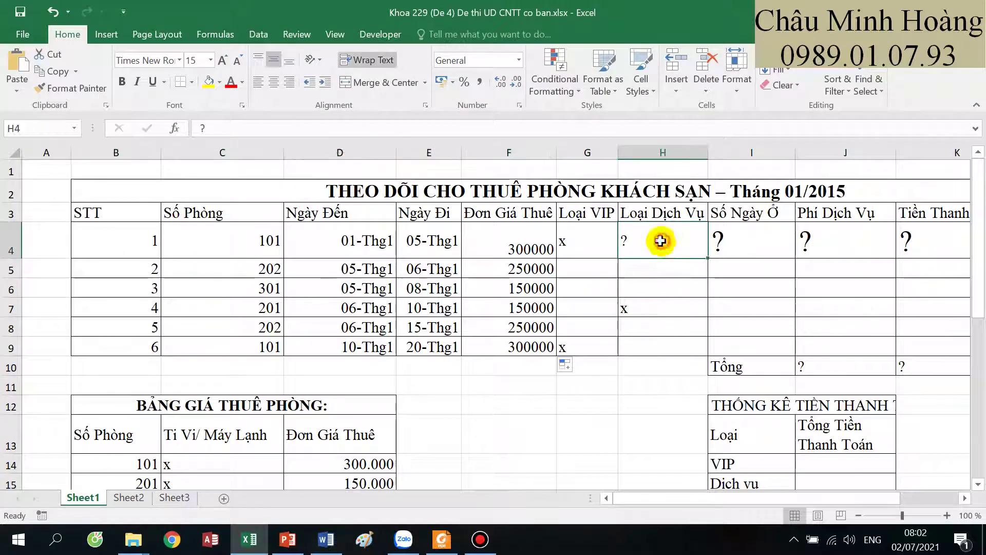
- Review which rooms are marked x in G4:H9 and reread the service fee rules in rows 24 to 27
drag(576, 229, 637, 344)
drag(590, 249, 642, 349)
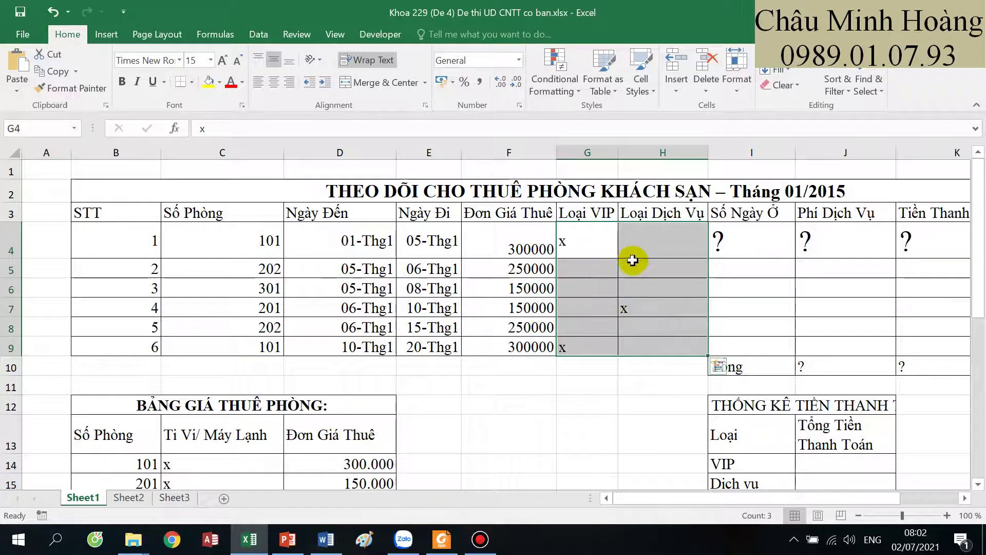
click(632, 311)
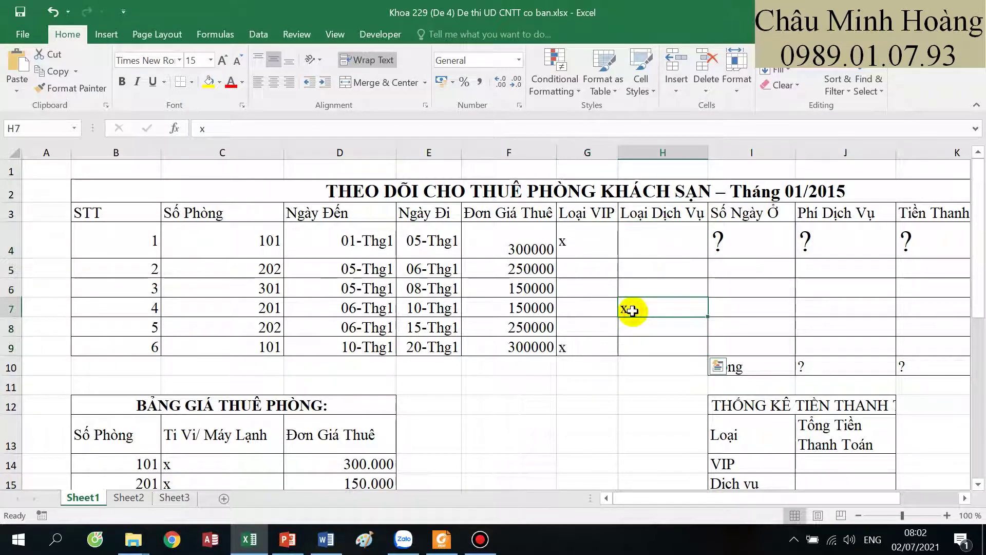
drag(589, 241, 577, 347)
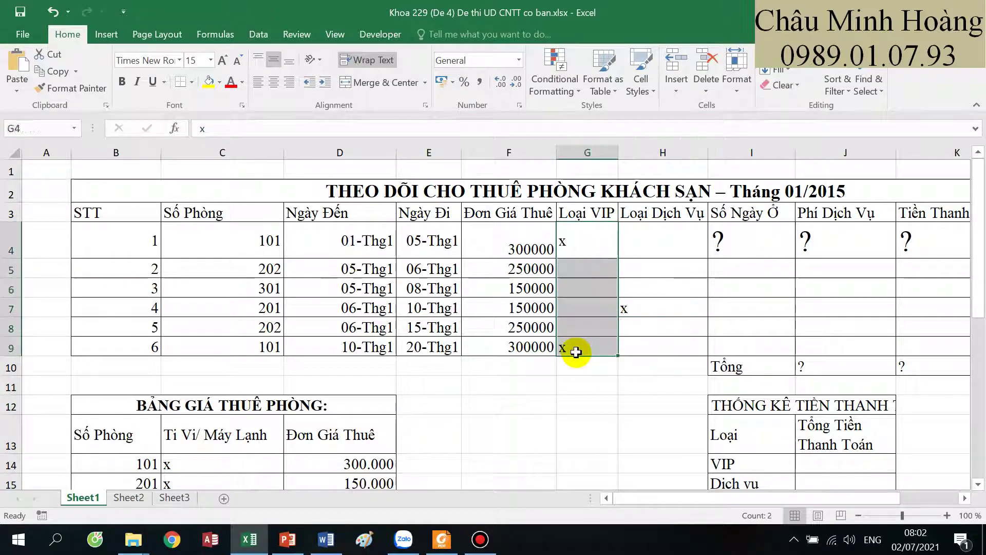
scroll(424, 429, down, 5)
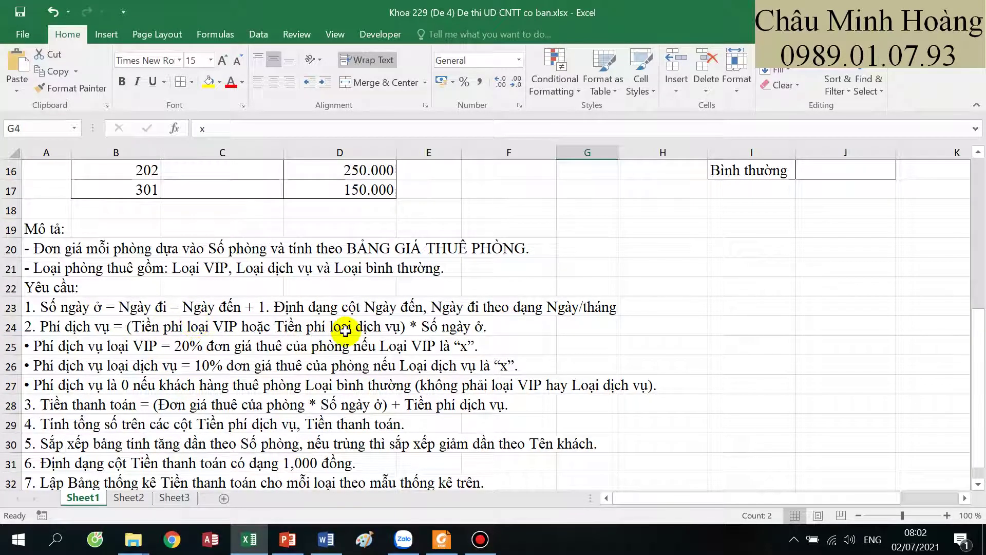
- Calculate Số Ngày Ở in I4 with the formula =E4-D4+1
scroll(349, 331, up, 5)
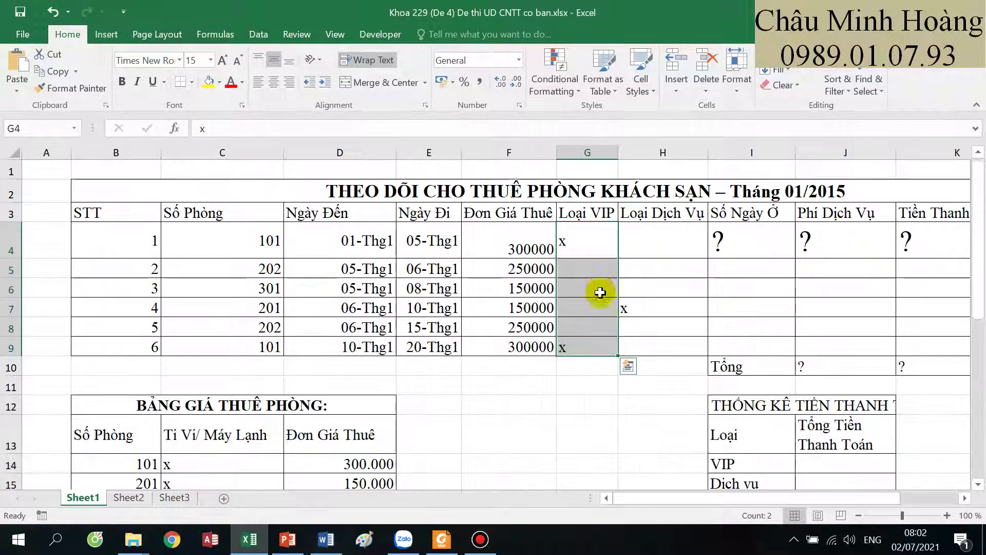
shift+click(904, 246)
click(721, 241)
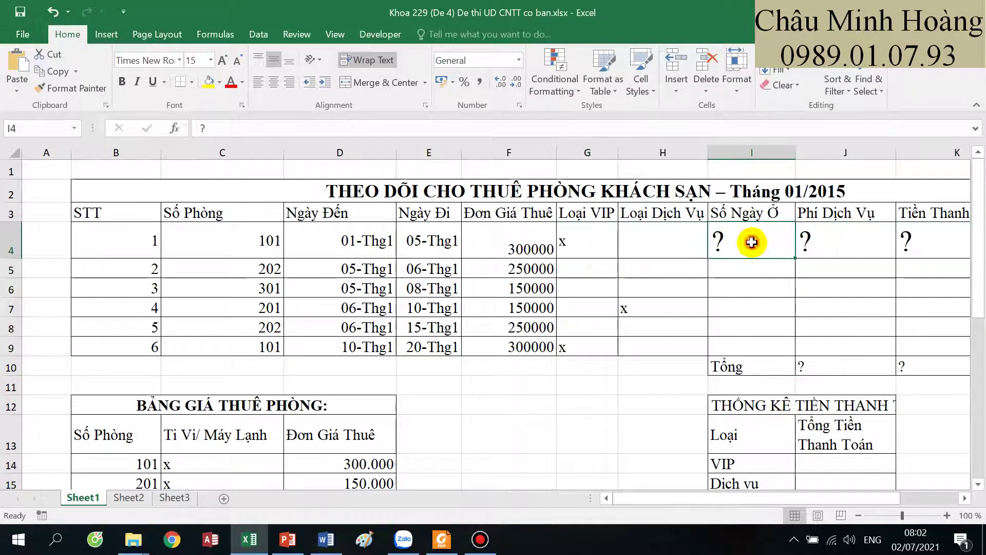
text(=)
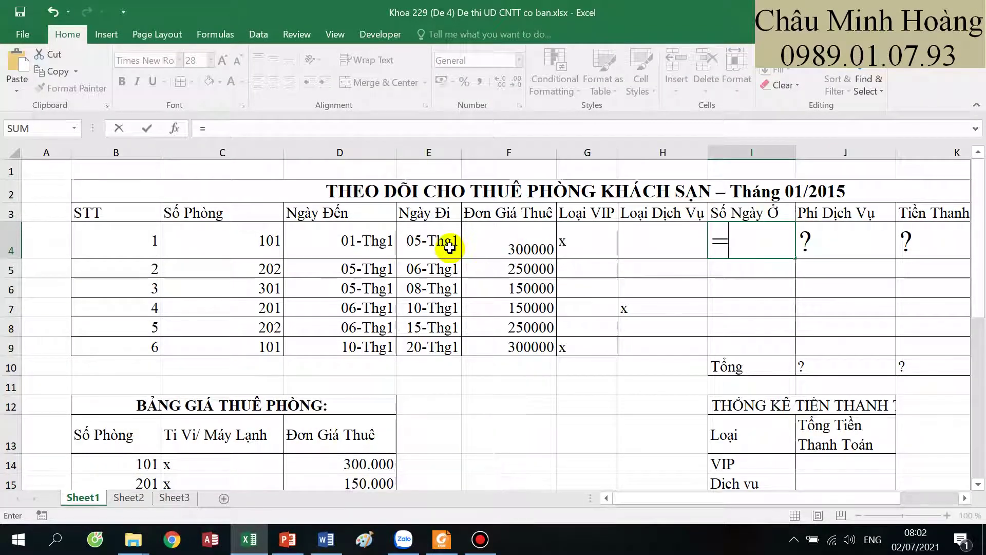
click(448, 247)
text(-)
click(343, 233)
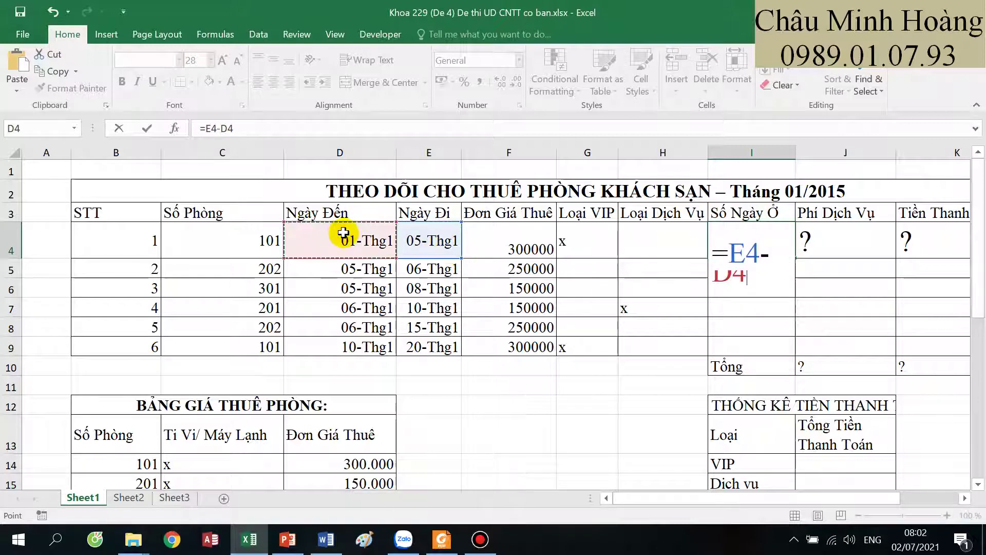
text(+)
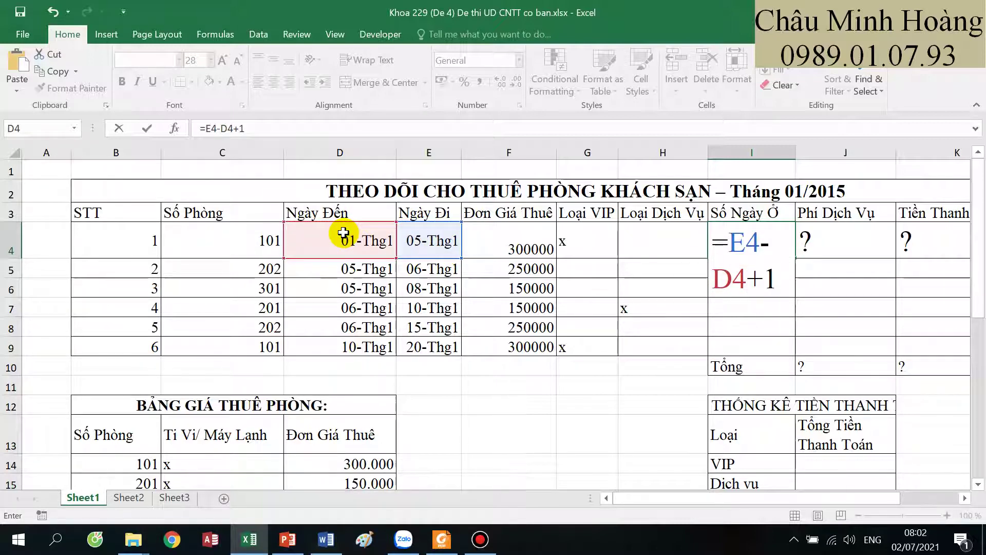
text(1)
key(Return)
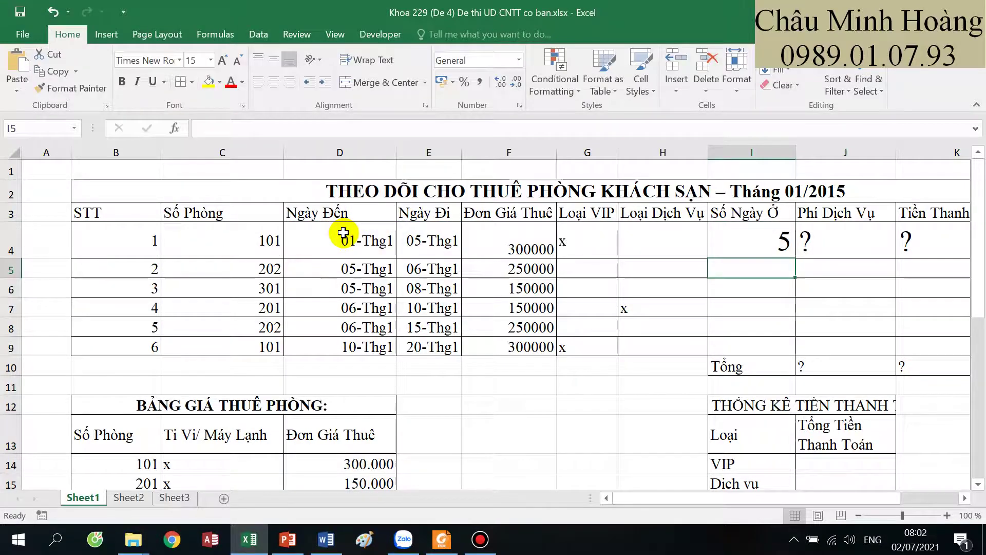
- Set the font size of I4 to 15 and fill its formula down to I9
click(731, 246)
click(755, 247)
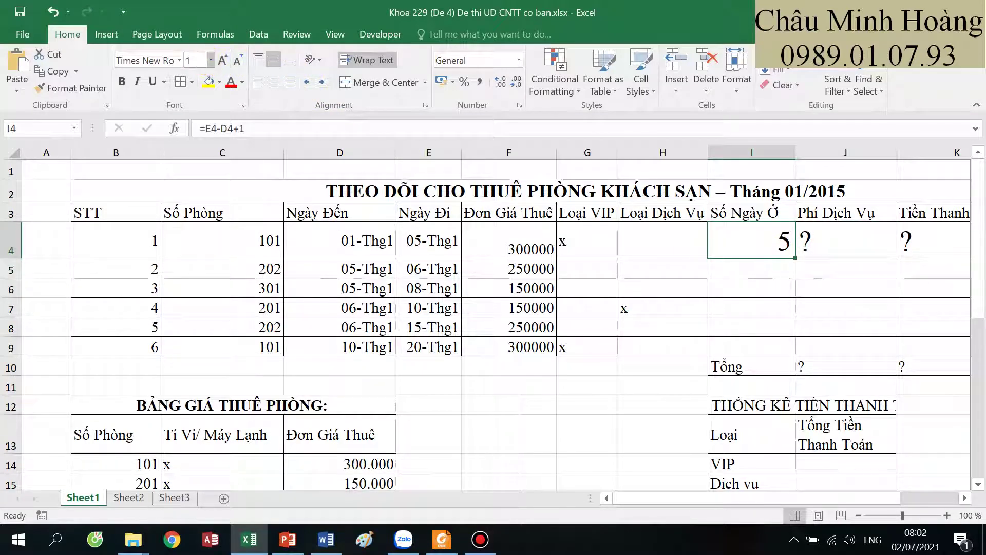
text(15)
key(Return)
drag(794, 258, 789, 359)
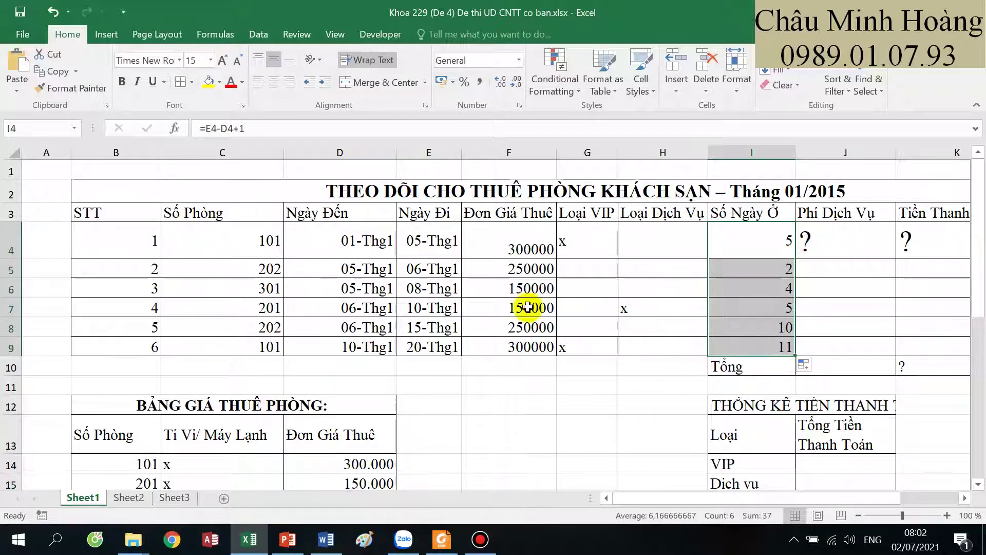
- Reread the date format requirement in row 23 and select the arrival and departure dates in D4:E9
scroll(502, 324, down, 5)
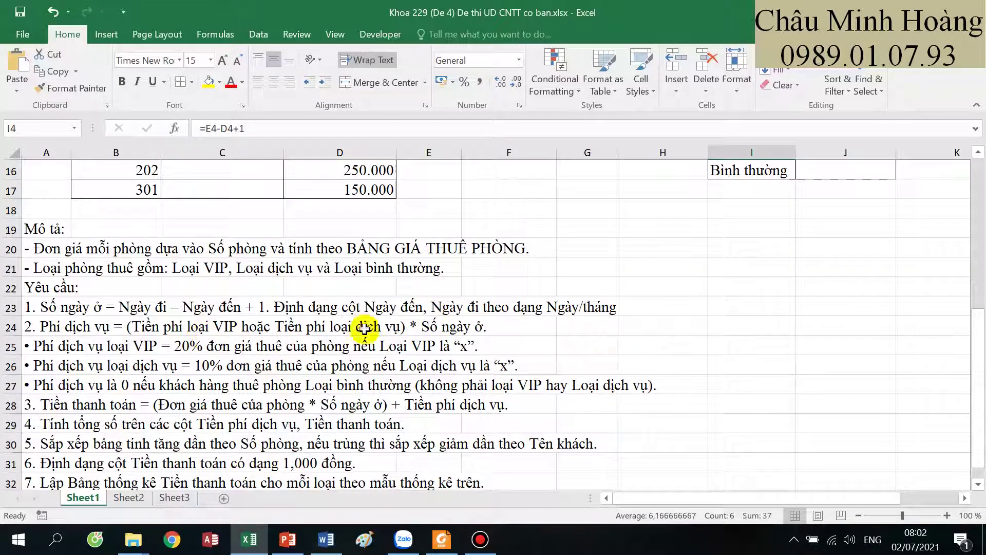
drag(465, 309, 616, 309)
scroll(615, 308, up, 5)
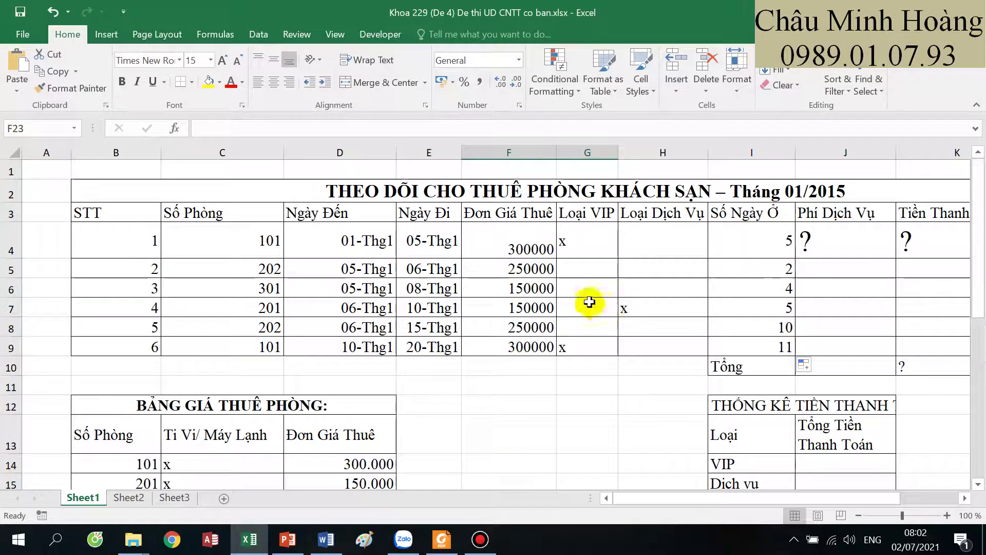
drag(379, 239, 411, 343)
right_click(410, 345)
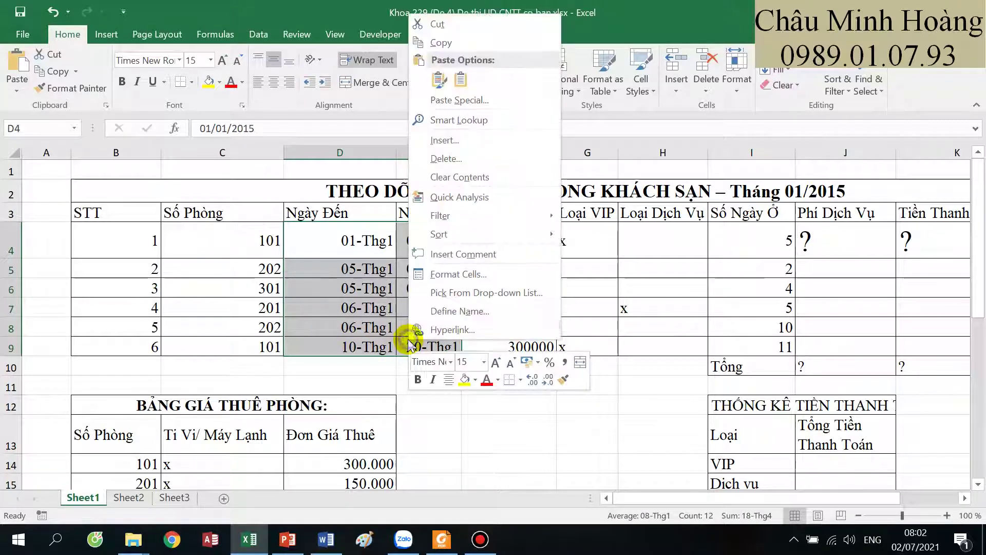
click(458, 274)
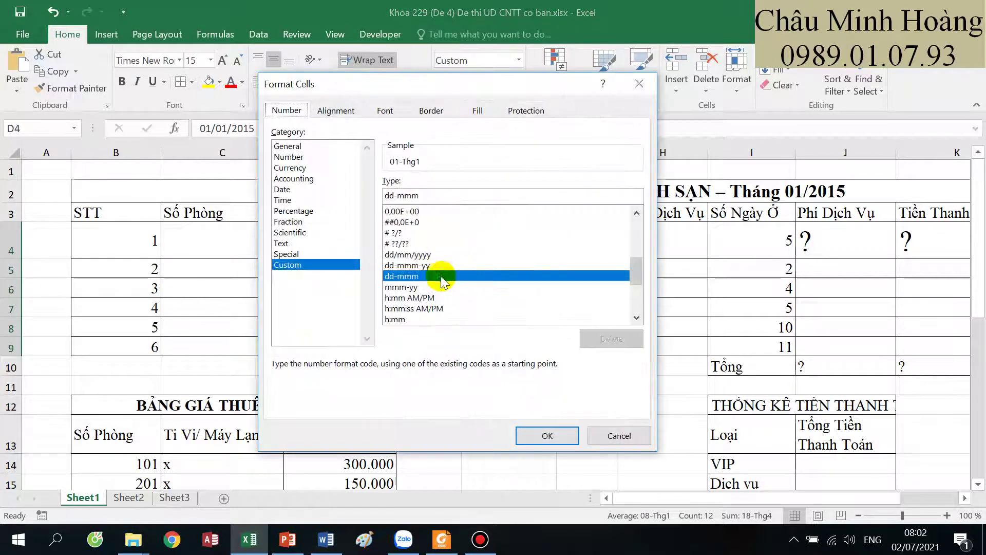
key(ctrl+a)
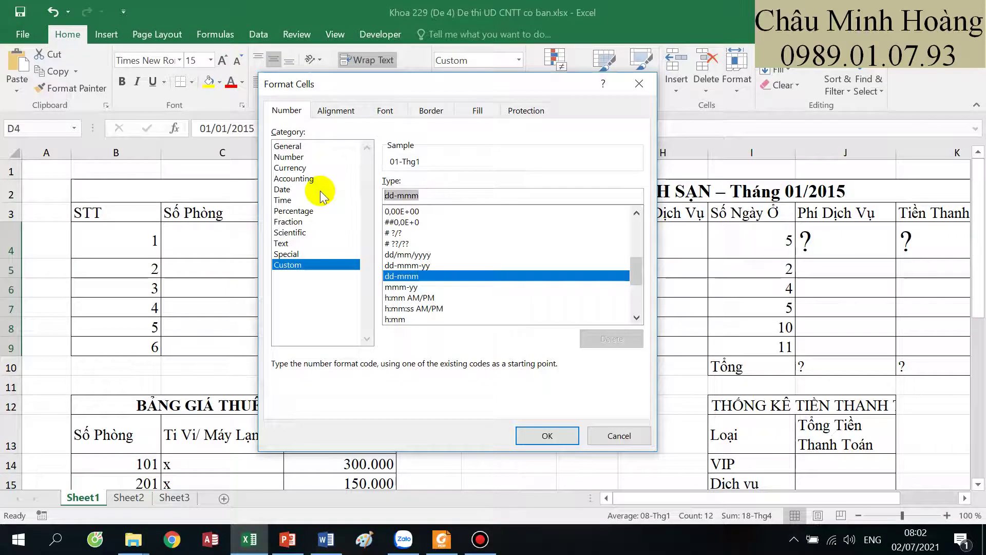
text(đd)
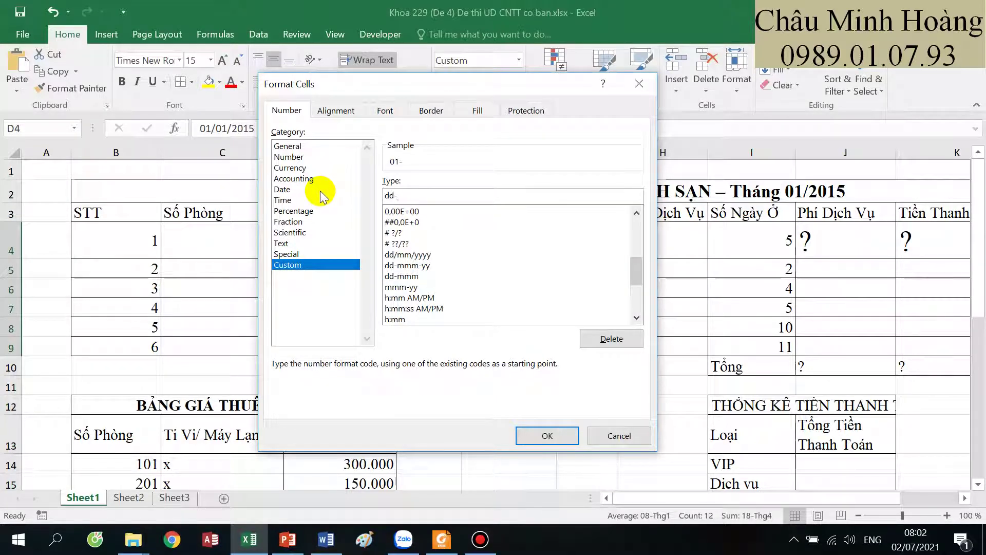
text(-mm)
text(m)
key(BackSpace)
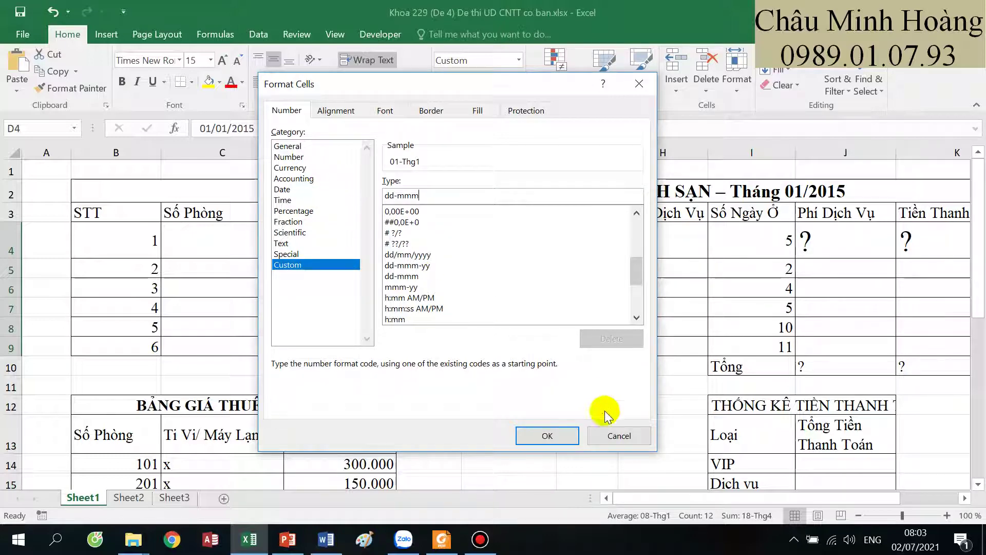
click(620, 435)
- Apply the custom date format dd/mmm to the Ngày Đến and Ngày Đi dates in D4:E9
scroll(609, 430, down, 4)
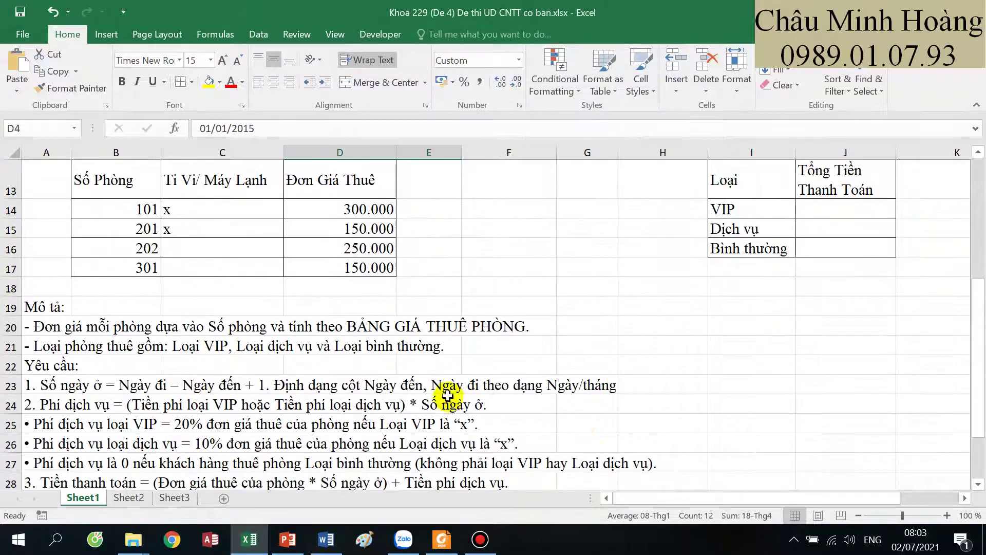
scroll(411, 383, up, 4)
right_click(374, 249)
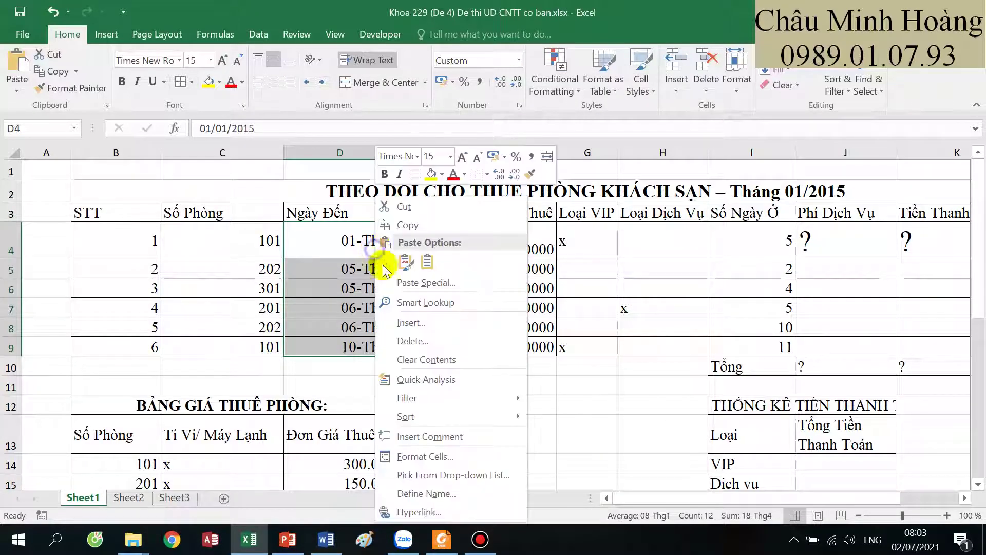
click(414, 456)
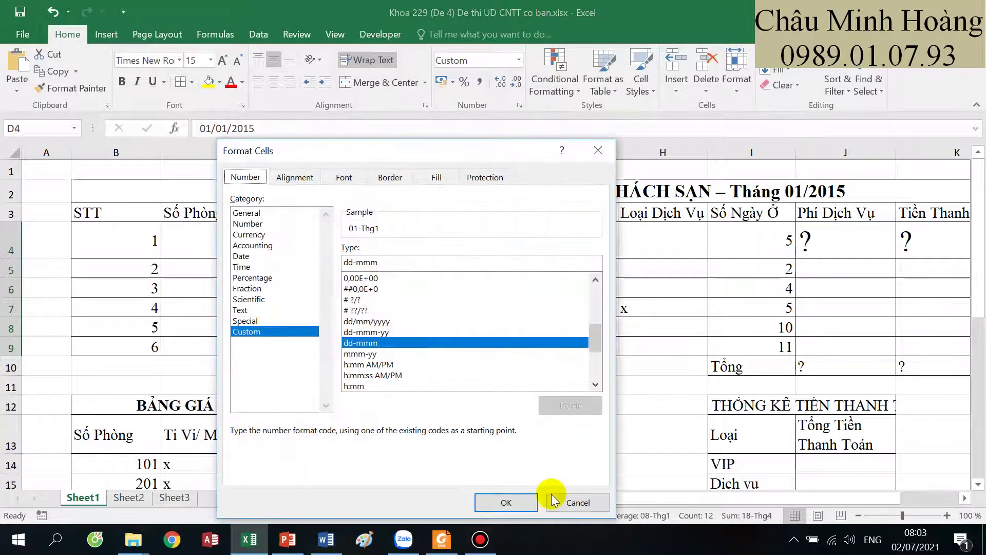
click(357, 263)
key(BackSpace)
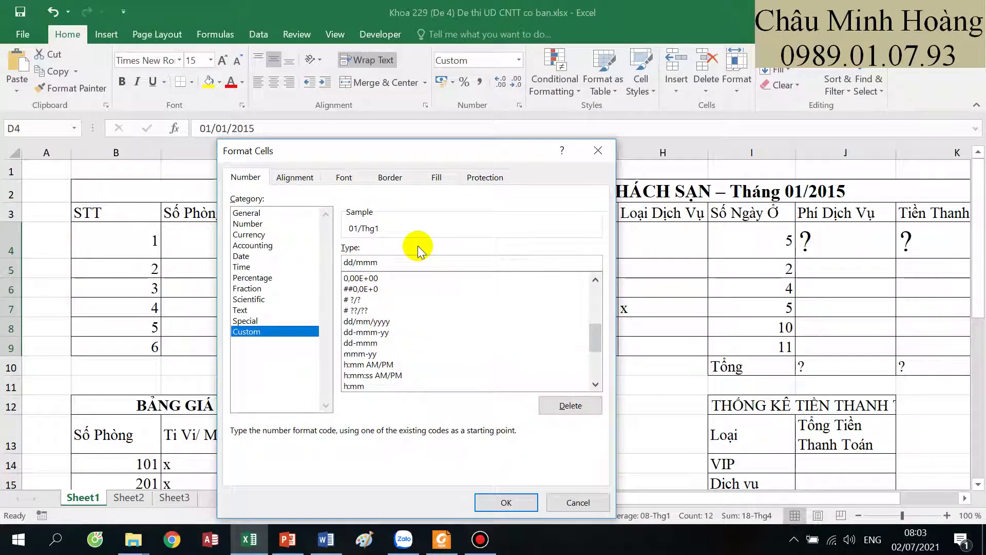
key(Return)
- Change the dates in D4:E9 to the custom format dd/mmmm with full month names, and autofit column E to its contents
scroll(482, 277, down, 5)
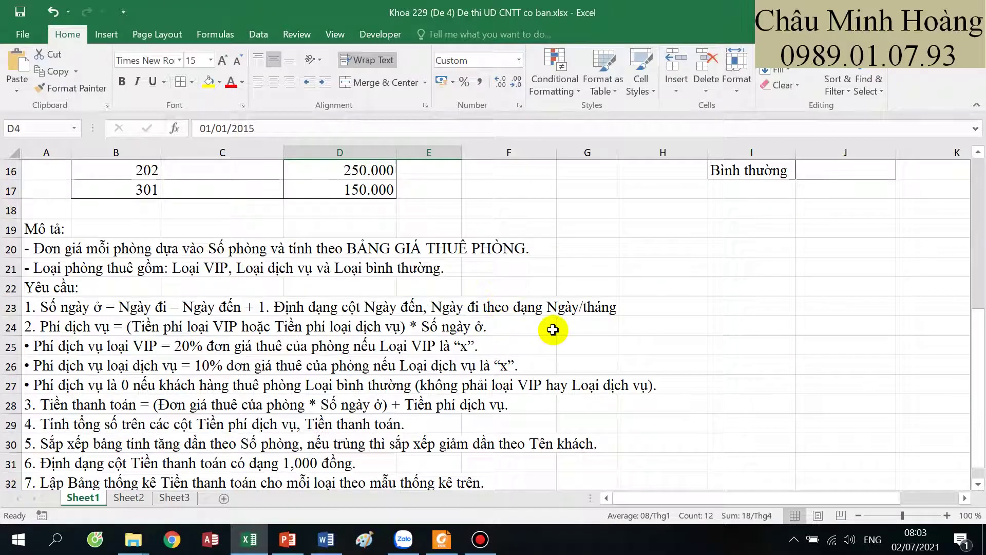
scroll(551, 306, up, 4)
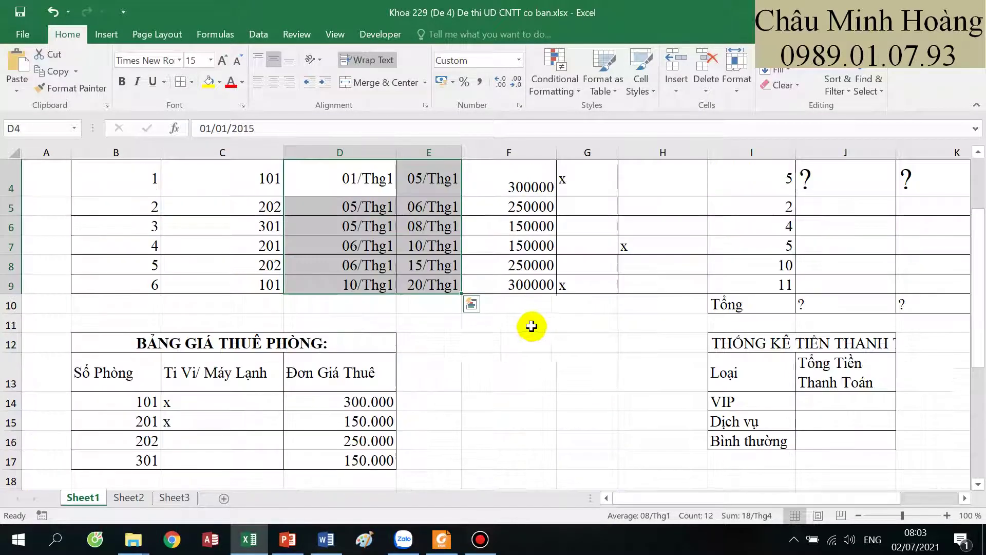
right_click(419, 275)
click(468, 455)
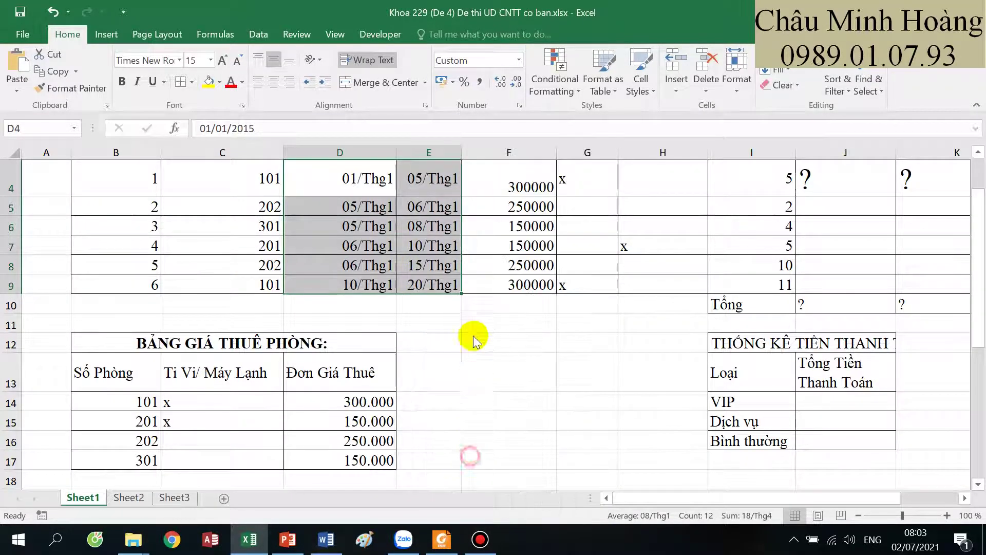
key(BackSpace)
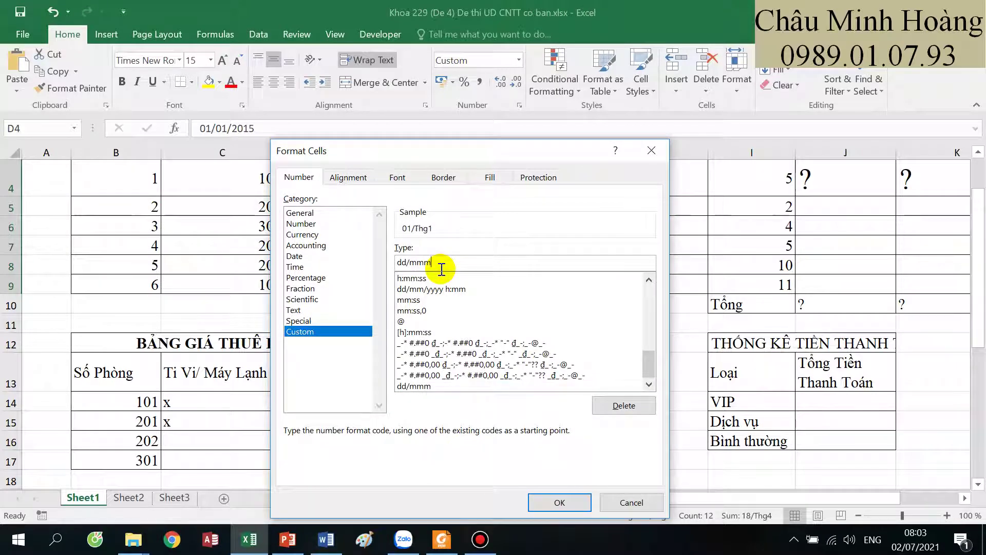
key(Return)
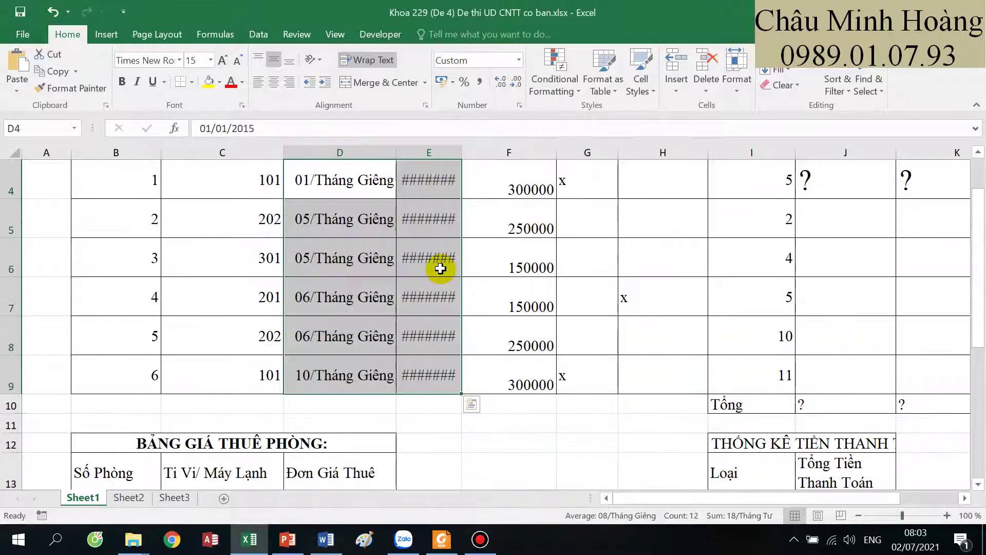
scroll(447, 220, up, 1)
double_click(462, 148)
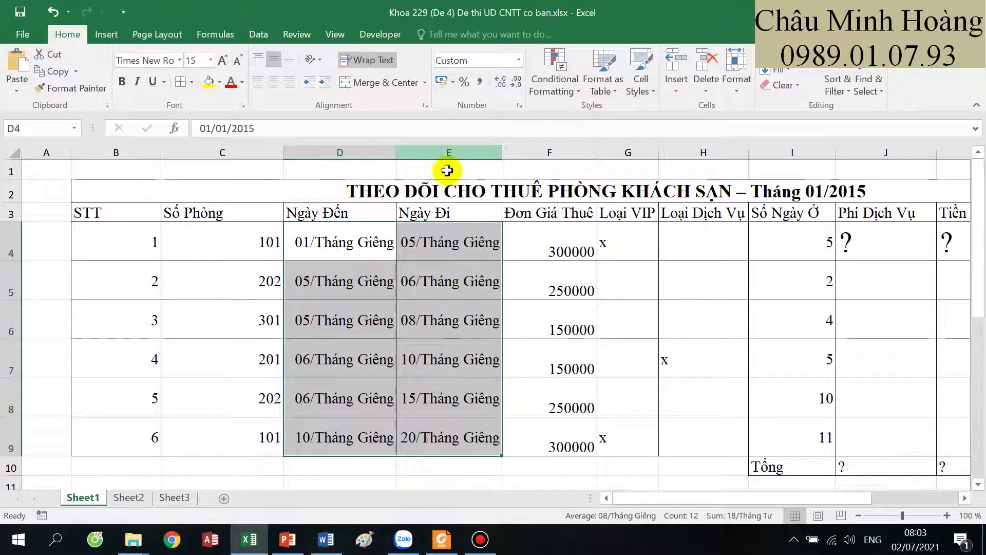
- Examine the service fee formula in row 24 and compare it with the Loại VIP and Loại Dịch Vụ marks in G4:H9
scroll(425, 222, down, 3)
scroll(423, 230, down, 3)
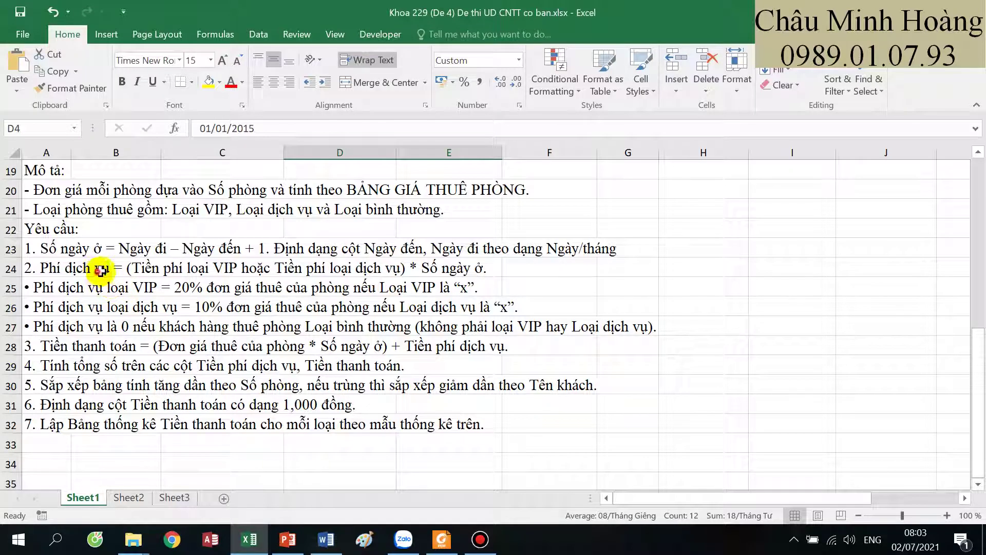
click(159, 268)
drag(159, 268, 183, 280)
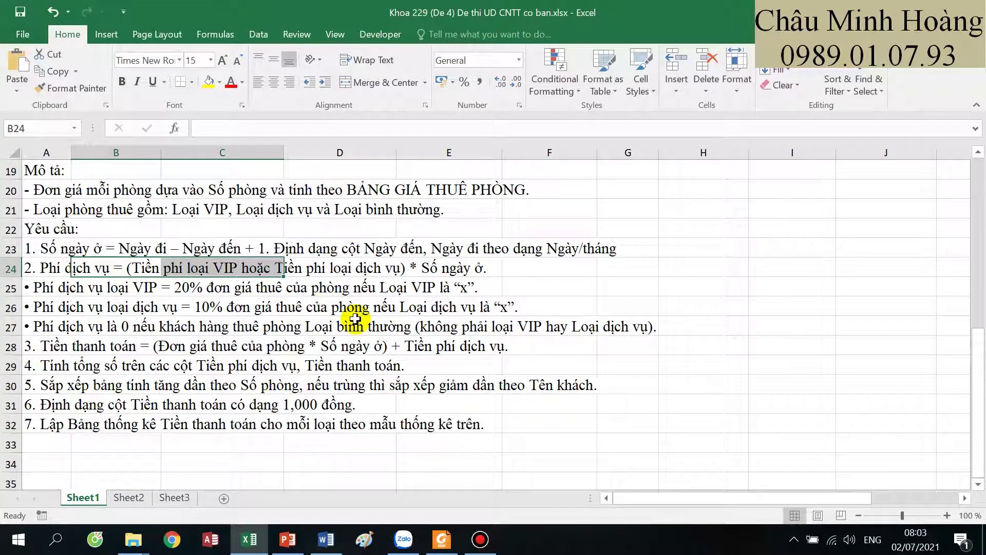
scroll(359, 320, up, 1)
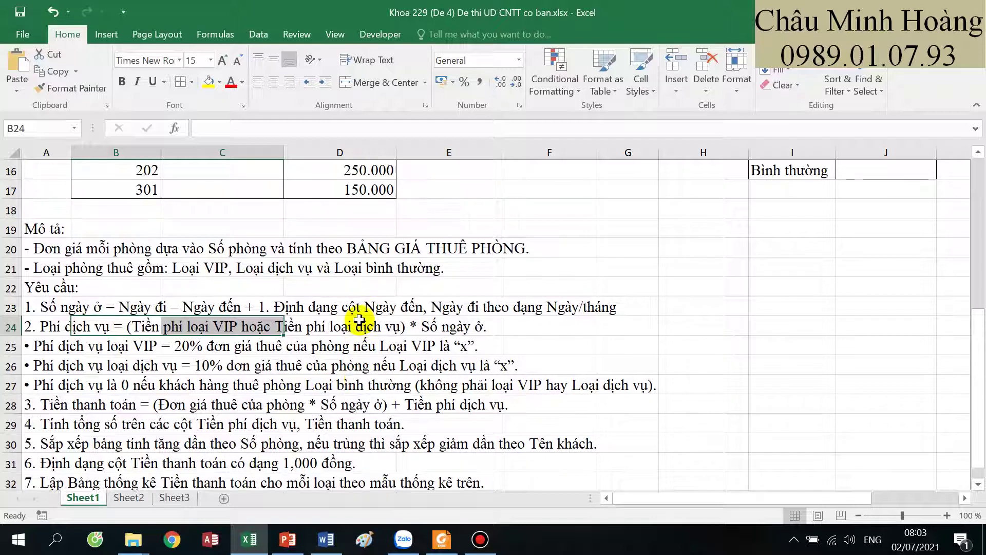
scroll(361, 320, up, 3)
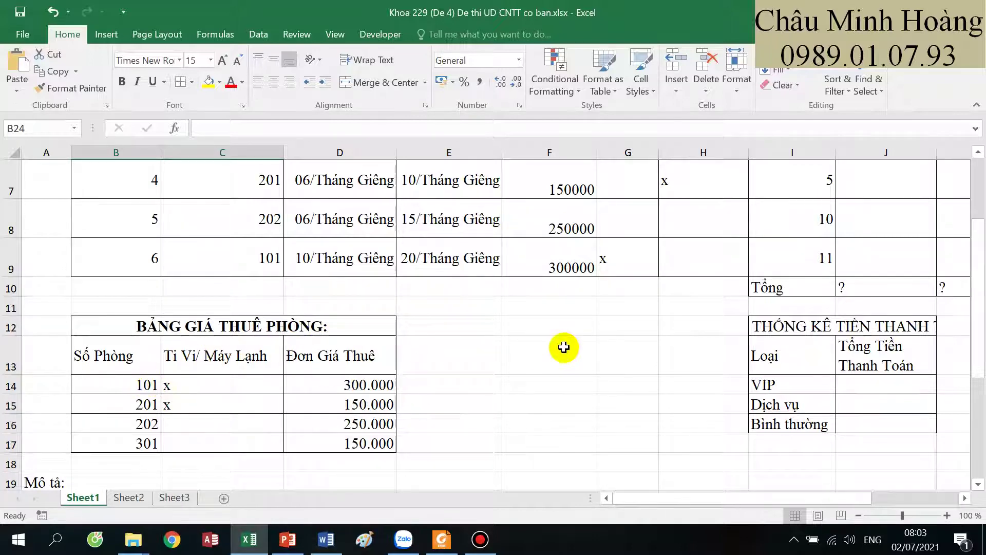
scroll(563, 345, up, 2)
drag(630, 248, 679, 440)
- Reread the VIP, service and normal room fee rules in rows 24 to 27 against the rental table
scroll(683, 390, down, 3)
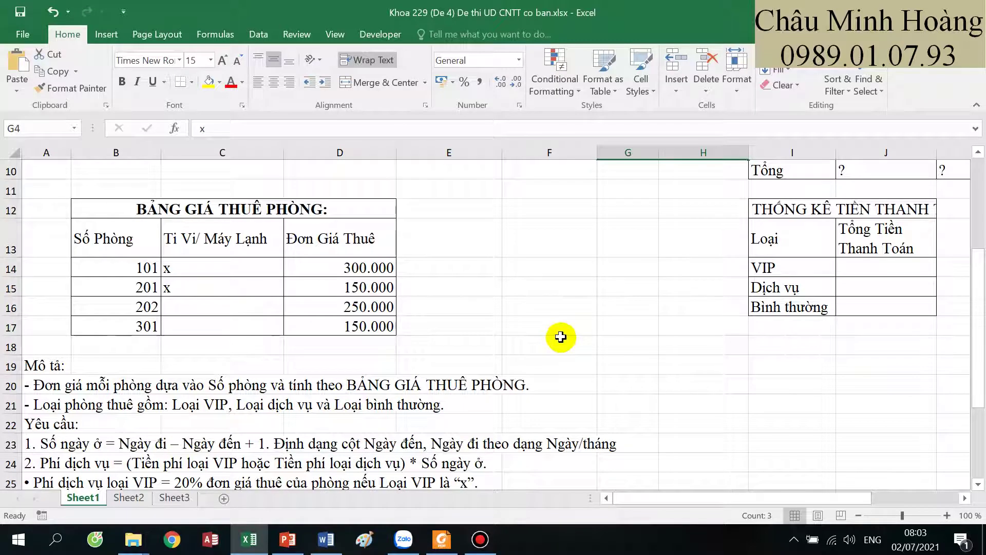
scroll(555, 327, down, 1)
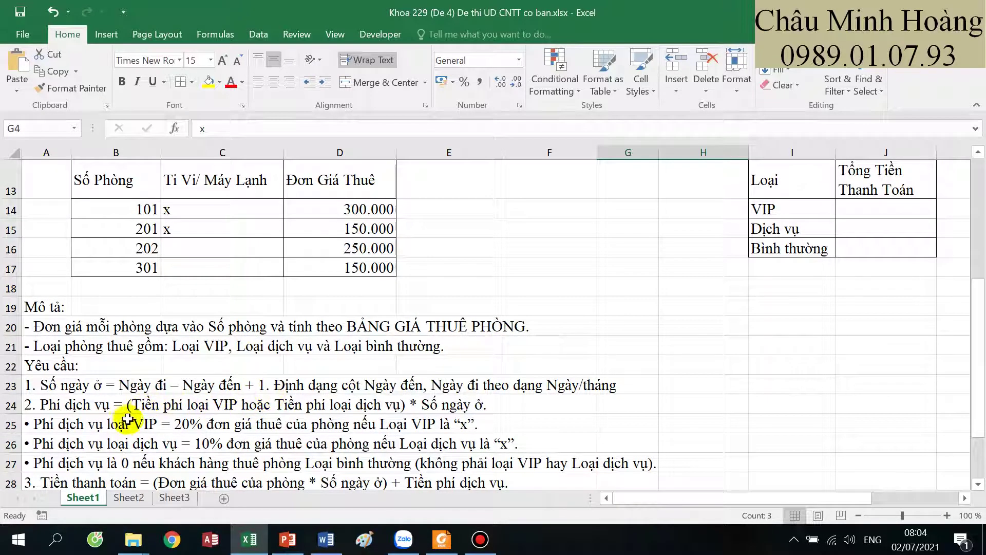
scroll(363, 385, up, 4)
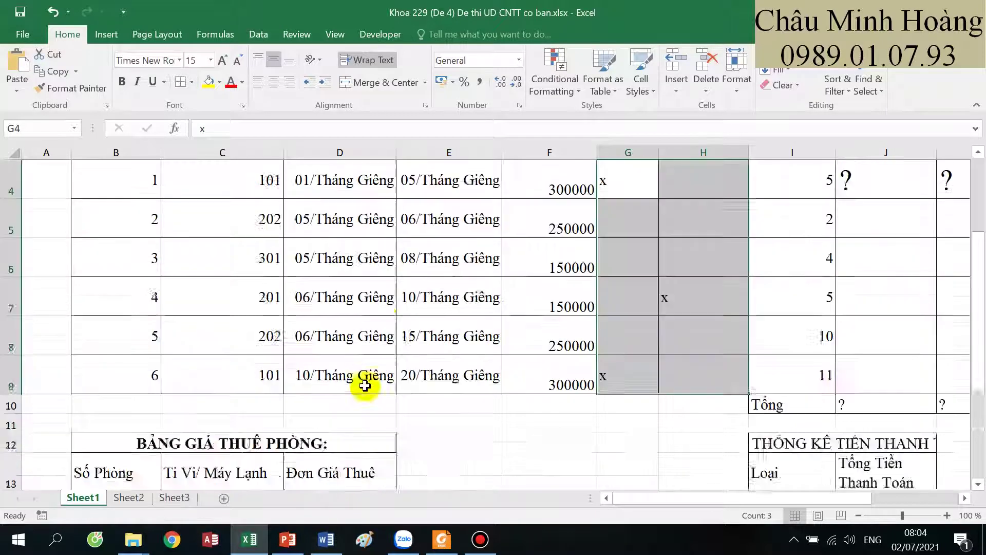
scroll(485, 361, down, 2)
scroll(484, 361, down, 1)
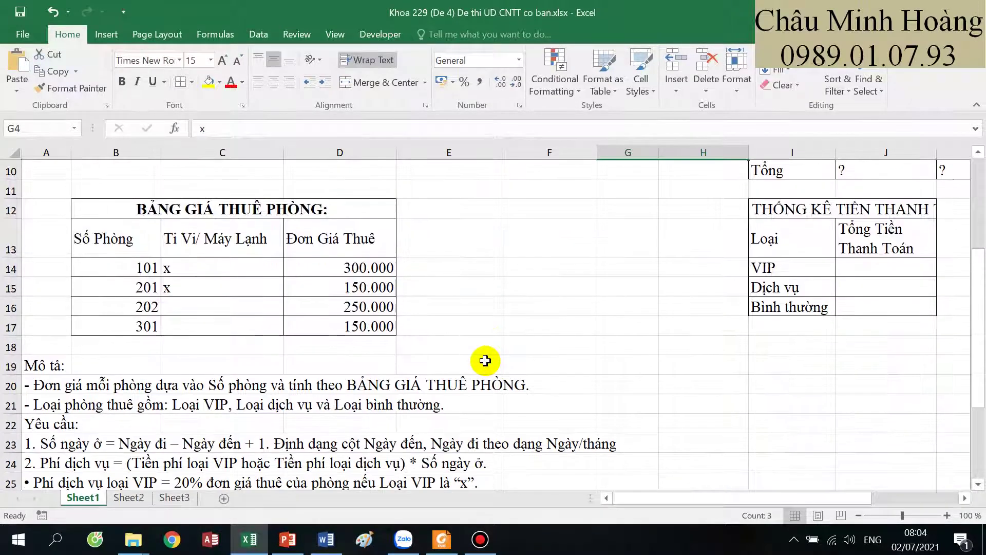
scroll(485, 361, down, 1)
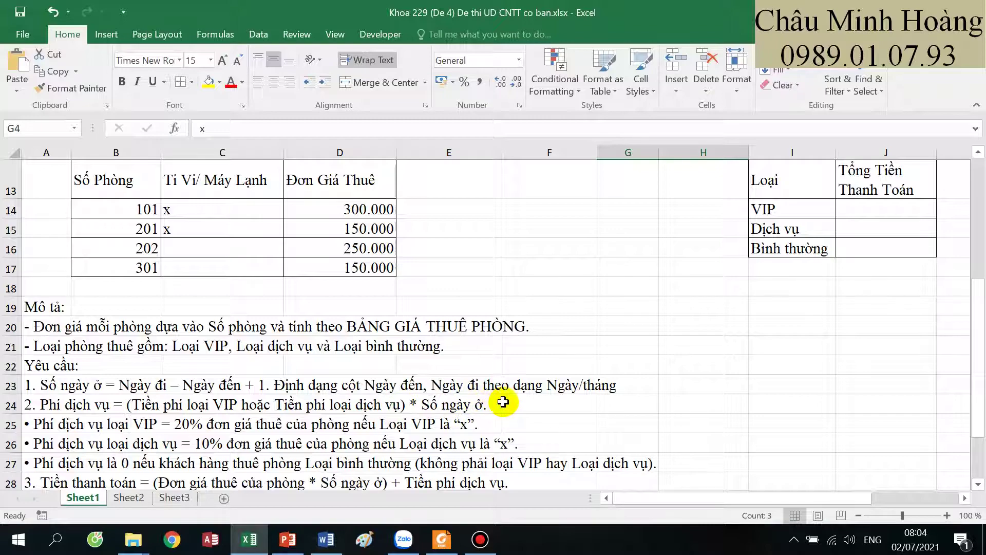
scroll(503, 402, up, 2)
scroll(519, 334, up, 2)
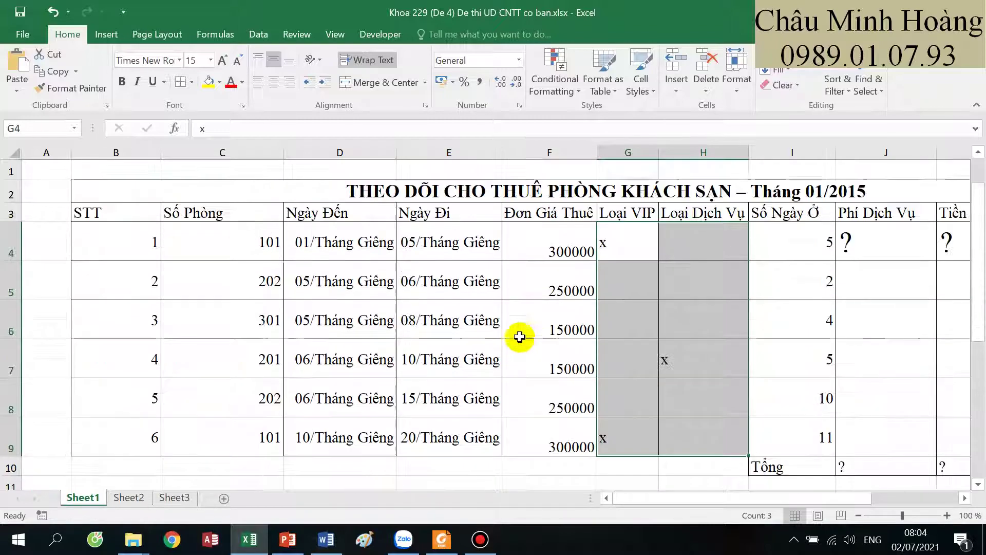
- Read the fee rules in rows 25 to 27 one by one for VIP, service and normal rooms
drag(519, 273, 806, 346)
scroll(741, 361, down, 4)
scroll(740, 362, down, 2)
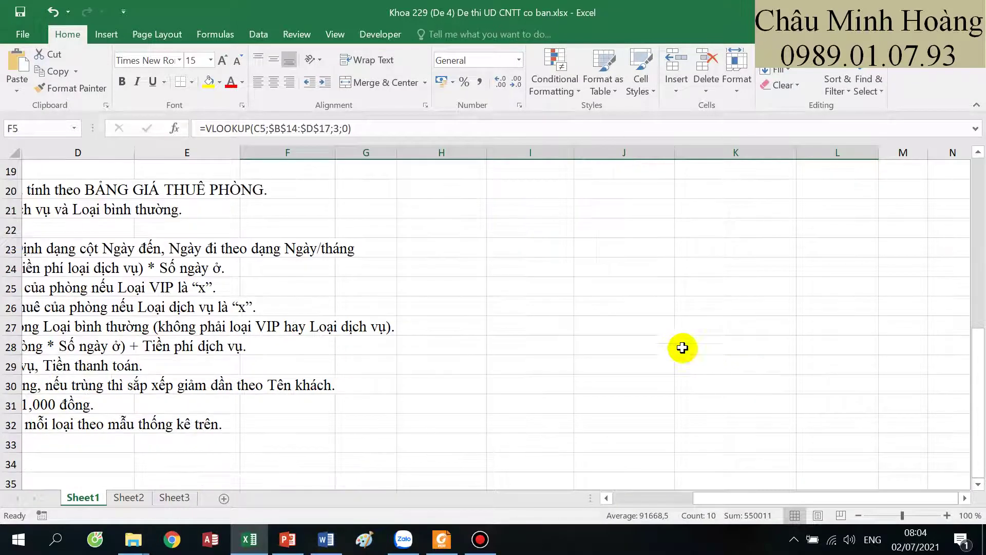
drag(683, 345, 2, 277)
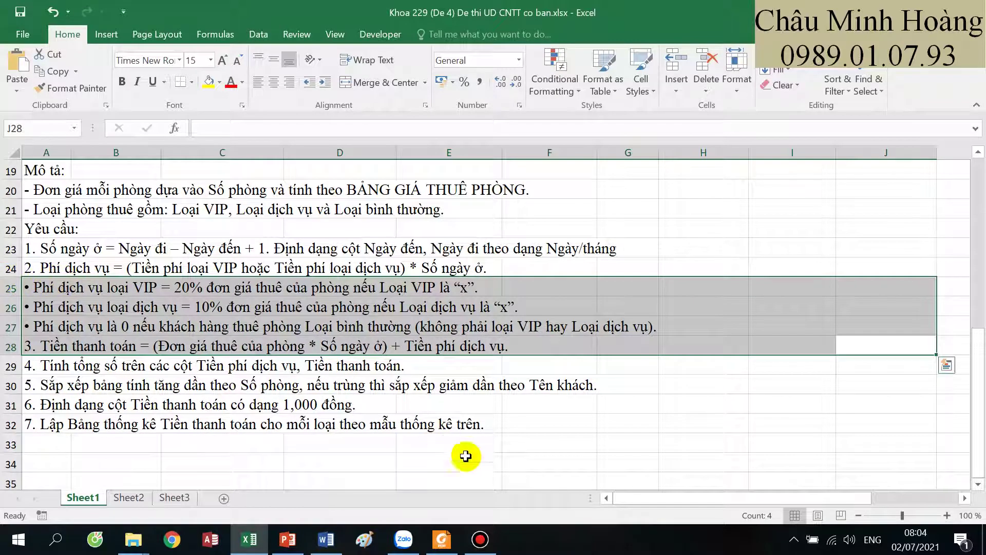
click(94, 291)
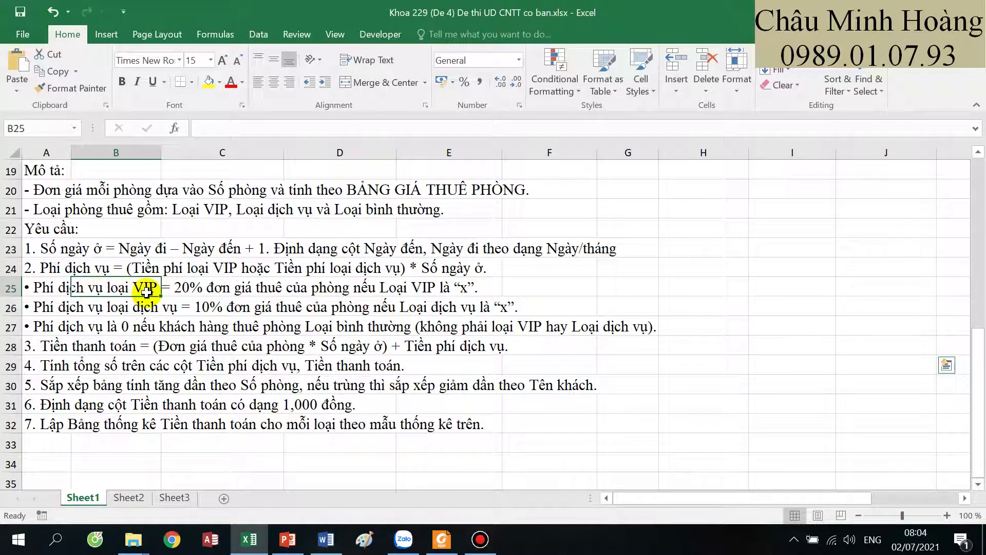
drag(48, 290, 467, 290)
drag(59, 308, 509, 303)
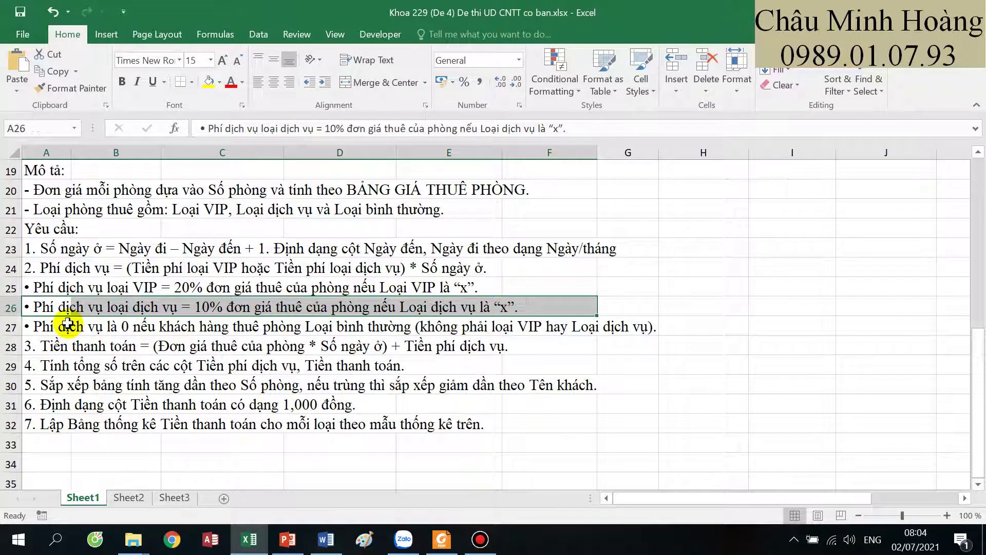
drag(65, 326, 630, 283)
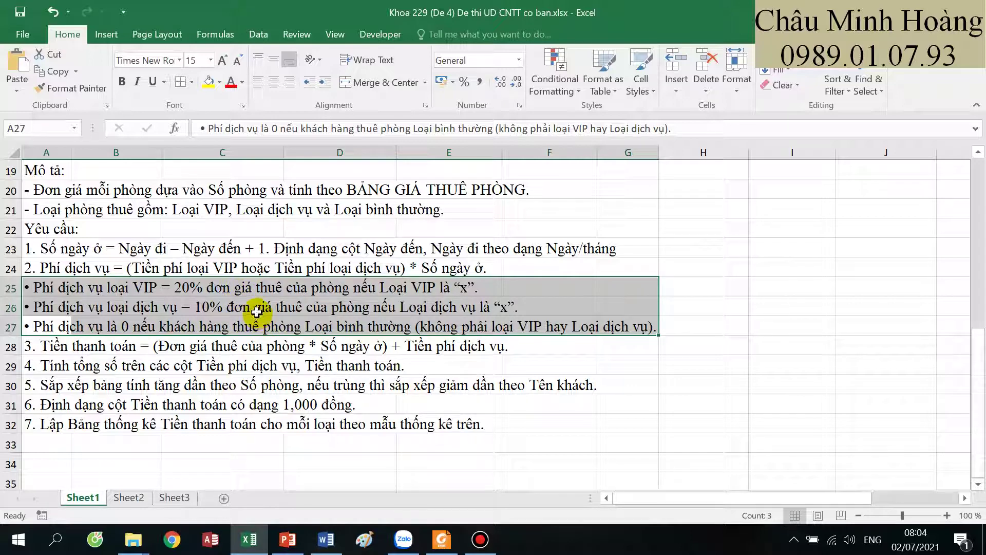
scroll(554, 282, up, 6)
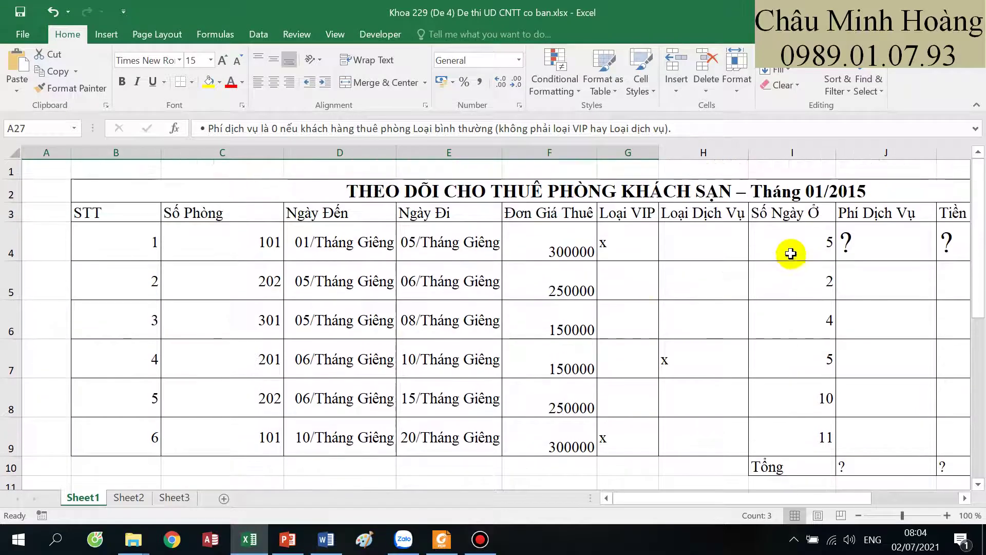
- Begin the Phí Dịch Vụ formula in J4 with an IF returning 20%*F4 when G4="x"
drag(786, 253, 789, 278)
click(636, 241)
text(=)
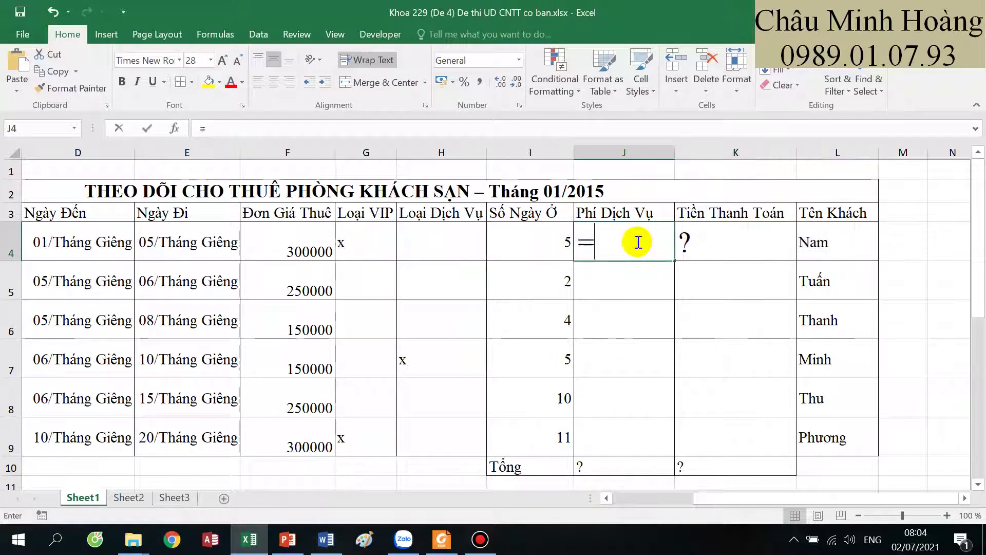
text(if()
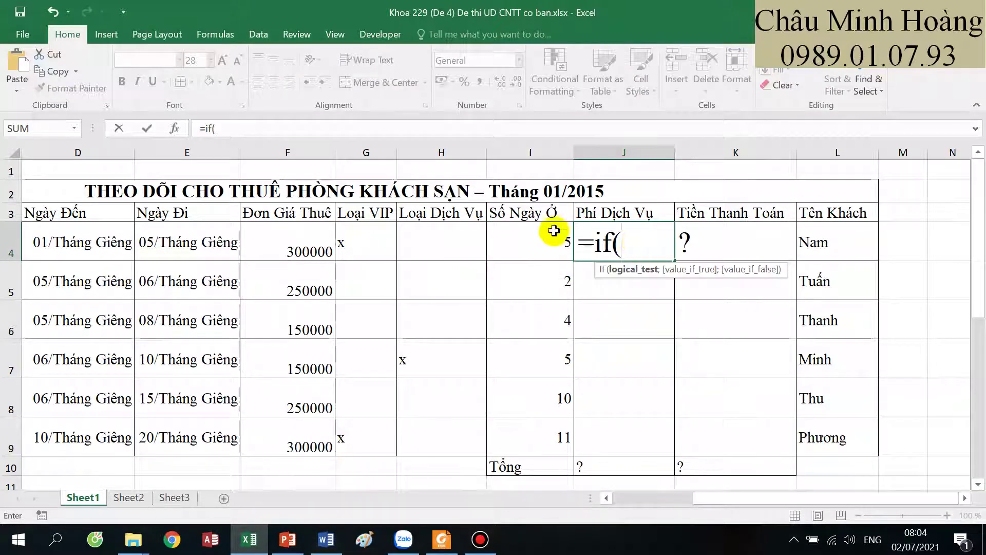
click(372, 251)
text(=")
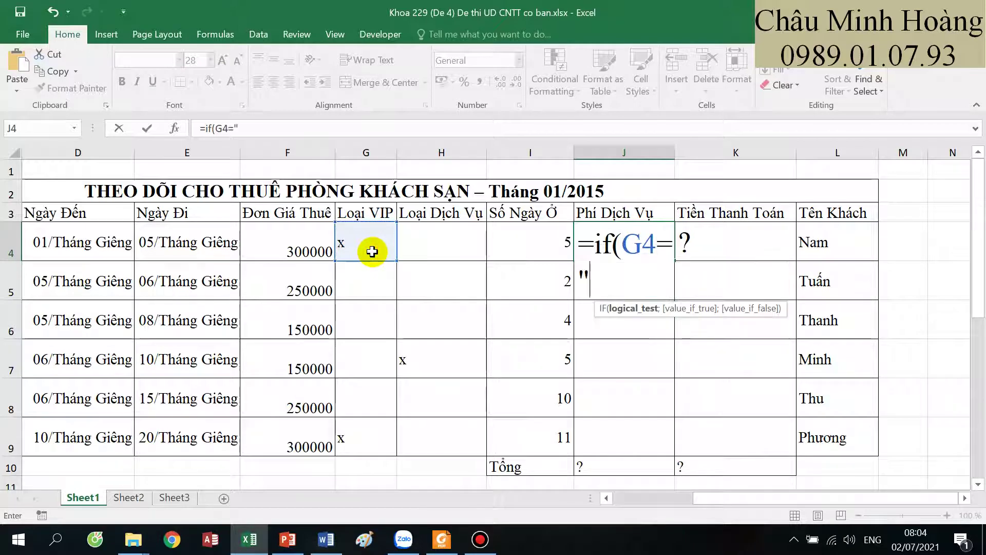
text(x";)
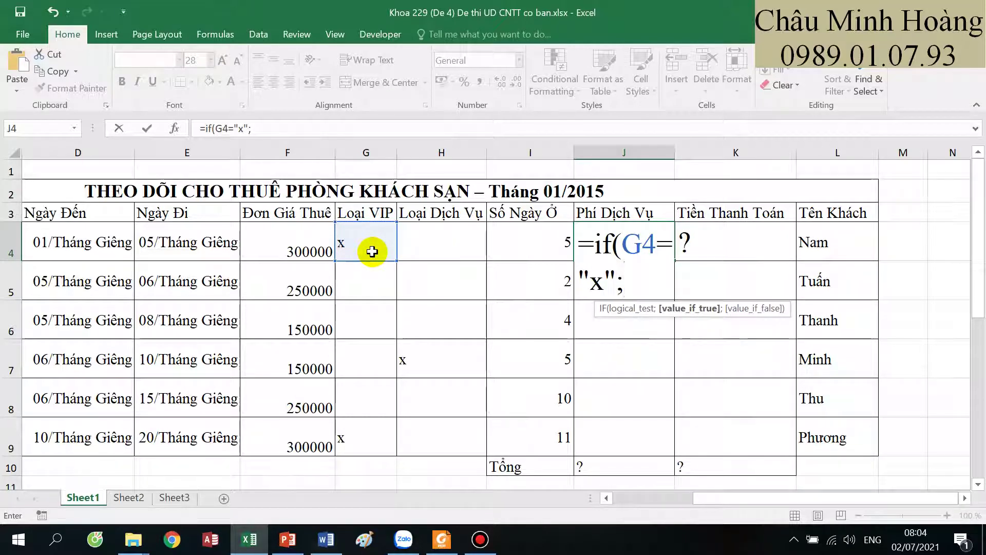
text(20%)
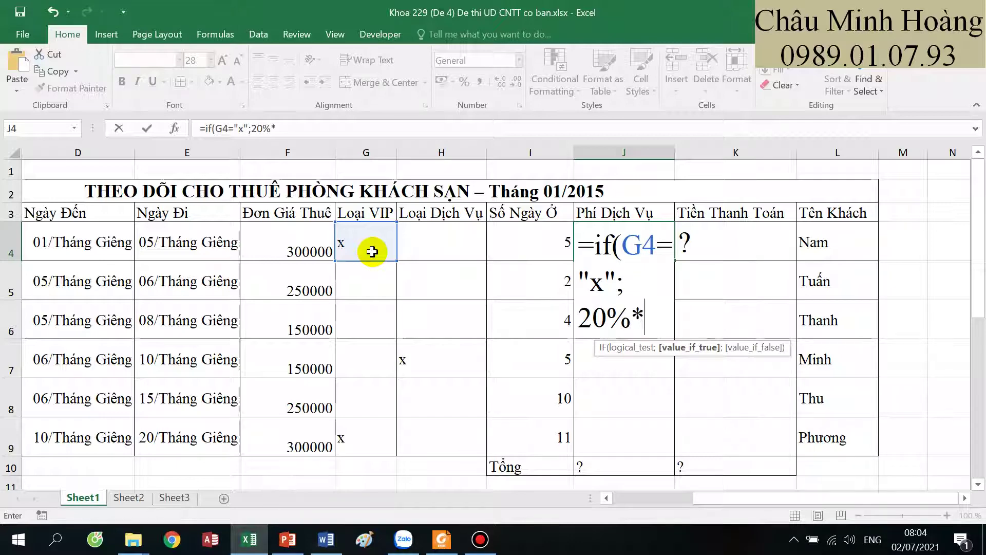
text(*)
click(304, 236)
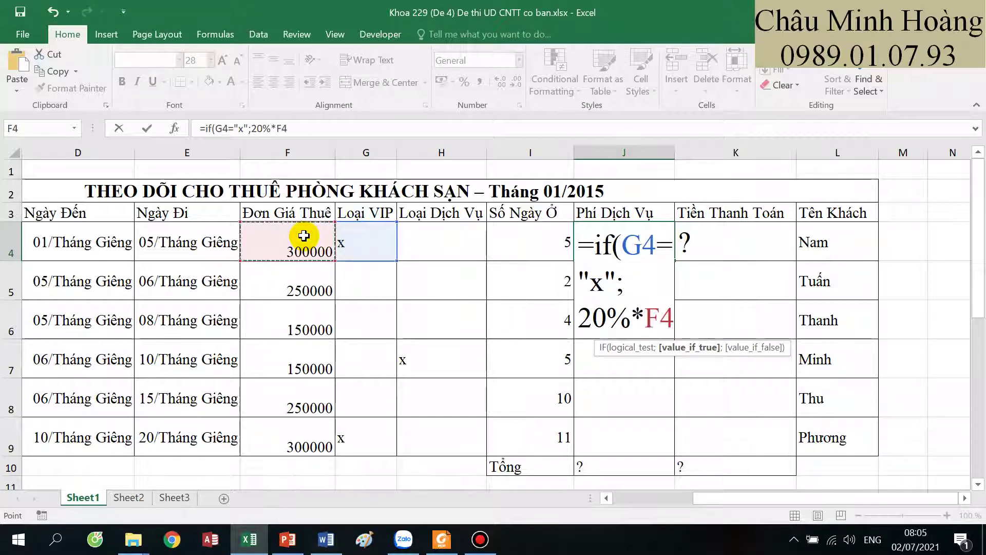
text(;)
- Complete the J4 formula with a nested IF returning 10%*F4 when H4="x" and otherwise 0, and multiply the whole result by I4
text(if()
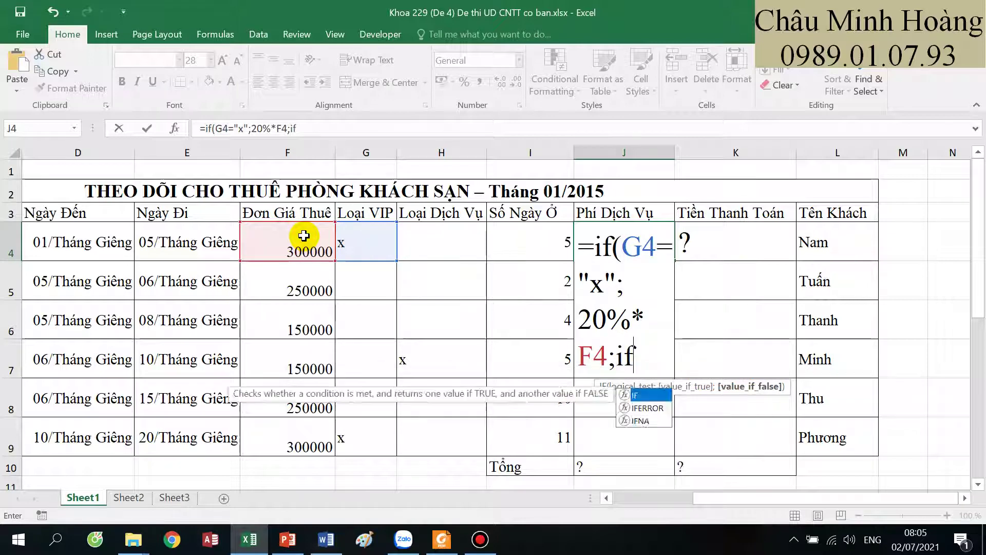
click(443, 255)
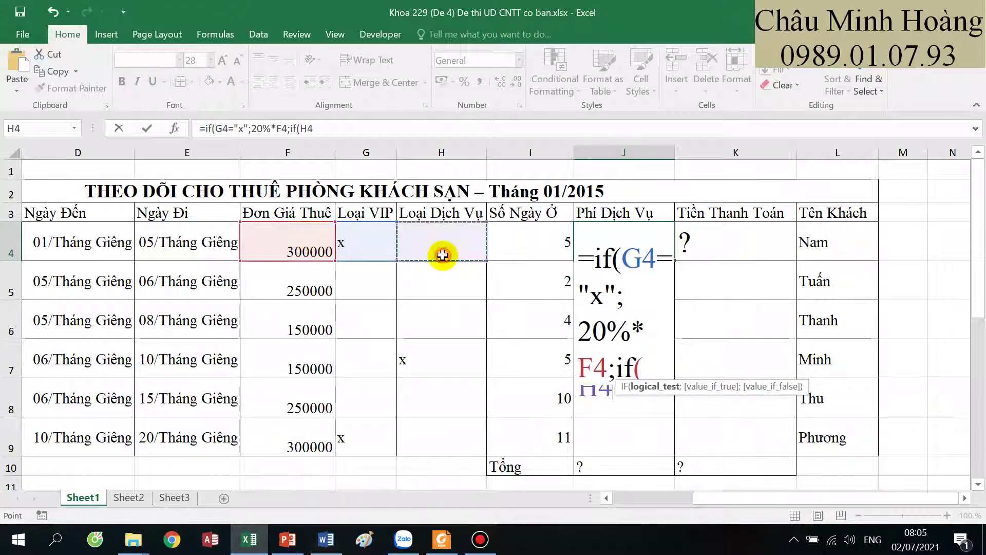
text(="x)
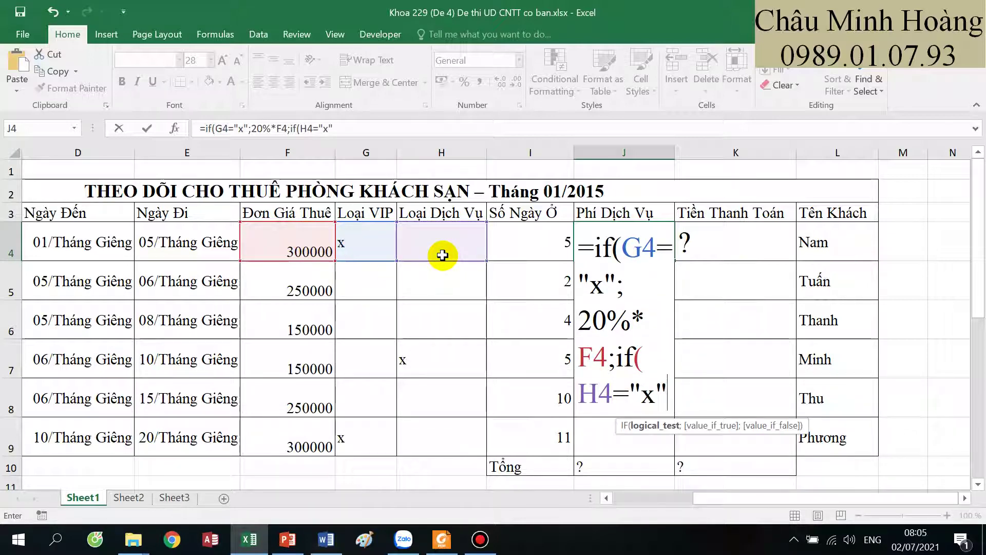
text(";)
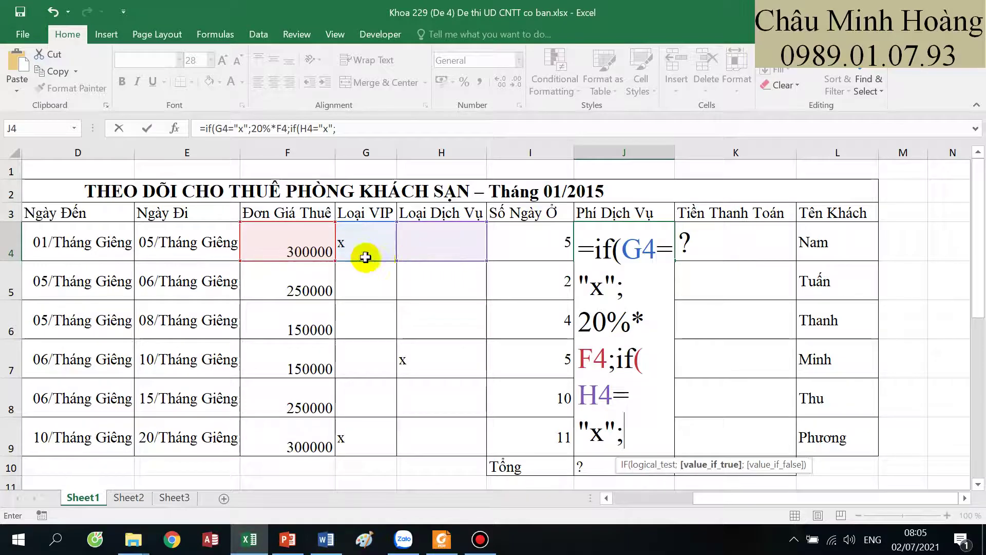
text(10%)
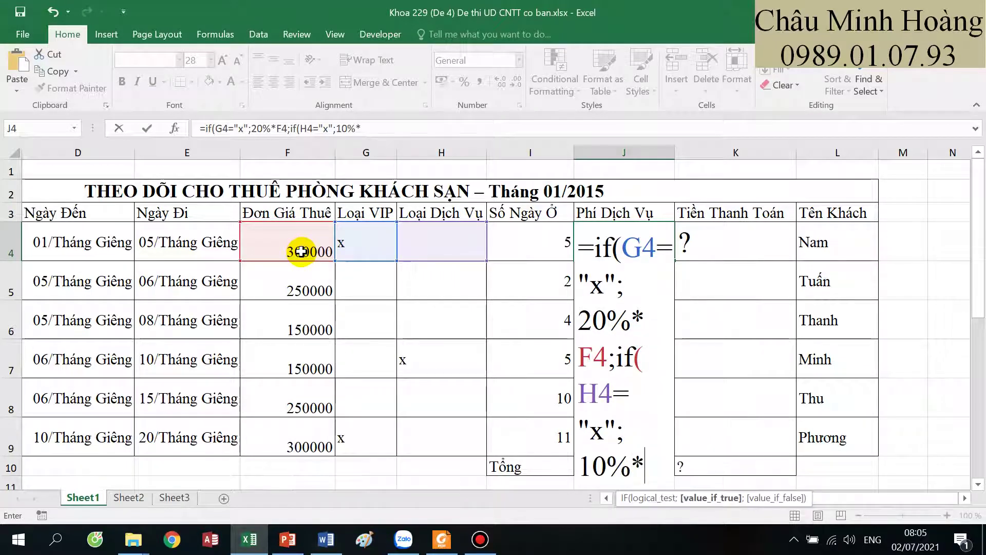
text(*)
click(301, 251)
text(;0)
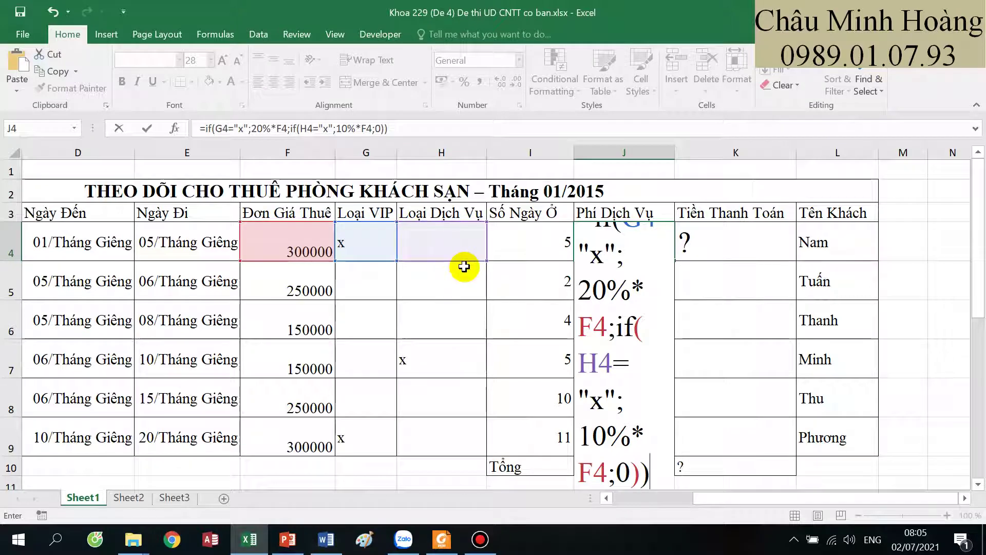
scroll(458, 265, down, 2)
scroll(465, 263, up, 2)
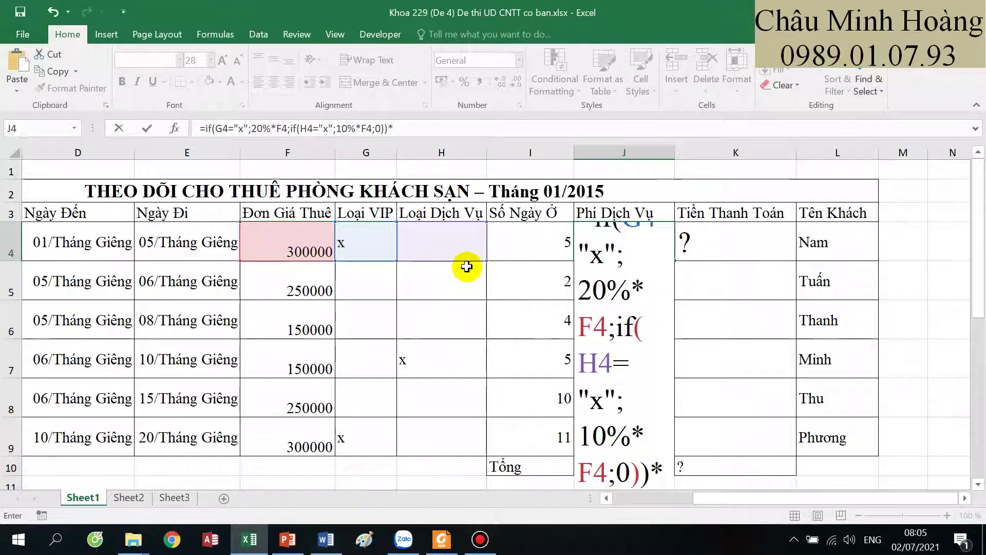
click(513, 254)
key(Return)
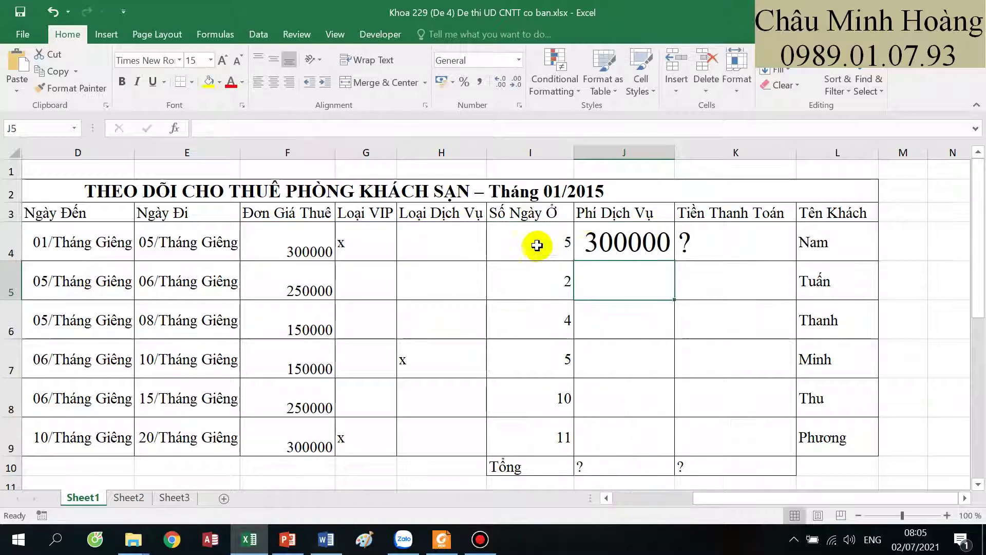
- Widen column J enough to show nearly the whole J4 formula on one line, and open the formula for editing
drag(625, 229, 976, 277)
drag(270, 234, 169, 239)
double_click(170, 239)
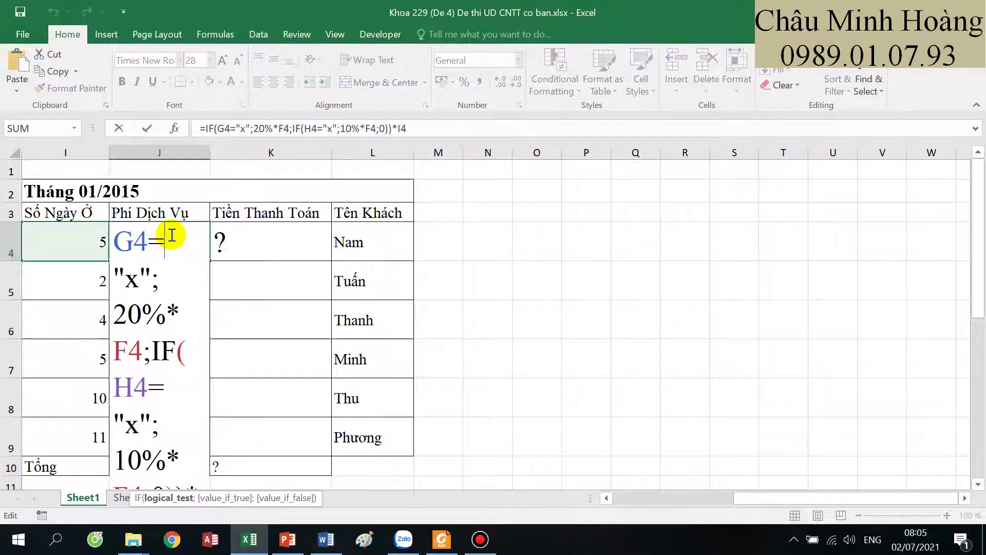
key(Escape)
drag(217, 150, 649, 205)
double_click(221, 239)
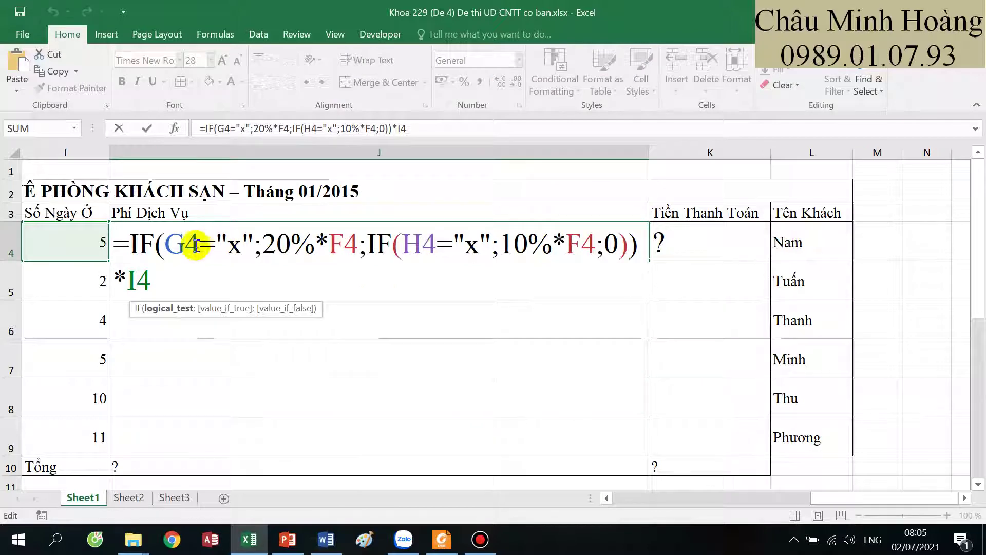
- Check the VIP condition, service condition and days multiplier in the J4 formula against the fee rules in rows 24 to 27
drag(166, 241, 344, 251)
drag(821, 498, 594, 497)
scroll(205, 374, down, 6)
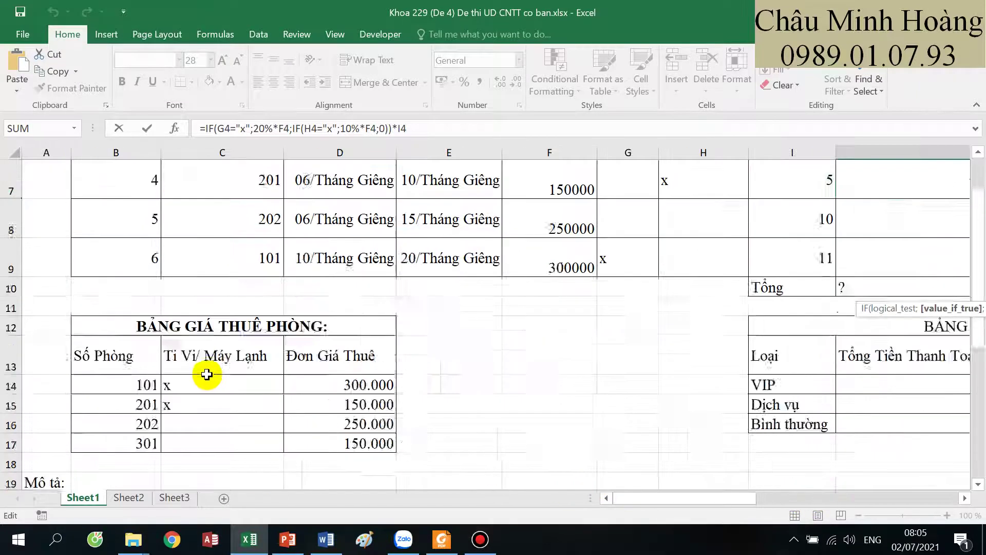
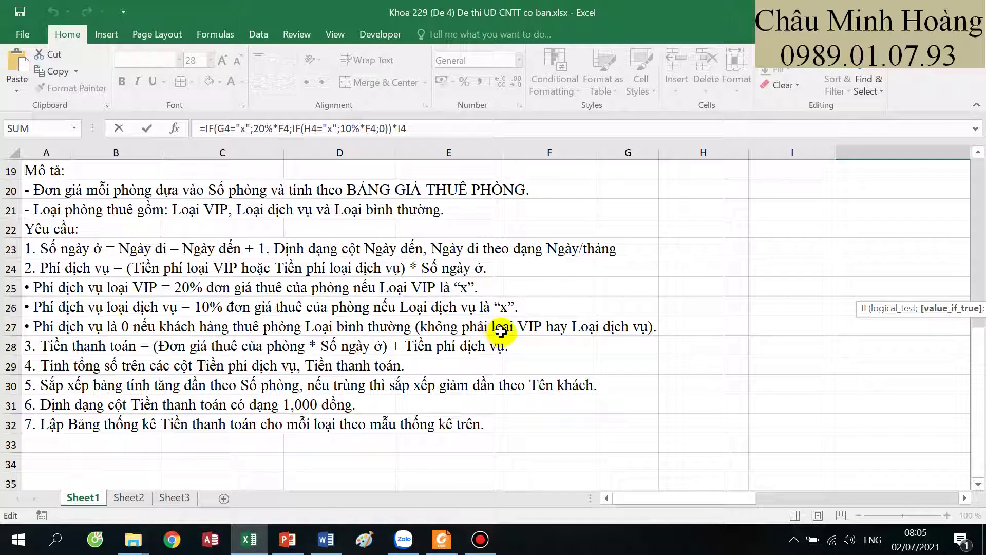
scroll(541, 333, up, 6)
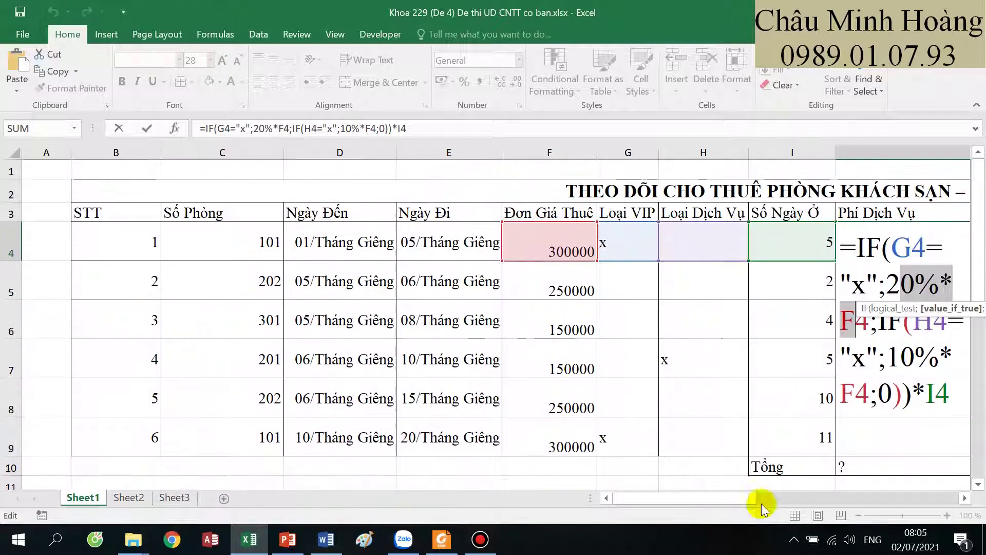
drag(739, 497, 843, 492)
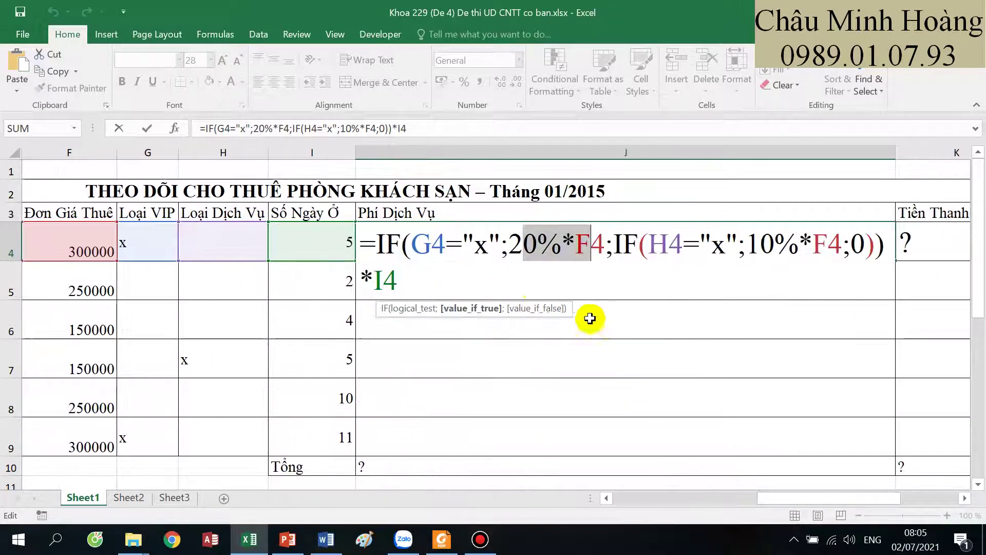
drag(412, 244, 480, 247)
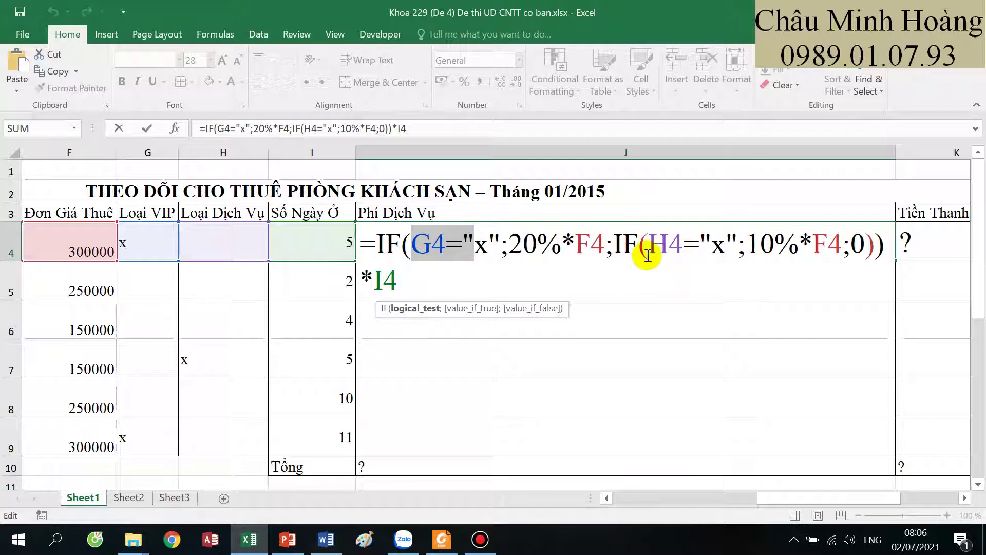
drag(646, 256, 700, 255)
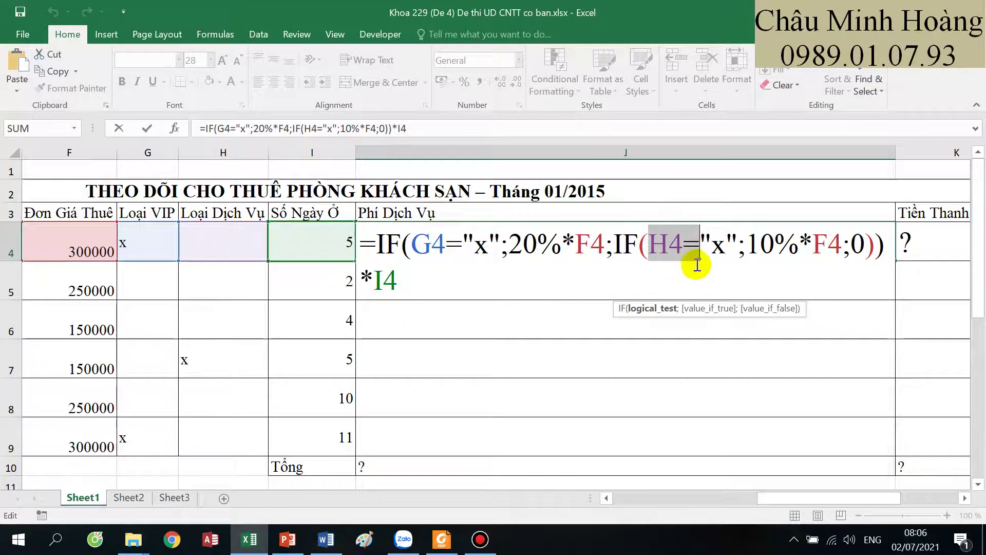
drag(770, 244, 385, 246)
click(874, 246)
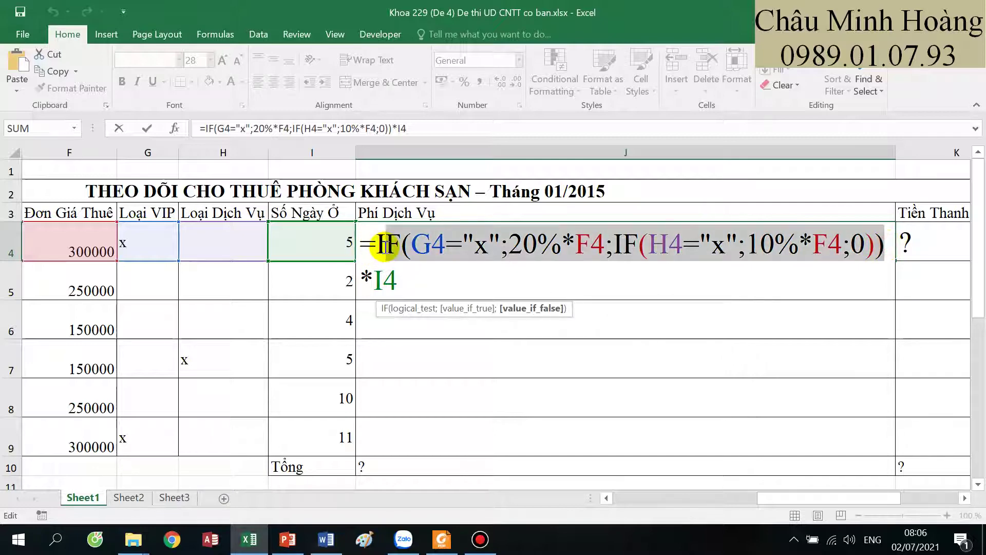
click(420, 276)
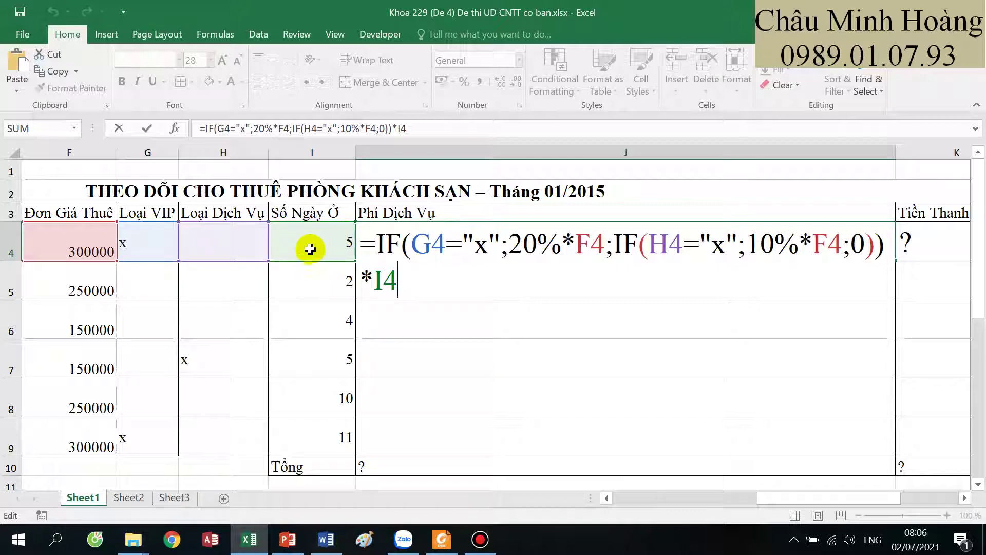
key(Return)
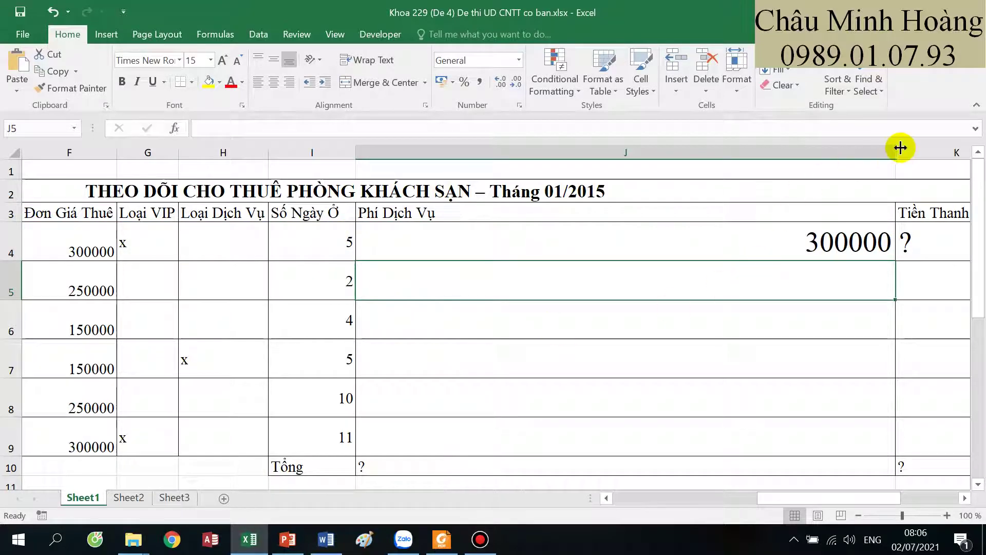
- Narrow the Phí Dịch Vụ column J and set the font size of J4 to 15
drag(898, 148, 517, 196)
click(508, 241)
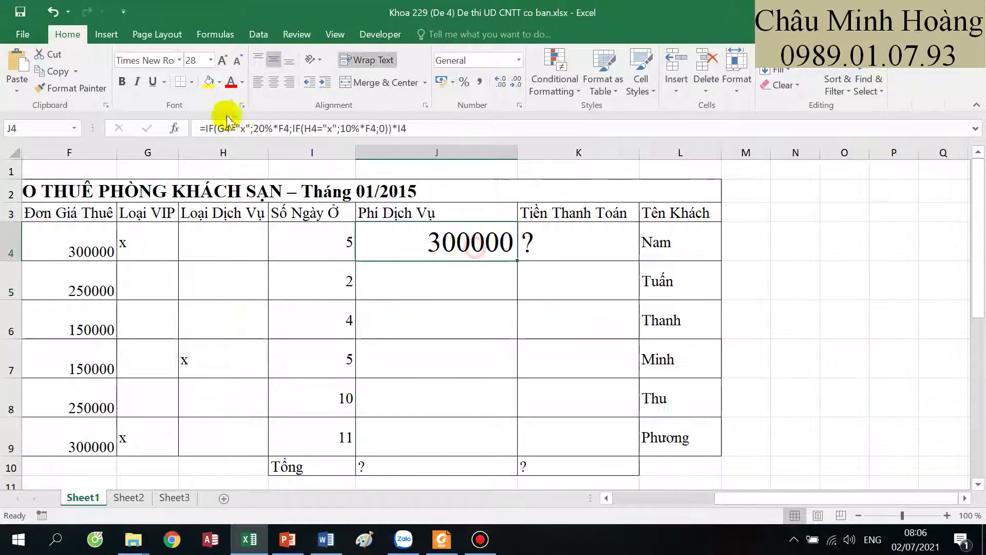
click(198, 60)
text(1)
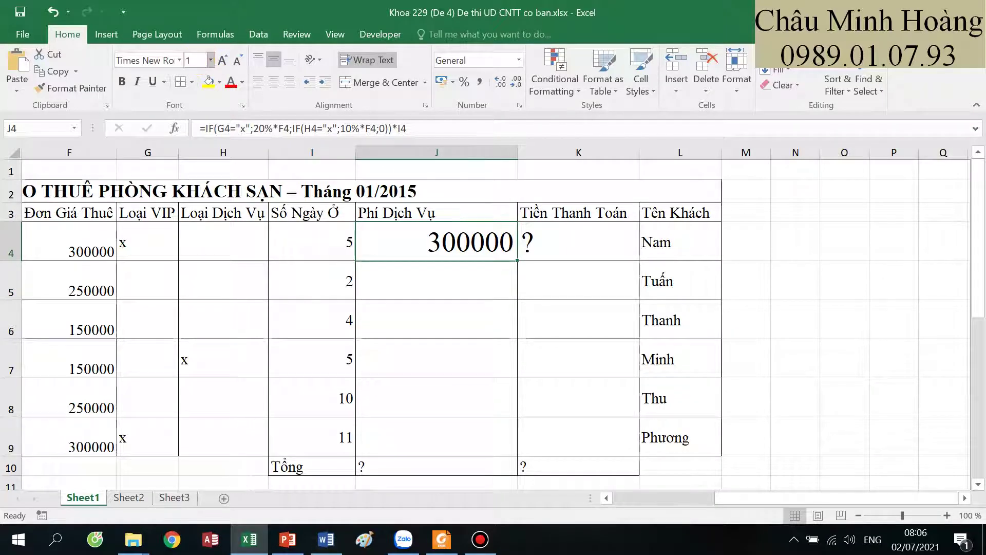
text(5)
key(Return)
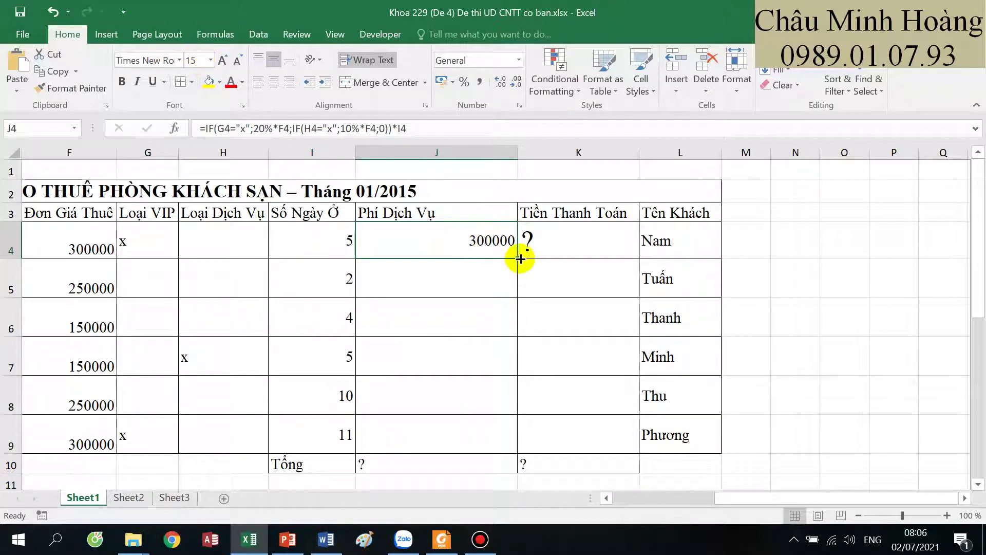
- Fill the service fee formula from J4 down to J9
drag(520, 258, 509, 448)
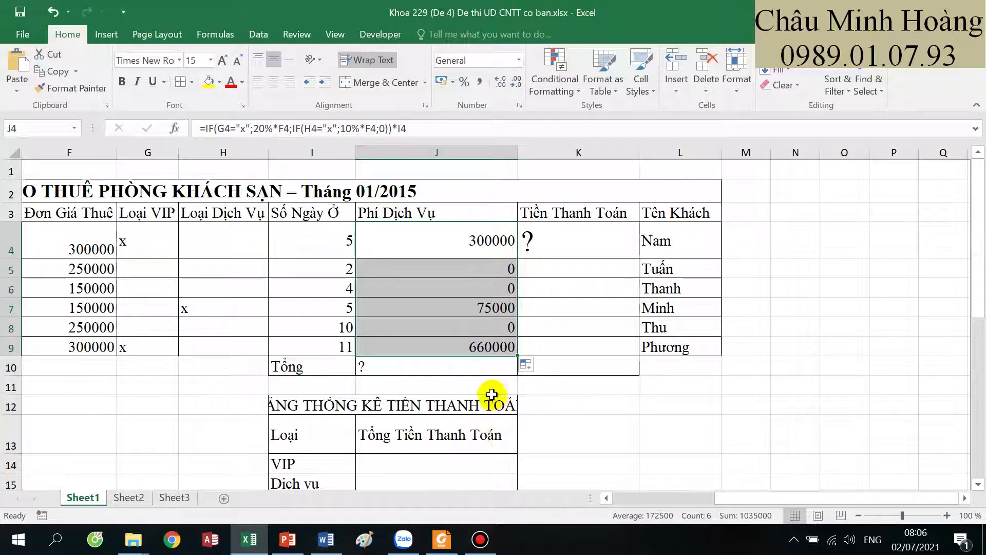
- Total the Phí Dịch Vụ column in J10 with a SUM of J4:J9
click(451, 369)
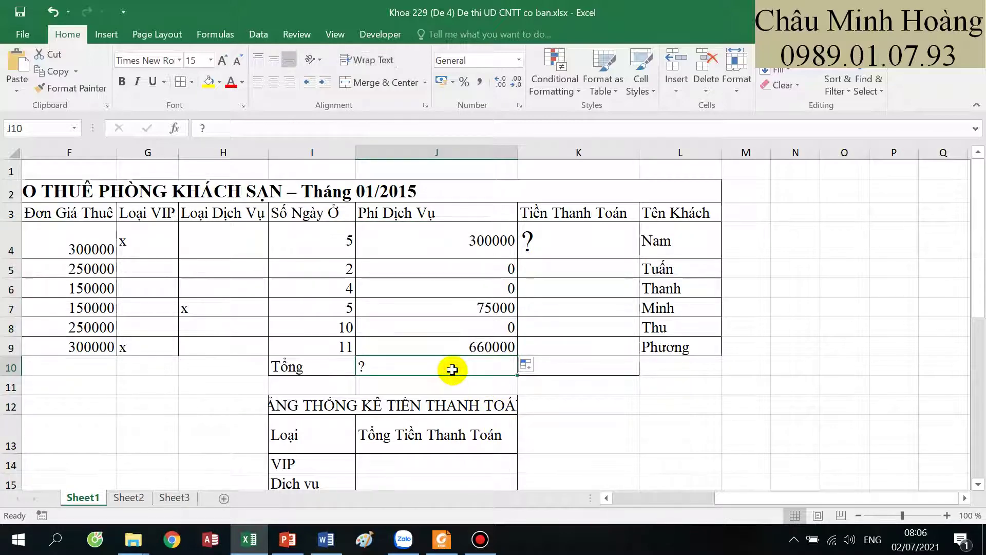
text(=sum()
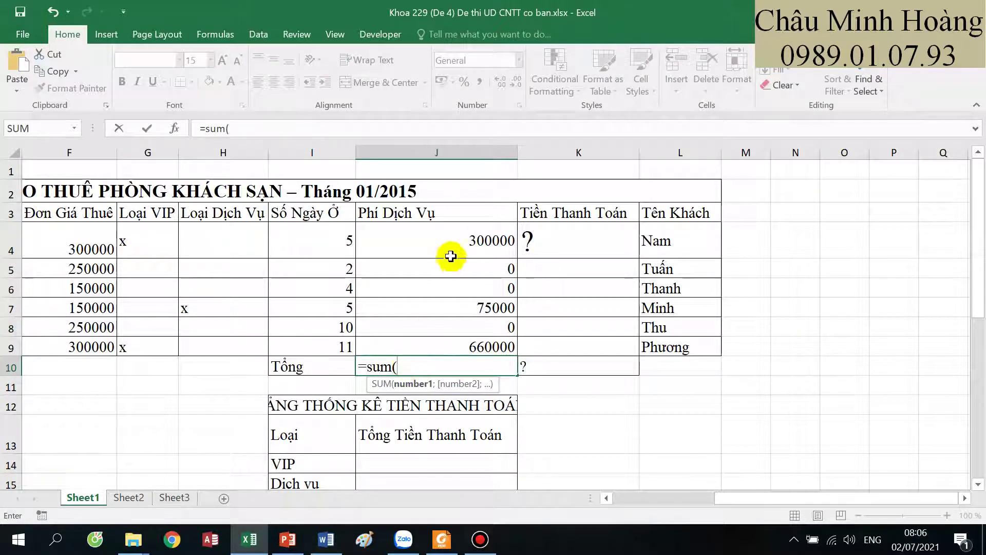
drag(451, 256, 452, 346)
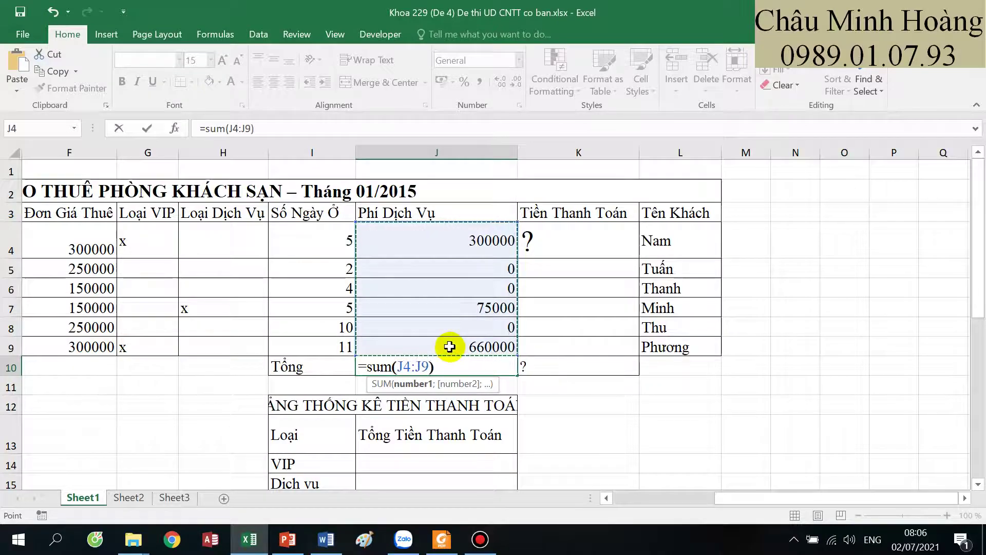
key(Return)
- Read requirement 3 in row 28 for how Tiền thanh toán is calculated
scroll(539, 411, down, 1)
click(535, 411)
key(shift+Home)
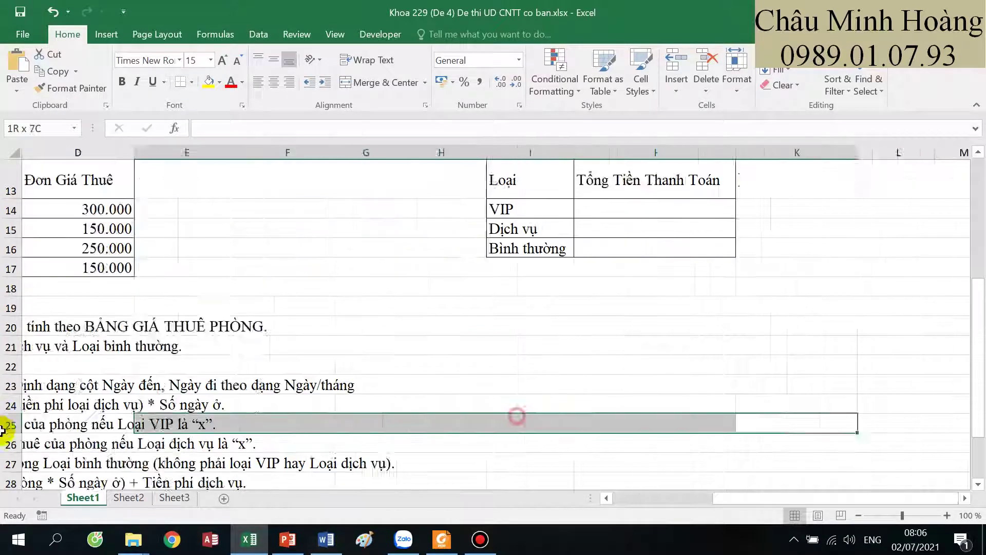
scroll(121, 429, down, 2)
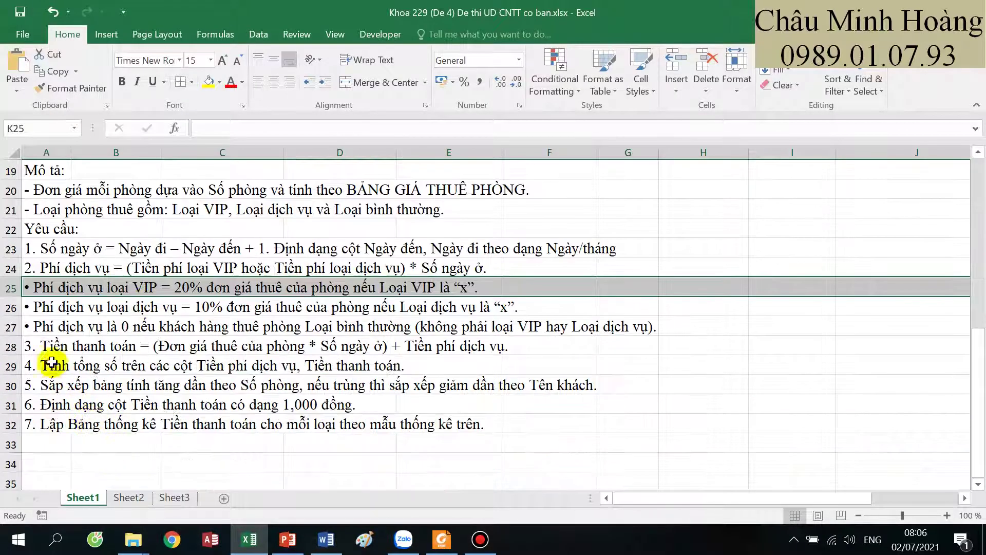
drag(41, 346, 344, 346)
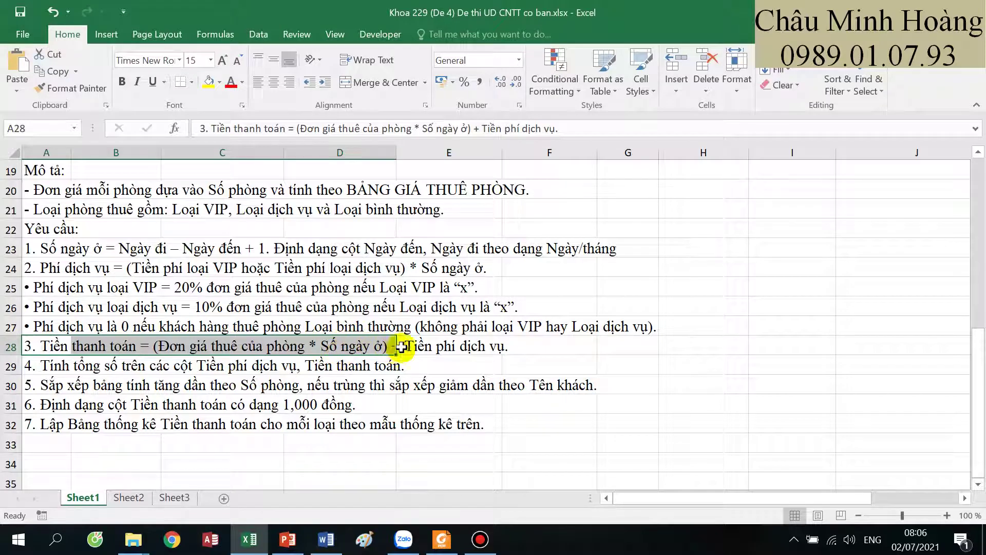
- Enter the payment formula =(F4*I4)+J4 in K4 under Tiền Thanh Toán
scroll(528, 337, up, 6)
drag(577, 288, 976, 284)
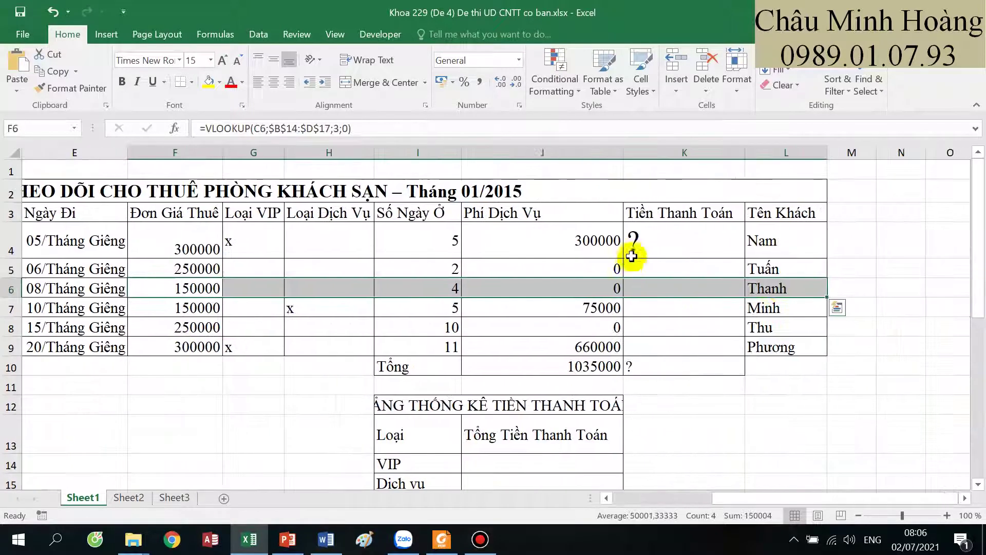
click(664, 234)
text(=)
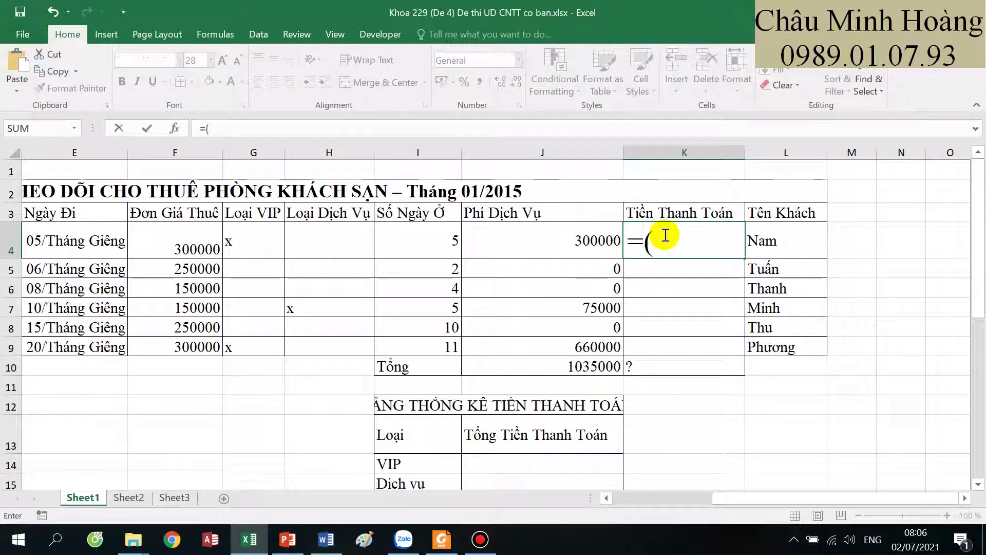
text(()
click(171, 251)
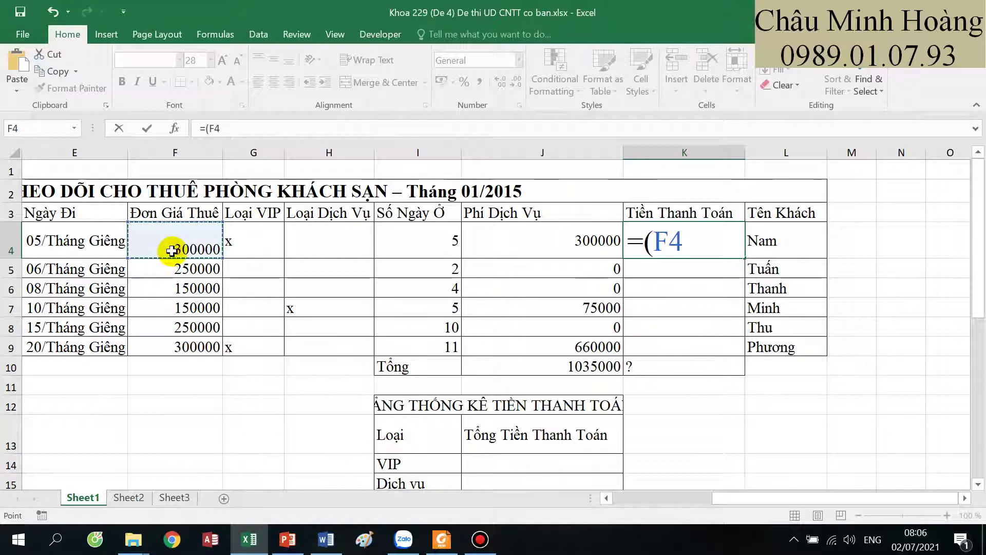
text(*)
click(574, 236)
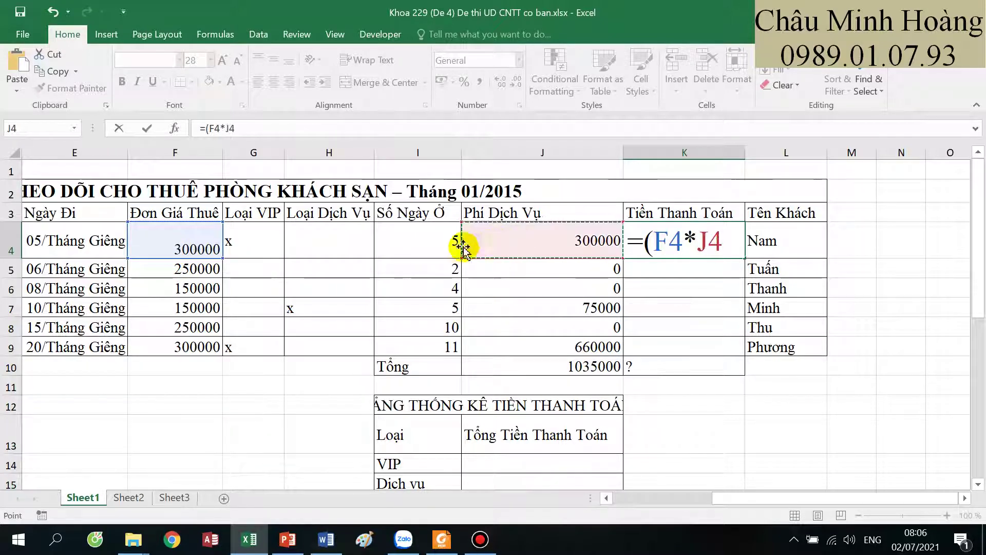
click(432, 245)
text()+)
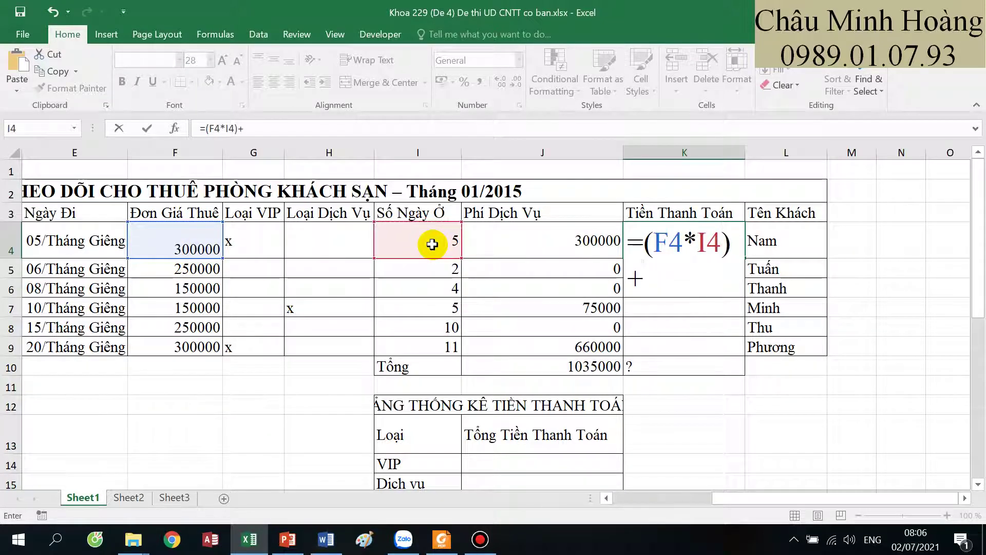
click(548, 242)
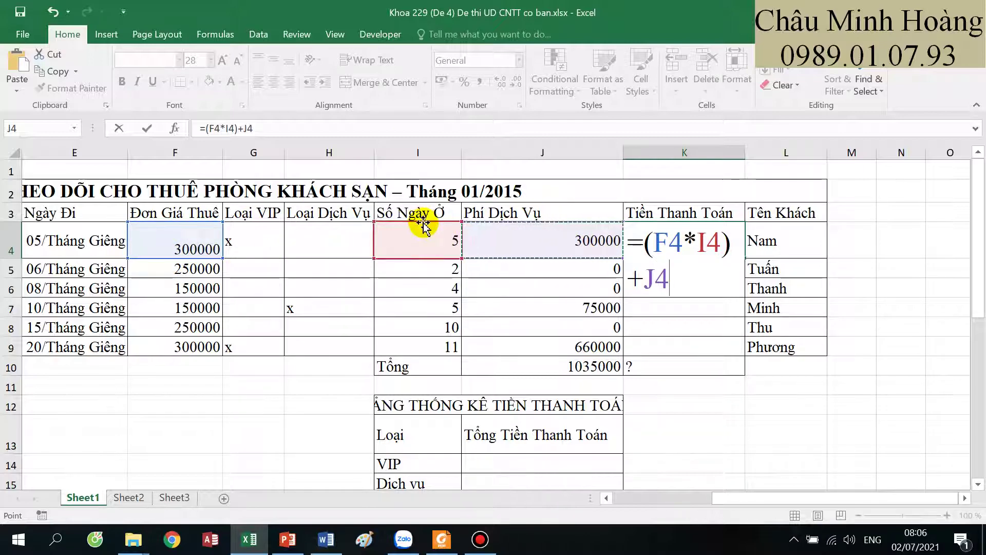
key(ctrl+Return)
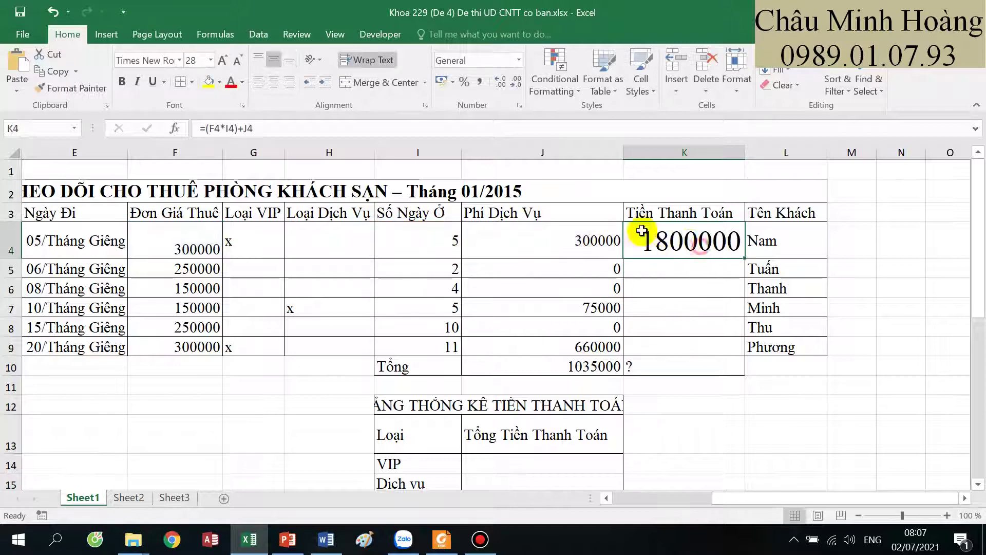
- Set the font size of K4 to 15 and fill its payment formula down to K9
click(203, 61)
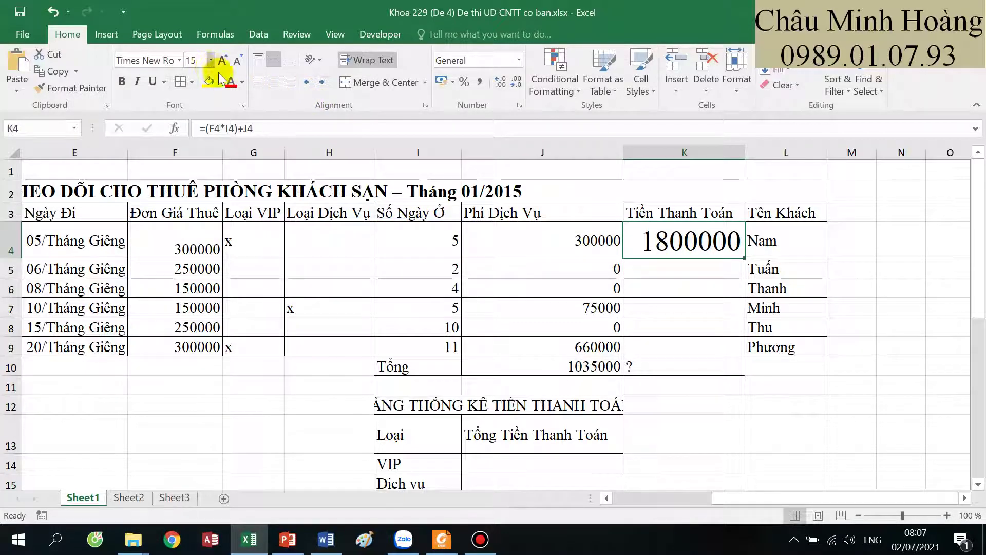
key(Return)
drag(744, 241, 721, 333)
- Total the Tiền Thanh Toán column in K10 with a SUM of K4:K9
click(691, 347)
text(=s)
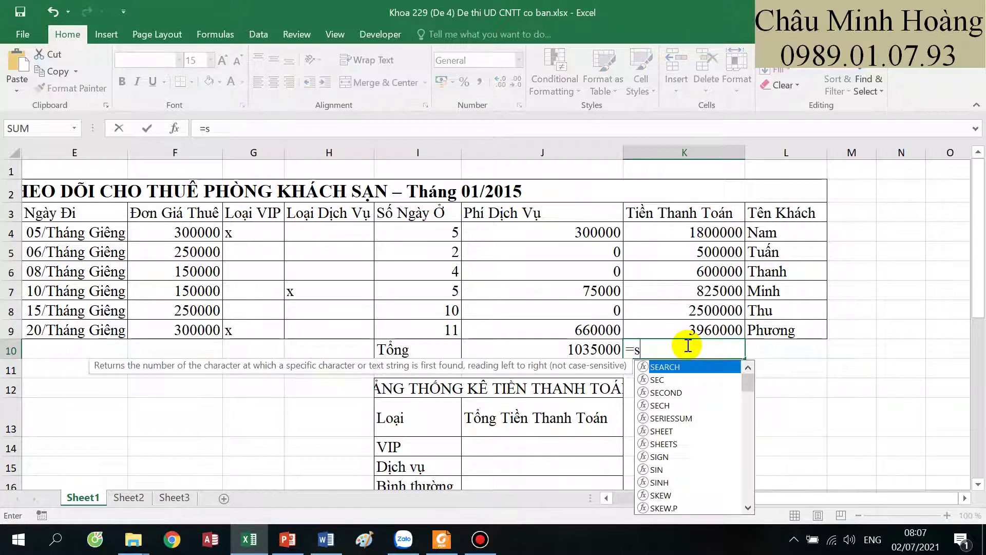
text(um()
drag(710, 231, 702, 331)
key(Return)
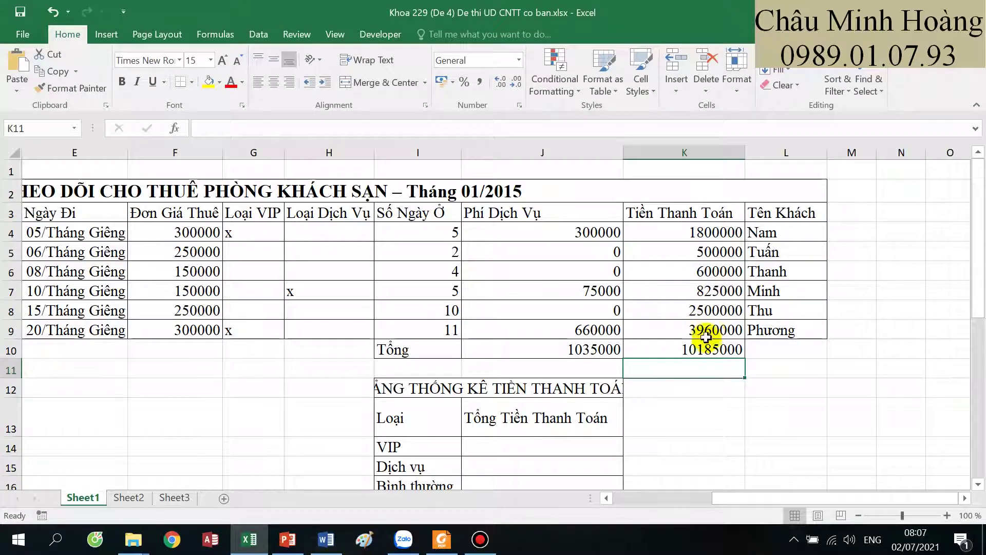
- Read requirement 5 in row 30 for the sort order of the rental table
scroll(706, 336, down, 5)
drag(517, 369, 117, 409)
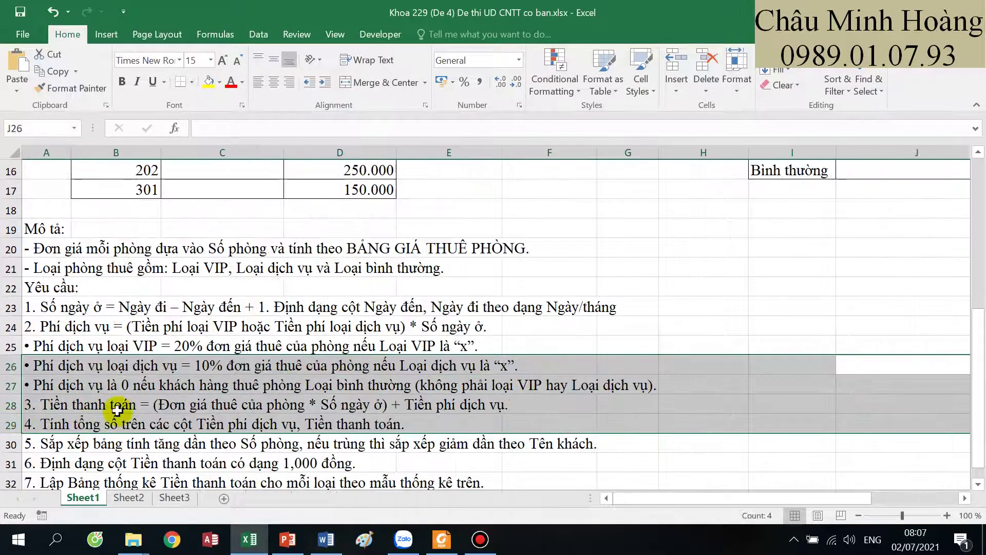
scroll(117, 409, down, 2)
drag(42, 336, 291, 327)
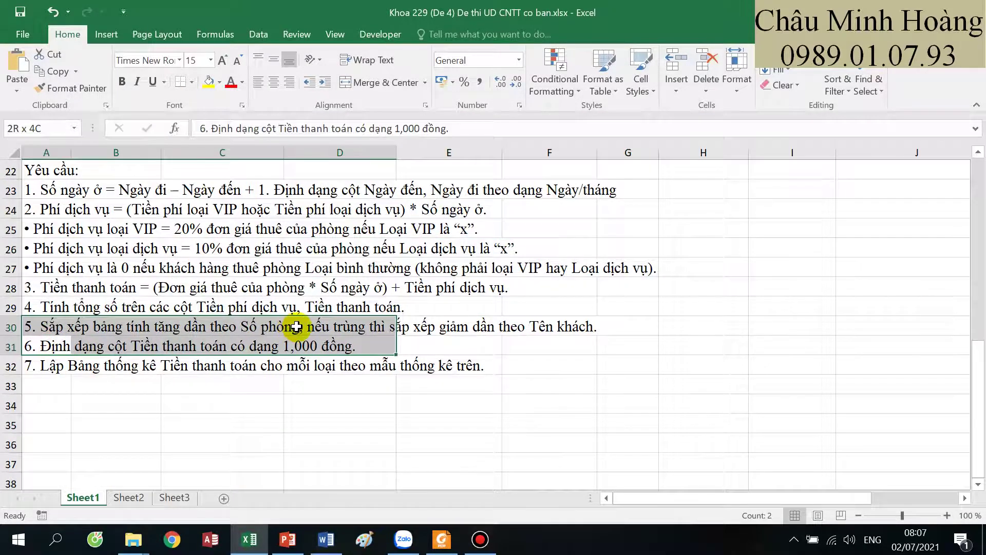
scroll(534, 341, up, 7)
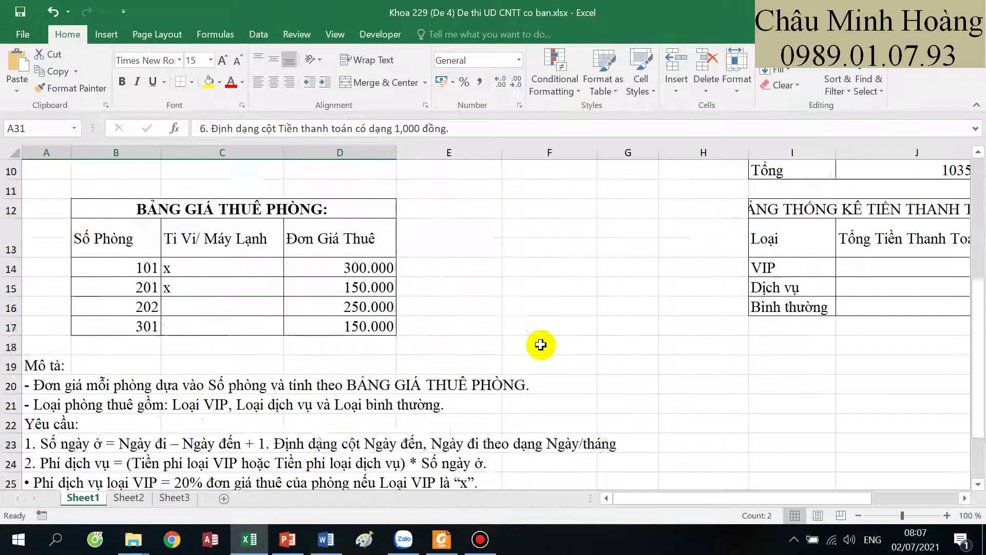
- Start a custom sort of the rental table B3:L9 with Số Phòng, smallest to largest, as the first sort level
drag(139, 213, 876, 320)
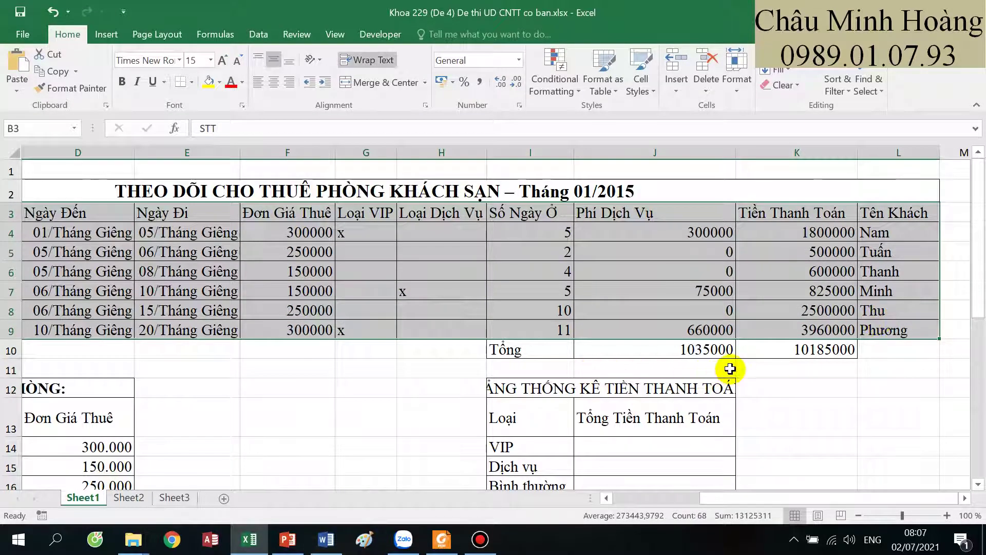
scroll(304, 412, down, 6)
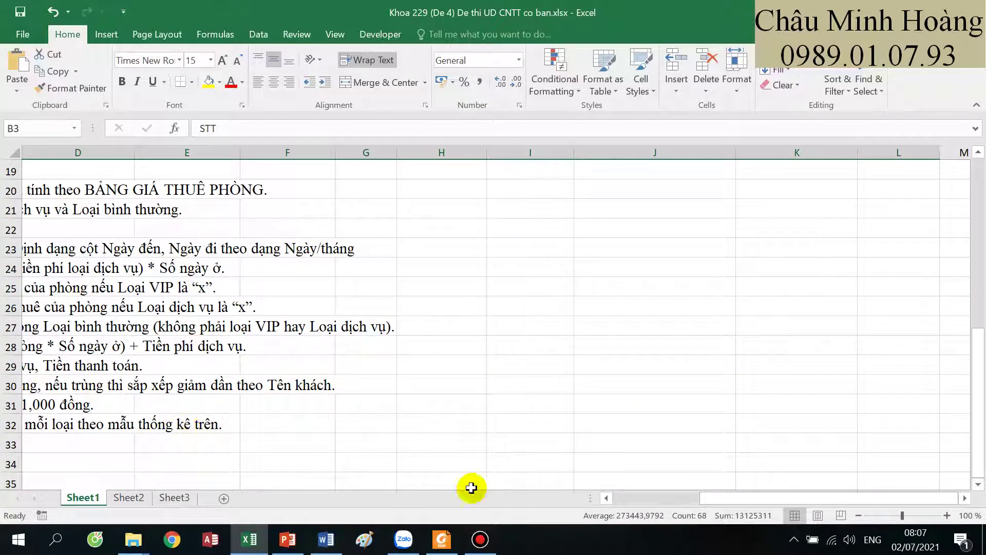
drag(724, 499, 823, 483)
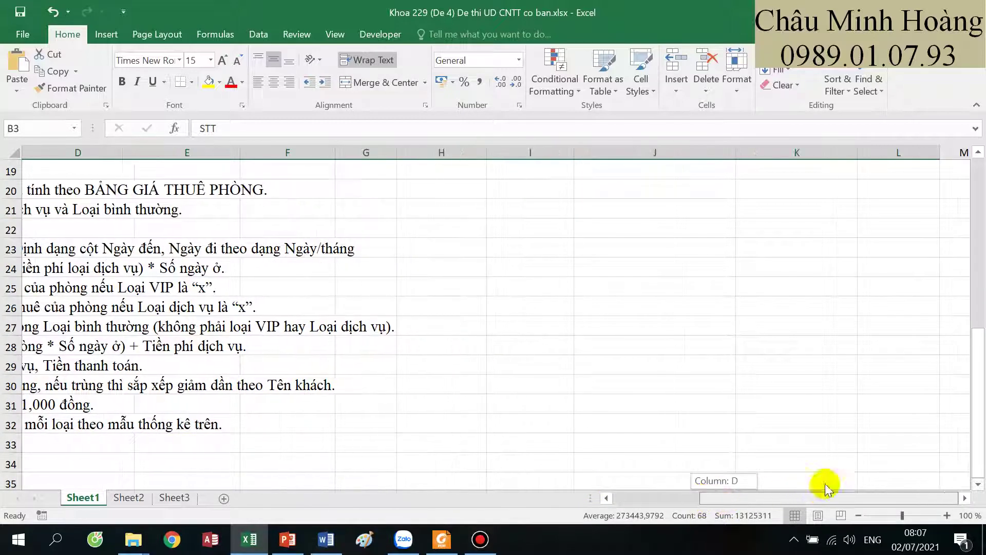
scroll(638, 315, up, 5)
click(259, 35)
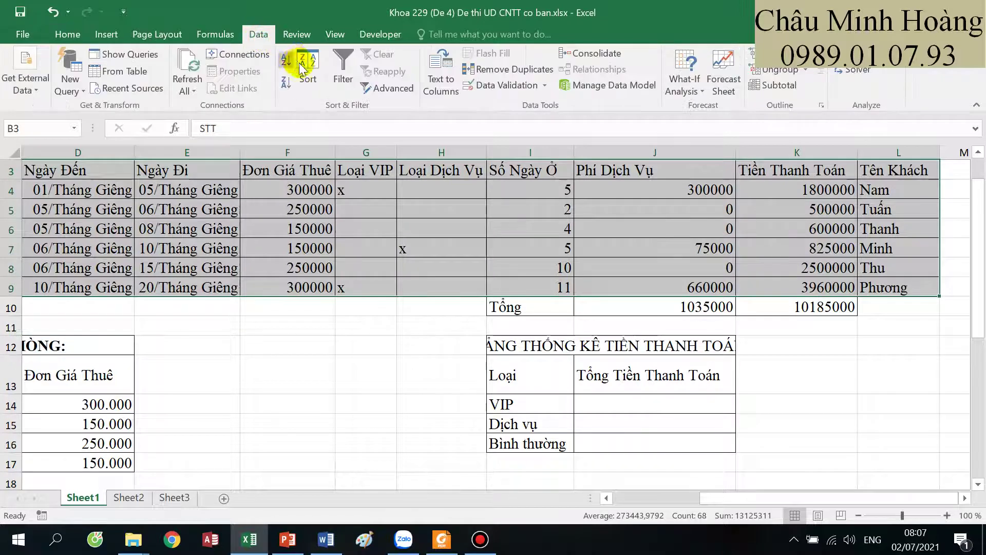
click(307, 67)
click(481, 147)
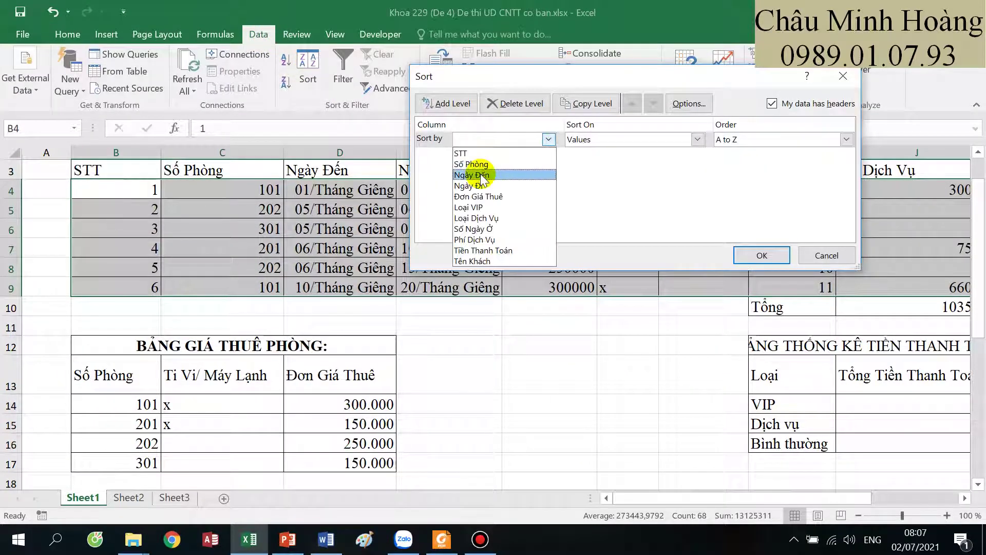
click(483, 162)
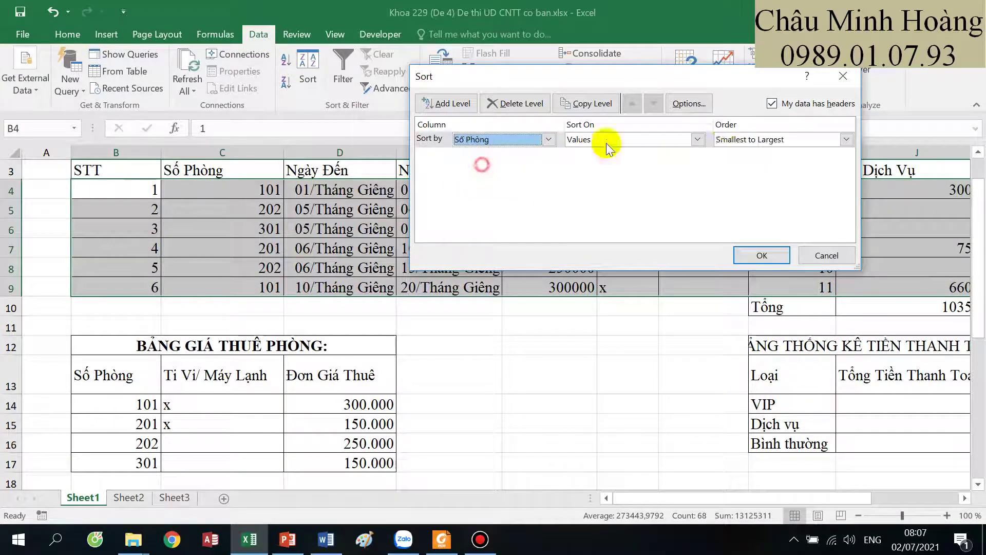
- Add a second sort level on Tên Khách in Z to A order and apply the sort
click(445, 103)
click(480, 155)
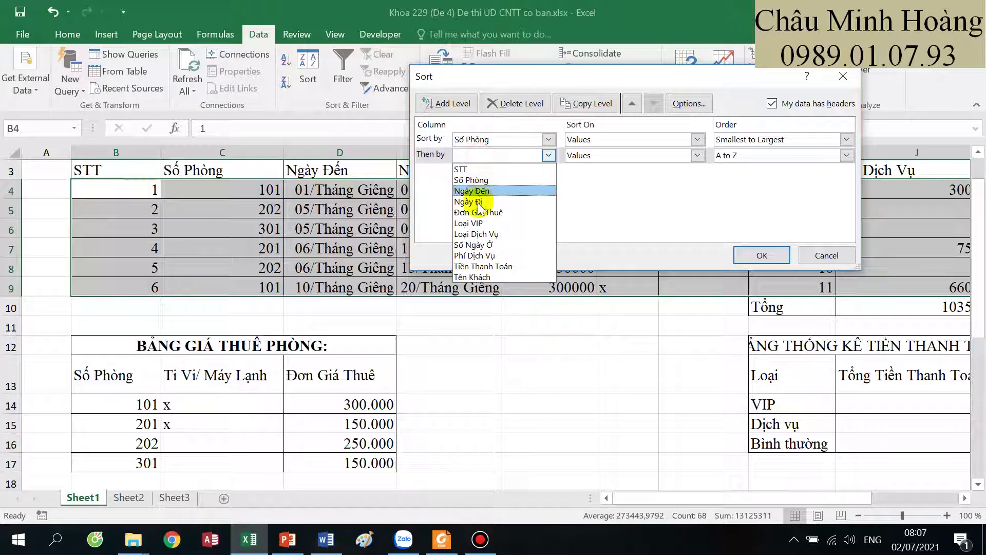
click(473, 277)
click(728, 160)
click(734, 176)
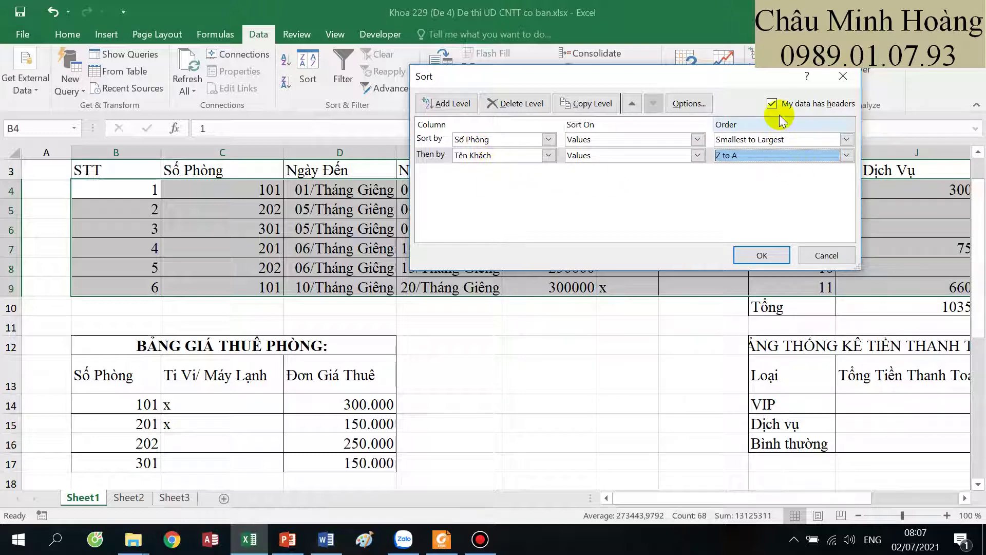
click(761, 254)
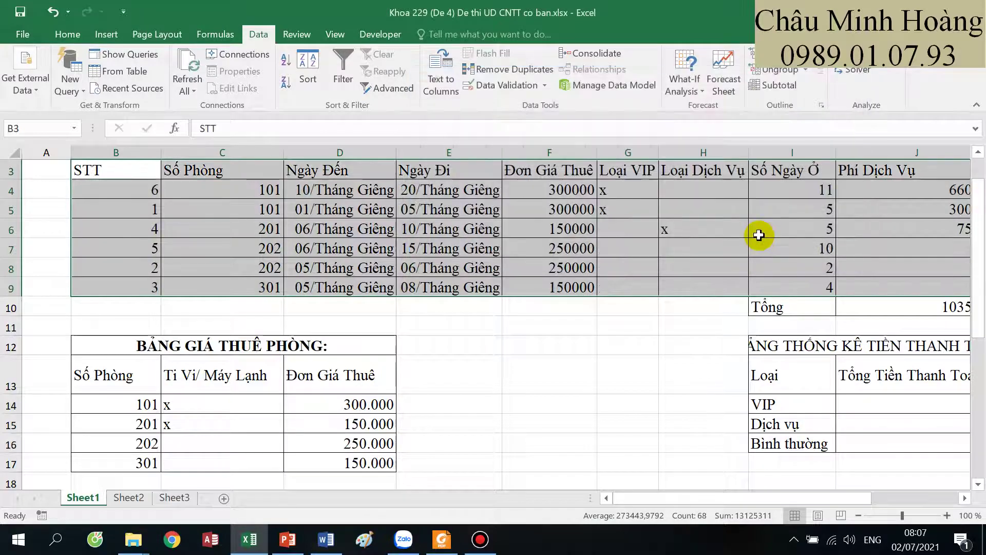
- Open the custom number format settings for the Tiền Thanh Toán values in K4:K9, following requirement 6 in row 31
scroll(630, 313, down, 3)
scroll(627, 322, down, 3)
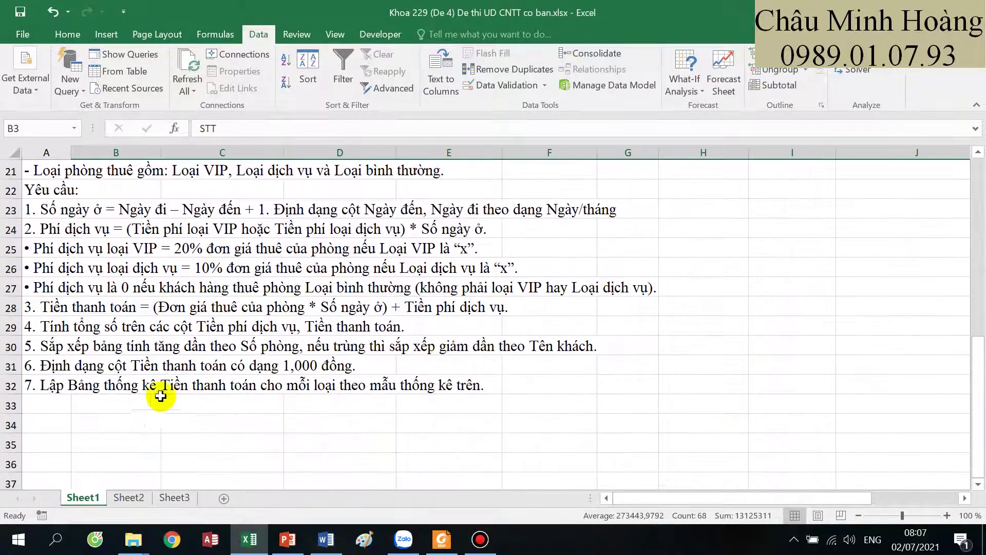
drag(67, 365, 320, 368)
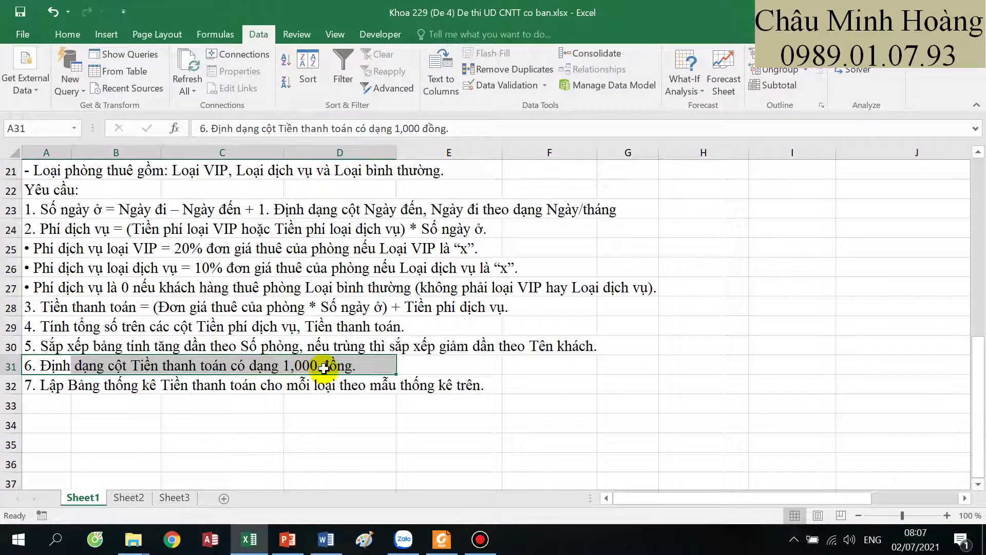
scroll(544, 359, up, 7)
drag(570, 374, 782, 245)
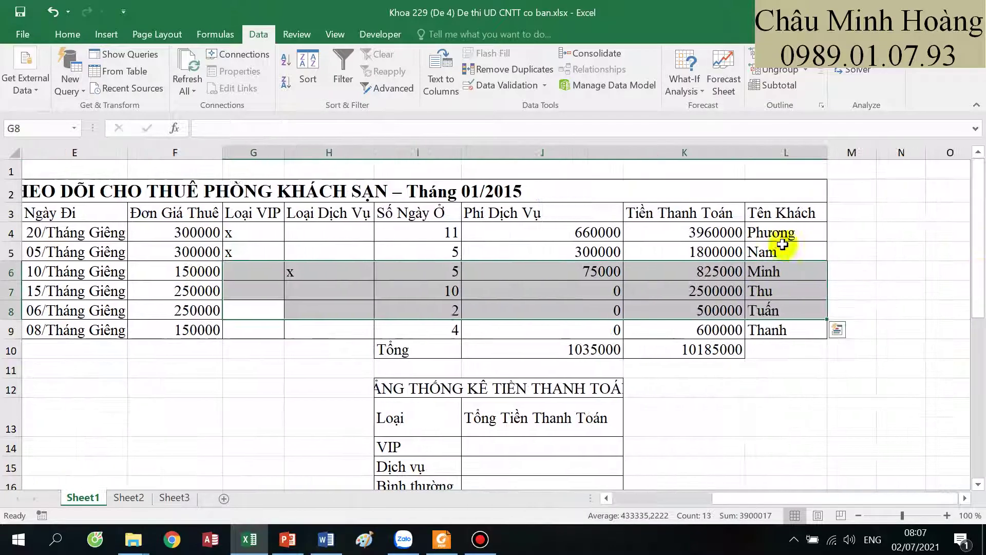
drag(647, 229, 660, 332)
right_click(661, 333)
click(714, 457)
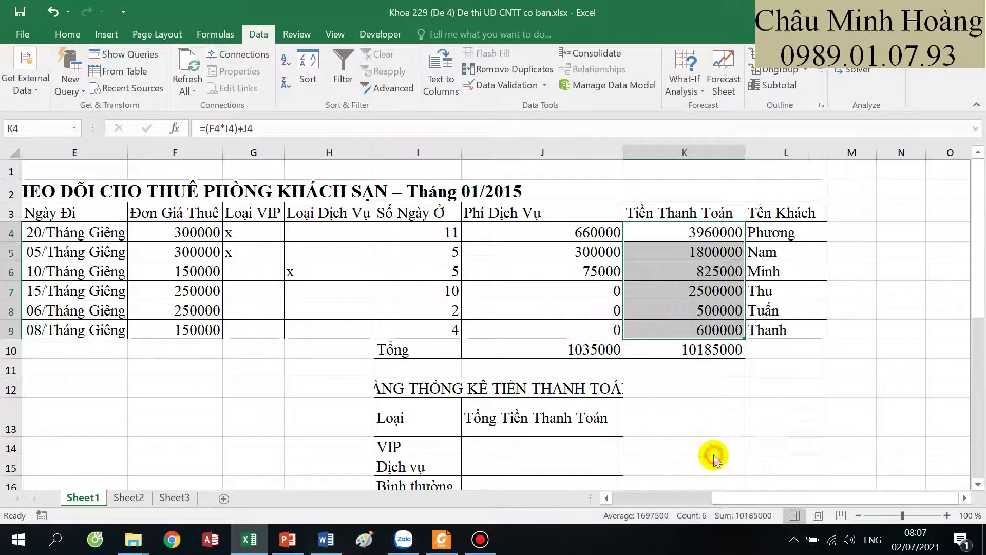
click(543, 331)
- Apply the custom number format #.### "Đồng" to K4:K9
double_click(687, 260)
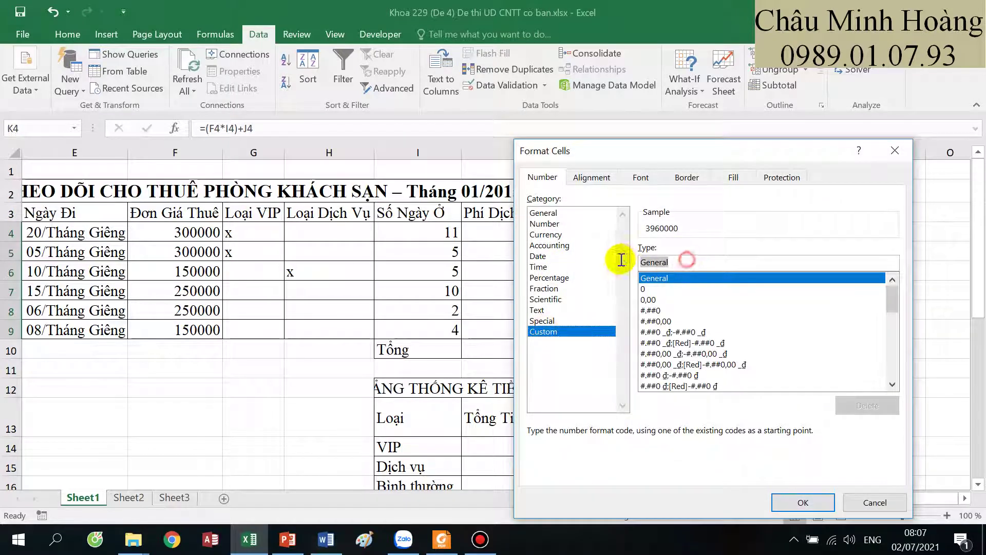
text(#.)
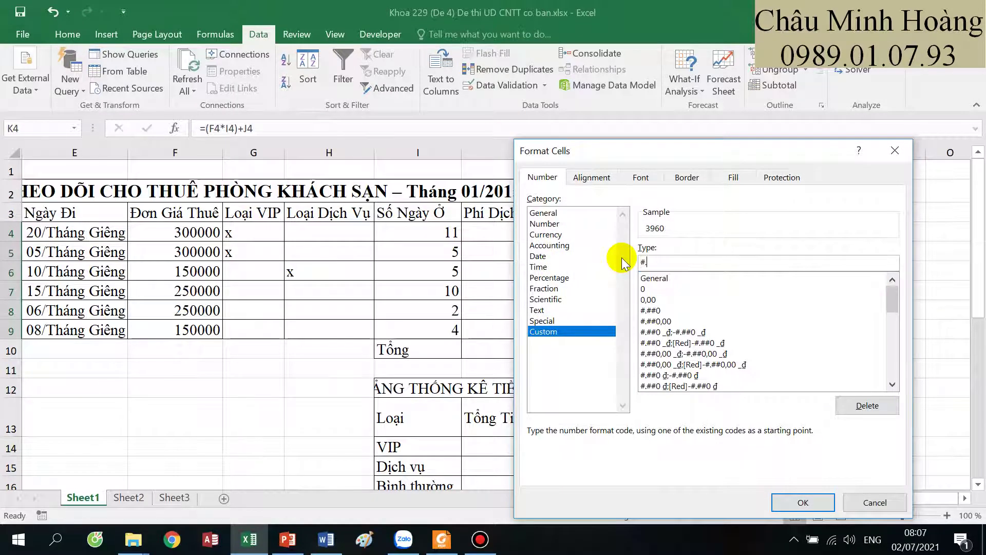
text(###)
text( "Đôn)
text(g")
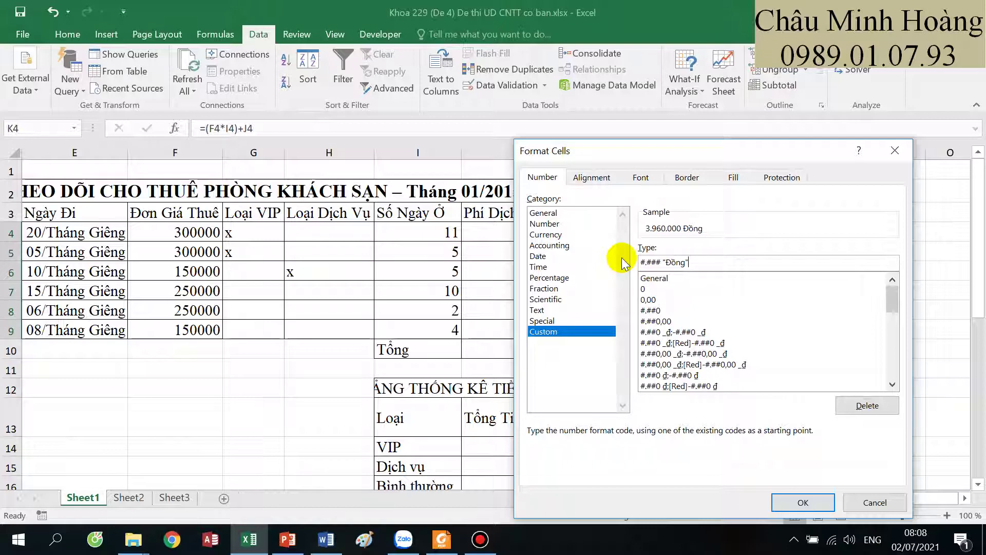
key(Return)
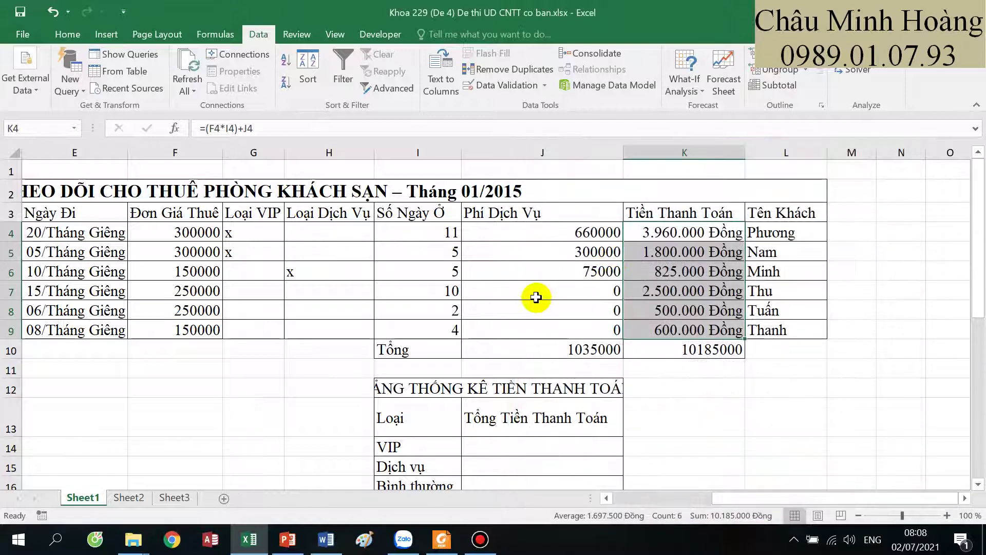
- Read requirement 7 in row 32 and examine the payment statistics table in I12:J16 that it refers to
scroll(540, 296, down, 5)
drag(293, 430, 13, 406)
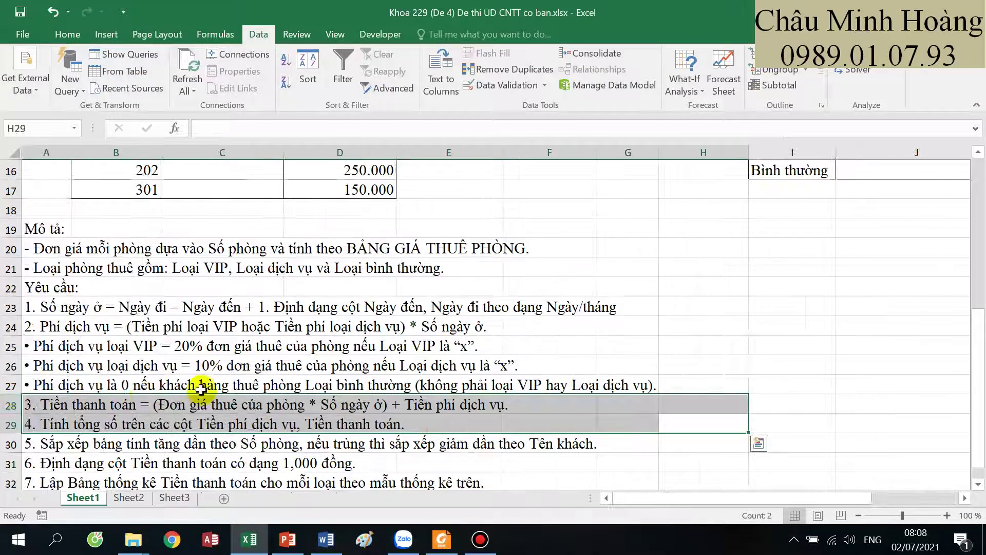
scroll(193, 389, down, 2)
drag(146, 366, 455, 366)
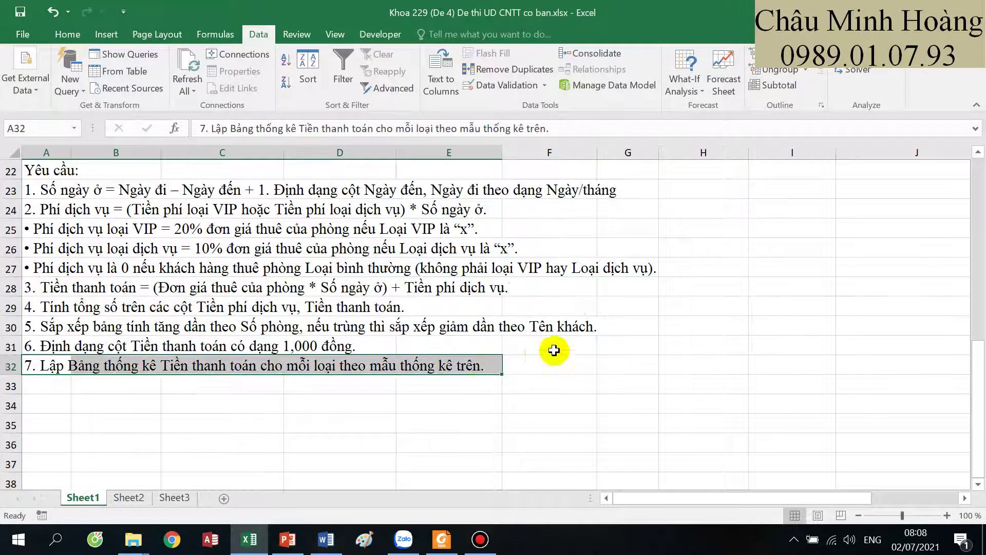
scroll(576, 316, up, 7)
drag(576, 316, 594, 312)
scroll(594, 391, right, 2)
scroll(522, 368, down, 1)
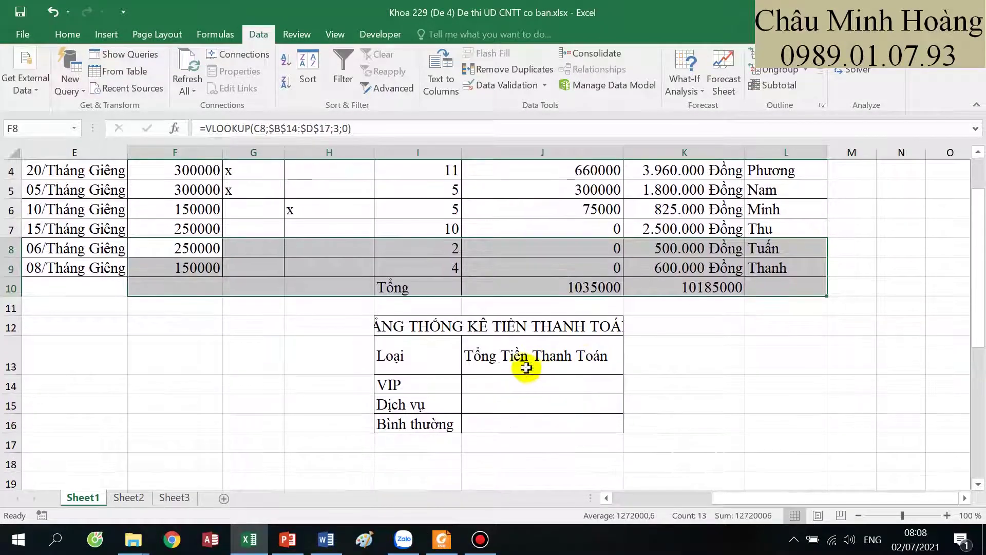
click(522, 370)
drag(521, 383, 516, 428)
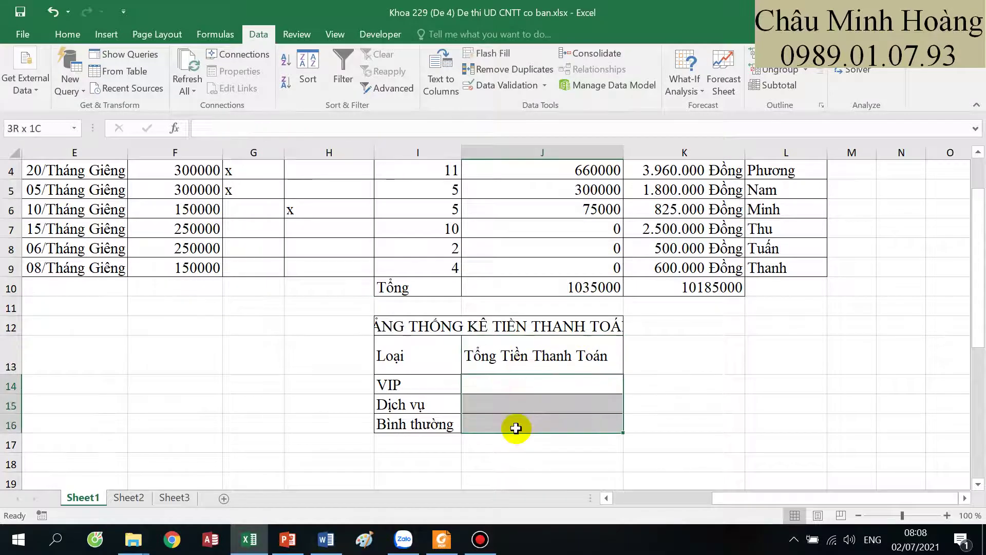
scroll(517, 424, up, 1)
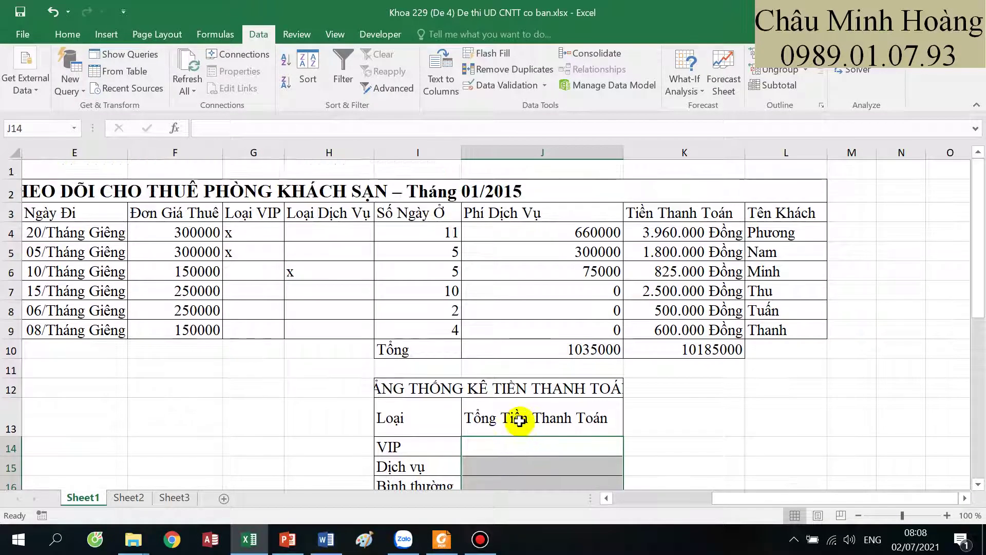
scroll(363, 331, down, 1)
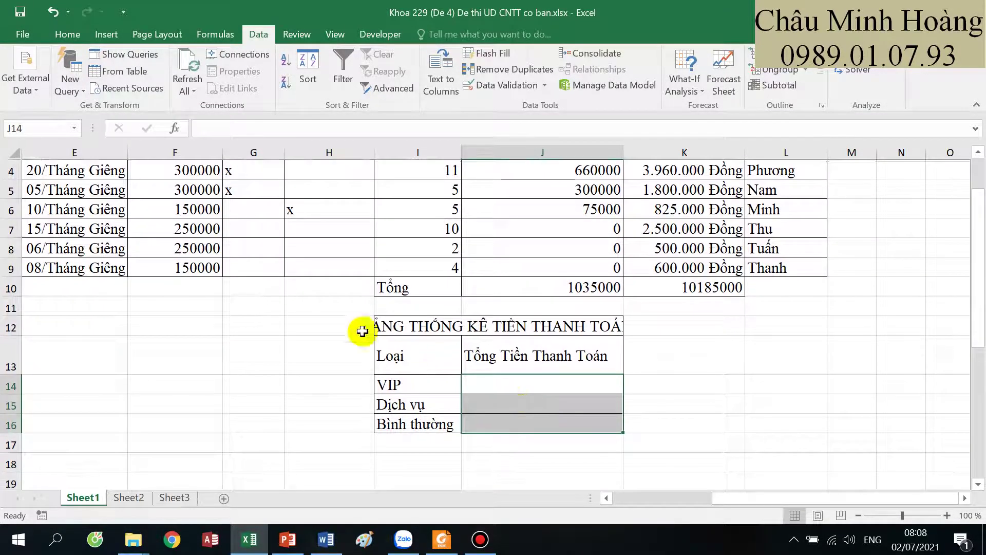
- Set the font size of the VIP total cell J14 to 28
click(514, 391)
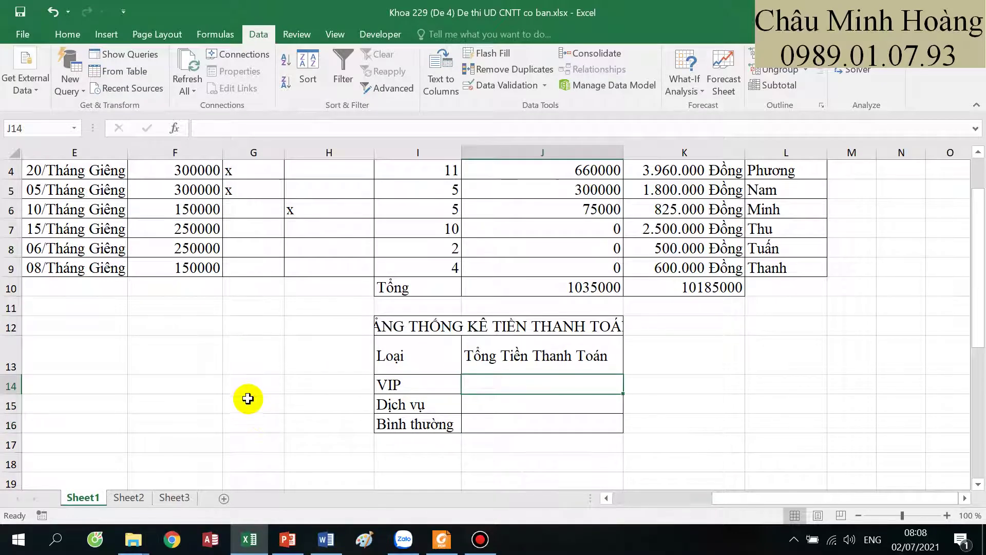
scroll(248, 399, up, 1)
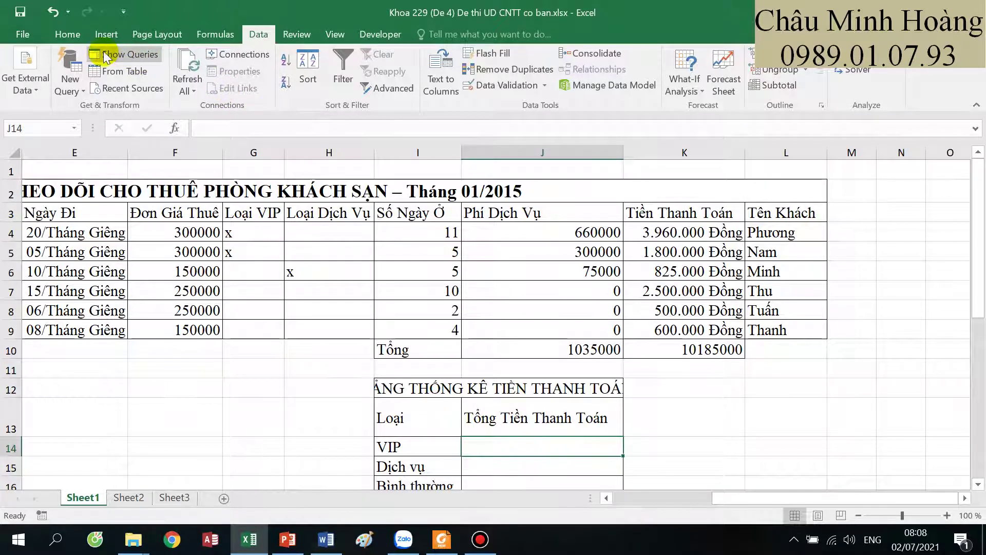
click(67, 34)
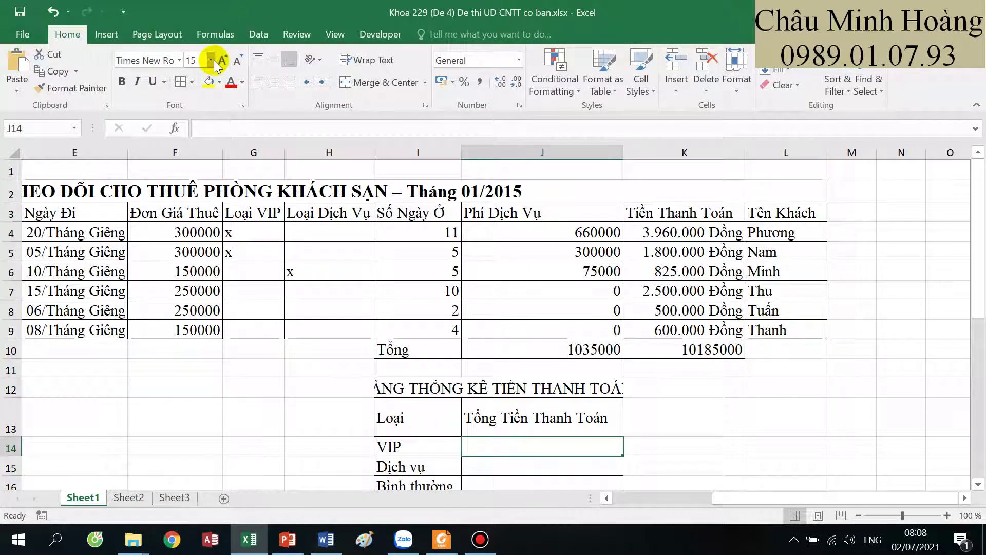
click(210, 60)
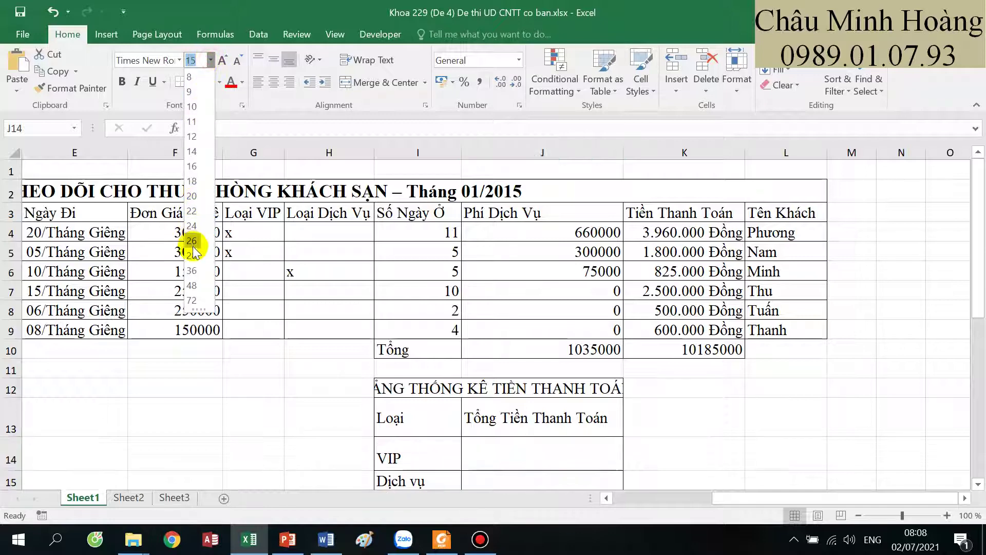
click(193, 262)
- Total the VIP payments in J14 with a SUMIF over $G$4:$G$9, criterion "x", summing K4:K9
scroll(567, 250, down, 2)
text(=sumì)
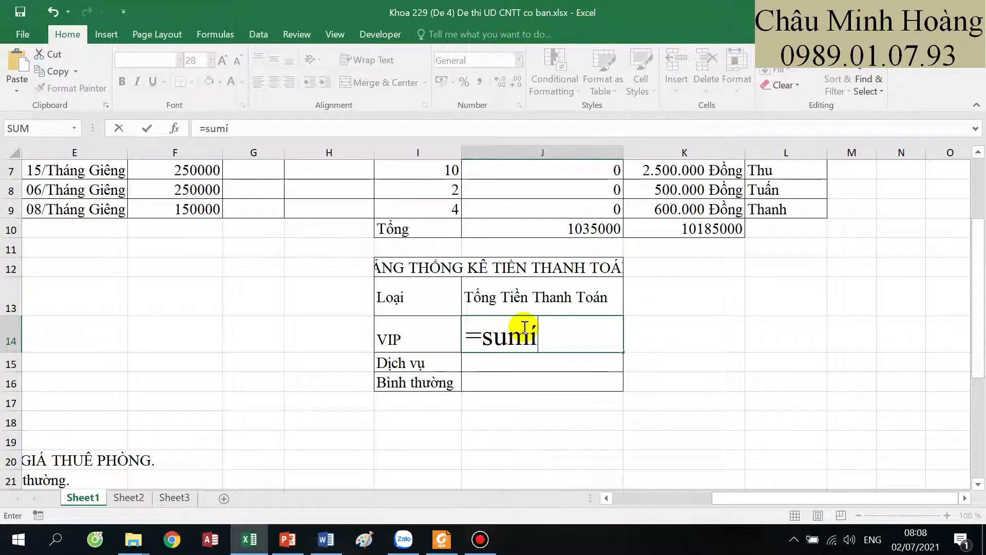
key(BackSpace)
key(BackSpace)
key(BackSpace)
key(BackSpace)
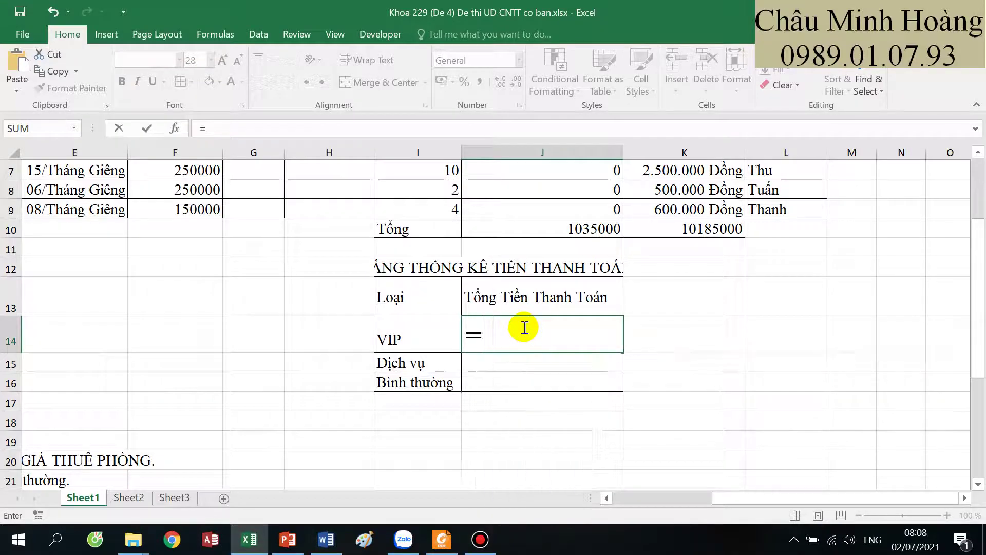
text(sumif)
key(Tab)
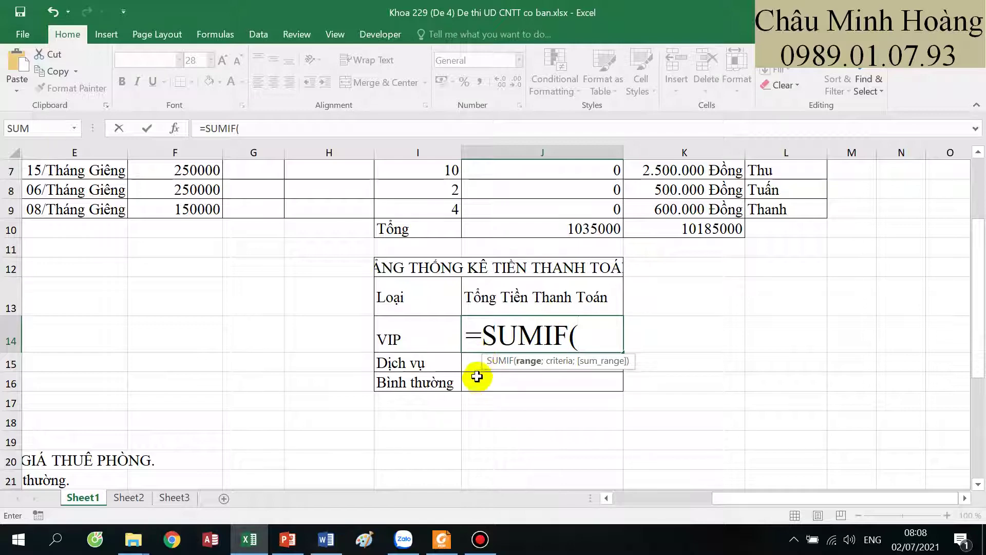
scroll(476, 380, up, 2)
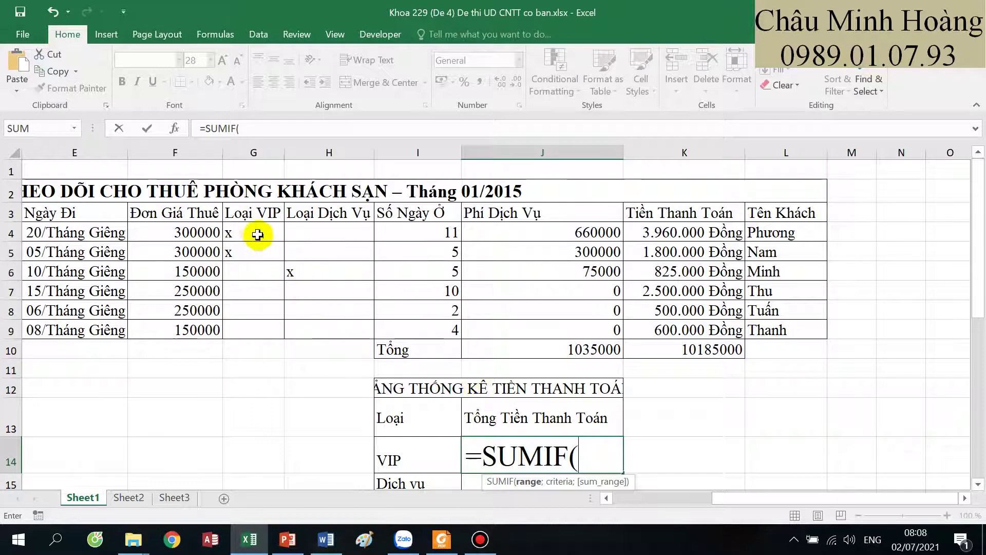
drag(255, 232, 247, 332)
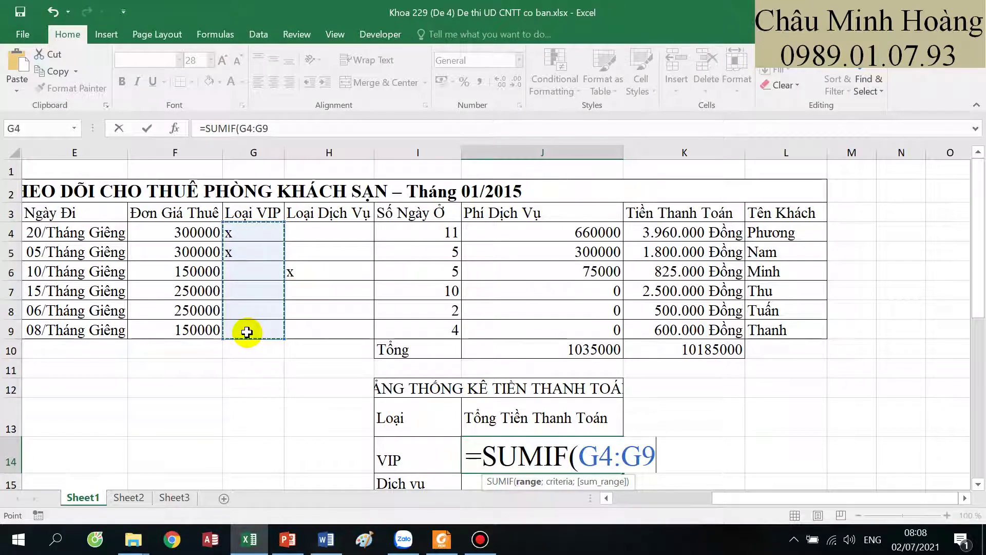
key(F4)
text(;"x";)
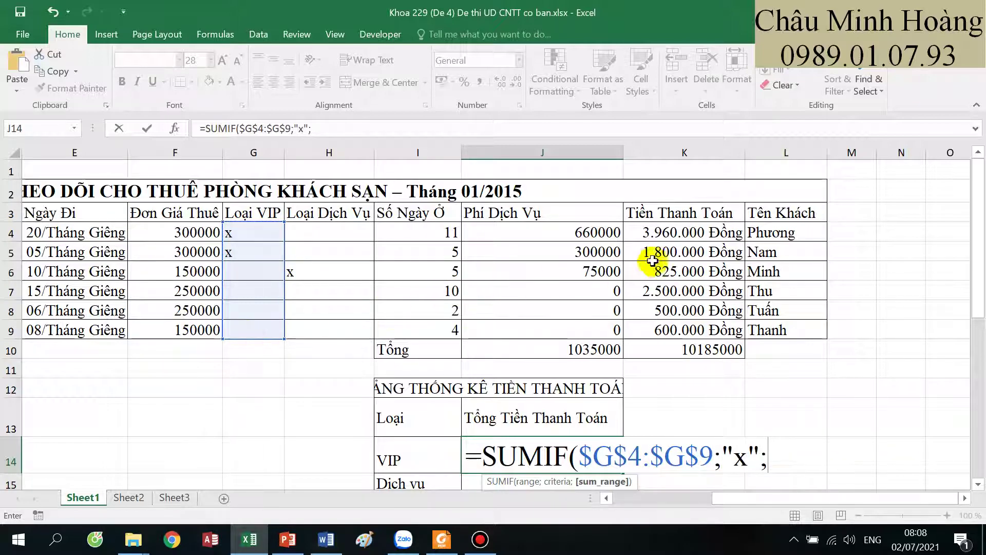
drag(663, 234, 667, 331)
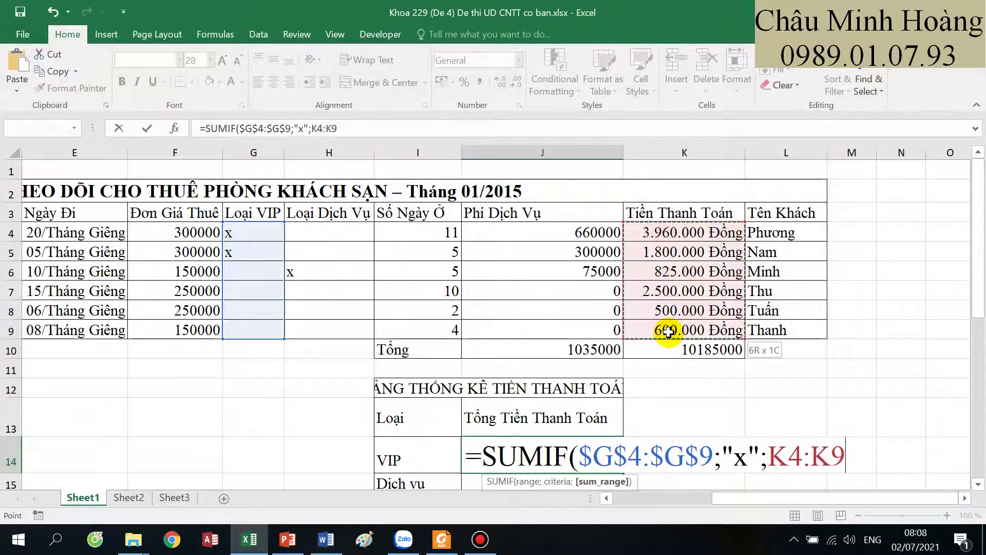
key(Return)
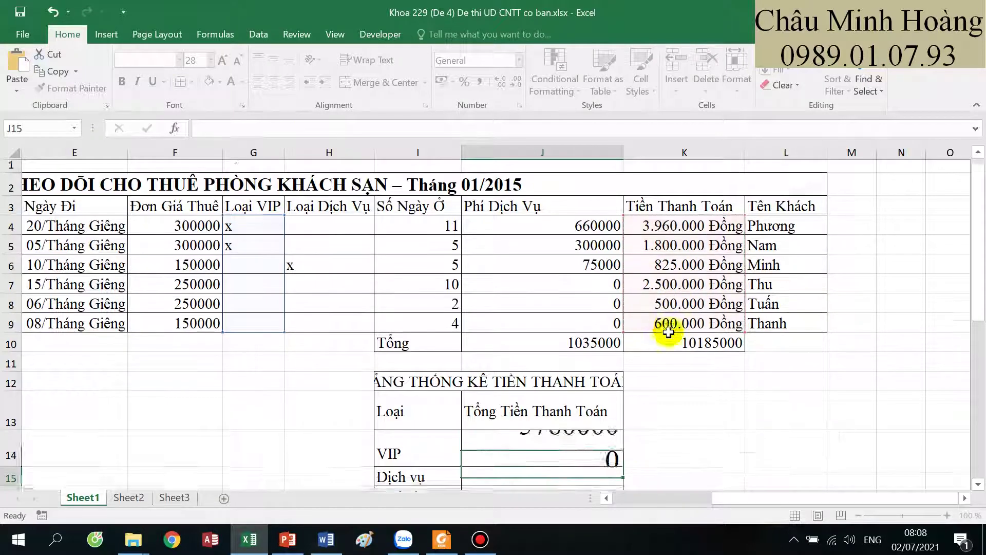
- Apply the custom number format #.### "Đồng" to the Tiền Thanh Toán total in K10
click(675, 329)
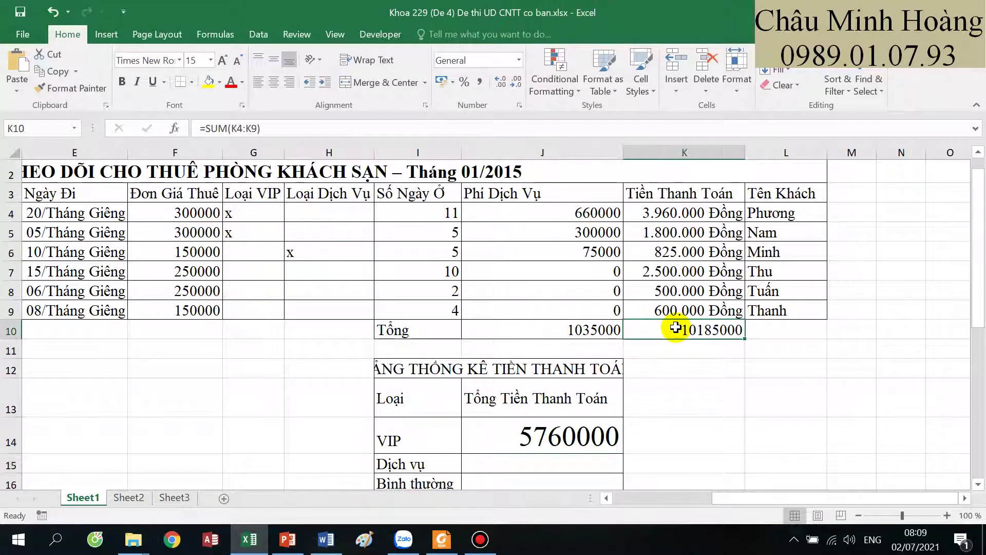
right_click(676, 329)
click(801, 197)
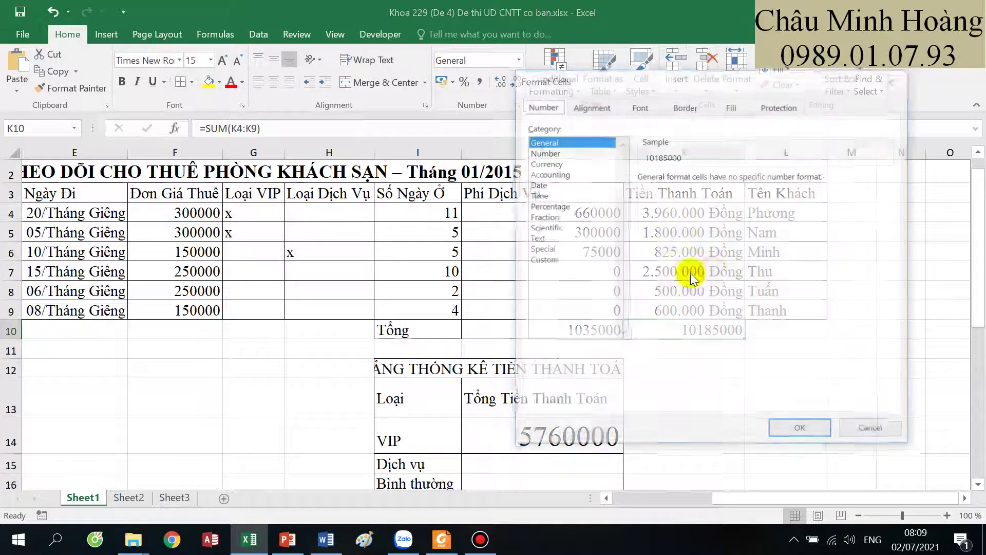
click(544, 259)
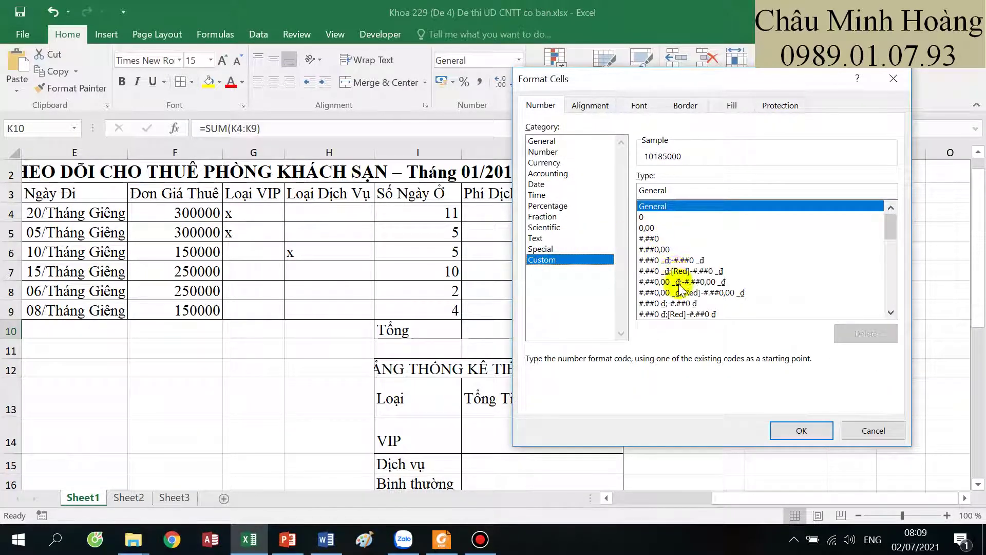
click(677, 193)
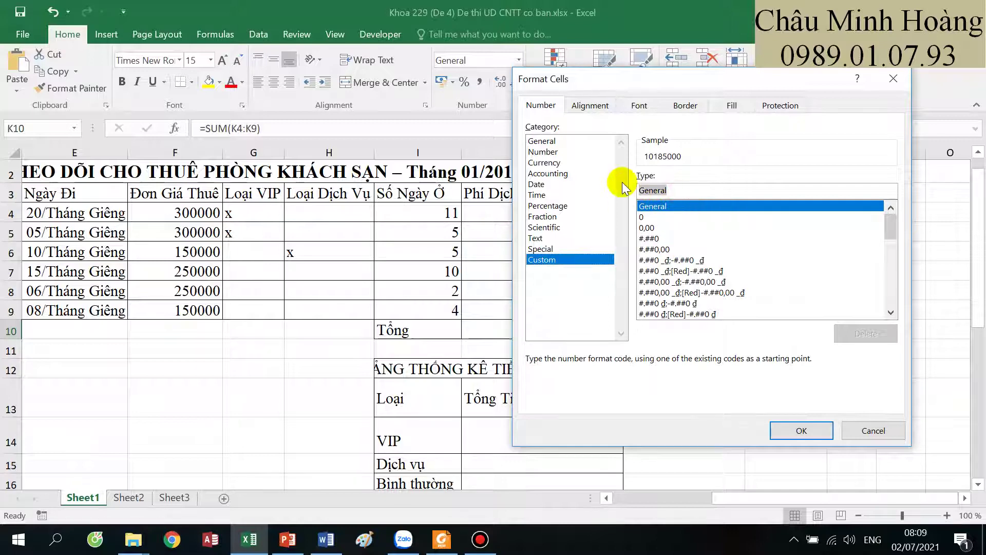
text(#.### "Đồng)
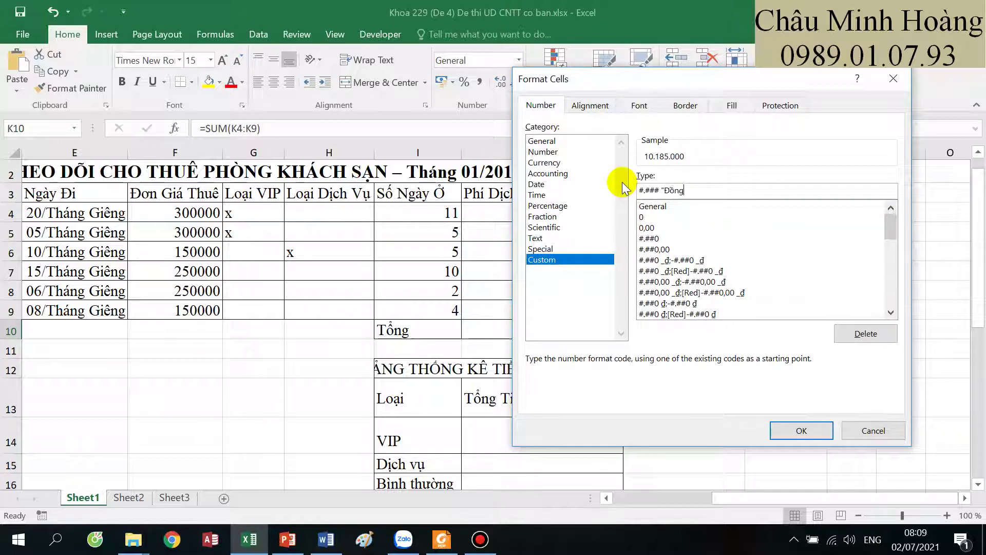
key(Return)
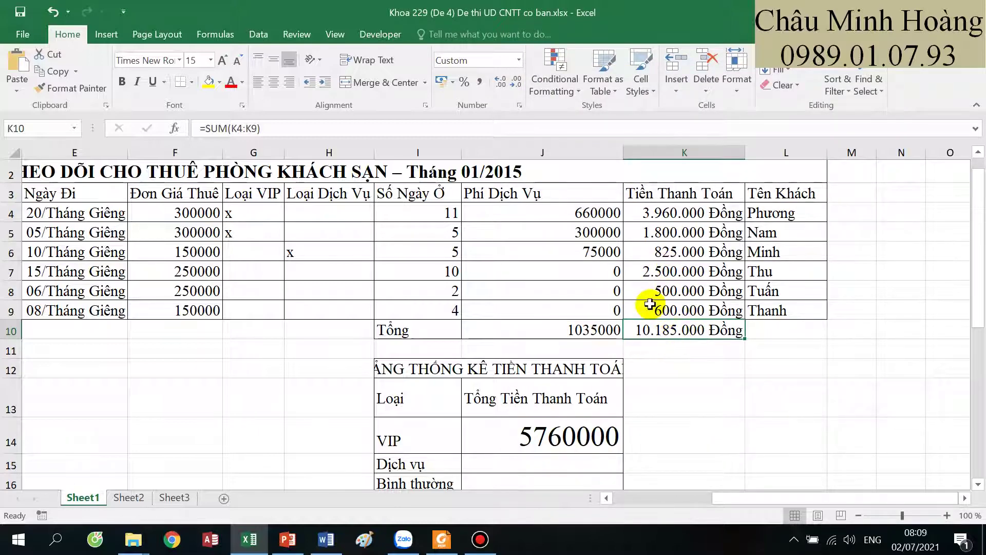
- Total the Dịch vụ payments in J15 with a SUMIF over $H$4:$H$9, criterion "x", summing $K$4:$K$9
scroll(626, 342, down, 1)
click(560, 408)
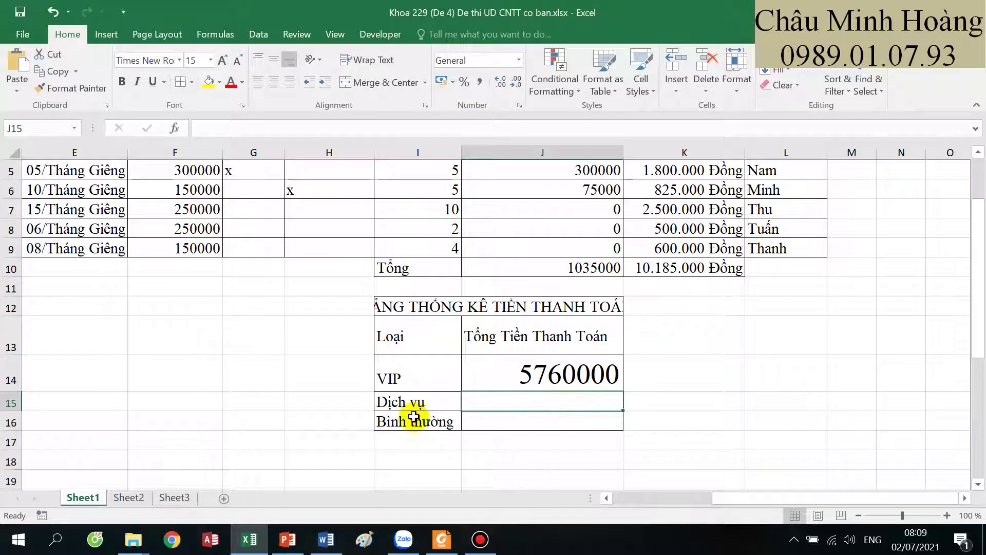
scroll(473, 417, up, 1)
text(=sumif)
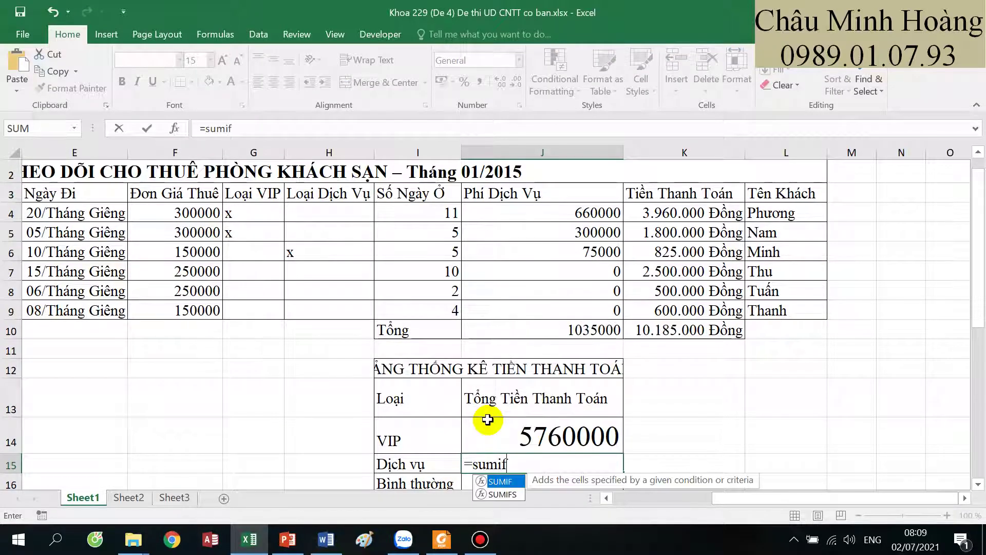
key(Tab)
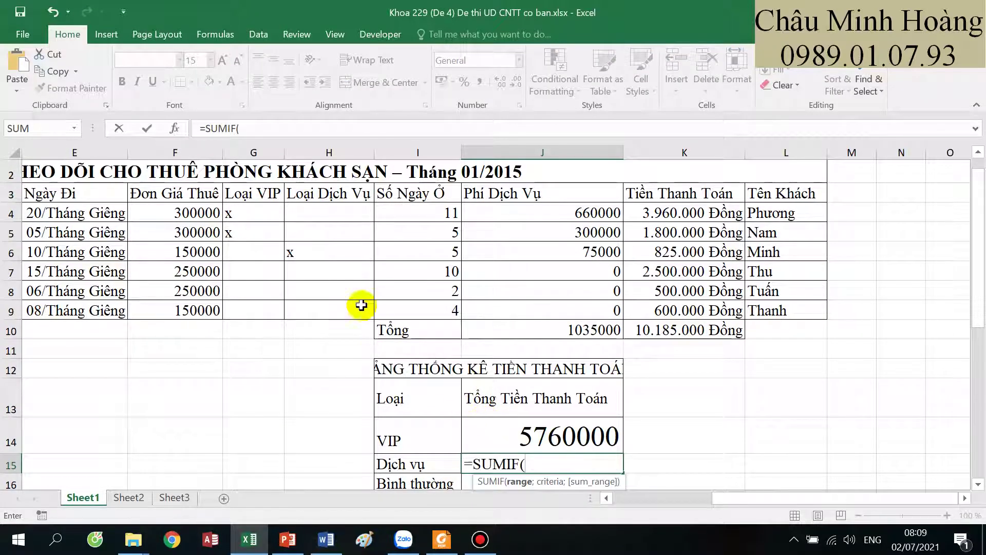
drag(326, 213, 315, 308)
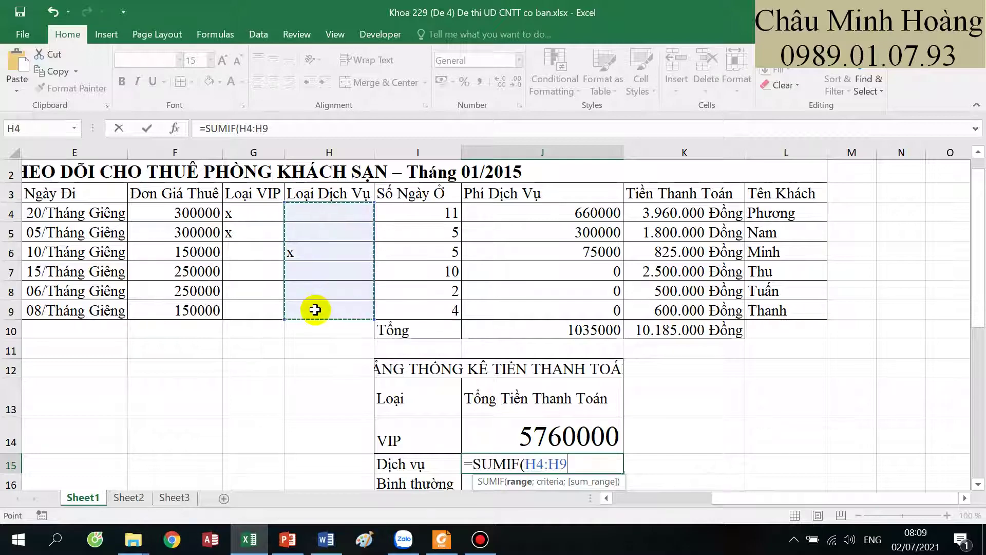
key(F4)
text(;"x";)
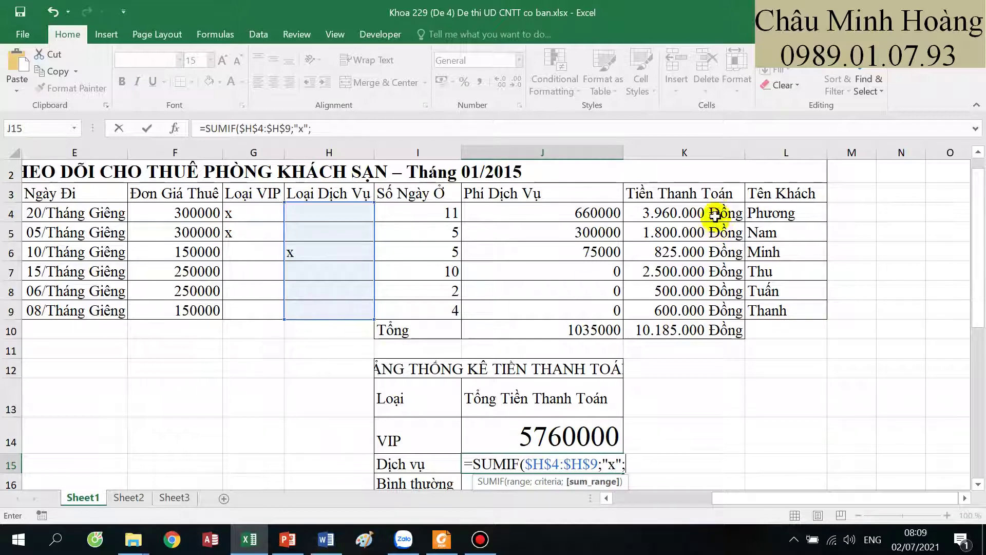
drag(714, 213, 689, 310)
key(F4)
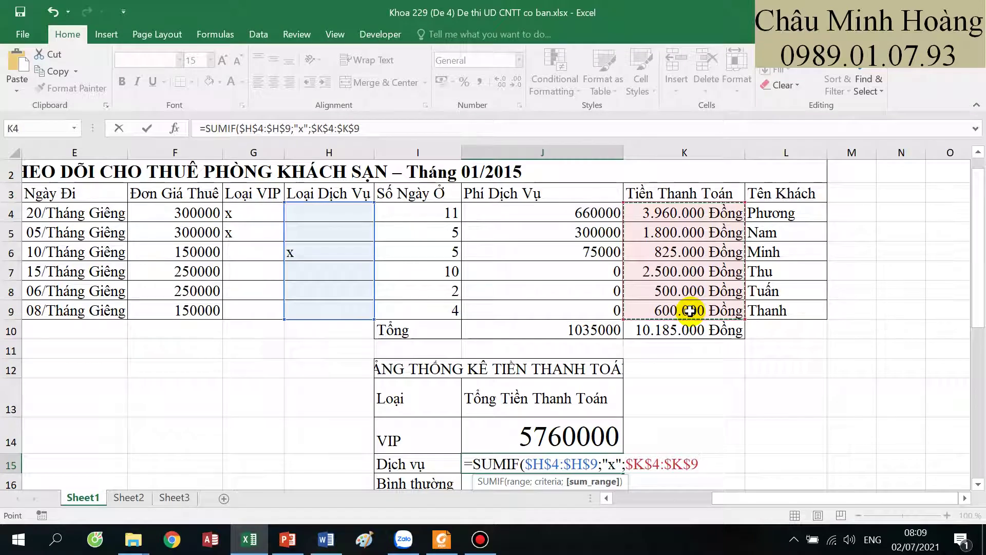
key(Return)
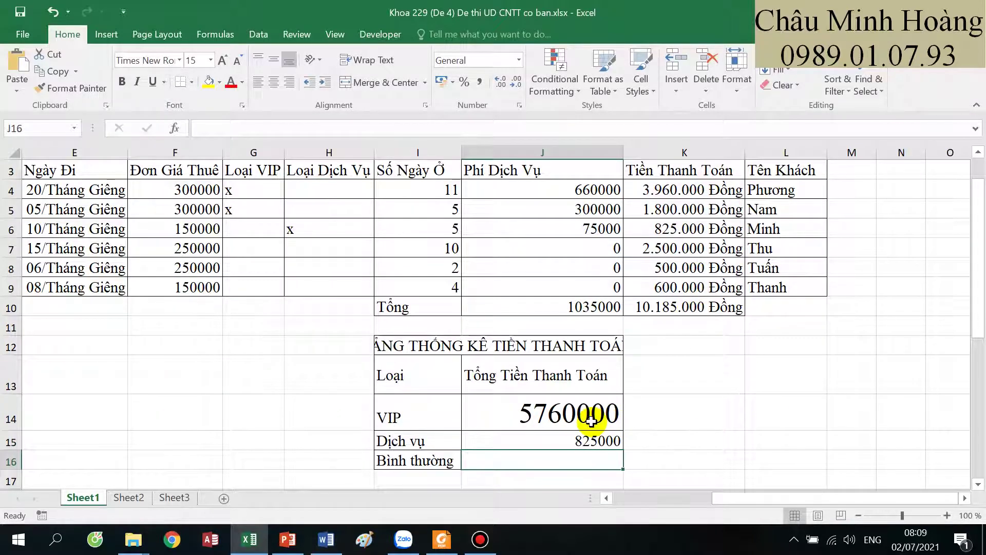
- Set the font size of the payment totals J14:J16 to 28
drag(591, 421, 587, 461)
right_click(583, 458)
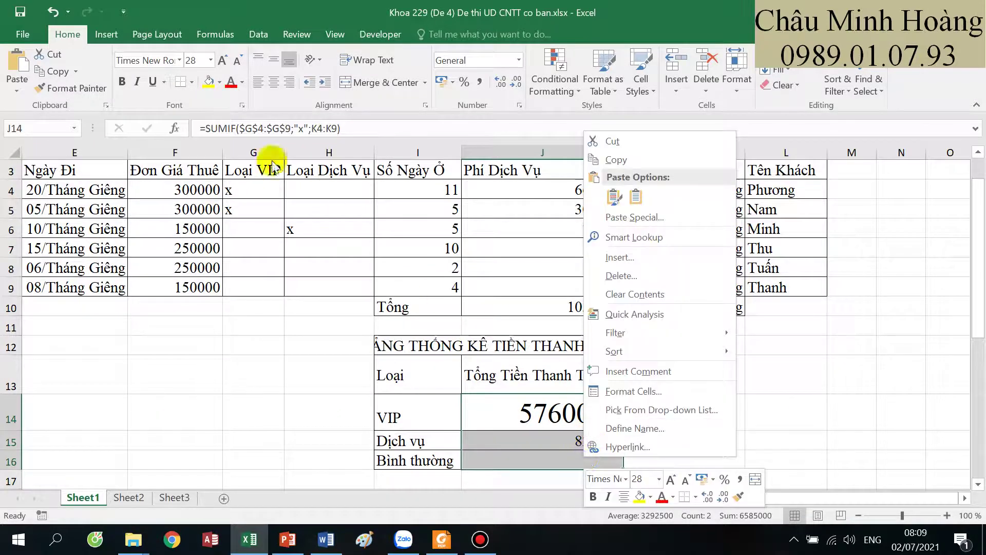
click(191, 60)
key(Return)
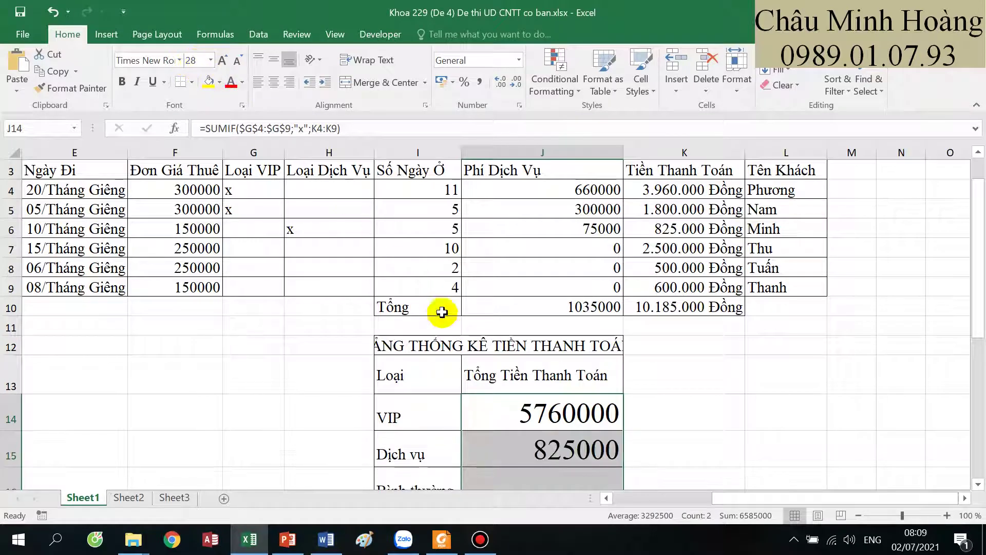
- Format J14:J16 with the Number category, using 0 decimal places and the thousands separator
right_click(503, 399)
click(538, 332)
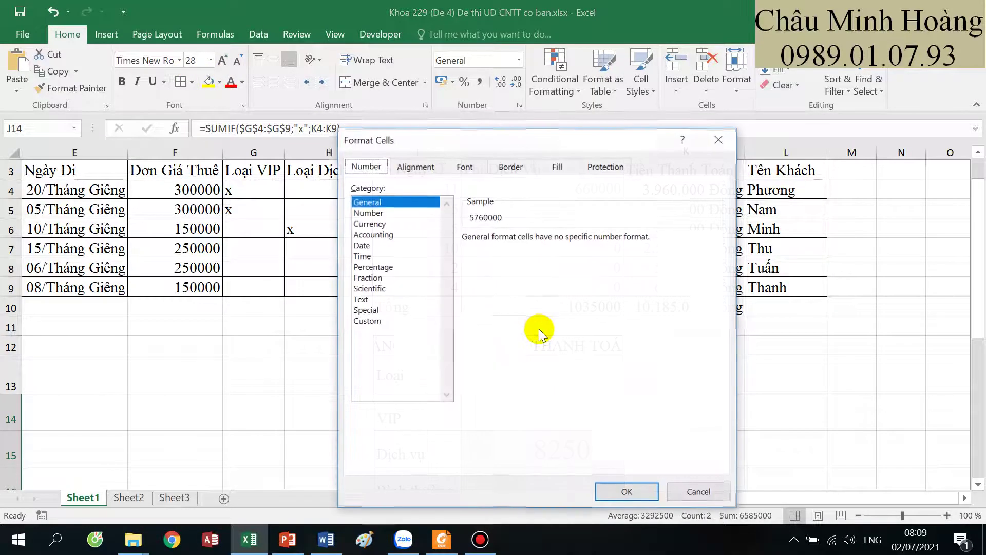
click(366, 320)
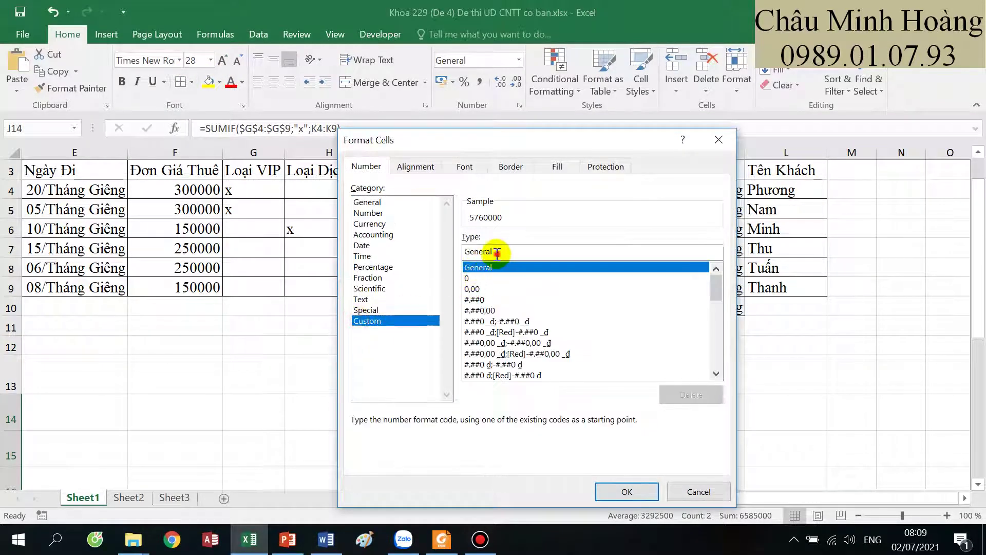
click(367, 213)
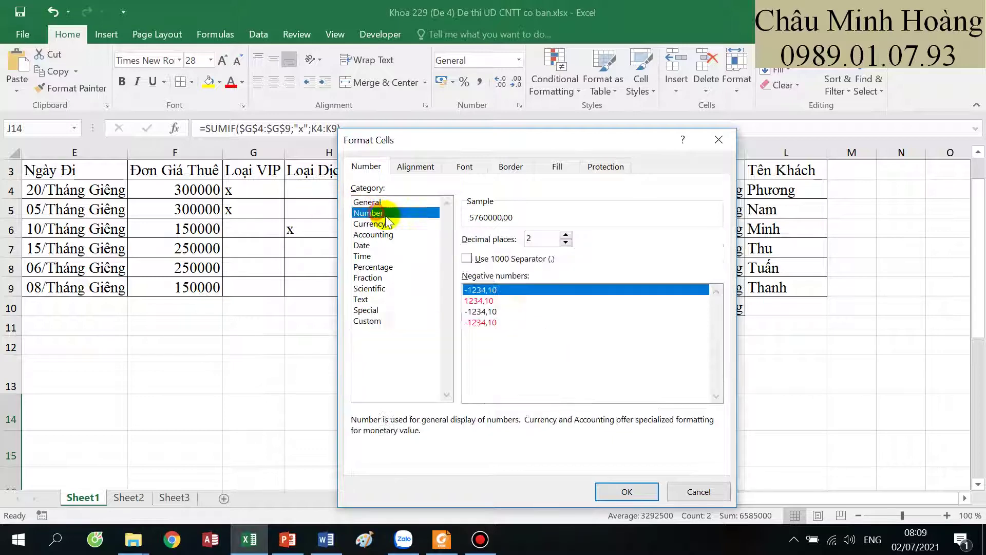
click(497, 260)
click(625, 489)
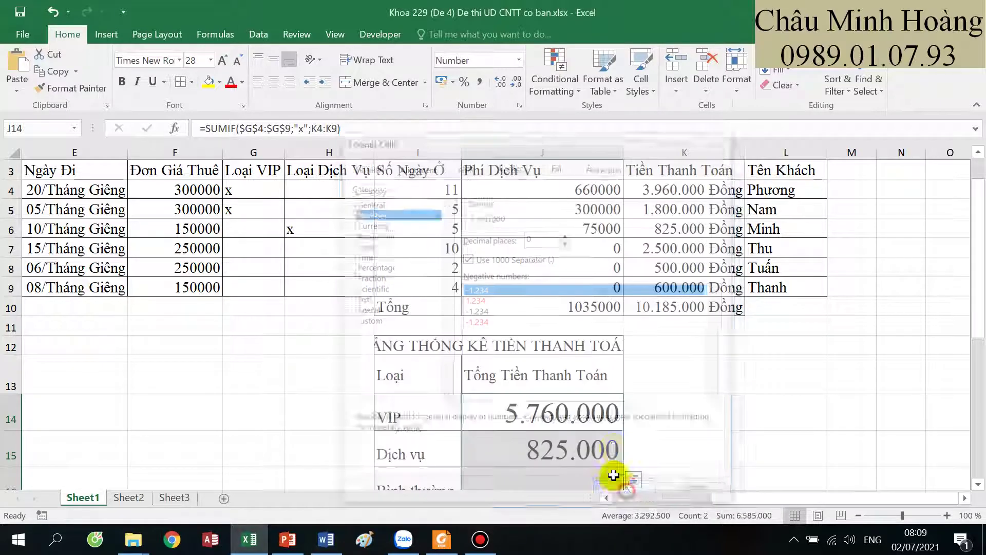
- Extend the payment totals J14:J16 down into J17 and clear the extra total there
scroll(609, 452, down, 2)
drag(620, 386, 622, 403)
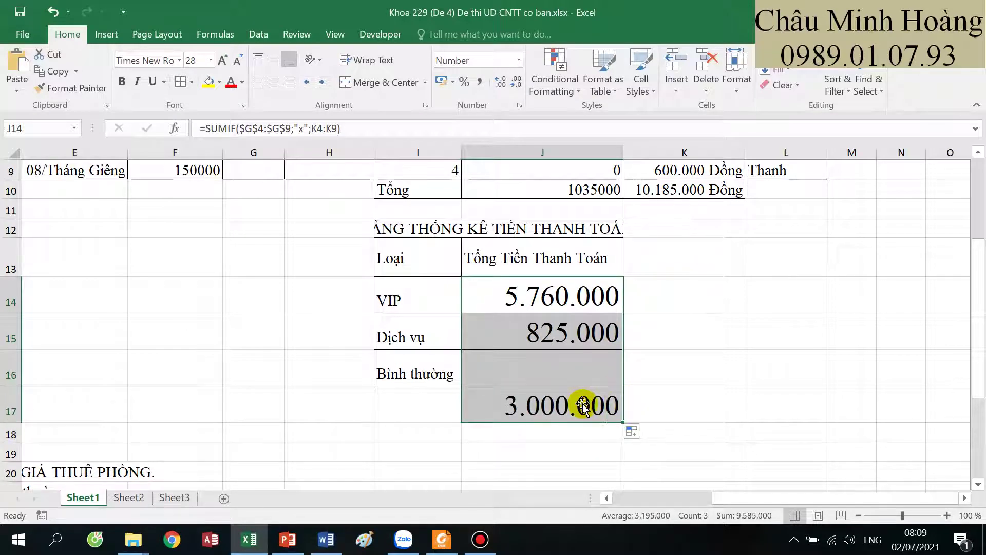
click(550, 404)
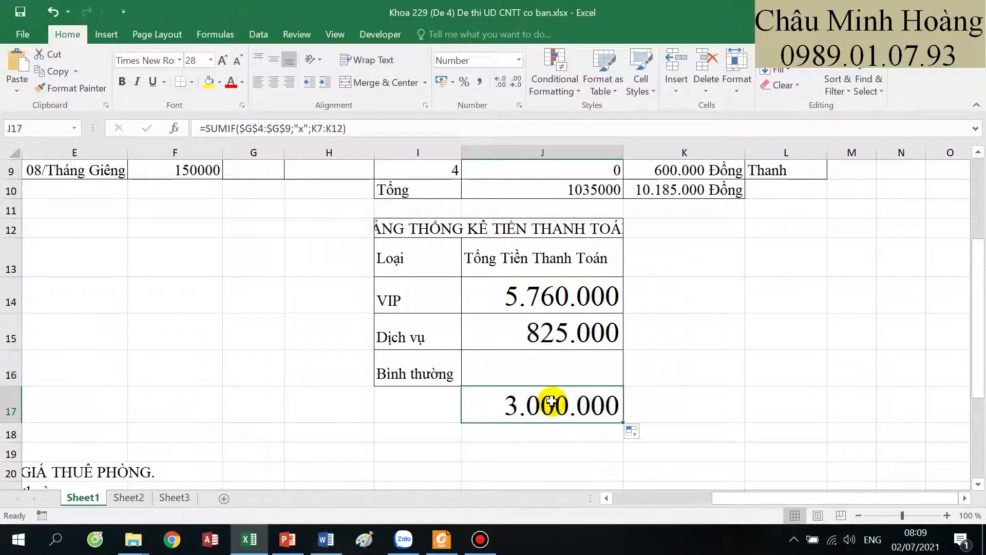
key(Delete)
- Examine the Loại VIP and Loại Dịch Vụ columns in G4:H9 to identify which bookings count as Bình thường
drag(556, 291, 550, 379)
click(548, 376)
scroll(542, 372, up, 1)
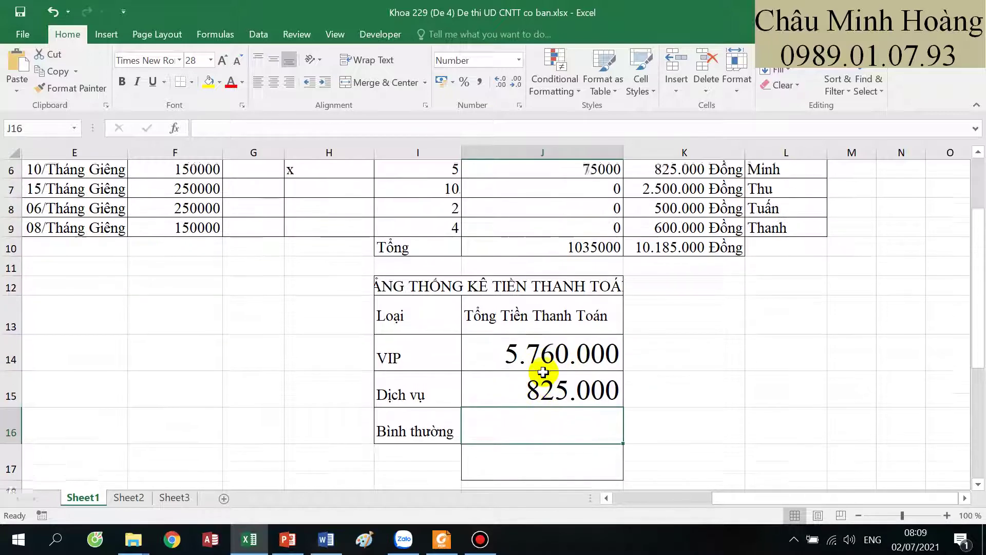
scroll(503, 383, up, 2)
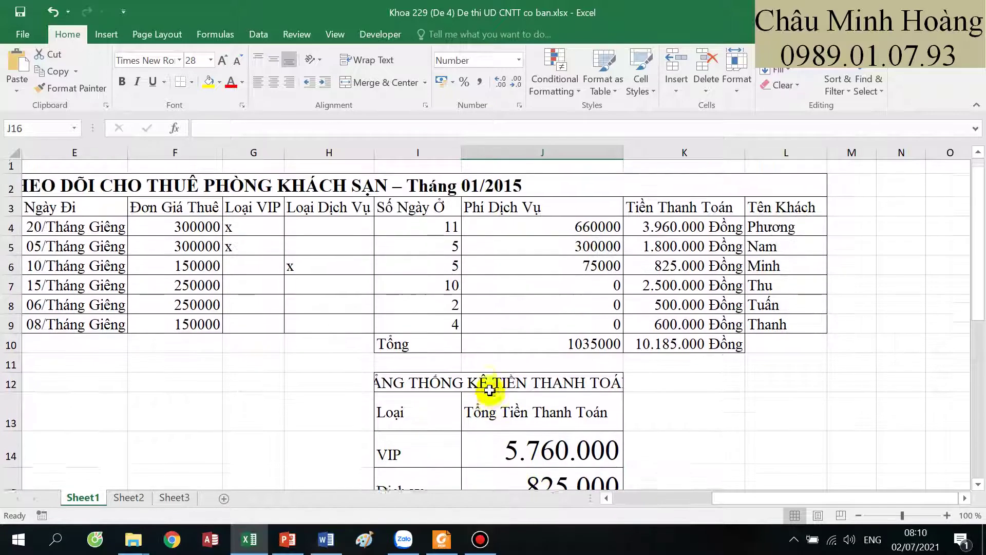
drag(266, 292, 321, 331)
drag(260, 298, 315, 331)
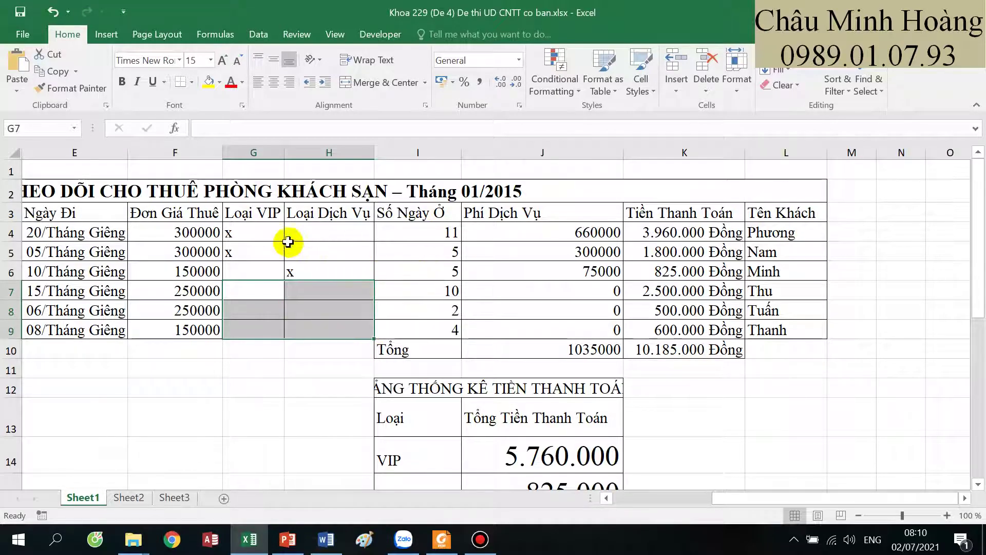
drag(272, 237, 303, 328)
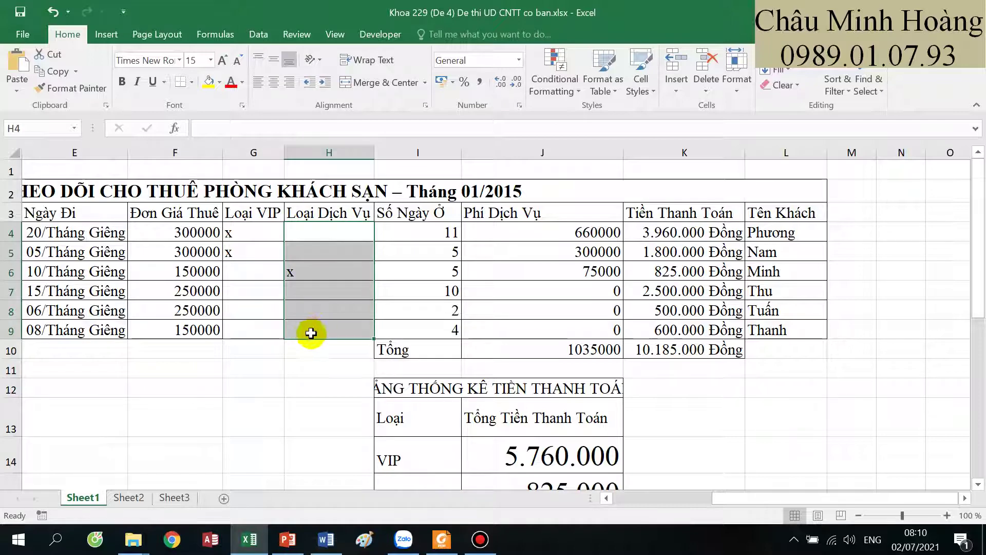
drag(271, 290, 307, 321)
drag(257, 238, 260, 322)
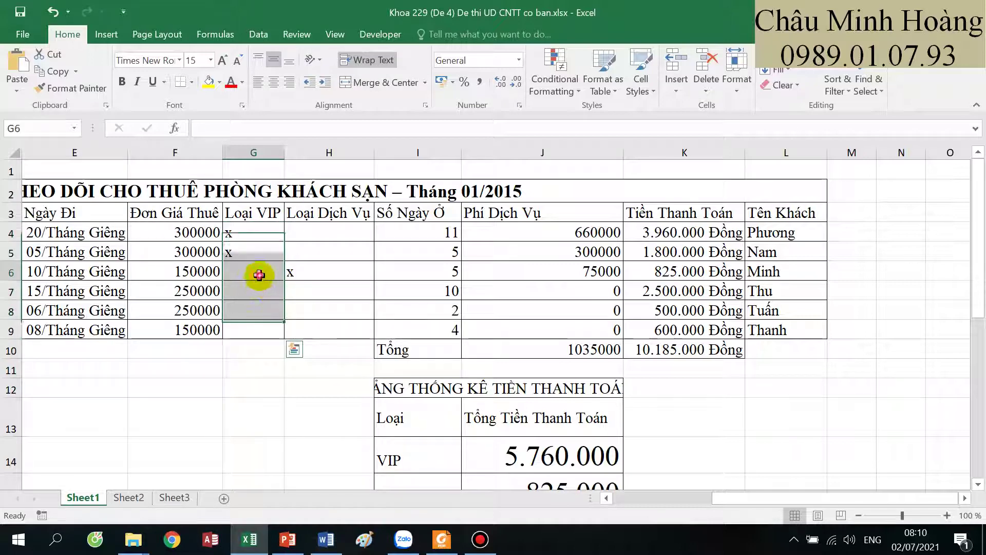
drag(260, 273, 293, 273)
drag(308, 238, 309, 326)
drag(310, 275, 249, 280)
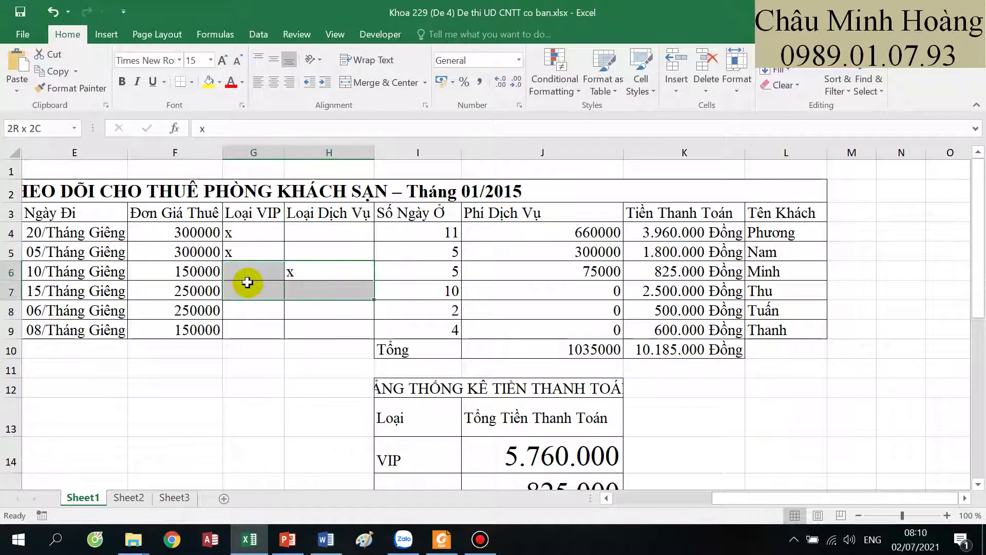
scroll(429, 341, down, 4)
scroll(383, 387, down, 3)
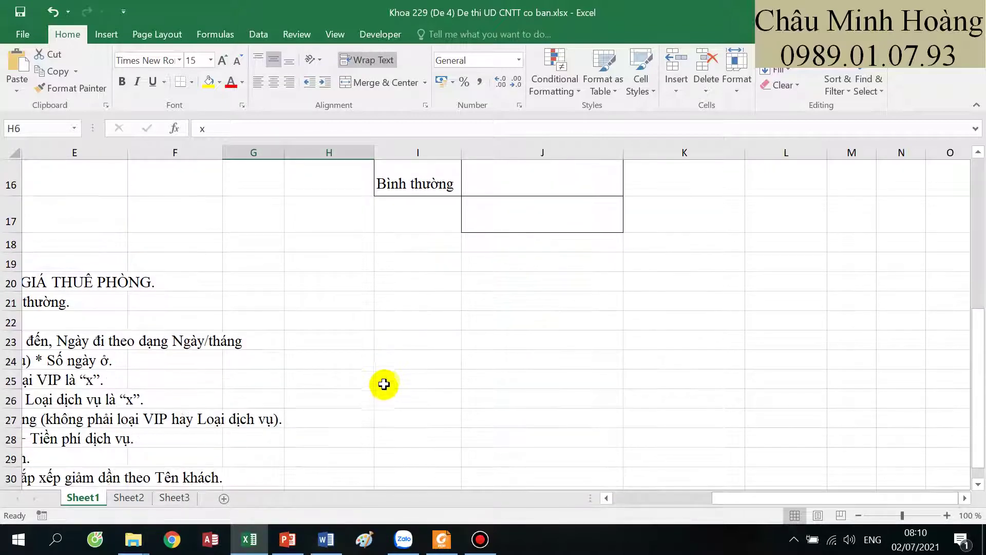
scroll(383, 387, up, 5)
scroll(386, 379, up, 2)
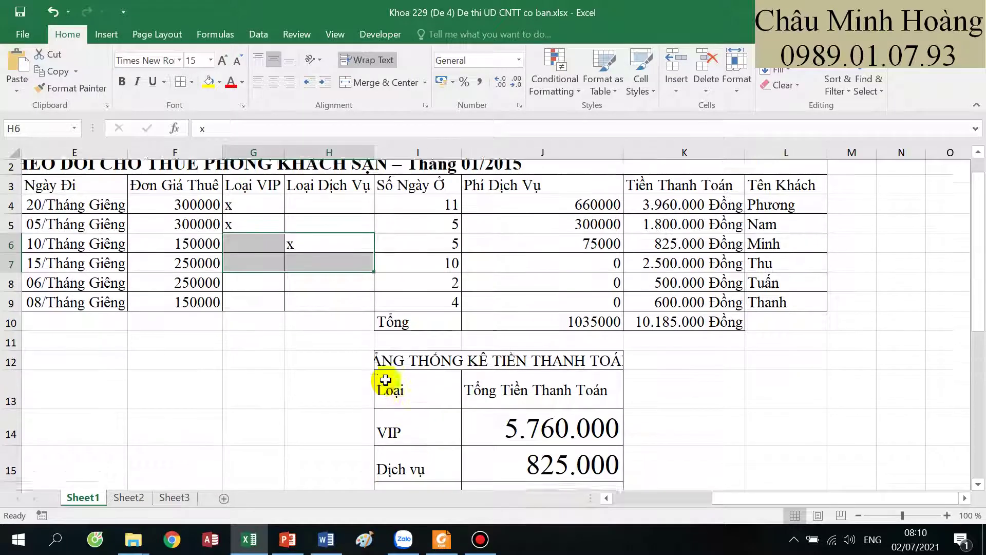
drag(263, 233, 319, 326)
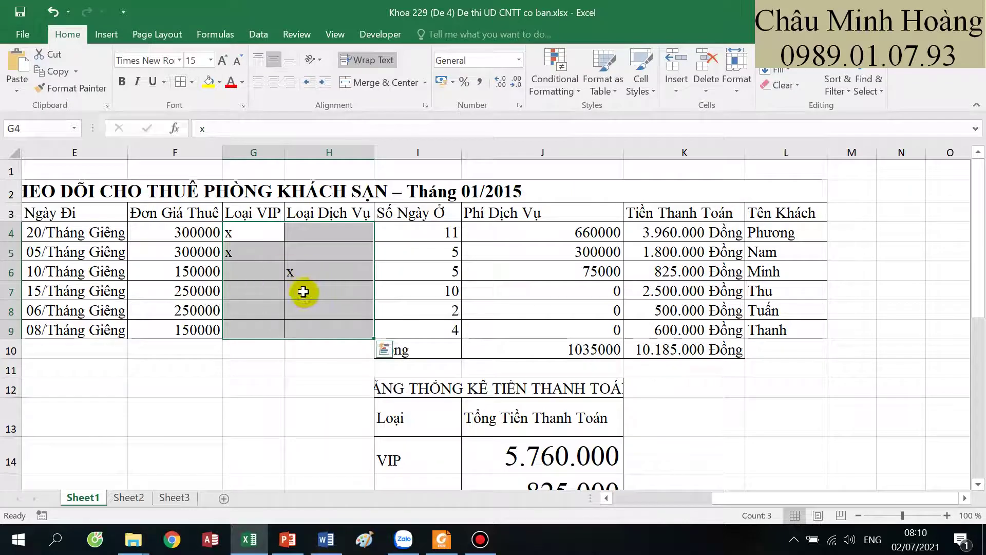
drag(254, 235, 253, 325)
drag(330, 239, 323, 330)
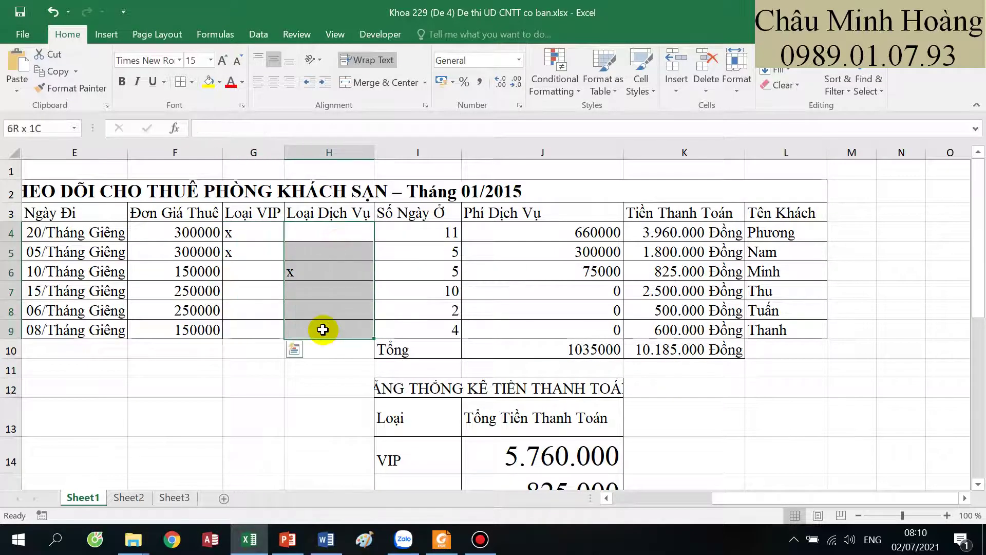
drag(237, 236, 288, 330)
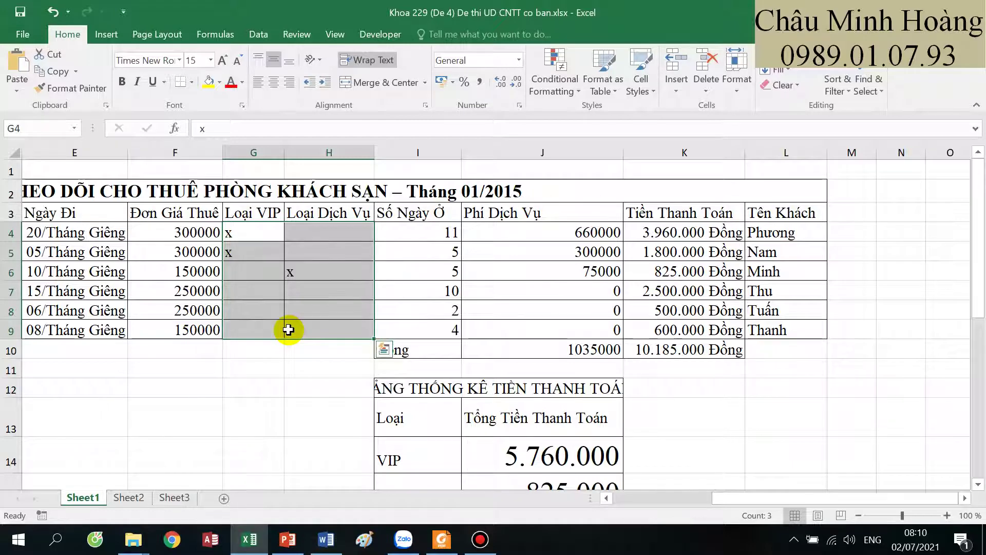
- Compare the overall payment total in K10 with the VIP and Dịch vụ totals in J14:J15 for the Bình thường cell J16
scroll(289, 330, down, 4)
click(418, 311)
click(477, 295)
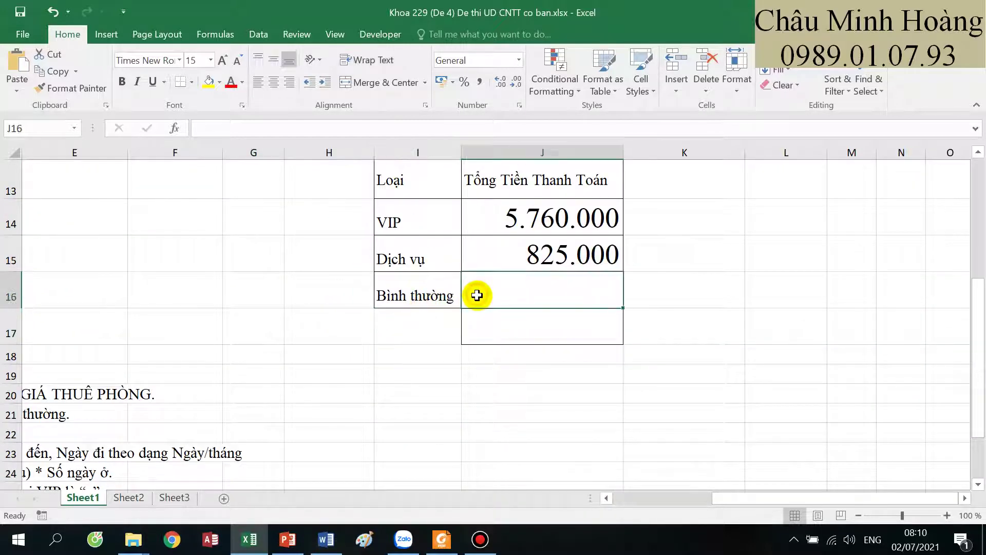
scroll(477, 294, up, 4)
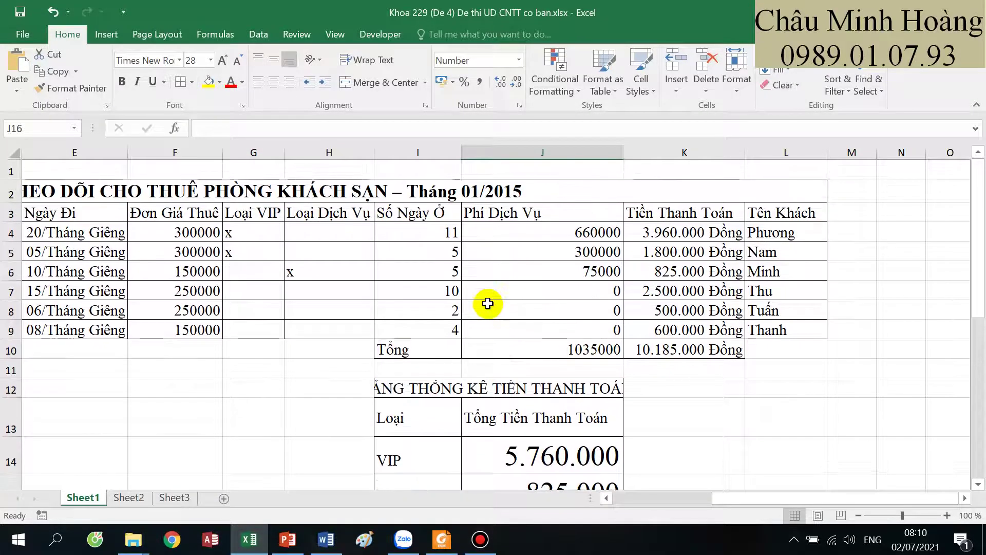
scroll(487, 304, down, 1)
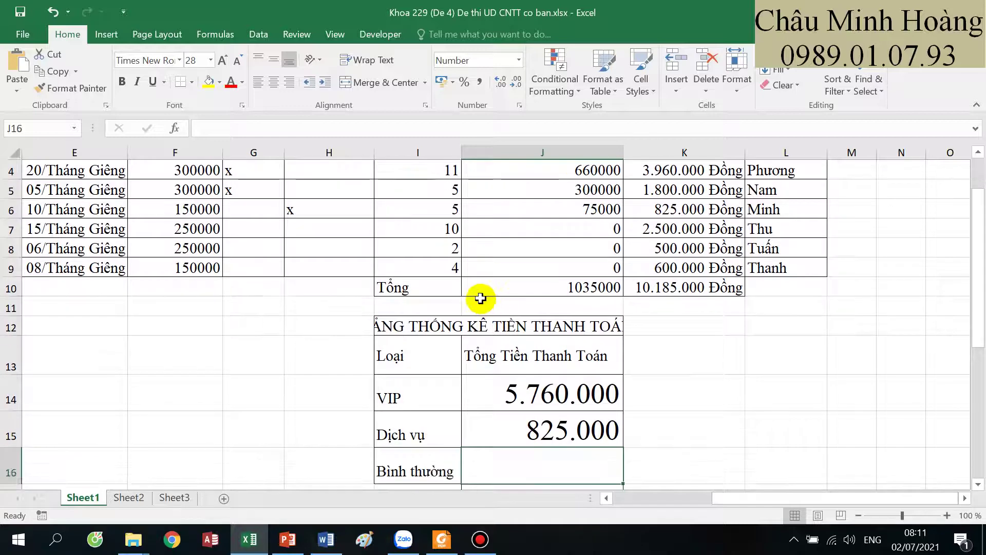
scroll(481, 298, up, 1)
scroll(489, 297, down, 1)
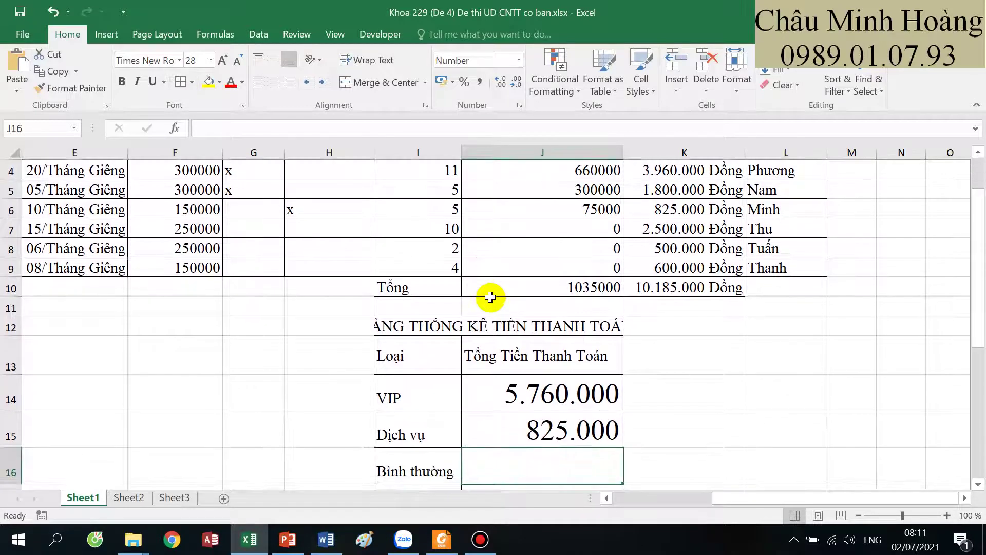
scroll(494, 301, up, 1)
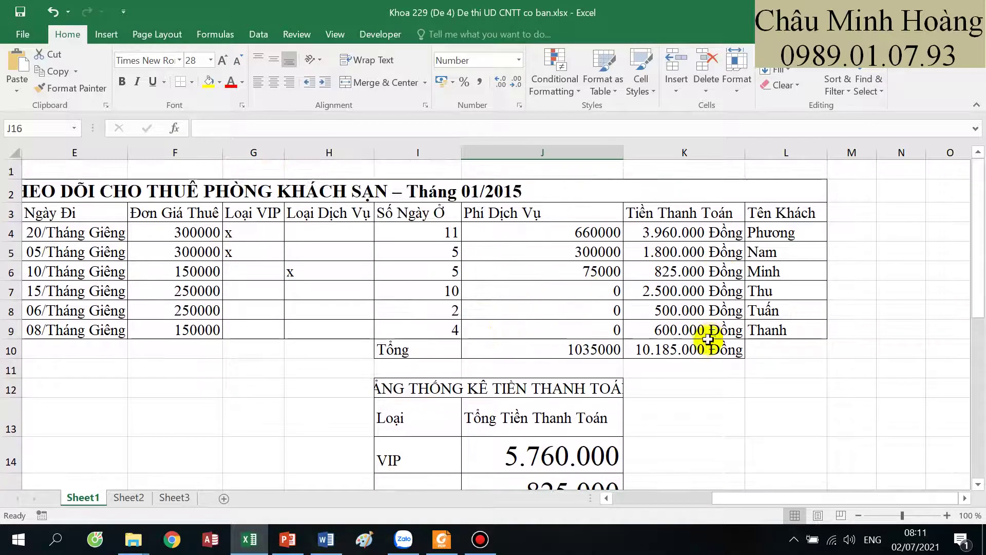
click(705, 342)
scroll(688, 368, down, 1)
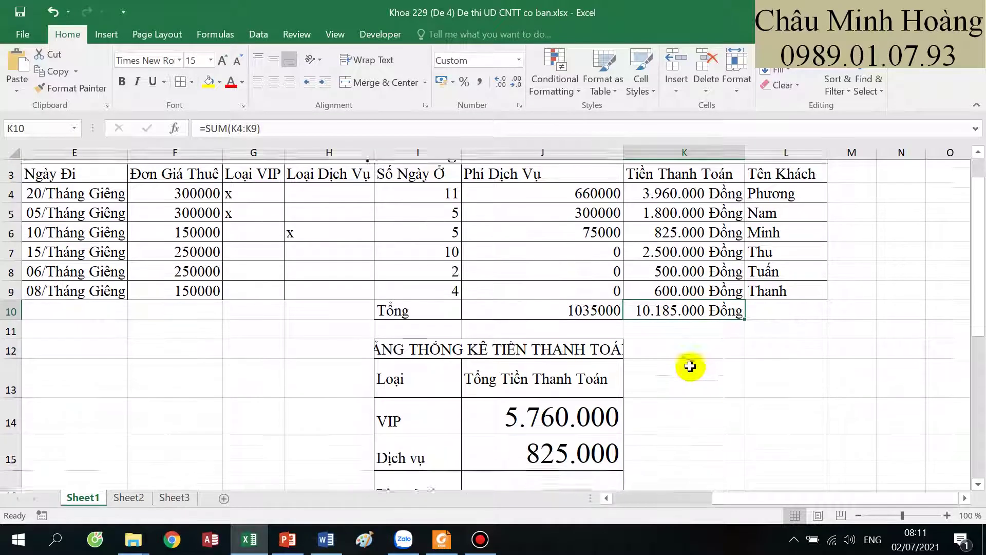
drag(568, 402, 565, 414)
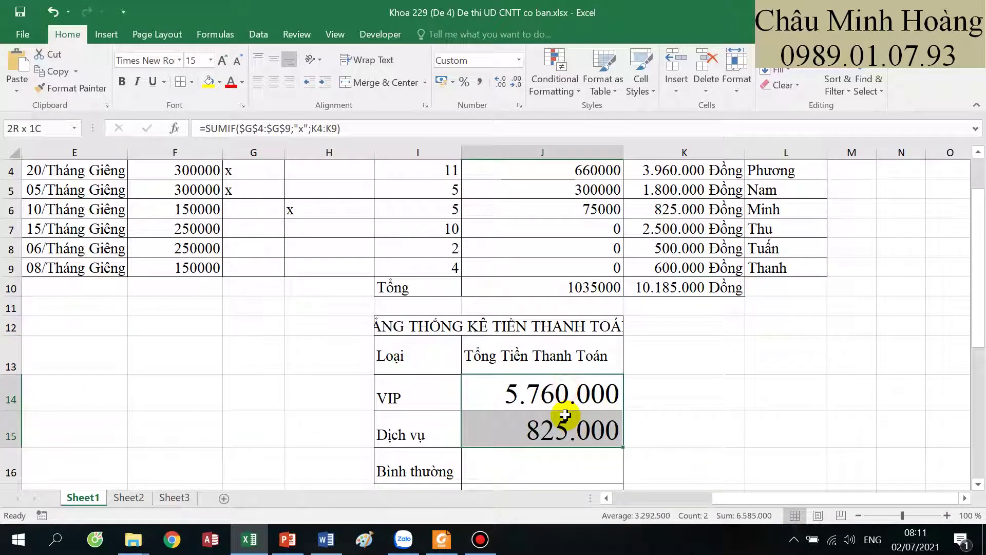
click(486, 468)
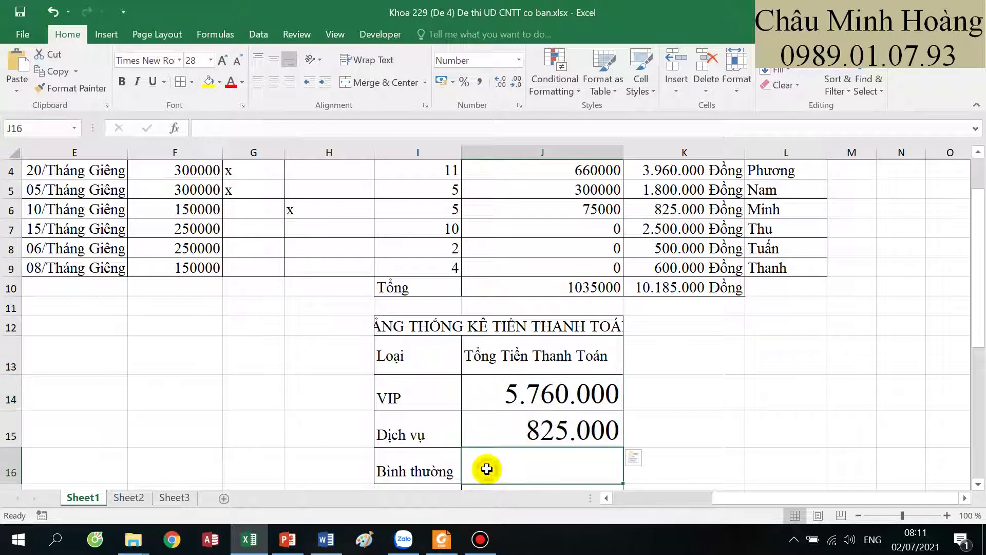
scroll(487, 469, up, 1)
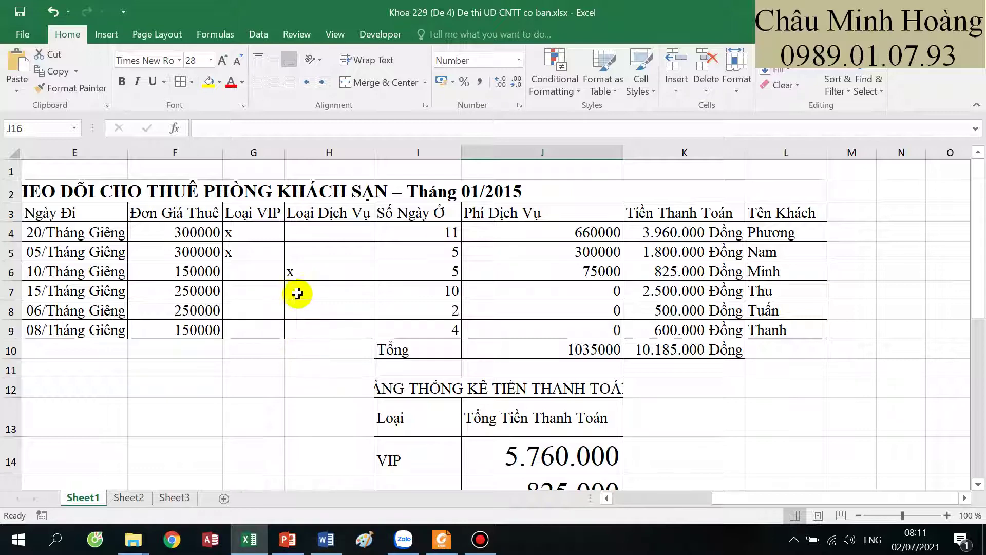
- Calculate the Bình thường payment total in J16 with the formula =K10-SUM(J14:J15)
drag(557, 291, 574, 334)
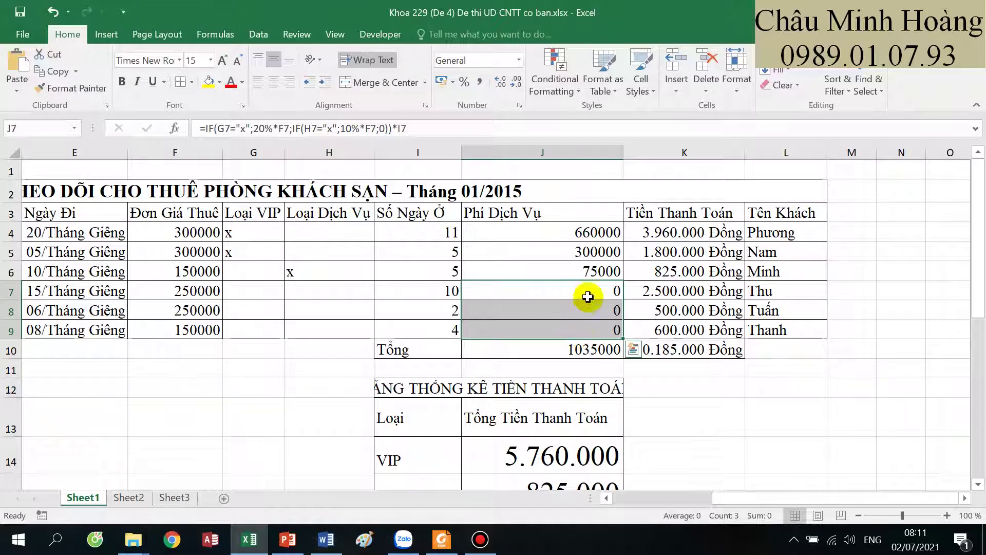
drag(590, 294, 591, 331)
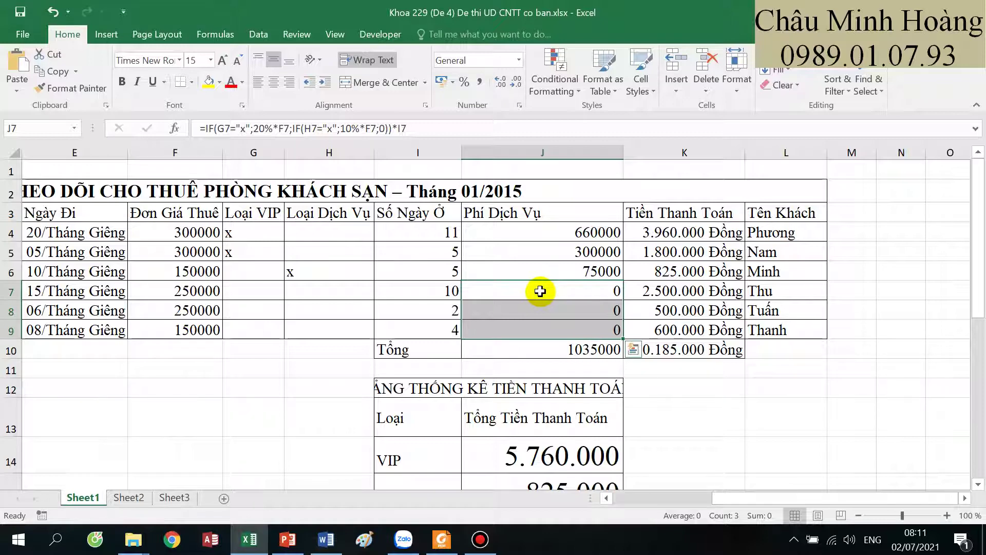
scroll(540, 292, down, 2)
click(543, 405)
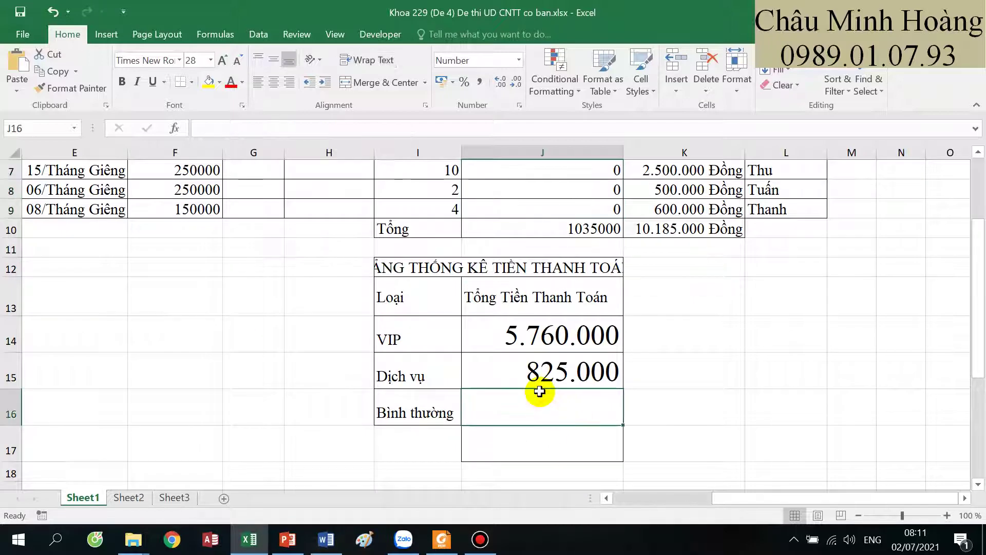
text(=)
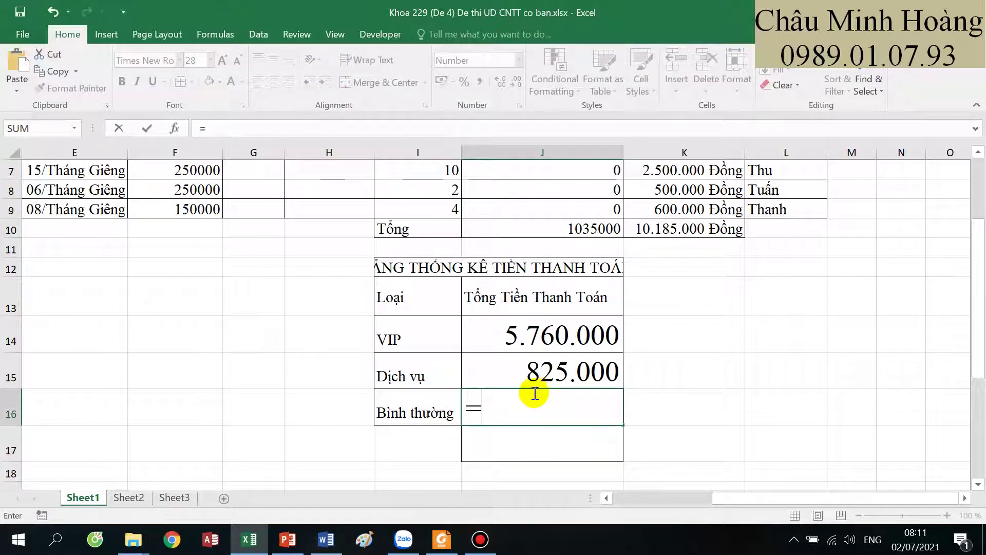
click(669, 229)
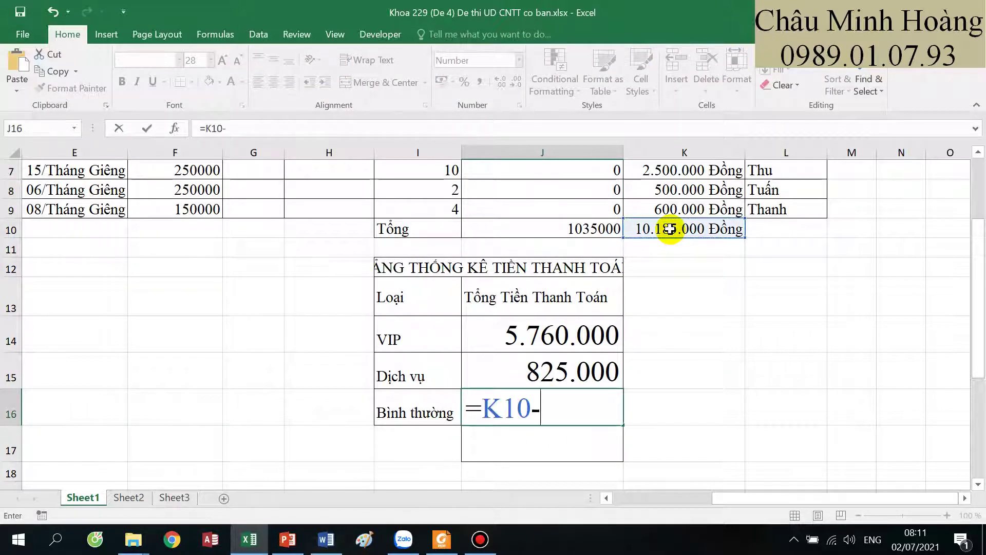
text(-sum()
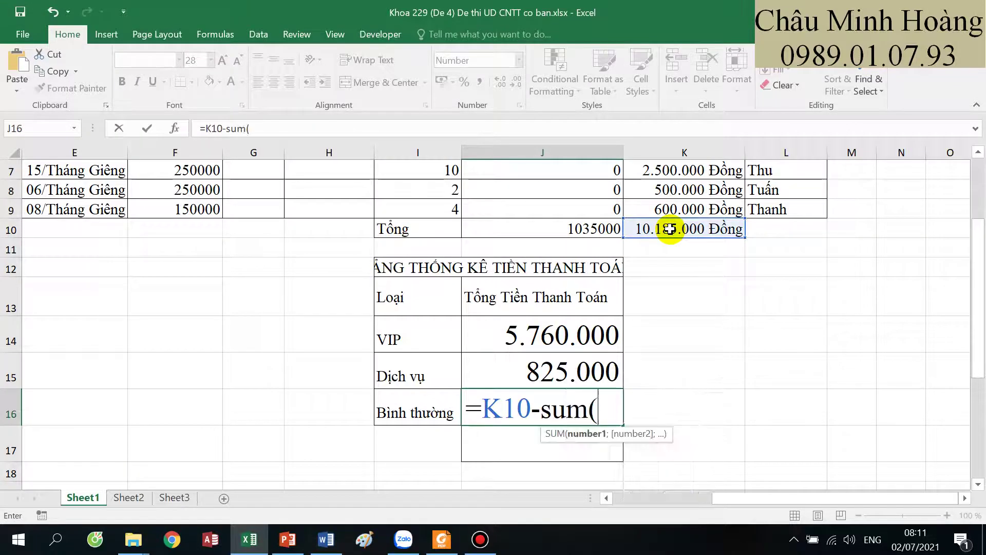
drag(575, 334, 563, 366)
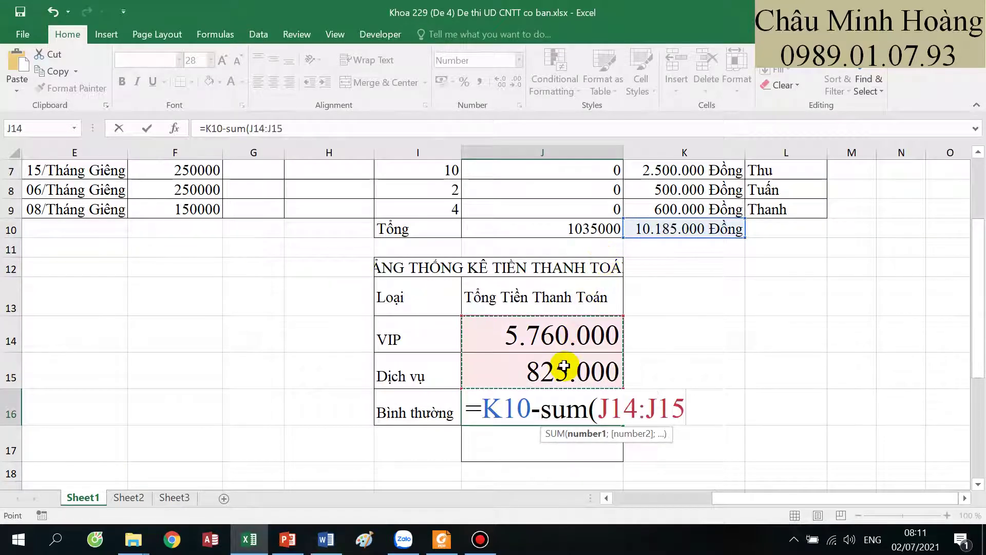
text())
key(Return)
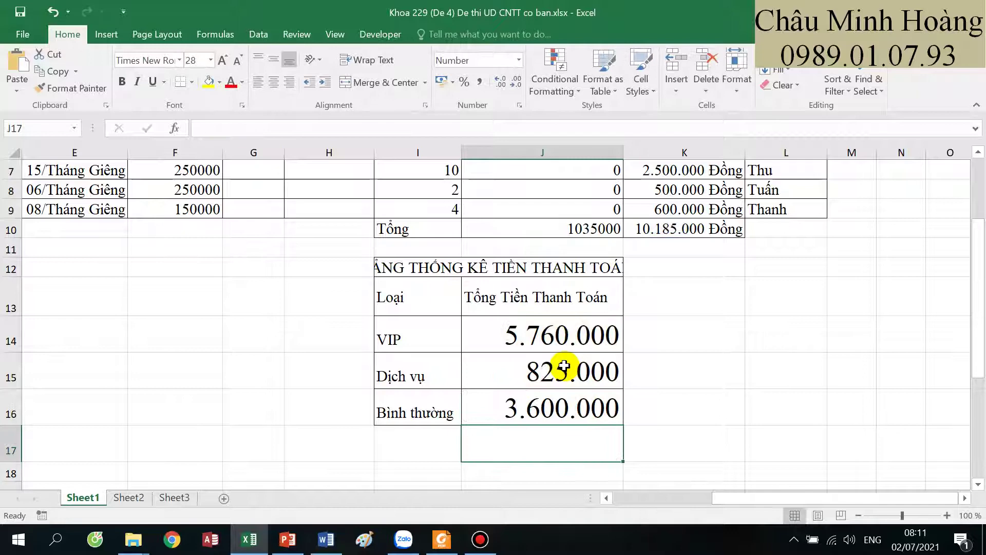
- Try a SUMIF formula in J17 with range $J$4:$J$9, unquoted criterion >0 and sum range $K$4:$K$9
click(569, 410)
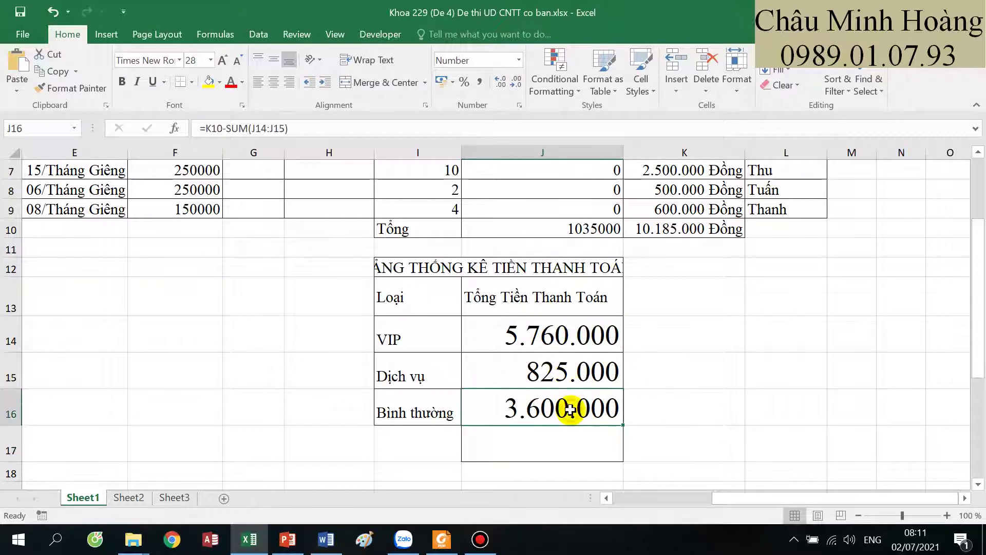
click(571, 440)
text(=sumif)
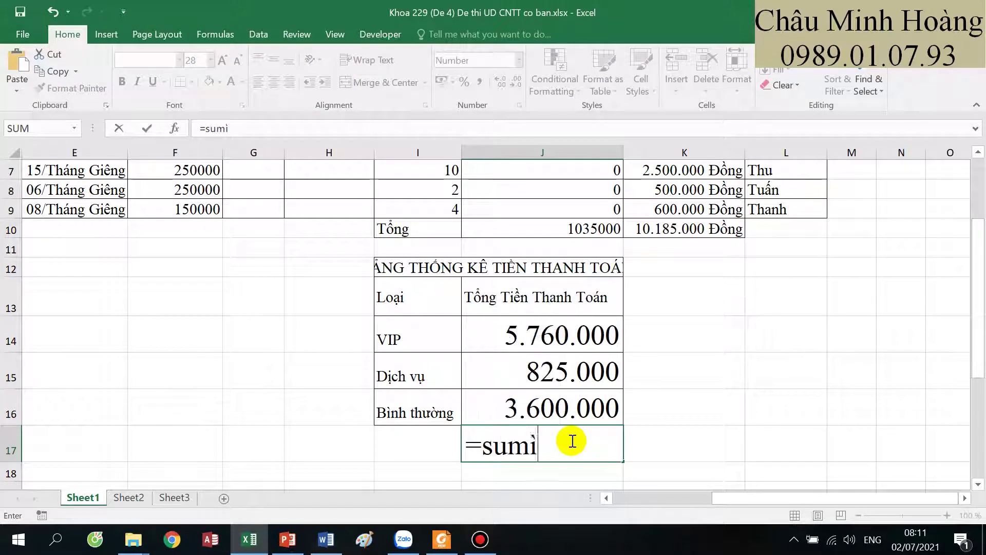
key(Tab)
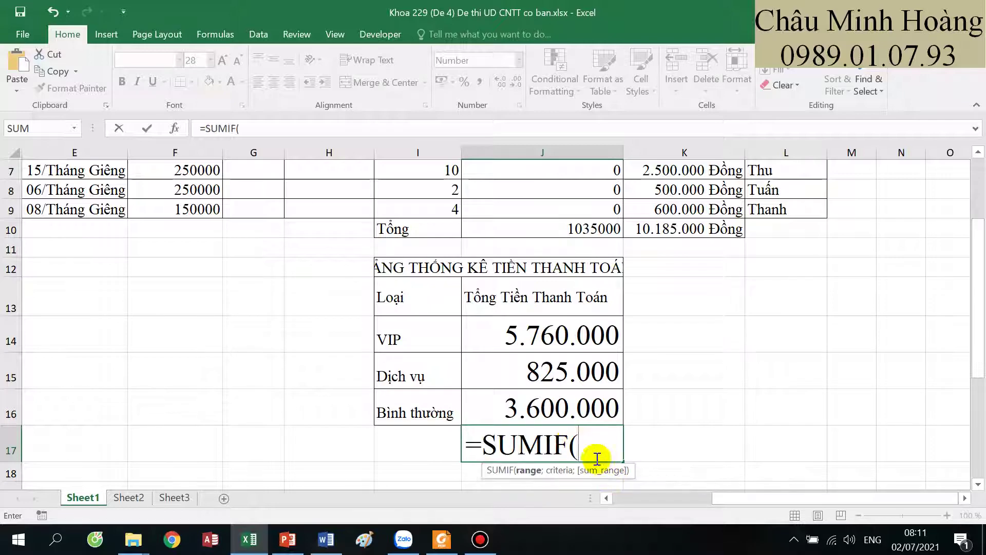
scroll(582, 440, up, 2)
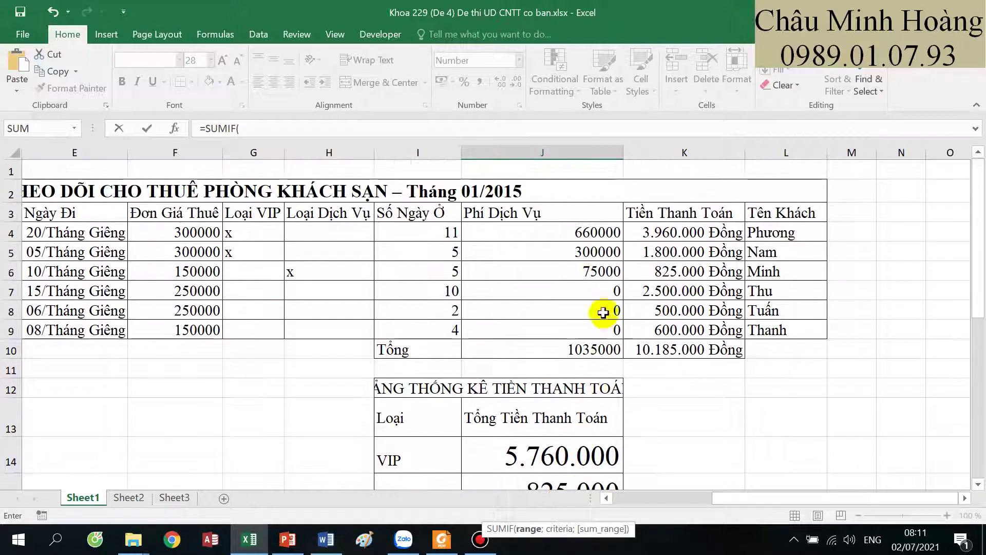
click(599, 232)
drag(595, 276, 594, 321)
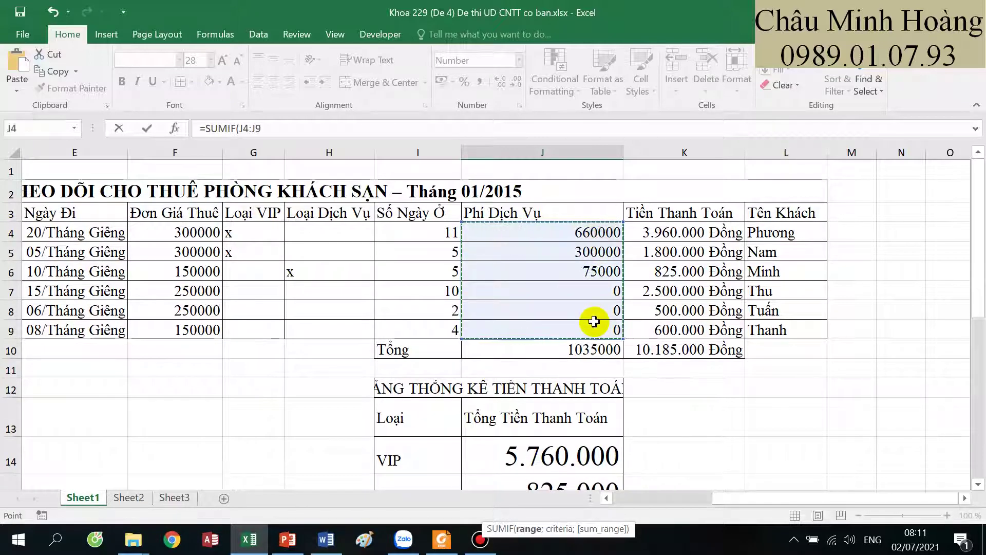
key(F4)
text(;>0;)
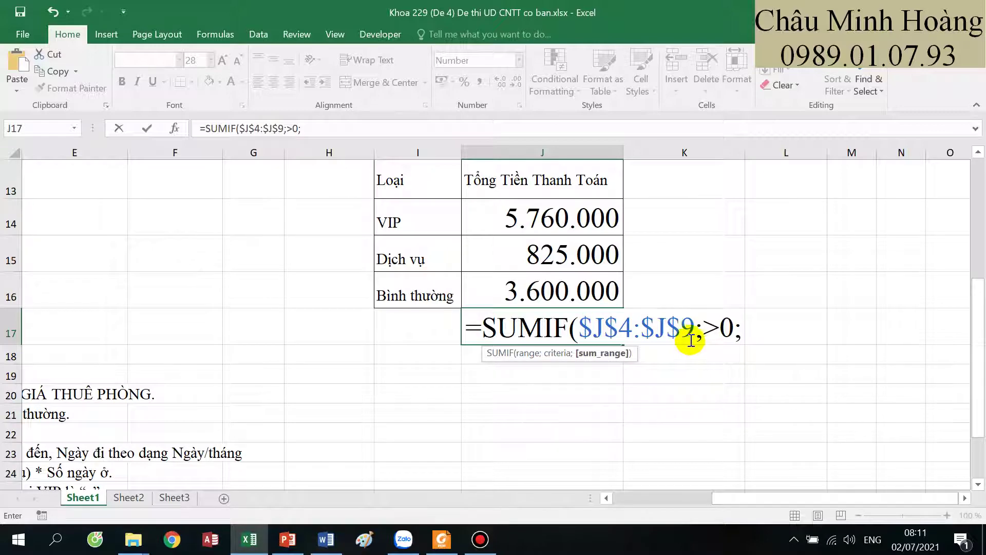
scroll(690, 334, up, 4)
click(682, 235)
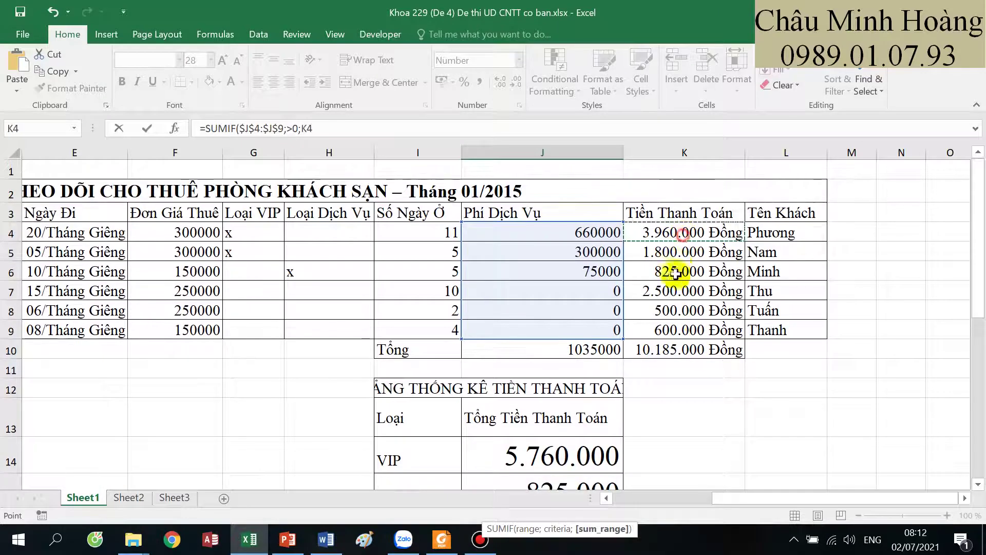
drag(675, 273, 671, 325)
key(F4)
scroll(677, 297, down, 4)
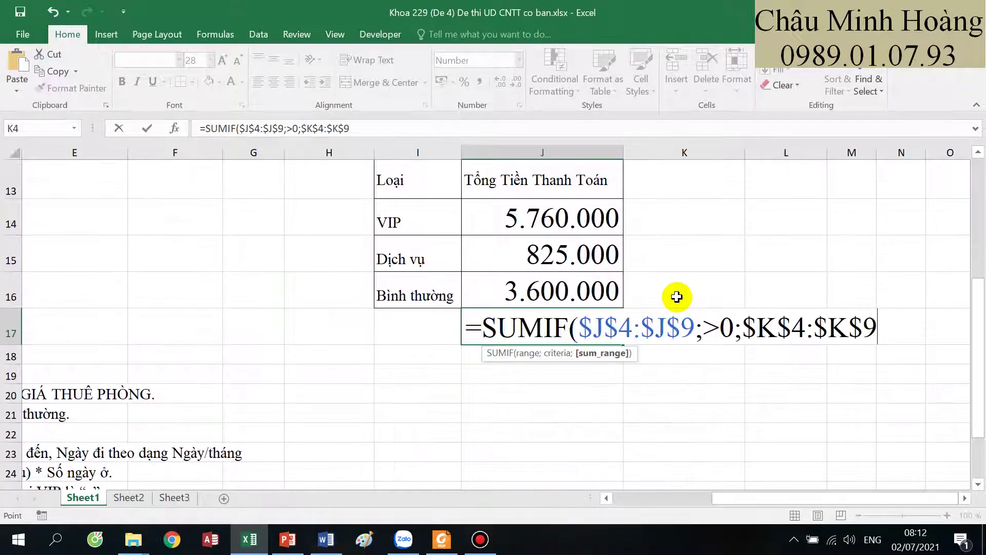
key(Return)
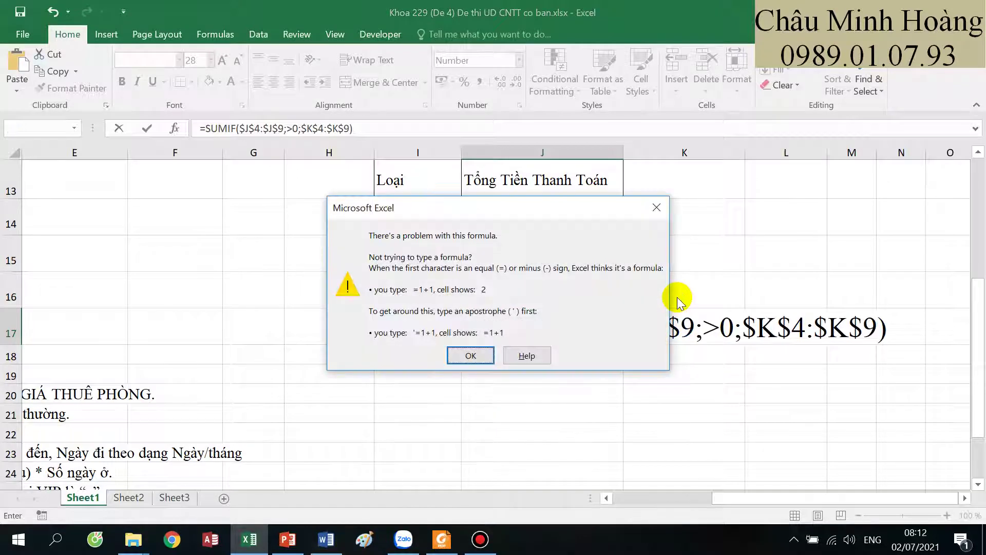
- Put the >0 criterion of the J17 SUMIF formula in quotation marks and commit it
click(464, 356)
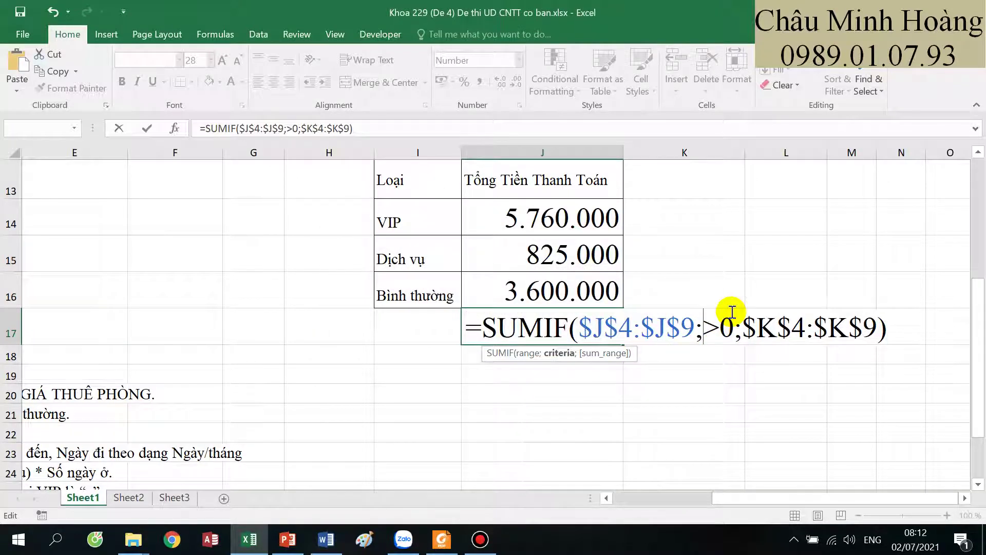
text(")
text(")
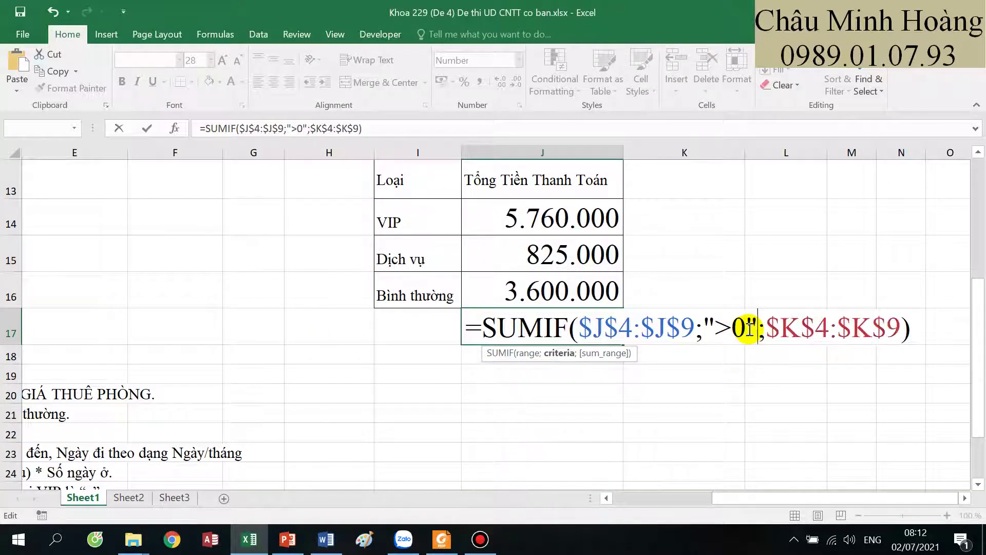
key(Return)
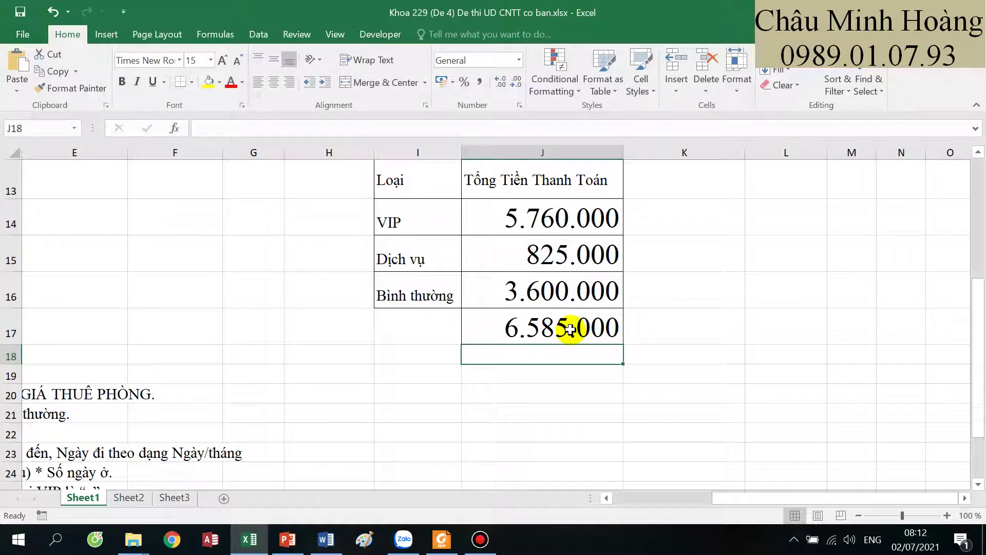
- Replace the criterion in the J17 SUMIF formula with 0 so it sums payments having no service fee
scroll(570, 339, up, 3)
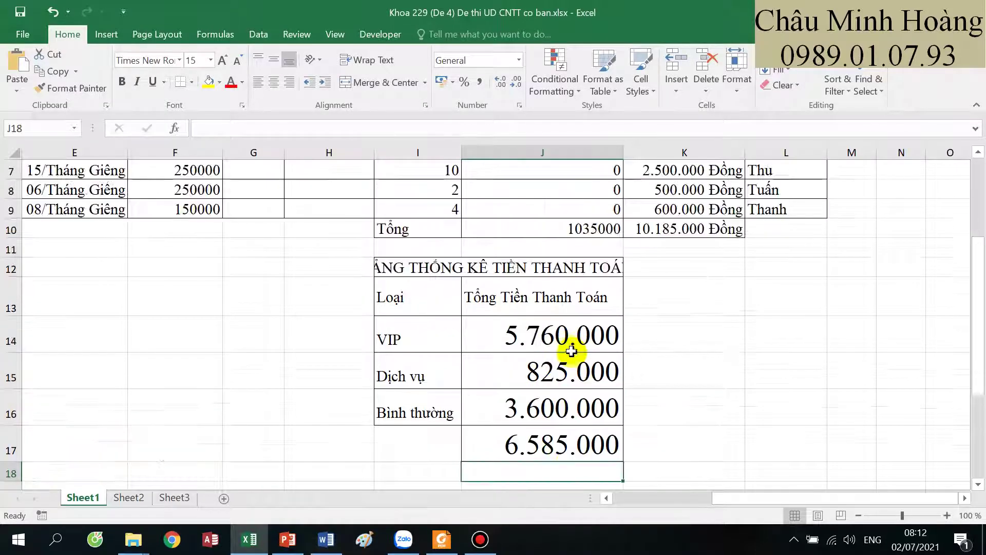
scroll(573, 352, down, 2)
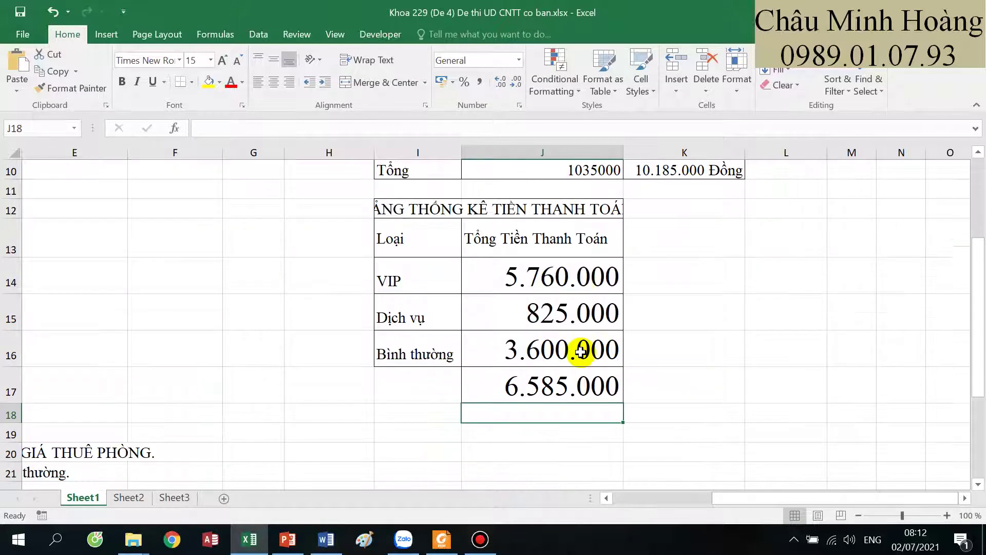
double_click(579, 390)
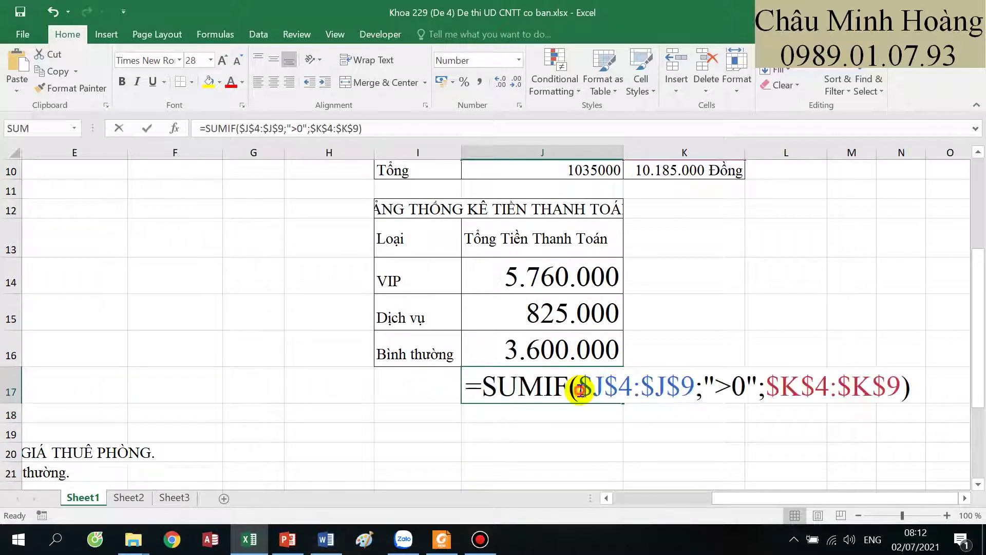
scroll(580, 390, up, 3)
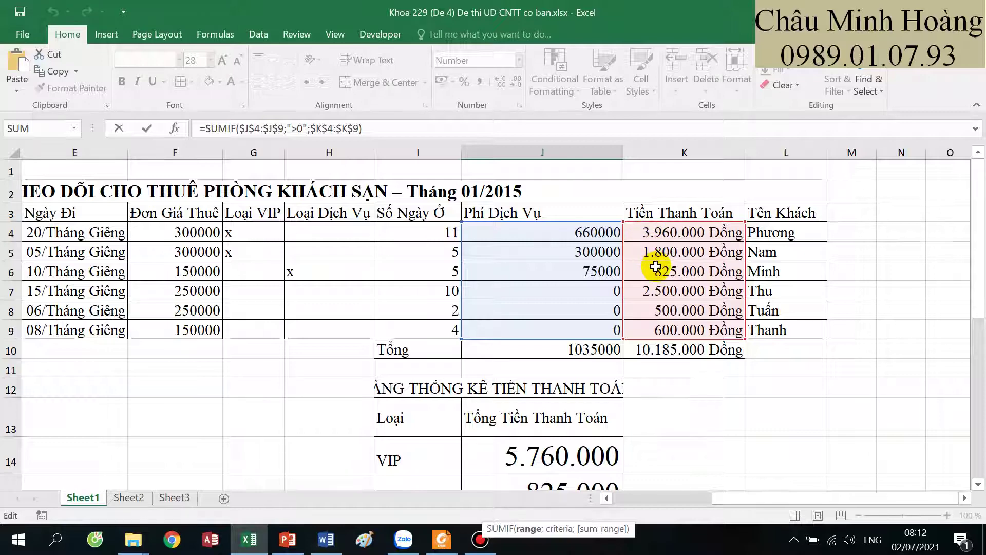
scroll(656, 266, down, 4)
drag(759, 327, 715, 321)
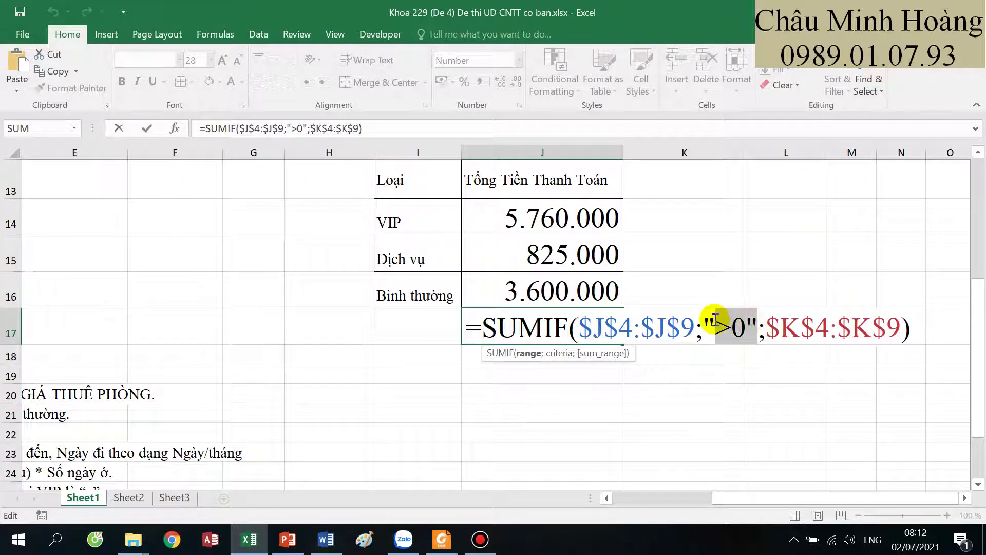
text(0)
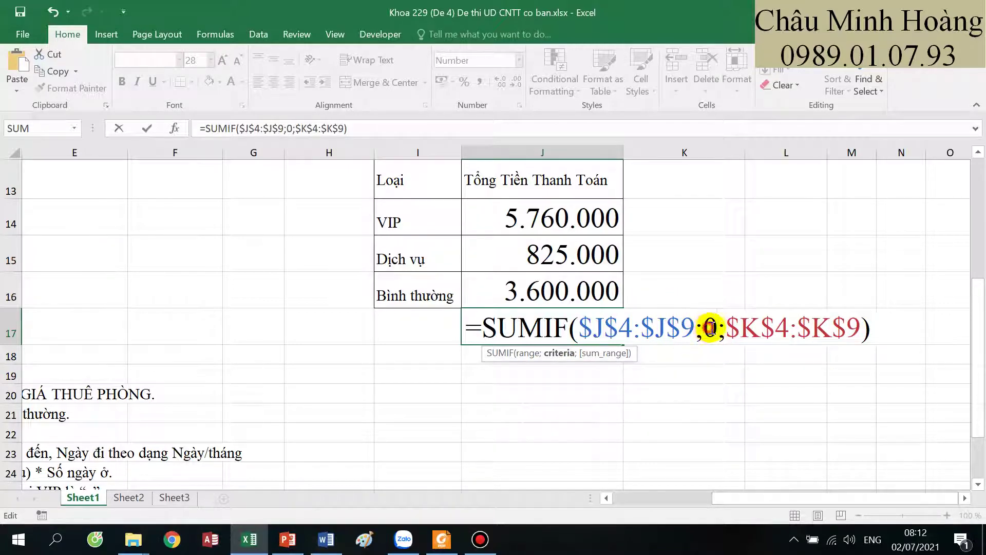
key(Return)
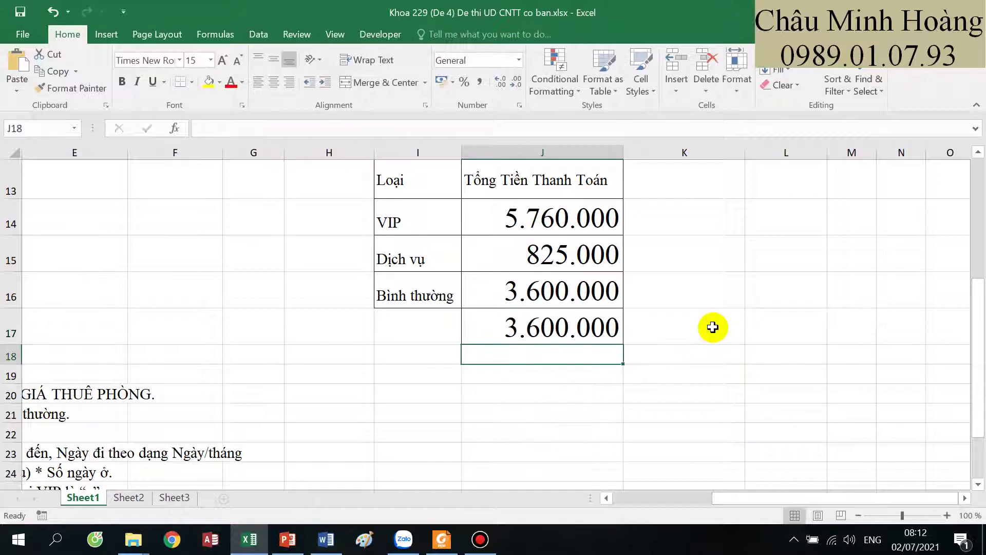
- Review the ranges and the 0 criterion of the J17 SUMIF formula against the Phí Dịch Vụ and Tiền Thanh Toán columns
click(572, 326)
double_click(570, 327)
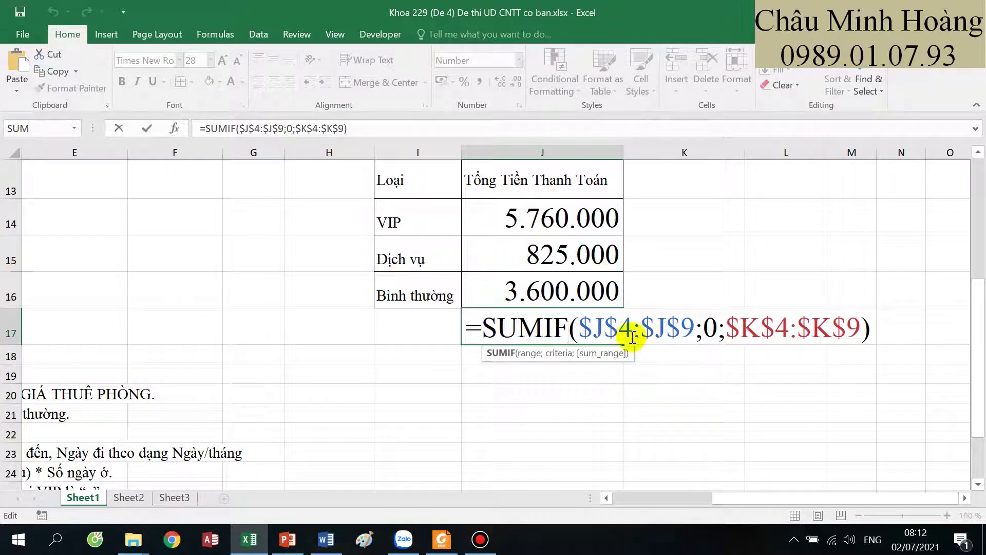
drag(578, 328, 859, 329)
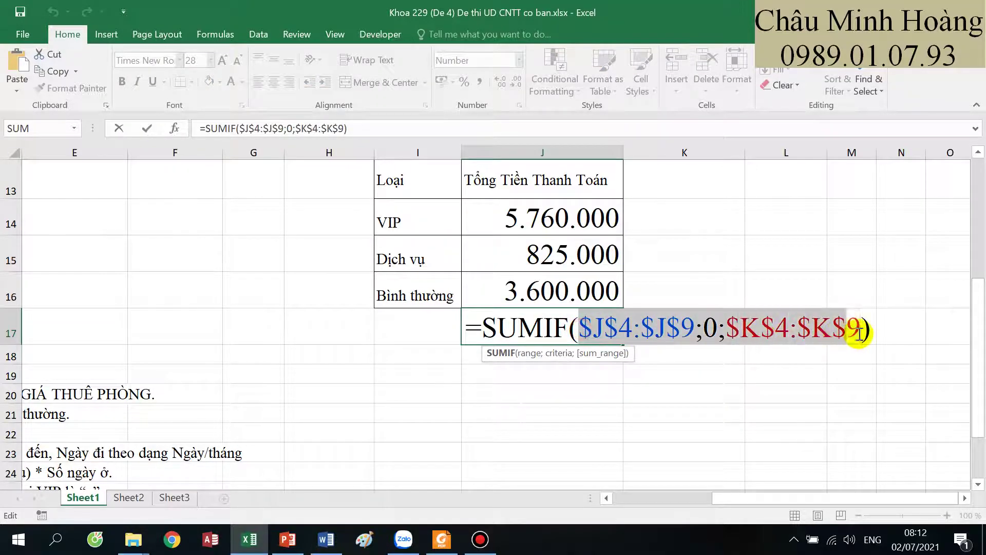
double_click(710, 328)
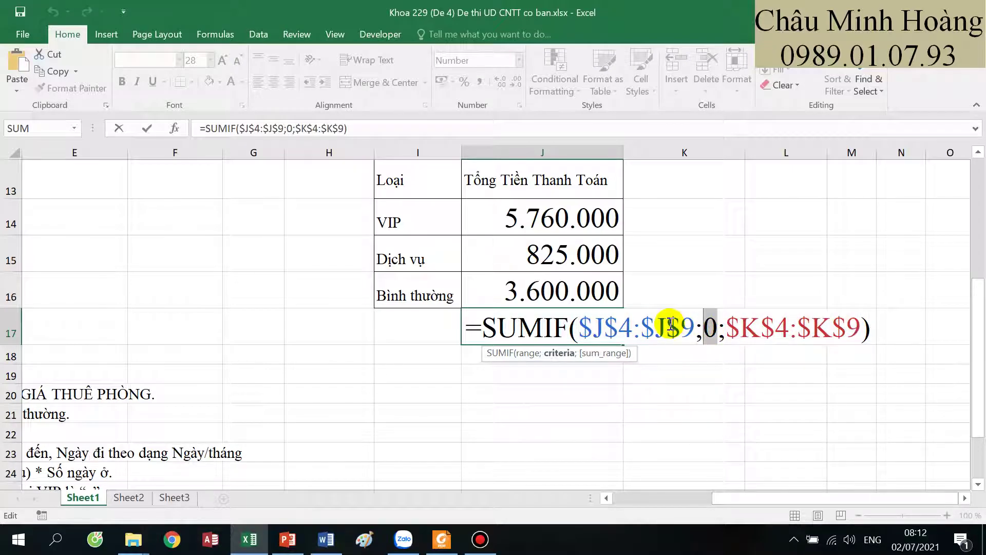
scroll(672, 324, up, 3)
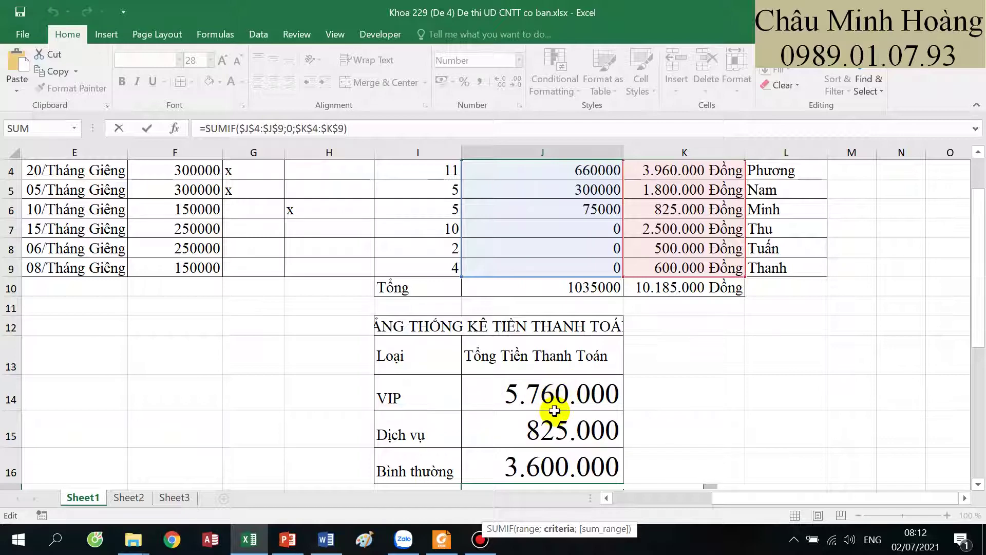
scroll(550, 409, down, 2)
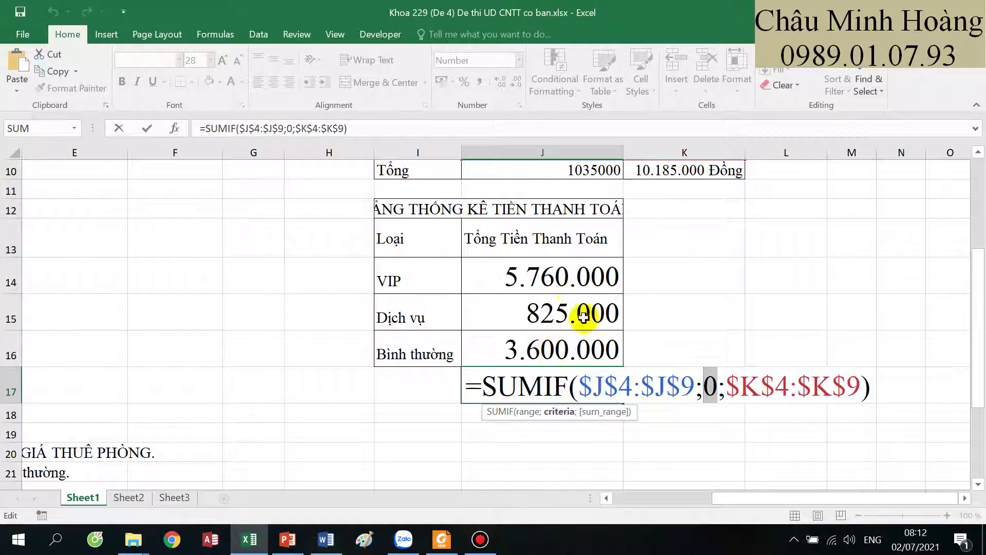
scroll(590, 310, up, 2)
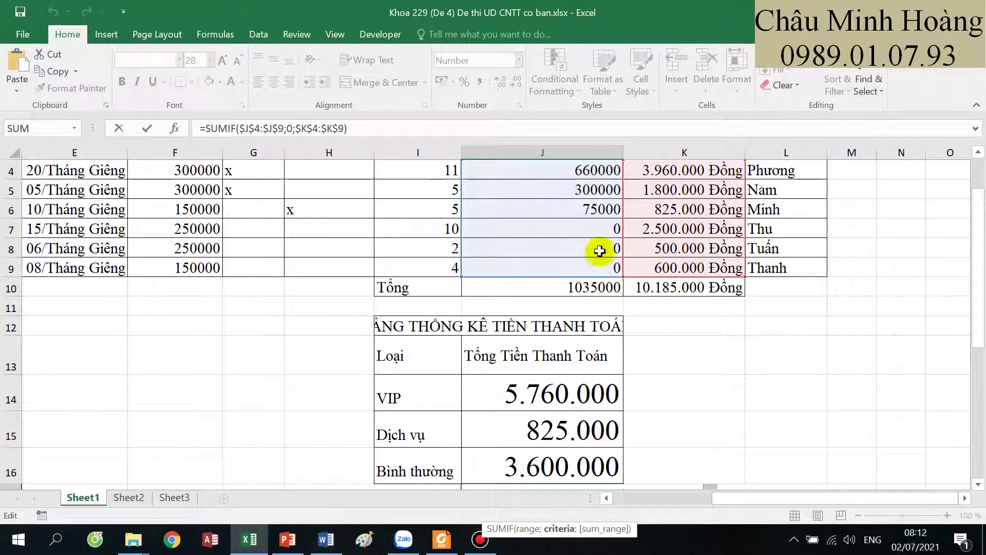
scroll(678, 288, down, 2)
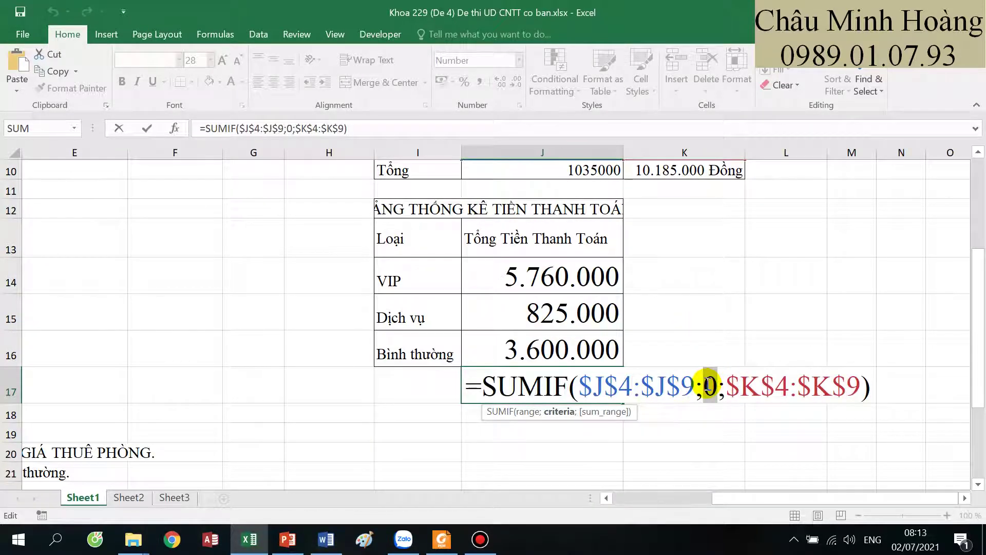
key(Return)
scroll(667, 387, down, 6)
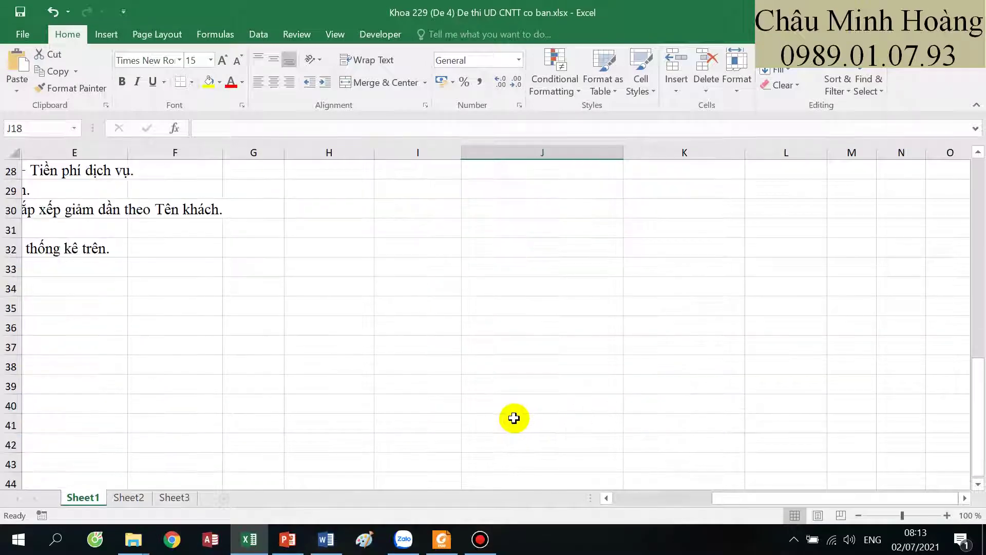
- Check the payment statistics by type in J14:J17 against the payment total in K10 and the Phí Dịch Vụ values in J4:J9
drag(513, 419, 27, 302)
scroll(559, 326, up, 6)
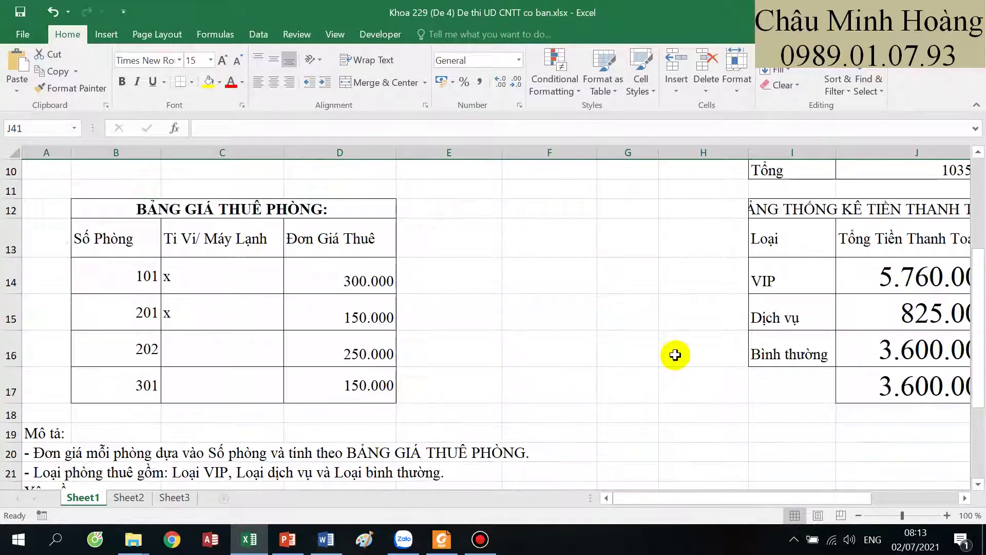
scroll(716, 346, down, 2)
scroll(717, 346, right, 3)
scroll(594, 282, up, 3)
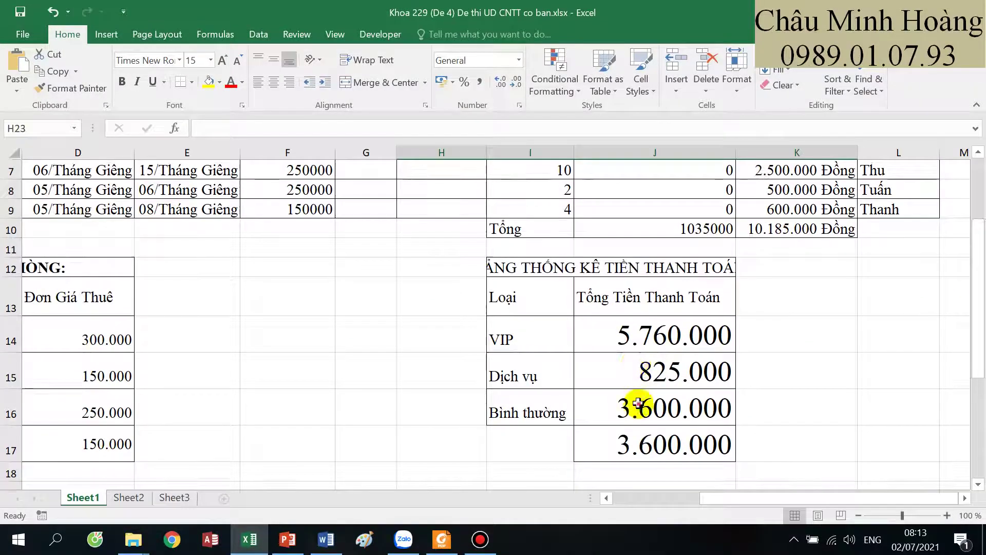
click(635, 411)
click(809, 227)
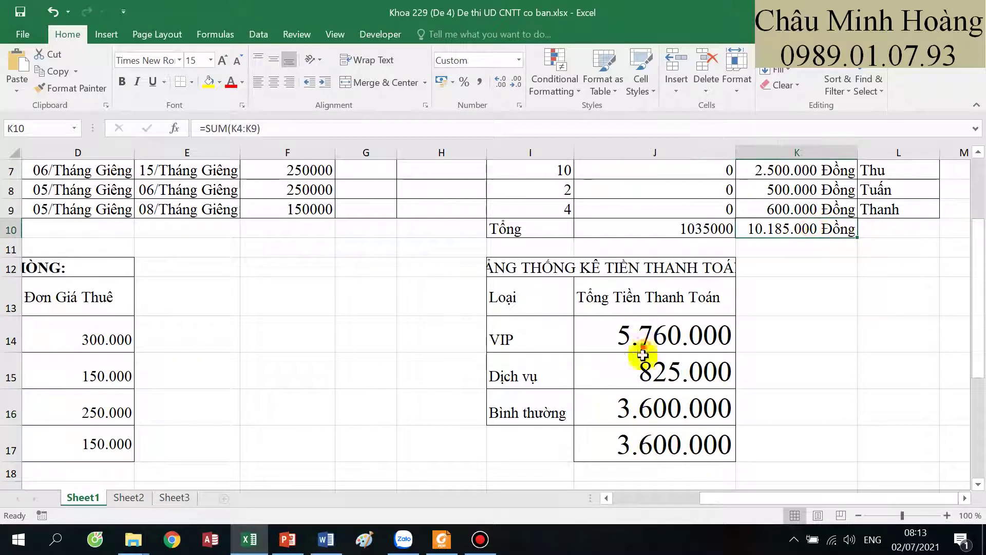
drag(641, 349, 644, 380)
scroll(684, 361, up, 2)
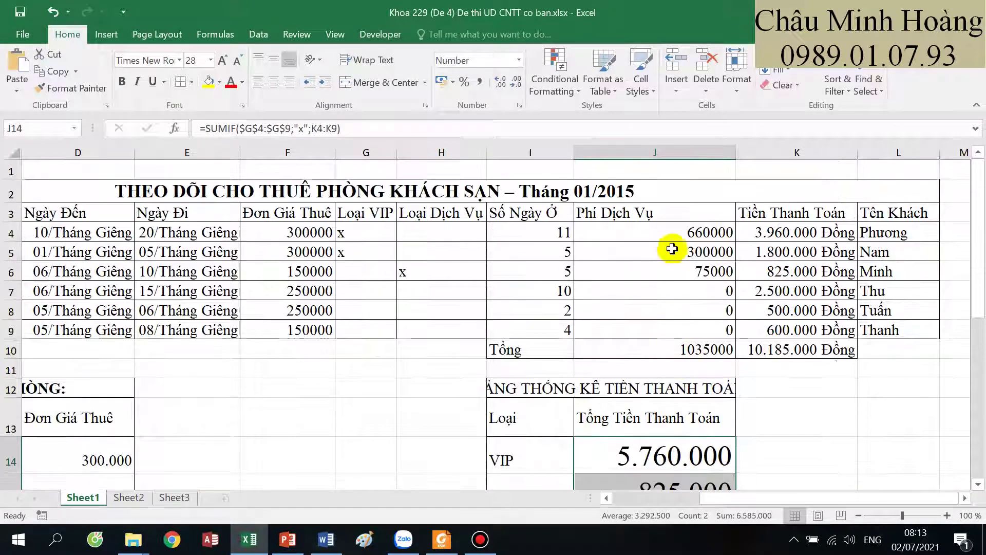
drag(667, 232, 682, 320)
scroll(693, 287, down, 1)
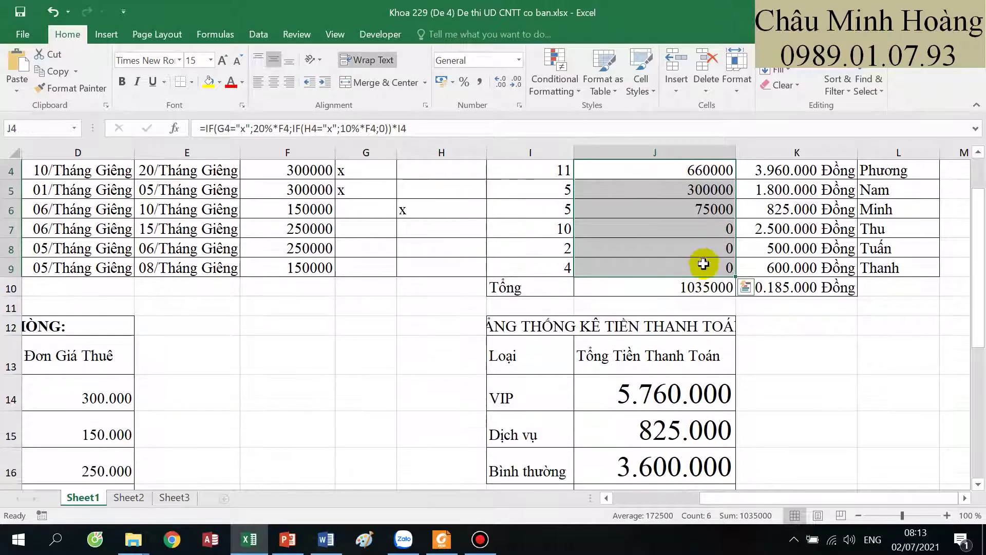
click(704, 257)
scroll(700, 265, down, 2)
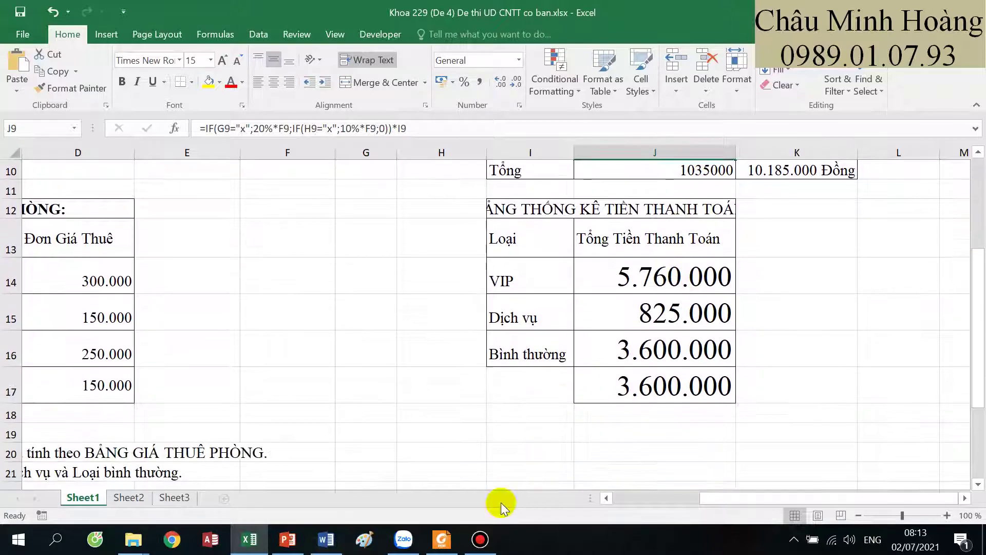
- Switch to the exam PDF in Foxit Reader, review the Excel requirements on page 4, and return to the title page
click(442, 539)
scroll(532, 384, down, 6)
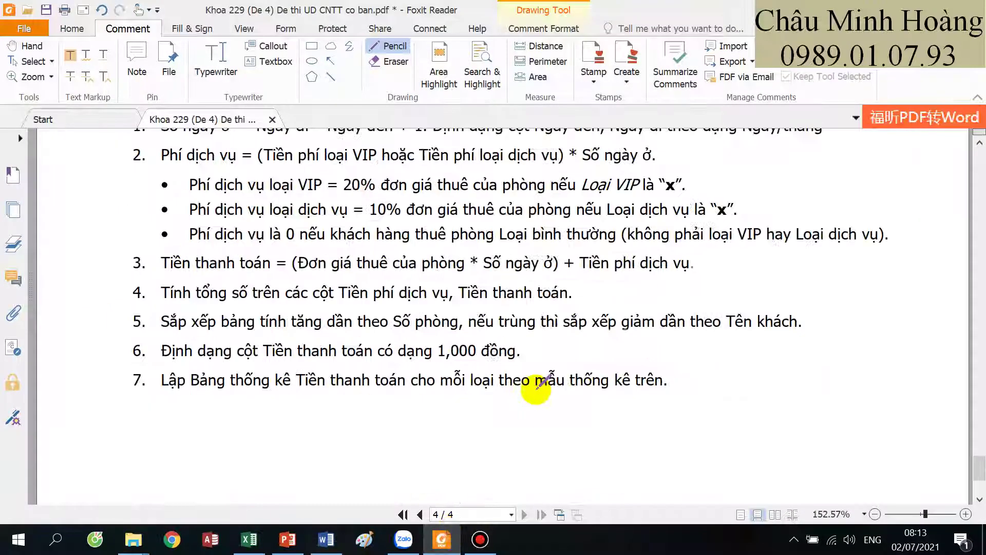
scroll(555, 384, up, 3)
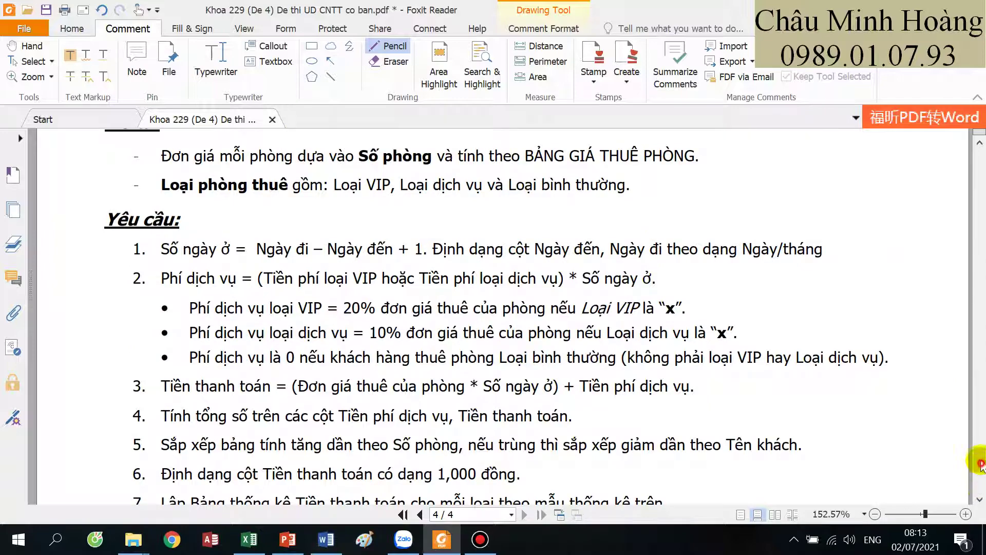
drag(981, 465, 961, 165)
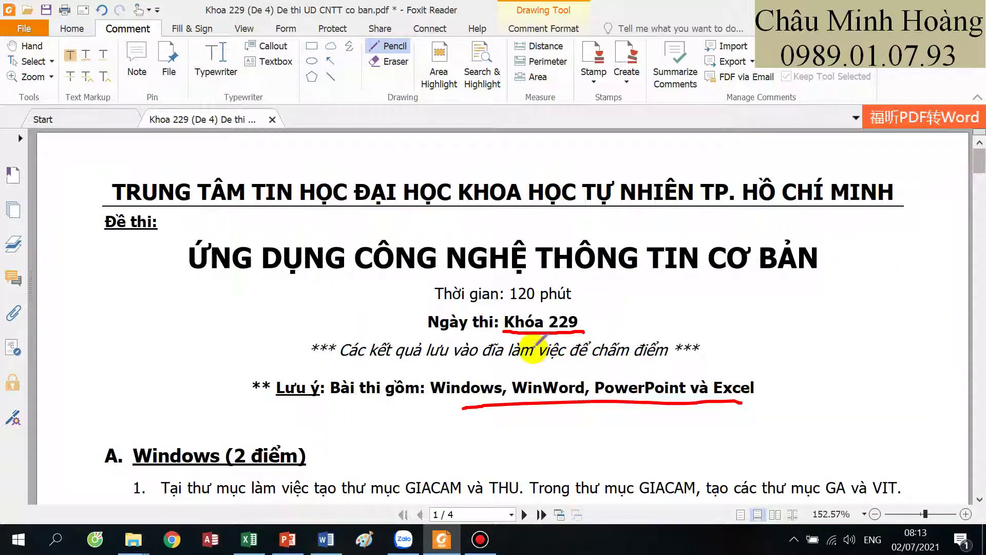